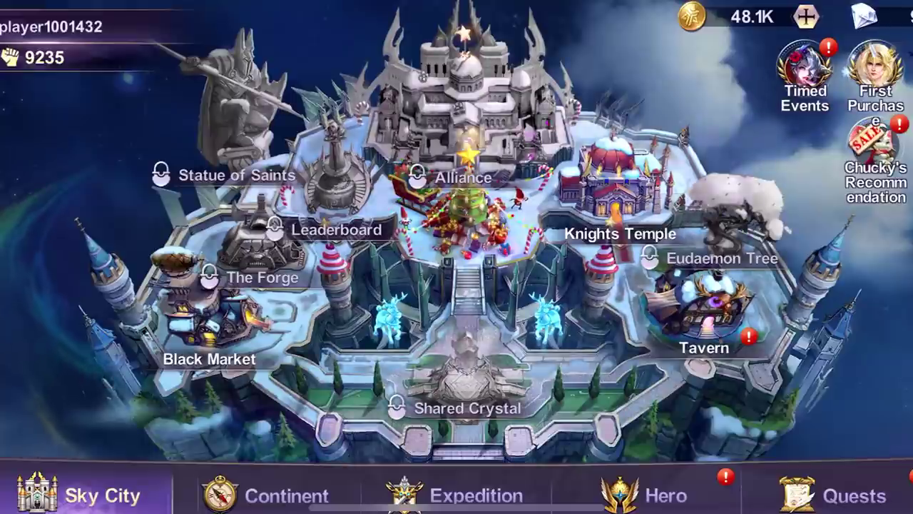
pyautogui.click(706, 296)
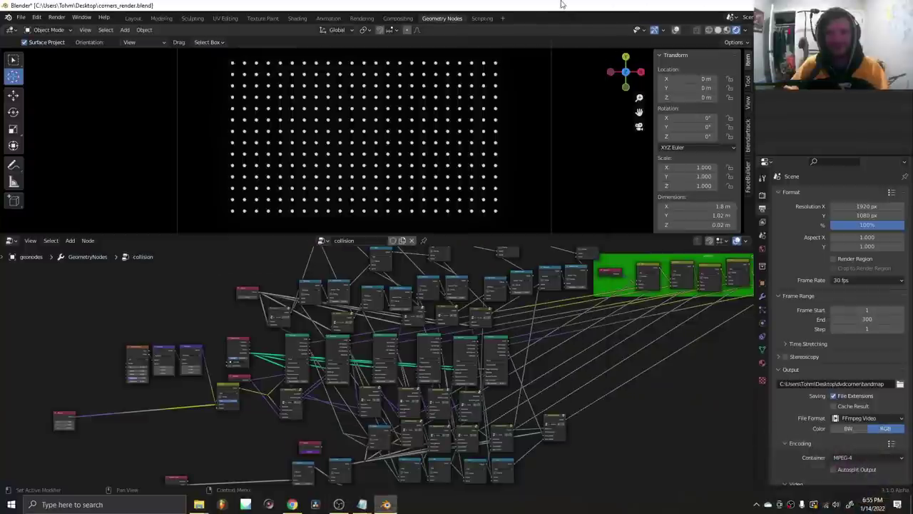
# Step: Toggle the window to fullscreen and play the particle animation in the viewport
pyautogui.press('q')
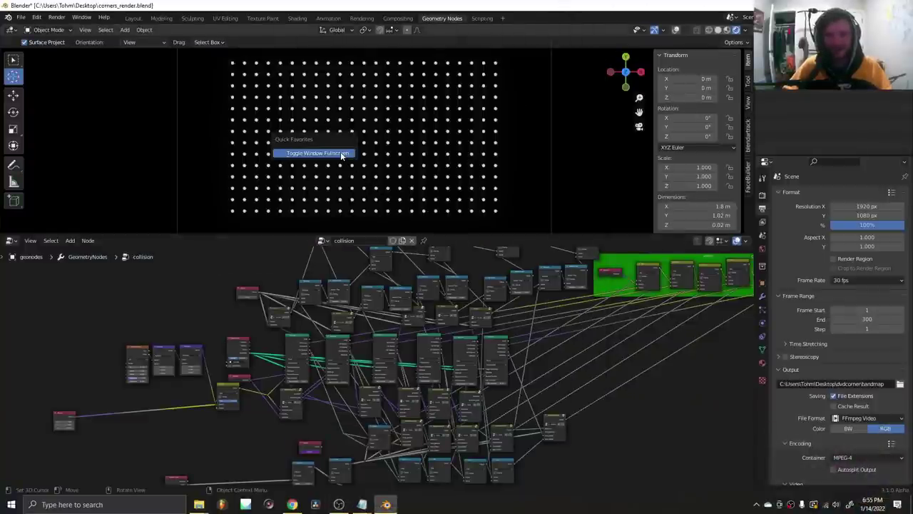
pyautogui.click(343, 156)
pyautogui.press('space')
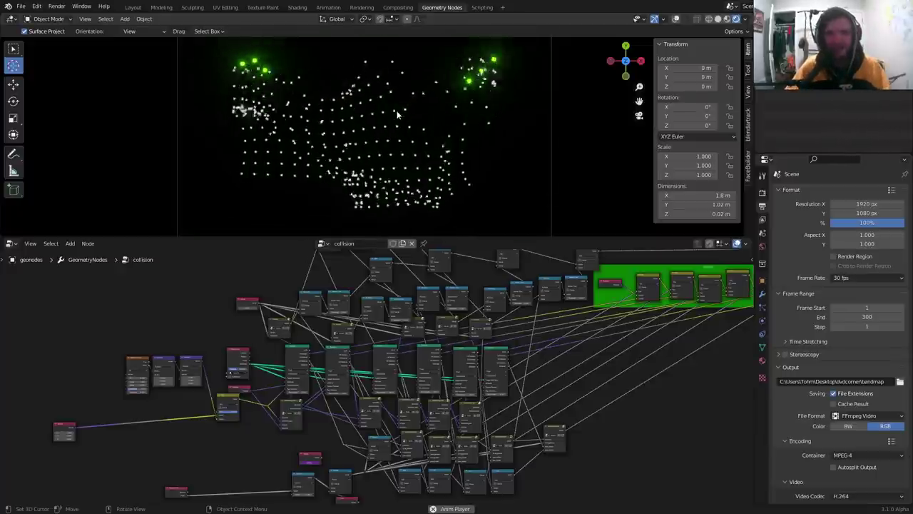
# Step: Examine the overall layout of the collision node tree in a maximized node editor, then restore the normal layout
pyautogui.scroll(3, 322, 407)
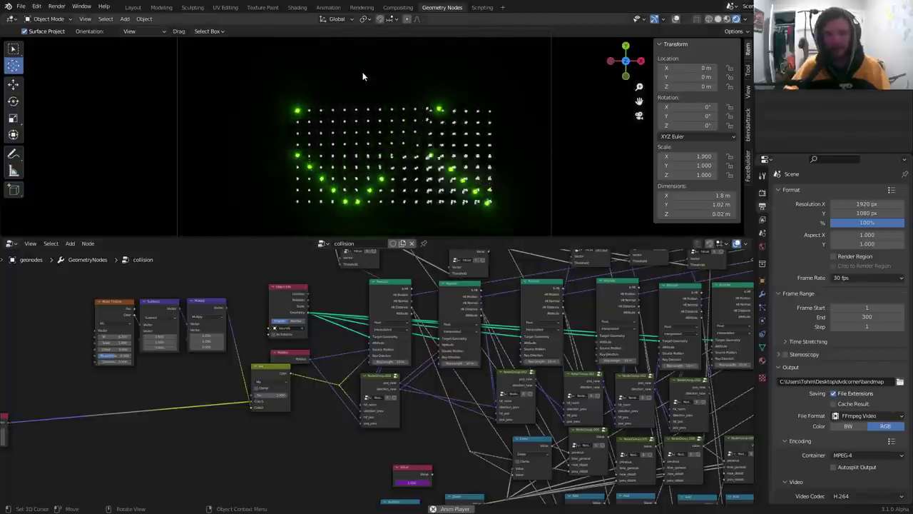
pyautogui.scroll(-3, 495, 345)
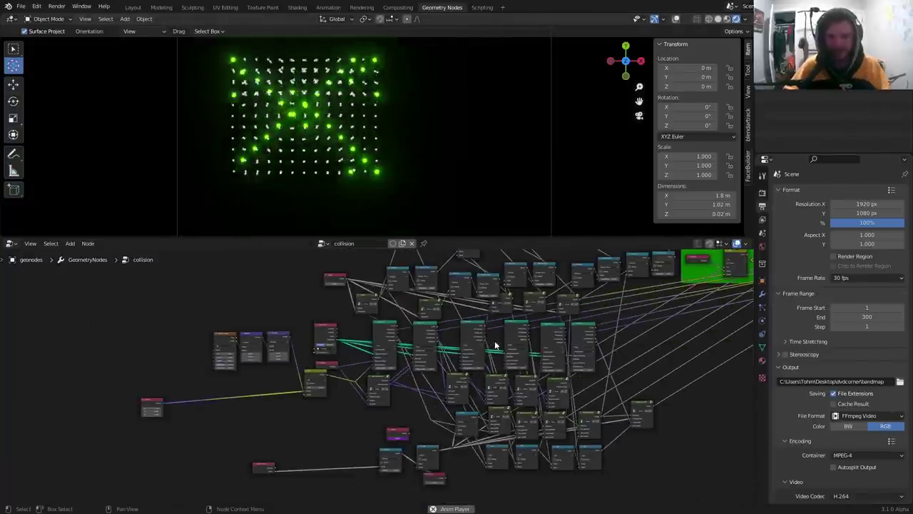
pyautogui.hotkey('ctrl', 'space')
pyautogui.scroll(2, 531, 266)
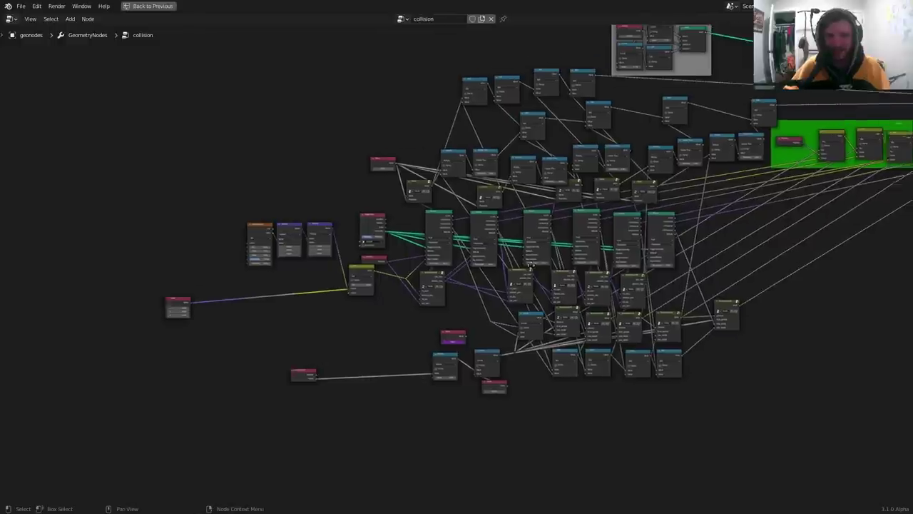
pyautogui.moveTo(530, 266); pyautogui.dragTo(370, 313, button='middle')
pyautogui.scroll(2, 524, 261)
pyautogui.moveTo(599, 213); pyautogui.dragTo(545, 237, button='middle')
pyautogui.scroll(-5, 542, 236)
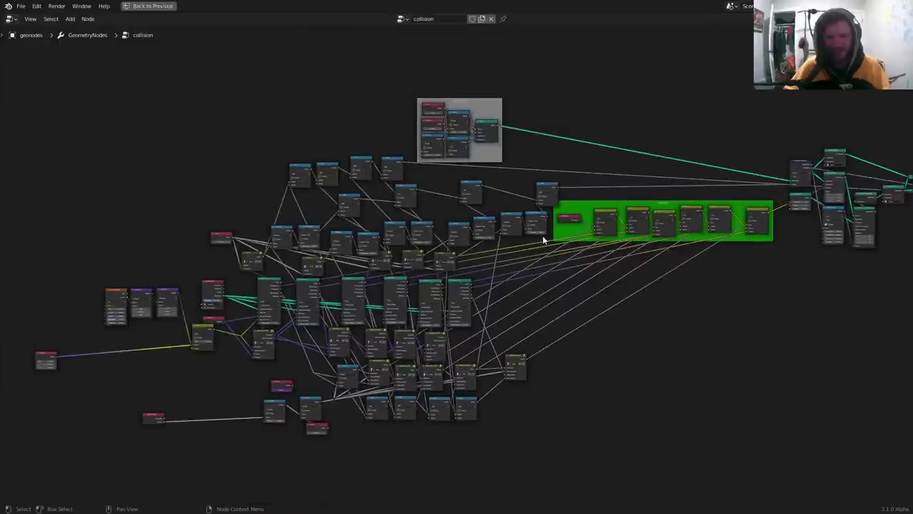
pyautogui.hotkey('ctrl', 'space')
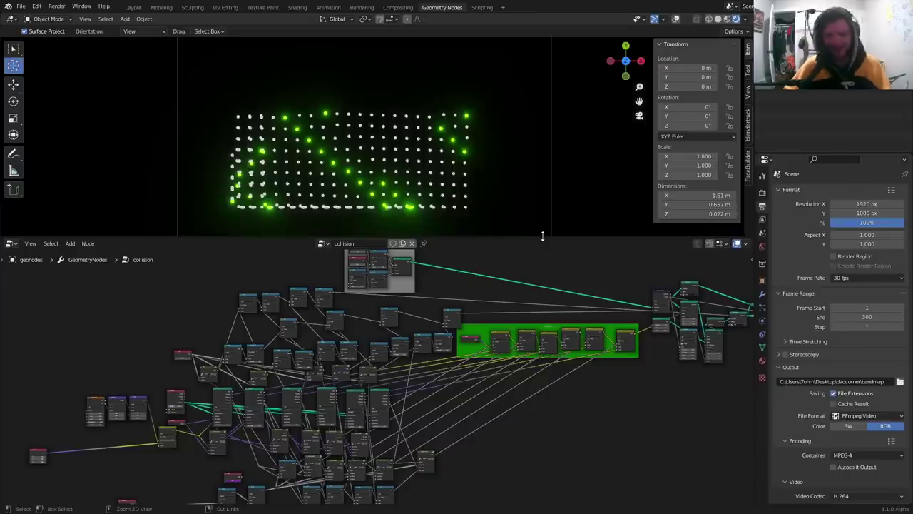
# Step: Start a new default scene file, discarding the changes to corners_render.blend
pyautogui.hotkey('ctrl', 'n')
pyautogui.click(404, 187)
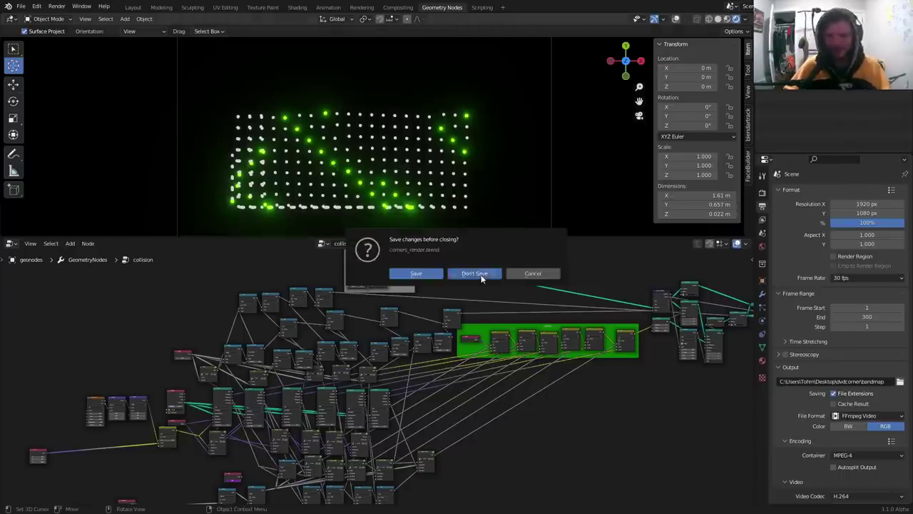
pyautogui.click(482, 277)
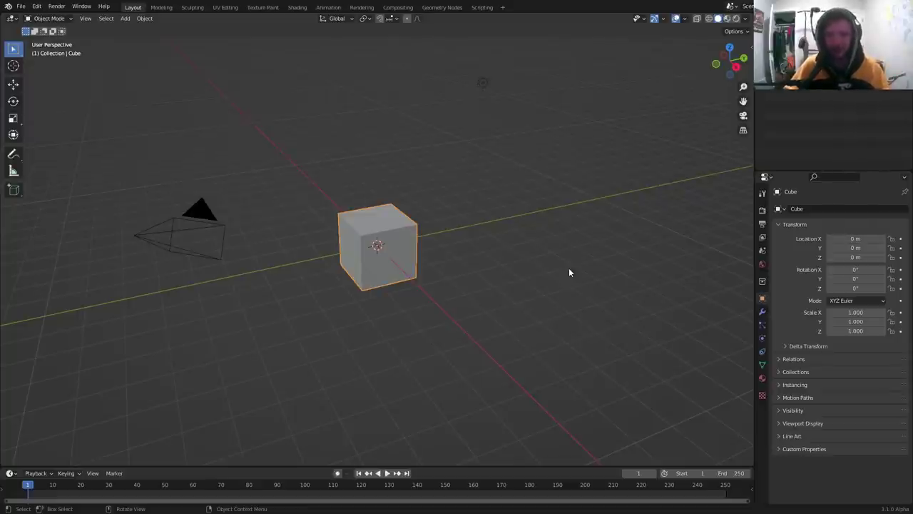
# Step: Create a new geometry node tree on the cube in the Geometry Nodes workspace and delete its Group Input node
pyautogui.click(442, 8)
pyautogui.click(371, 277)
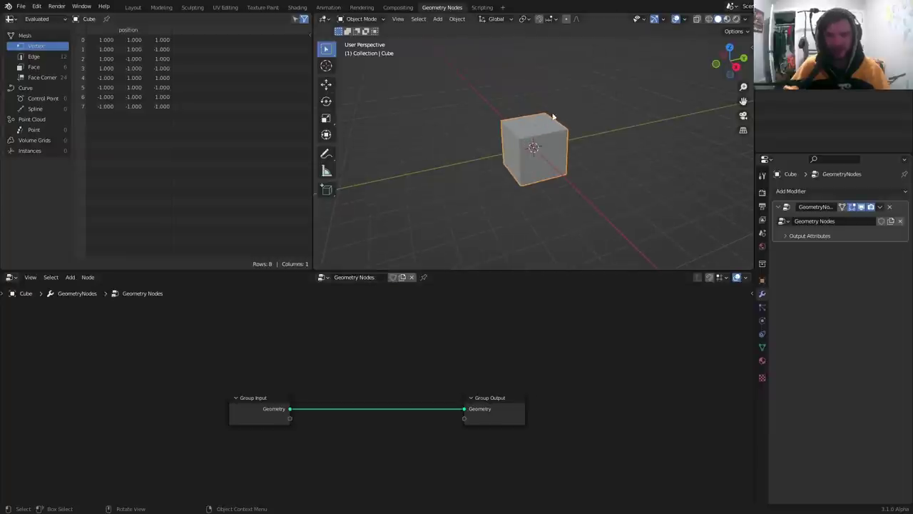
pyautogui.click(730, 49)
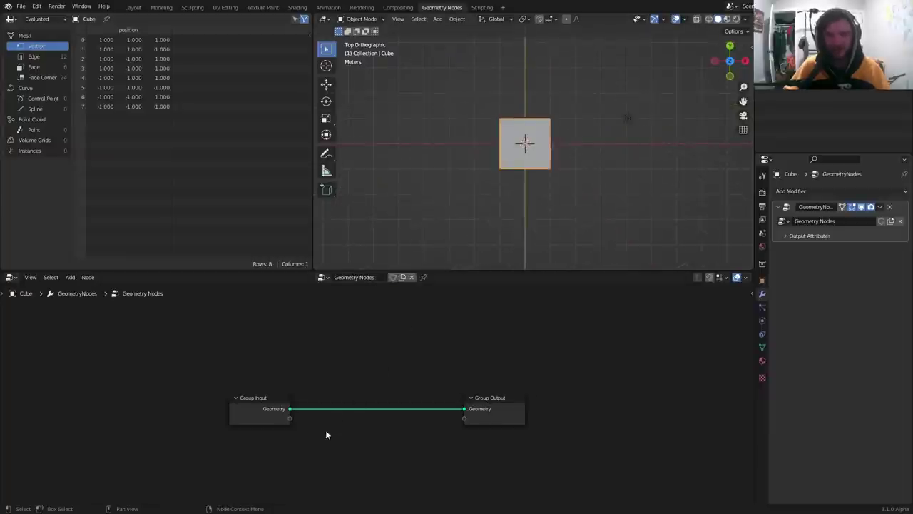
pyautogui.click(249, 401)
pyautogui.press('x')
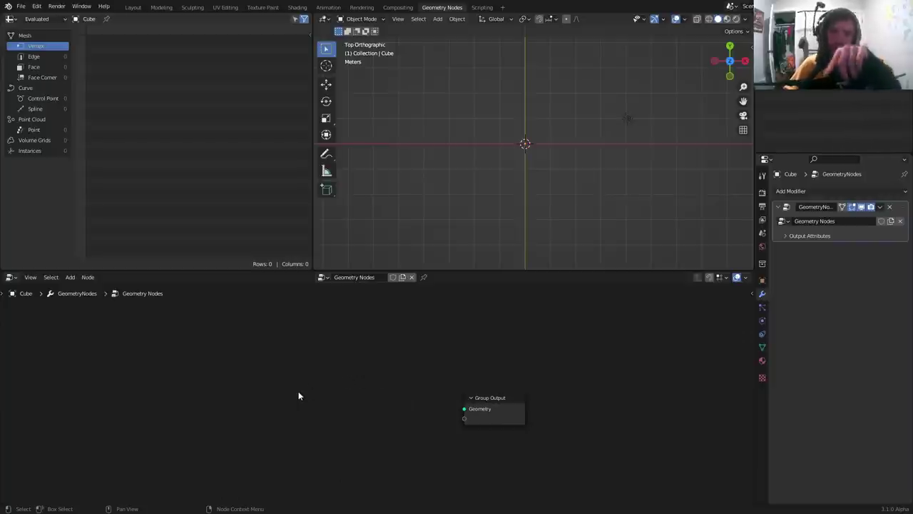
# Step: Add a UV Sphere node and connect its mesh to the Group Output's geometry
pyautogui.scroll(1, 308, 397)
pyautogui.hotkey('shift', 'a')
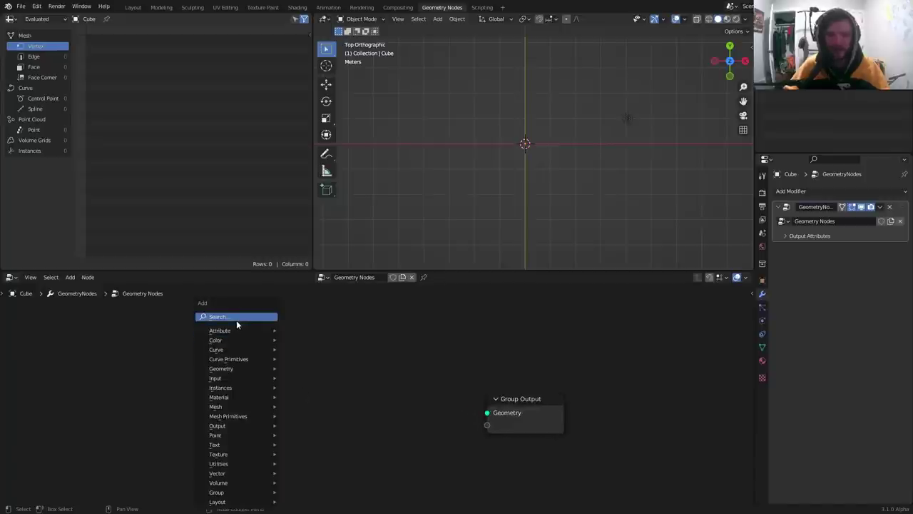
pyautogui.click(236, 317)
pyautogui.write('uv')
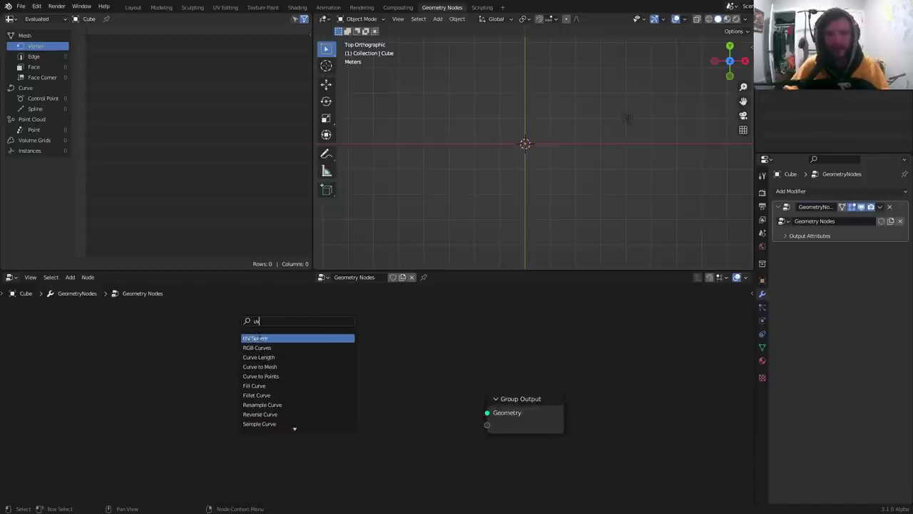
pyautogui.press('Return')
pyautogui.click(289, 428)
pyautogui.moveTo(322, 417); pyautogui.dragTo(487, 412)
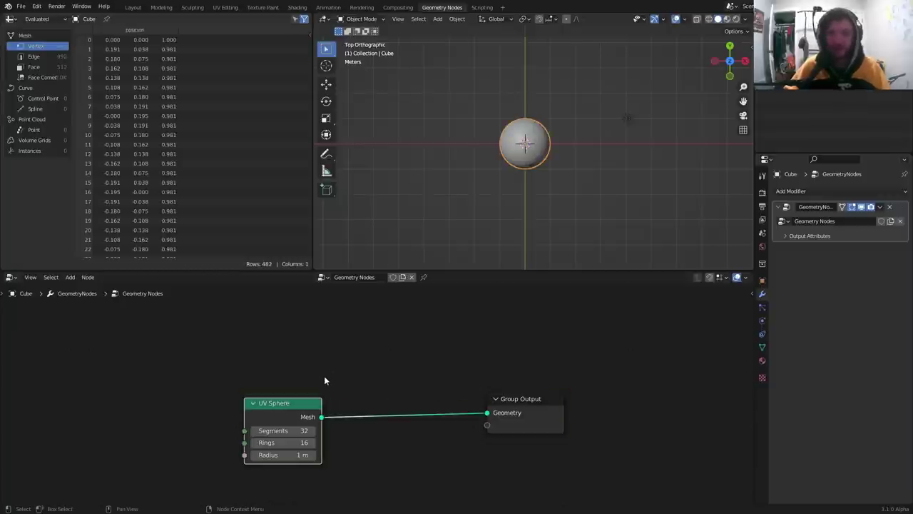
# Step: Try a Transform node after the UV Sphere with an X translation of 0.6 m, and remove that node again
pyautogui.hotkey('shift', 'a')
pyautogui.click(291, 311)
pyautogui.write('tr')
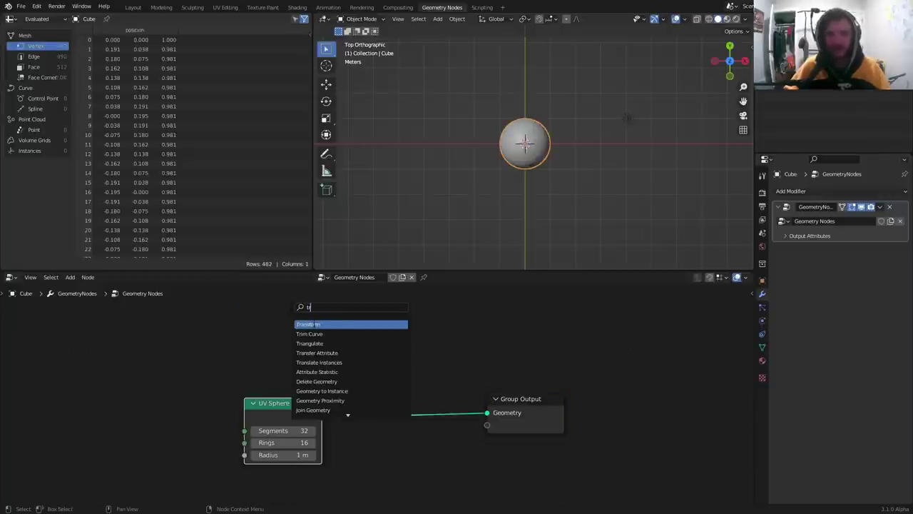
pyautogui.press('Return')
pyautogui.click(406, 375)
pyautogui.moveTo(421, 404)
pyautogui.mouseDown()
pyautogui.moveTo(499, 405)
pyautogui.moveTo(371, 404)
pyautogui.moveTo(428, 404)
pyautogui.mouseUp()
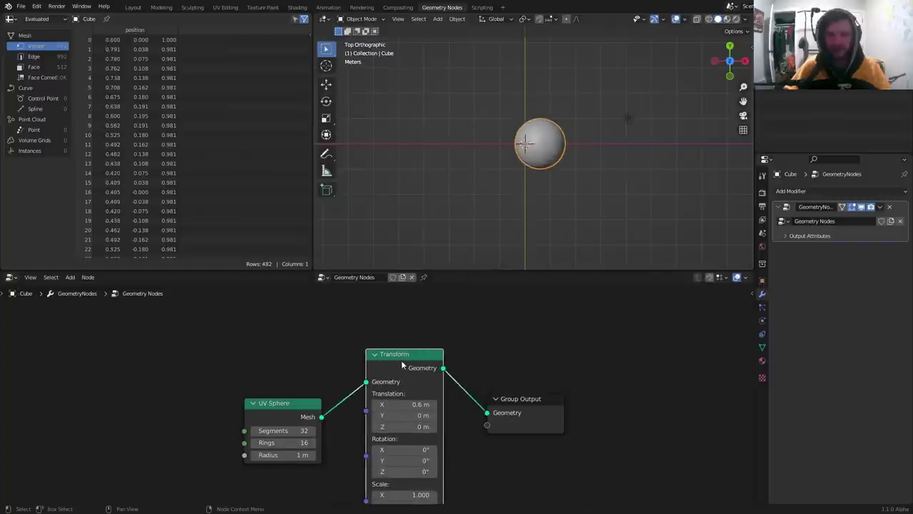
pyautogui.hotkey('ctrl', 'x')
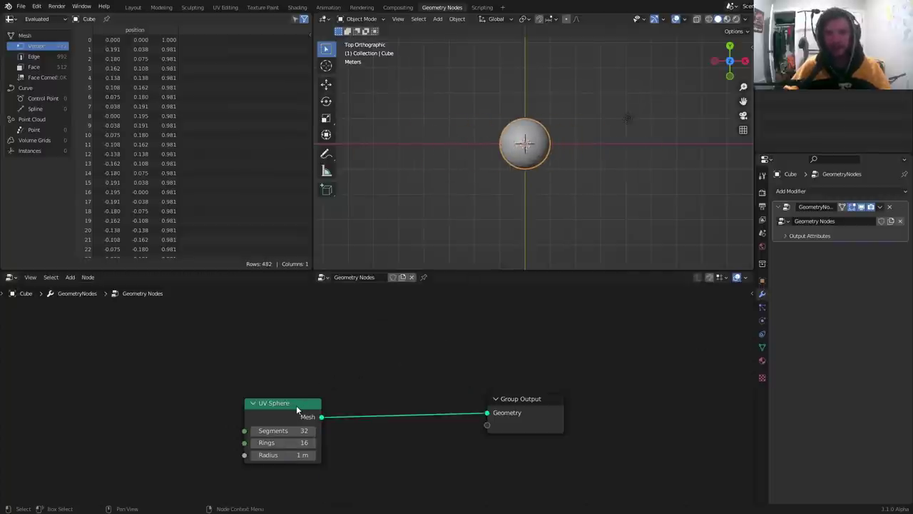
# Step: Inspect the sphere's geometry in wireframe shading, return to the solid top view and delete the UV Sphere node
pyautogui.scroll(5, 536, 152)
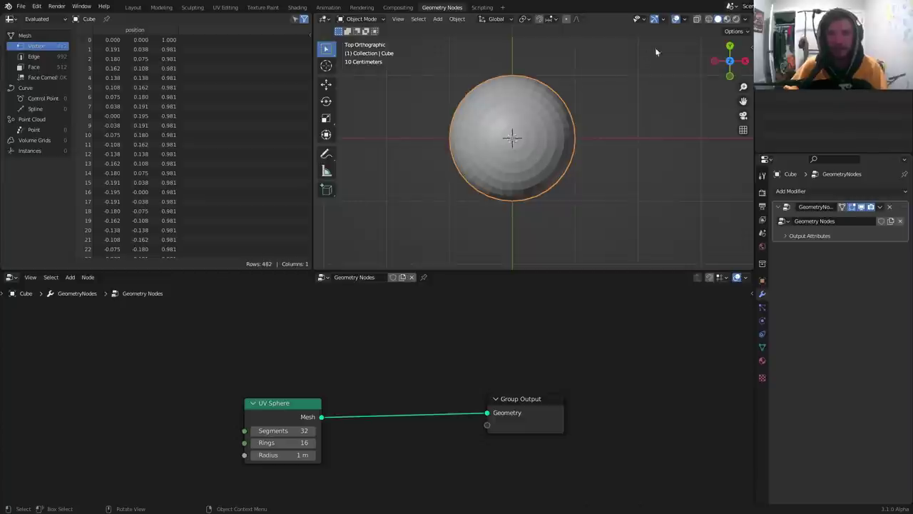
pyautogui.click(708, 18)
pyautogui.moveTo(679, 45)
pyautogui.mouseDown(button='middle')
pyautogui.moveTo(524, 112)
pyautogui.moveTo(528, 78)
pyautogui.mouseUp(button='middle')
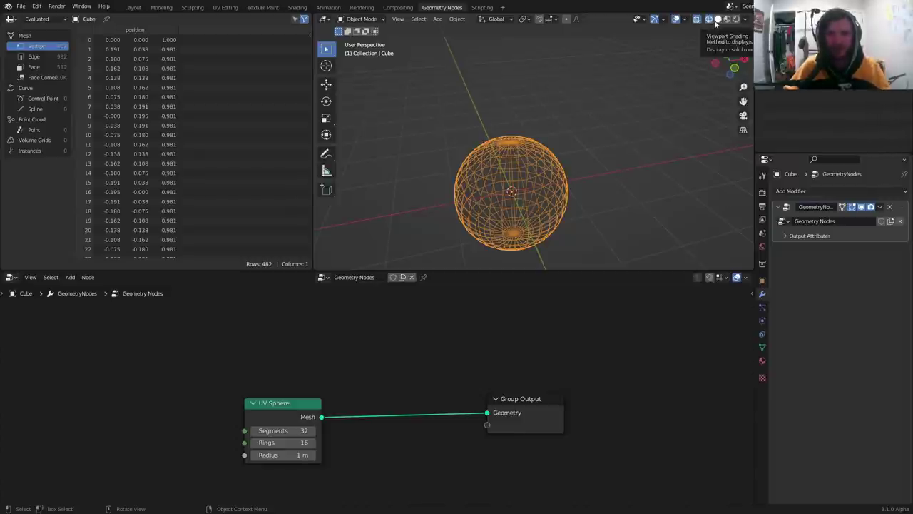
pyautogui.click(716, 20)
pyautogui.click(730, 47)
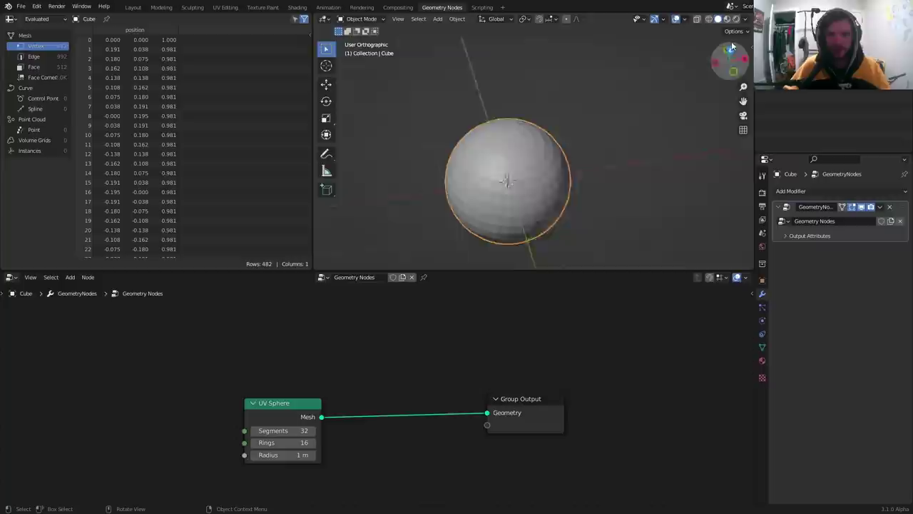
pyautogui.click(265, 404)
pyautogui.press('Delete')
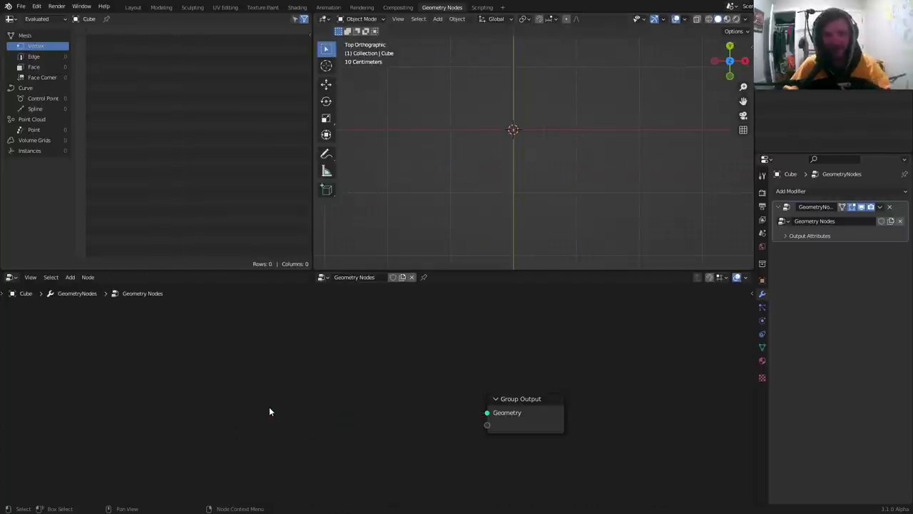
# Step: Add a Mesh Line node with a count of 1 and connect its mesh to the Group Output's geometry
pyautogui.hotkey('shift', 'a')
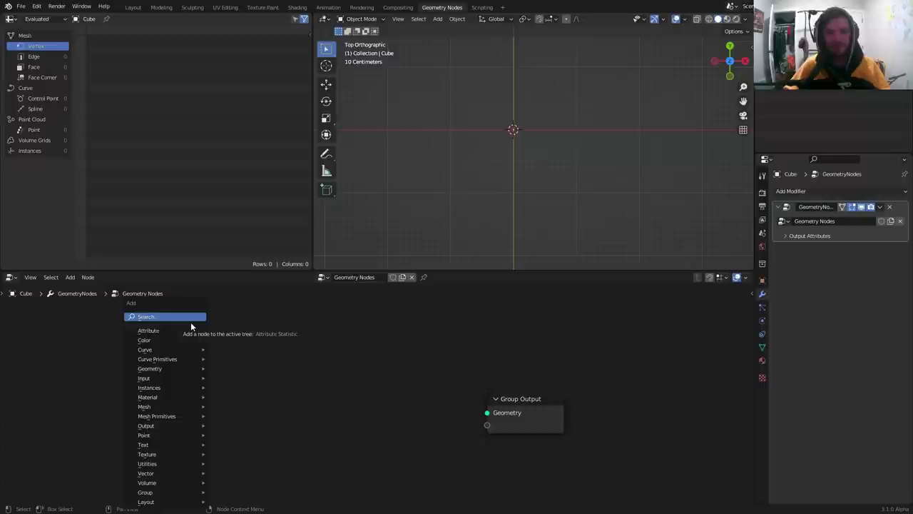
pyautogui.click(190, 317)
pyautogui.write('mesh li')
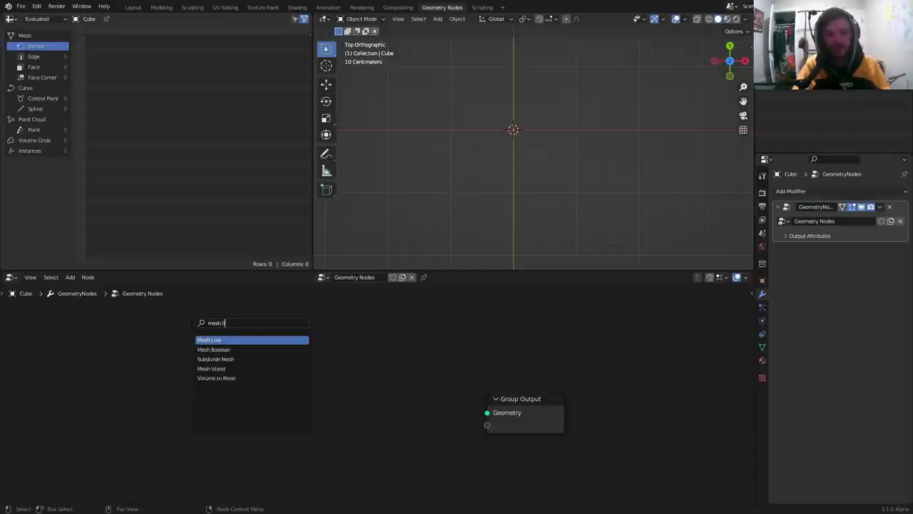
pyautogui.press('Return')
pyautogui.click(190, 326)
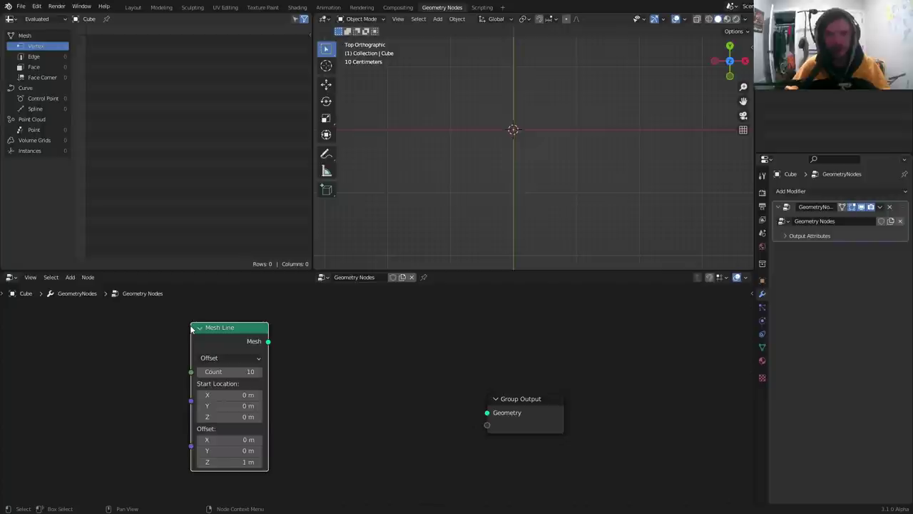
pyautogui.click(235, 372)
pyautogui.write('1')
pyautogui.press('Return')
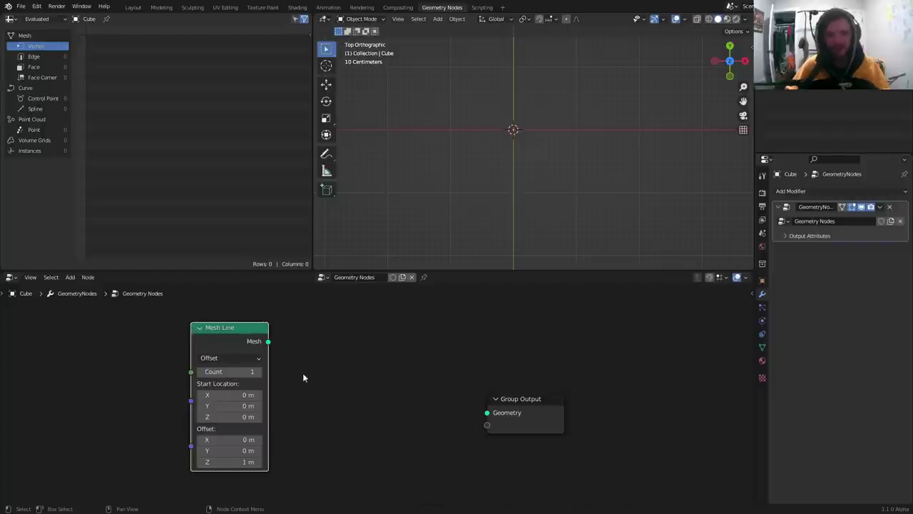
pyautogui.moveTo(268, 341); pyautogui.dragTo(487, 413)
pyautogui.keyDown('shift'); pyautogui.moveTo(523, 135); pyautogui.dragTo(487, 105, button='middle'); pyautogui.keyUp('shift')
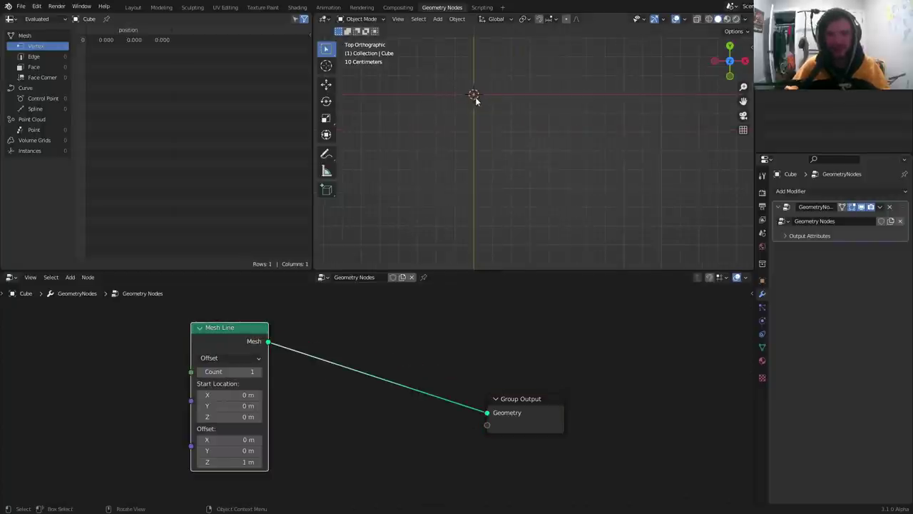
pyautogui.press('Home')
# Step: Insert an Instance on Points node between the Mesh Line and the Group Output
pyautogui.hotkey('shift', 'a')
pyautogui.click(348, 318)
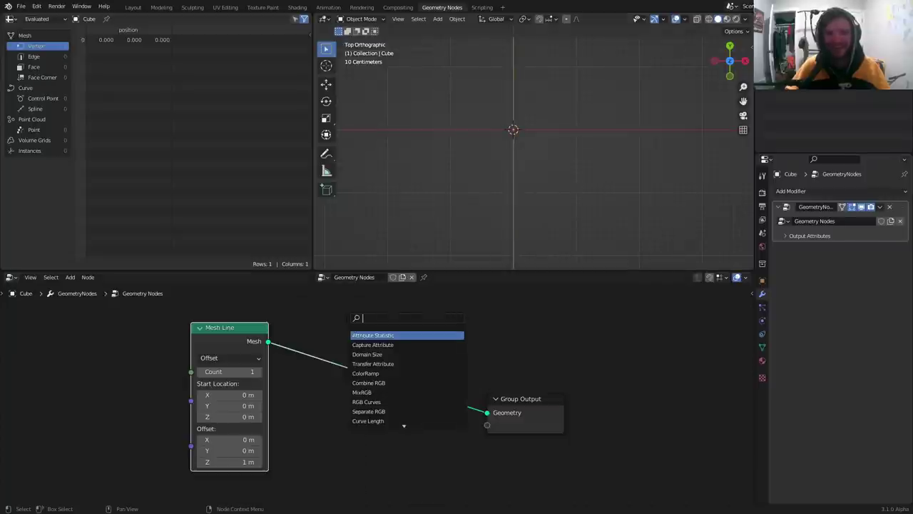
pyautogui.write('instanc')
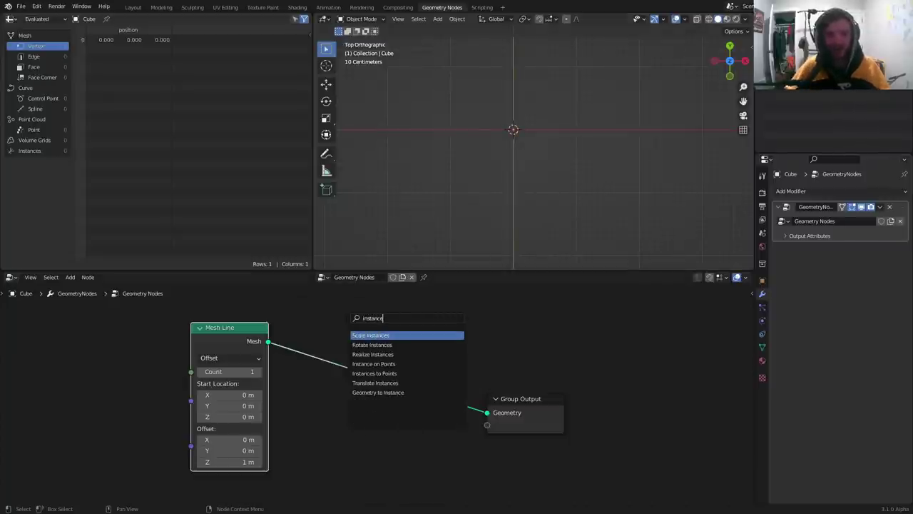
pyautogui.press('Down')
pyautogui.press('Down')
pyautogui.press('Down')
pyautogui.press('Return')
pyautogui.click(414, 347)
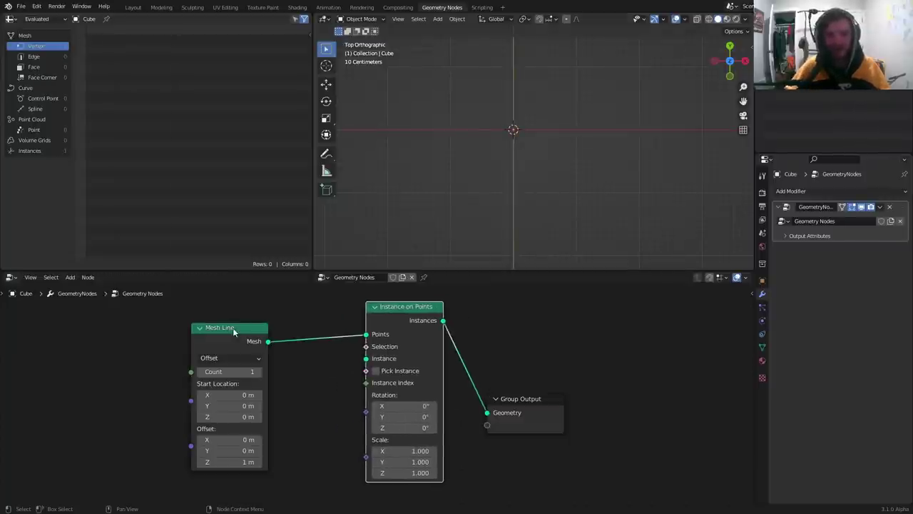
# Step: Make room beside the Mesh Line and add a UV Sphere node connected to the Instance input of Instance on Points
pyautogui.moveTo(232, 328); pyautogui.dragTo(153, 329)
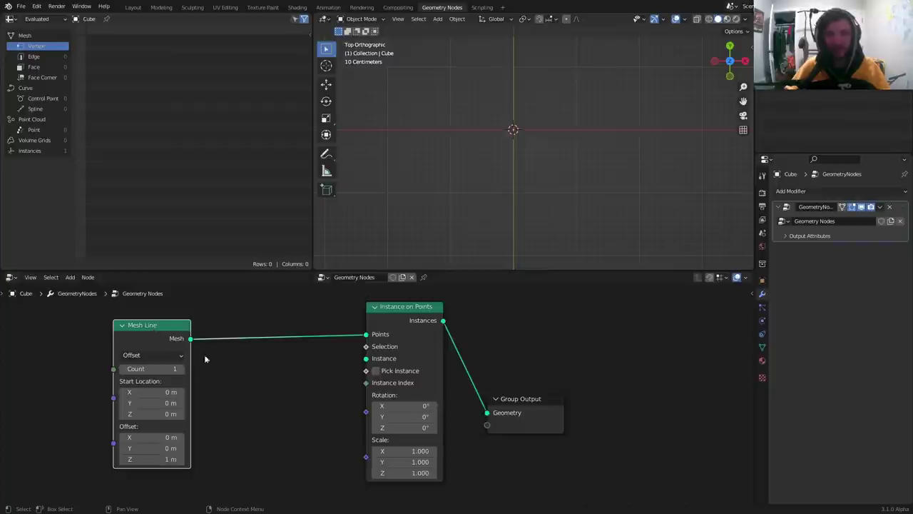
pyautogui.hotkey('shift', 'a')
pyautogui.write('uv')
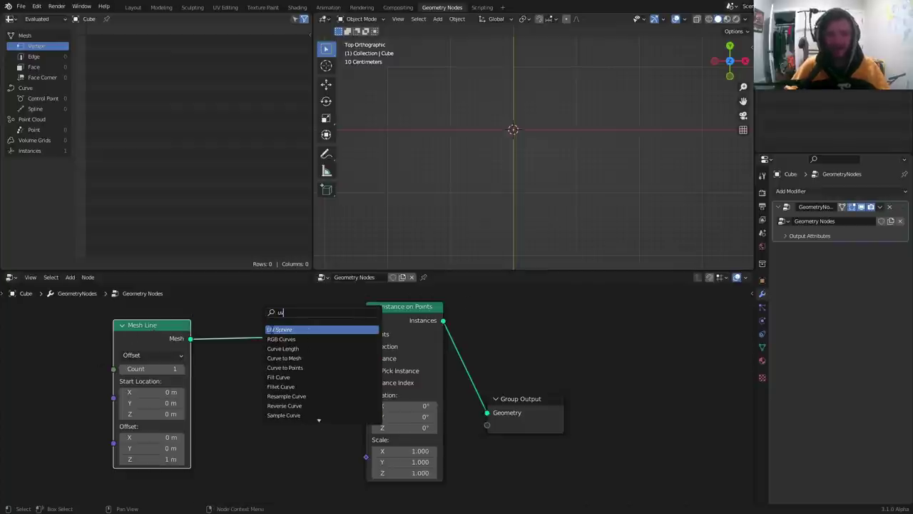
pyautogui.press('Return')
pyautogui.click(275, 389)
pyautogui.moveTo(313, 398); pyautogui.dragTo(371, 358)
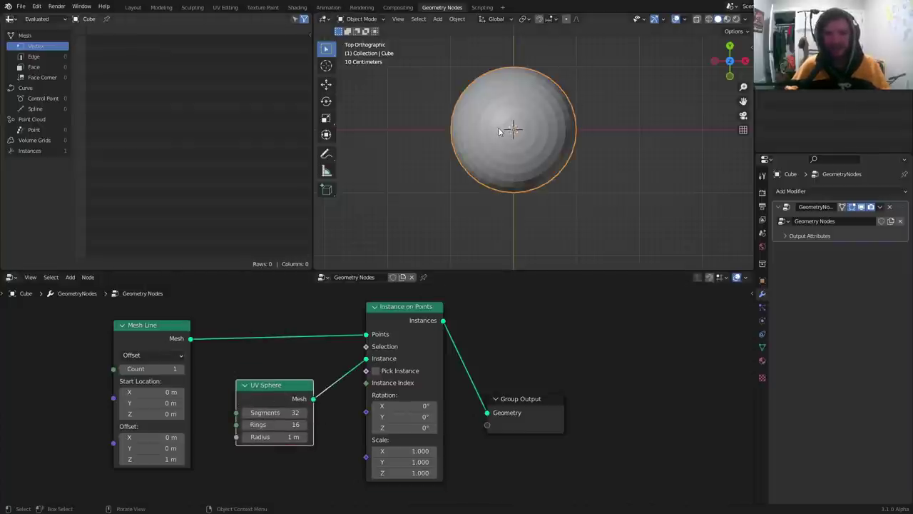
# Step: Insert a Set Position node between the Mesh Line and Instance on Points nodes
pyautogui.hotkey('shift', 'a')
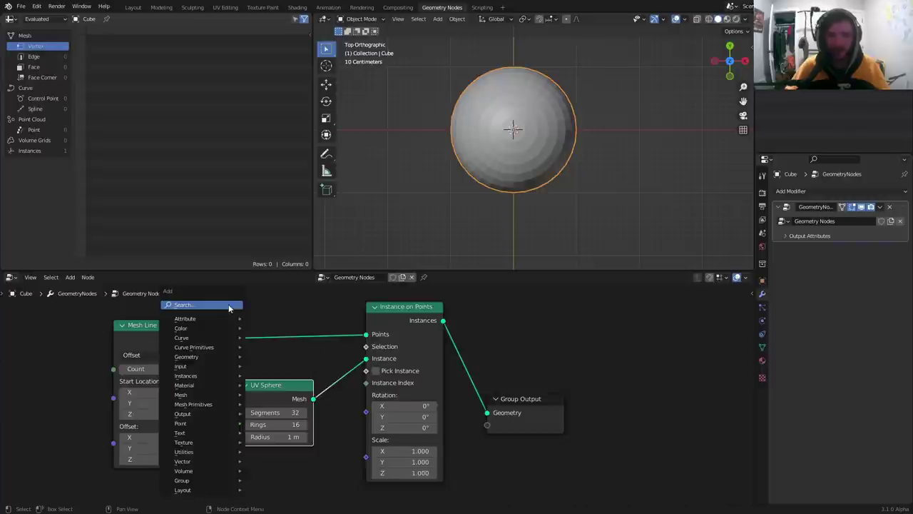
pyautogui.write('set')
pyautogui.click(252, 330)
pyautogui.click(258, 311)
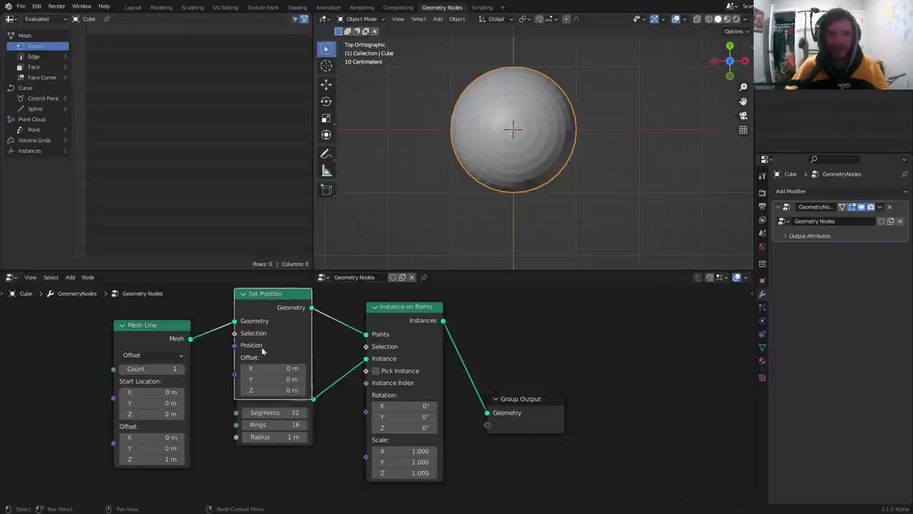
# Step: Try an X offset of about -0.37 m on the Set Position node and undo it
pyautogui.moveTo(272, 368)
pyautogui.keyDown('shift'); pyautogui.mouseDown()
pyautogui.moveTo(285, 368)
pyautogui.moveTo(270, 368)
pyautogui.mouseUp(); pyautogui.keyUp('shift')
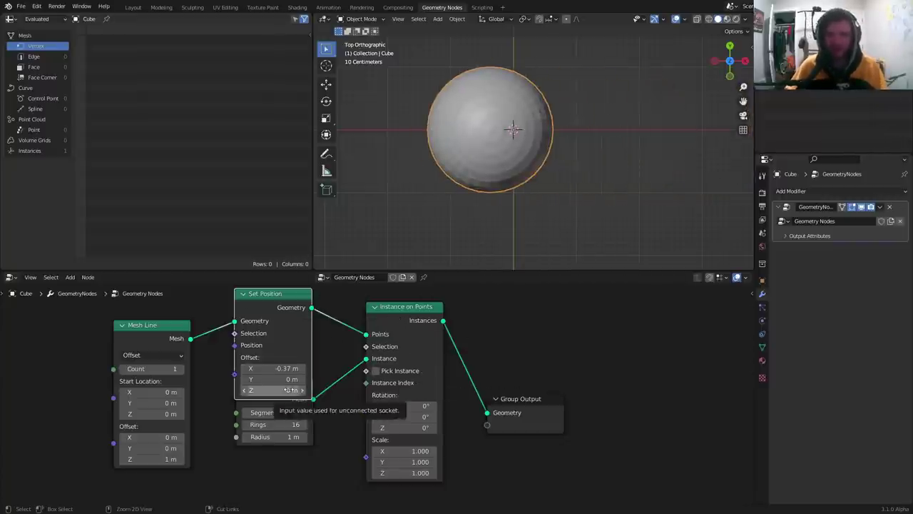
pyautogui.hotkey('ctrl', 'z')
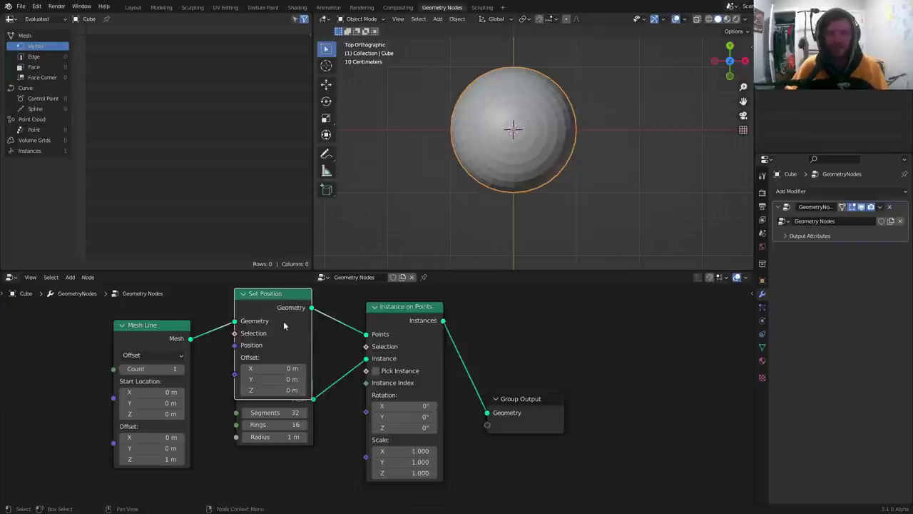
pyautogui.moveTo(218, 322); pyautogui.dragTo(217, 332, button='middle')
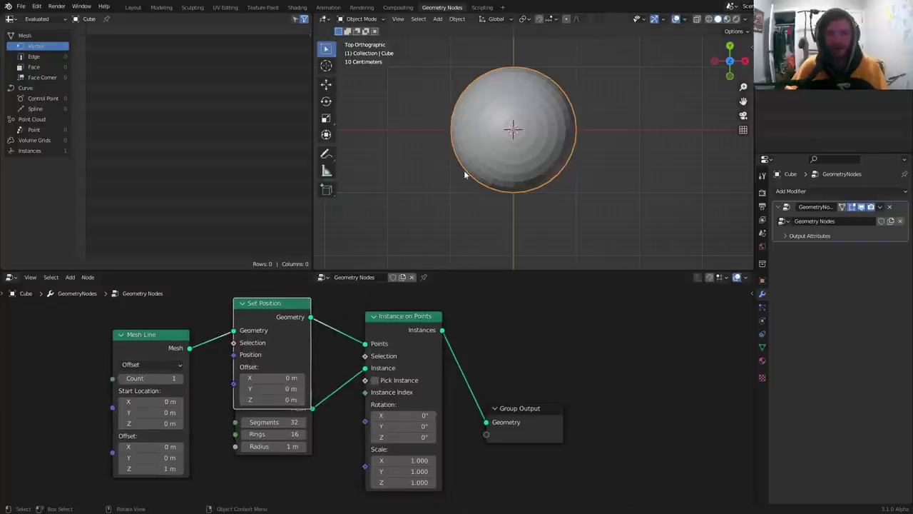
# Step: Try raising the Mesh Line's point count and undo the change
pyautogui.moveTo(464, 174); pyautogui.dragTo(436, 164, button='middle')
pyautogui.scroll(-2, 402, 205)
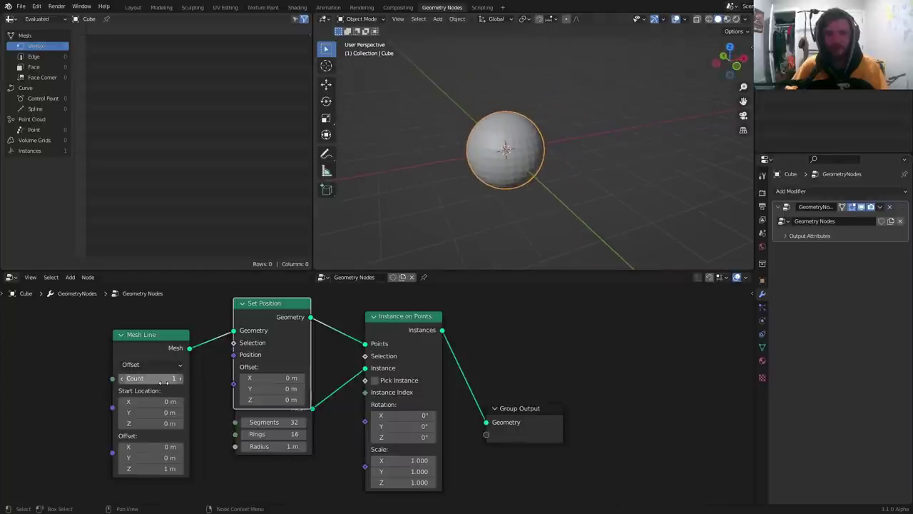
pyautogui.moveTo(163, 382); pyautogui.dragTo(202, 382)
pyautogui.scroll(-11, 549, 138)
pyautogui.hotkey('ctrl', 'z')
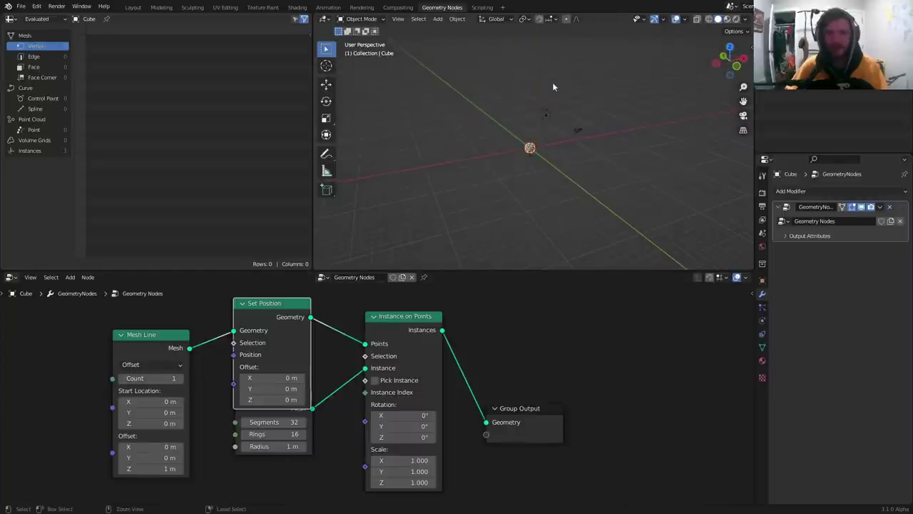
pyautogui.scroll(4, 518, 163)
pyautogui.click(729, 47)
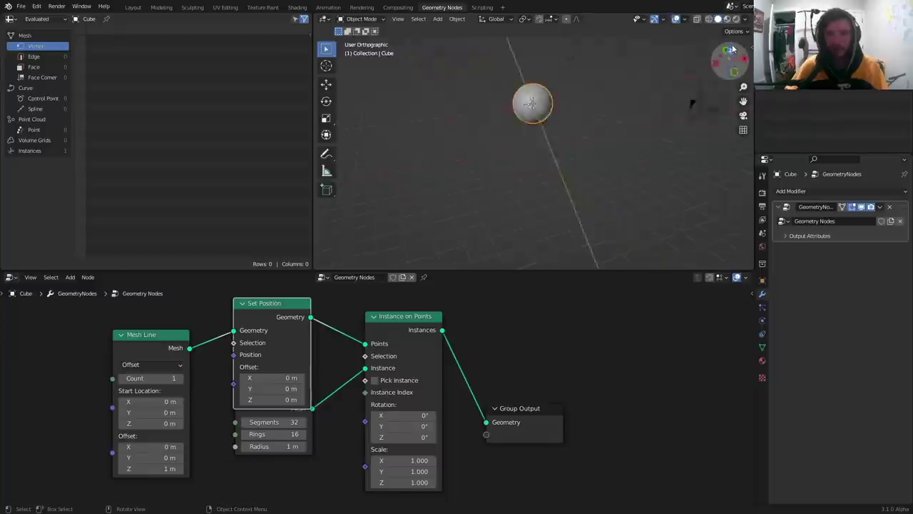
pyautogui.keyDown('shift'); pyautogui.moveTo(527, 154); pyautogui.dragTo(471, 259, button='middle'); pyautogui.keyUp('shift')
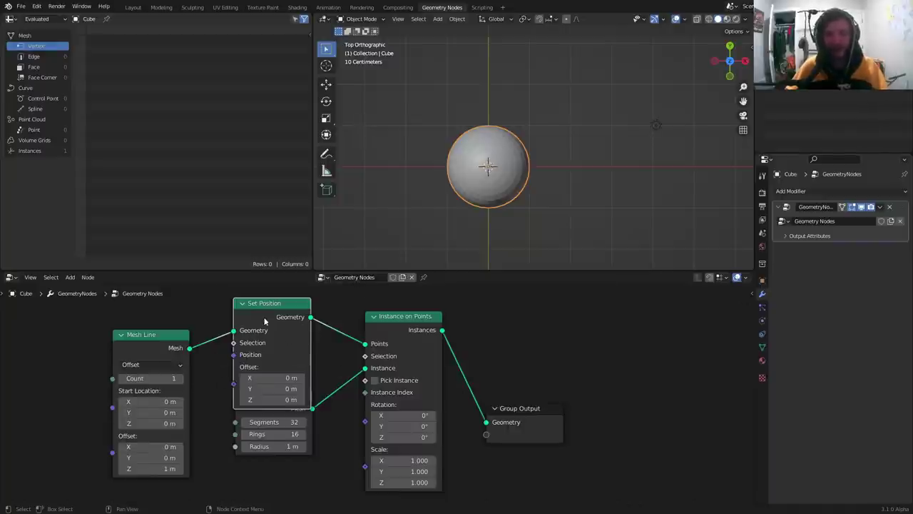
# Step: Move the Set Position node clear of the UV Sphere node and line the Mesh Line node up beside it
pyautogui.moveTo(265, 321); pyautogui.dragTo(265, 297)
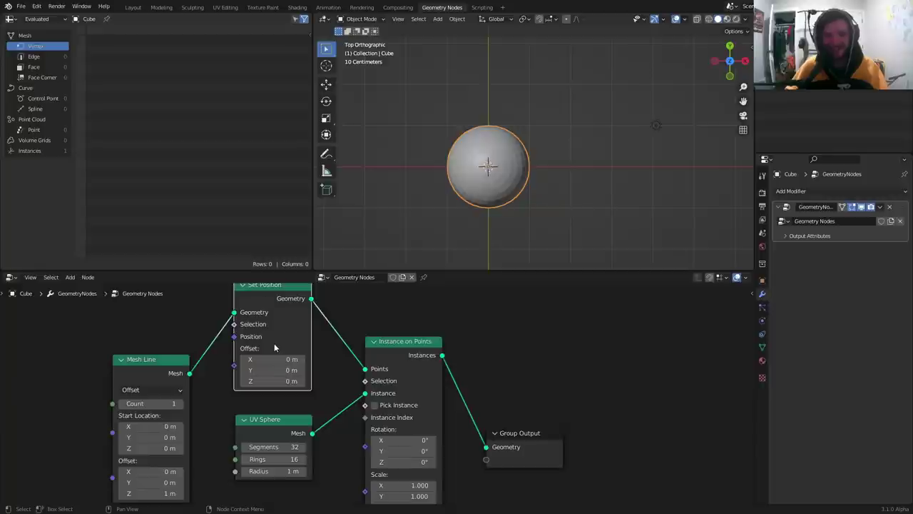
pyautogui.moveTo(274, 343); pyautogui.dragTo(274, 352, button='middle')
pyautogui.moveTo(274, 352); pyautogui.dragTo(278, 371)
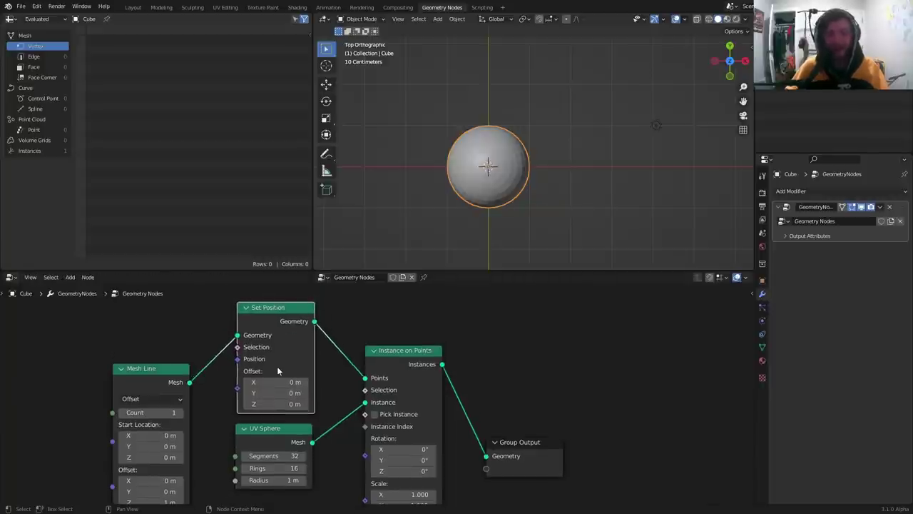
pyautogui.moveTo(171, 376); pyautogui.dragTo(162, 318)
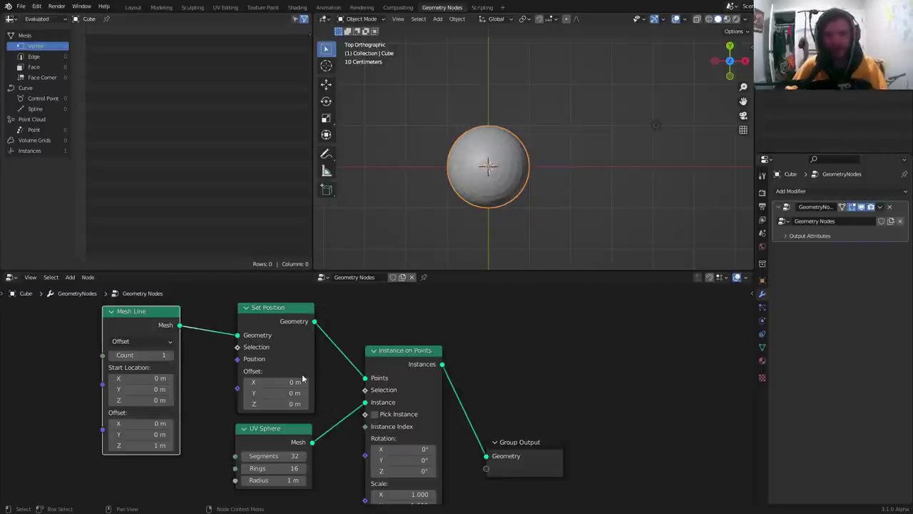
# Step: Set the UV Sphere's radius to 0.1 m, then try an X offset of about -0.38 m on Set Position and undo it
pyautogui.scroll(-2, 279, 324)
pyautogui.click(292, 461)
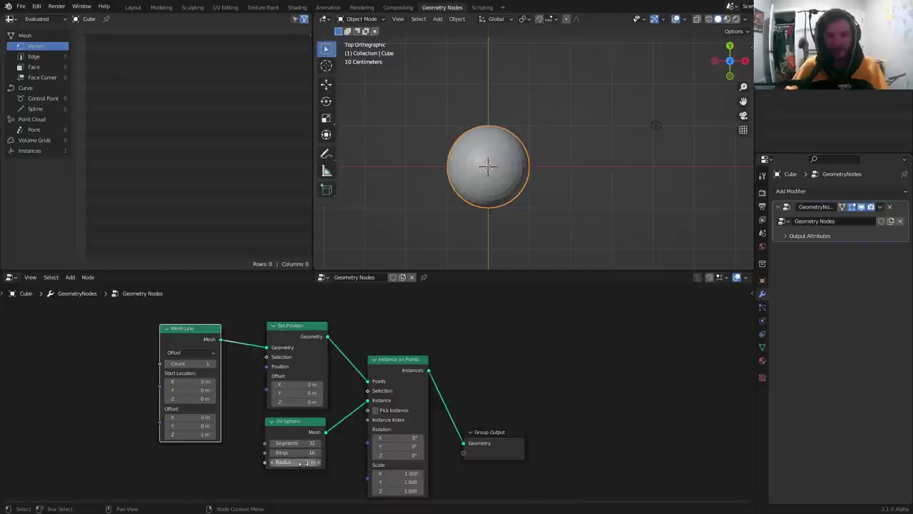
pyautogui.write('0.1')
pyautogui.press('Return')
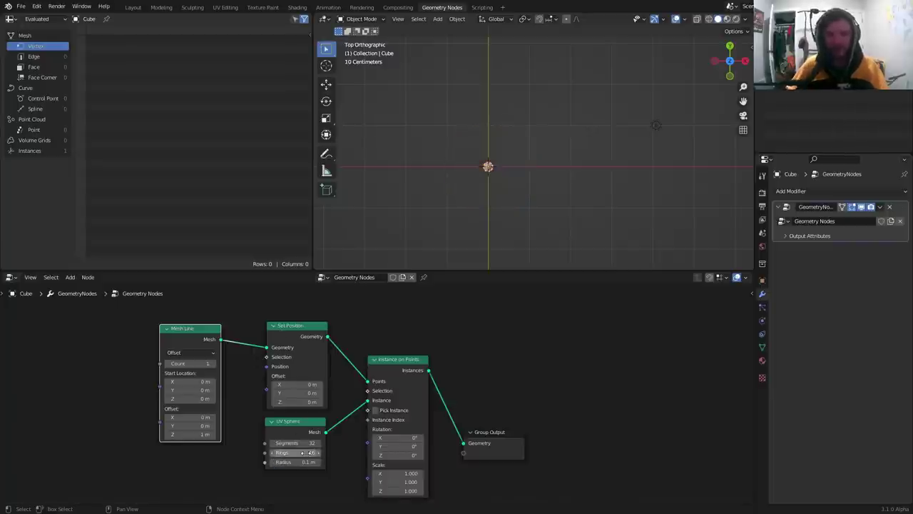
pyautogui.moveTo(308, 384)
pyautogui.mouseDown()
pyautogui.moveTo(317, 384)
pyautogui.moveTo(278, 383)
pyautogui.moveTo(300, 384)
pyautogui.mouseUp()
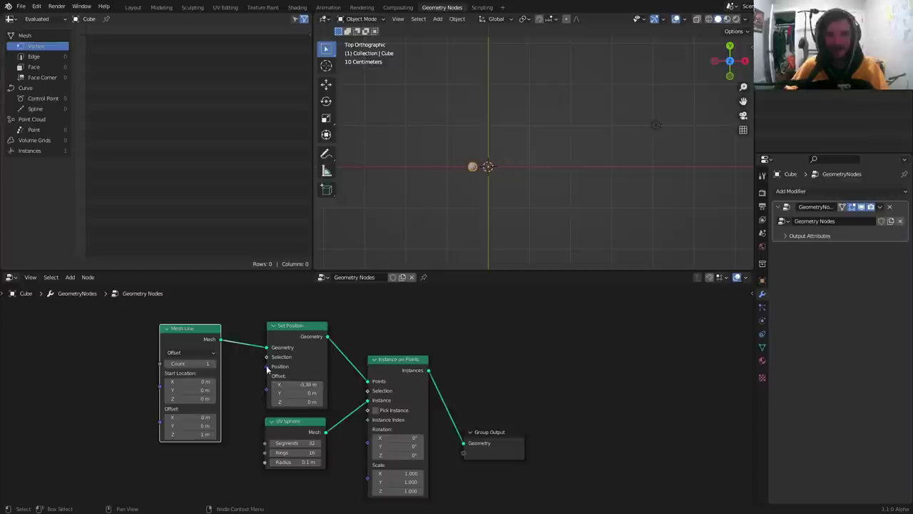
pyautogui.hotkey('ctrl', 'z')
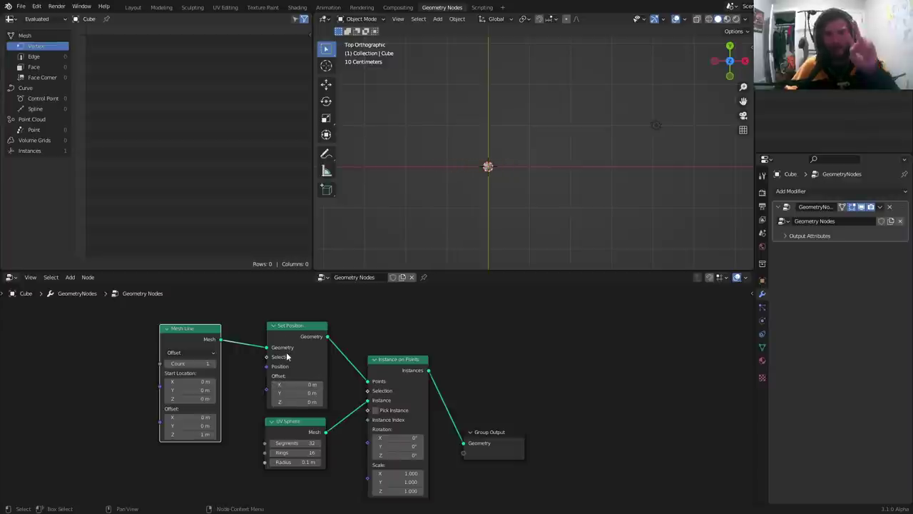
# Step: Move the Mesh Line, Set Position, UV Sphere and Instance on Points nodes together to free space above them
pyautogui.scroll(-2, 286, 356)
pyautogui.moveTo(200, 442); pyautogui.dragTo(378, 351)
pyautogui.press('g')
pyautogui.click(370, 365)
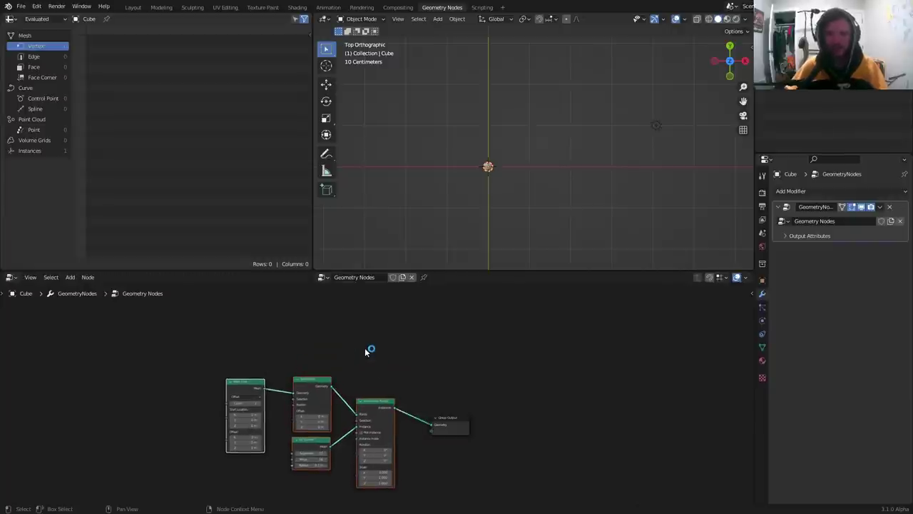
pyautogui.click(359, 352)
# Step: Add a Cube node above the Mesh Line and connect its mesh to the Group Output's geometry
pyautogui.scroll(3, 277, 330)
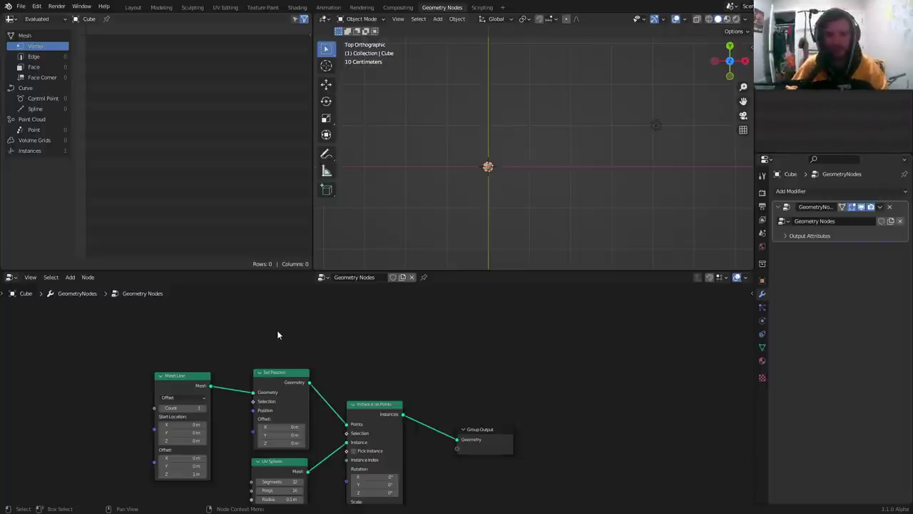
pyautogui.scroll(1, 277, 330)
pyautogui.moveTo(278, 330); pyautogui.dragTo(337, 362, button='middle')
pyautogui.hotkey('shift', 'a')
pyautogui.click(258, 320)
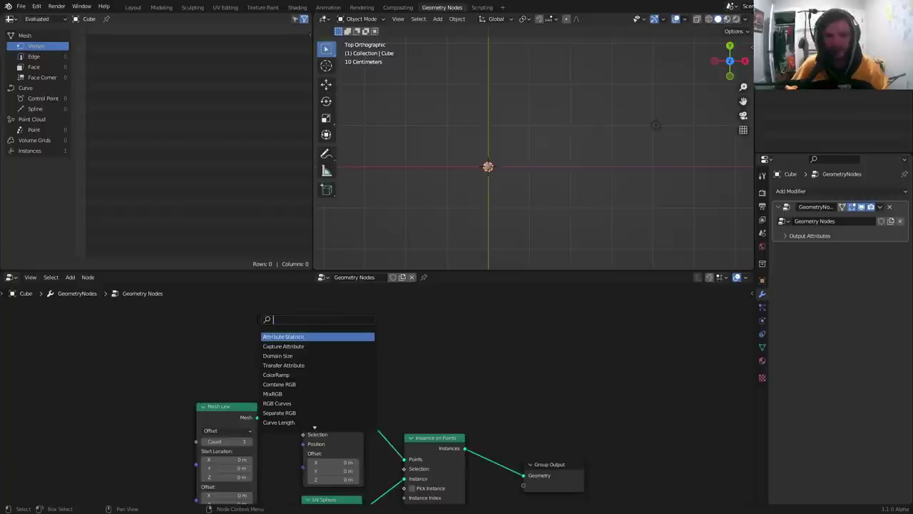
pyautogui.write('cube')
pyautogui.press('Return')
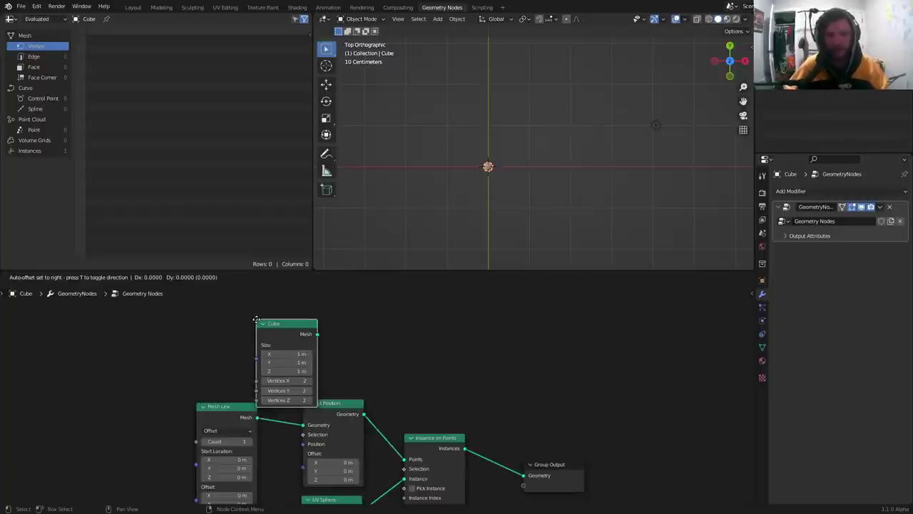
pyautogui.click(211, 311)
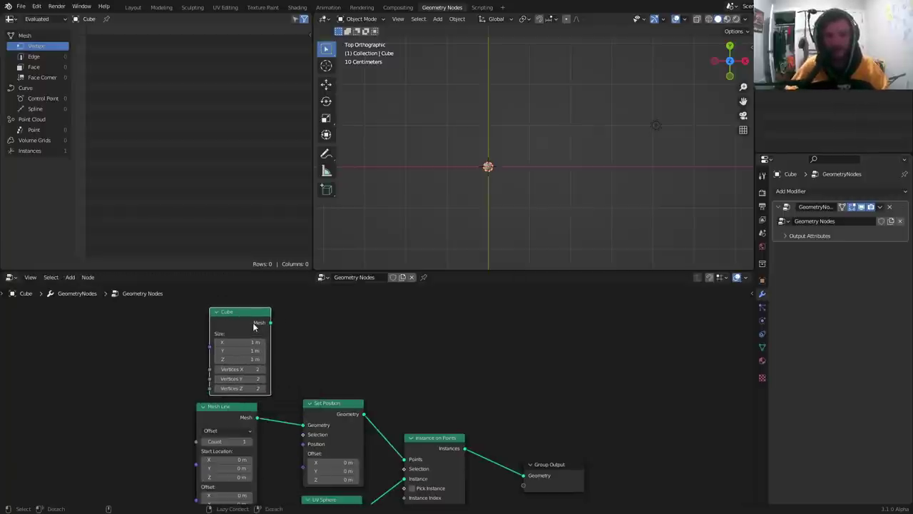
pyautogui.keyDown('ctrl'); pyautogui.keyDown('shift'); pyautogui.click(254, 322); pyautogui.keyUp('shift'); pyautogui.keyUp('ctrl')
# Step: Set the Cube node's X size to 1.778 m
pyautogui.scroll(4, 529, 174)
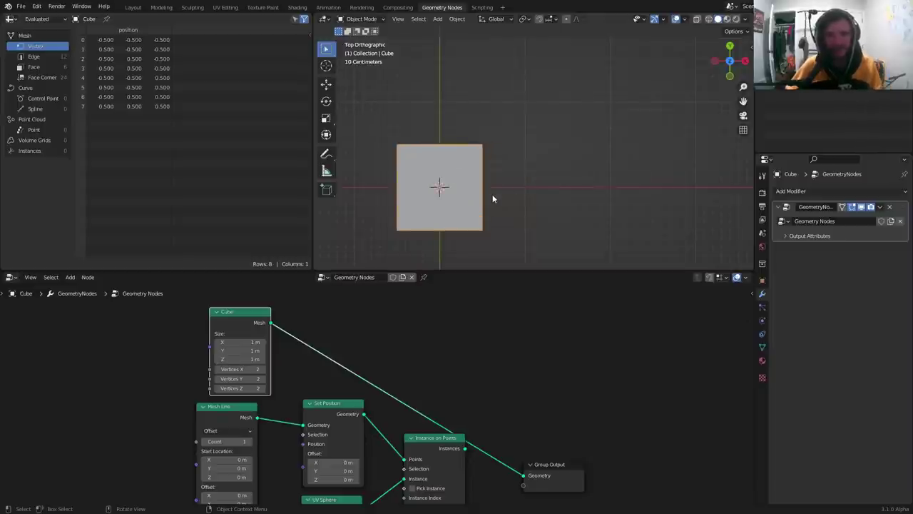
pyautogui.moveTo(492, 198); pyautogui.dragTo(458, 118, button='middle')
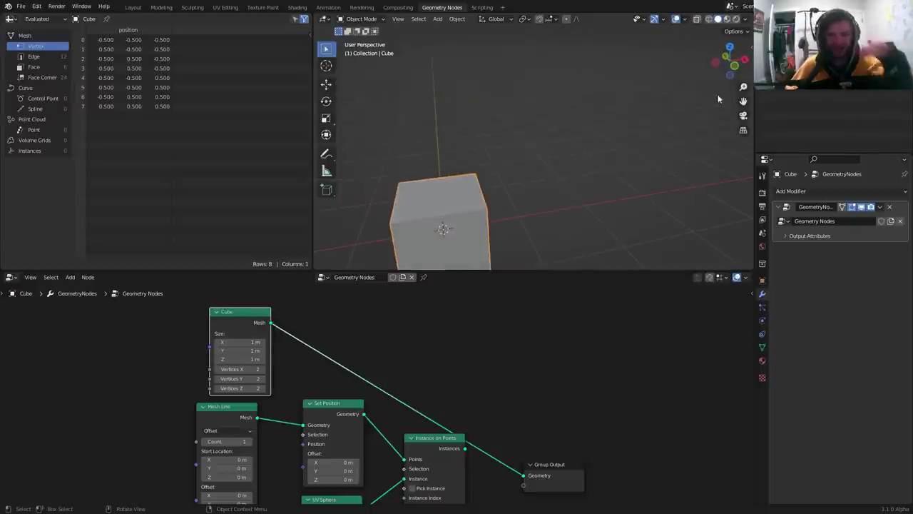
pyautogui.click(731, 48)
pyautogui.moveTo(243, 350); pyautogui.dragTo(349, 352, button='middle')
pyautogui.scroll(2, 329, 361)
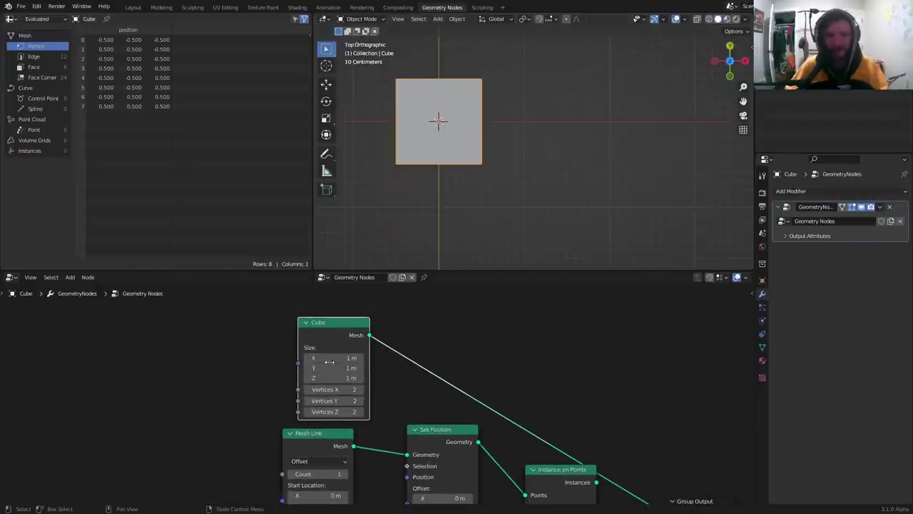
pyautogui.click(329, 361)
pyautogui.write('1.778')
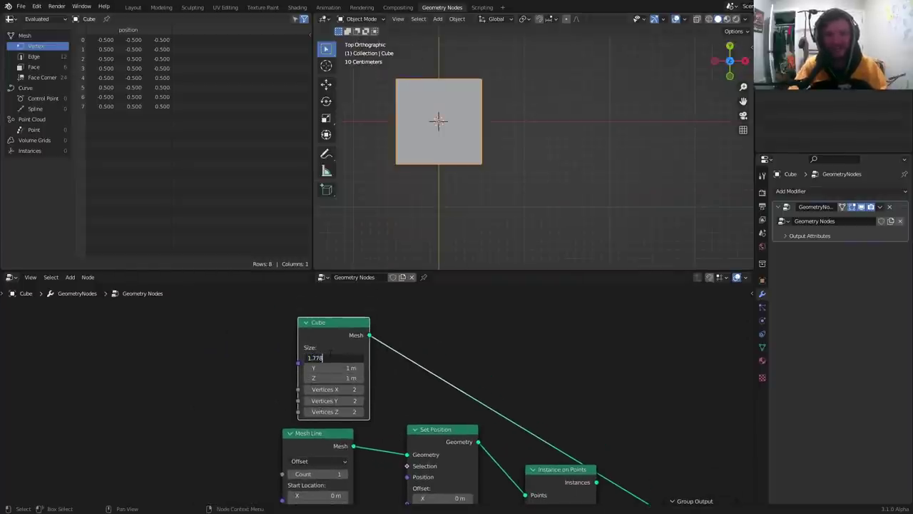
pyautogui.press('Return')
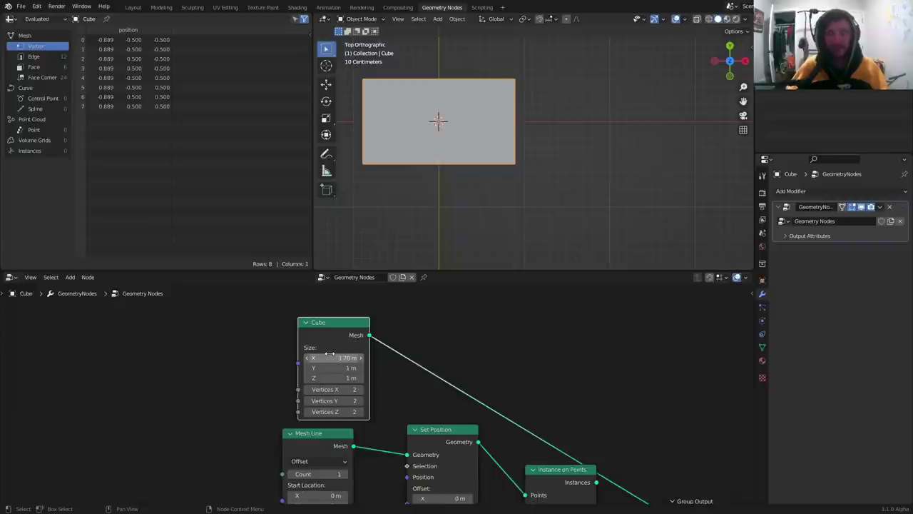
# Step: Set the Cube node's X size to the exact ratio 16/9 and check the resulting shape
pyautogui.click(328, 357)
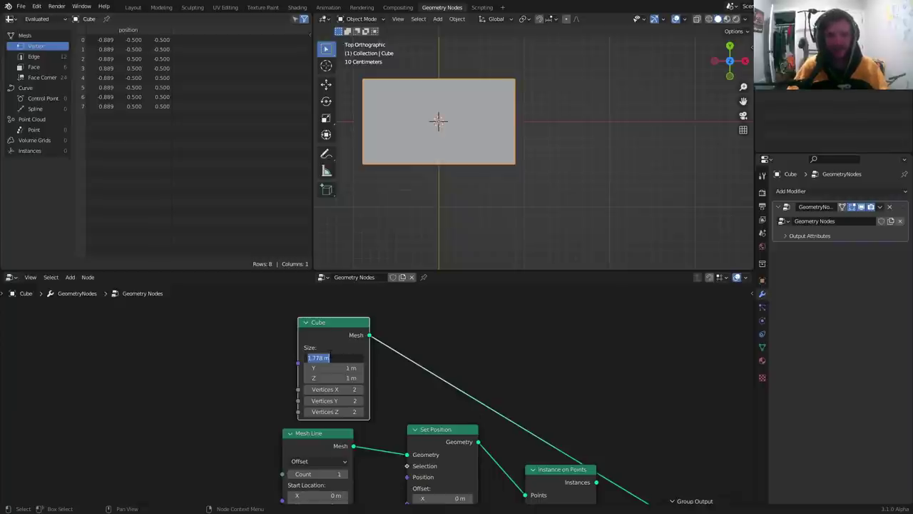
pyautogui.write('16/9')
pyautogui.press('Return')
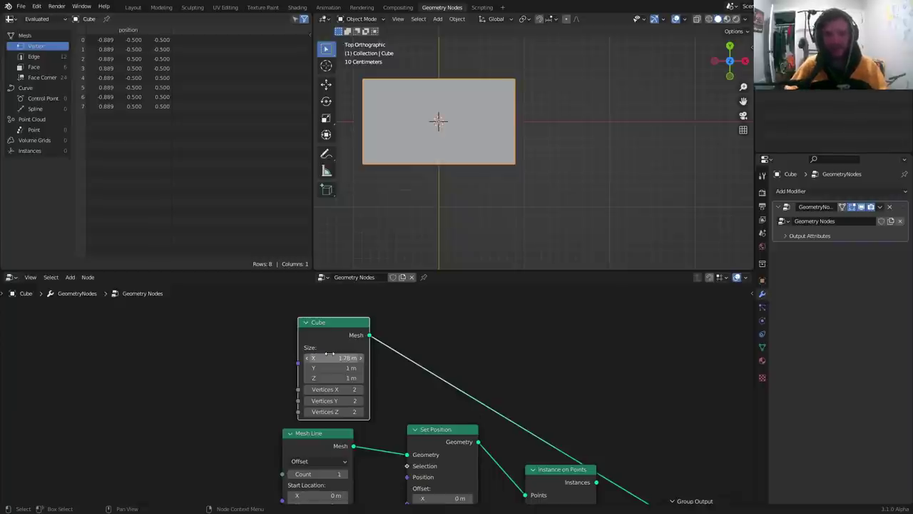
pyautogui.click(330, 357)
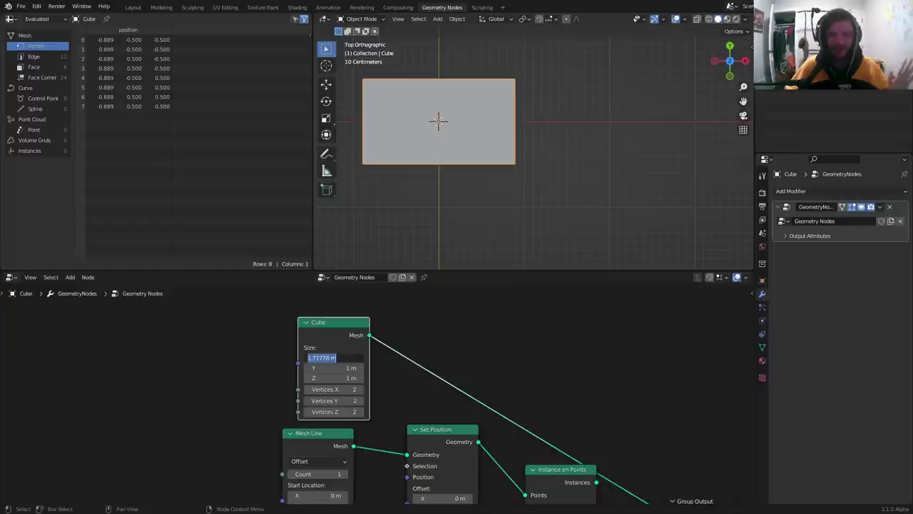
pyautogui.press('Return')
pyautogui.keyDown('shift'); pyautogui.moveTo(452, 133); pyautogui.dragTo(501, 149, button='middle'); pyautogui.keyUp('shift')
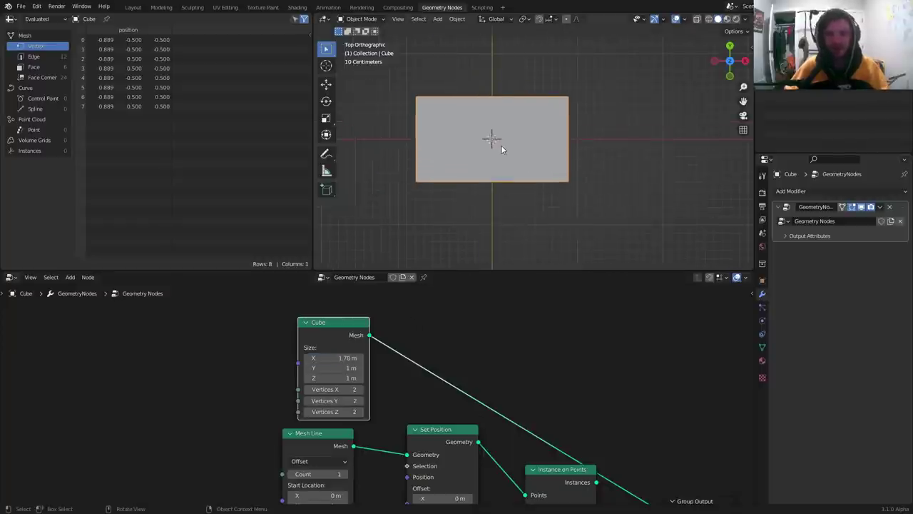
pyautogui.moveTo(484, 182); pyautogui.dragTo(510, 114, button='middle')
pyautogui.click(729, 50)
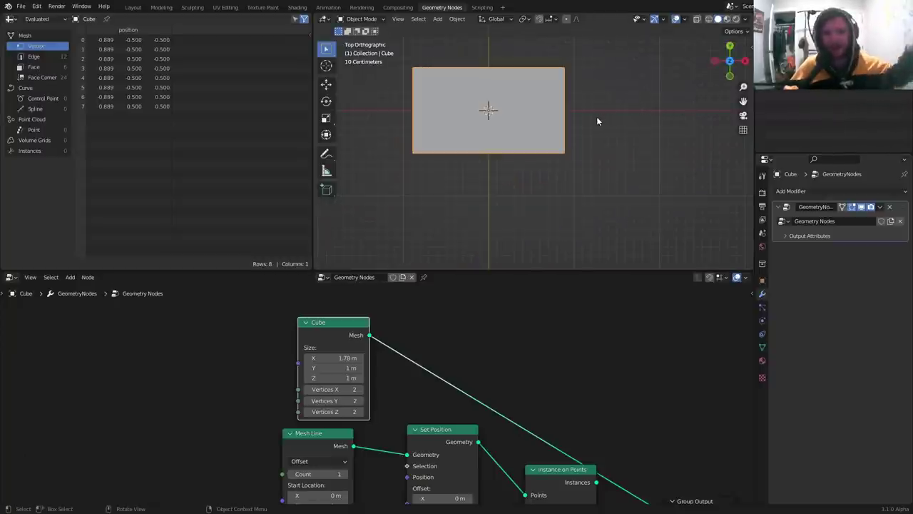
# Step: Connect Instance on Points back to the Group Output in place of the Cube
pyautogui.scroll(-4, 540, 346)
pyautogui.moveTo(308, 428); pyautogui.dragTo(393, 392)
pyautogui.keyDown('ctrl'); pyautogui.keyDown('shift'); pyautogui.click(393, 392); pyautogui.keyUp('shift'); pyautogui.keyUp('ctrl')
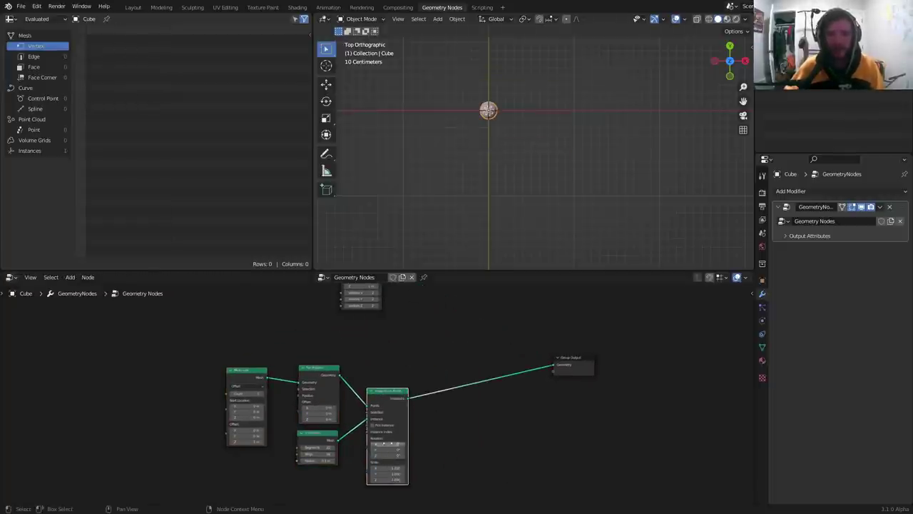
# Step: Set the UV Sphere's radius to 0.02 m
pyautogui.moveTo(331, 474); pyautogui.dragTo(370, 420, button='middle')
pyautogui.scroll(2, 370, 420)
pyautogui.doubleClick(344, 412)
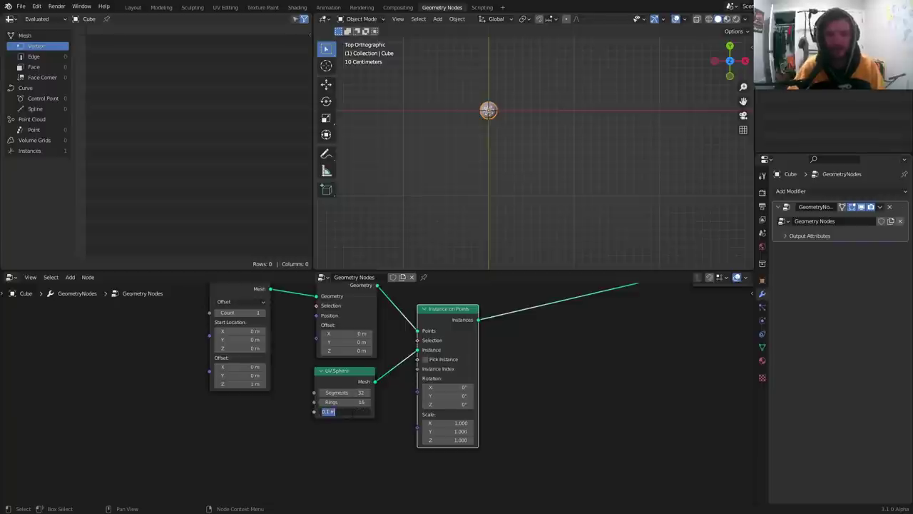
pyautogui.press('BackSpace')
pyautogui.write('.02')
pyautogui.press('Return')
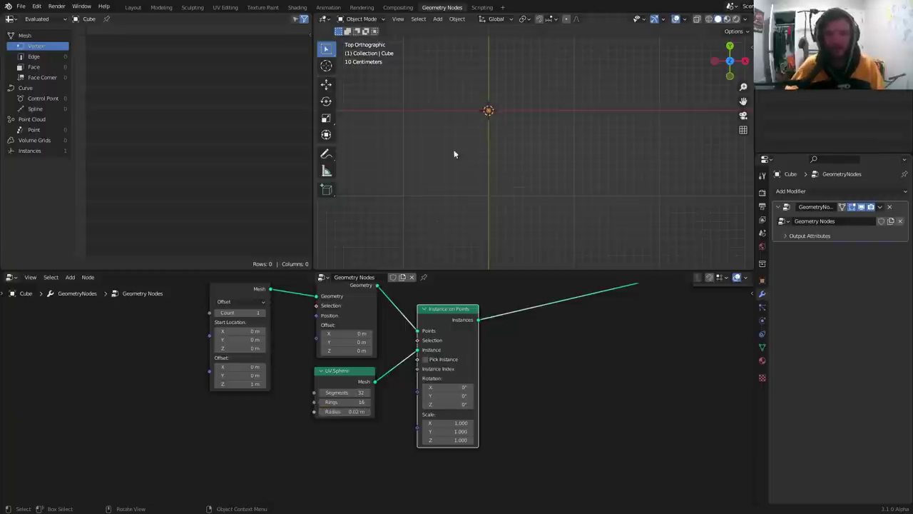
pyautogui.keyDown('shift'); pyautogui.moveTo(504, 124); pyautogui.dragTo(489, 191, button='middle'); pyautogui.keyUp('shift')
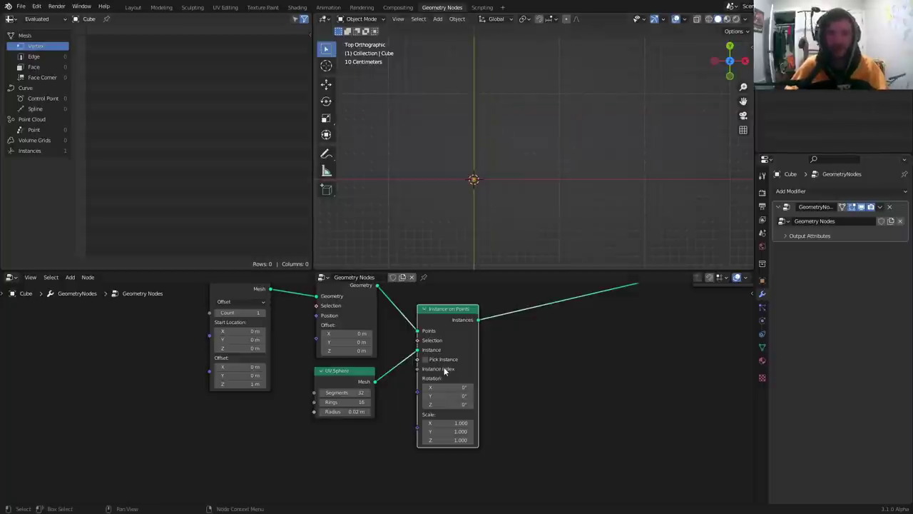
# Step: Add a Raycast node to the node tree, in the free space beside Instance on Points
pyautogui.scroll(-2, 443, 370)
pyautogui.moveTo(438, 352); pyautogui.dragTo(359, 350, button='middle')
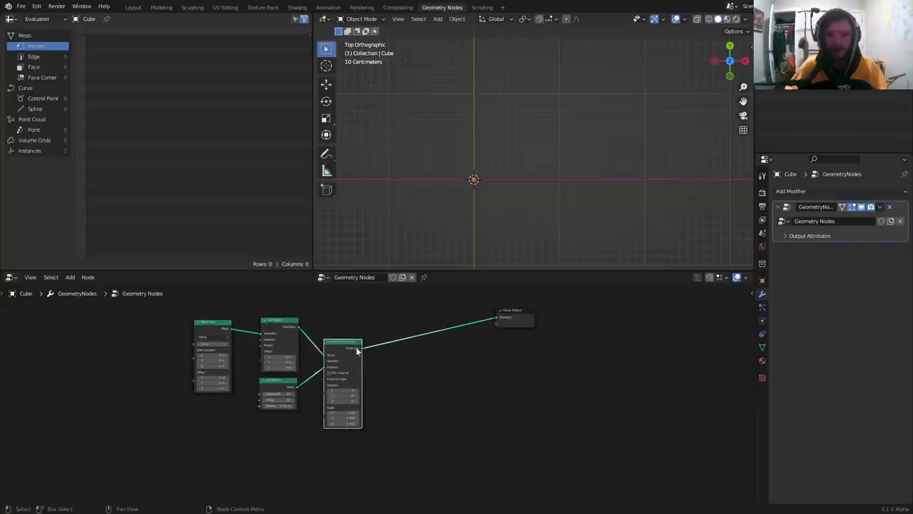
pyautogui.hotkey('shift', 'a')
pyautogui.click(362, 310)
pyautogui.write('rayc')
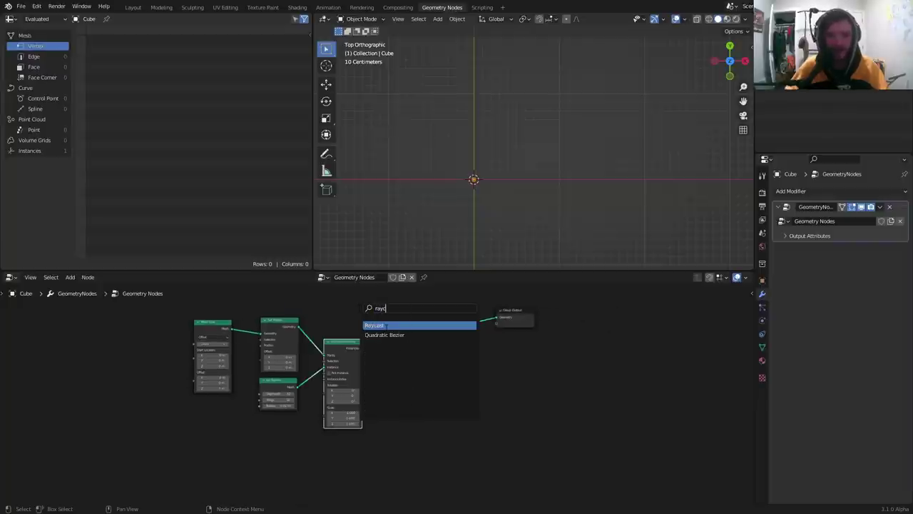
pyautogui.press('Return')
pyautogui.click(446, 382)
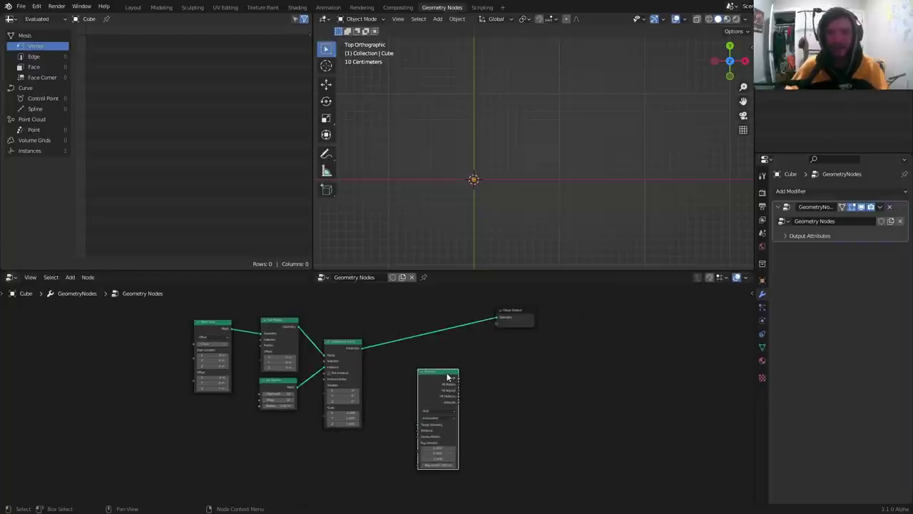
pyautogui.scroll(1, 446, 376)
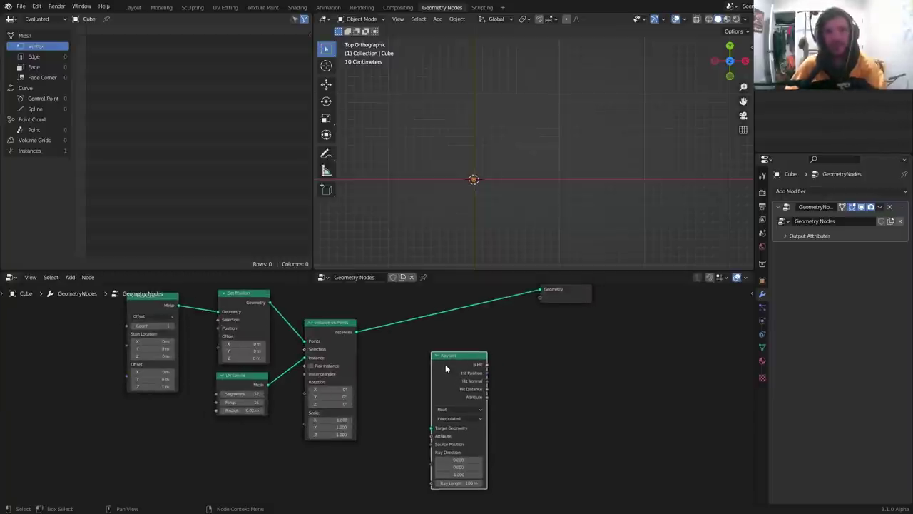
pyautogui.scroll(-2, 445, 362)
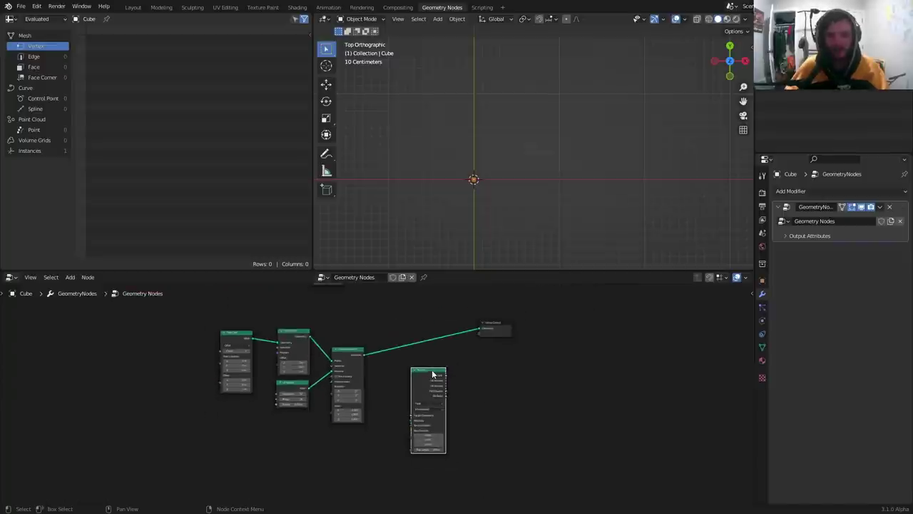
# Step: Move the Raycast node next to the Cube node and connect the Cube's Mesh to Target Geometry
pyautogui.moveTo(432, 373); pyautogui.dragTo(427, 421, button='middle')
pyautogui.moveTo(426, 421); pyautogui.dragTo(399, 318)
pyautogui.scroll(6, 399, 318)
pyautogui.moveTo(399, 318); pyautogui.dragTo(398, 367, button='middle')
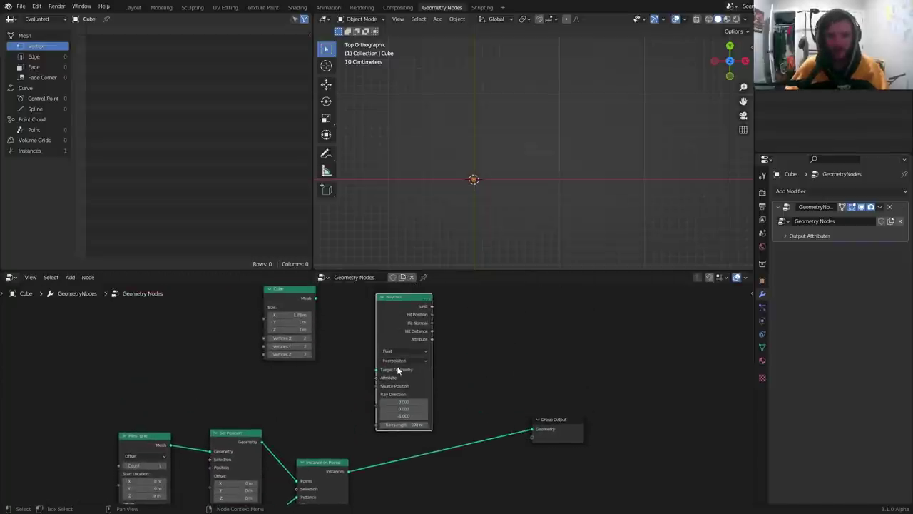
pyautogui.scroll(1, 396, 365)
pyautogui.scroll(1, 351, 385)
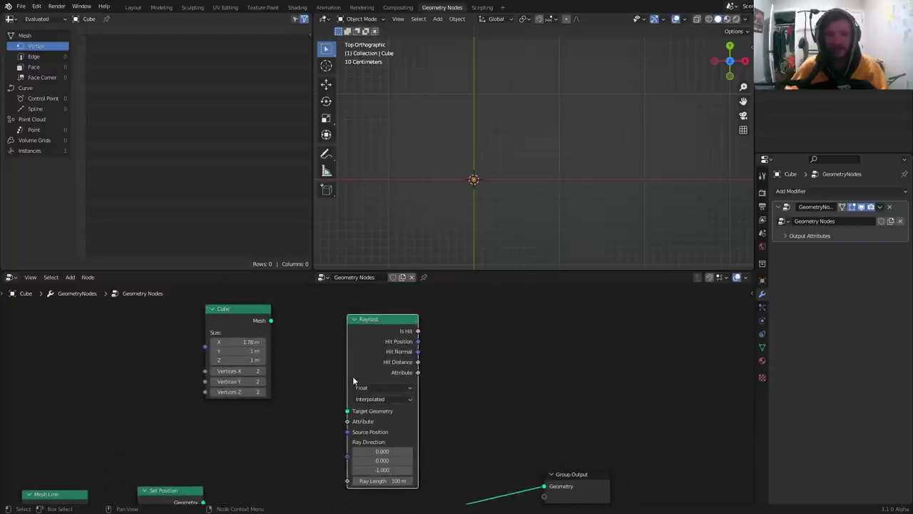
pyautogui.moveTo(271, 321); pyautogui.dragTo(344, 386)
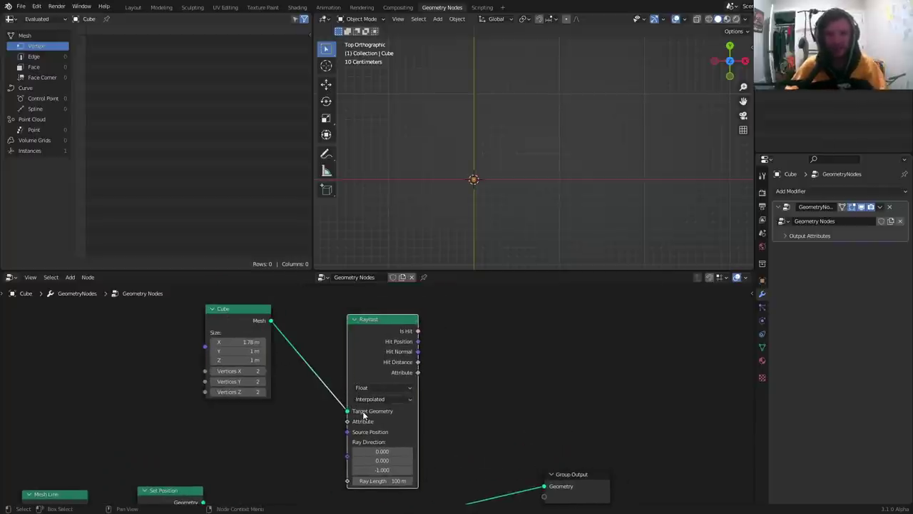
pyautogui.moveTo(370, 421); pyautogui.dragTo(355, 365, button='middle')
pyautogui.scroll(1, 354, 365)
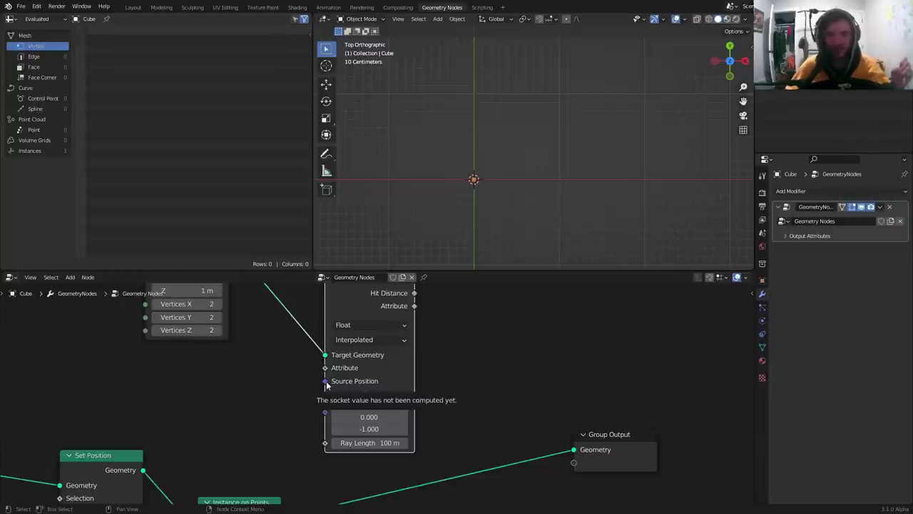
pyautogui.moveTo(326, 380); pyautogui.dragTo(167, 364)
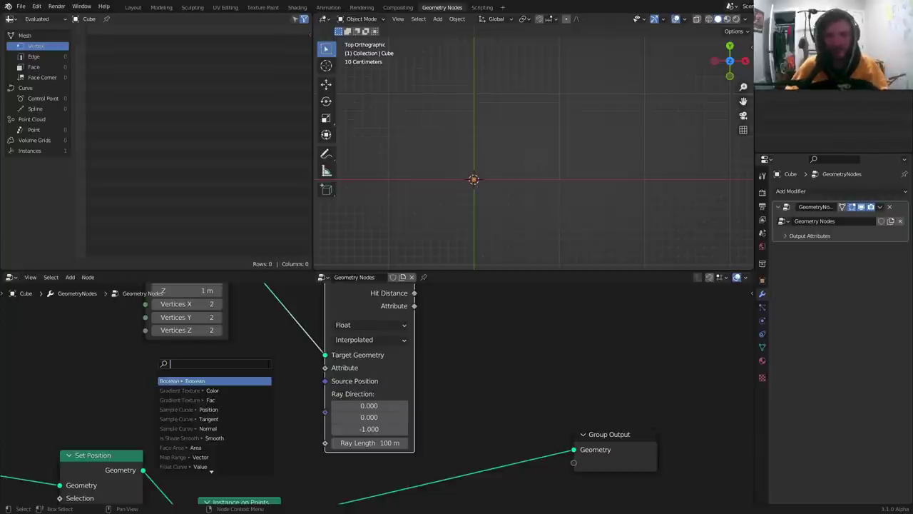
pyautogui.write('pos')
pyautogui.press('Return')
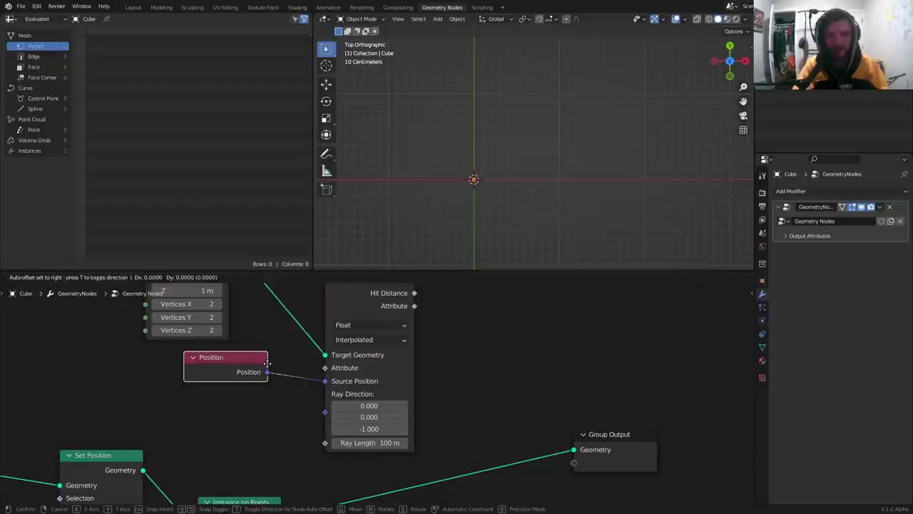
pyautogui.click(266, 364)
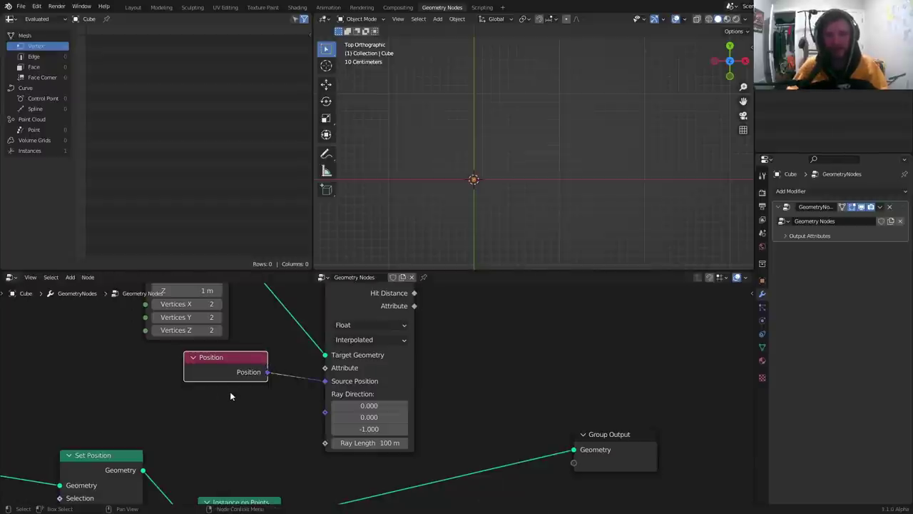
pyautogui.press('x')
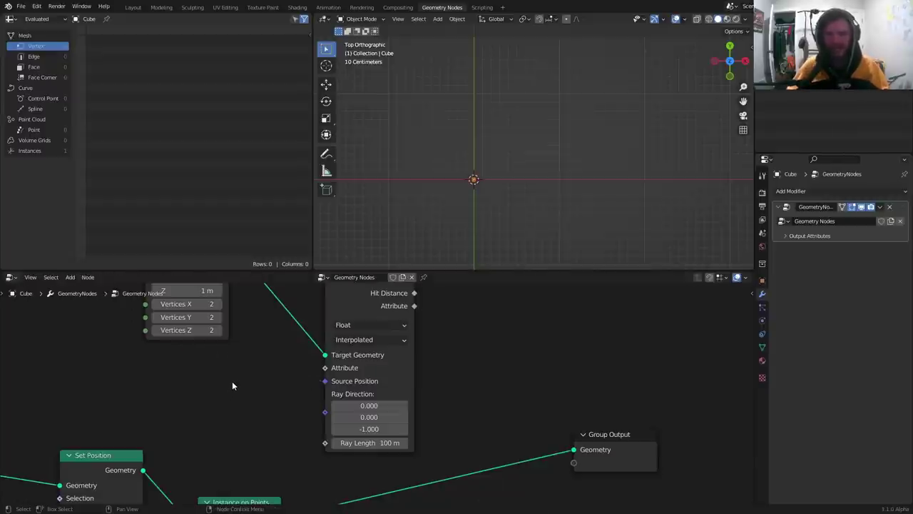
# Step: Add a Vector input node below the Cube node and connect it to the Raycast node's Ray Direction
pyautogui.moveTo(232, 385); pyautogui.dragTo(278, 369, button='middle')
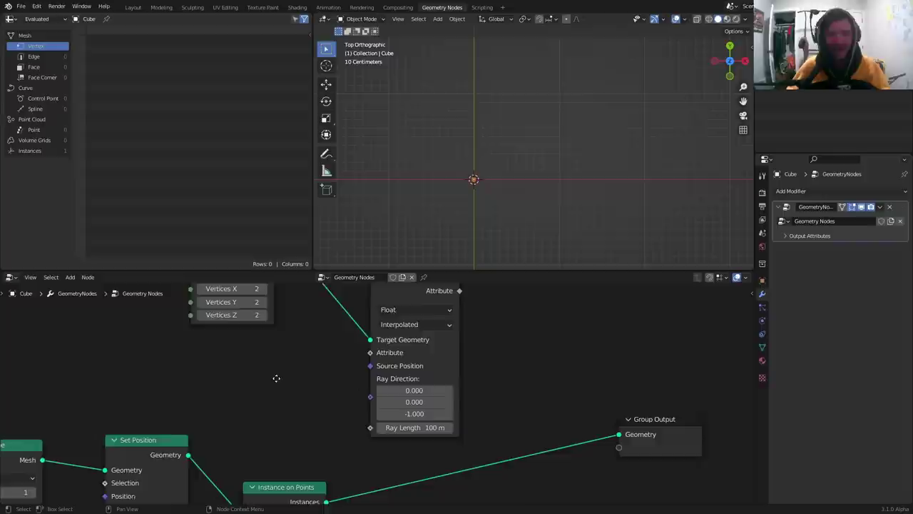
pyautogui.hotkey('shift', 'a')
pyautogui.write('vec')
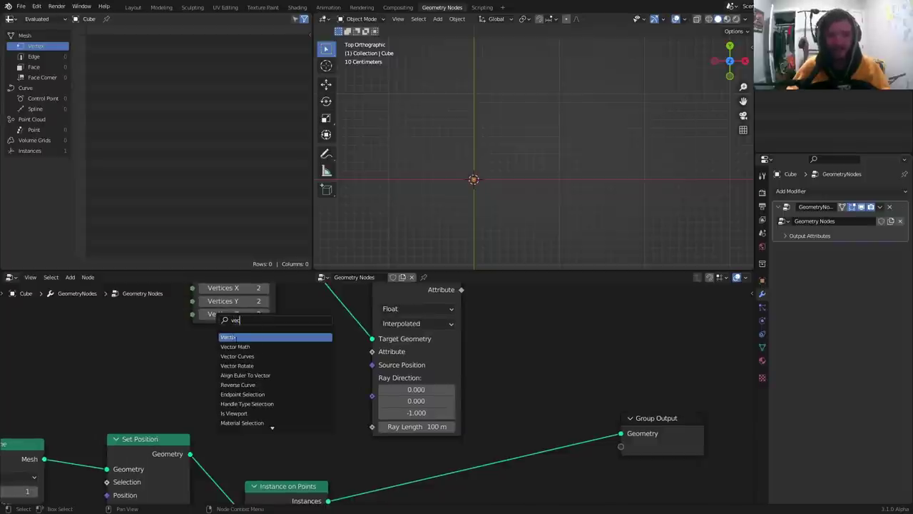
pyautogui.press('Return')
pyautogui.click(218, 377)
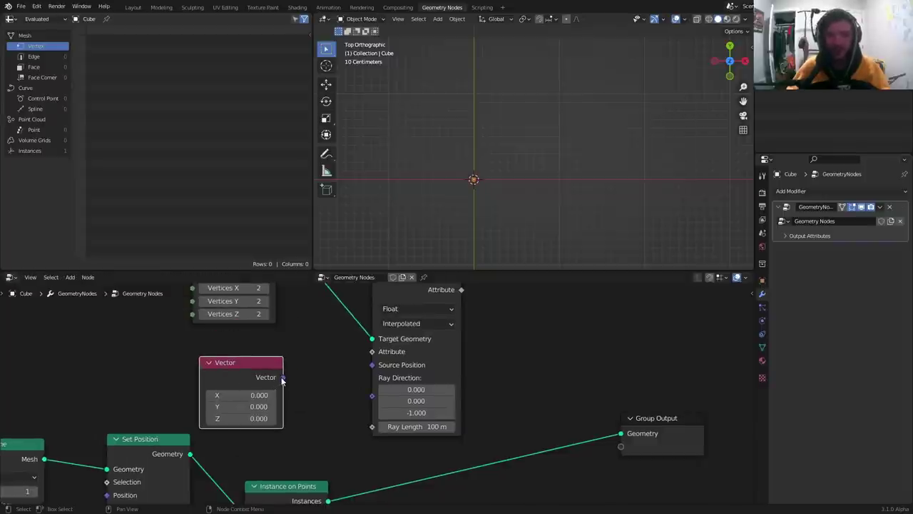
pyautogui.moveTo(283, 379); pyautogui.dragTo(372, 395)
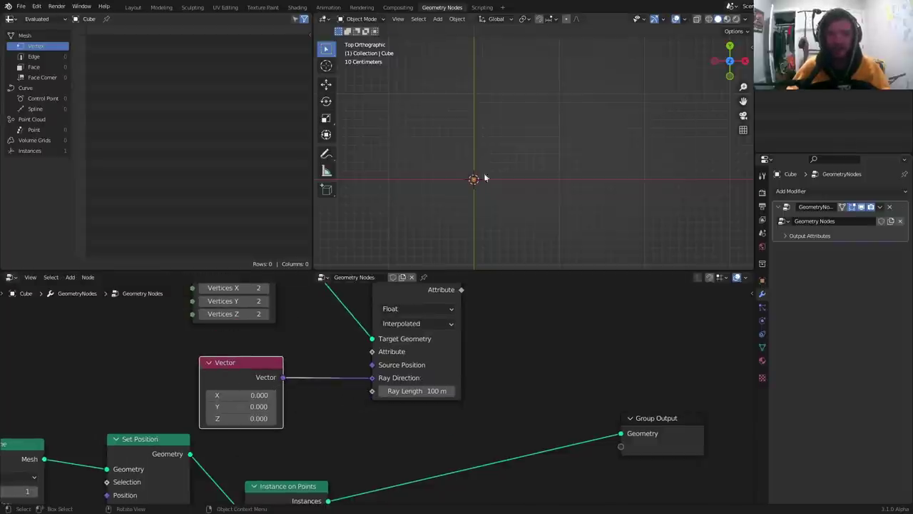
pyautogui.press('d')
pyautogui.moveTo(475, 179)
pyautogui.mouseDown()
pyautogui.moveTo(493, 125)
pyautogui.moveTo(477, 142)
pyautogui.mouseUp()
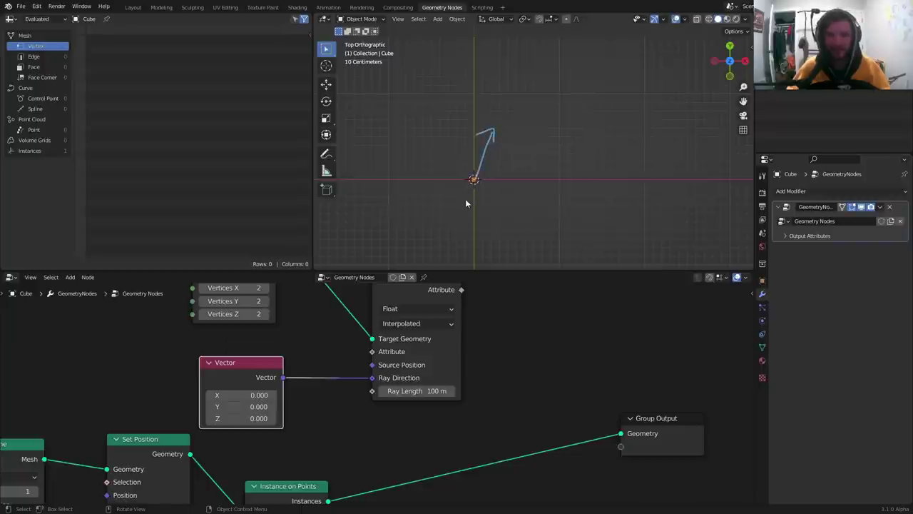
pyautogui.hotkey('ctrl', 'z')
pyautogui.hotkey('ctrl', 'z')
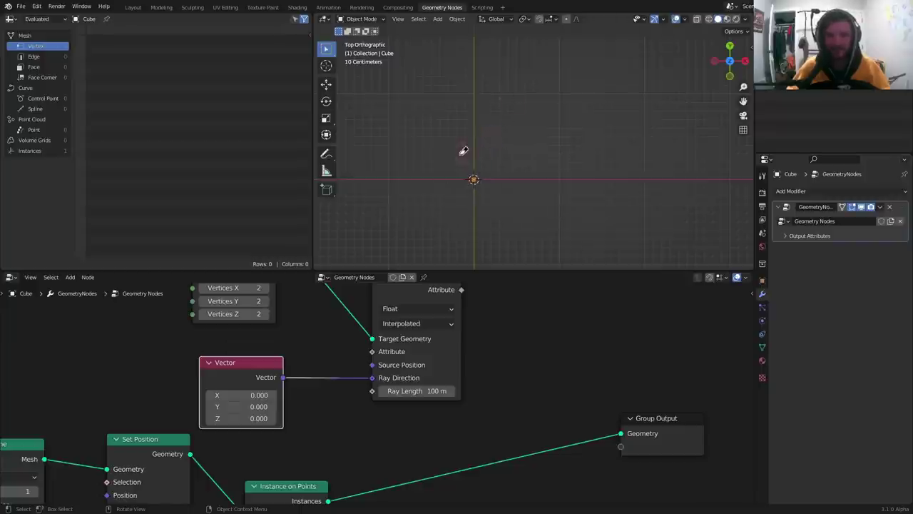
# Step: Set the Vector node's X and Y values to 1
pyautogui.click(253, 394)
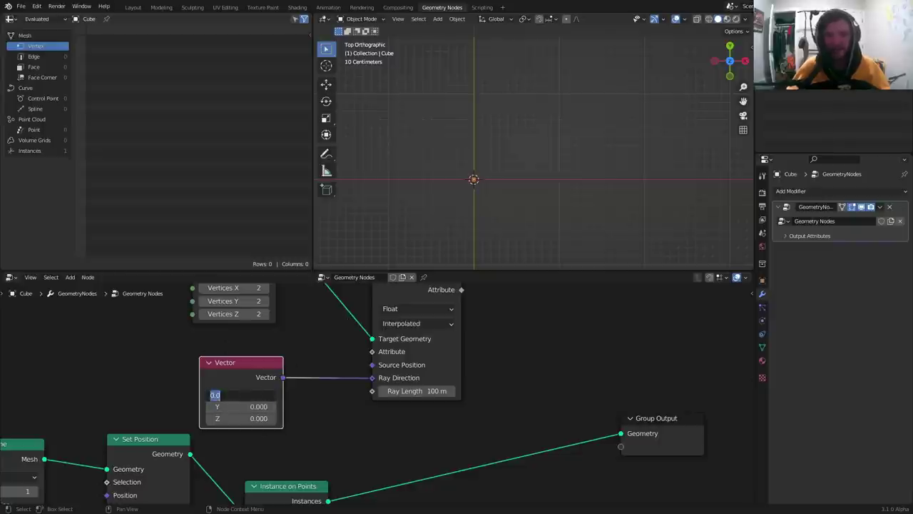
pyautogui.write('1')
pyautogui.press('Tab')
pyautogui.write('1')
pyautogui.press('Return')
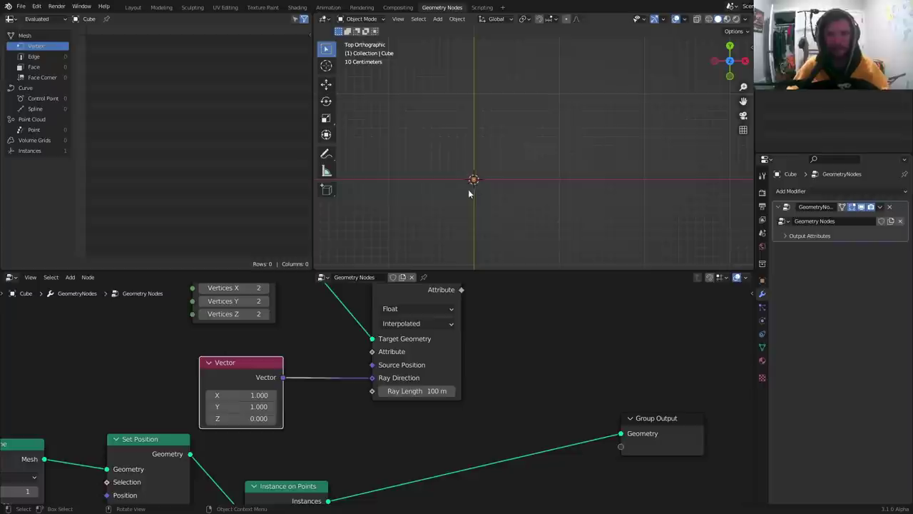
pyautogui.moveTo(474, 179)
pyautogui.mouseDown()
pyautogui.moveTo(508, 134)
pyautogui.moveTo(490, 136)
pyautogui.mouseUp()
pyautogui.hotkey('ctrl', 'z')
pyautogui.hotkey('ctrl', 'z')
# Step: Move the Raycast node closer to the Cube and Vector nodes
pyautogui.scroll(-4, 359, 365)
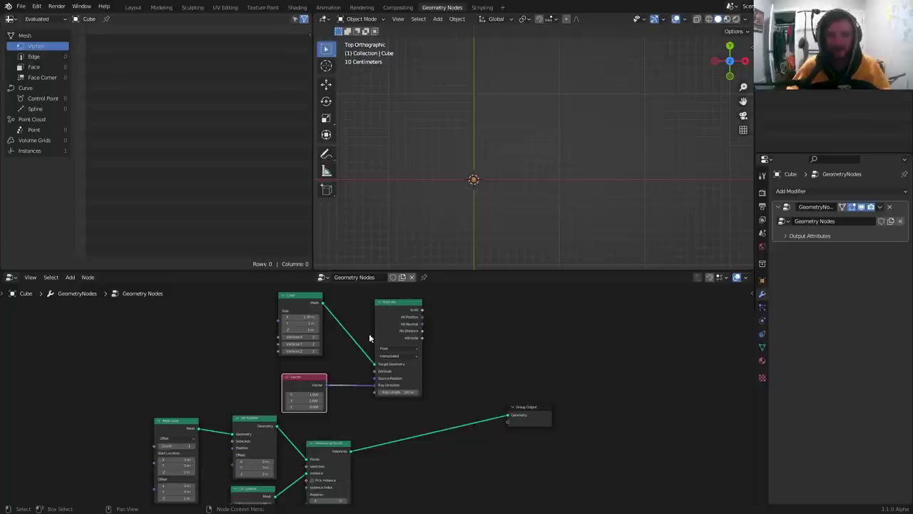
pyautogui.click(397, 344)
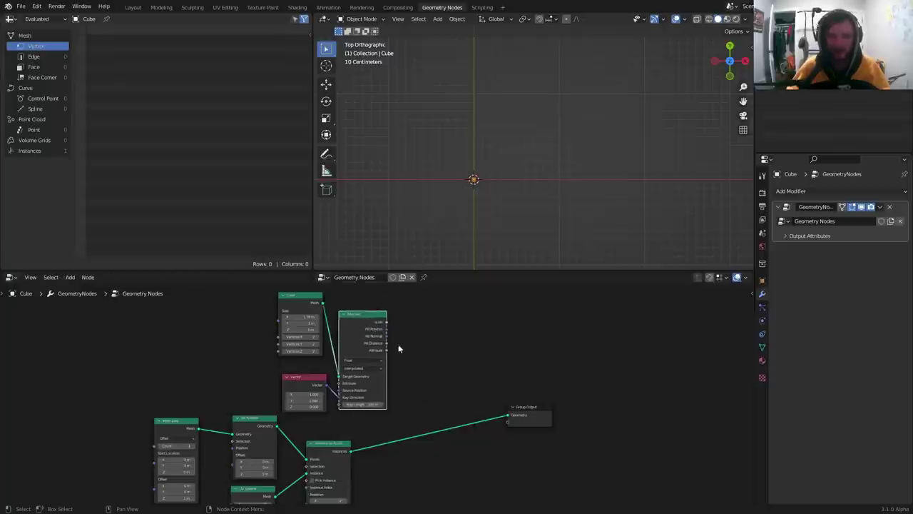
pyautogui.scroll(3, 398, 344)
pyautogui.scroll(4, 360, 385)
pyautogui.moveTo(338, 339); pyautogui.dragTo(370, 336)
pyautogui.scroll(-5, 372, 345)
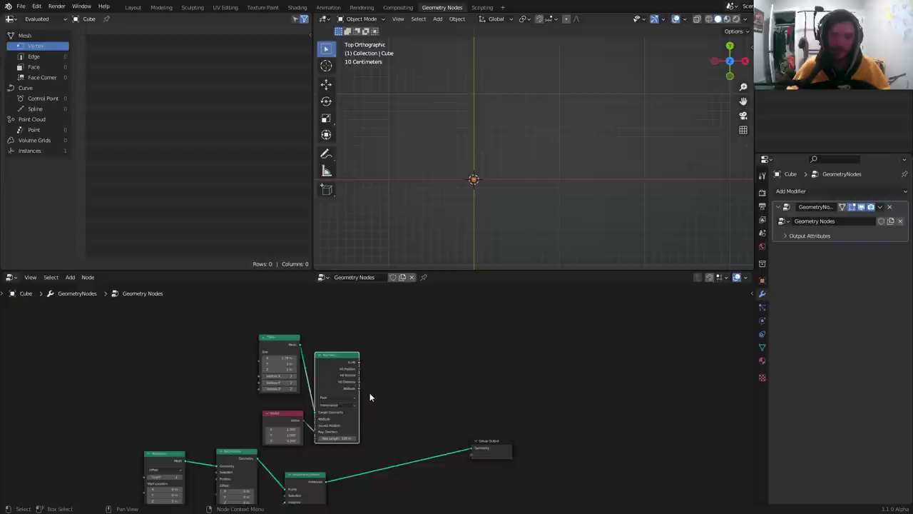
# Step: Move Instance on Points and Group Output farther right, and place Set Position just before Instance on Points
pyautogui.moveTo(370, 392); pyautogui.dragTo(299, 338, button='middle')
pyautogui.moveTo(480, 453); pyautogui.dragTo(244, 397)
pyautogui.press('g')
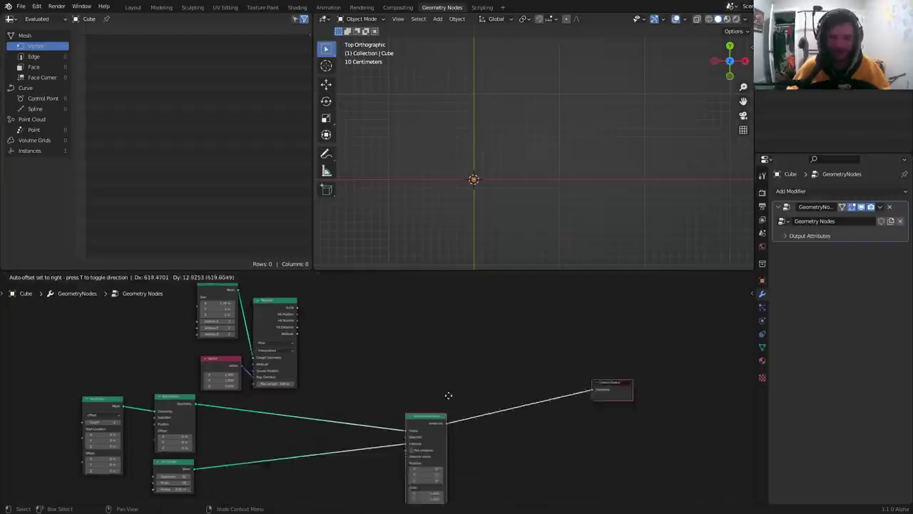
pyautogui.click(469, 382)
pyautogui.scroll(2, 394, 360)
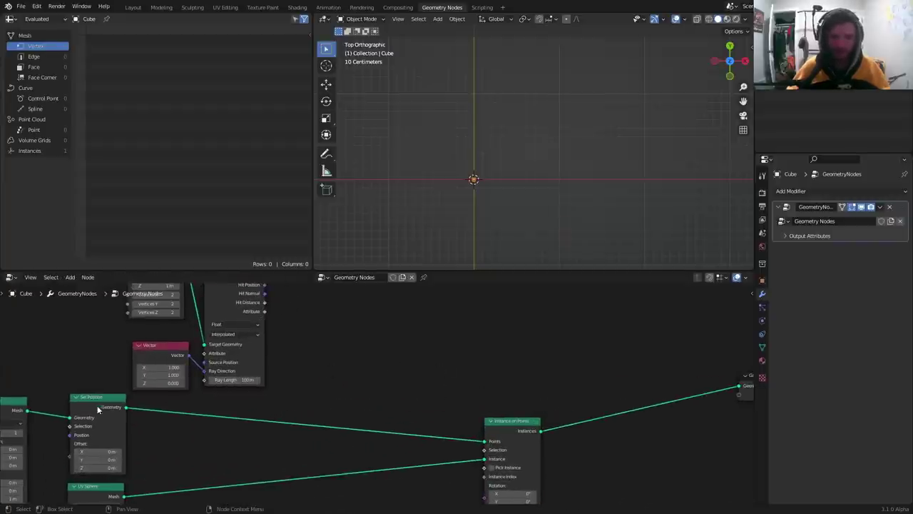
pyautogui.moveTo(97, 406); pyautogui.dragTo(408, 378)
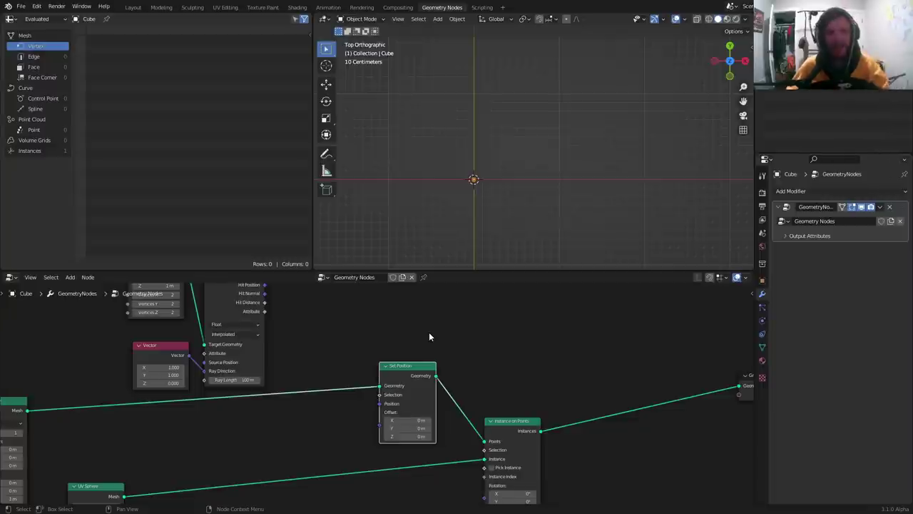
# Step: Connect the Raycast node's Hit Position to the Position input of Set Position and check the sphere's placement
pyautogui.moveTo(326, 368); pyautogui.dragTo(324, 385, button='middle')
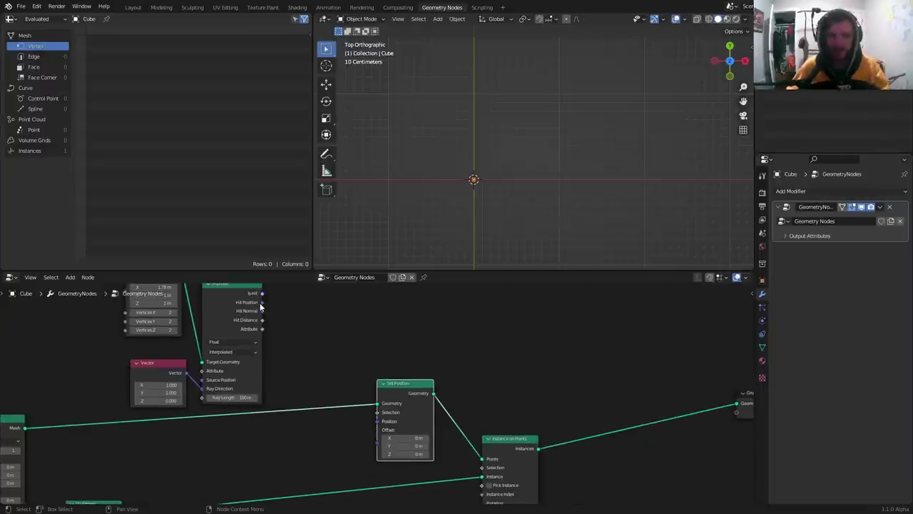
pyautogui.moveTo(262, 303); pyautogui.dragTo(377, 420)
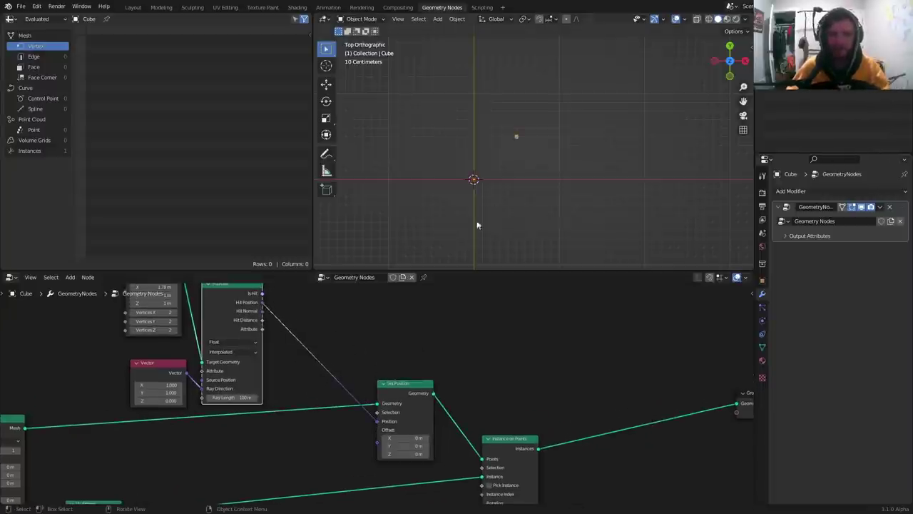
pyautogui.scroll(2, 499, 147)
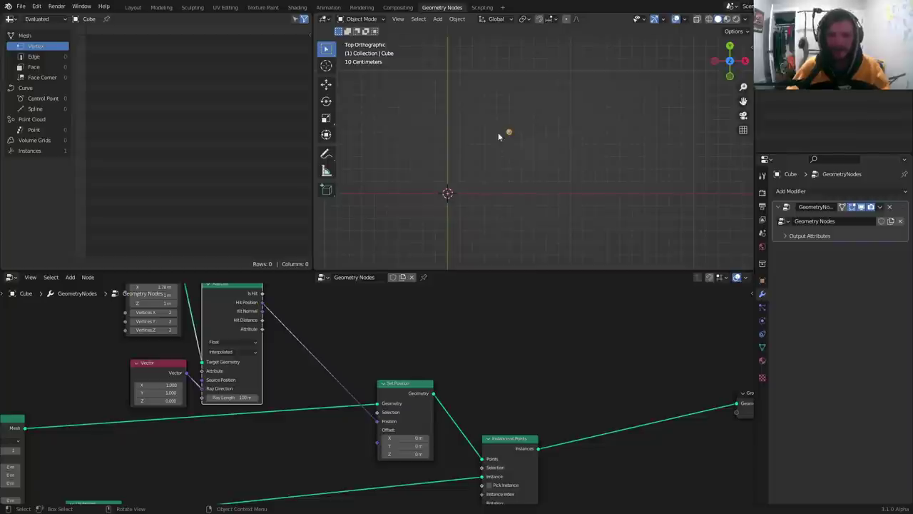
# Step: Join the Cube mesh with the Instance on Points output into the Group Output and display the viewport in wireframe
pyautogui.moveTo(258, 280); pyautogui.dragTo(306, 343, button='middle')
pyautogui.keyDown('ctrl'); pyautogui.keyDown('shift'); pyautogui.click(214, 331); pyautogui.keyUp('shift'); pyautogui.keyUp('ctrl')
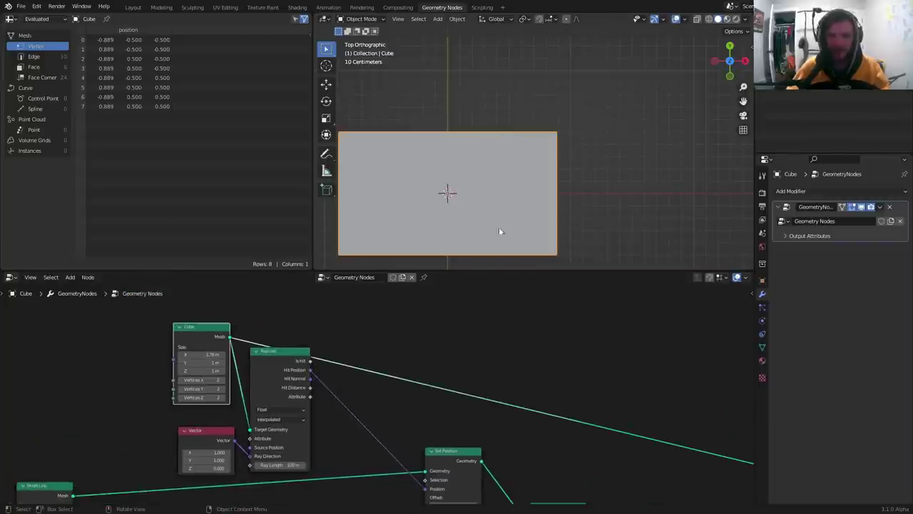
pyautogui.press('Home')
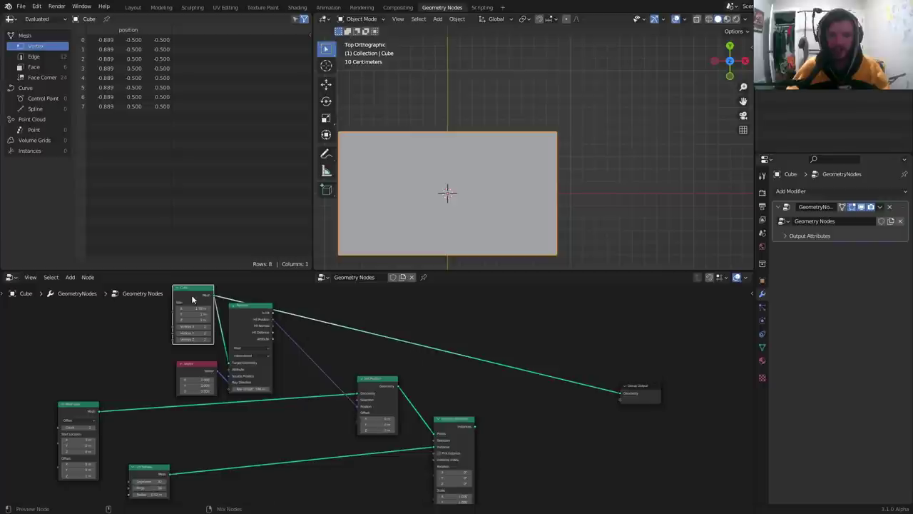
pyautogui.keyDown('ctrl'); pyautogui.keyDown('alt'); pyautogui.moveTo(191, 295); pyautogui.dragTo(464, 424, button='right'); pyautogui.keyUp('alt'); pyautogui.keyUp('ctrl')
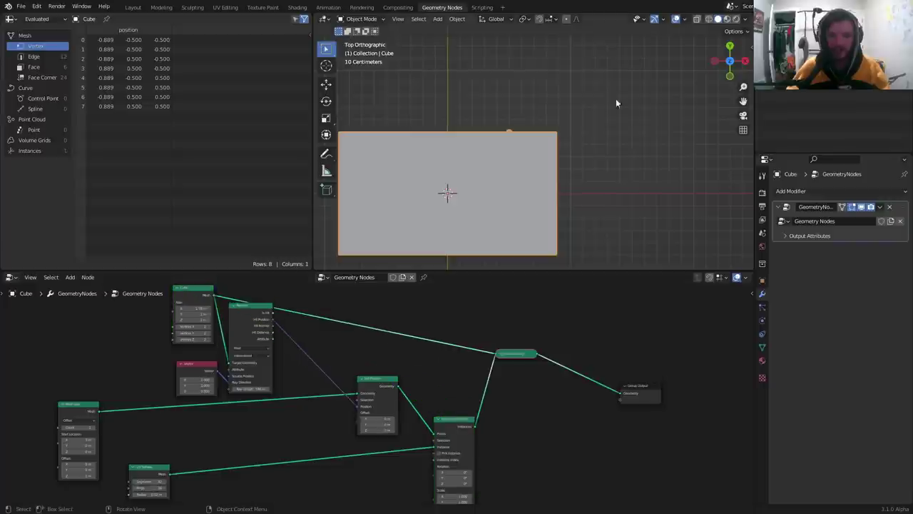
pyautogui.click(708, 20)
# Step: Insert a MixRGB node into the link between the Raycast's Hit Position and the Set Position node's Position input
pyautogui.moveTo(334, 385)
pyautogui.mouseDown(button='middle')
pyautogui.moveTo(420, 357)
pyautogui.moveTo(385, 404)
pyautogui.mouseUp(button='middle')
pyautogui.scroll(6, 420, 357)
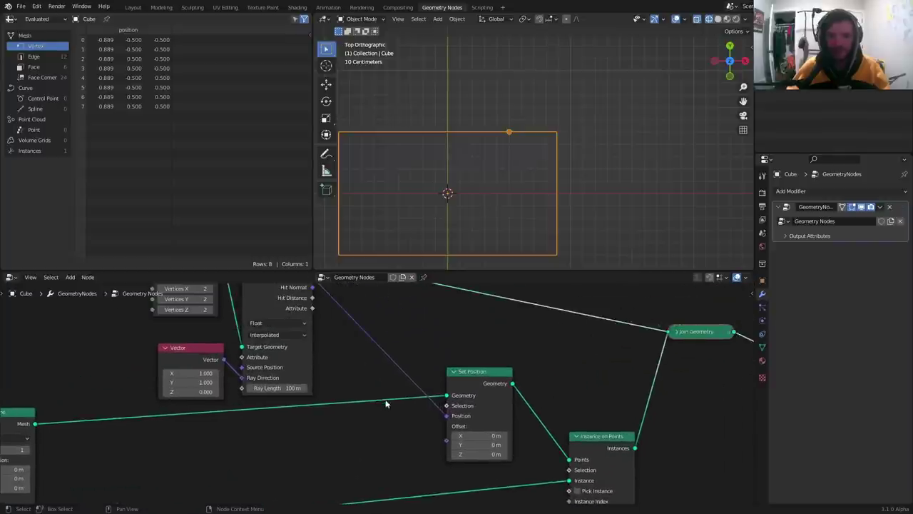
pyautogui.hotkey('shift', 'a')
pyautogui.click(423, 306)
pyautogui.write('mi')
pyautogui.click(440, 322)
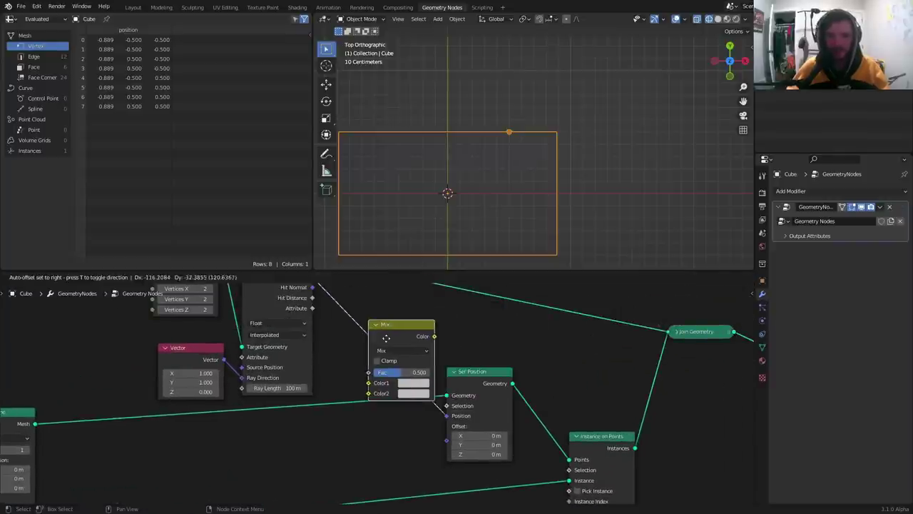
pyautogui.click(386, 337)
# Step: Add a Position node below the Raycast and connect it to Color1 of the Mix node, with Hit Position feeding Color2
pyautogui.hotkey('shift', 'a')
pyautogui.write('po')
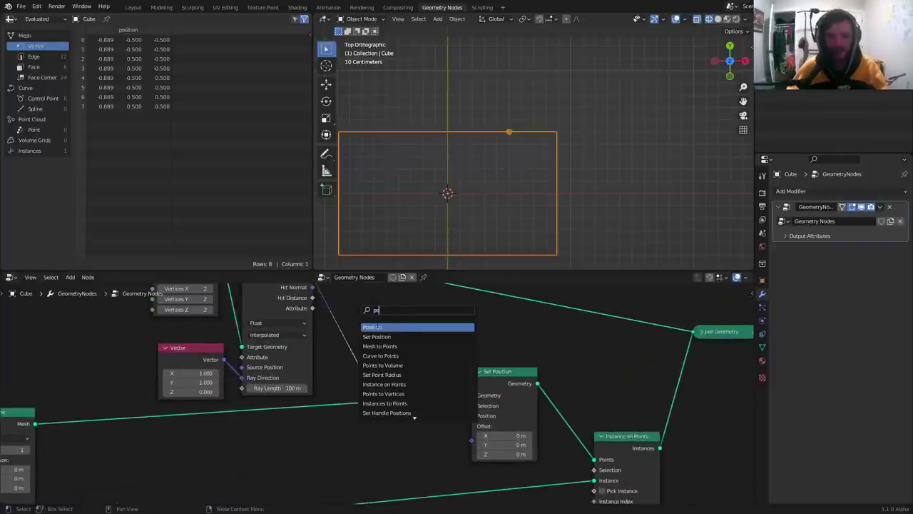
pyautogui.press('Return')
pyautogui.click(277, 451)
pyautogui.moveTo(322, 452); pyautogui.dragTo(368, 376)
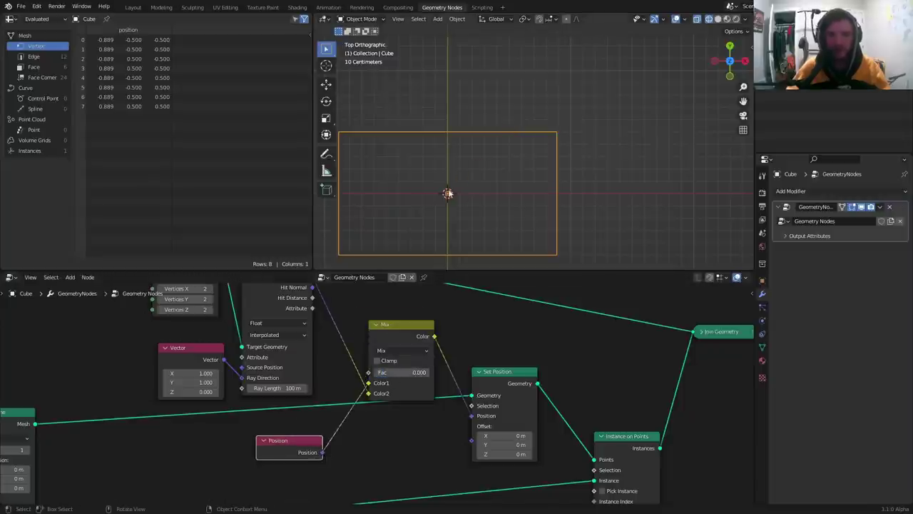
# Step: Set the Mix node's factor to 1.000 so the sphere travels to the ray's hit position
pyautogui.scroll(-3, 375, 336)
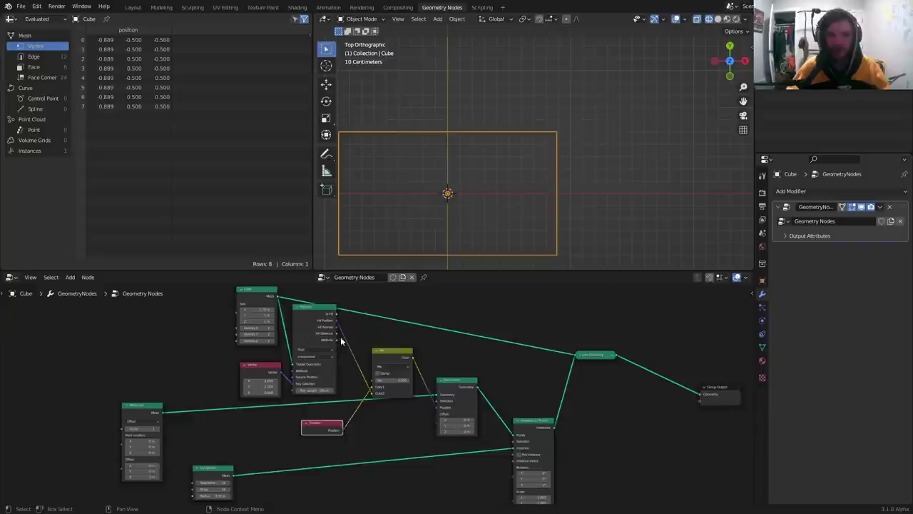
pyautogui.scroll(2, 340, 336)
pyautogui.moveTo(375, 375); pyautogui.dragTo(422, 375)
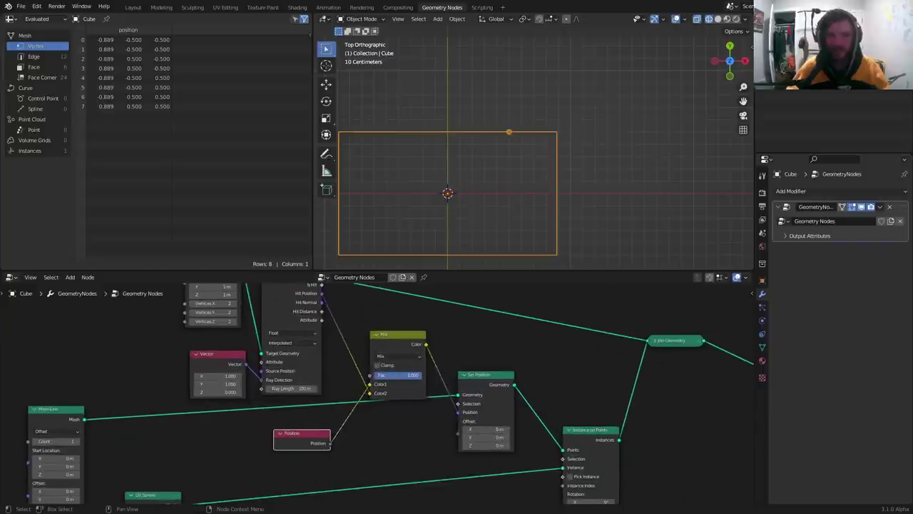
# Step: Try a larger X value in the Vector node that drives the ray direction, and undo the change
pyautogui.moveTo(363, 364); pyautogui.dragTo(496, 379, button='middle')
pyautogui.moveTo(353, 390)
pyautogui.mouseDown()
pyautogui.moveTo(334, 390)
pyautogui.moveTo(381, 391)
pyautogui.moveTo(359, 389)
pyautogui.mouseUp()
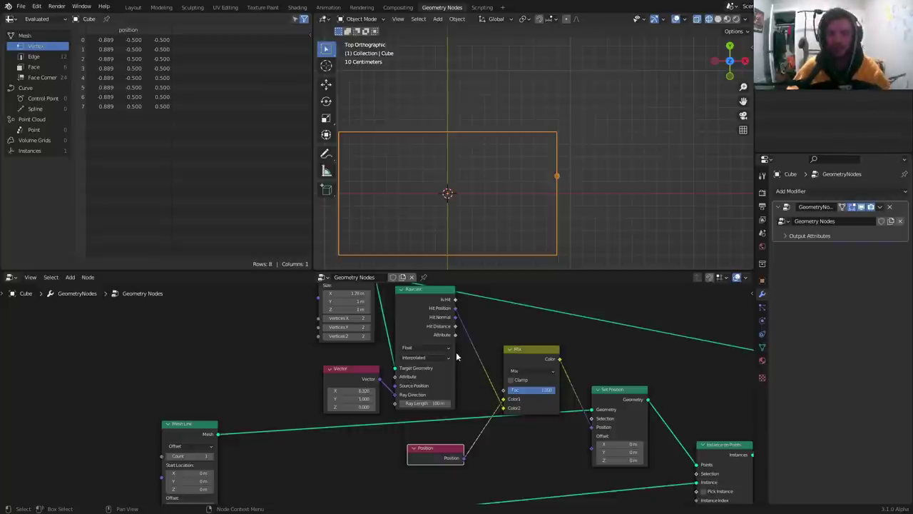
pyautogui.hotkey('ctrl', 'z')
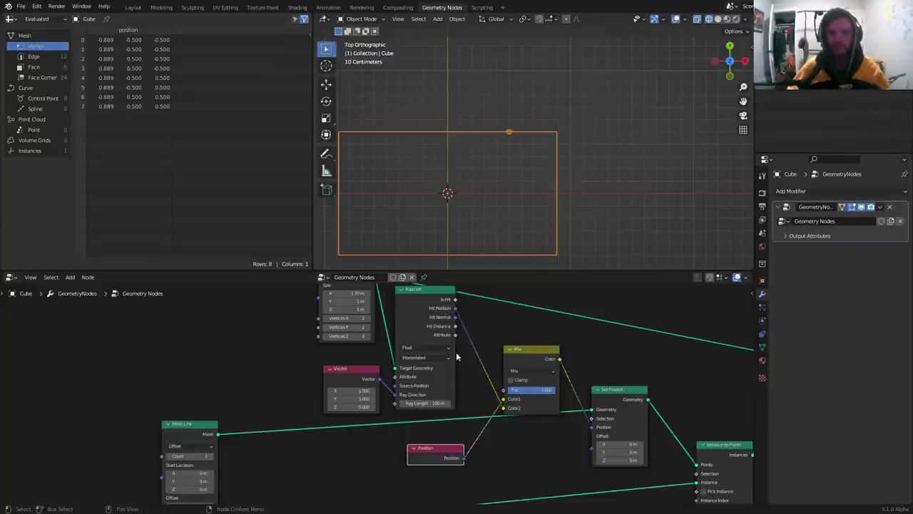
# Step: Move the Position node up so it sits just below the Raycast node
pyautogui.moveTo(614, 404); pyautogui.dragTo(541, 427, button='middle')
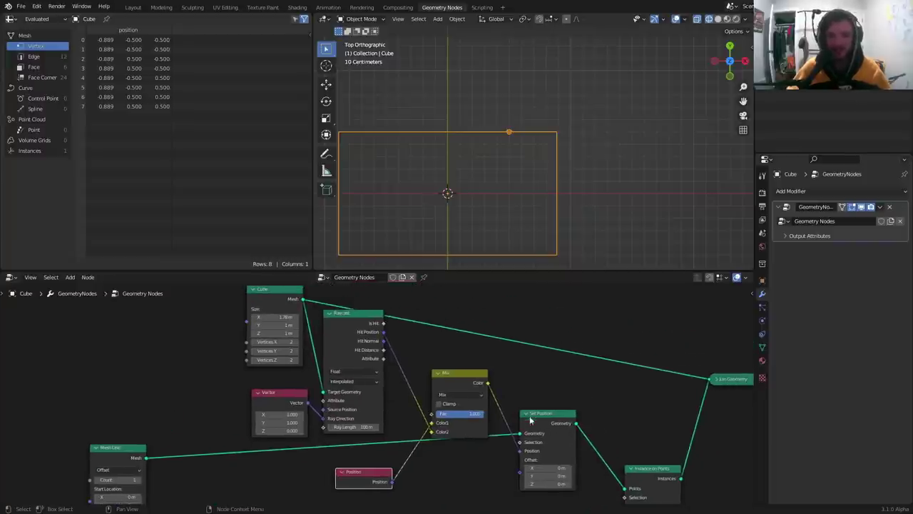
pyautogui.click(540, 419)
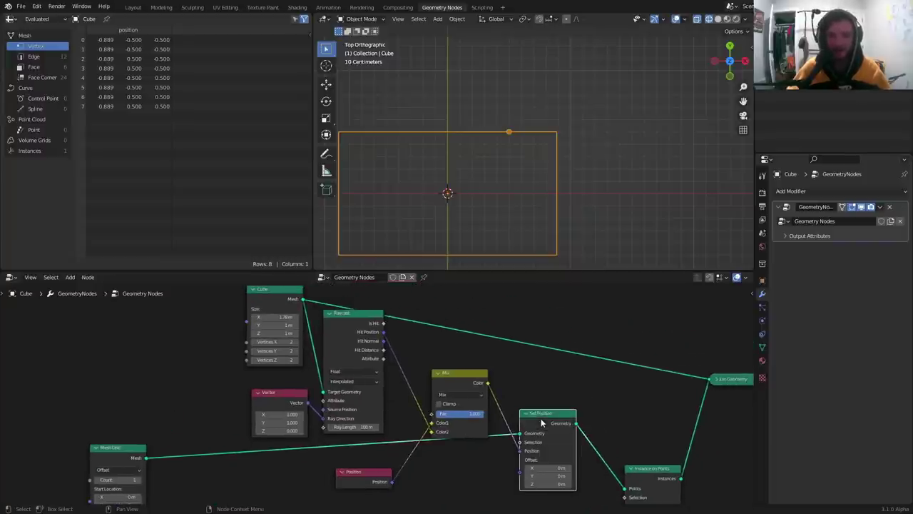
pyautogui.scroll(3, 428, 400)
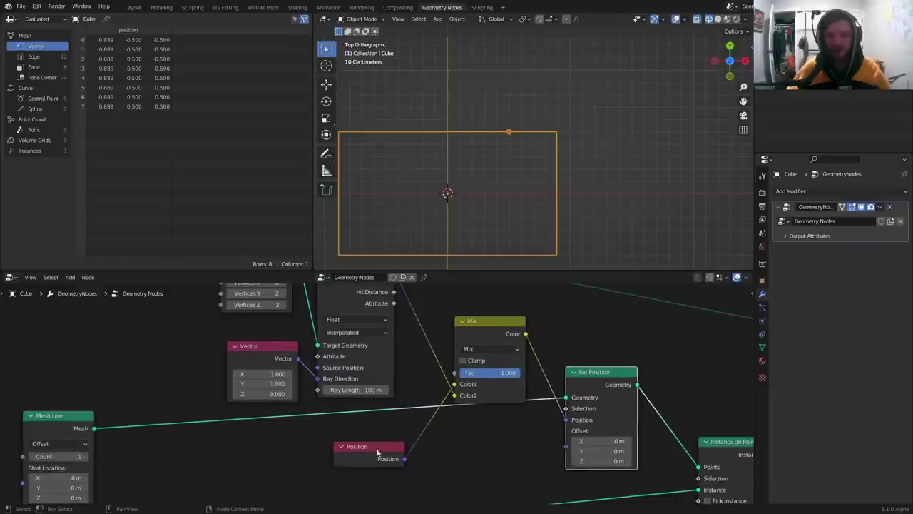
pyautogui.moveTo(376, 449); pyautogui.dragTo(383, 426)
pyautogui.moveTo(397, 393); pyautogui.dragTo(407, 452, button='middle')
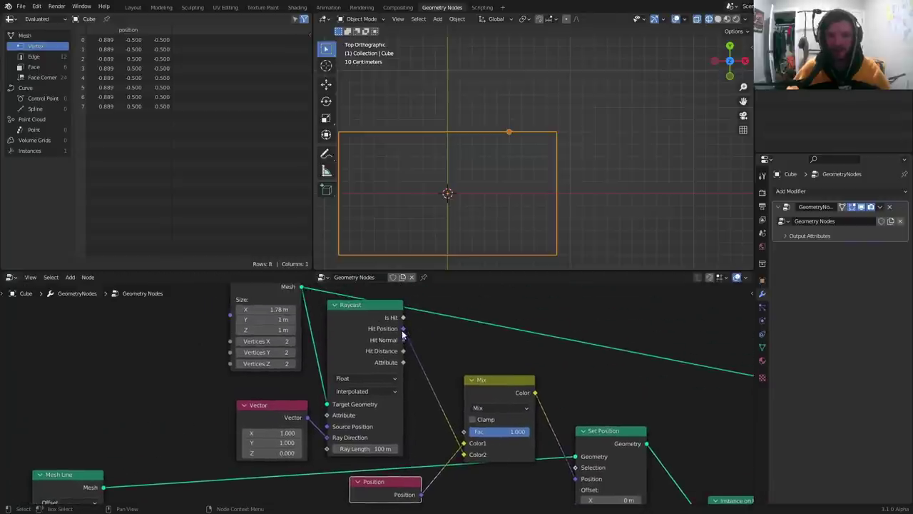
# Step: Sweep the Mix factor and return it to 1.000 to examine the sphere's travel from the centre to the box wall
pyautogui.moveTo(497, 433); pyautogui.dragTo(531, 431)
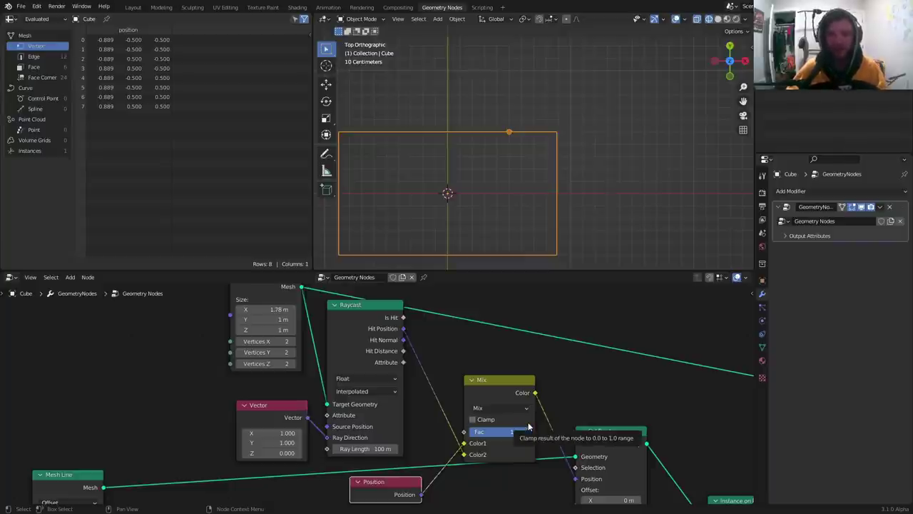
pyautogui.keyDown('shift'); pyautogui.moveTo(463, 173); pyautogui.dragTo(500, 153, button='middle'); pyautogui.keyUp('shift')
pyautogui.scroll(1, 500, 153)
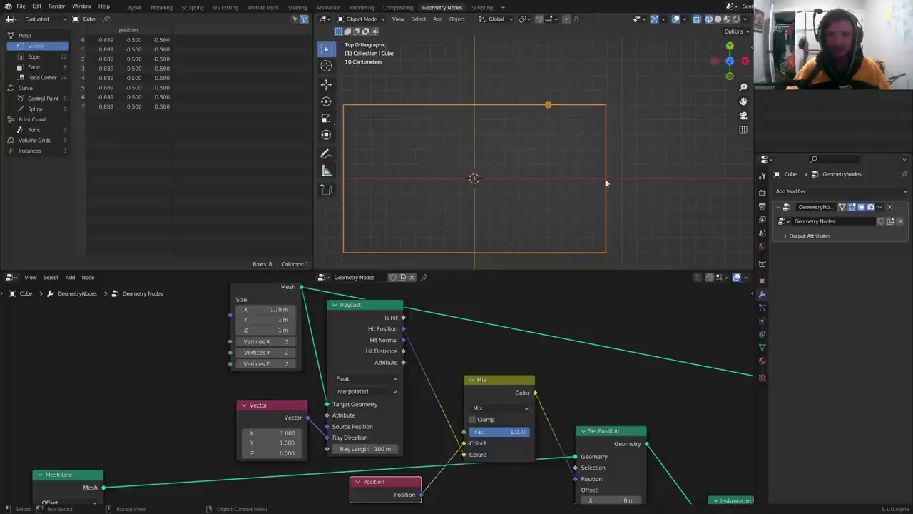
pyautogui.moveTo(510, 432); pyautogui.dragTo(529, 432)
# Step: Move the Cube, Vector and Raycast nodes together farther left, making room before the Mix node
pyautogui.scroll(-3, 470, 428)
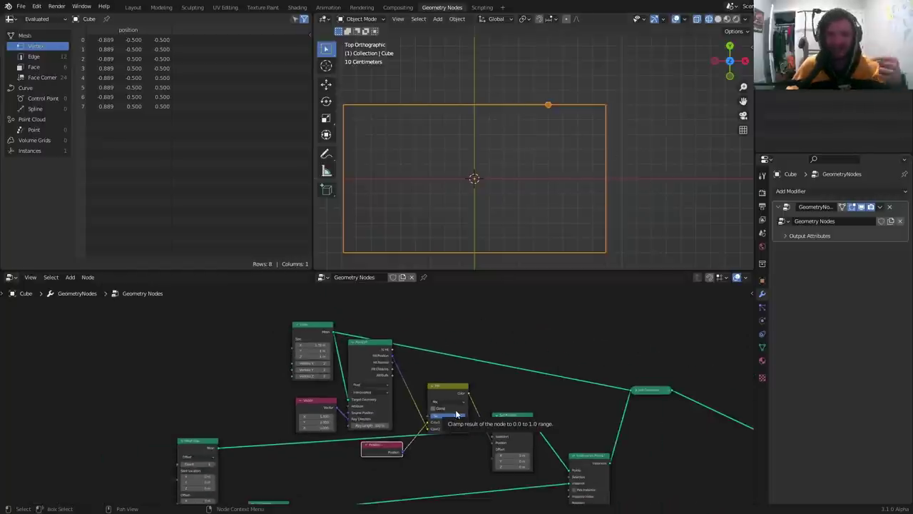
pyautogui.scroll(-2, 456, 414)
pyautogui.moveTo(315, 410); pyautogui.dragTo(273, 347)
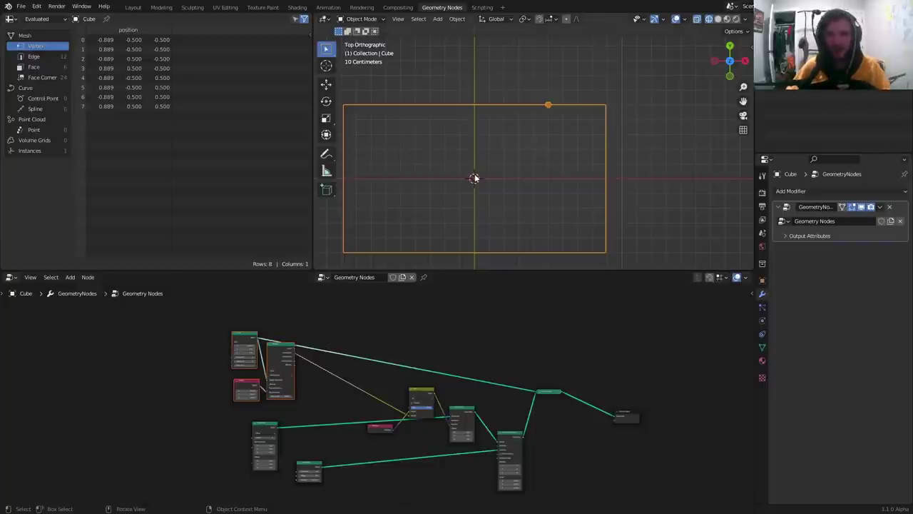
# Step: Annotate the box with a bounce path from the centre to the hit point and back down towards the right wall
pyautogui.moveTo(474, 179)
pyautogui.mouseDown()
pyautogui.moveTo(540, 107)
pyautogui.moveTo(600, 163)
pyautogui.mouseUp()
# Step: Duplicate the Raycast node, place the copy above and right of the original, and connect the Cube's Mesh to its Target Geometry
pyautogui.scroll(5, 382, 394)
pyautogui.moveTo(280, 351); pyautogui.dragTo(399, 389, button='middle')
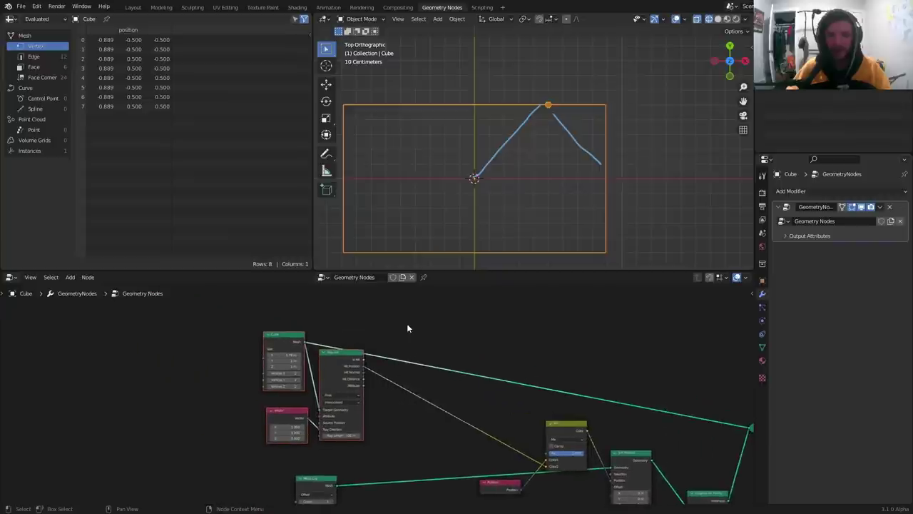
pyautogui.scroll(3, 356, 385)
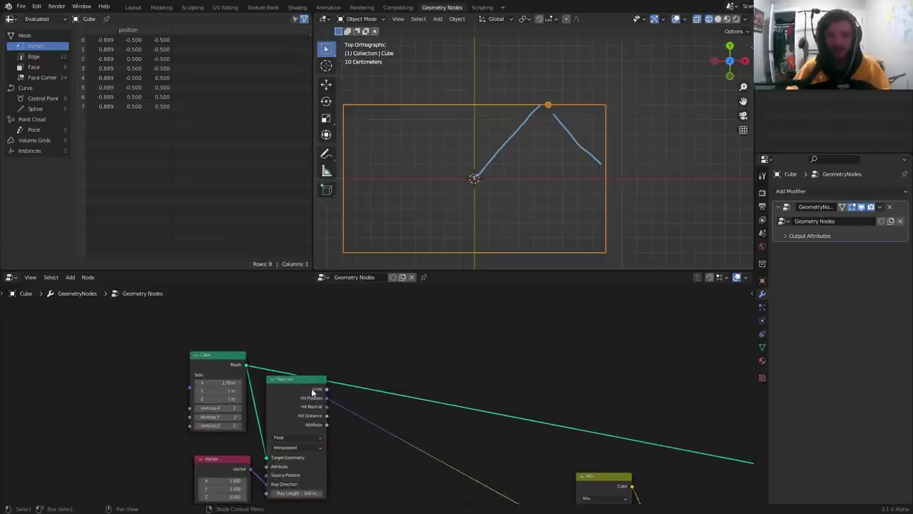
pyautogui.hotkey('shift', 'd')
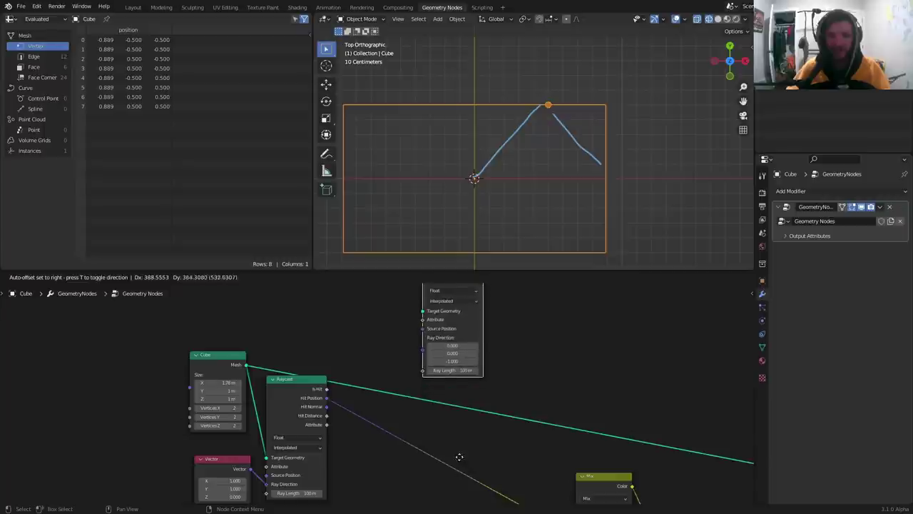
pyautogui.click(459, 456)
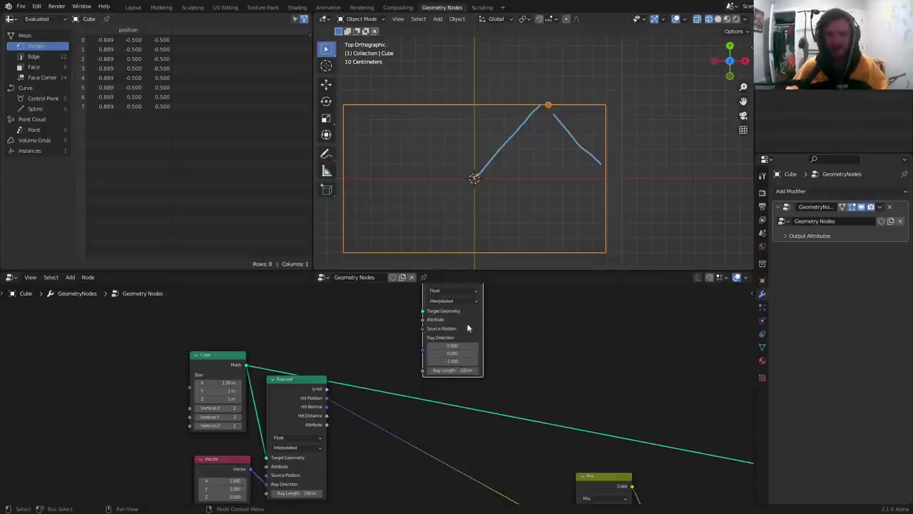
pyautogui.moveTo(389, 388); pyautogui.dragTo(380, 445, button='middle')
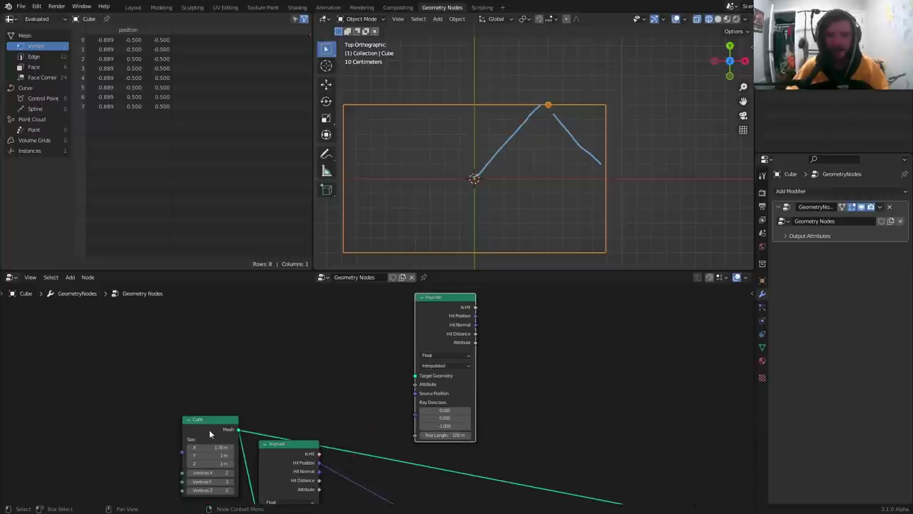
pyautogui.keyDown('alt'); pyautogui.moveTo(200, 432); pyautogui.dragTo(409, 365, button='right'); pyautogui.keyUp('alt')
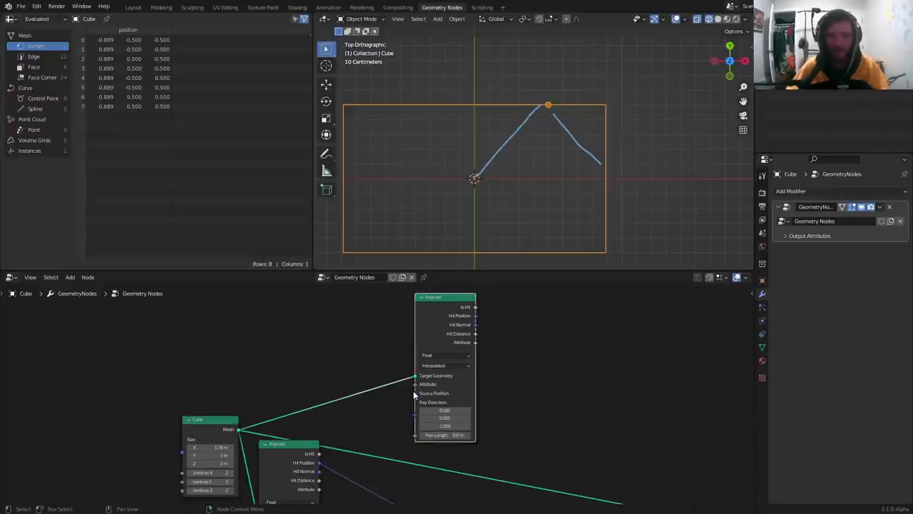
# Step: Move the Vector node down and left, away from the first Raycast node
pyautogui.moveTo(403, 430); pyautogui.dragTo(406, 400, button='middle')
pyautogui.scroll(1, 410, 369)
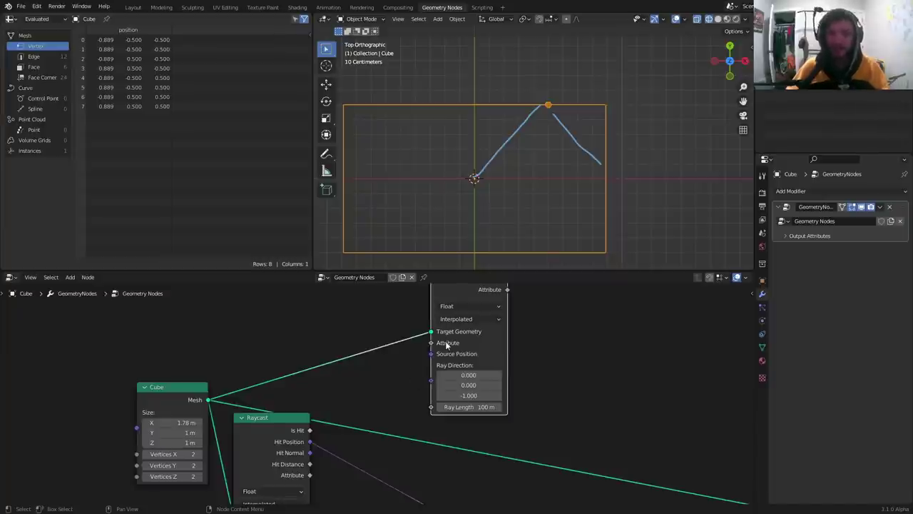
pyautogui.scroll(-3, 446, 340)
pyautogui.scroll(2, 319, 404)
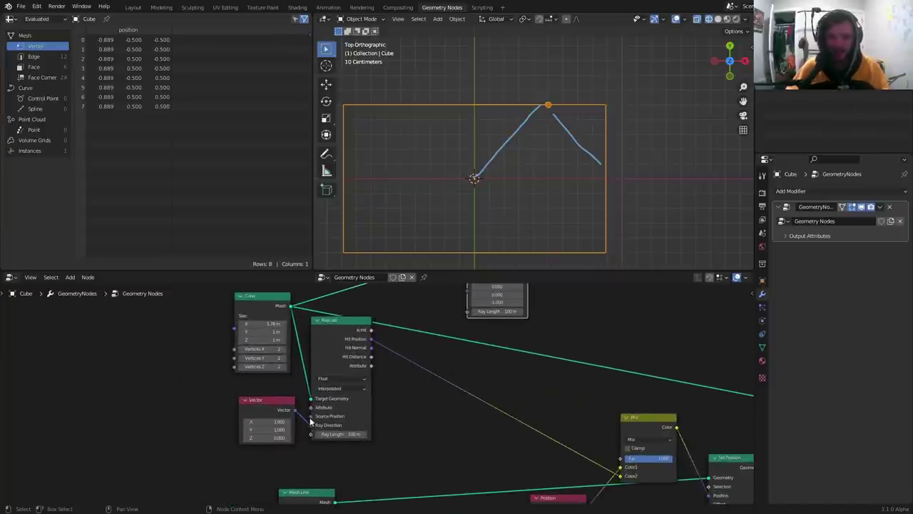
pyautogui.moveTo(284, 409); pyautogui.dragTo(254, 439)
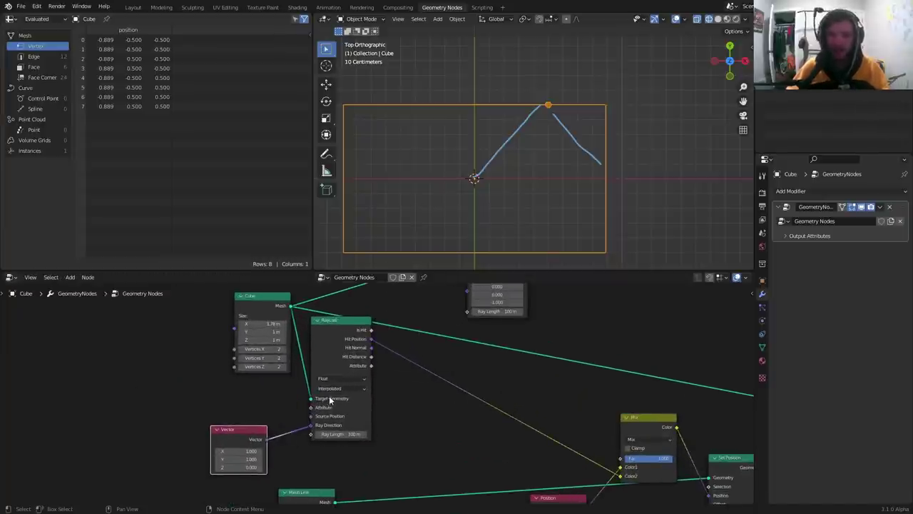
# Step: Connect the first Raycast's Hit Position to the Source Position of the second Raycast
pyautogui.moveTo(403, 377); pyautogui.dragTo(352, 467, button='middle')
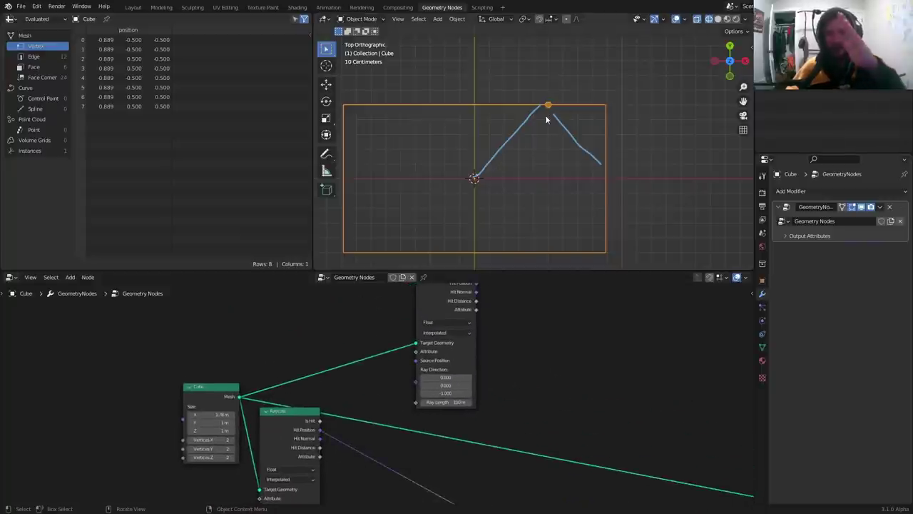
pyautogui.scroll(2, 344, 393)
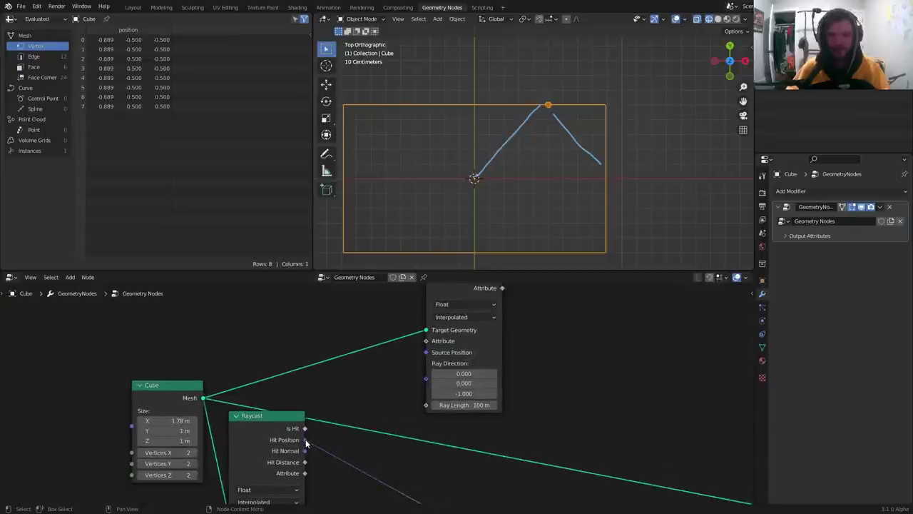
pyautogui.moveTo(305, 440); pyautogui.dragTo(428, 357)
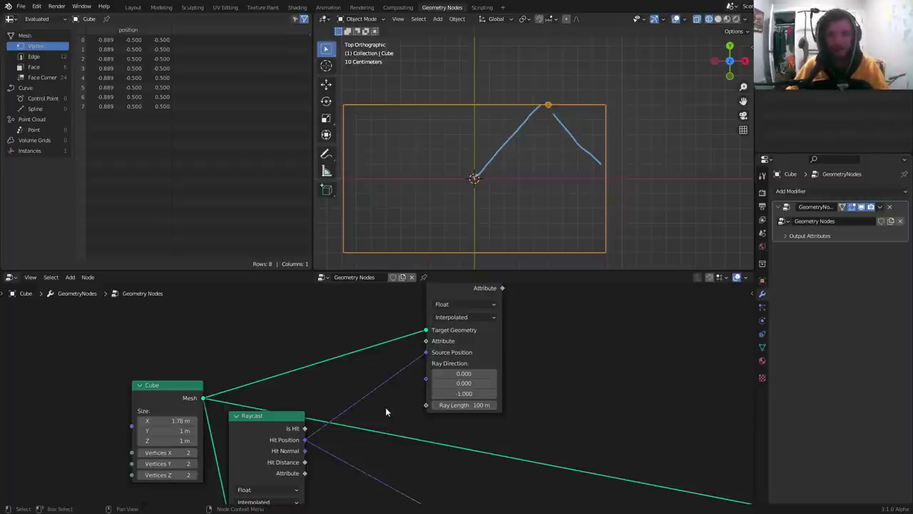
# Step: Add a Vector Math node beside the second Raycast and set its operation to Reflect
pyautogui.scroll(-5, 425, 382)
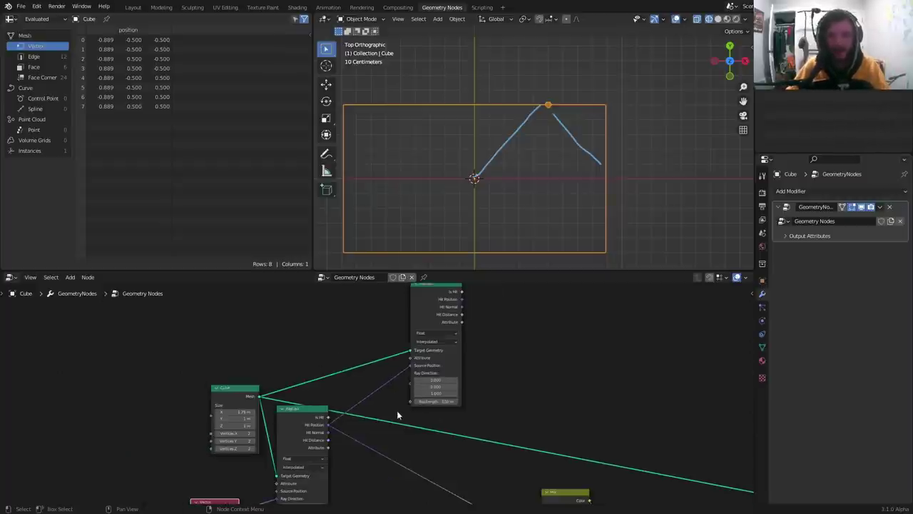
pyautogui.moveTo(356, 433); pyautogui.dragTo(409, 352, button='middle')
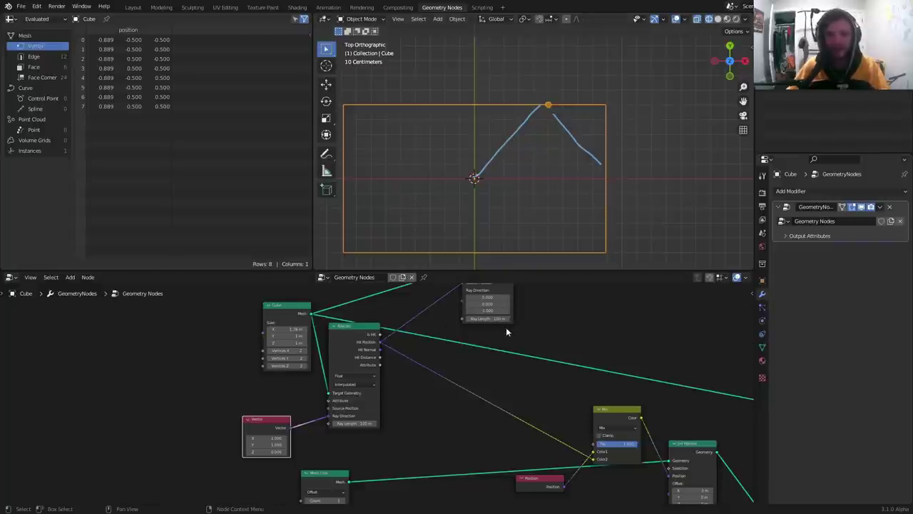
pyautogui.moveTo(505, 326); pyautogui.dragTo(447, 386, button='middle')
pyautogui.hotkey('shift', 'a')
pyautogui.write('vec')
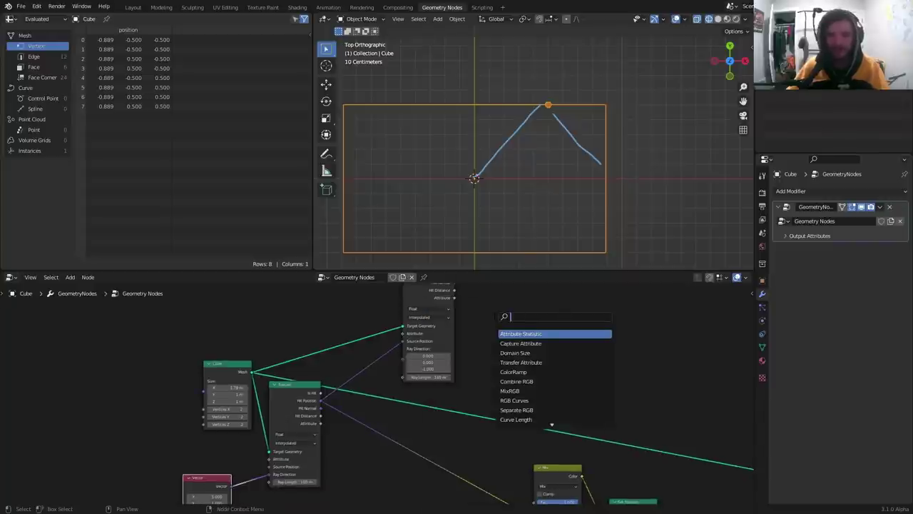
pyautogui.click(514, 344)
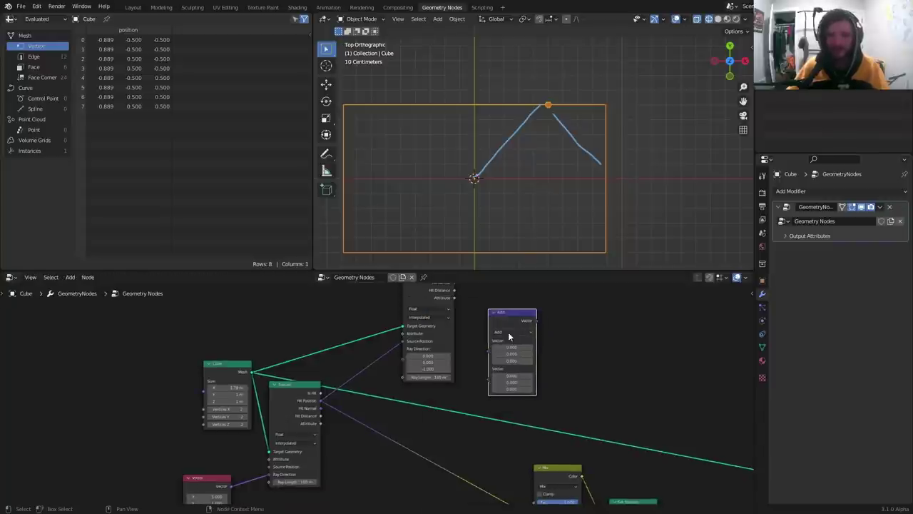
pyautogui.keyDown('ctrl'); pyautogui.scroll(-7, 508, 336); pyautogui.keyUp('ctrl')
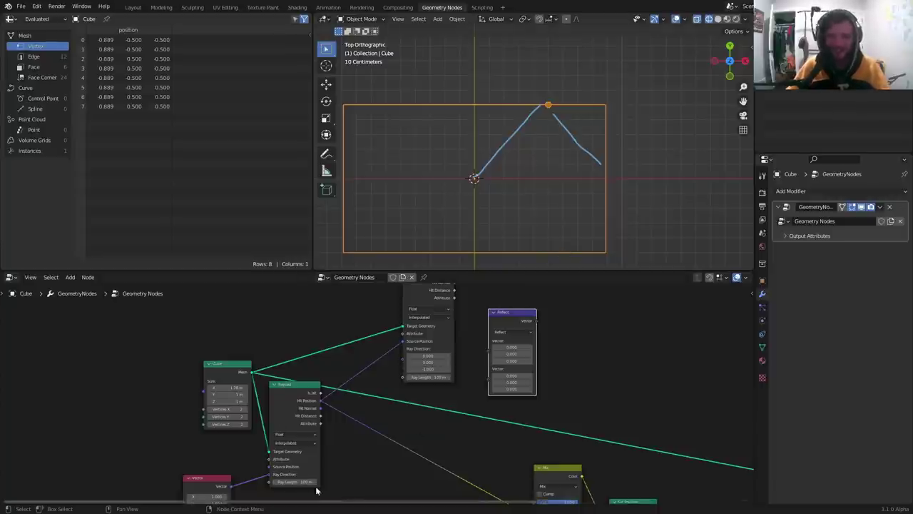
# Step: Connect the Vector node's output to the first Vector input of the Reflect node
pyautogui.moveTo(276, 449); pyautogui.dragTo(284, 406, button='middle')
pyautogui.moveTo(240, 442); pyautogui.dragTo(498, 307)
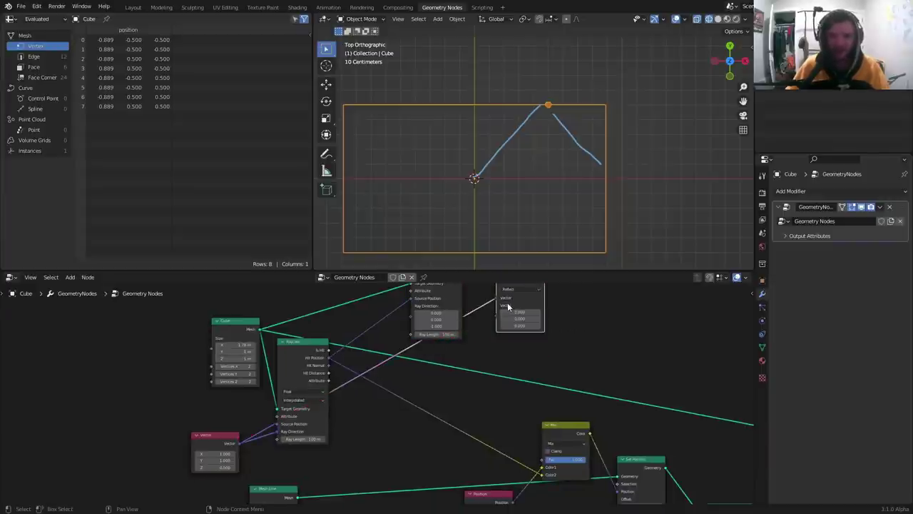
pyautogui.moveTo(507, 303); pyautogui.dragTo(462, 374, button='middle')
pyautogui.scroll(2, 567, 193)
pyautogui.scroll(1, 567, 193)
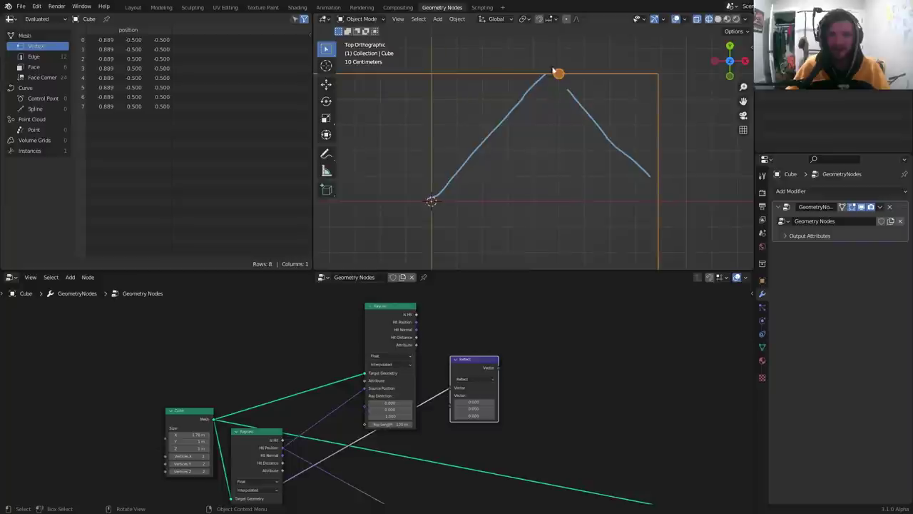
# Step: Annotate a normal line through the wall's hit point and connect the first Raycast's Hit Normal to the second Vector input of Reflect
pyautogui.moveTo(552, 43); pyautogui.dragTo(546, 207)
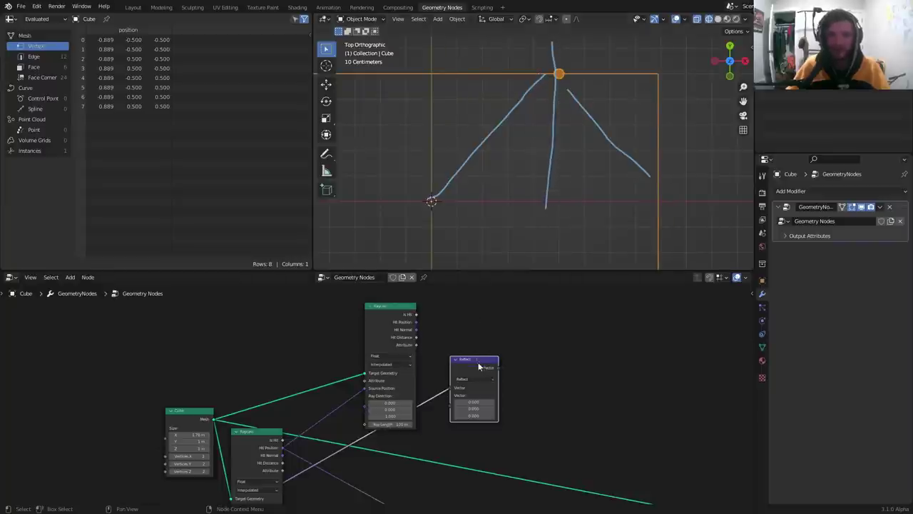
pyautogui.moveTo(478, 366); pyautogui.dragTo(543, 366)
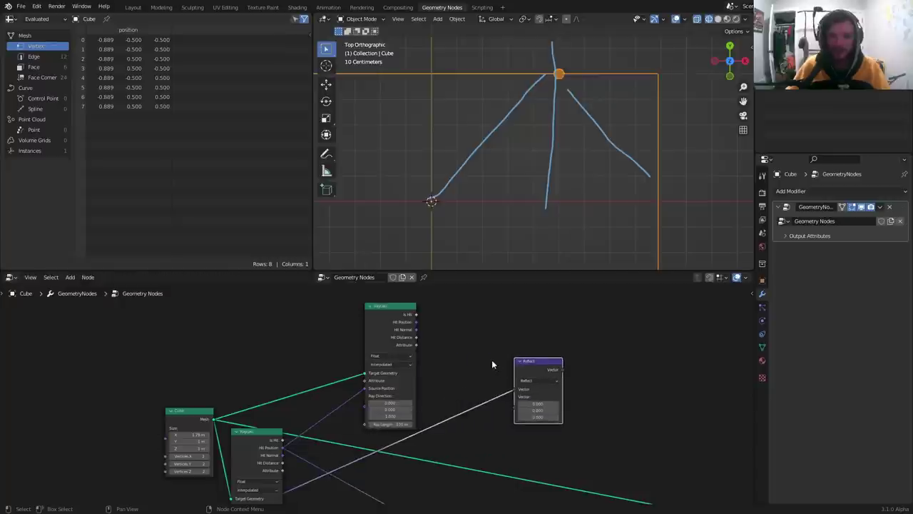
pyautogui.moveTo(341, 433); pyautogui.dragTo(385, 384, button='middle')
pyautogui.scroll(2, 378, 384)
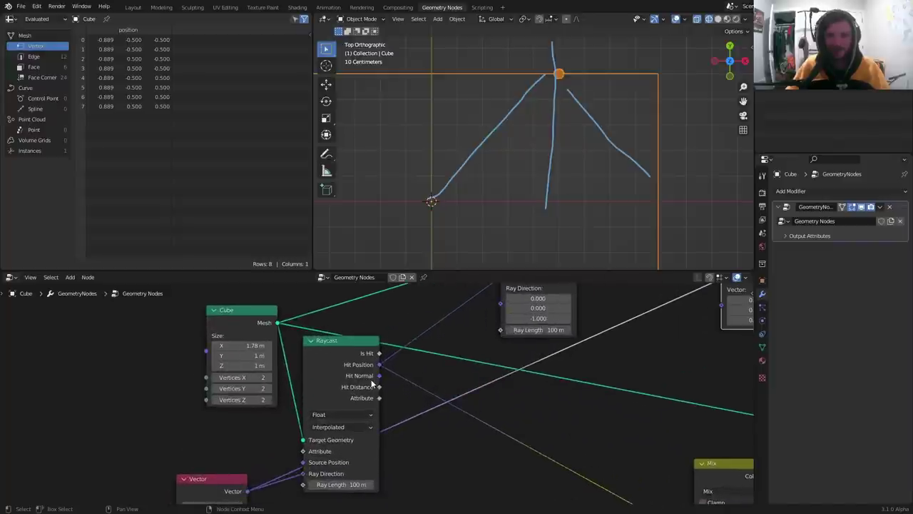
pyautogui.moveTo(380, 375)
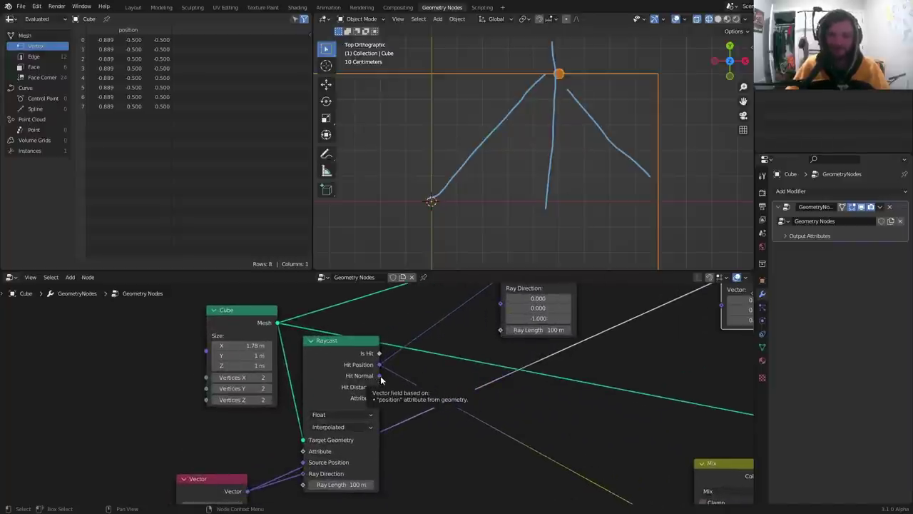
pyautogui.scroll(-3, 380, 375)
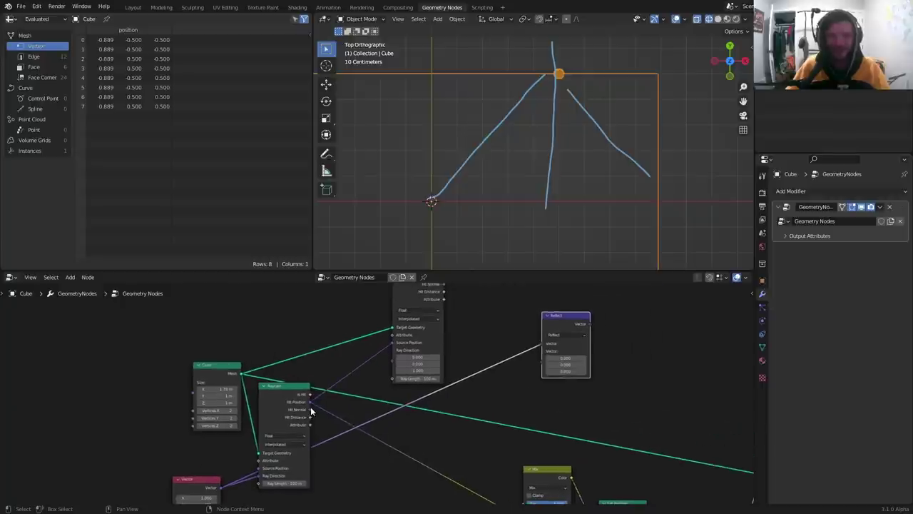
pyautogui.moveTo(310, 410); pyautogui.dragTo(543, 364)
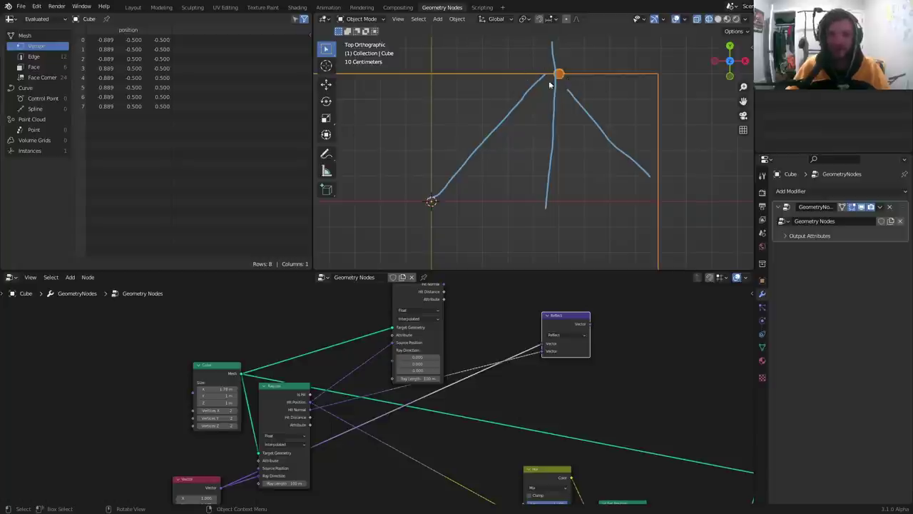
# Step: Move the Reflect node beside the first Raycast and connect its Vector output to the second Raycast's Ray Direction
pyautogui.moveTo(563, 319); pyautogui.dragTo(366, 396)
pyautogui.keyDown('alt'); pyautogui.moveTo(387, 405); pyautogui.dragTo(408, 355, button='right'); pyautogui.keyUp('alt')
pyautogui.moveTo(444, 338); pyautogui.dragTo(415, 375, button='middle')
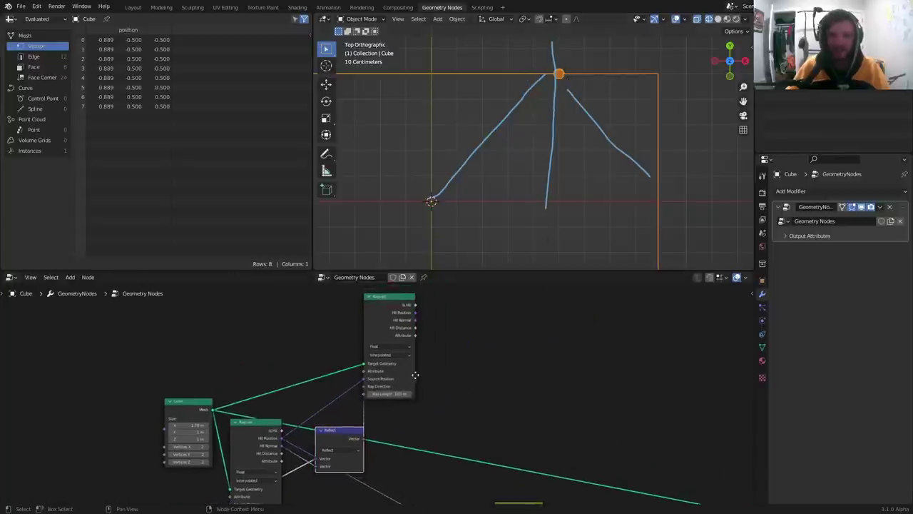
# Step: Move the Mix and Position nodes together to the left, making room before the Set Position node
pyautogui.scroll(-5, 435, 378)
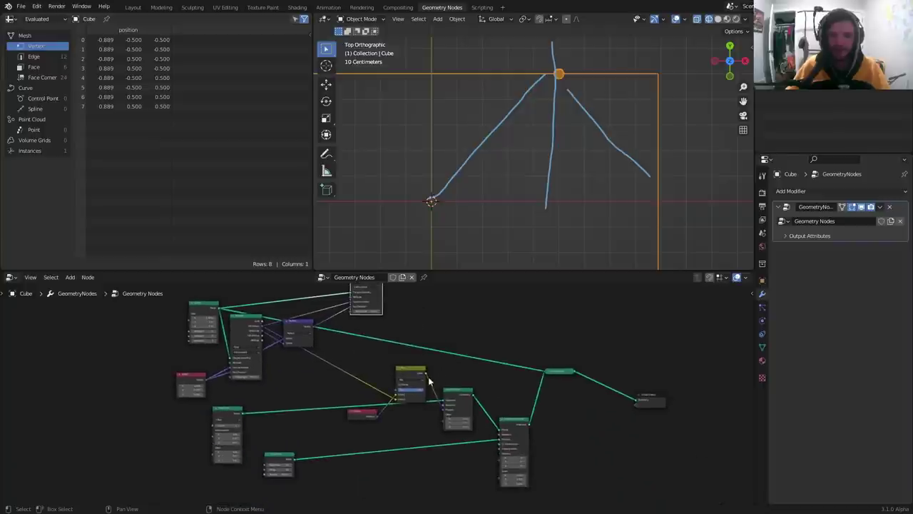
pyautogui.moveTo(353, 432); pyautogui.dragTo(421, 376)
pyautogui.press('g')
pyautogui.click(360, 381)
pyautogui.click(360, 381)
# Step: Duplicate the Mix node and insert the copy on the link between the original Mix and Set Position
pyautogui.scroll(2, 347, 381)
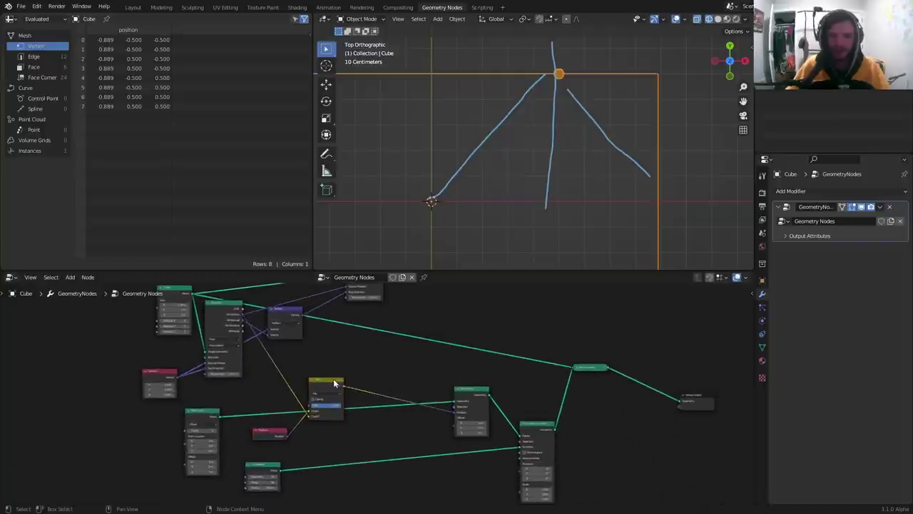
pyautogui.click(333, 383)
pyautogui.hotkey('shift', 'd')
pyautogui.click(400, 373)
pyautogui.scroll(1, 399, 373)
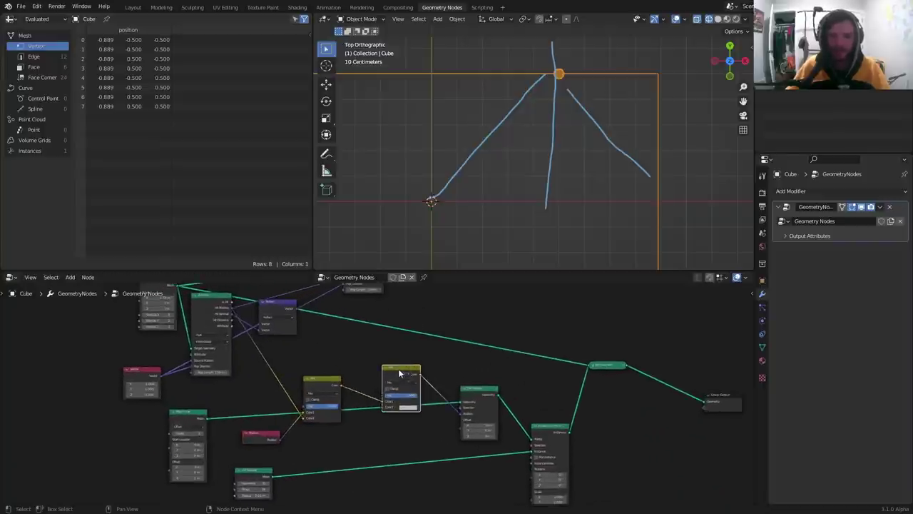
# Step: Connect the second Raycast's Hit Position to Color2 of the duplicated Mix node
pyautogui.moveTo(395, 360); pyautogui.dragTo(397, 417, button='middle')
pyautogui.scroll(-4, 397, 337)
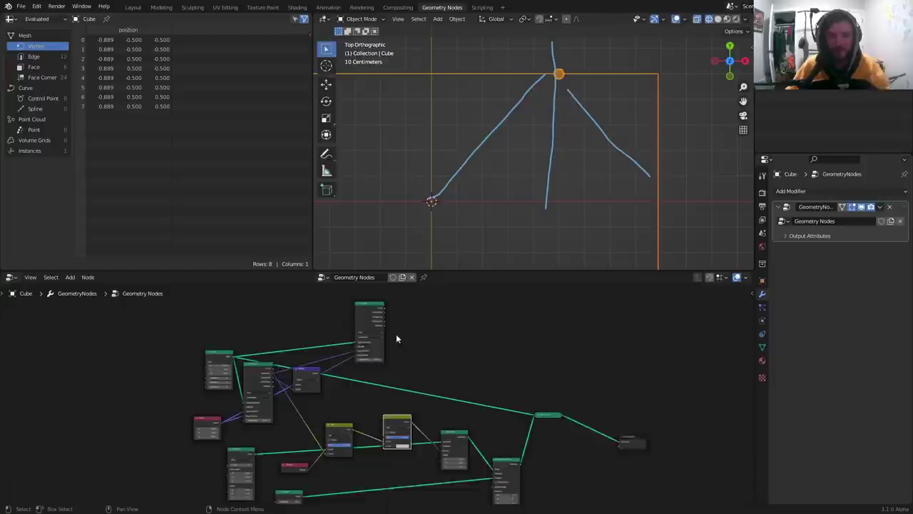
pyautogui.scroll(1, 396, 339)
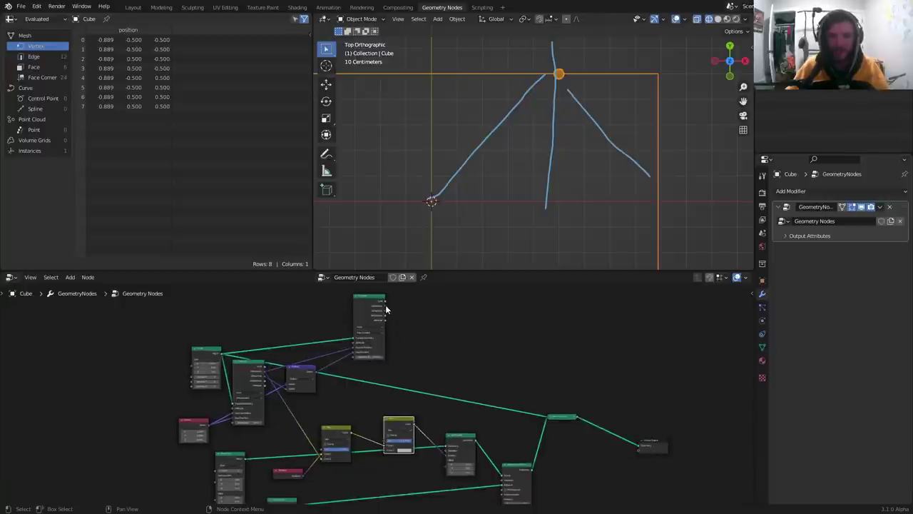
pyautogui.moveTo(385, 308); pyautogui.dragTo(410, 421)
# Step: Set the Fac of both Mix nodes to 0 and erase the annotation strokes in the viewport
pyautogui.scroll(2, 413, 433)
pyautogui.moveTo(434, 454); pyautogui.dragTo(410, 453)
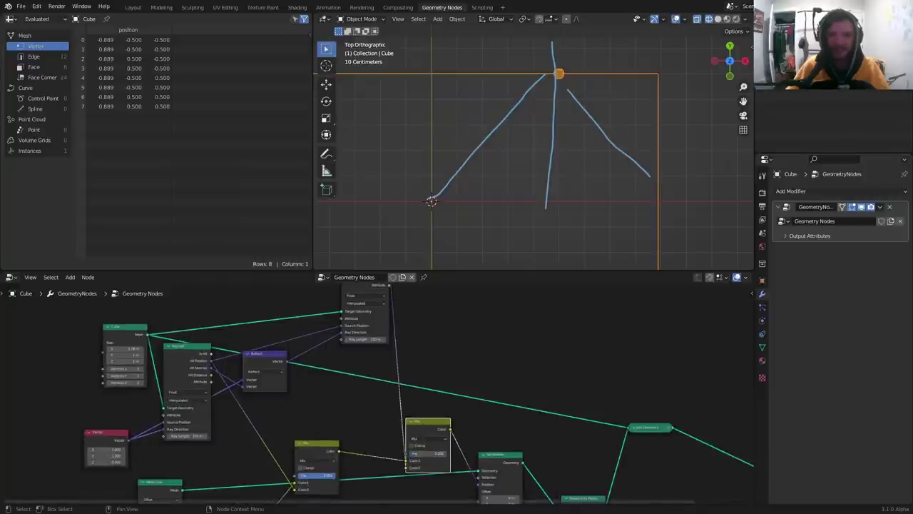
pyautogui.moveTo(335, 474); pyautogui.dragTo(300, 474)
pyautogui.moveTo(308, 465); pyautogui.dragTo(371, 407, button='middle')
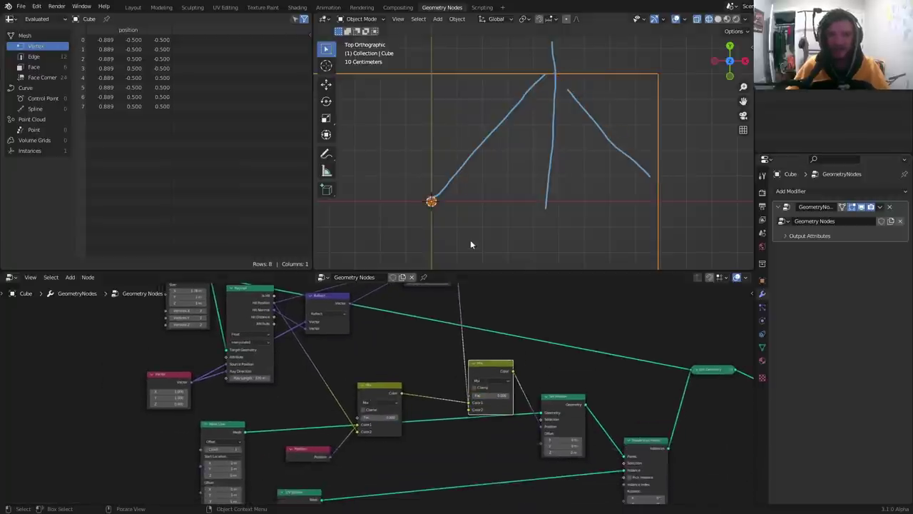
pyautogui.scroll(-3, 463, 228)
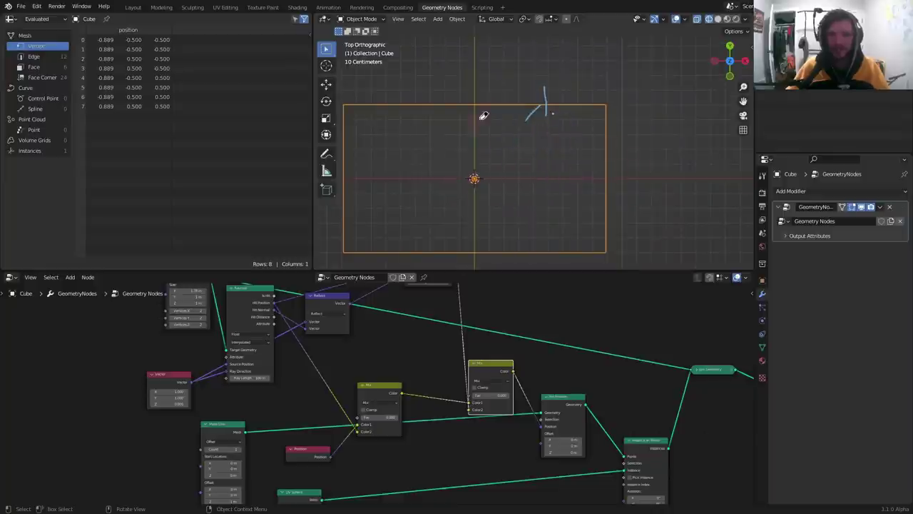
pyautogui.scroll(2, 376, 420)
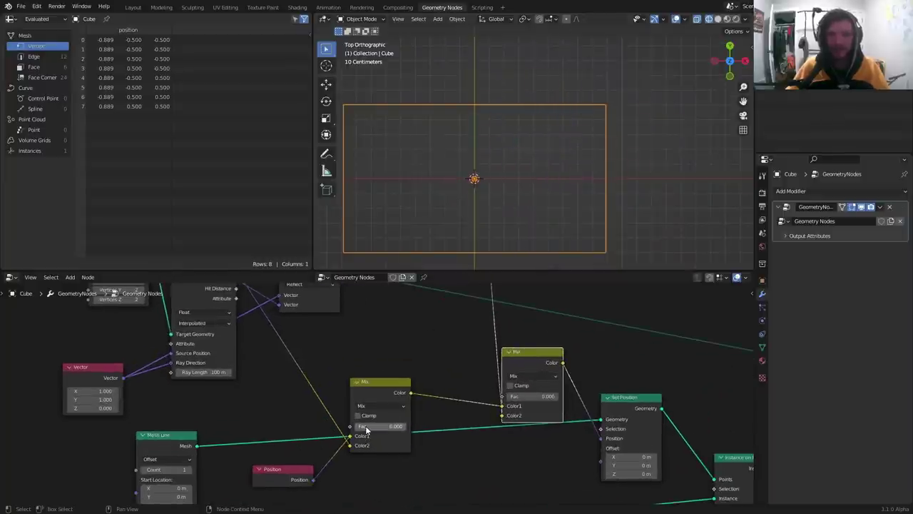
# Step: Shift the Position node slightly aside and raise the Fac of the first Mix, followed by the second Mix, to 1
pyautogui.moveTo(278, 476); pyautogui.dragTo(261, 462)
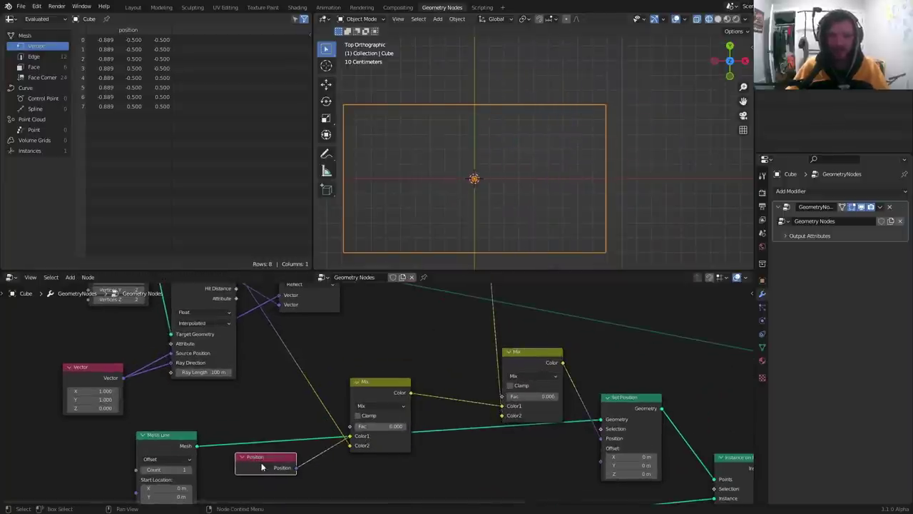
pyautogui.moveTo(360, 426); pyautogui.dragTo(405, 426)
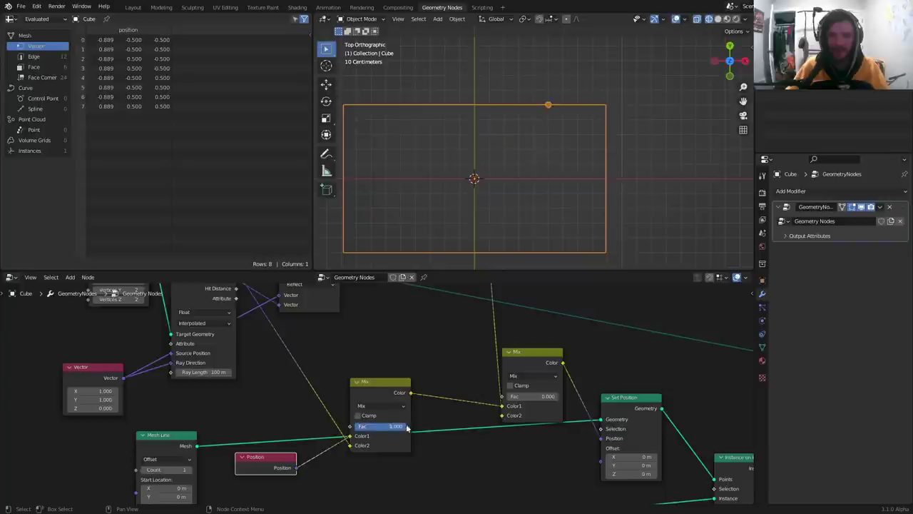
pyautogui.moveTo(201, 282); pyautogui.dragTo(254, 347, button='middle')
pyautogui.moveTo(368, 435); pyautogui.dragTo(250, 400, button='middle')
pyautogui.moveTo(460, 425); pyautogui.dragTo(510, 426)
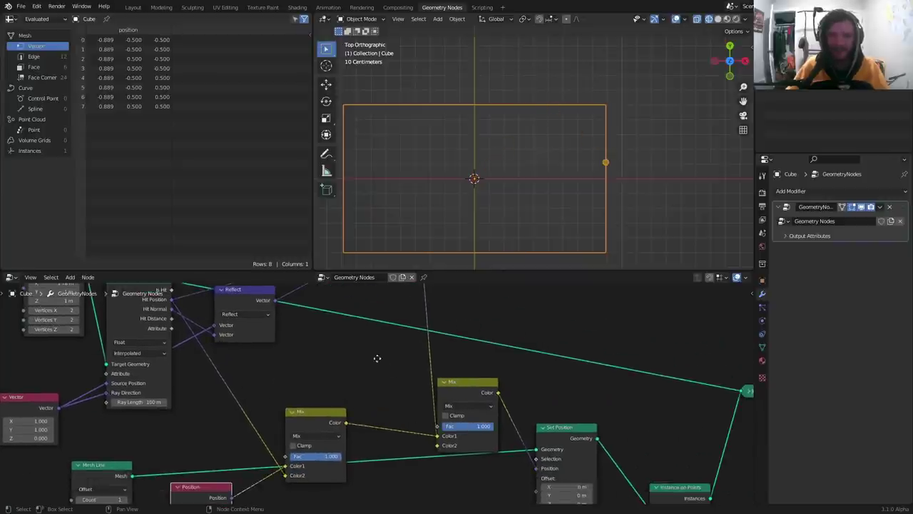
# Step: Group the Cube, Vector, both Raycast and Reflect nodes compactly at the start of the node tree, with Reflect below the Raycasts
pyautogui.moveTo(377, 358); pyautogui.dragTo(435, 475, button='middle')
pyautogui.scroll(-1, 460, 347)
pyautogui.scroll(-2, 460, 342)
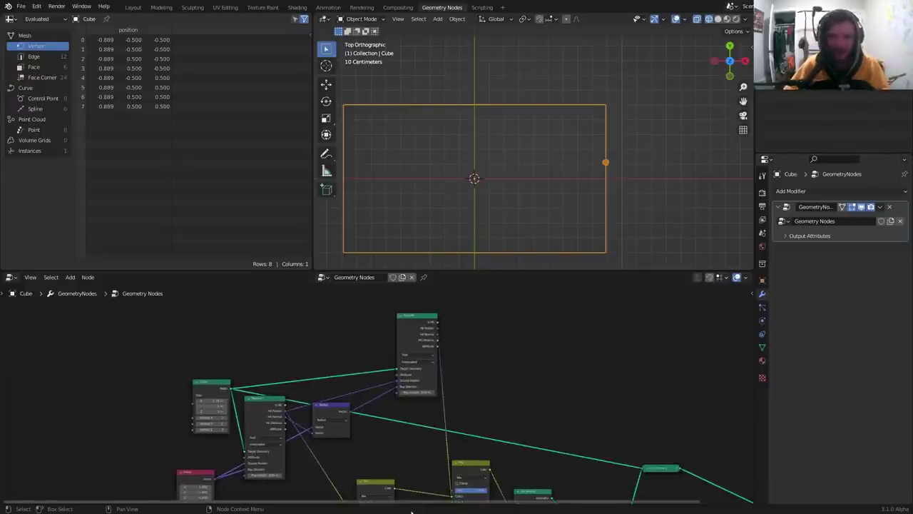
pyautogui.scroll(-3, 424, 386)
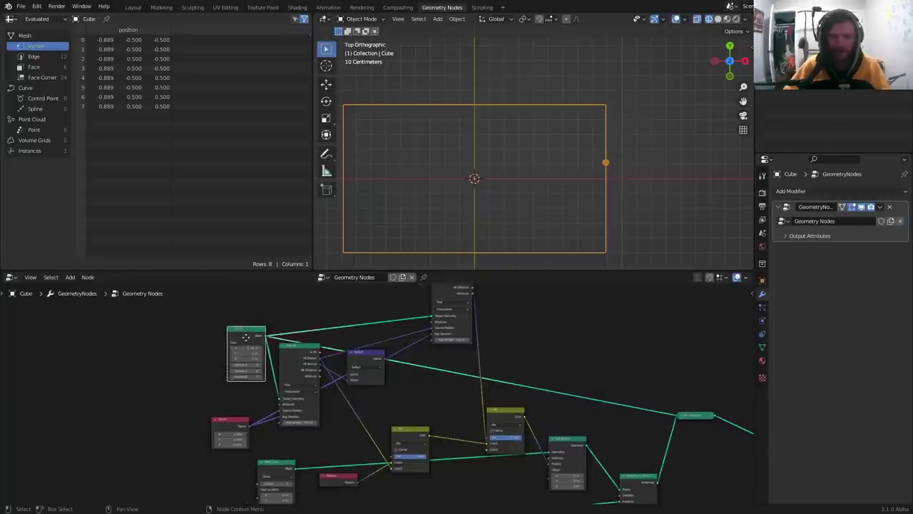
pyautogui.moveTo(246, 368); pyautogui.dragTo(194, 360)
pyautogui.moveTo(229, 418); pyautogui.dragTo(185, 385)
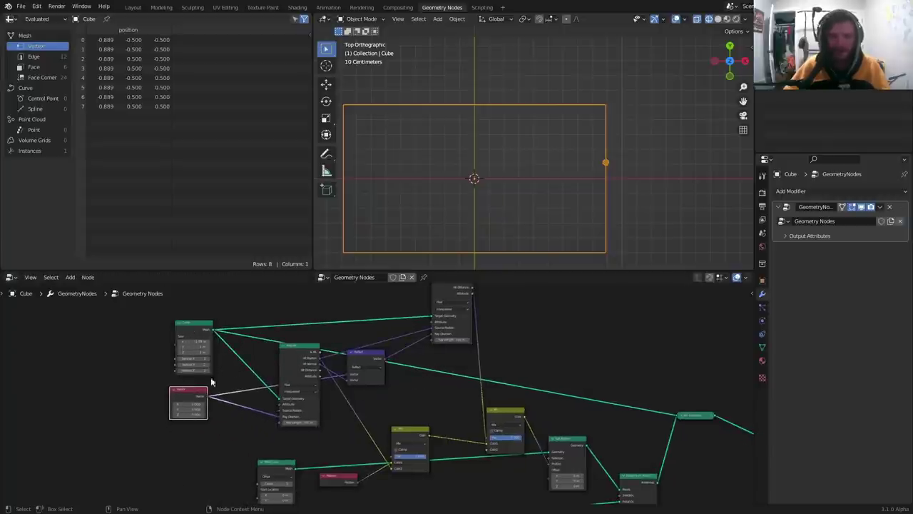
pyautogui.moveTo(291, 355); pyautogui.dragTo(252, 319)
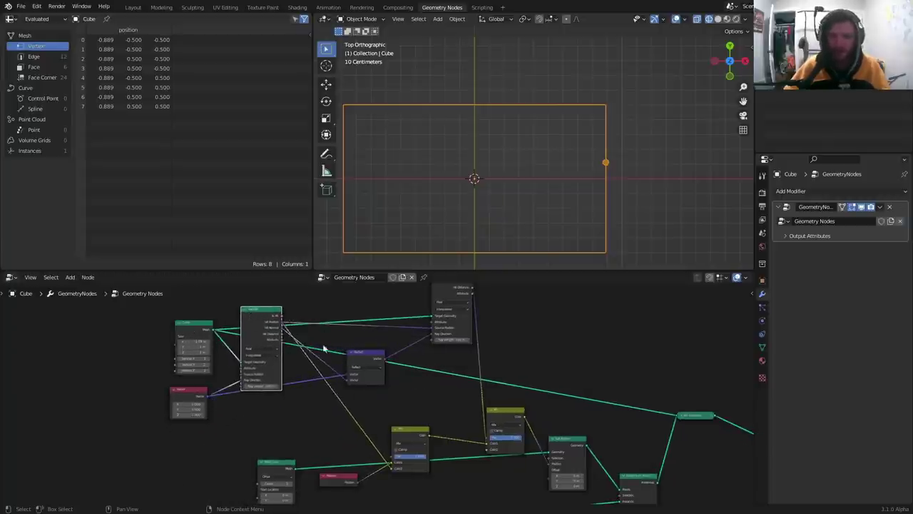
pyautogui.moveTo(369, 367); pyautogui.dragTo(279, 419)
pyautogui.moveTo(465, 305); pyautogui.dragTo(444, 354, button='middle')
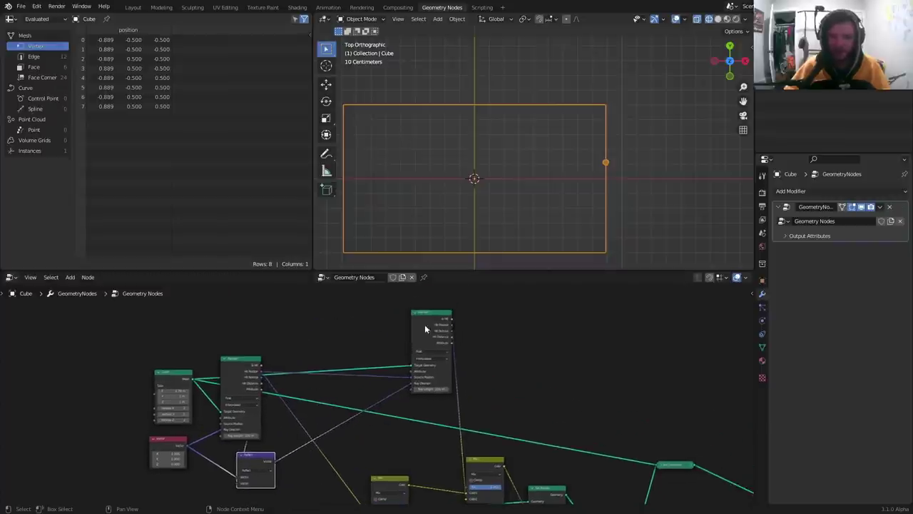
pyautogui.moveTo(427, 324); pyautogui.dragTo(297, 367)
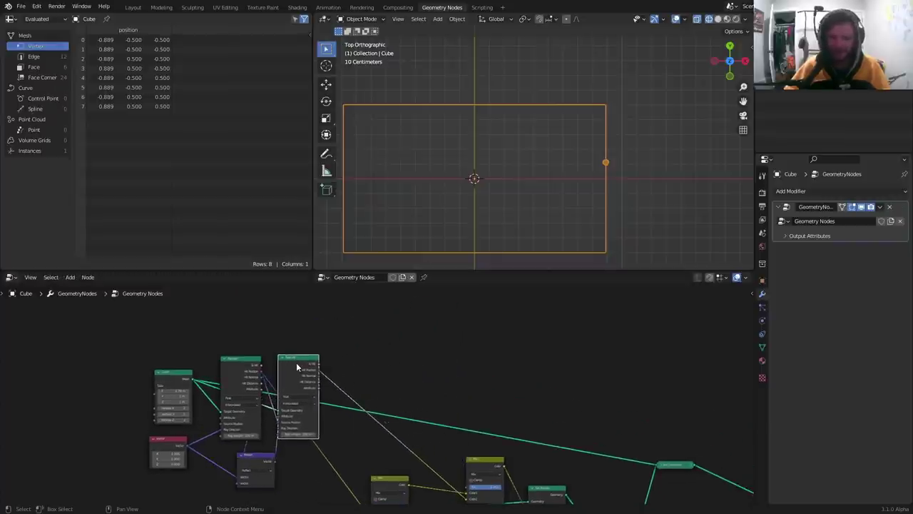
# Step: Save the project to the Desktop as avai'ablaeonpatreon.blend
pyautogui.hotkey('ctrl', 's')
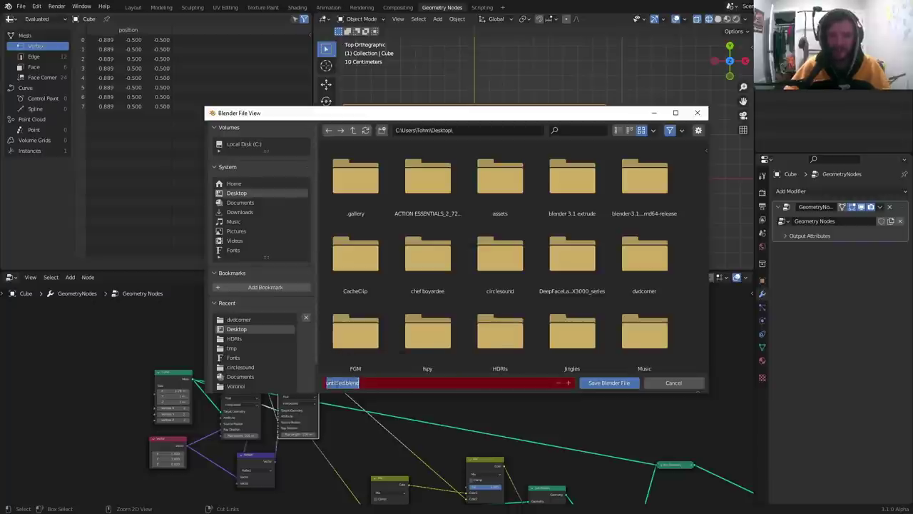
pyautogui.click(337, 384)
pyautogui.doubleClick(336, 384)
pyautogui.write("avai'ablaeonod")
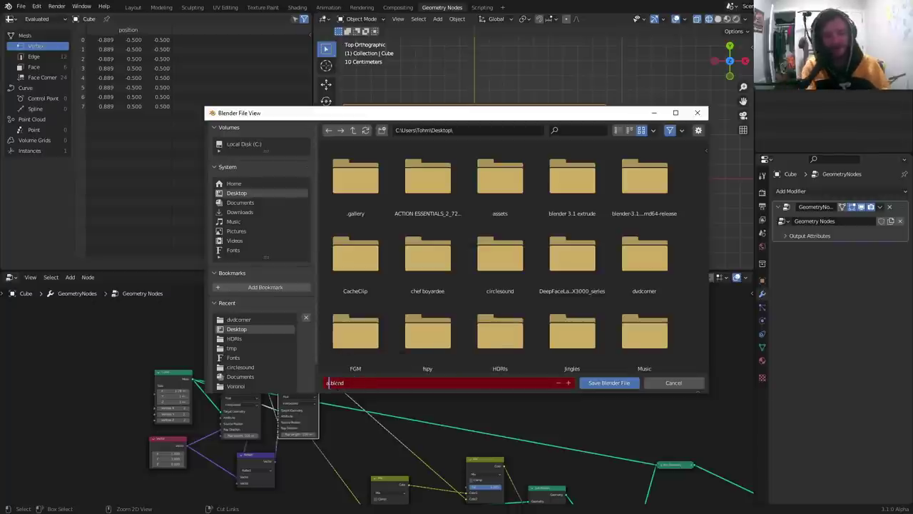
pyautogui.write('atreon')
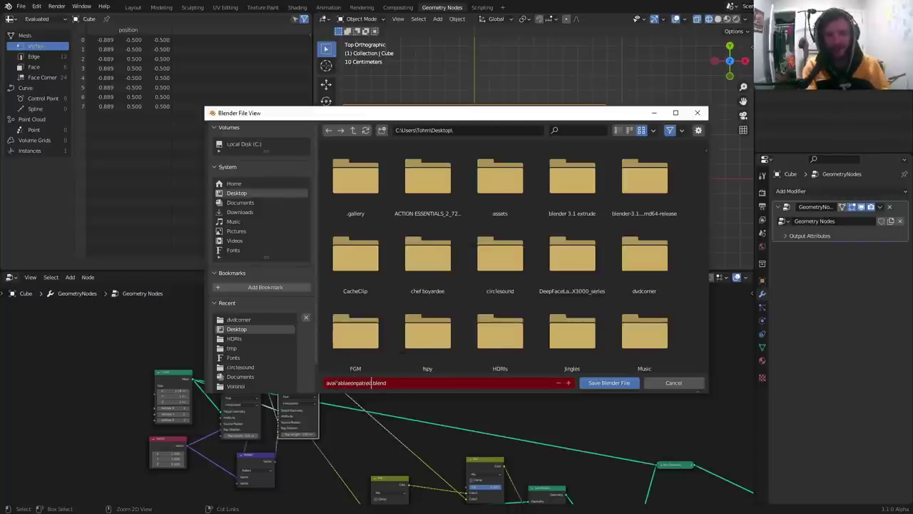
pyautogui.press('Return')
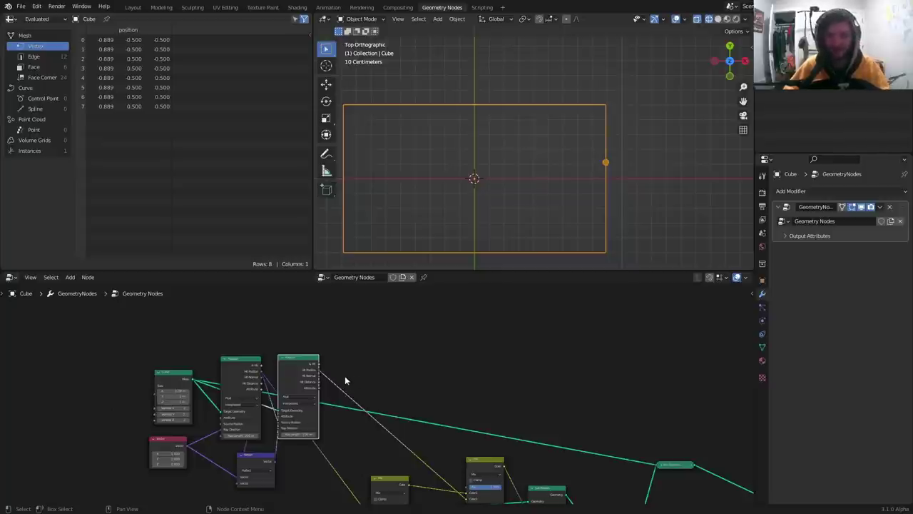
# Step: Duplicate the second Raycast node and place the copy above and to the right of the original
pyautogui.scroll(3, 344, 376)
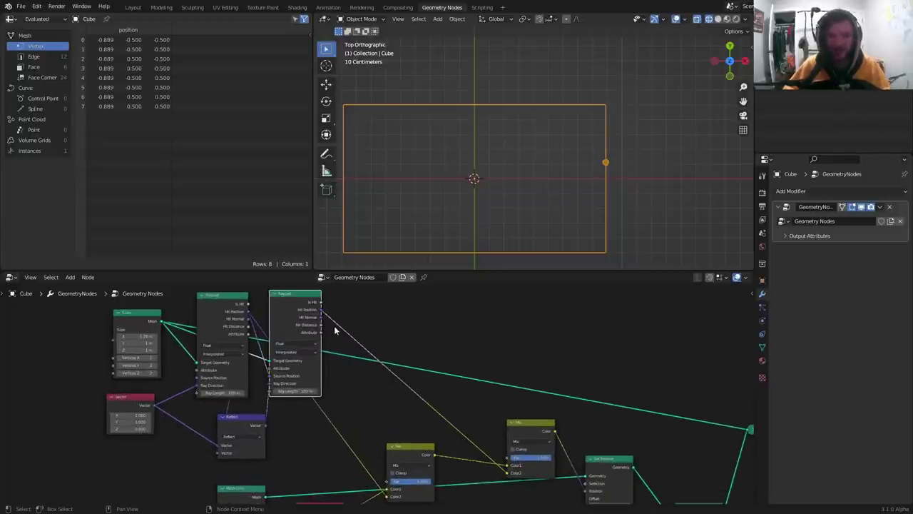
pyautogui.moveTo(334, 325); pyautogui.dragTo(313, 377, button='middle')
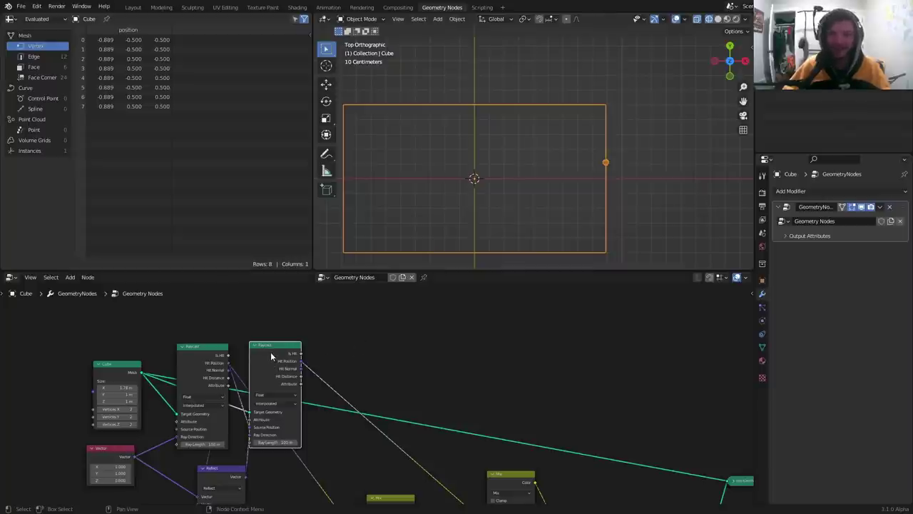
pyautogui.hotkey('shift', 'd')
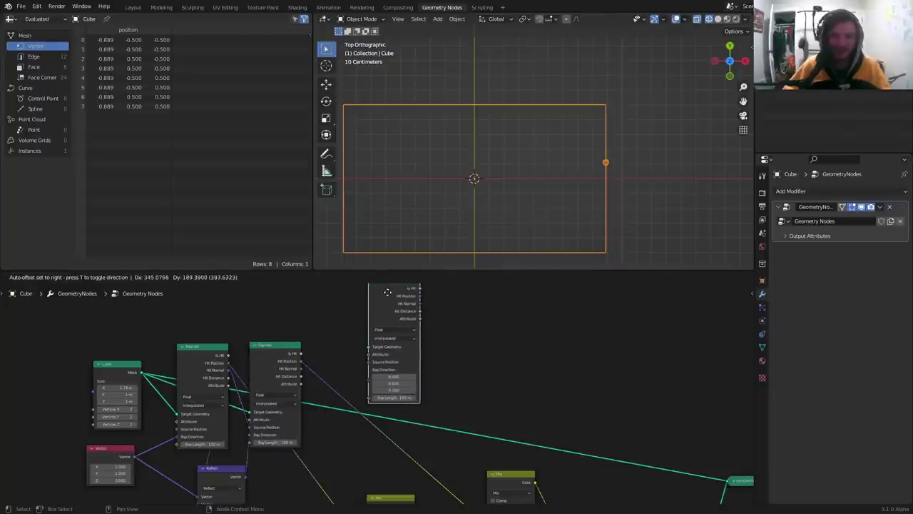
pyautogui.click(387, 292)
pyautogui.moveTo(246, 382); pyautogui.dragTo(244, 412, button='middle')
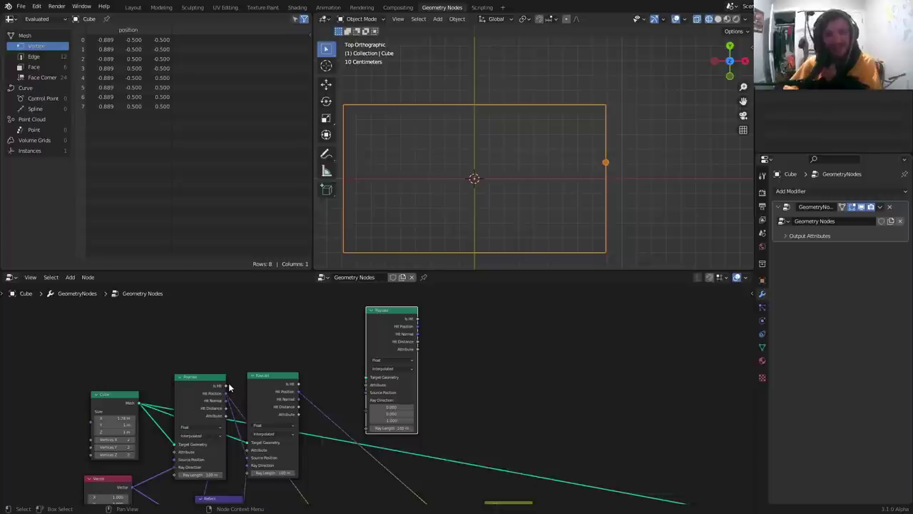
# Step: Connect the Cube's Mesh output to the third Raycast's Target Geometry
pyautogui.scroll(2, 144, 398)
pyautogui.keyDown('alt'); pyautogui.moveTo(72, 428); pyautogui.dragTo(357, 353, button='right'); pyautogui.keyUp('alt')
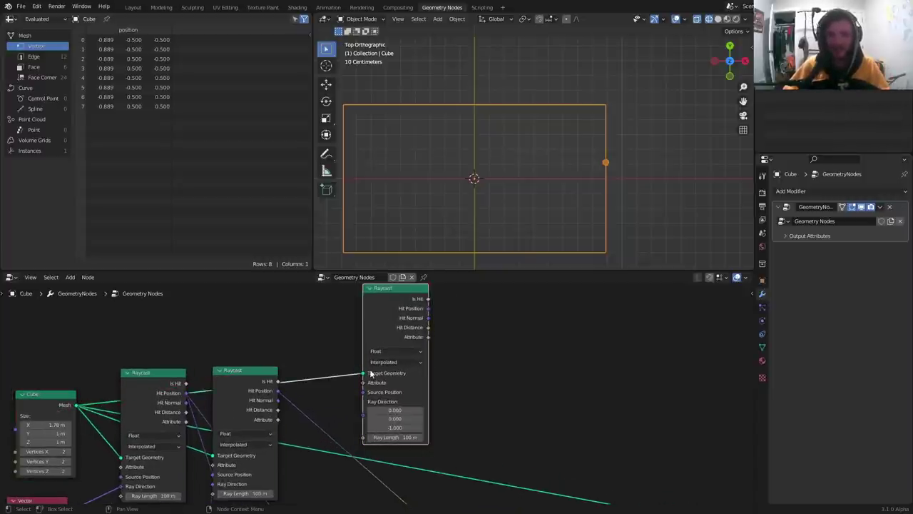
pyautogui.scroll(1, 364, 380)
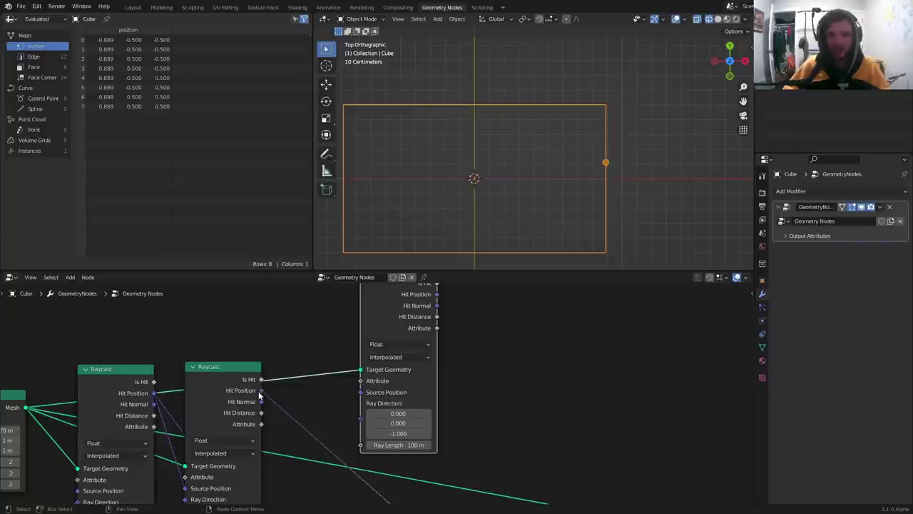
# Step: Connect the second Raycast's Hit Position to the third Raycast's Source Position and shift the third Raycast farther up and right
pyautogui.moveTo(262, 391); pyautogui.dragTo(359, 397)
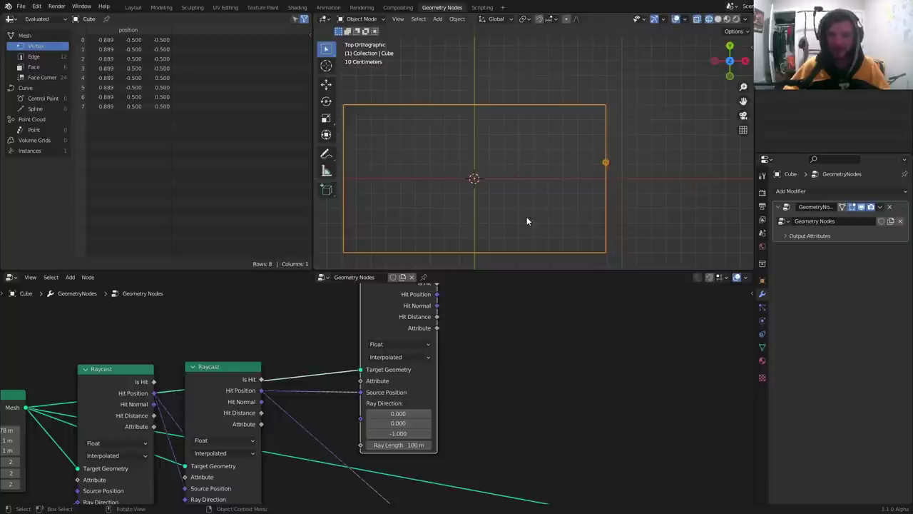
pyautogui.scroll(-2, 380, 348)
pyautogui.moveTo(393, 367); pyautogui.dragTo(453, 347)
pyautogui.moveTo(308, 406); pyautogui.dragTo(321, 309, button='middle')
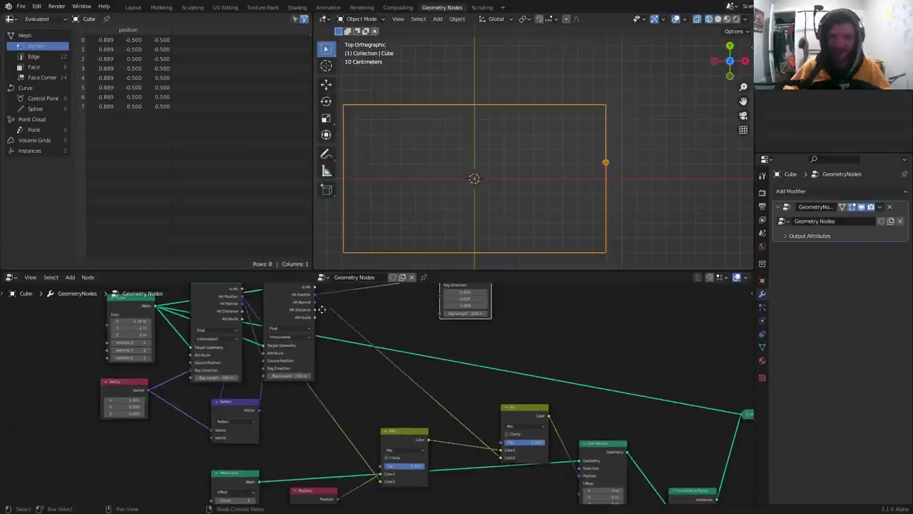
# Step: Duplicate the Reflect node, place the copy to the left of the original, and move the Vector node slightly left
pyautogui.scroll(3, 285, 350)
pyautogui.click(219, 418)
pyautogui.hotkey('shift', 'd')
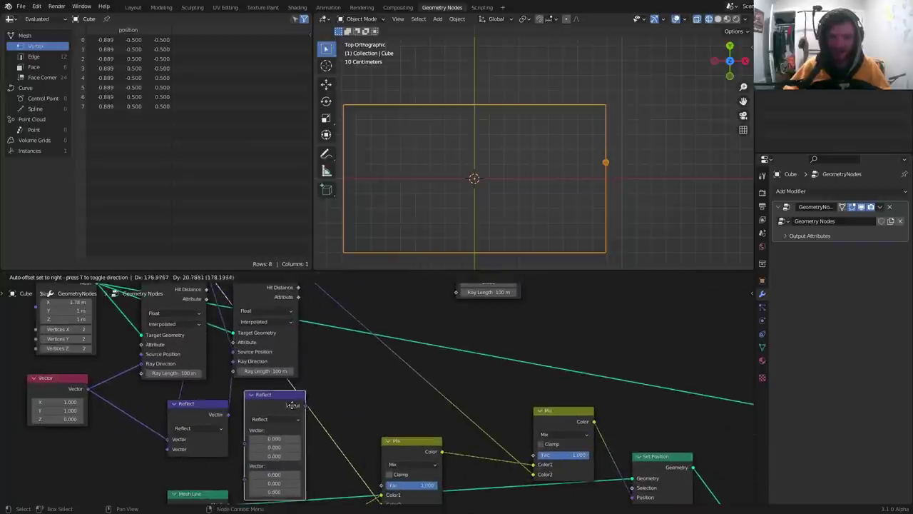
pyautogui.click(110, 448)
pyautogui.moveTo(57, 391); pyautogui.dragTo(197, 346, button='middle')
pyautogui.moveTo(197, 347); pyautogui.dragTo(160, 343)
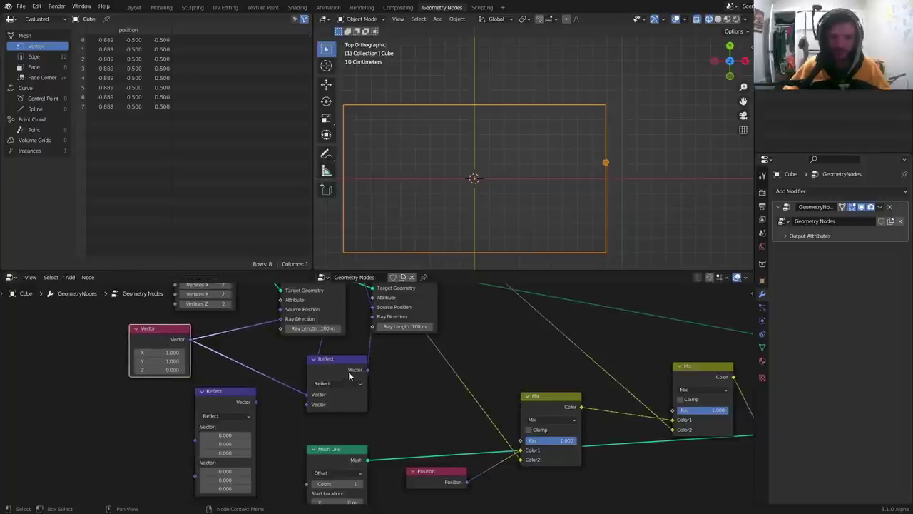
# Step: Connect the first Reflect's output to the copied Reflect's first Vector input and place the copy to the right of the original
pyautogui.keyDown('alt'); pyautogui.moveTo(351, 371); pyautogui.dragTo(224, 428, button='right'); pyautogui.keyUp('alt')
pyautogui.moveTo(235, 397); pyautogui.dragTo(185, 437, button='middle')
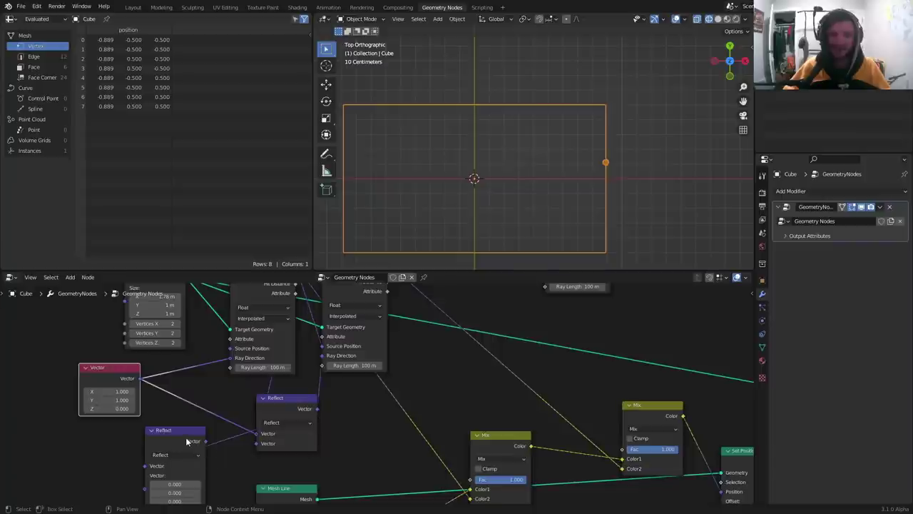
pyautogui.moveTo(186, 437); pyautogui.dragTo(443, 370)
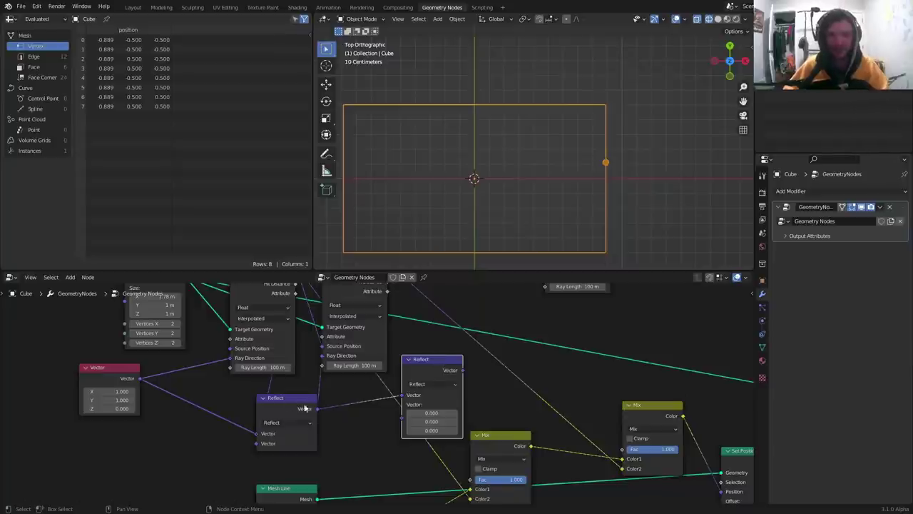
pyautogui.click(123, 375)
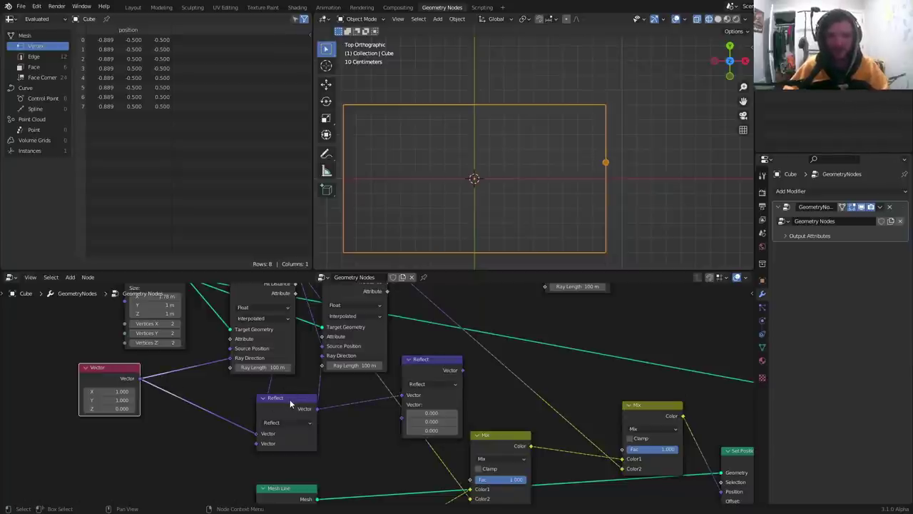
pyautogui.click(409, 365)
pyautogui.moveTo(409, 366); pyautogui.dragTo(372, 424, button='middle')
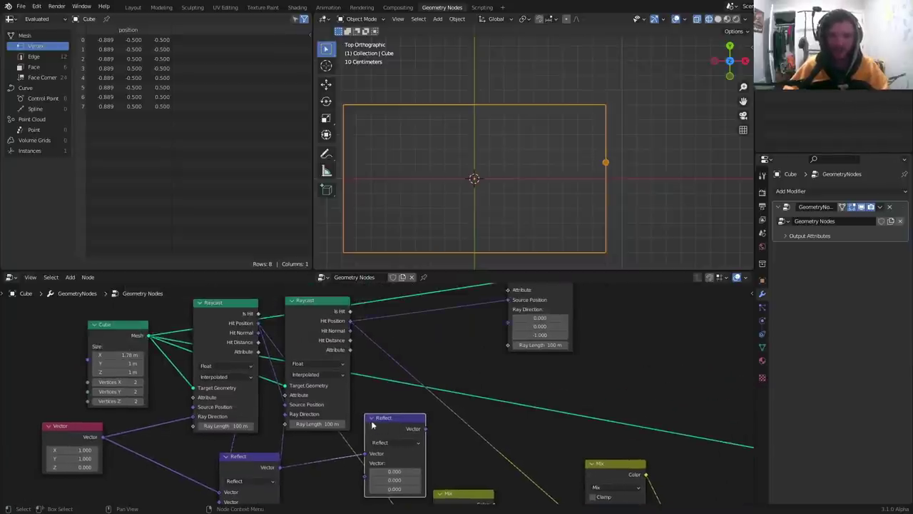
pyautogui.moveTo(372, 425); pyautogui.dragTo(386, 424)
# Step: Connect the second Raycast's Hit Normal to the second Reflect's lower Vector input and that Reflect's output to the third Raycast's Ray Direction
pyautogui.moveTo(351, 331); pyautogui.dragTo(382, 474)
pyautogui.press('Escape')
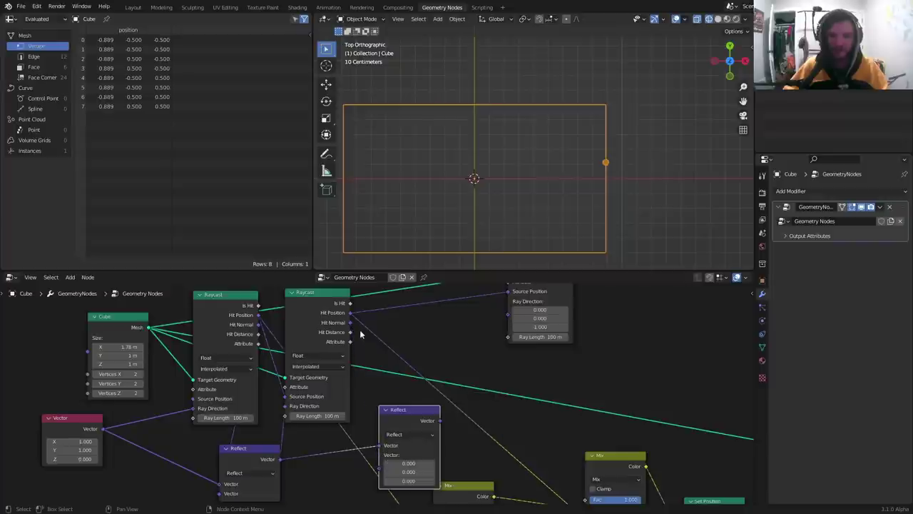
pyautogui.moveTo(351, 322); pyautogui.dragTo(378, 455)
pyautogui.moveTo(422, 427); pyautogui.dragTo(348, 444, button='middle')
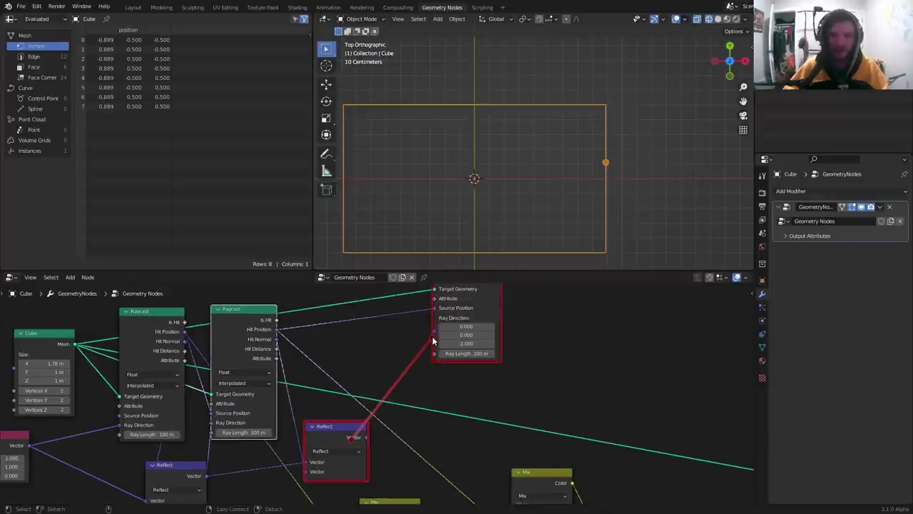
pyautogui.scroll(-3, 438, 341)
pyautogui.moveTo(447, 346); pyautogui.dragTo(357, 304, button='middle')
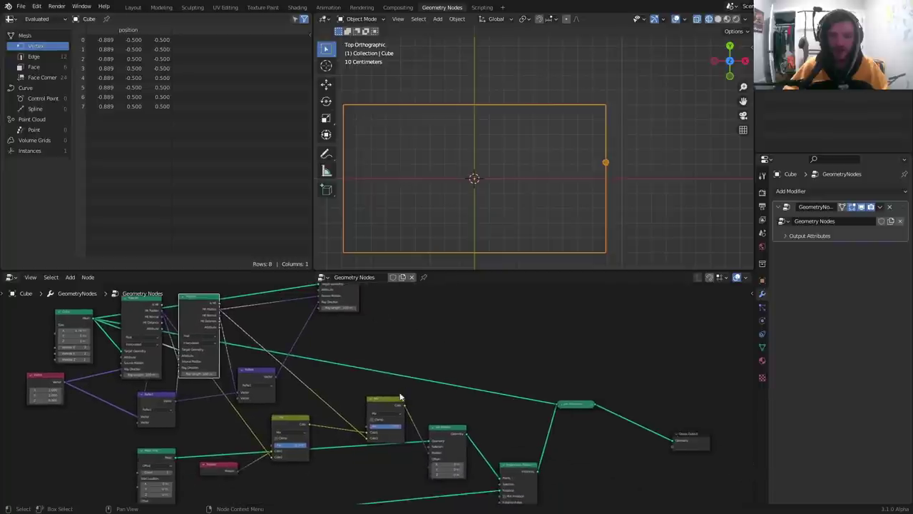
# Step: Duplicate the second Mix node and insert the copy between it and Set Position
pyautogui.moveTo(394, 404); pyautogui.dragTo(354, 416)
pyautogui.hotkey('shift', 'd')
pyautogui.click(404, 400)
pyautogui.scroll(-3, 404, 403)
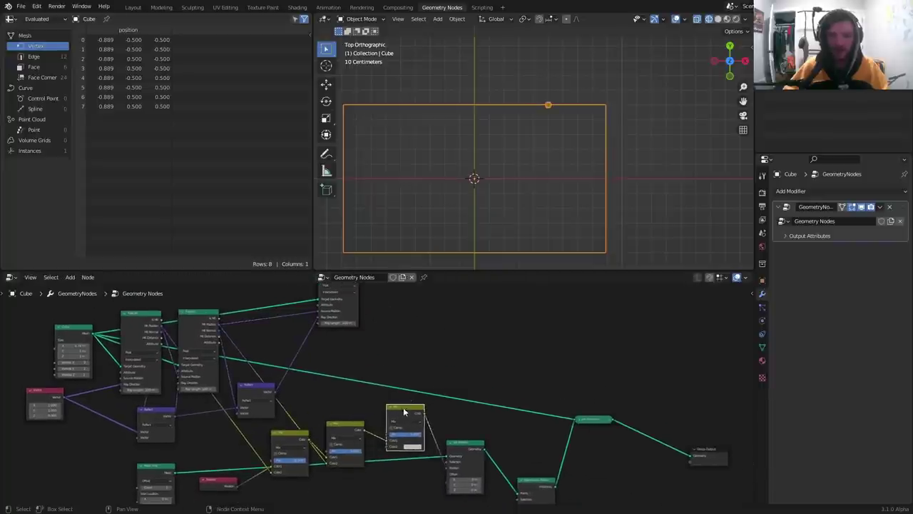
# Step: Connect the third Raycast's Attribute output to the third Mix node's Color2 input
pyautogui.scroll(1, 391, 367)
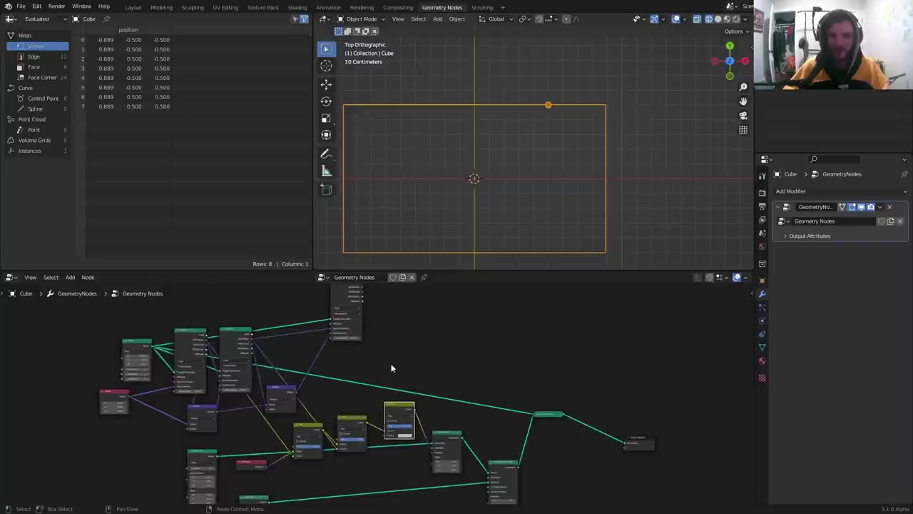
pyautogui.moveTo(391, 368); pyautogui.dragTo(379, 398, button='middle')
pyautogui.moveTo(350, 326); pyautogui.dragTo(373, 453)
pyautogui.scroll(2, 382, 466)
pyautogui.scroll(3, 382, 466)
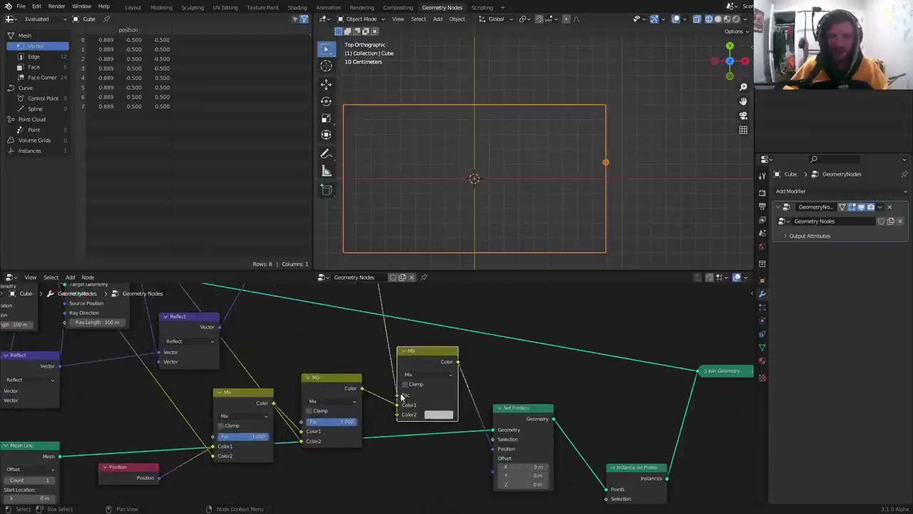
pyautogui.moveTo(398, 397); pyautogui.dragTo(454, 399)
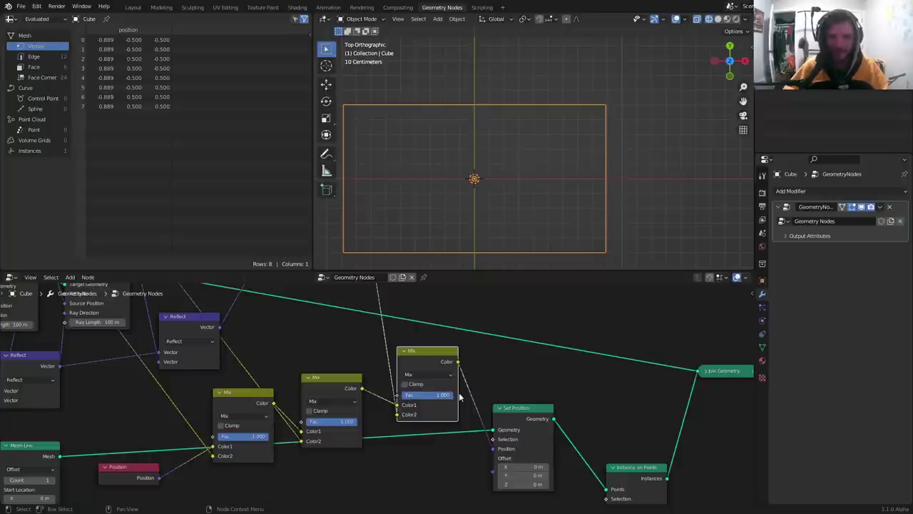
# Step: Rearrange the Raycast nodes, lowering the second one and moving the third one slightly down and left
pyautogui.scroll(-6, 427, 371)
pyautogui.moveTo(380, 328); pyautogui.dragTo(404, 424, button='middle')
pyautogui.scroll(4, 361, 318)
pyautogui.moveTo(362, 326); pyautogui.dragTo(373, 350, button='middle')
pyautogui.moveTo(362, 308); pyautogui.dragTo(351, 334)
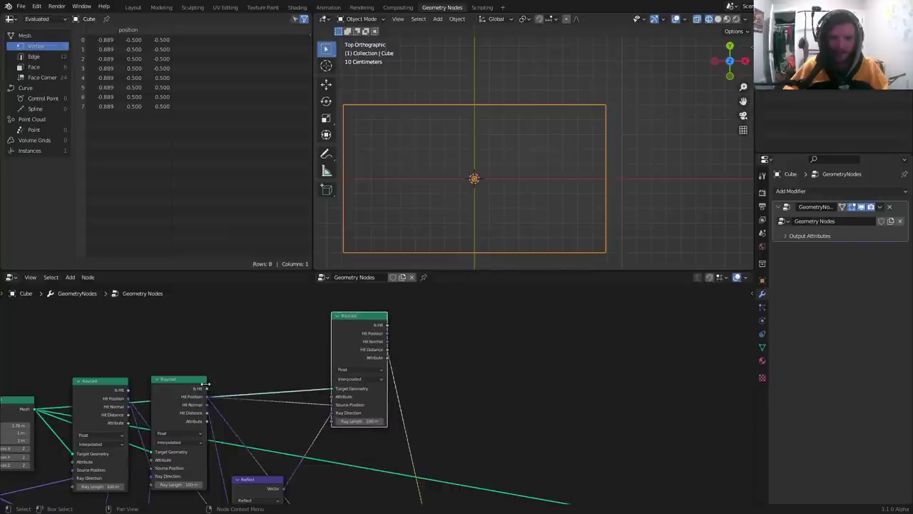
pyautogui.moveTo(194, 384); pyautogui.dragTo(199, 412)
pyautogui.moveTo(216, 401); pyautogui.dragTo(274, 381, button='middle')
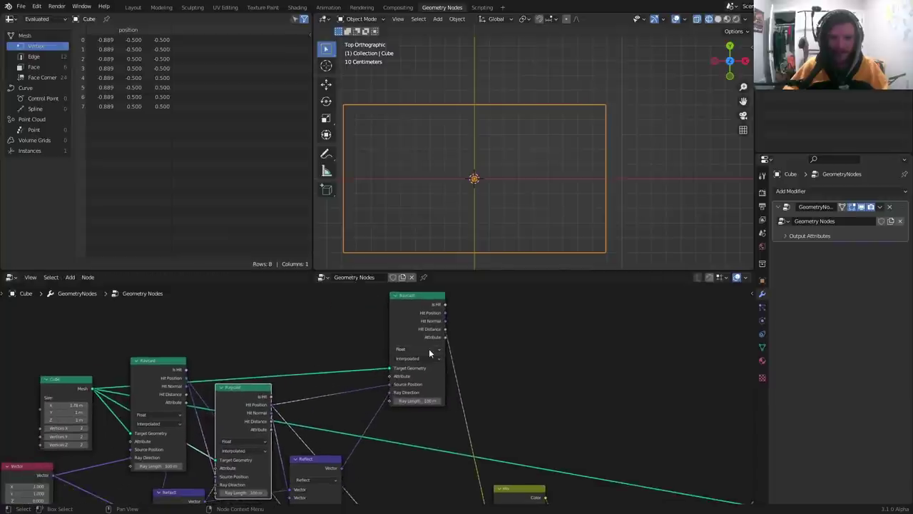
pyautogui.moveTo(422, 312); pyautogui.dragTo(392, 321)
# Step: Cut the third Raycast's Attribute link and connect its Hit Position to the third Mix's Color2 instead
pyautogui.moveTo(457, 392); pyautogui.dragTo(390, 350, button='middle')
pyautogui.keyDown('ctrl'); pyautogui.moveTo(412, 378); pyautogui.dragTo(367, 373, button='right'); pyautogui.keyUp('ctrl')
pyautogui.scroll(-2, 367, 373)
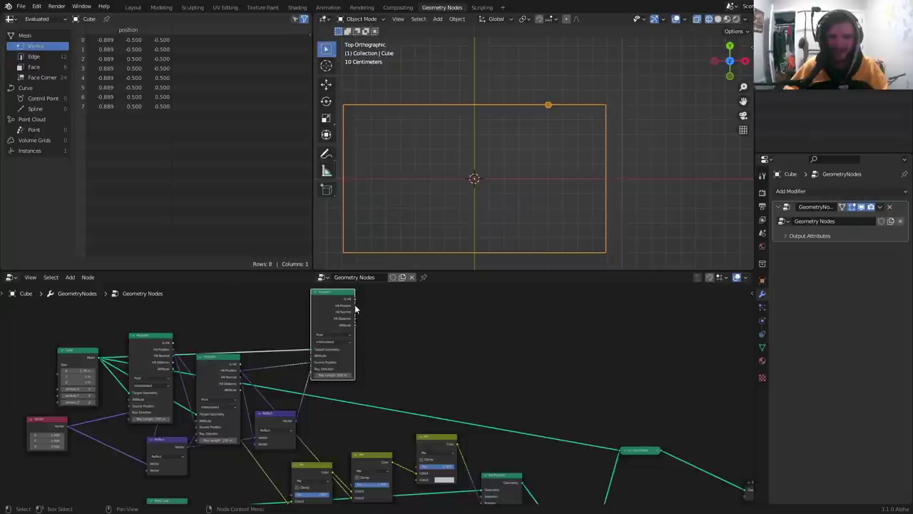
pyautogui.moveTo(354, 306); pyautogui.dragTo(457, 461)
pyautogui.scroll(4, 347, 382)
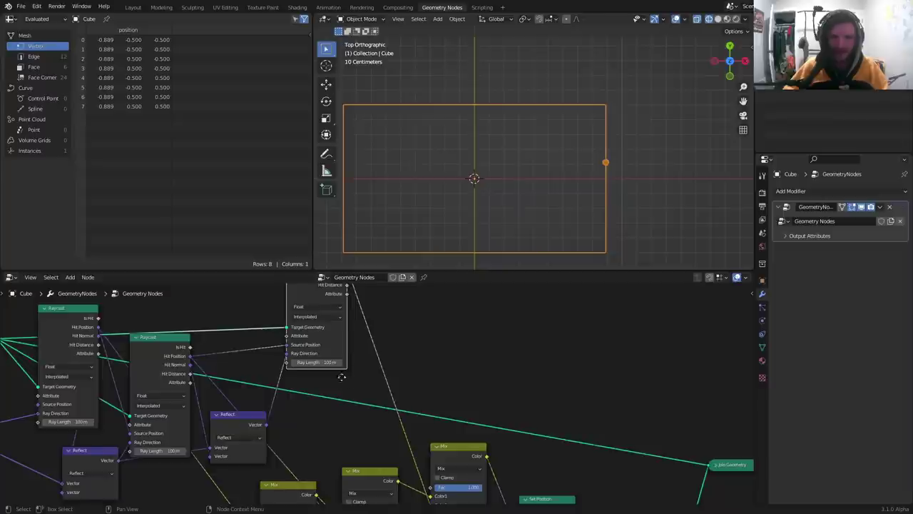
# Step: Move the Cube node up and left, and preview the bounce by sweeping the third Mix's Fac, ending at 1.000
pyautogui.moveTo(342, 377); pyautogui.dragTo(421, 401, button='middle')
pyautogui.scroll(2, 391, 374)
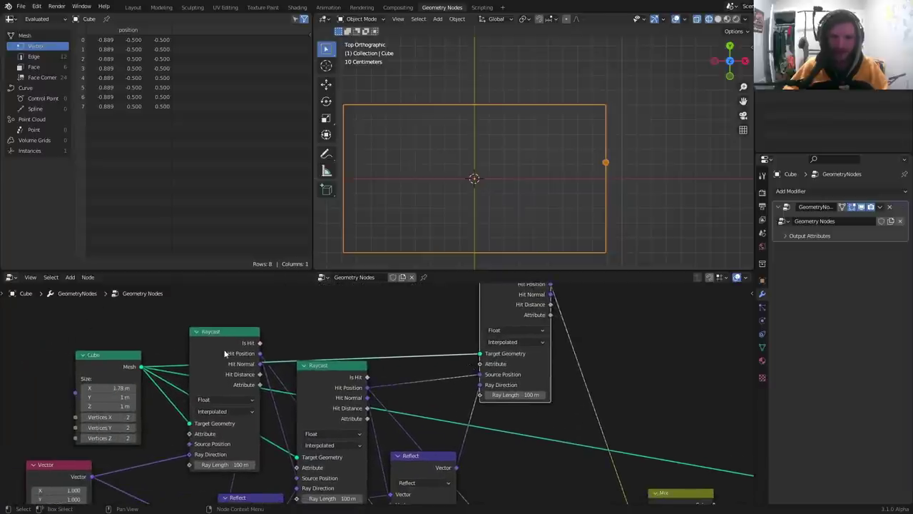
pyautogui.moveTo(123, 366); pyautogui.dragTo(88, 342)
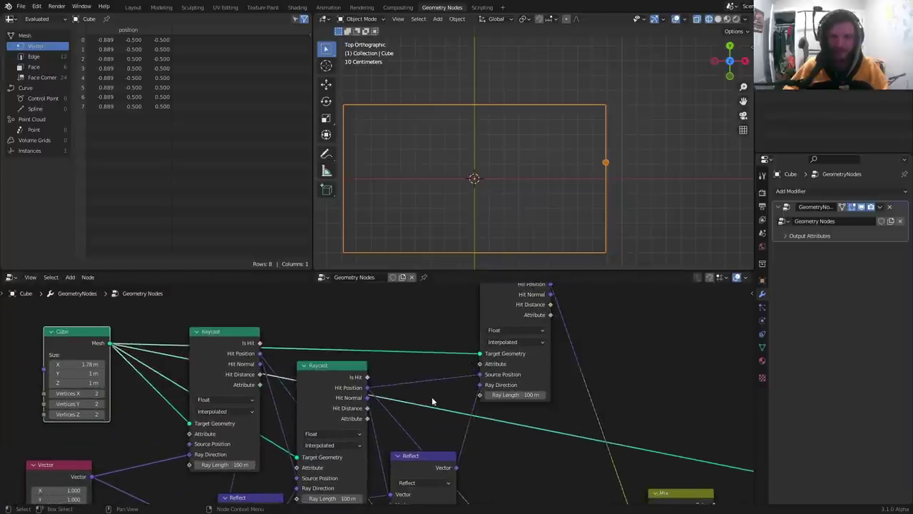
pyautogui.moveTo(557, 397); pyautogui.dragTo(441, 346, button='middle')
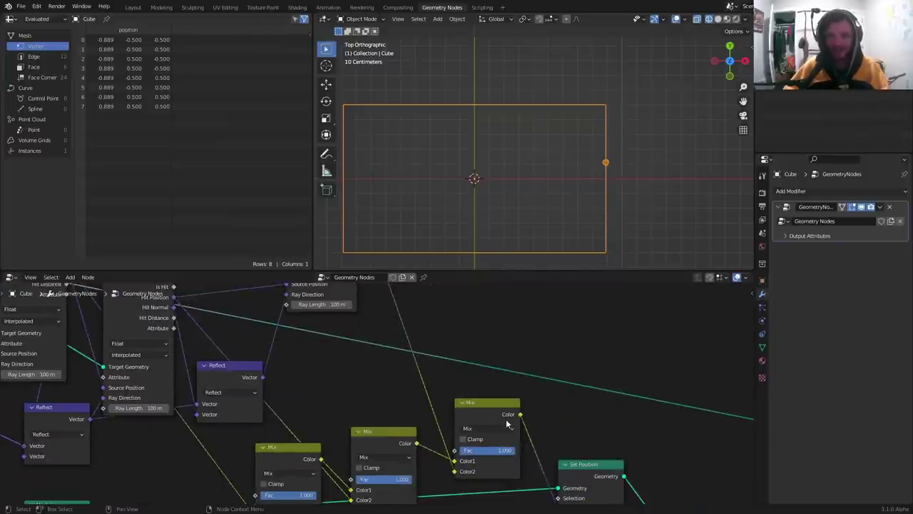
pyautogui.moveTo(497, 450); pyautogui.dragTo(516, 454)
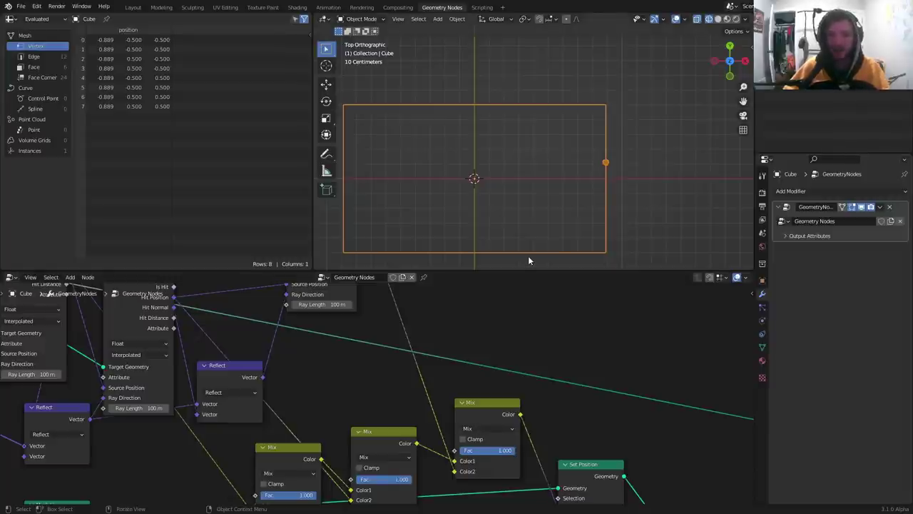
# Step: Examine up close how the sphere sits on the box's right wall and which way it should bounce
pyautogui.scroll(5, 610, 166)
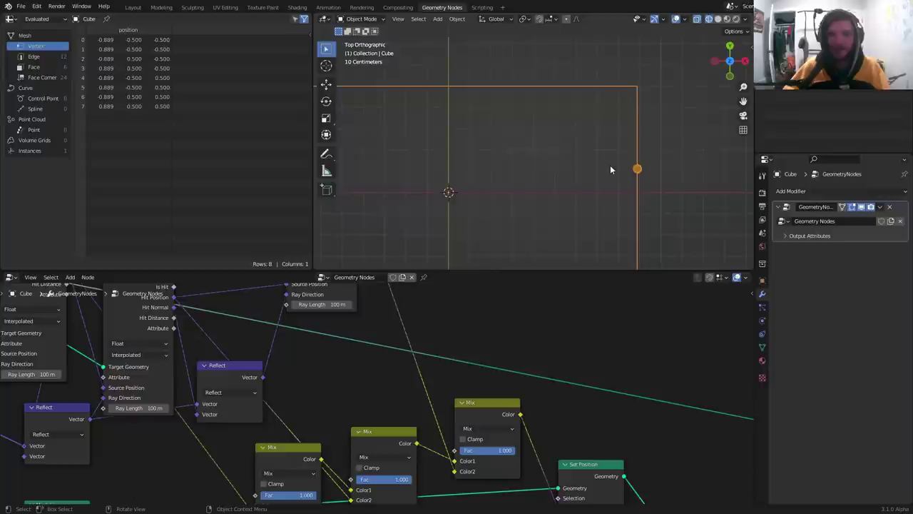
pyautogui.keyDown('shift'); pyautogui.moveTo(632, 183); pyautogui.dragTo(478, 155, button='middle'); pyautogui.keyUp('shift')
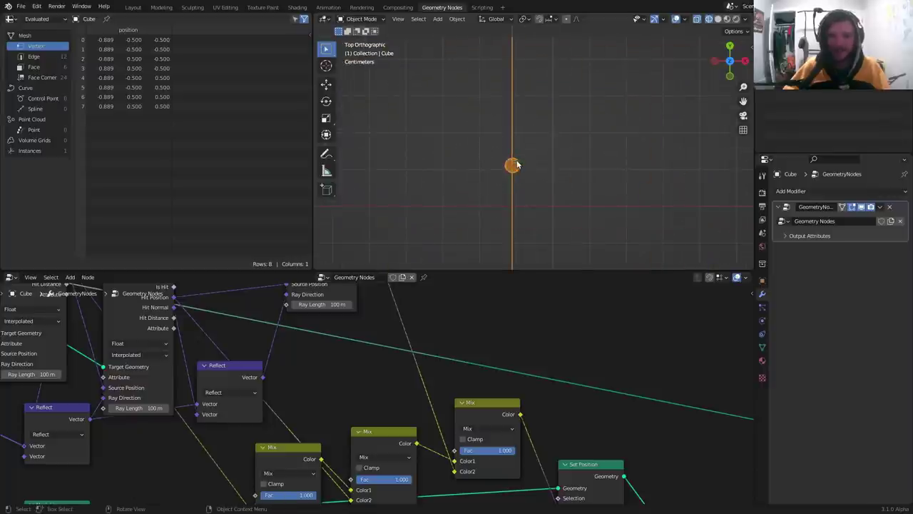
pyautogui.scroll(-5, 515, 166)
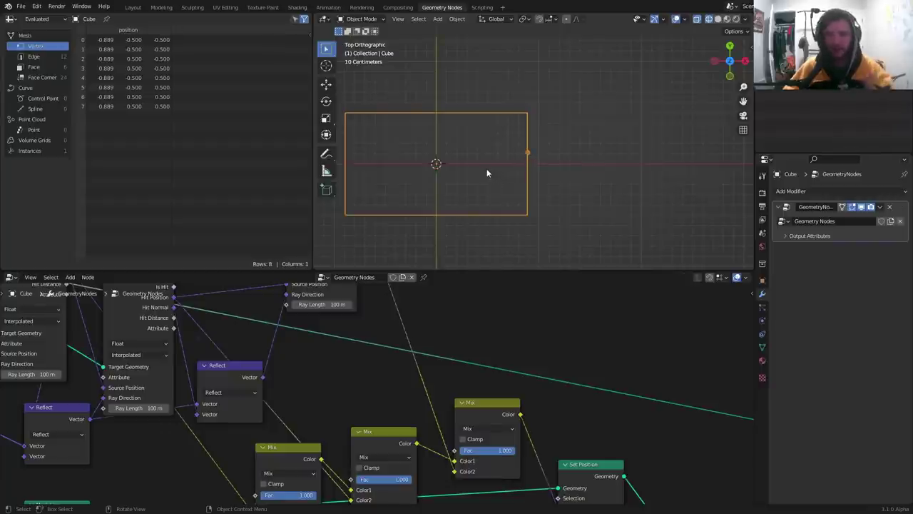
pyautogui.scroll(11, 545, 162)
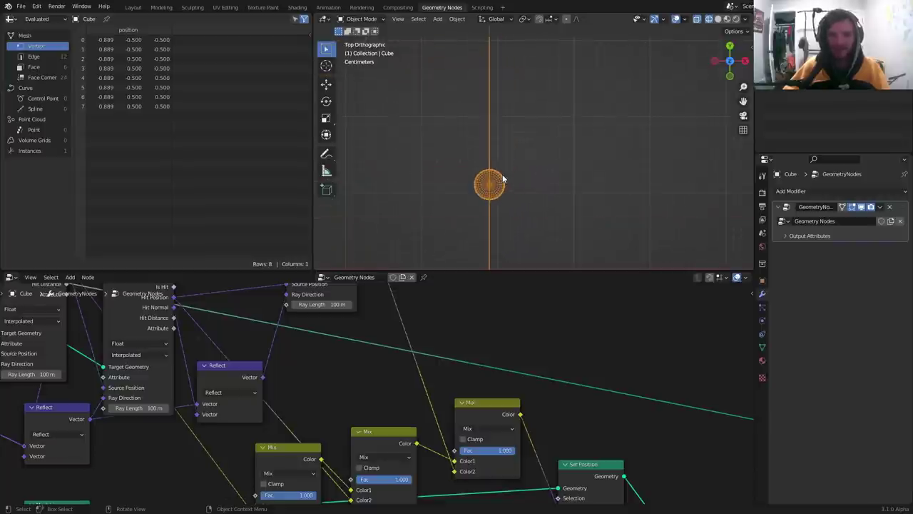
pyautogui.moveTo(494, 184); pyautogui.dragTo(419, 243)
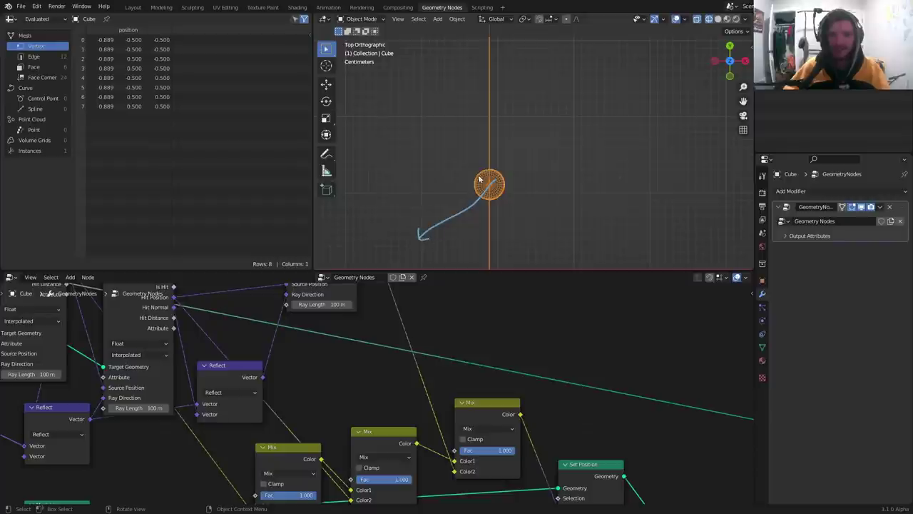
pyautogui.moveTo(489, 172); pyautogui.dragTo(489, 201)
pyautogui.hotkey('ctrl', 'z')
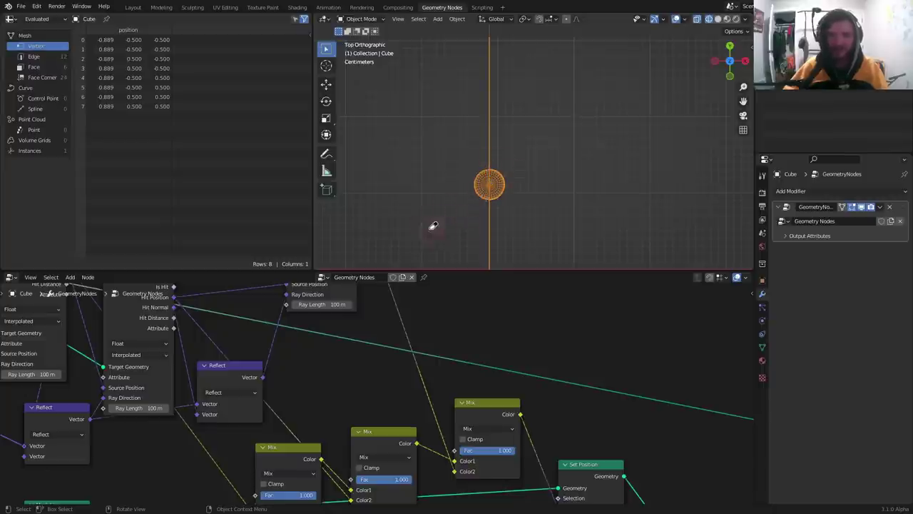
pyautogui.moveTo(492, 183); pyautogui.dragTo(434, 225)
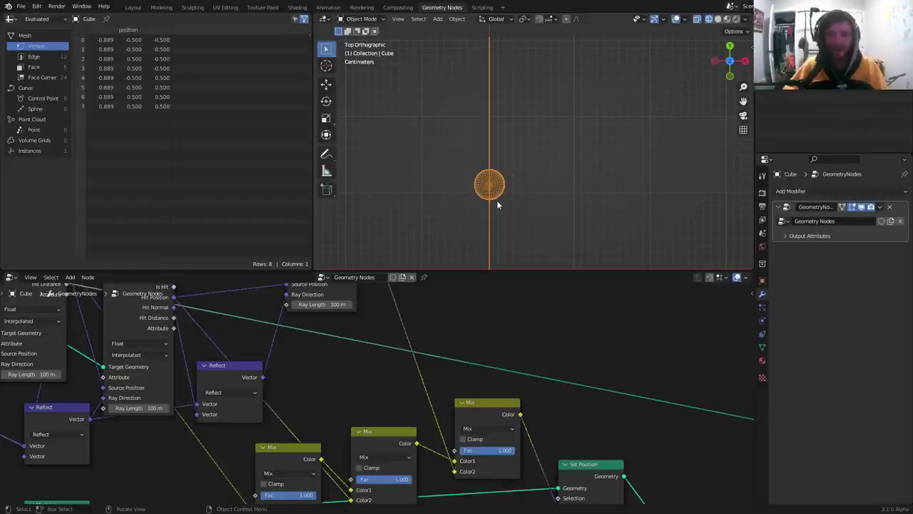
pyautogui.scroll(-5, 497, 201)
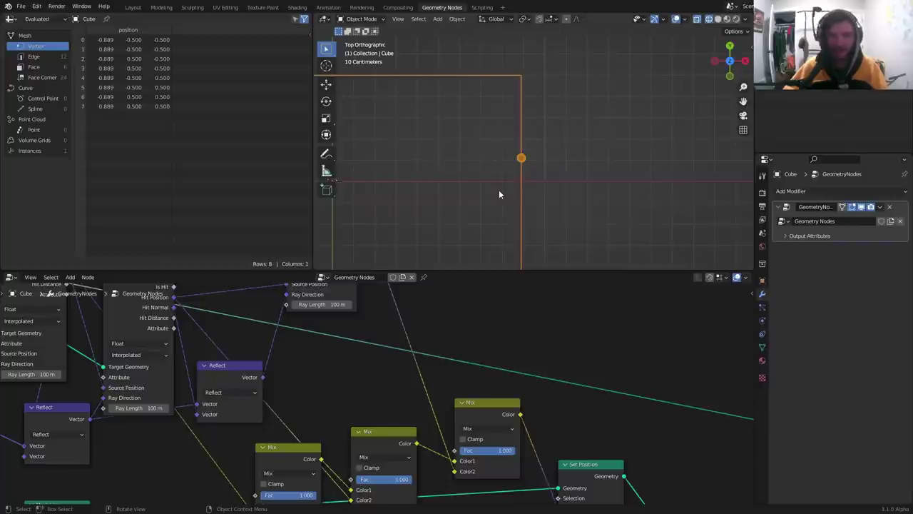
pyautogui.scroll(-5, 318, 430)
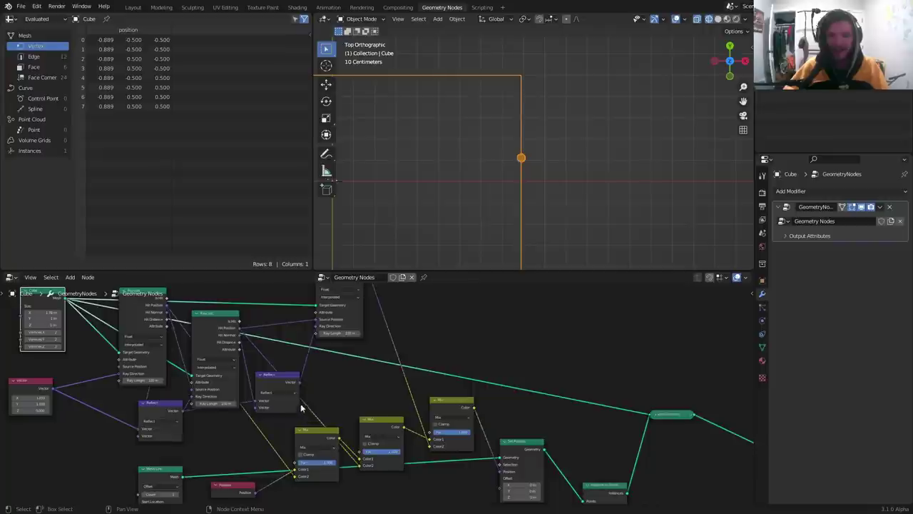
# Step: Move the second Raycast up beside the first one and the third Raycast slightly right and down
pyautogui.moveTo(265, 363); pyautogui.dragTo(354, 411, button='middle')
pyautogui.click(309, 383)
pyautogui.moveTo(309, 383); pyautogui.dragTo(285, 333)
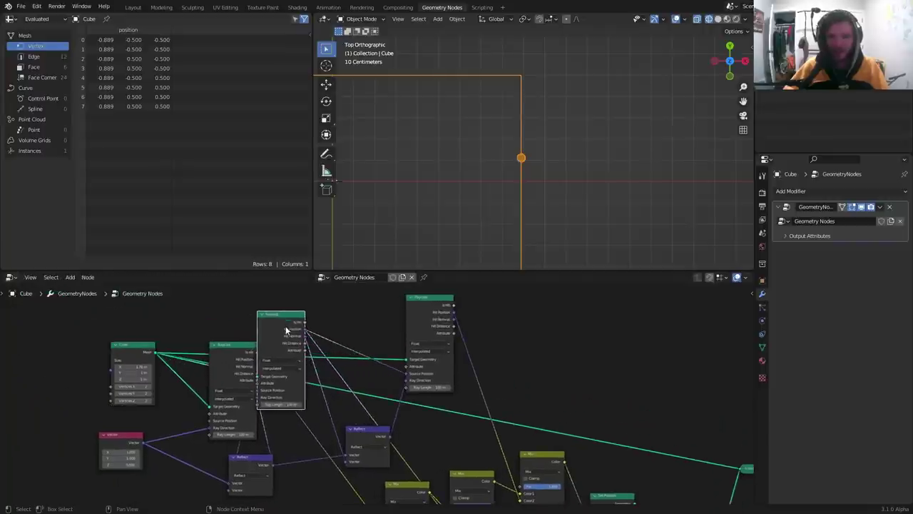
pyautogui.scroll(2, 405, 370)
pyautogui.scroll(1, 425, 357)
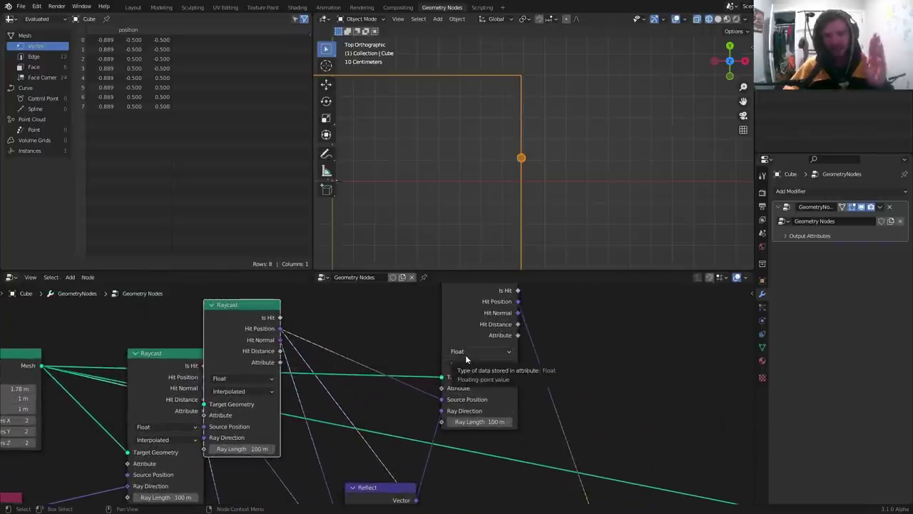
pyautogui.moveTo(462, 320); pyautogui.dragTo(490, 333)
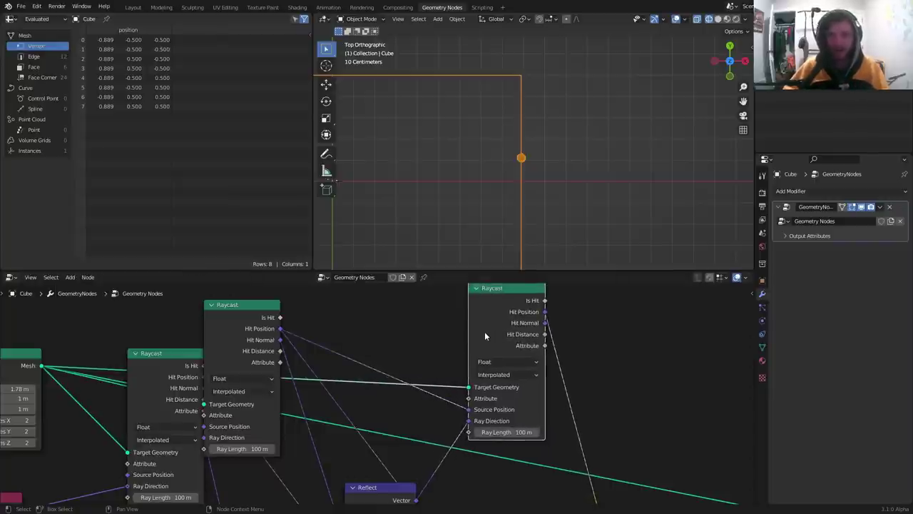
# Step: Move the second Raycast slightly right and add a Vector Math node above the gap between the second and third Raycasts
pyautogui.scroll(-3, 362, 357)
pyautogui.moveTo(279, 335); pyautogui.dragTo(291, 336)
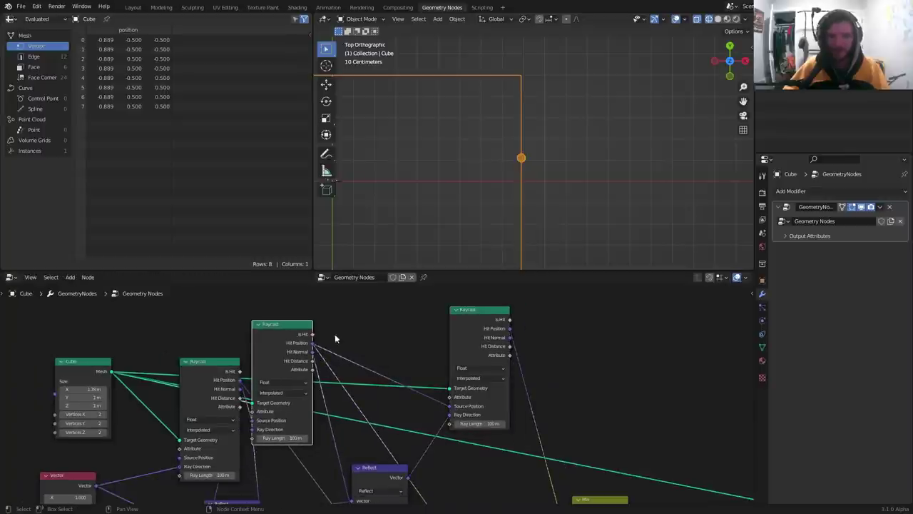
pyautogui.scroll(1, 334, 334)
pyautogui.hotkey('shift', 'a')
pyautogui.write('vec')
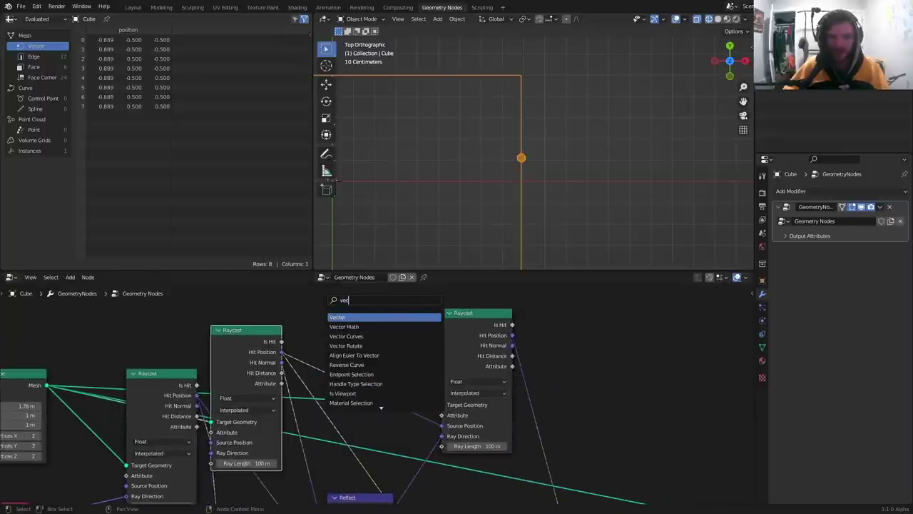
pyautogui.click(349, 326)
pyautogui.click(355, 297)
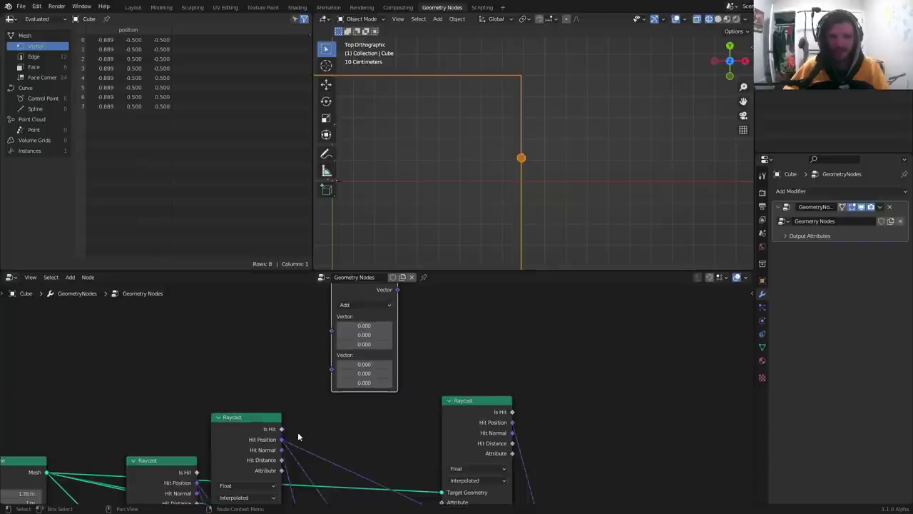
# Step: Set the Vector Math node to Subtract the first Raycast's Hit Position from the second's, and place it above the second Raycast
pyautogui.moveTo(282, 435); pyautogui.dragTo(331, 329)
pyautogui.click(358, 305)
pyautogui.click(353, 325)
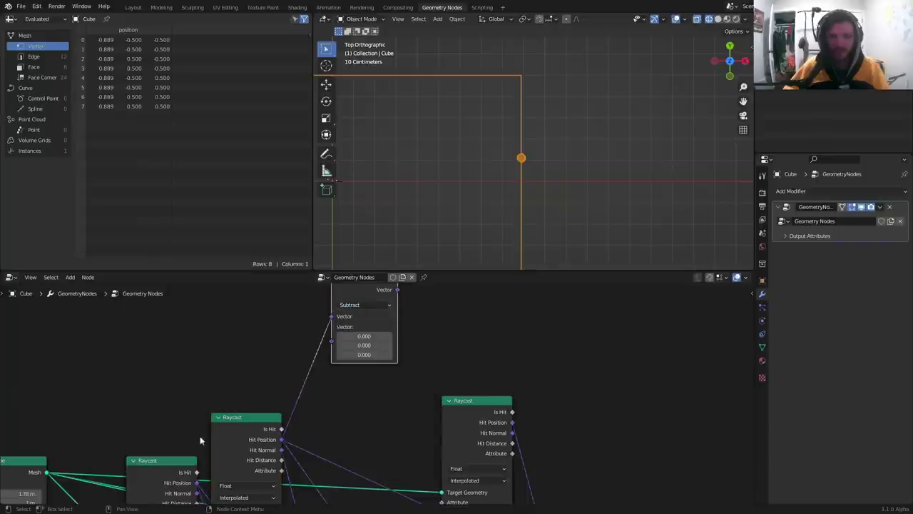
pyautogui.moveTo(167, 465); pyautogui.dragTo(332, 340)
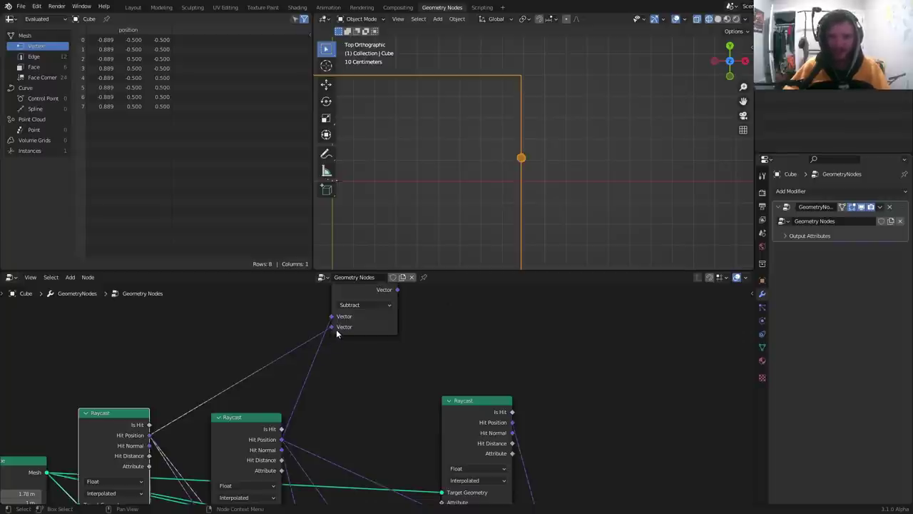
pyautogui.moveTo(336, 328); pyautogui.dragTo(267, 378)
# Step: Duplicate the Subtract node, change the copy to Scale, feed it the Subtract result and set its Scale to 0.99
pyautogui.hotkey('shift', 'd')
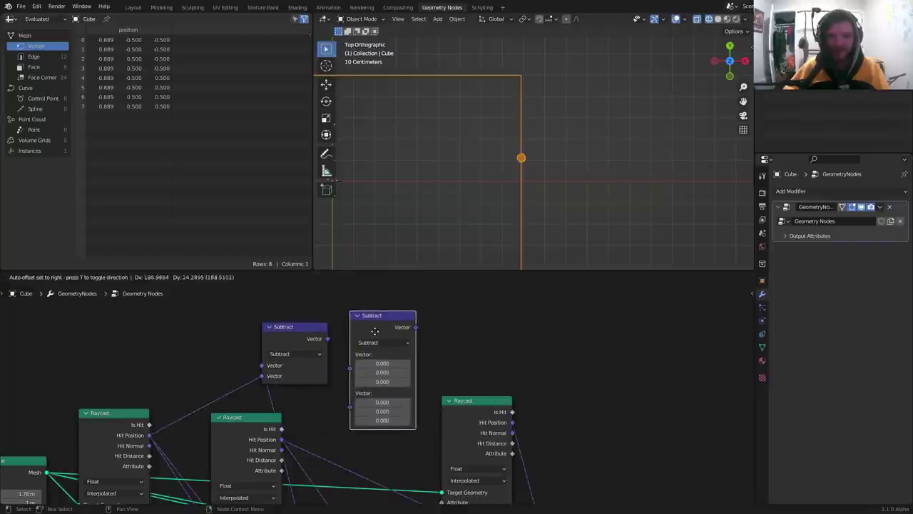
pyautogui.click(367, 326)
pyautogui.moveTo(317, 341); pyautogui.dragTo(345, 358)
pyautogui.click(378, 333)
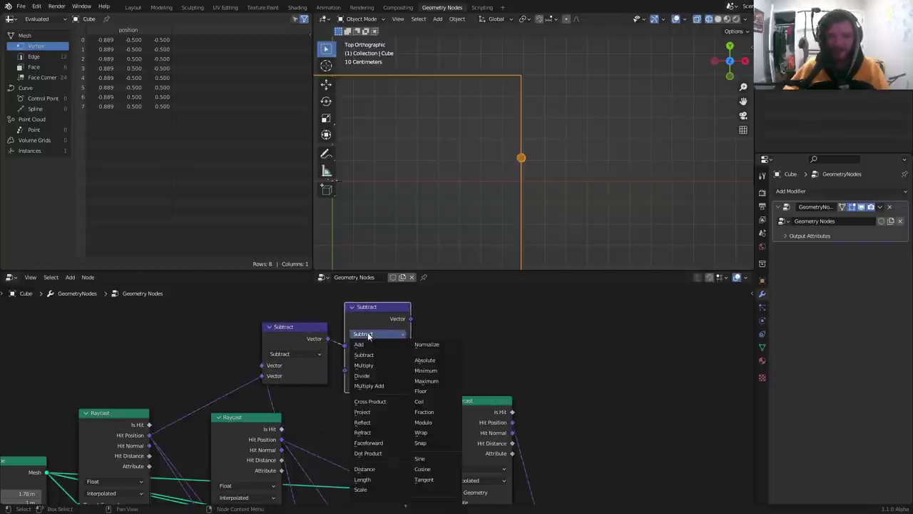
pyautogui.click(361, 490)
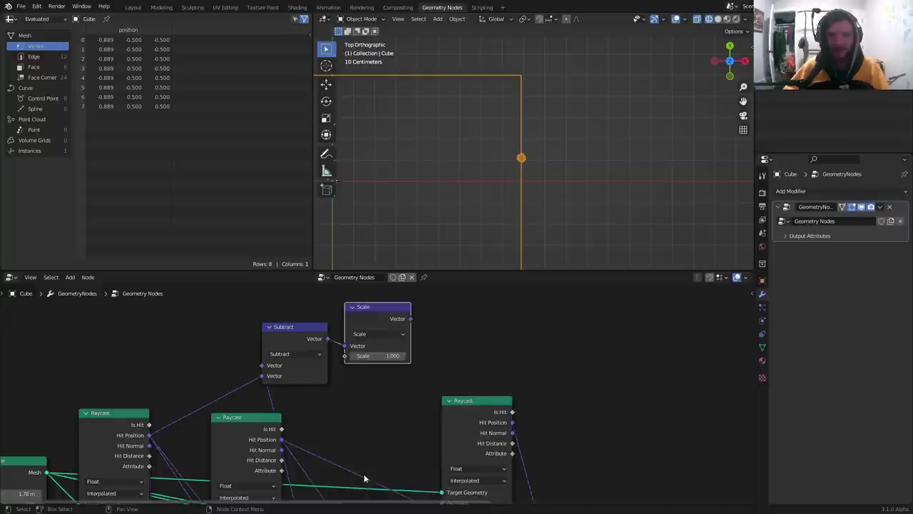
pyautogui.click(376, 356)
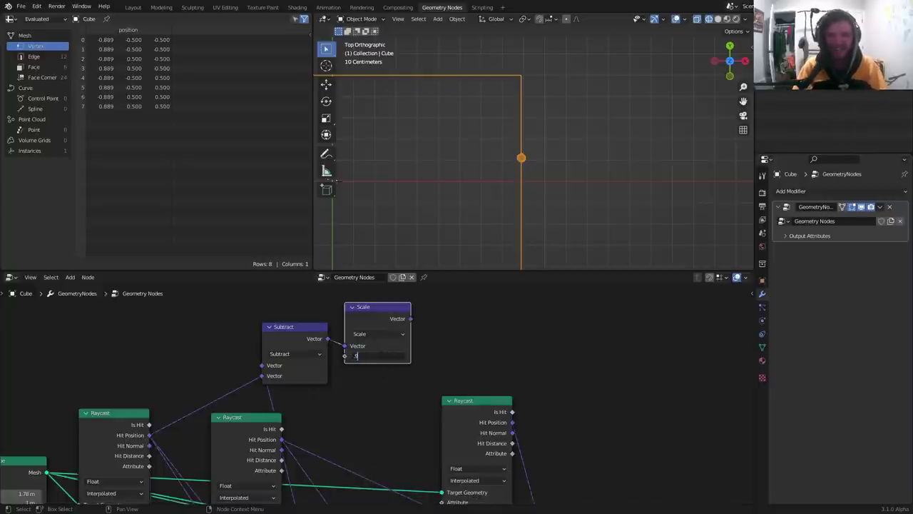
pyautogui.write('.99')
pyautogui.press('Return')
# Step: Duplicate the Scale node as an Add node that sums the Scale result and the first Raycast's Hit Position
pyautogui.click(307, 342)
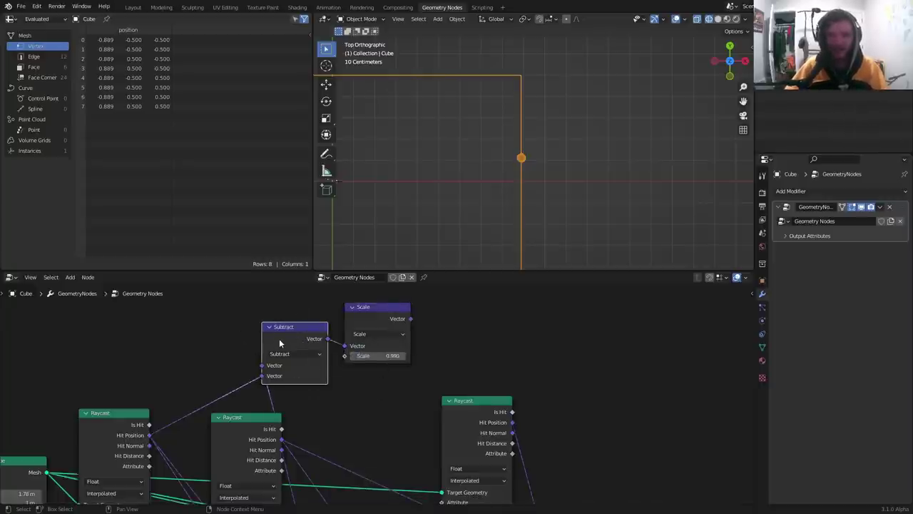
pyautogui.click(364, 318)
pyautogui.hotkey('shift', 'd')
pyautogui.click(456, 308)
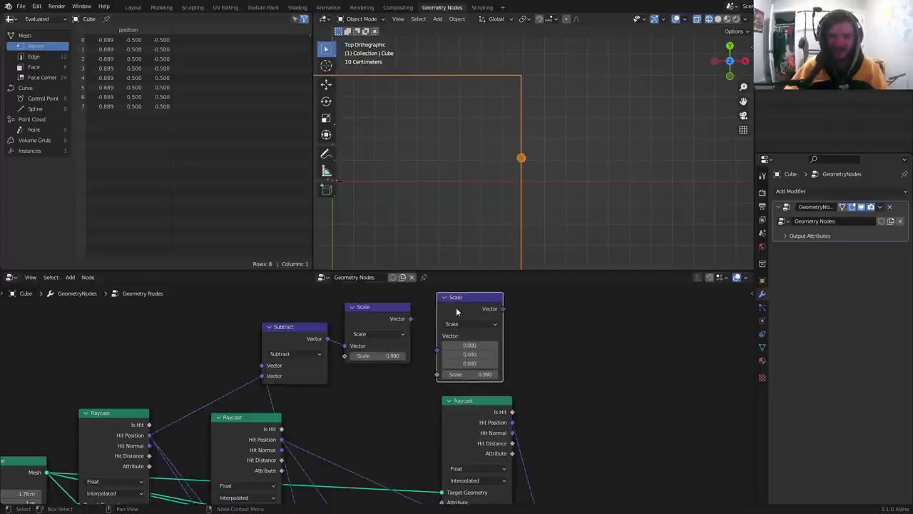
pyautogui.moveTo(410, 318); pyautogui.dragTo(463, 296)
pyautogui.click(468, 324)
pyautogui.click(453, 335)
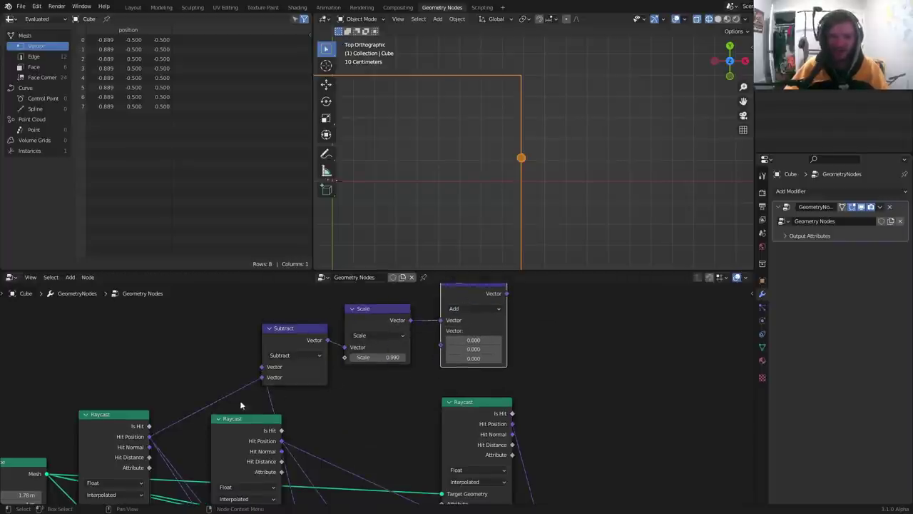
pyautogui.moveTo(149, 432); pyautogui.dragTo(440, 348)
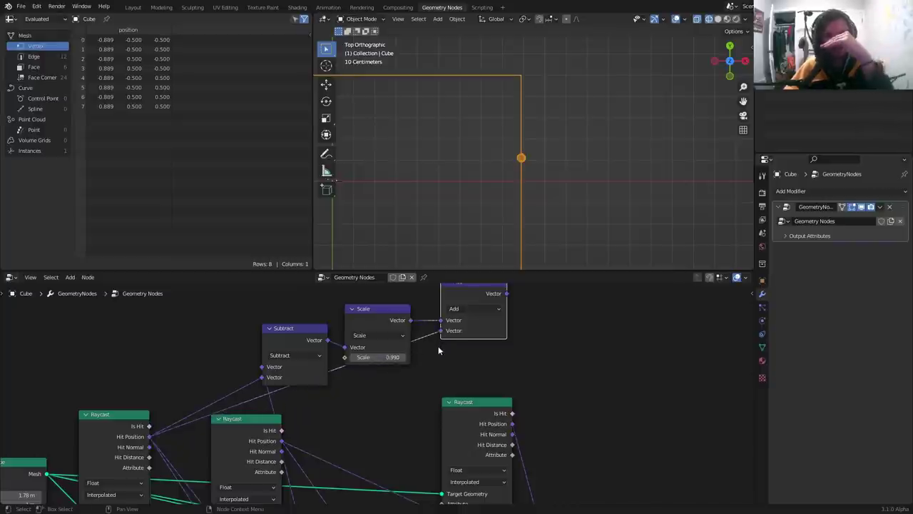
# Step: Connect the Add node's Vector output to the third Raycast's Source Position
pyautogui.scroll(-2, 438, 349)
pyautogui.moveTo(448, 330); pyautogui.dragTo(422, 481)
pyautogui.scroll(-4, 490, 248)
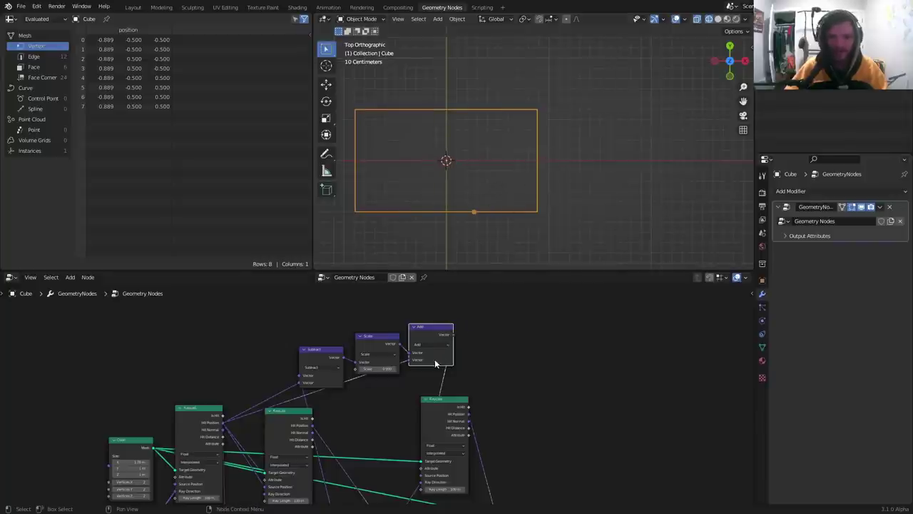
pyautogui.scroll(1, 251, 400)
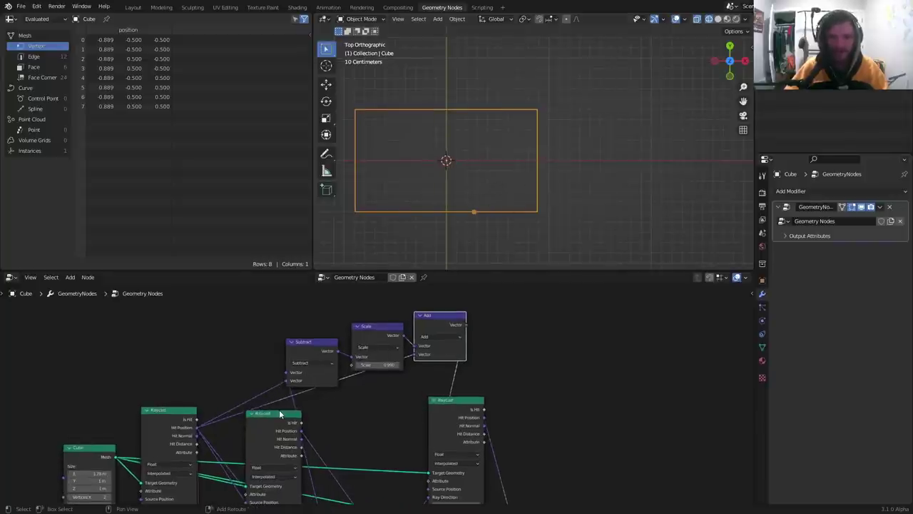
# Step: Add reroutes on the two links into Subtract and group them with the Subtract, Scale and Add nodes
pyautogui.keyDown('shift'); pyautogui.moveTo(280, 412); pyautogui.dragTo(246, 381, button='right'); pyautogui.keyUp('shift')
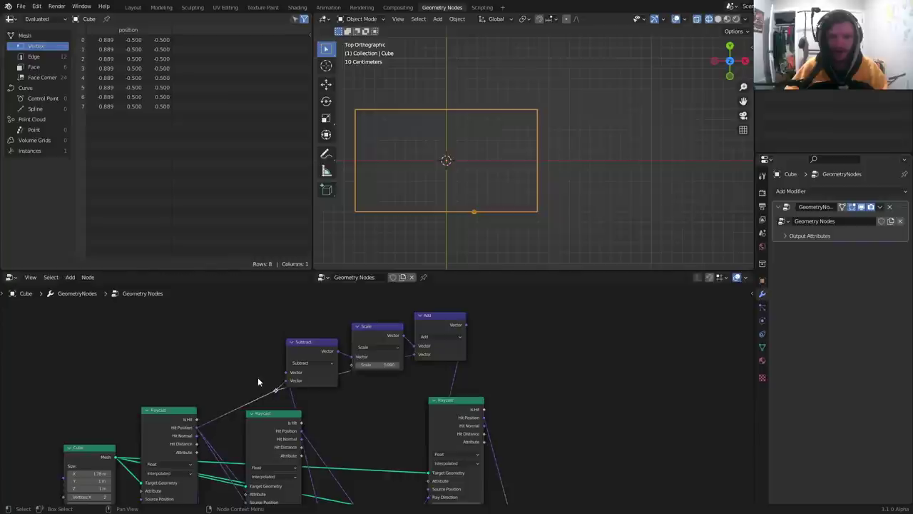
pyautogui.moveTo(258, 400); pyautogui.dragTo(397, 311)
pyautogui.keyDown('shift'); pyautogui.click(428, 335); pyautogui.keyUp('shift')
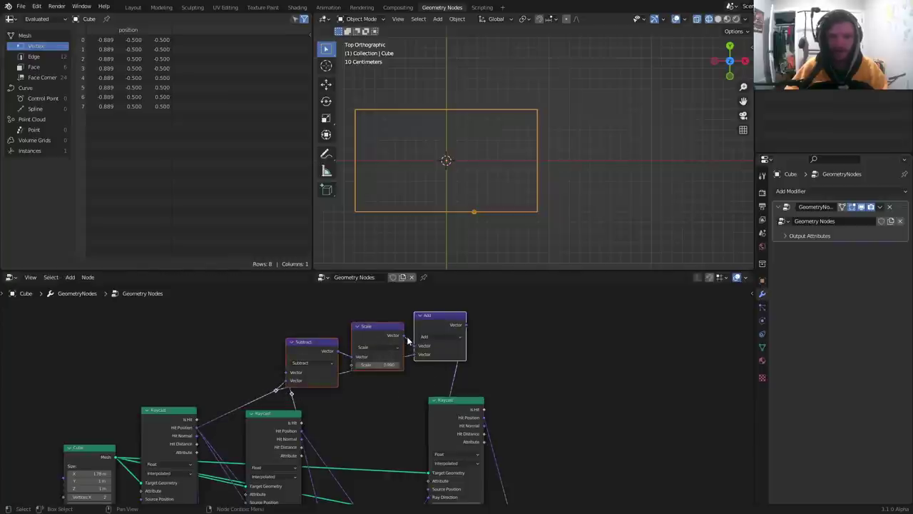
pyautogui.hotkey('ctrl', 'g')
pyautogui.press('Tab')
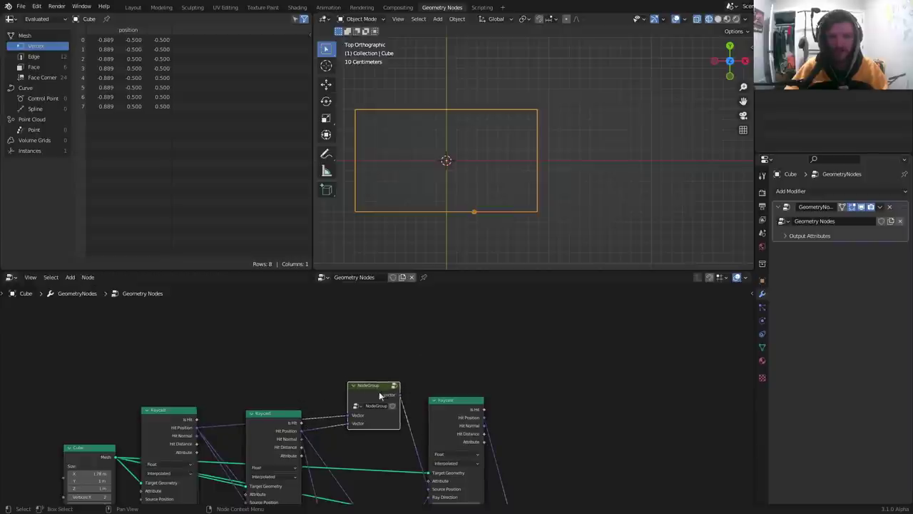
# Step: Spread out the node layout by moving the second Raycast down and shifting the Cube and first Raycast nodes left
pyautogui.moveTo(378, 391); pyautogui.dragTo(369, 350, button='middle')
pyautogui.scroll(5, 369, 350)
pyautogui.moveTo(374, 339); pyautogui.dragTo(364, 338)
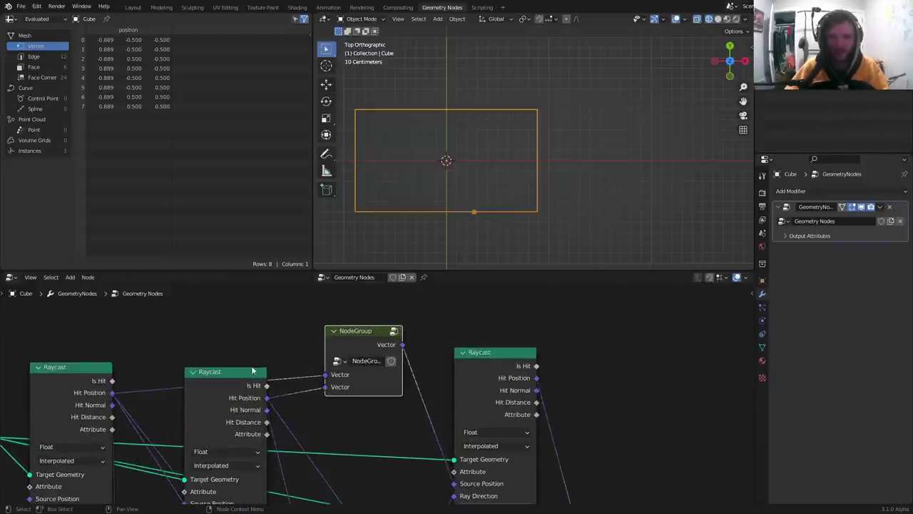
pyautogui.moveTo(225, 372); pyautogui.dragTo(211, 404)
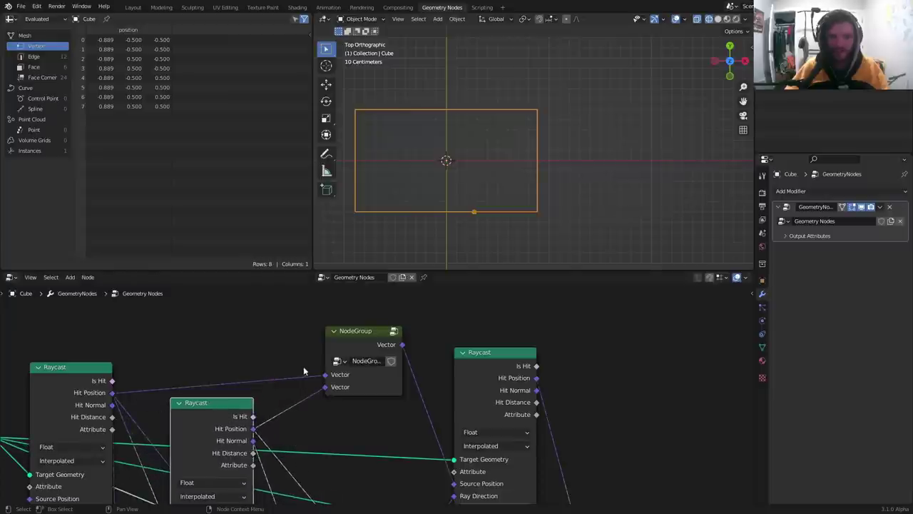
pyautogui.moveTo(377, 407); pyautogui.dragTo(336, 310, button='middle')
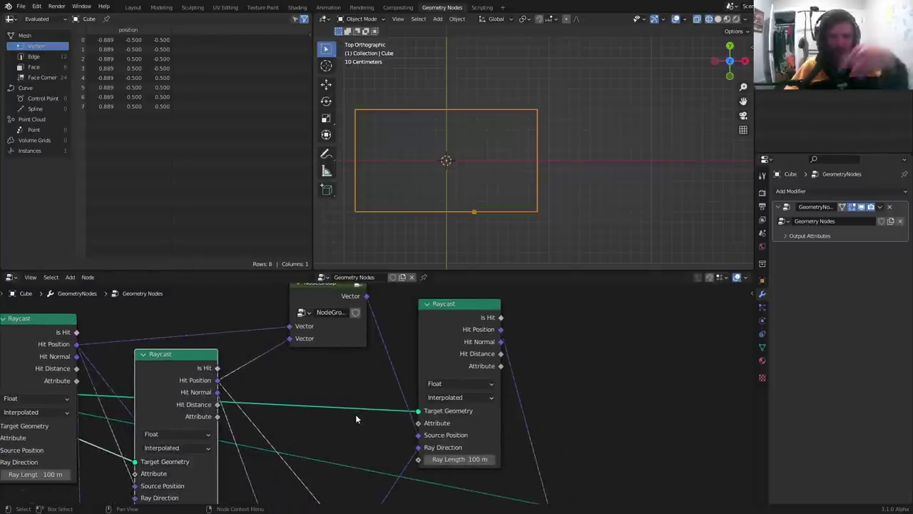
pyautogui.scroll(-6, 354, 413)
pyautogui.moveTo(350, 344); pyautogui.dragTo(521, 316, button='middle')
pyautogui.moveTo(182, 397); pyautogui.dragTo(378, 327)
pyautogui.press('g')
pyautogui.click(293, 314)
pyautogui.click(353, 307)
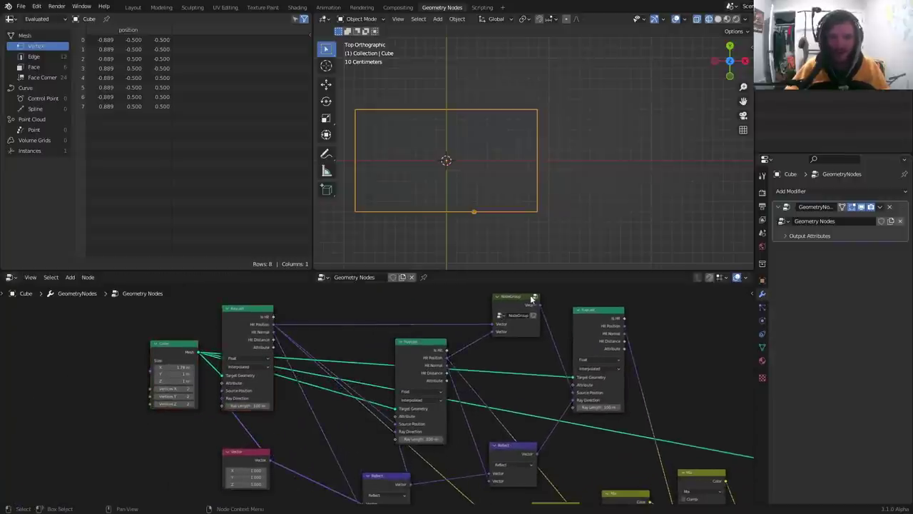
# Step: Duplicate the NodeGroup and place the copy above and right of the first Raycast
pyautogui.moveTo(533, 298); pyautogui.dragTo(525, 338, button='middle')
pyautogui.click(501, 336)
pyautogui.hotkey('shift', 'd')
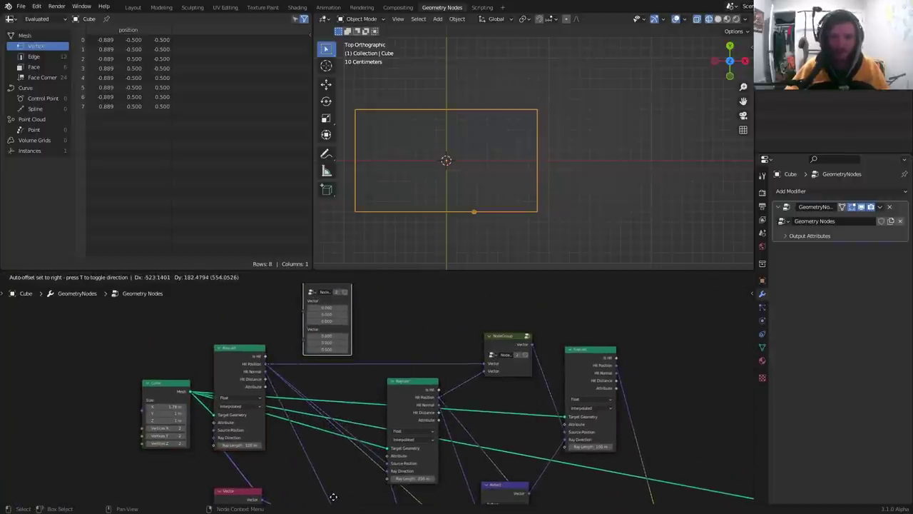
pyautogui.click(332, 498)
pyautogui.scroll(5, 306, 397)
pyautogui.moveTo(261, 357); pyautogui.dragTo(264, 367, button='middle')
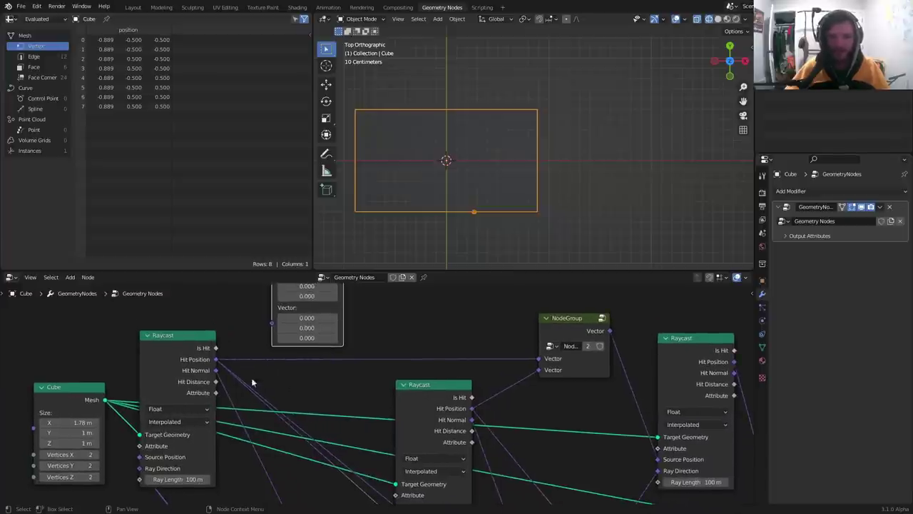
# Step: Add a Position node above the first Raycast and connect it to the duplicated NodeGroup's first Vector input
pyautogui.scroll(-3, 252, 383)
pyautogui.hotkey('shift', 'a')
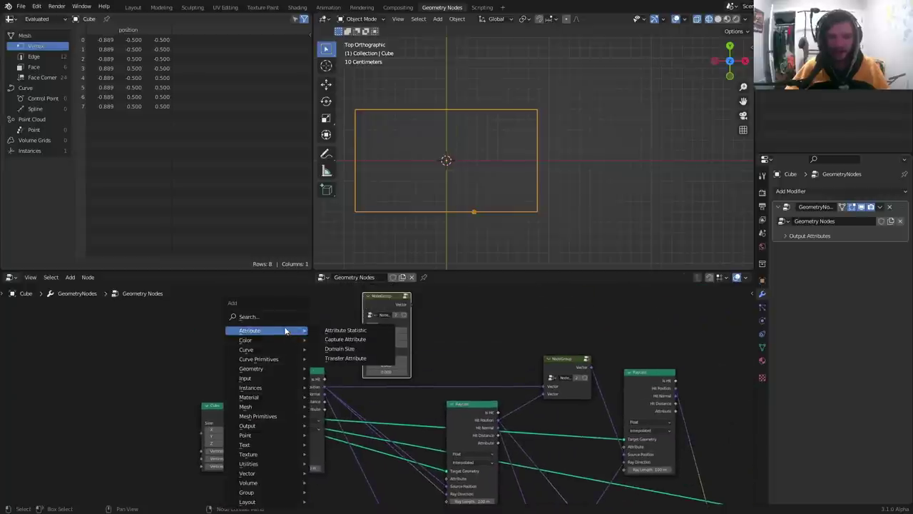
pyautogui.click(283, 316)
pyautogui.write('po')
pyautogui.click(306, 336)
pyautogui.click(273, 328)
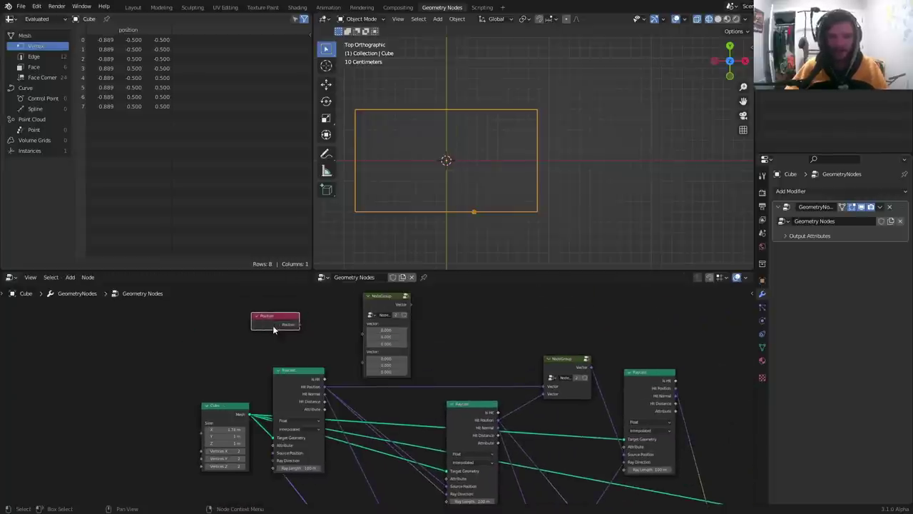
pyautogui.moveTo(300, 324); pyautogui.dragTo(363, 323)
# Step: Connect the first Raycast's Hit Position to the duplicated NodeGroup's second Vector and the group's output to the second Raycast's Source Position
pyautogui.scroll(2, 343, 359)
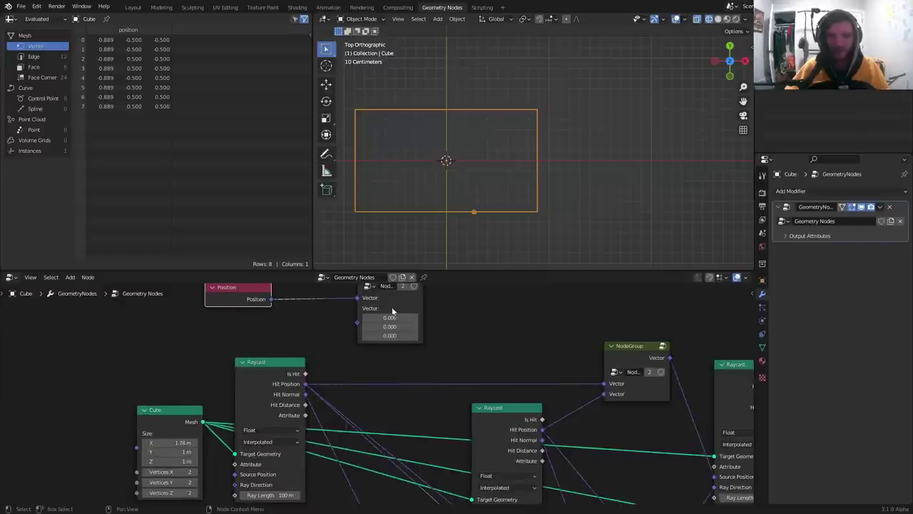
pyautogui.scroll(-2, 390, 329)
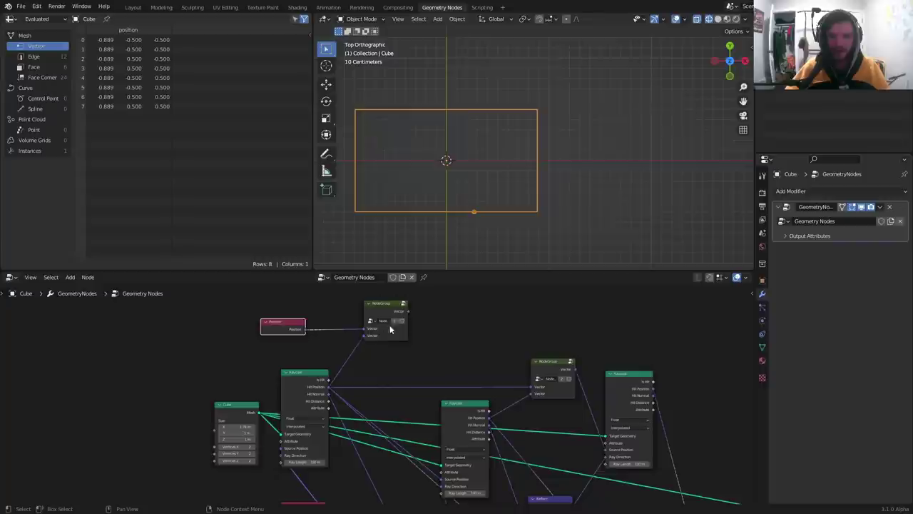
pyautogui.moveTo(405, 312); pyautogui.dragTo(443, 485)
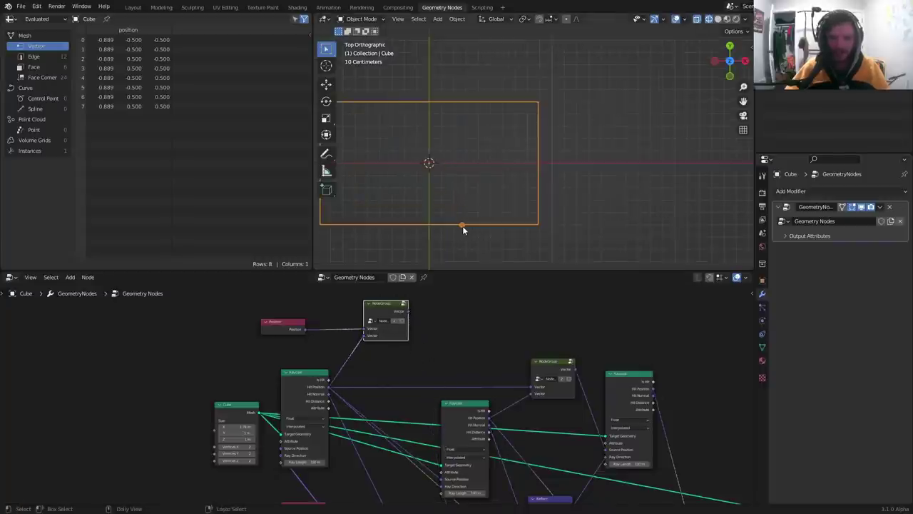
# Step: Preview the sphere's path by resetting all three Mix Fac values to 0.000 and sweeping each back up to 1.000
pyautogui.moveTo(520, 423); pyautogui.dragTo(338, 304, button='middle')
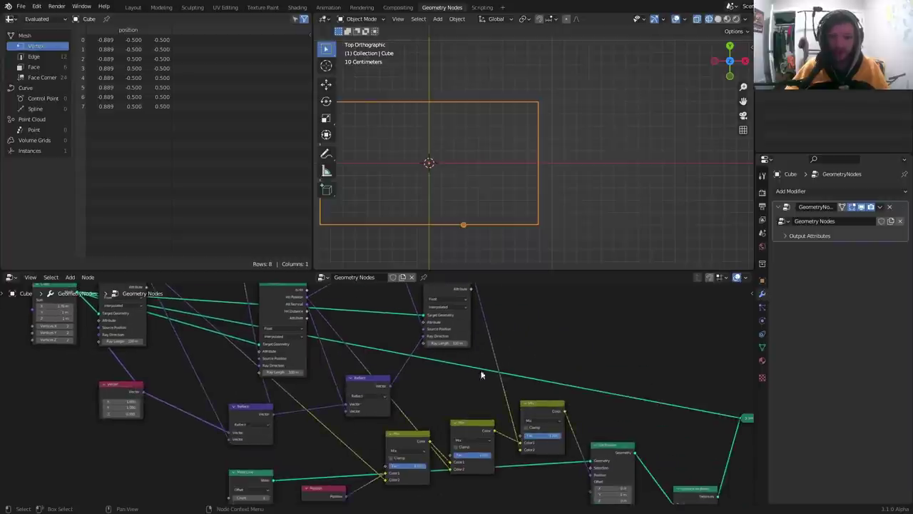
pyautogui.moveTo(550, 439); pyautogui.dragTo(387, 468)
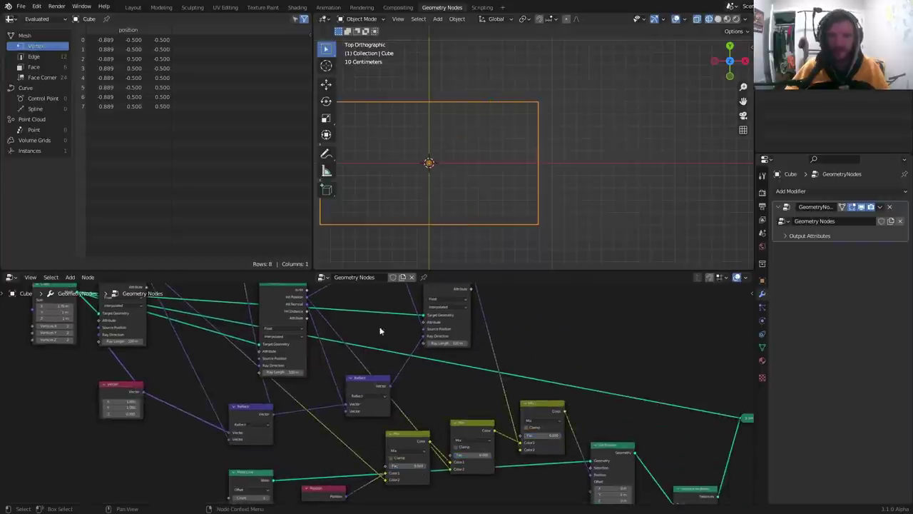
pyautogui.keyDown('shift'); pyautogui.moveTo(431, 164); pyautogui.dragTo(480, 147, button='middle'); pyautogui.keyUp('shift')
pyautogui.scroll(2, 477, 148)
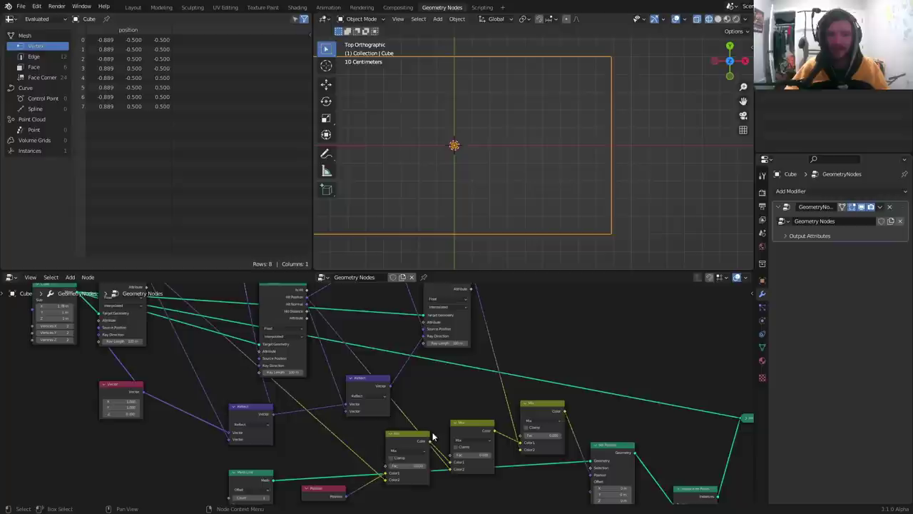
pyautogui.moveTo(406, 465); pyautogui.dragTo(488, 455)
pyautogui.moveTo(532, 435); pyautogui.dragTo(562, 435)
# Step: Move the Vector node left with its links passing through a reroute, and set its Y component to 0
pyautogui.moveTo(187, 415); pyautogui.dragTo(373, 404, button='middle')
pyautogui.moveTo(312, 387); pyautogui.dragTo(249, 430)
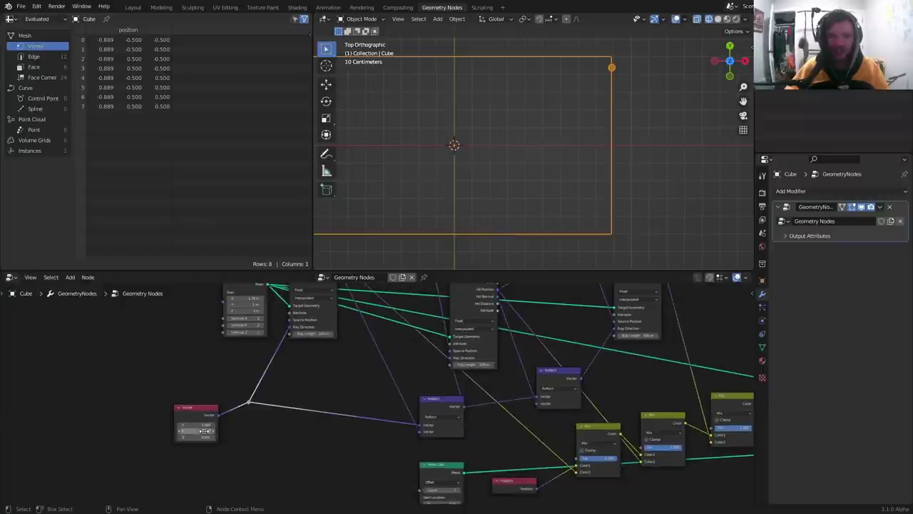
pyautogui.click(205, 431)
pyautogui.write('0')
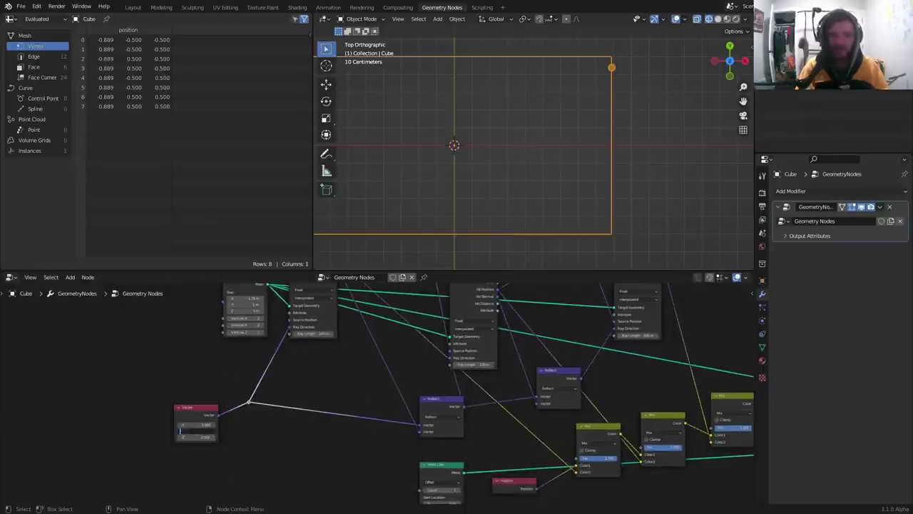
pyautogui.press('Return')
pyautogui.moveTo(663, 409); pyautogui.dragTo(482, 402, button='middle')
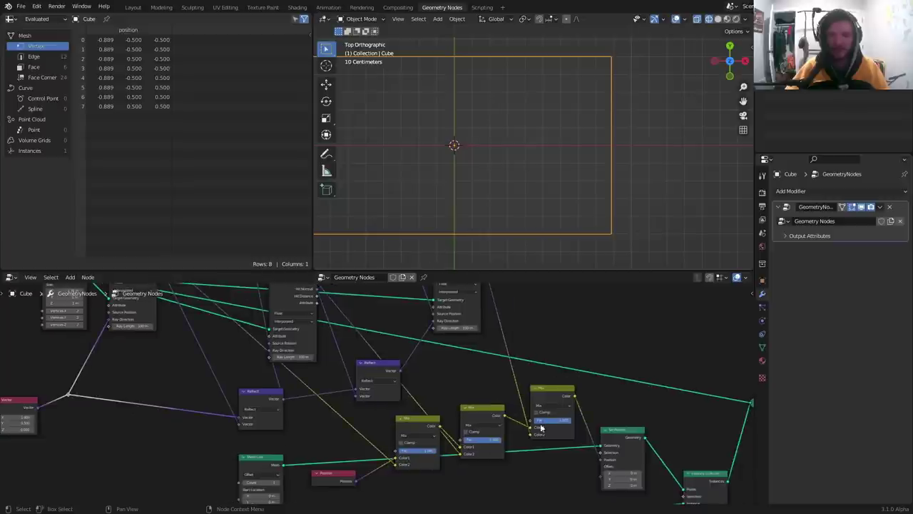
# Step: Reset all three Mix Fac values to 0.000 and annotate two direction arrows starting from the sphere at the origin
pyautogui.moveTo(541, 427); pyautogui.dragTo(407, 452)
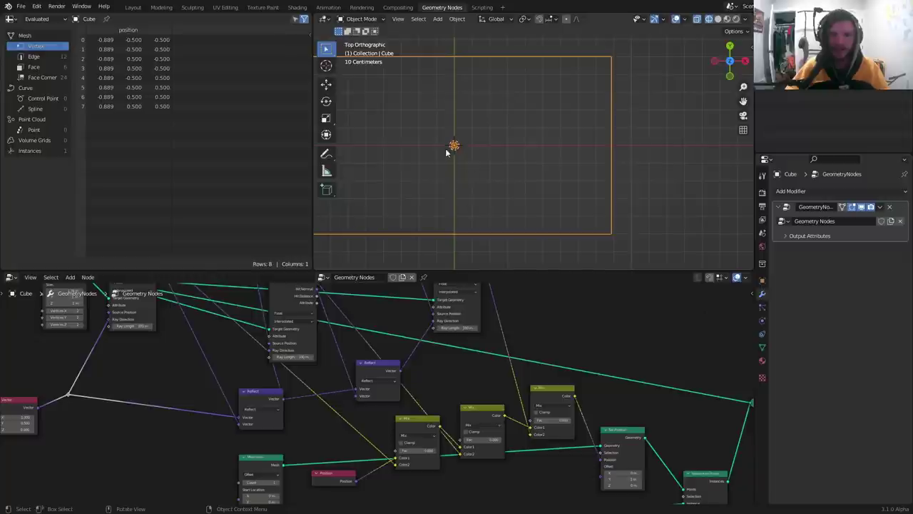
pyautogui.moveTo(454, 146); pyautogui.dragTo(518, 89)
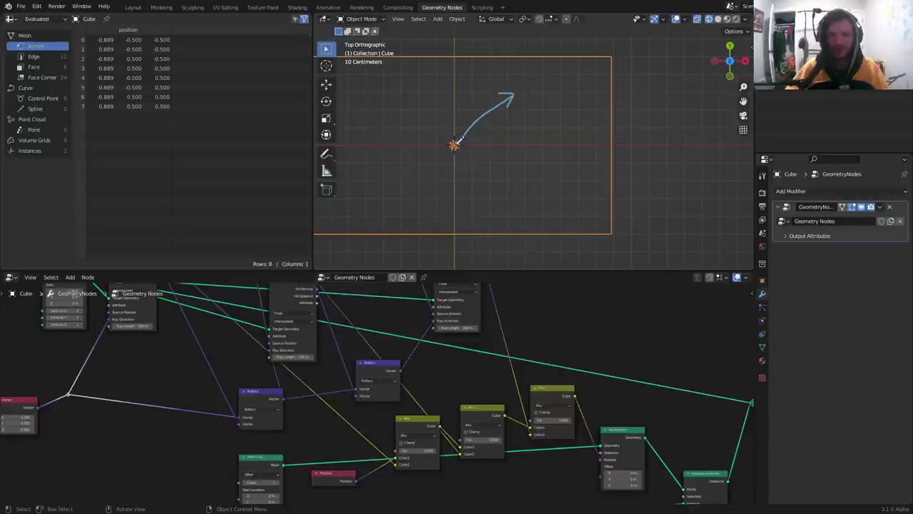
pyautogui.moveTo(455, 143); pyautogui.dragTo(520, 124)
# Step: Preview the sphere's bounces by raising the three Mix Fac values in sequence to 1.000
pyautogui.moveTo(416, 450); pyautogui.dragTo(496, 438)
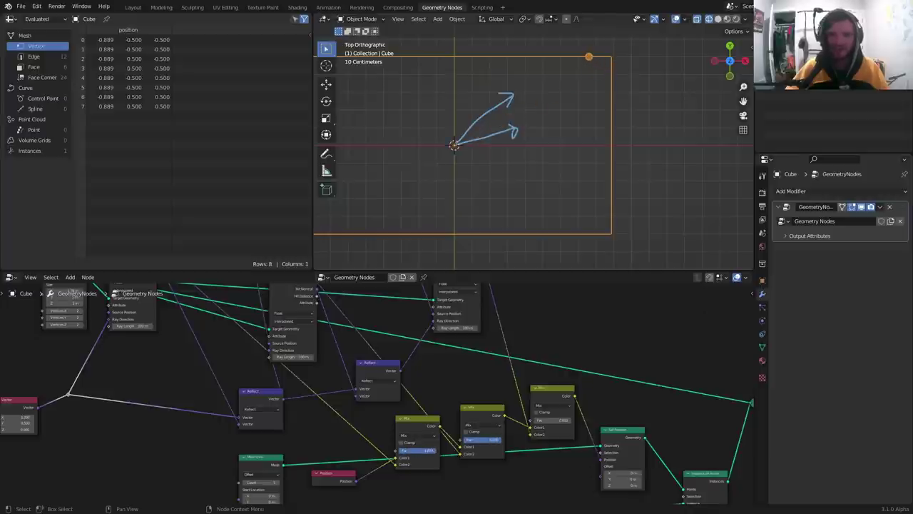
pyautogui.moveTo(540, 421); pyautogui.dragTo(571, 420)
pyautogui.scroll(-3, 471, 159)
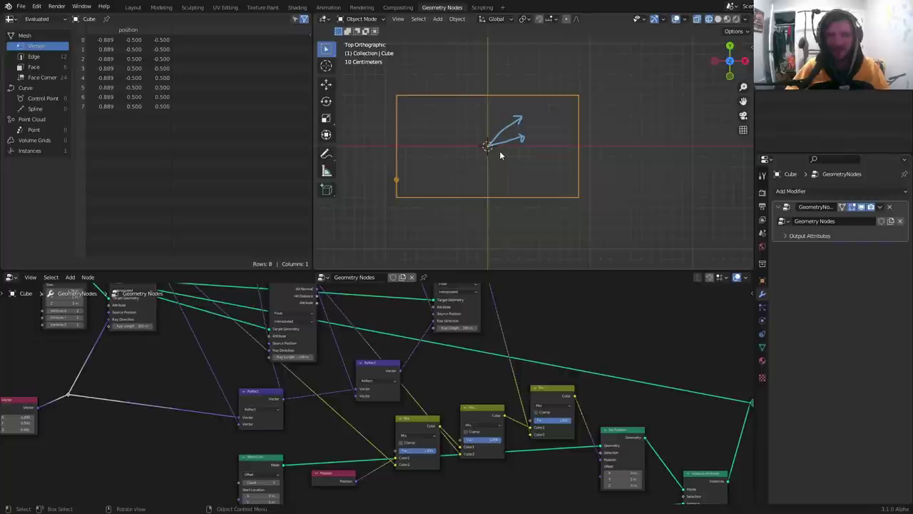
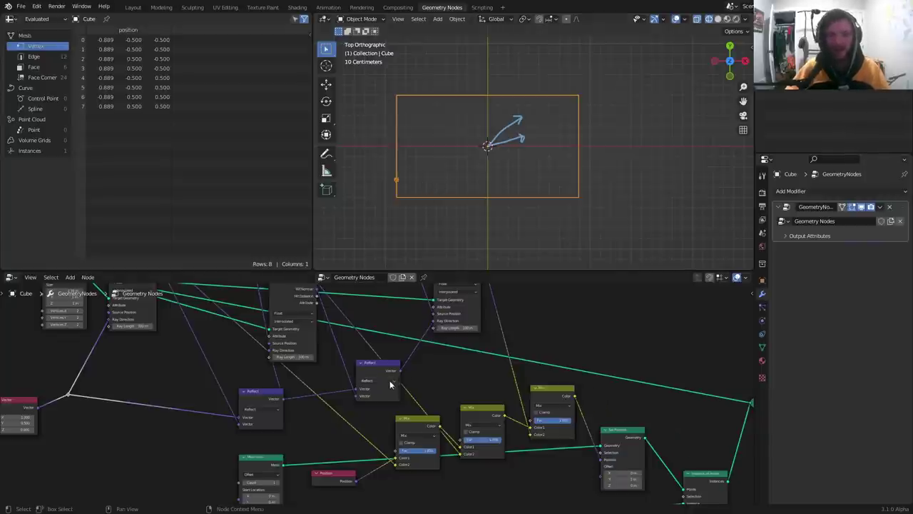
# Step: Line up the three Raycast nodes side by side near the Cube node, with the second NodeGroup beside the first above them
pyautogui.press('Home')
pyautogui.moveTo(240, 341); pyautogui.dragTo(245, 365)
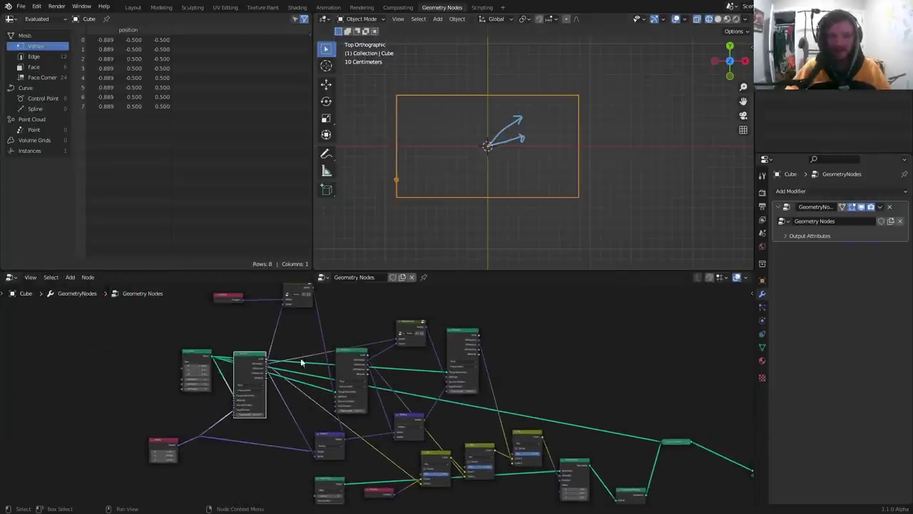
pyautogui.scroll(3, 318, 360)
pyautogui.moveTo(338, 350); pyautogui.dragTo(261, 348)
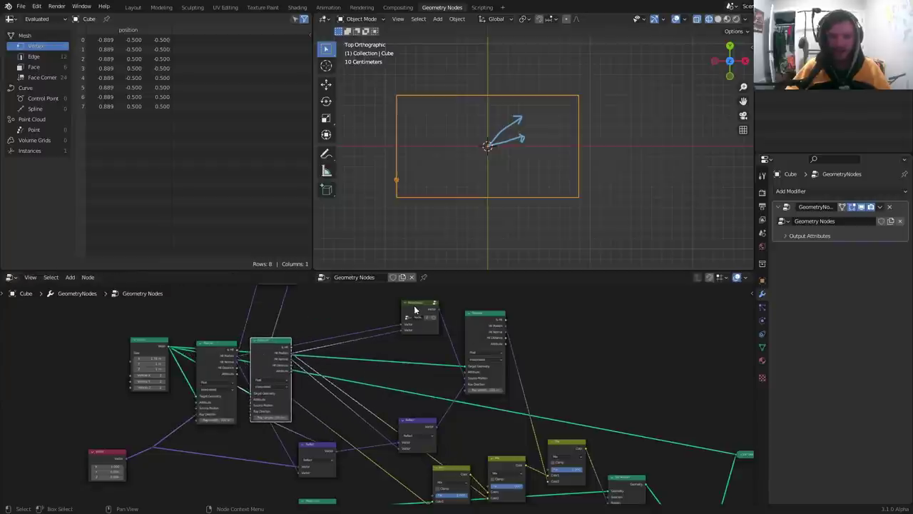
pyautogui.moveTo(415, 310); pyautogui.dragTo(410, 363, button='middle')
pyautogui.moveTo(410, 363); pyautogui.dragTo(309, 309)
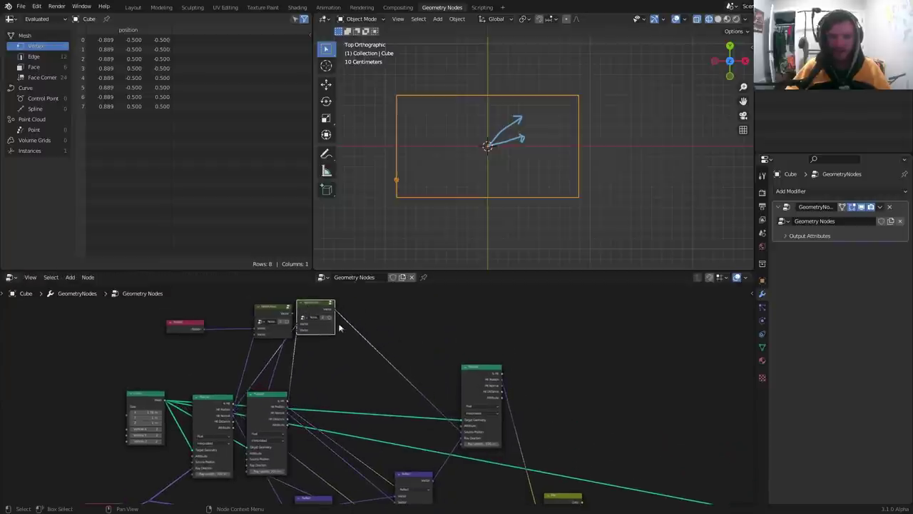
pyautogui.moveTo(477, 378); pyautogui.dragTo(342, 409)
pyautogui.moveTo(342, 409); pyautogui.dragTo(372, 295, button='middle')
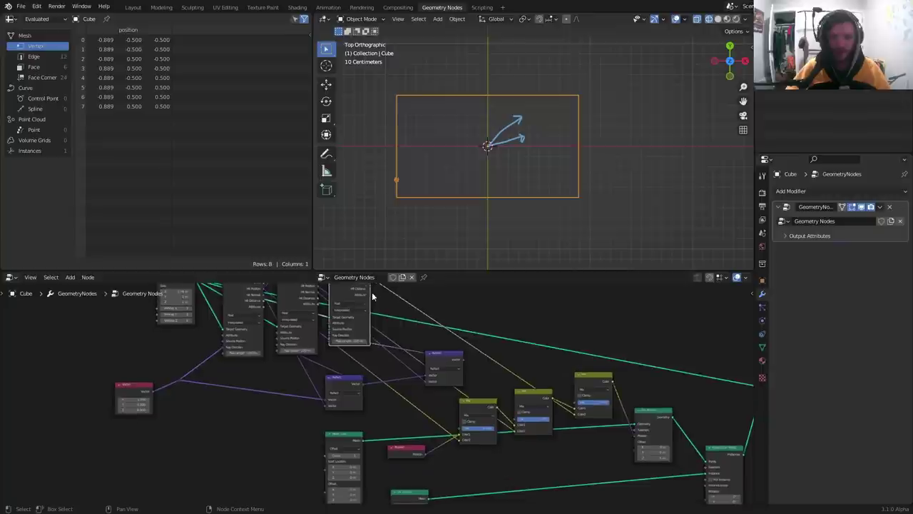
# Step: Move the two Reflect nodes side by side beneath the Raycast nodes
pyautogui.moveTo(331, 386); pyautogui.dragTo(232, 378)
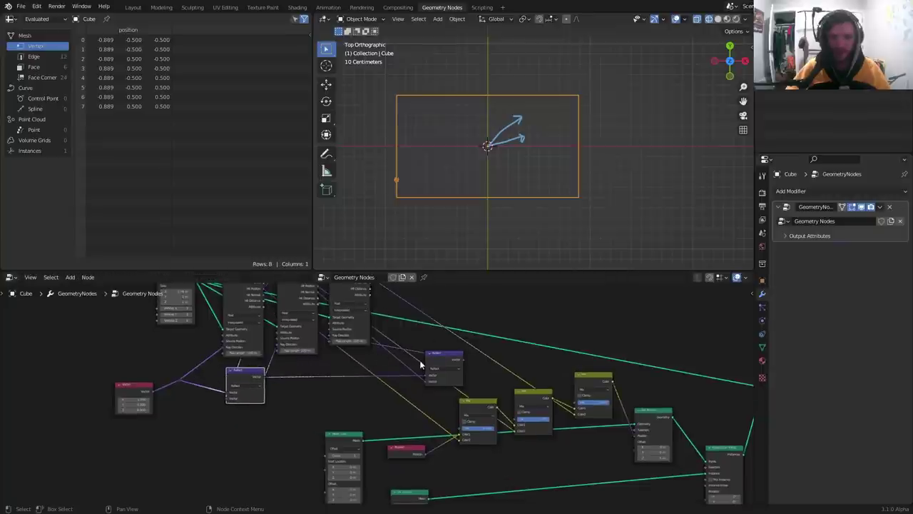
pyautogui.moveTo(436, 365); pyautogui.dragTo(318, 379)
pyautogui.scroll(-2, 404, 398)
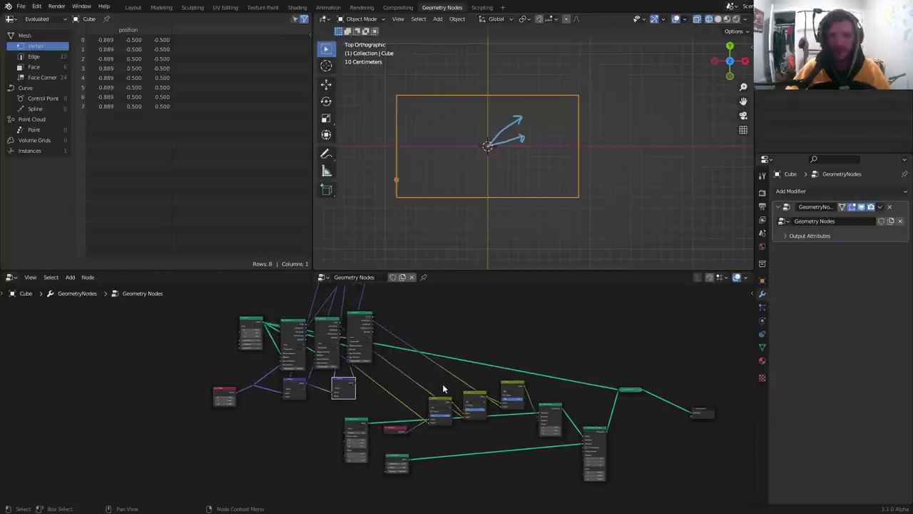
pyautogui.scroll(1, 444, 386)
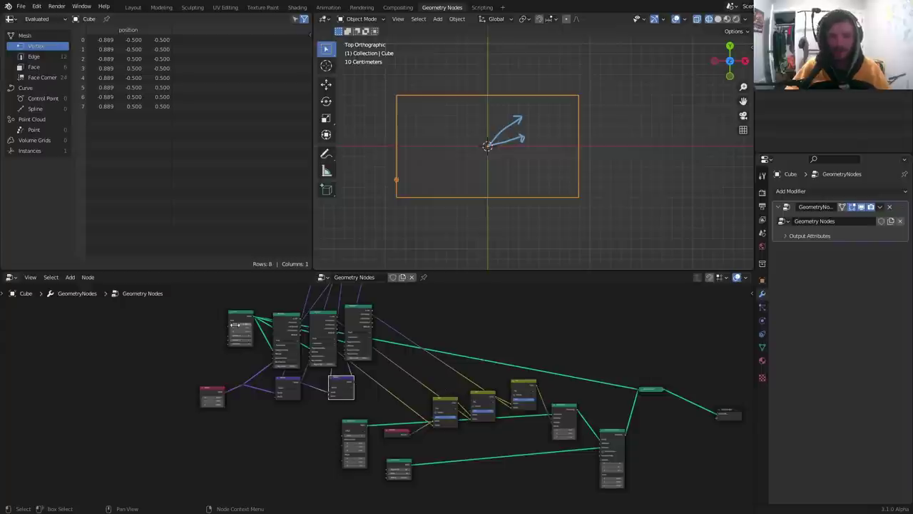
pyautogui.scroll(2, 376, 395)
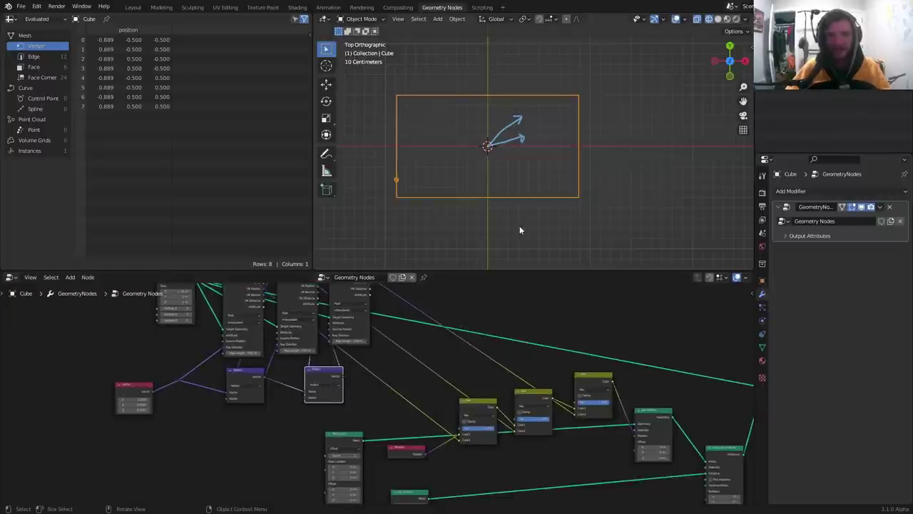
# Step: Erase the annotated arrows and reset all three Mix Fac values to 0.000
pyautogui.moveTo(485, 162)
pyautogui.mouseDown(button='right')
pyautogui.moveTo(537, 115)
pyautogui.moveTo(527, 114)
pyautogui.mouseUp(button='right')
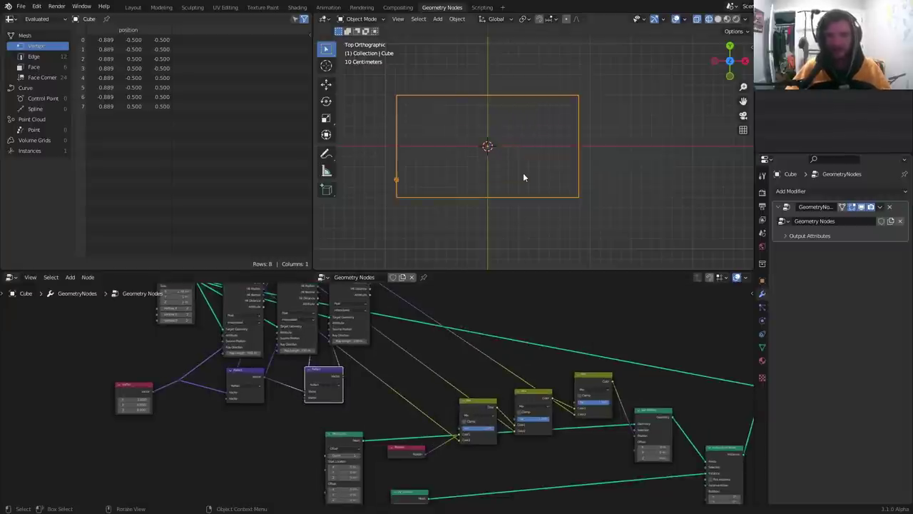
pyautogui.scroll(1, 519, 392)
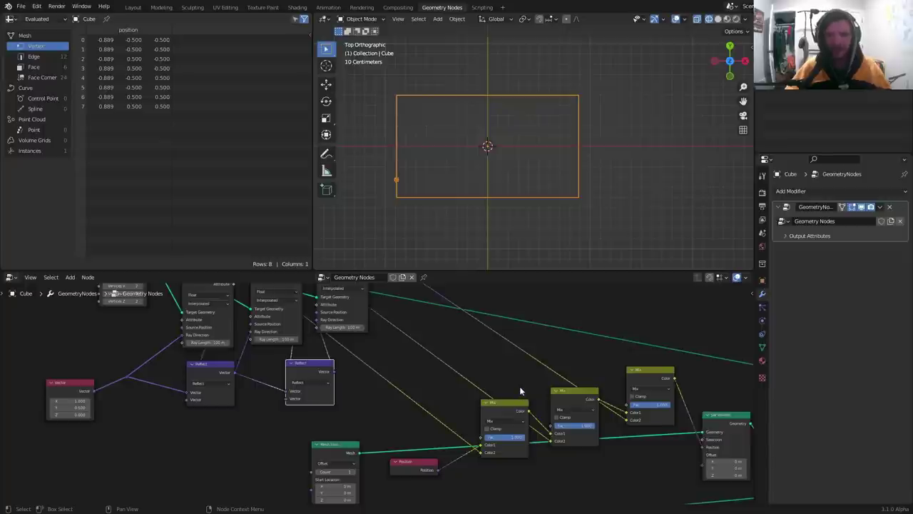
pyautogui.moveTo(491, 429); pyautogui.dragTo(388, 379, button='middle')
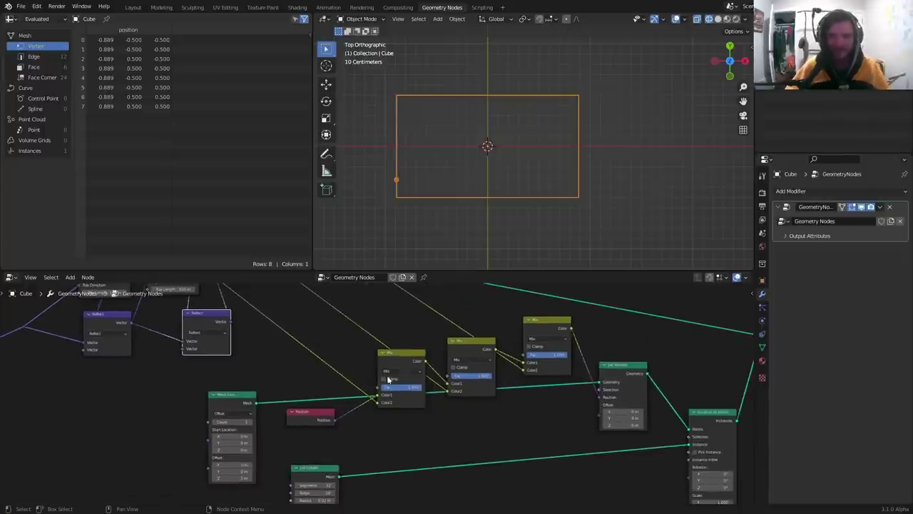
pyautogui.moveTo(397, 388); pyautogui.dragTo(378, 387)
pyautogui.moveTo(477, 376); pyautogui.dragTo(451, 376)
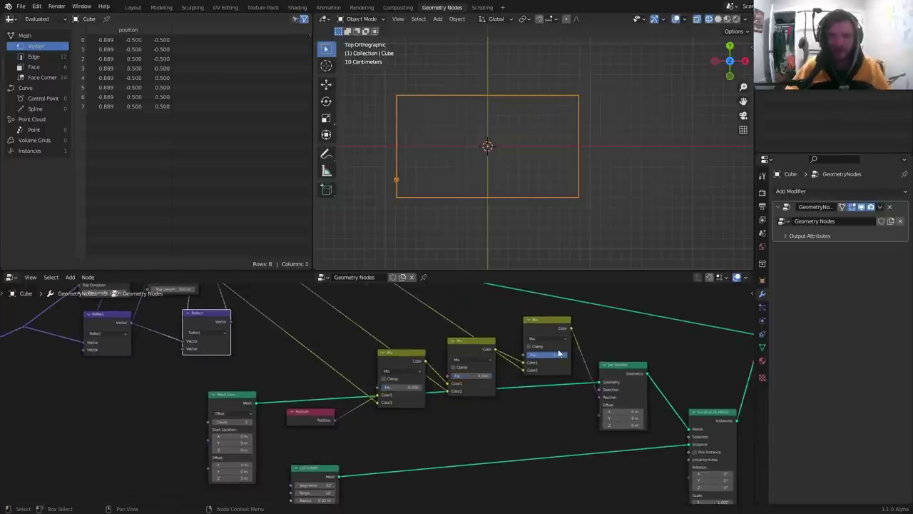
pyautogui.moveTo(561, 355); pyautogui.dragTo(527, 356)
# Step: Save the Blender file
pyautogui.hotkey('ctrl', 's')
pyautogui.scroll(-1, 492, 350)
pyautogui.scroll(-1, 492, 350)
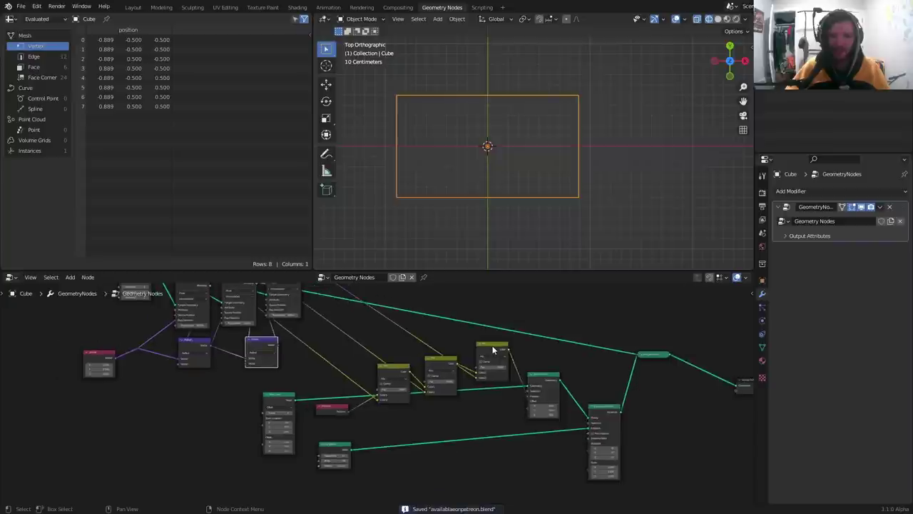
pyautogui.scroll(2, 495, 164)
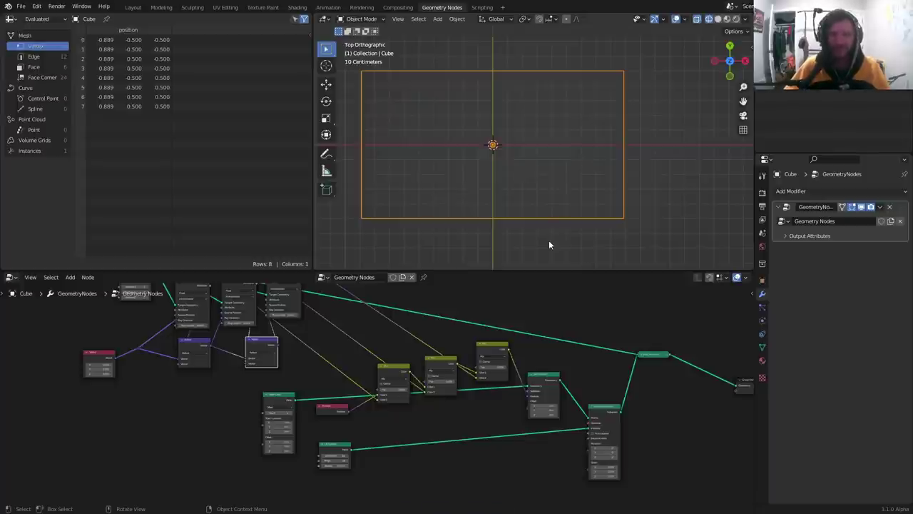
# Step: Move the Cube node left and gather its mesh links through a reroute placed near the first Raycast
pyautogui.moveTo(357, 348); pyautogui.dragTo(400, 413, button='middle')
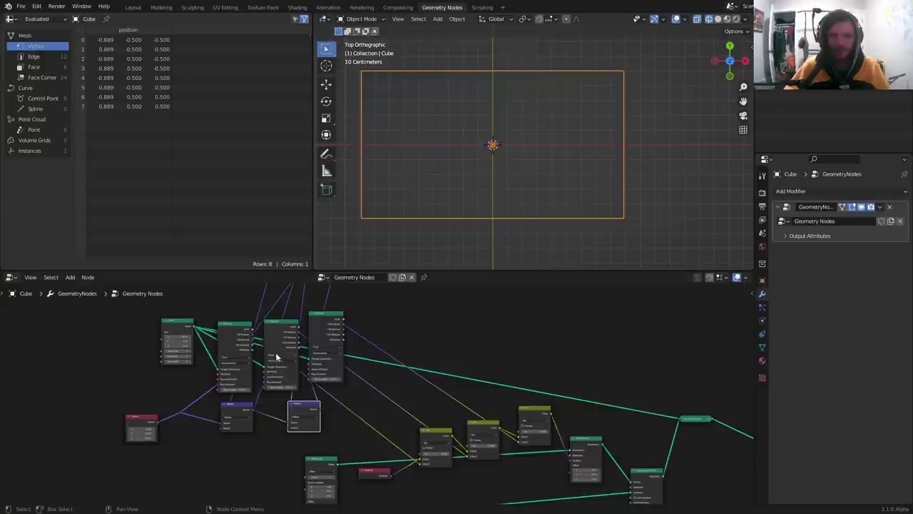
pyautogui.moveTo(196, 323); pyautogui.dragTo(129, 349)
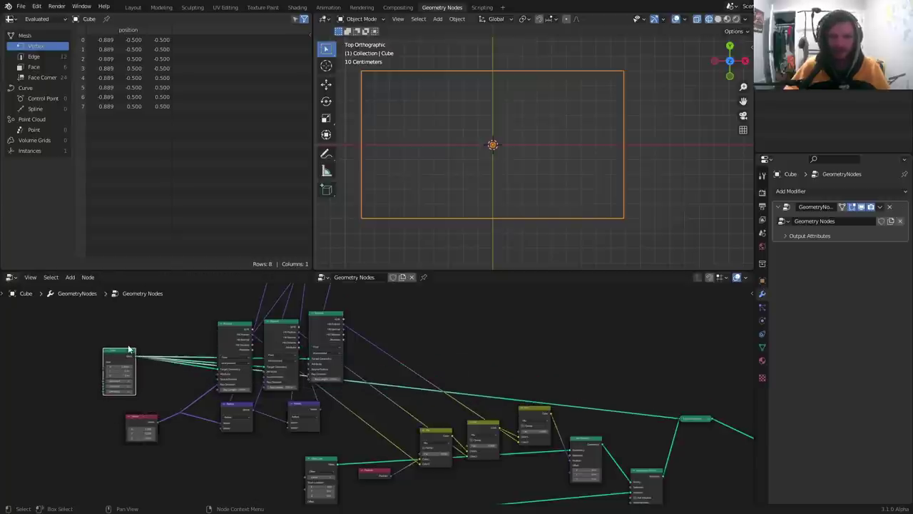
pyautogui.keyDown('shift'); pyautogui.moveTo(168, 377); pyautogui.dragTo(165, 351, button='right'); pyautogui.keyUp('shift')
pyautogui.press('g')
pyautogui.click(198, 347)
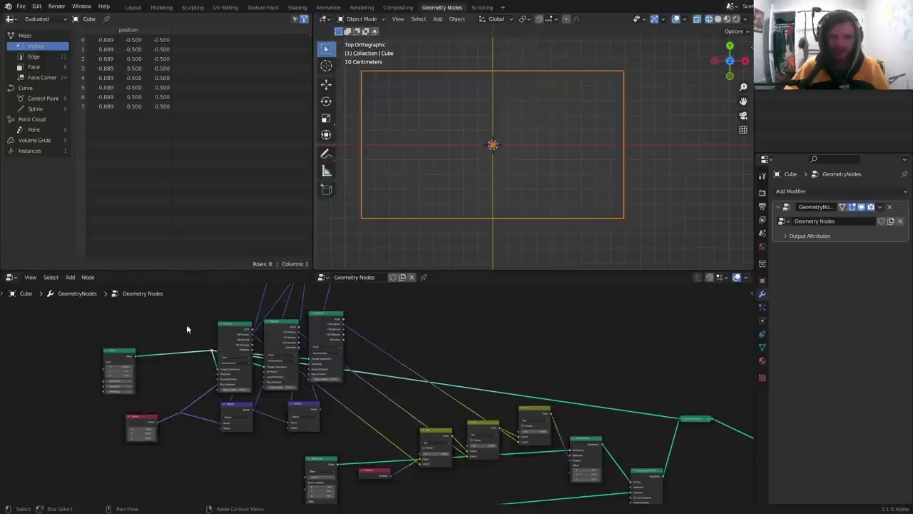
# Step: Move the Mesh Line node left beneath the Vector node and add a Grid node beside it
pyautogui.scroll(-6, 202, 338)
pyautogui.scroll(4, 406, 385)
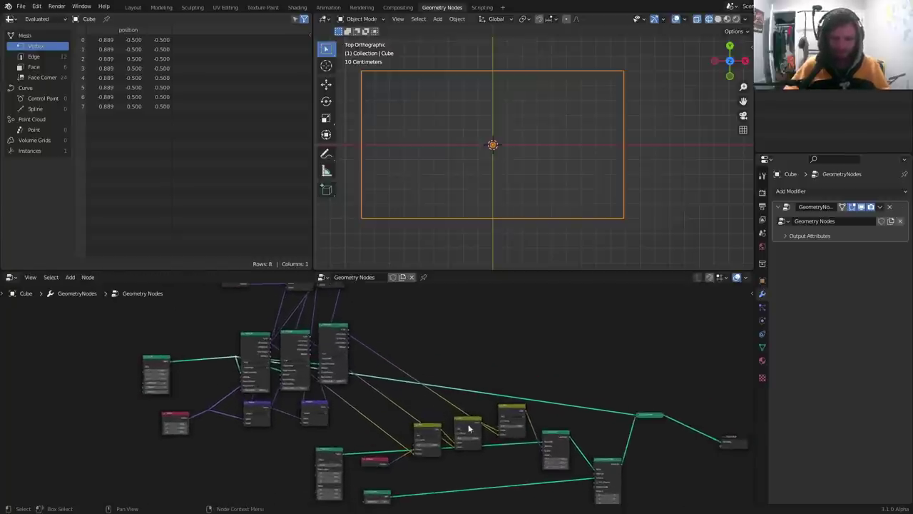
pyautogui.moveTo(467, 428); pyautogui.dragTo(430, 341, button='middle')
pyautogui.scroll(3, 319, 370)
pyautogui.scroll(1, 254, 361)
pyautogui.moveTo(210, 343); pyautogui.dragTo(121, 337)
pyautogui.moveTo(137, 348); pyautogui.dragTo(308, 361, button='middle')
pyautogui.moveTo(276, 347); pyautogui.dragTo(140, 337)
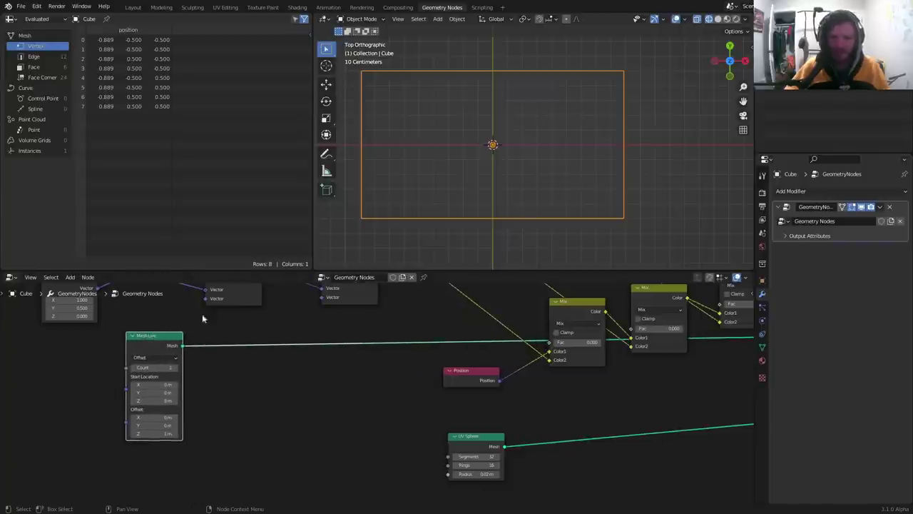
pyautogui.hotkey('shift', 'a')
pyautogui.click(216, 303)
pyautogui.write('gr')
pyautogui.press('Return')
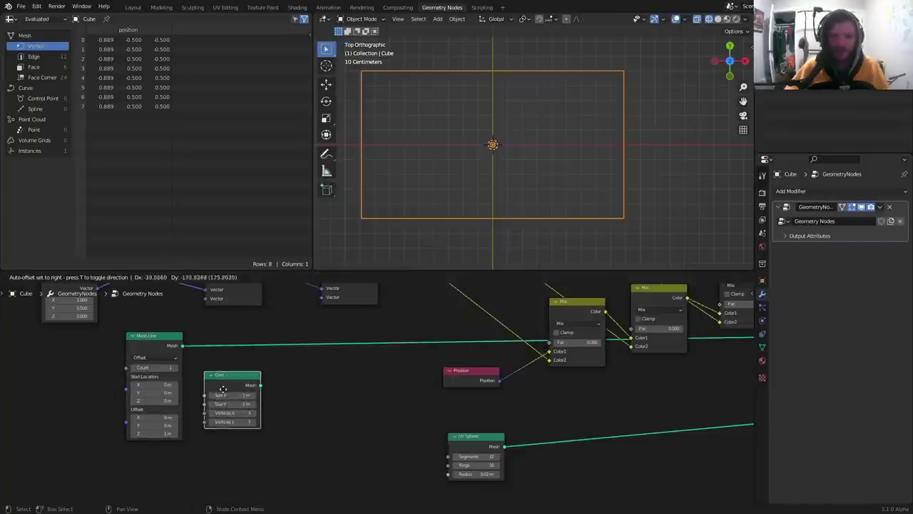
pyautogui.click(222, 391)
# Step: Insert a reroute on the Mesh Line's link to Set Position and connect the Grid's Mesh output to that reroute
pyautogui.scroll(-5, 233, 385)
pyautogui.scroll(-1, 232, 386)
pyautogui.keyDown('shift'); pyautogui.moveTo(372, 376); pyautogui.dragTo(363, 351, button='right'); pyautogui.keyUp('shift')
pyautogui.scroll(4, 349, 374)
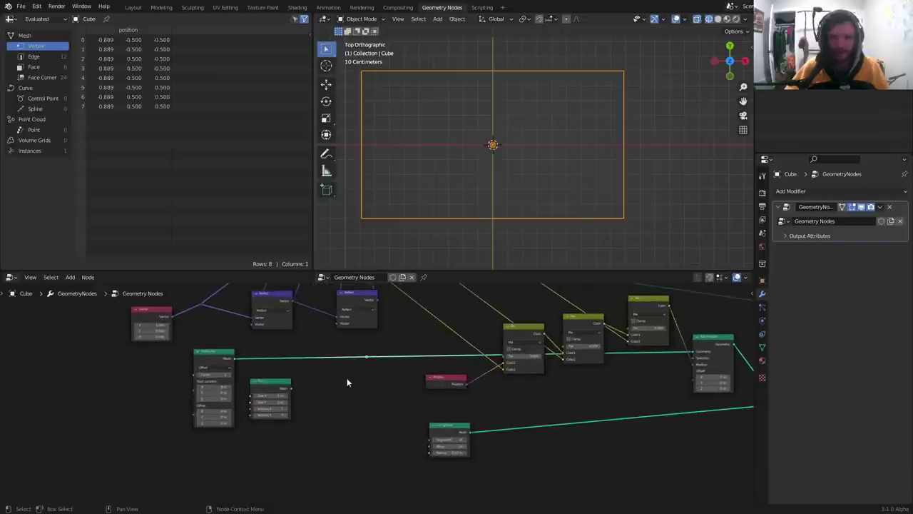
pyautogui.moveTo(277, 387); pyautogui.dragTo(365, 350)
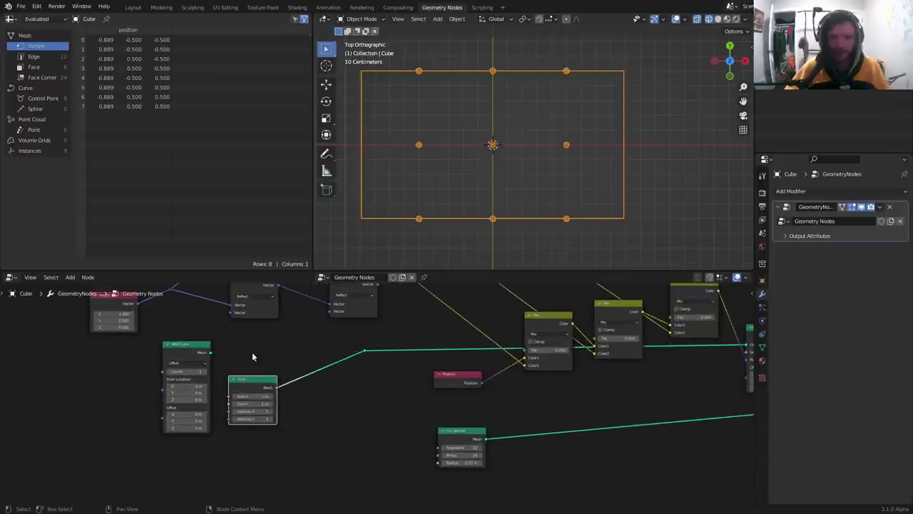
# Step: Delete the disconnected Mesh Line node and set the Grid's Size X and Size Y to 0.7 m
pyautogui.click(196, 355)
pyautogui.press('x')
pyautogui.scroll(2, 229, 372)
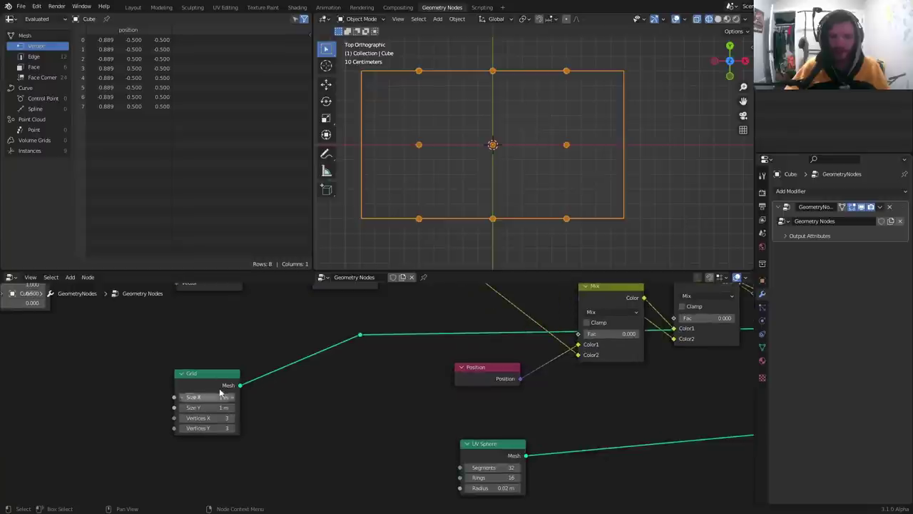
pyautogui.moveTo(207, 402); pyautogui.dragTo(185, 402)
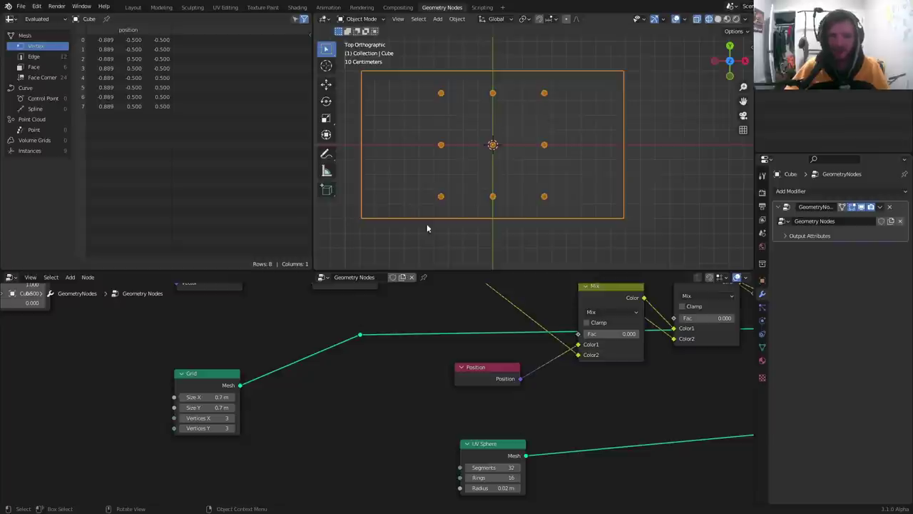
# Step: Preview the Grid's mesh alone through the group output, and switch the output back to the Join Geometry node
pyautogui.keyDown('ctrl'); pyautogui.keyDown('shift'); pyautogui.click(236, 382); pyautogui.keyUp('shift'); pyautogui.keyUp('ctrl')
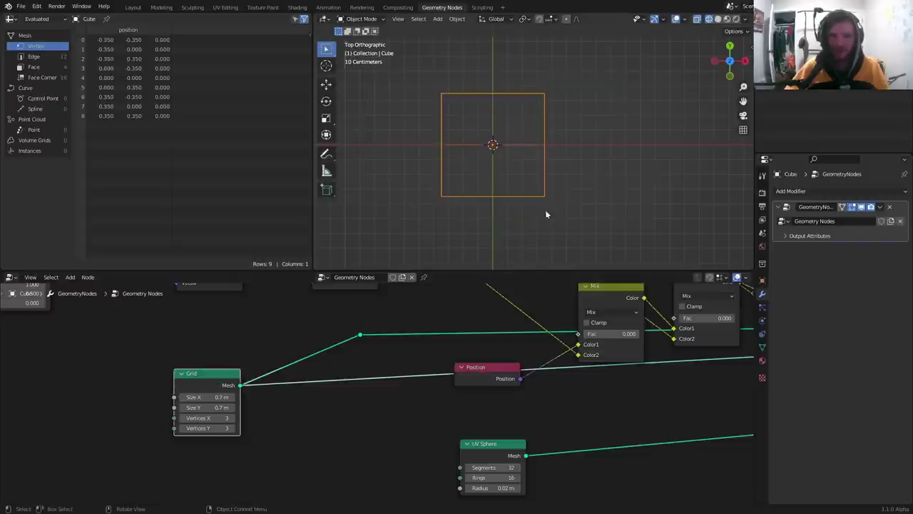
pyautogui.scroll(-4, 431, 368)
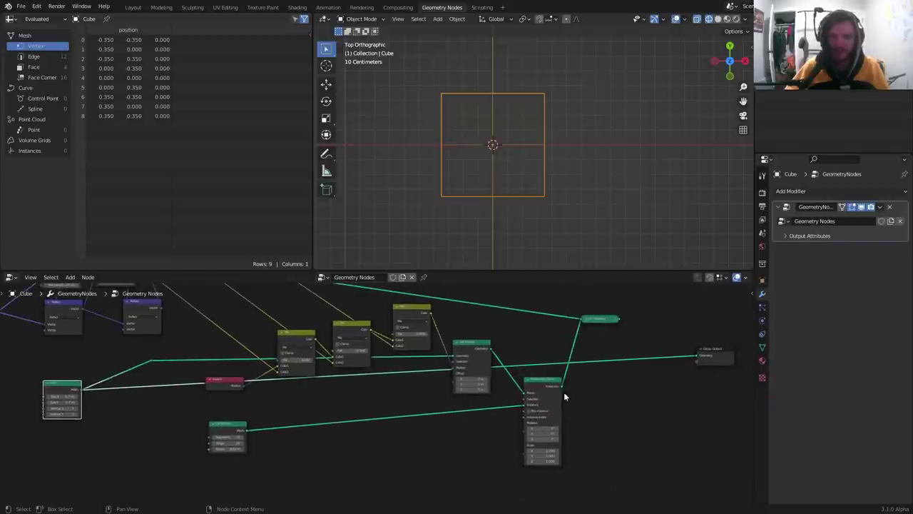
pyautogui.keyDown('ctrl'); pyautogui.keyDown('shift'); pyautogui.click(605, 321); pyautogui.keyUp('shift'); pyautogui.keyUp('ctrl')
# Step: Preview the grid of spheres bouncing off the walls by sweeping the three Mix Fac values in sequence from 0.000 to 1.000
pyautogui.scroll(3, 444, 366)
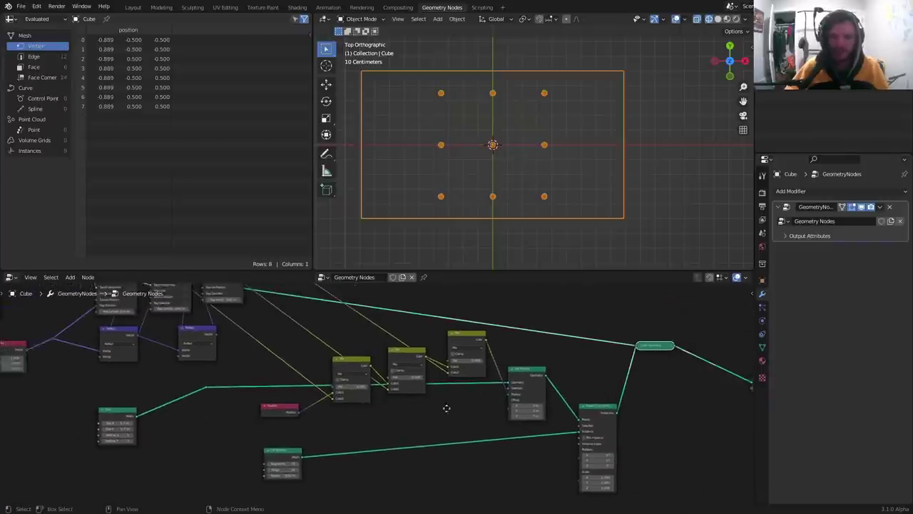
pyautogui.scroll(1, 403, 396)
pyautogui.moveTo(404, 398)
pyautogui.mouseDown()
pyautogui.moveTo(445, 398)
pyautogui.moveTo(411, 398)
pyautogui.mouseUp()
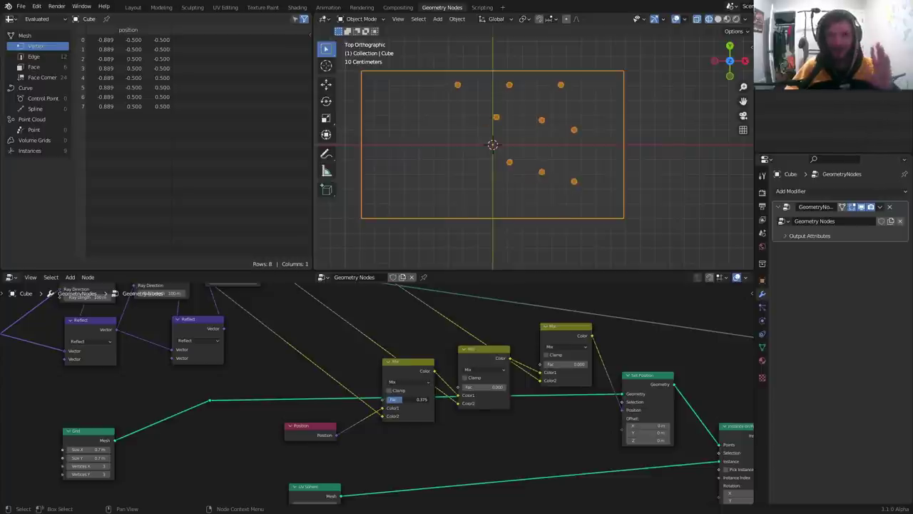
pyautogui.moveTo(411, 398); pyautogui.dragTo(506, 387)
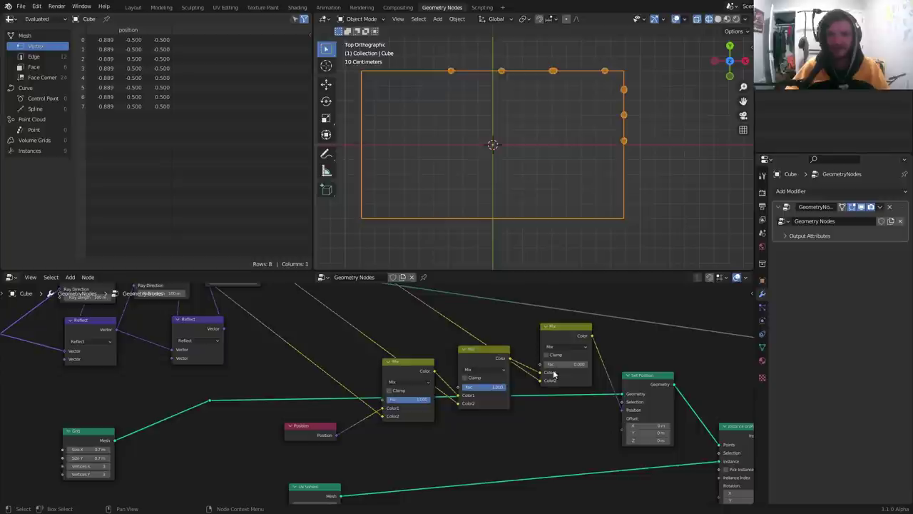
pyautogui.moveTo(561, 366); pyautogui.dragTo(592, 366)
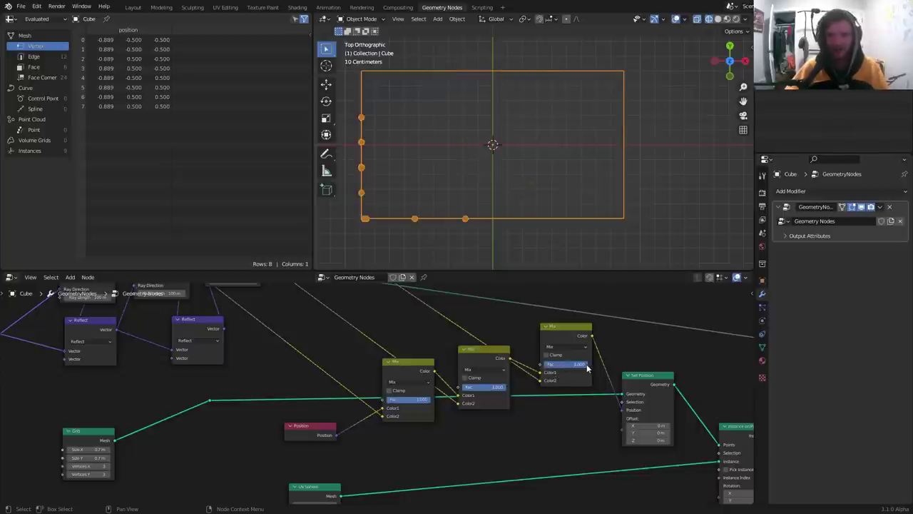
# Step: Return the last two Mix factors to 0.000, lower the first partway, and set the Vector node's Y to 1.000
pyautogui.moveTo(584, 370); pyautogui.dragTo(403, 399)
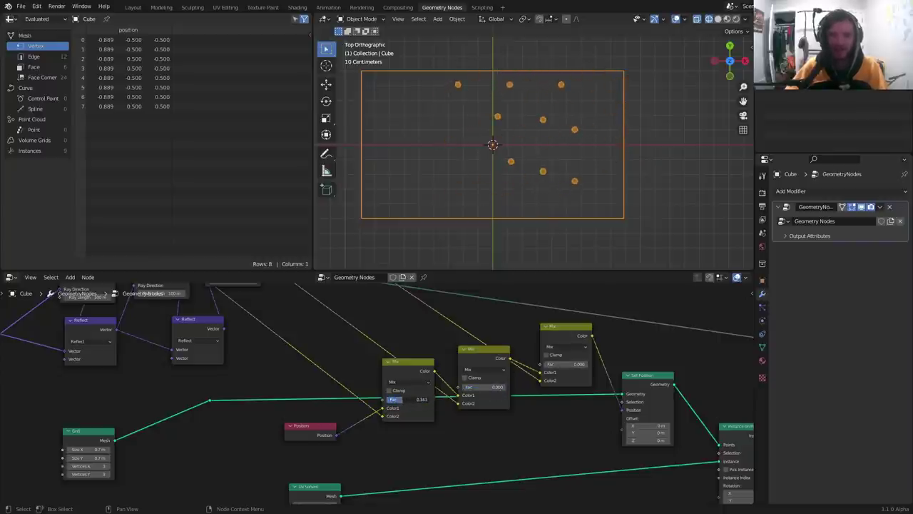
pyautogui.moveTo(129, 418); pyautogui.dragTo(424, 415, button='middle')
pyautogui.click(245, 365)
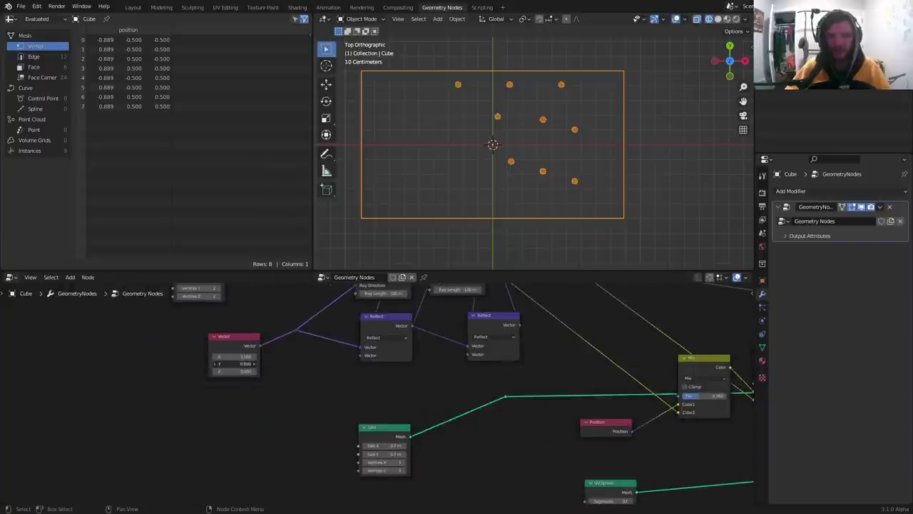
pyautogui.write('1')
pyautogui.press('Return')
# Step: Preview the diagonal bounce by sweeping the Mix Fac values up in sequence, and return all three to 0.000
pyautogui.moveTo(576, 430); pyautogui.dragTo(383, 420, button='middle')
pyautogui.moveTo(504, 389); pyautogui.dragTo(615, 373)
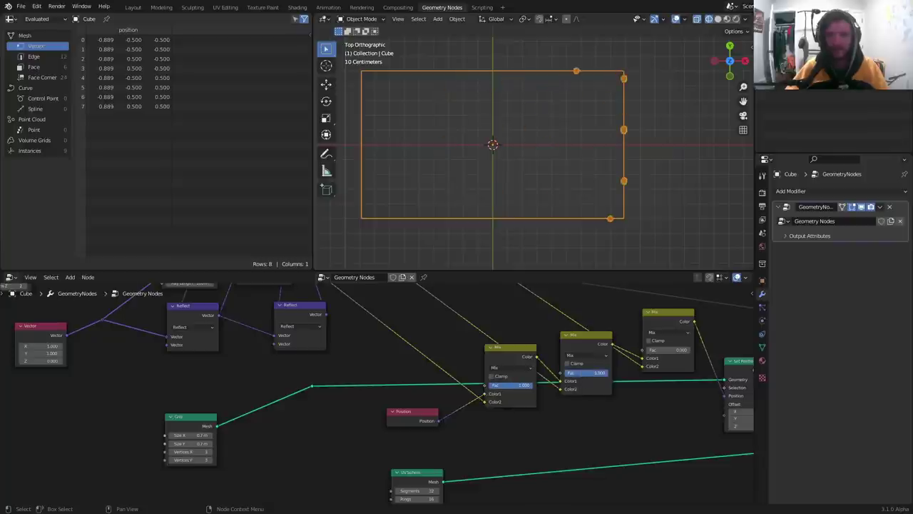
pyautogui.moveTo(664, 350)
pyautogui.mouseDown()
pyautogui.moveTo(696, 350)
pyautogui.moveTo(656, 349)
pyautogui.mouseUp()
pyautogui.moveTo(585, 373); pyautogui.dragTo(490, 389)
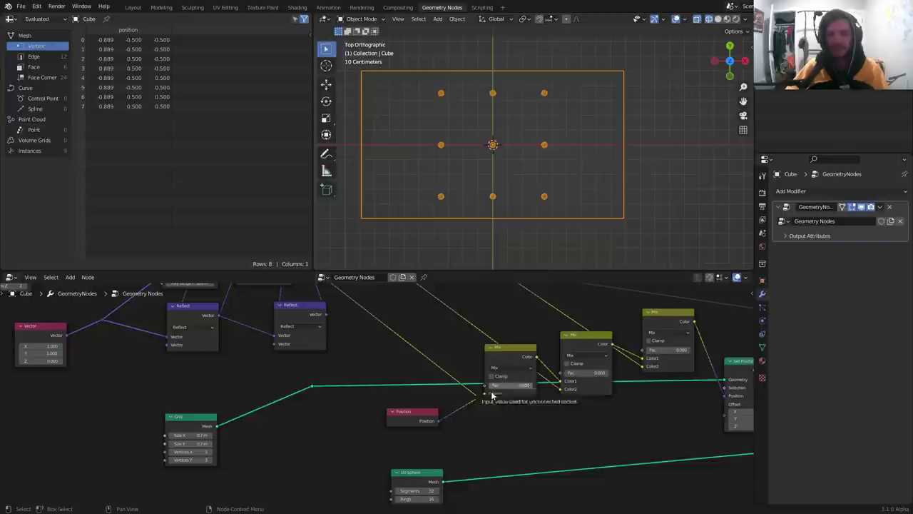
pyautogui.moveTo(511, 385); pyautogui.dragTo(489, 388)
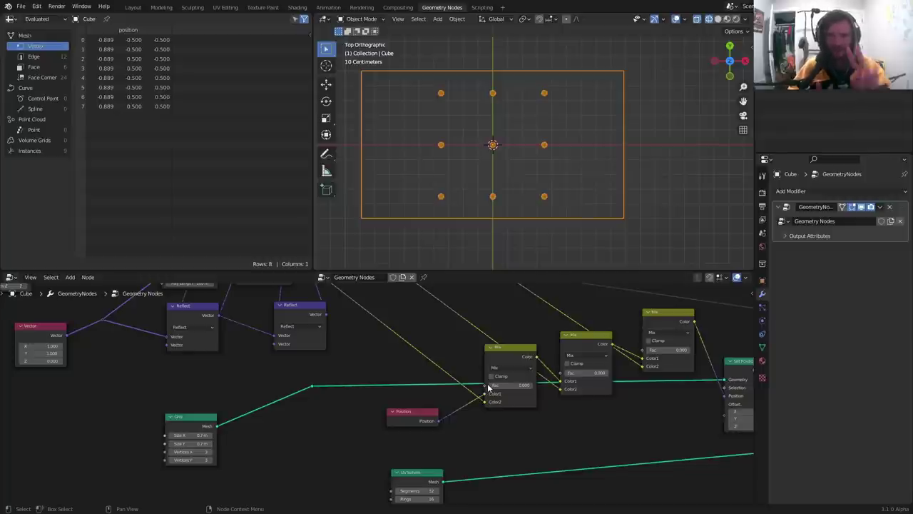
# Step: Tidy the node layout by moving the Position node up onto the Grid link and the UV Sphere node nearer Instance on Points
pyautogui.moveTo(435, 412); pyautogui.dragTo(398, 376)
pyautogui.scroll(-6, 402, 377)
pyautogui.moveTo(461, 419); pyautogui.dragTo(447, 404, button='middle')
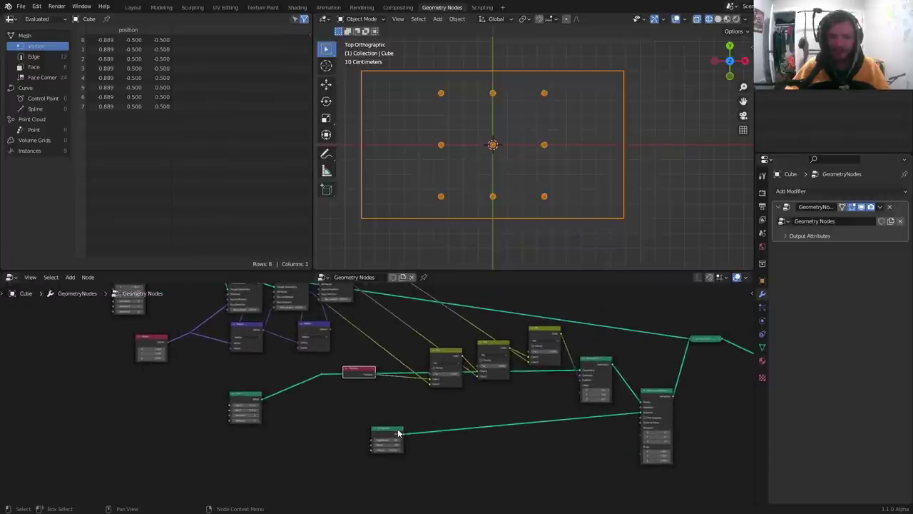
pyautogui.moveTo(395, 434); pyautogui.dragTo(554, 441)
pyautogui.scroll(2, 462, 396)
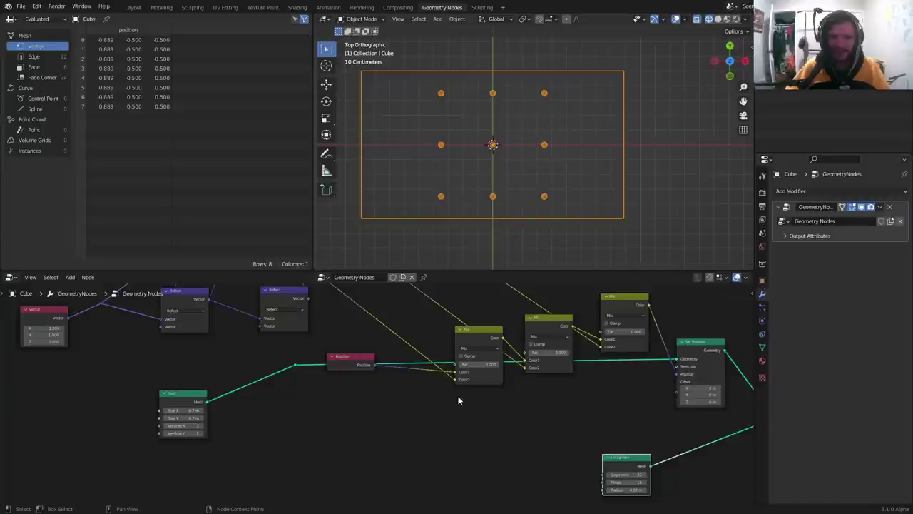
pyautogui.scroll(1, 463, 385)
pyautogui.moveTo(473, 371); pyautogui.dragTo(373, 396, button='middle')
pyautogui.scroll(3, 373, 397)
pyautogui.scroll(-2, 230, 450)
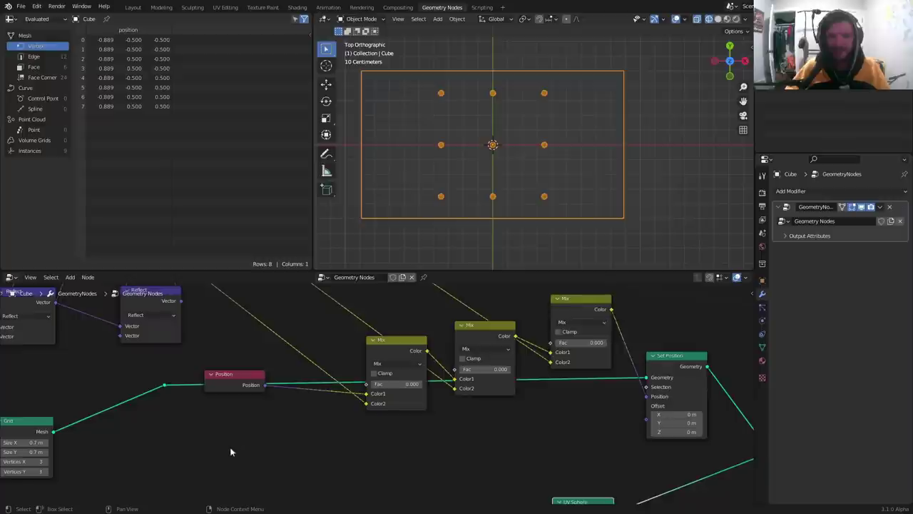
# Step: Sweep the Mix factors up and back to 0.000 to review the spheres' travel between the walls
pyautogui.moveTo(206, 426); pyautogui.dragTo(329, 485)
pyautogui.moveTo(374, 384); pyautogui.dragTo(511, 368)
pyautogui.moveTo(561, 344)
pyautogui.mouseDown()
pyautogui.moveTo(606, 344)
pyautogui.moveTo(556, 343)
pyautogui.mouseUp()
pyautogui.moveTo(498, 372); pyautogui.dragTo(371, 383)
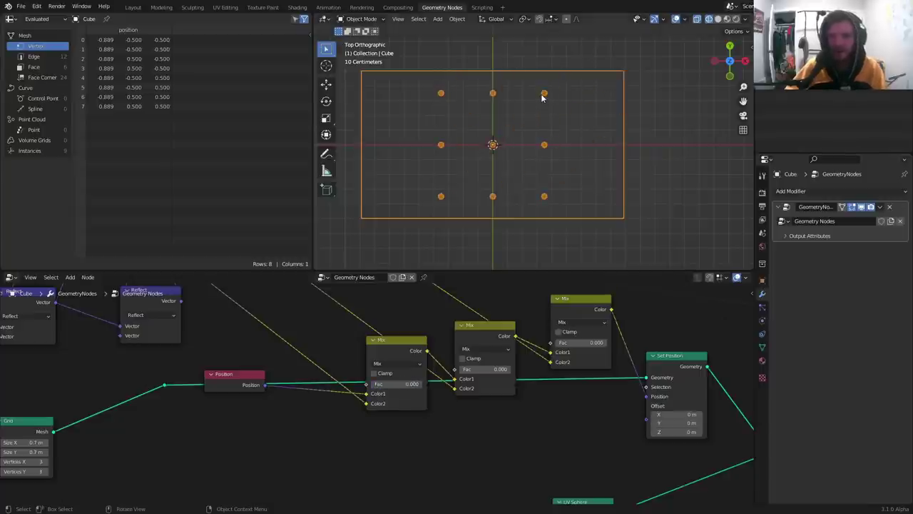
# Step: Annotate the paths of the upper-right and lower-left spheres to the wall in the viewport, and erase the strokes
pyautogui.moveTo(545, 94); pyautogui.dragTo(568, 71)
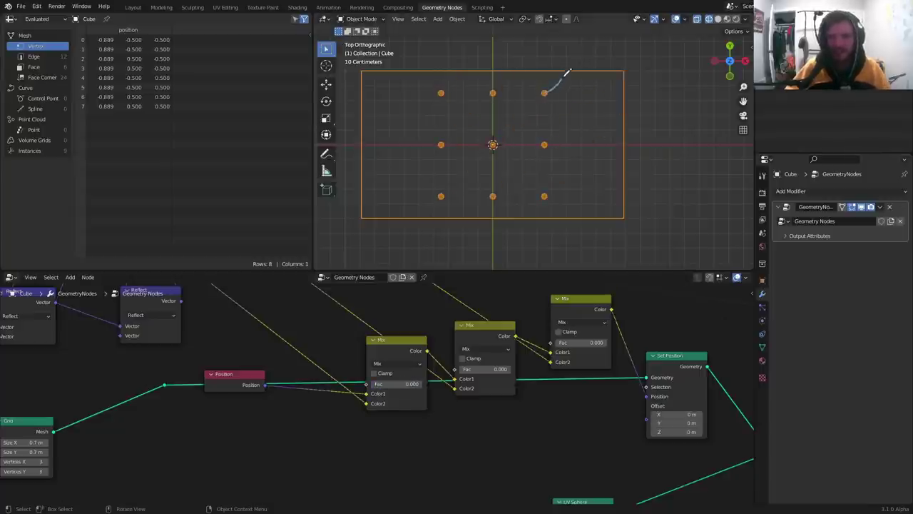
pyautogui.moveTo(442, 196); pyautogui.dragTo(551, 74)
pyautogui.moveTo(574, 68); pyautogui.dragTo(542, 95, button='right')
pyautogui.keyDown('ctrl'); pyautogui.moveTo(581, 74); pyautogui.dragTo(412, 197); pyautogui.keyUp('ctrl')
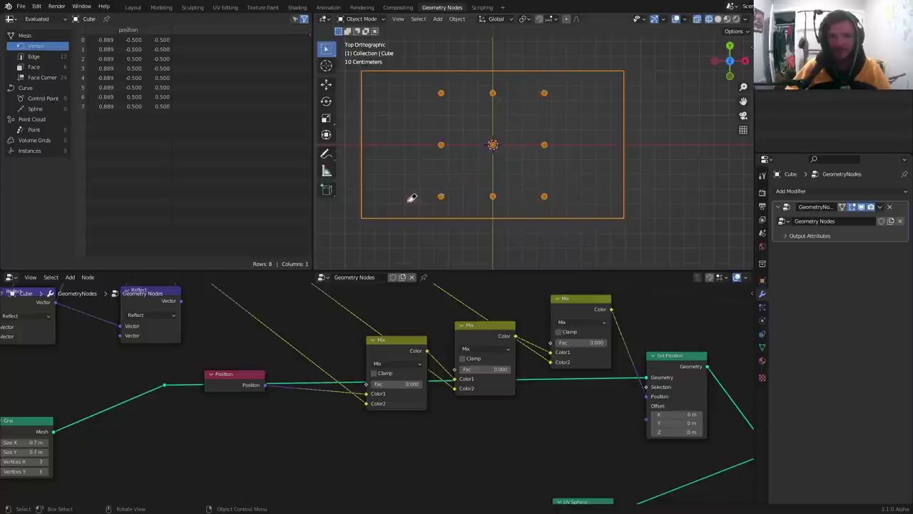
pyautogui.moveTo(379, 385)
pyautogui.mouseDown()
pyautogui.moveTo(423, 385)
pyautogui.moveTo(371, 385)
pyautogui.mouseUp()
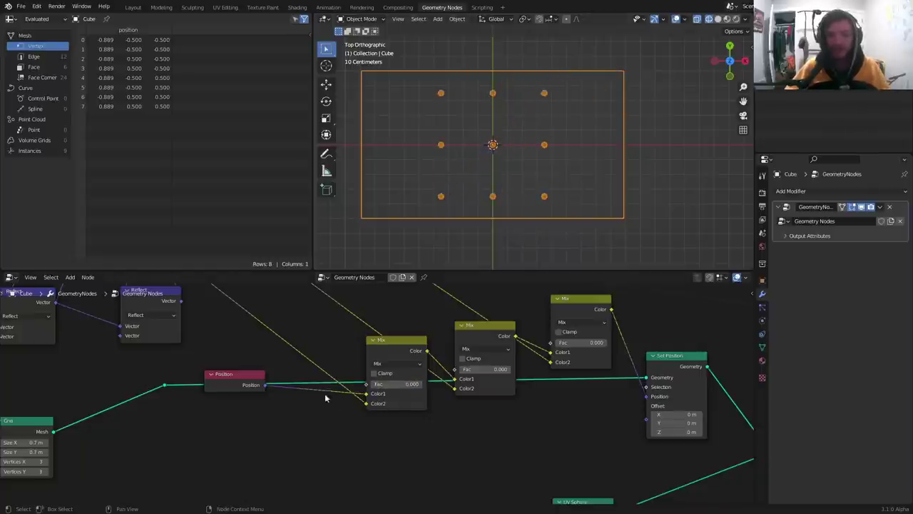
# Step: Add a Scene Time node below the Position node, beside the Grid node
pyautogui.moveTo(324, 393); pyautogui.dragTo(435, 331, button='middle')
pyautogui.hotkey('shift', 'a')
pyautogui.click(321, 311)
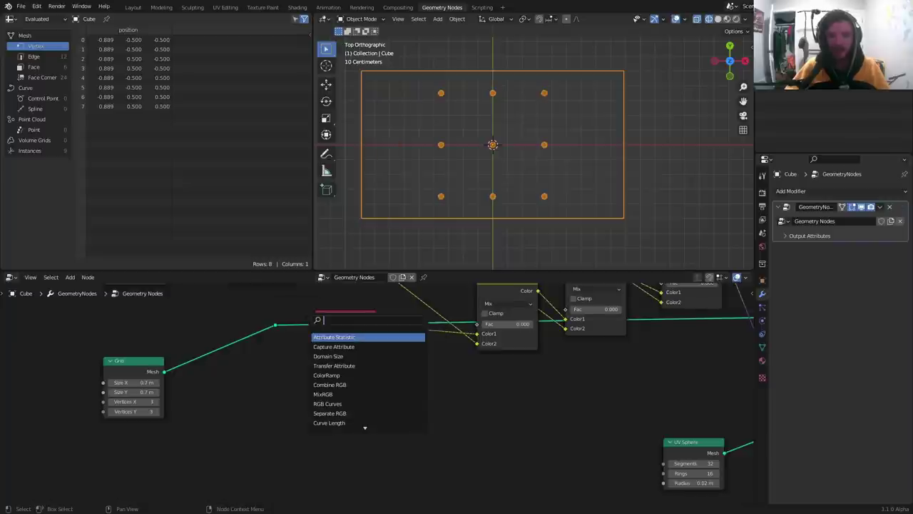
pyautogui.write('time')
pyautogui.press('Return')
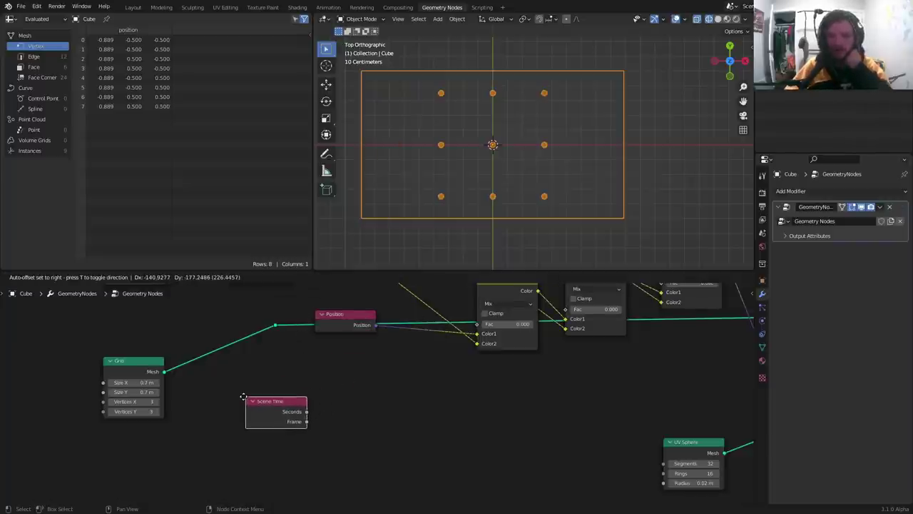
pyautogui.click(243, 397)
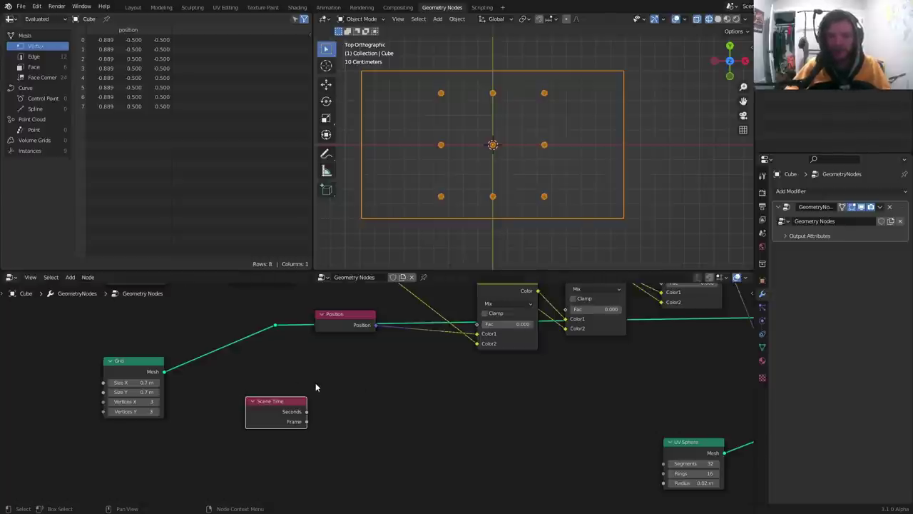
pyautogui.moveTo(282, 408); pyautogui.dragTo(271, 387)
pyautogui.scroll(2, 271, 387)
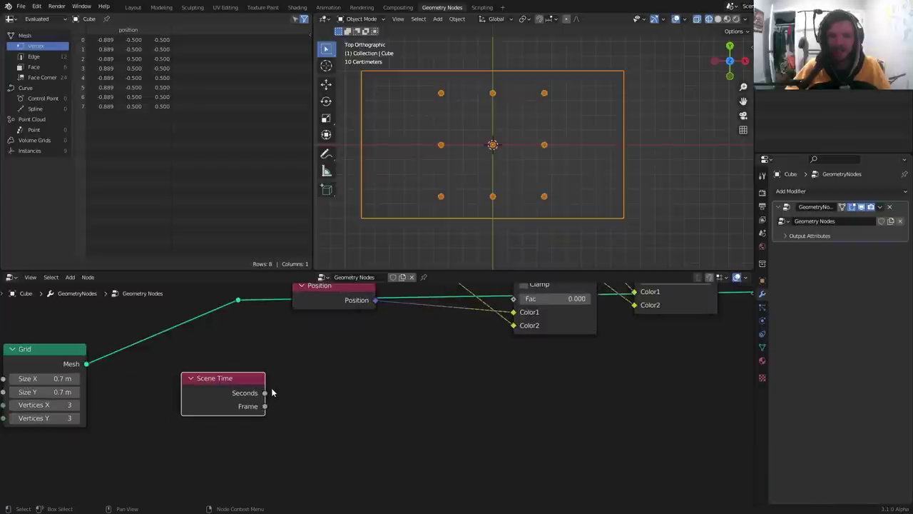
# Step: Add a Value node driven by #frame above Scene Time, and delete it
pyautogui.hotkey('shift', 'a')
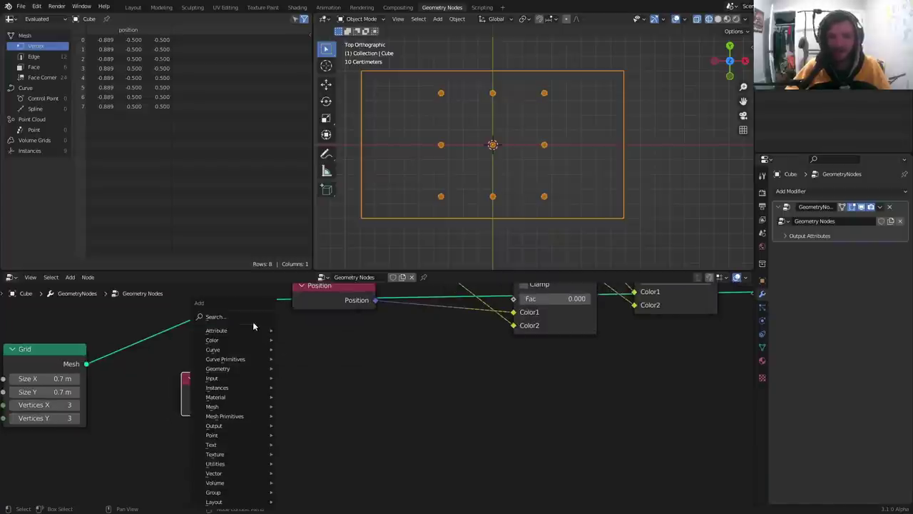
pyautogui.write('value')
pyautogui.press('Return')
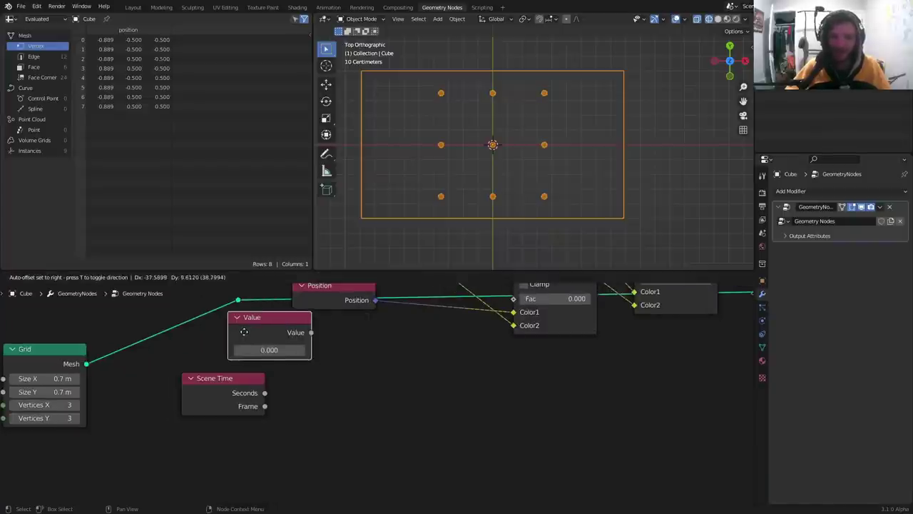
pyautogui.click(267, 348)
pyautogui.doubleClick(266, 354)
pyautogui.write('#')
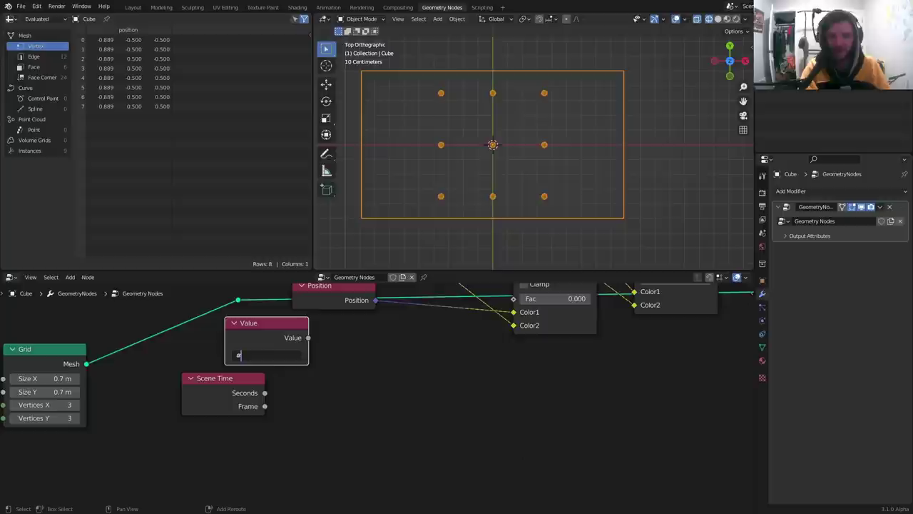
pyautogui.write('frame')
pyautogui.press('Return')
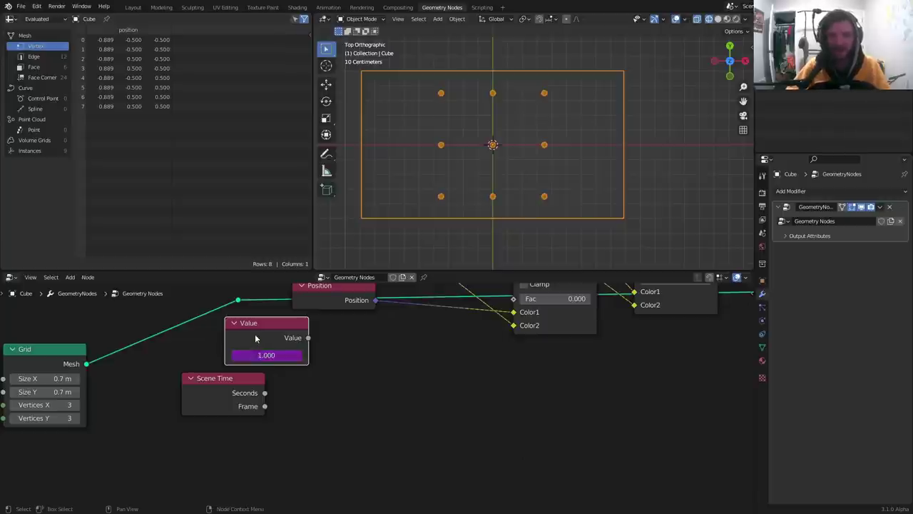
pyautogui.press('x')
pyautogui.moveTo(265, 406); pyautogui.dragTo(292, 410)
pyautogui.press('Escape')
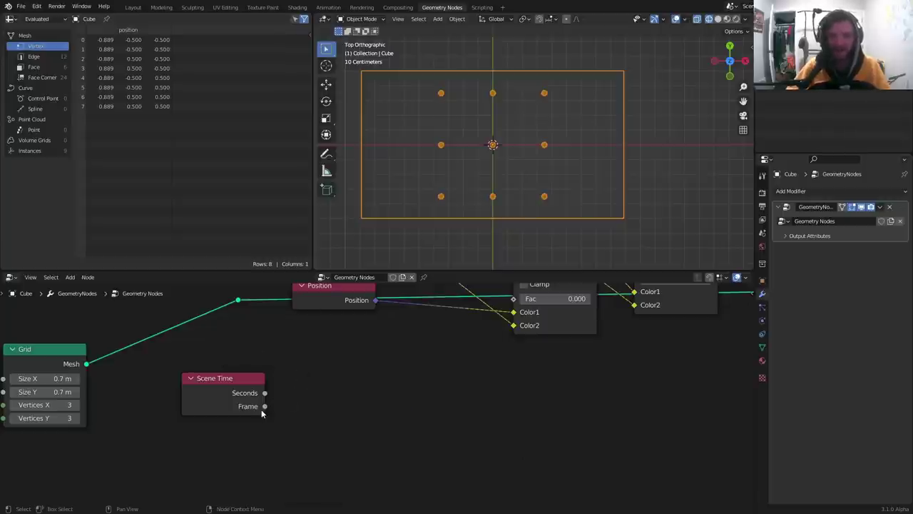
# Step: Add a Math node beside the Scene Time node and connect the Frame output to its first Value input
pyautogui.scroll(1, 274, 371)
pyautogui.moveTo(296, 368); pyautogui.dragTo(279, 381, button='middle')
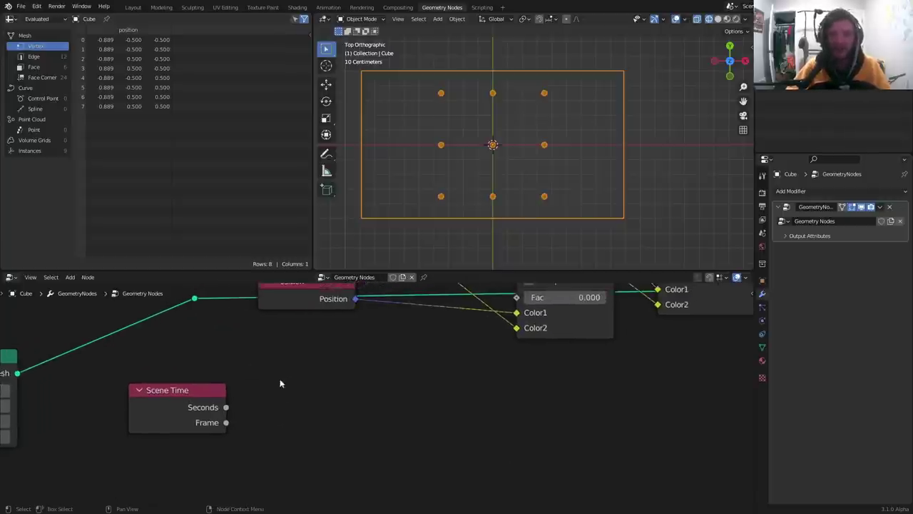
pyautogui.scroll(-1, 278, 380)
pyautogui.moveTo(218, 401); pyautogui.dragTo(181, 425)
pyautogui.hotkey('shift', 'a')
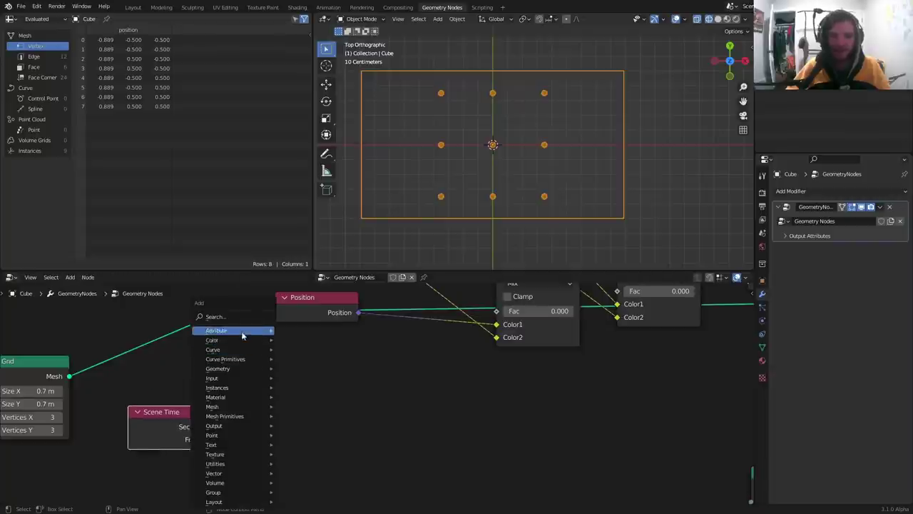
pyautogui.write('math')
pyautogui.press('Return')
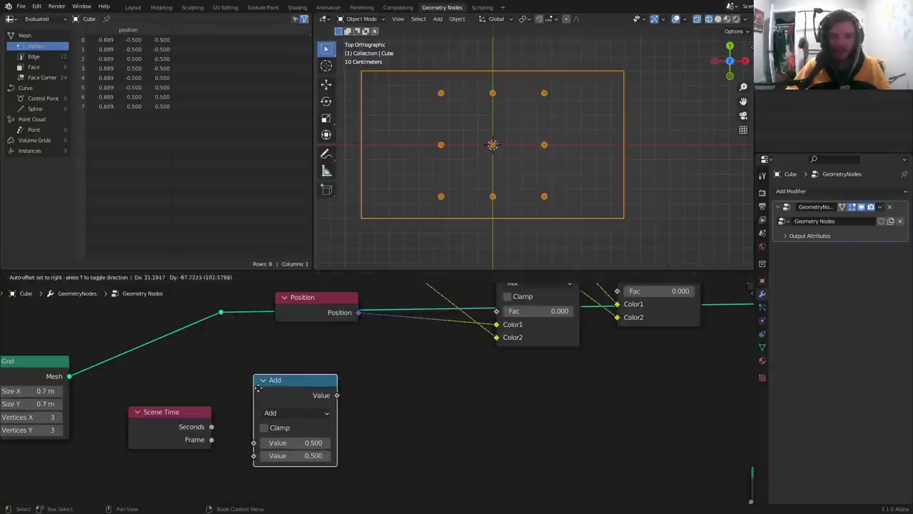
pyautogui.click(220, 442)
pyautogui.moveTo(211, 439); pyautogui.dragTo(254, 442)
# Step: Set the Math node to Divide by 30 and connect its Value output to the first Mix node's Fac
pyautogui.click(296, 412)
pyautogui.click(278, 184)
pyautogui.click(292, 455)
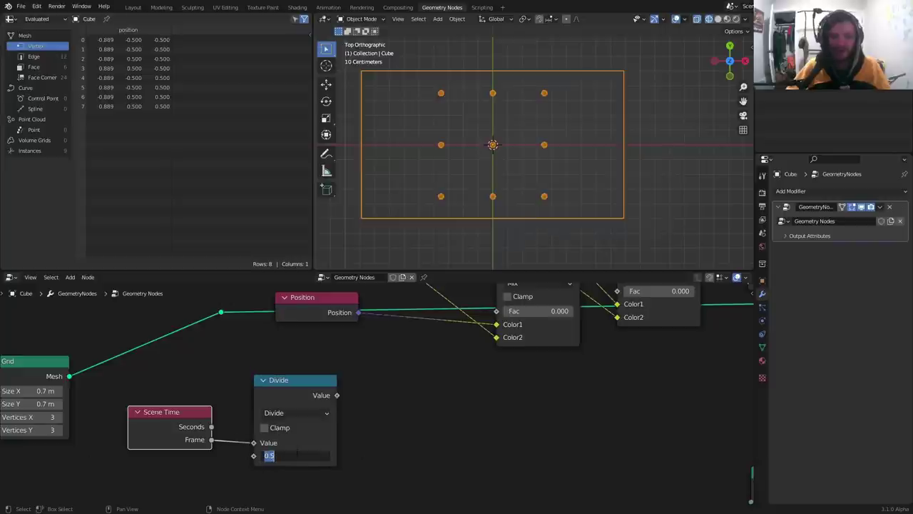
pyautogui.write('30')
pyautogui.press('Return')
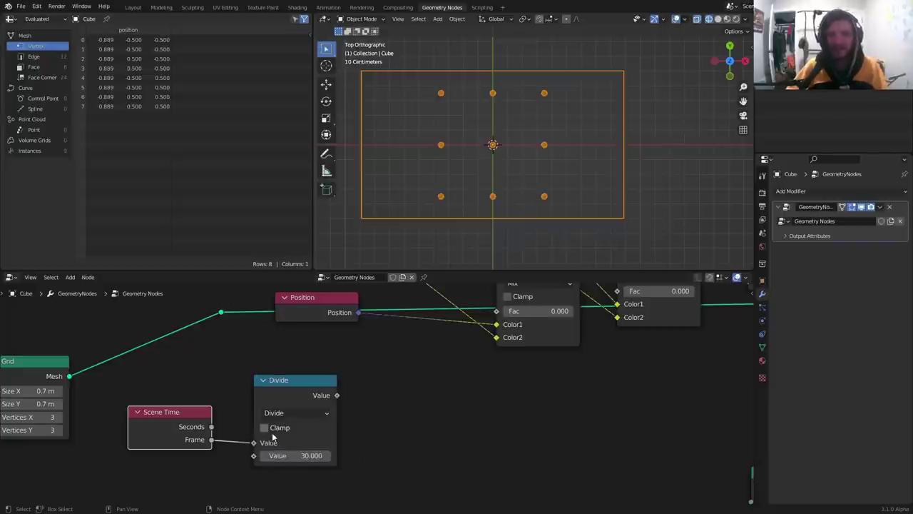
pyautogui.moveTo(336, 395); pyautogui.dragTo(497, 311)
# Step: Play the animation, compare the first frame with the Divide node muted, and replay it with the node unmuted
pyautogui.press('space')
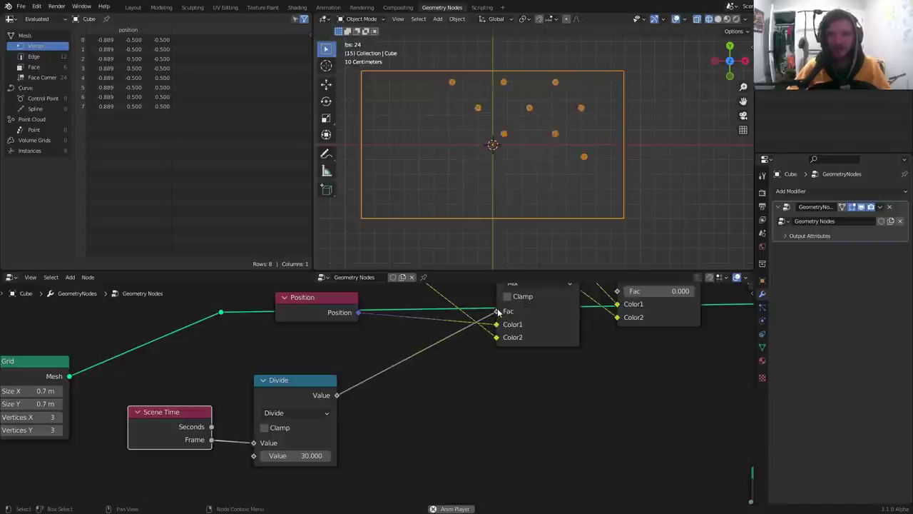
pyautogui.press('space')
pyautogui.click(287, 389)
pyautogui.press('m')
pyautogui.hotkey('shift', 'Left')
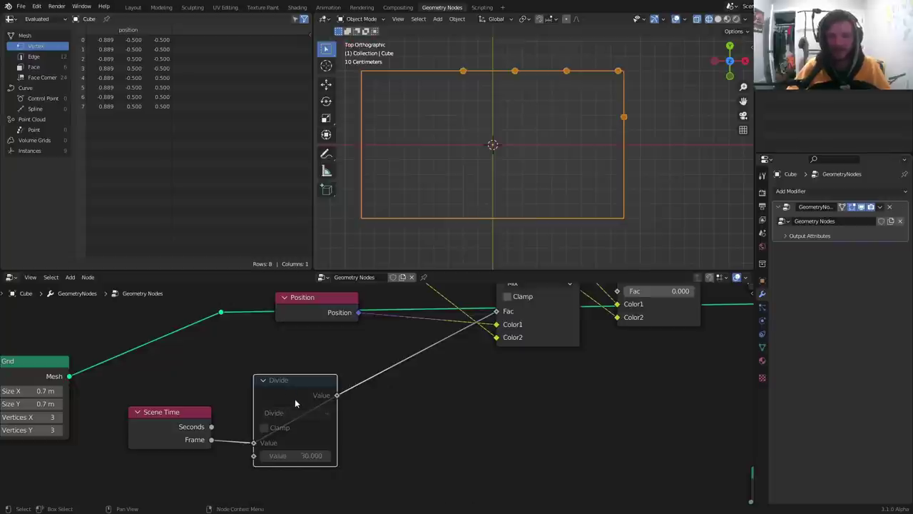
pyautogui.press('m')
pyautogui.press('space')
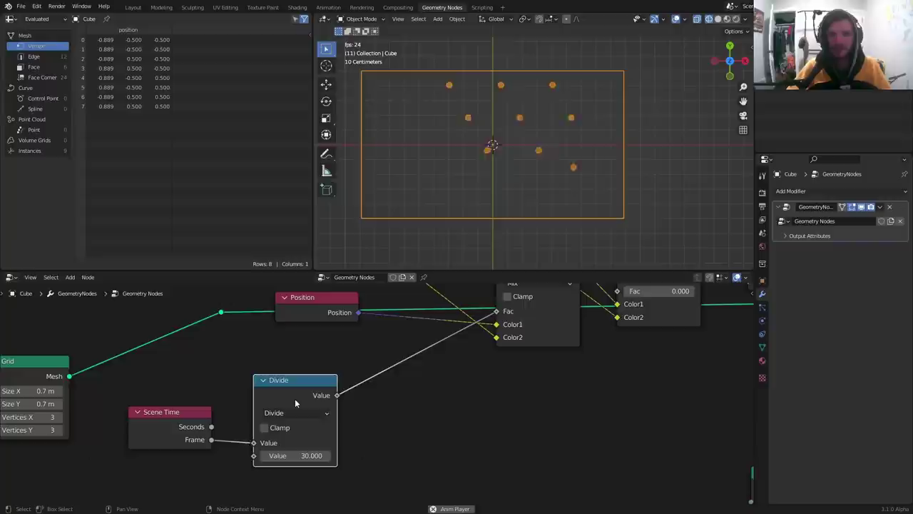
pyautogui.press('space')
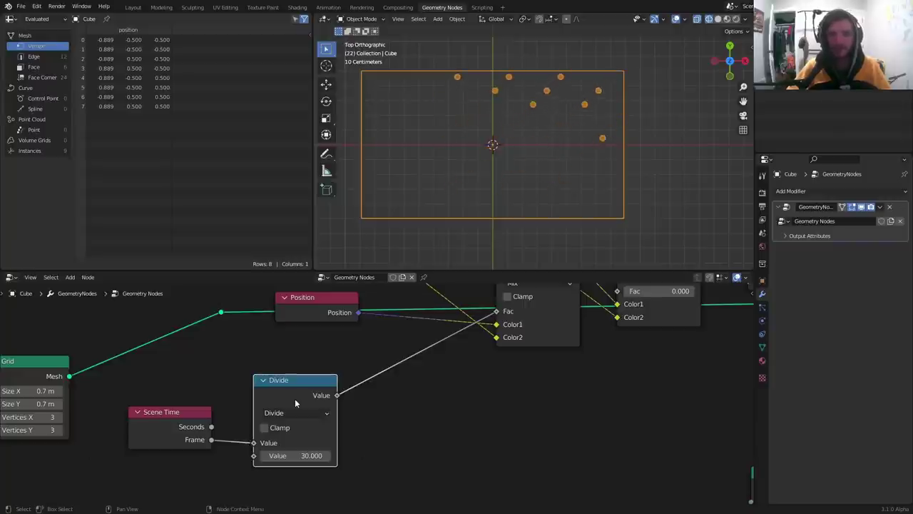
# Step: Try dividing the frame by 10 in playback, and set the Divide value back to 30
pyautogui.click(306, 455)
pyautogui.write('10')
pyautogui.press('Return')
pyautogui.press('space')
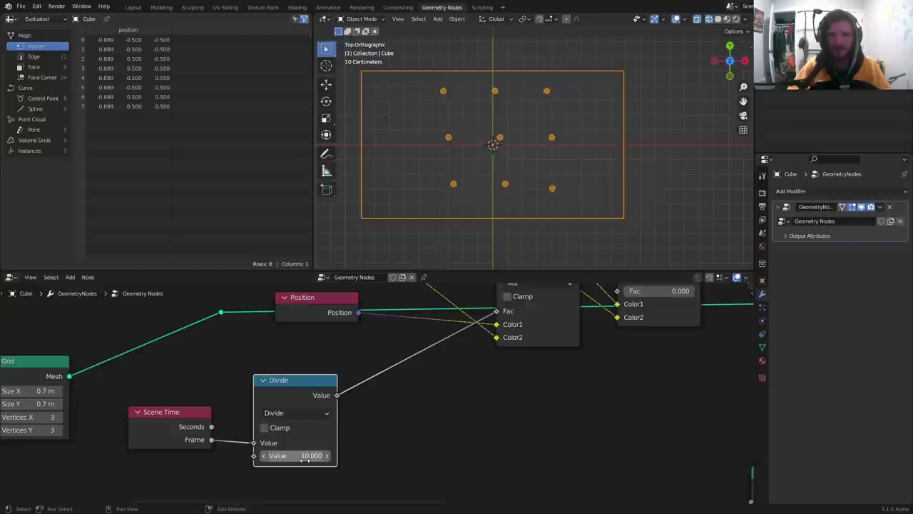
pyautogui.press('Escape')
pyautogui.click(305, 455)
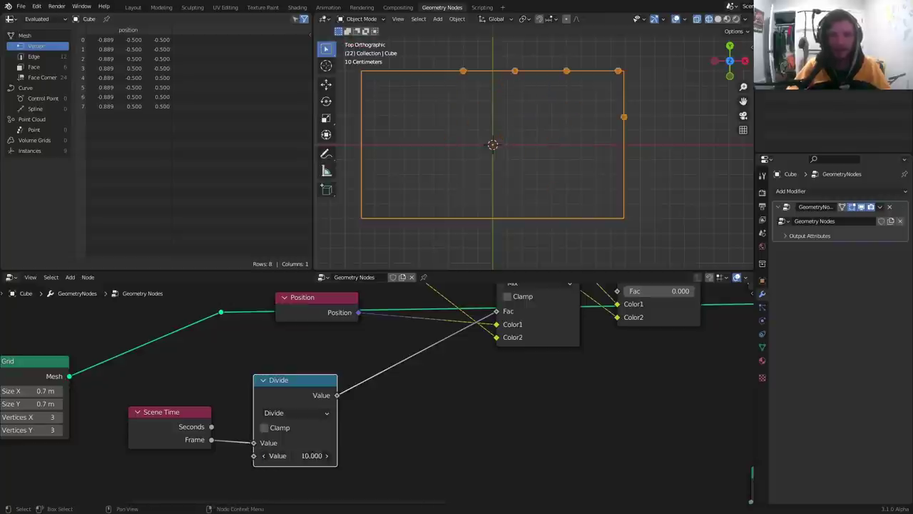
pyautogui.write('30')
pyautogui.press('Return')
# Step: Save the file and play the frame-driven sphere animation
pyautogui.hotkey('ctrl', 's')
pyautogui.scroll(-2, 305, 460)
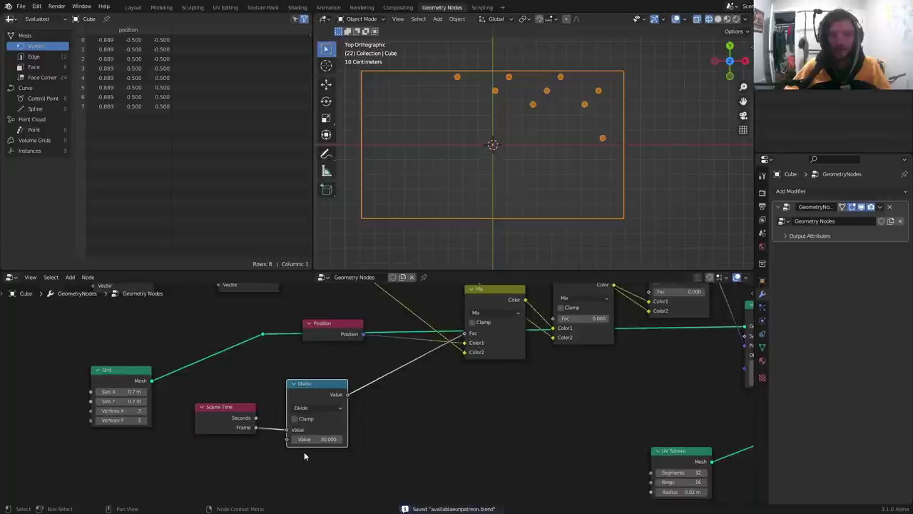
pyautogui.press('space')
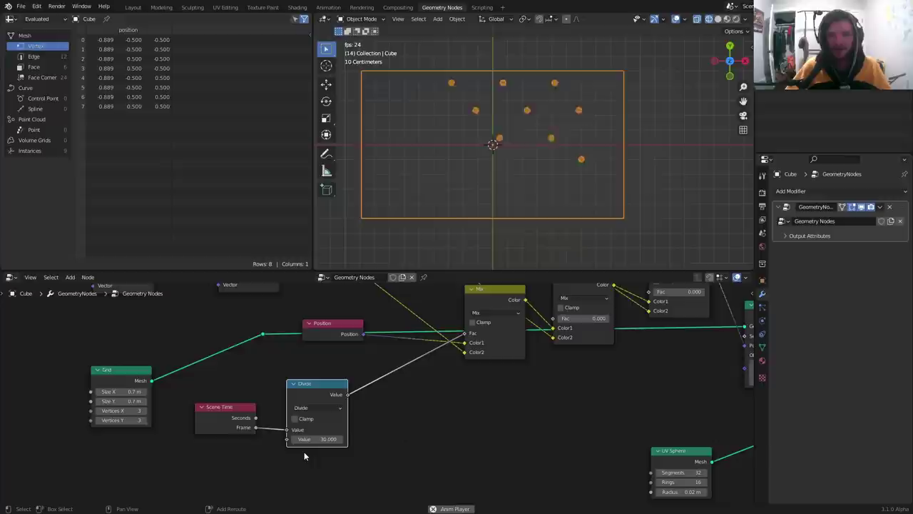
pyautogui.press('space')
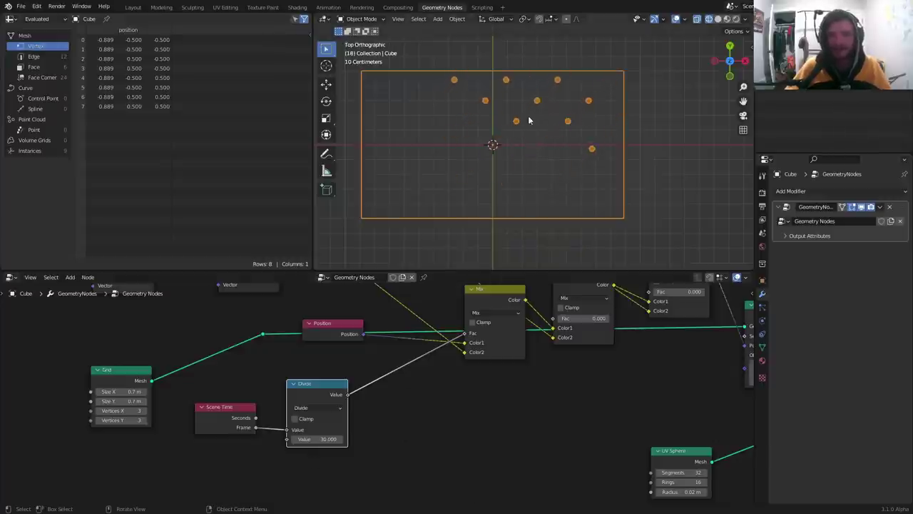
# Step: Play the frame-driven sphere animation, pausing and resuming it, and return to the first frame
pyautogui.press('space')
pyautogui.press('space')
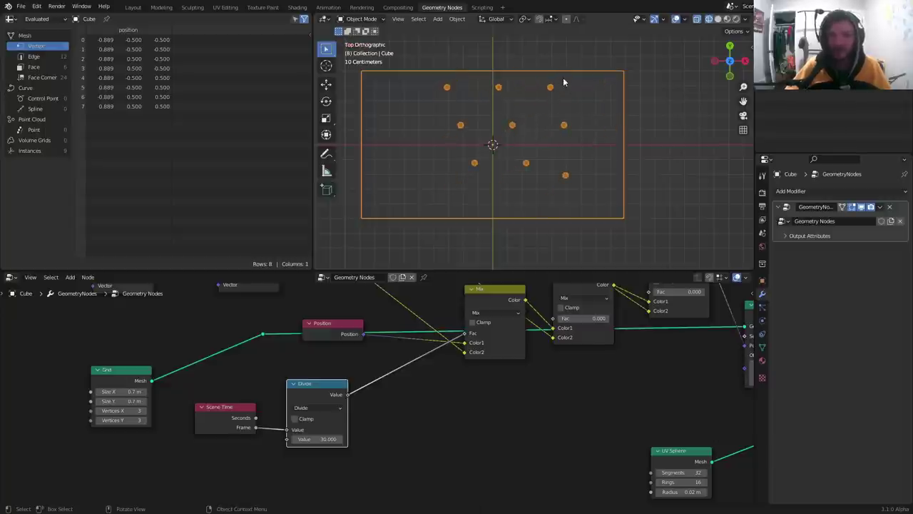
pyautogui.press('space')
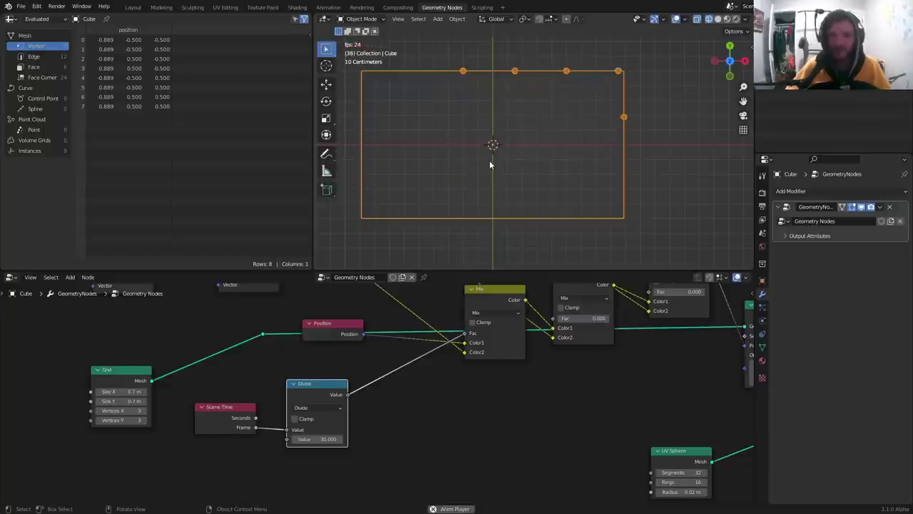
pyautogui.press('space')
pyautogui.hotkey('shift', 'Left')
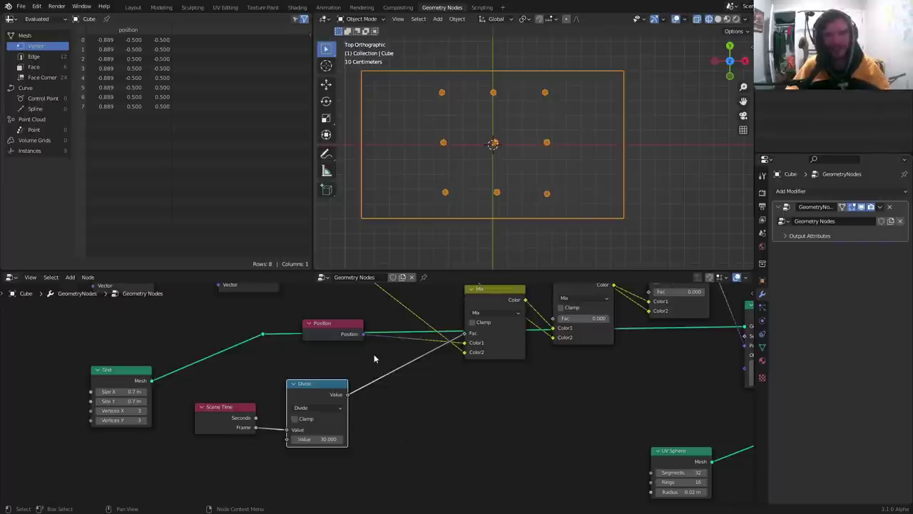
# Step: Duplicate the Divide node and insert the copy on the link between the original and the first Mix node's Fac
pyautogui.hotkey('shift', 'd')
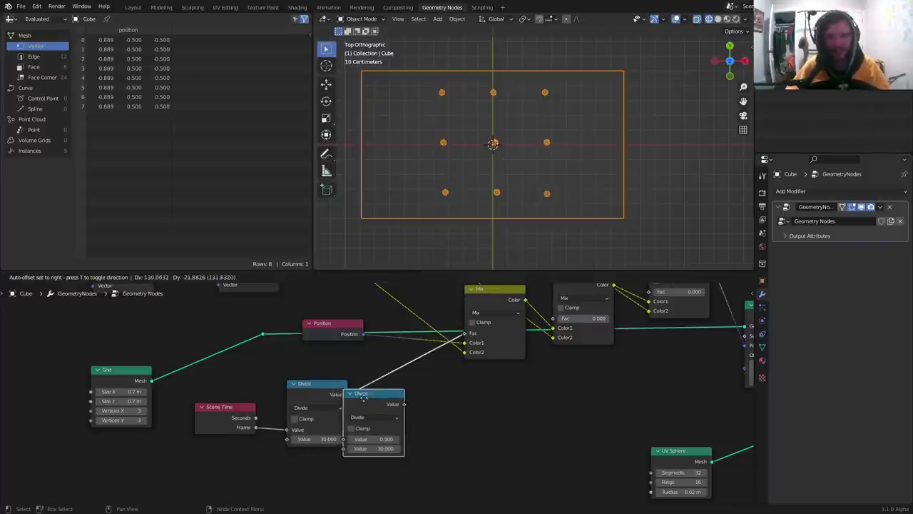
pyautogui.click(403, 408)
pyautogui.scroll(-1, 396, 407)
pyautogui.scroll(-7, 402, 398)
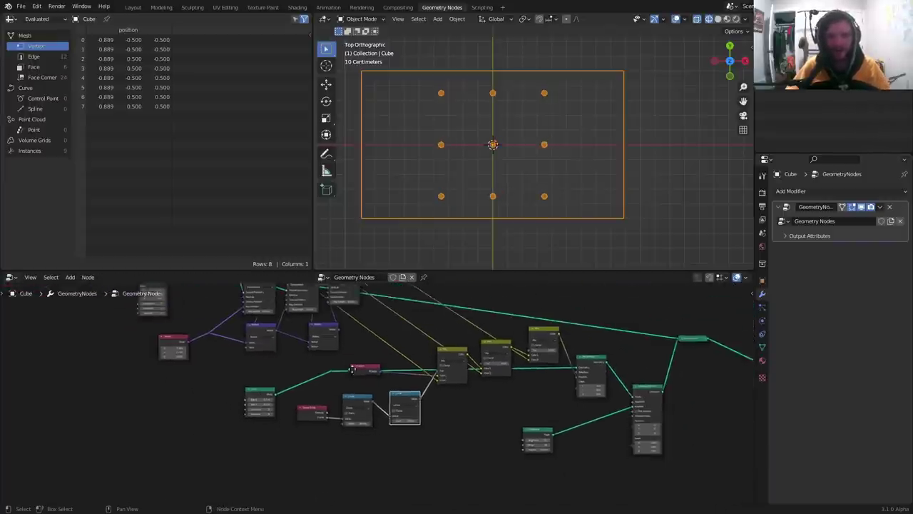
# Step: Connect the first Raycast node's Hit Distance output to the second Value input of the new Divide node
pyautogui.moveTo(254, 287); pyautogui.dragTo(318, 342, button='middle')
pyautogui.scroll(6, 317, 337)
pyautogui.moveTo(299, 302); pyautogui.dragTo(305, 344, button='middle')
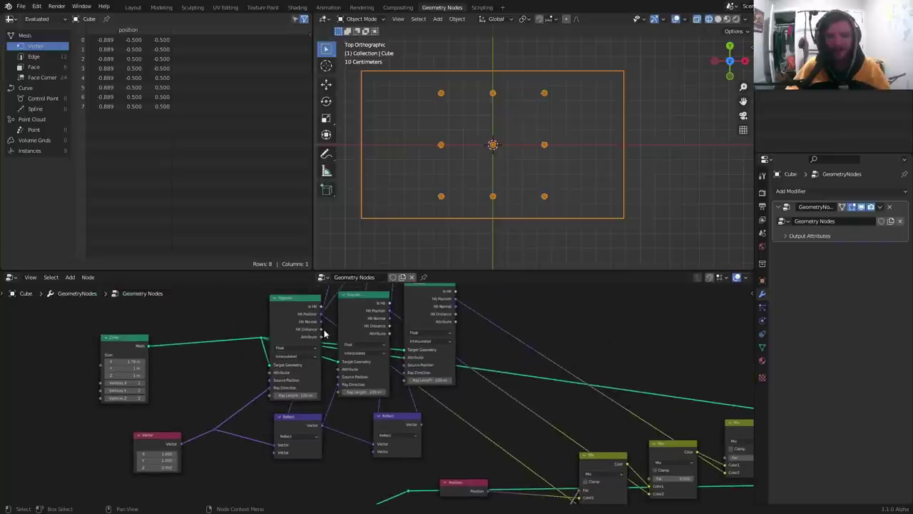
pyautogui.moveTo(321, 332)
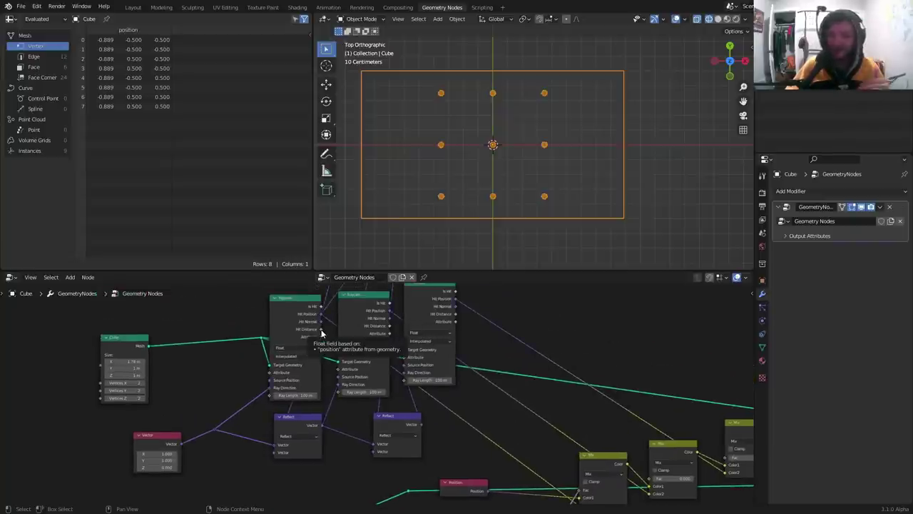
pyautogui.scroll(2, 321, 332)
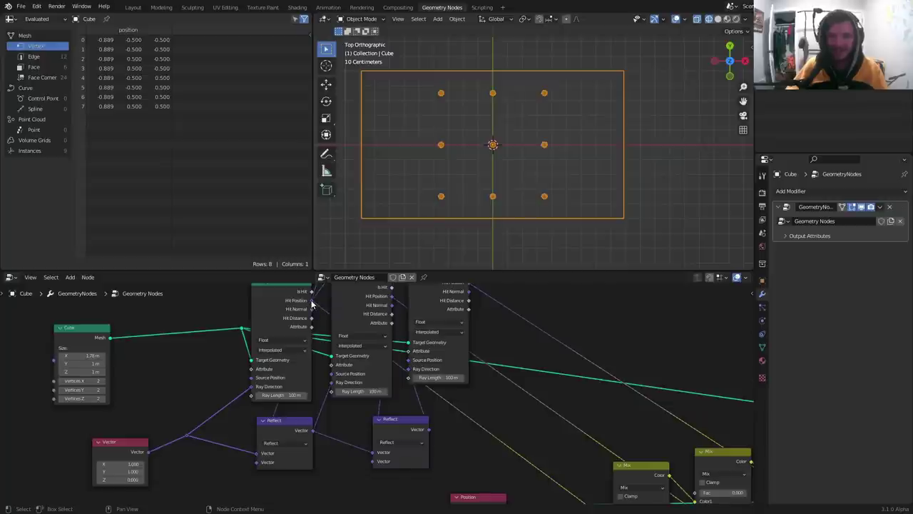
pyautogui.moveTo(311, 304)
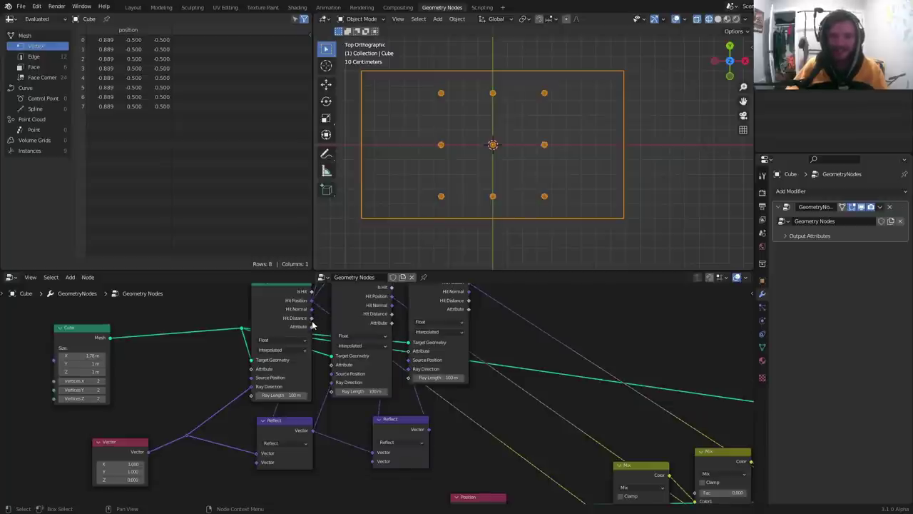
pyautogui.scroll(-2, 311, 325)
pyautogui.moveTo(340, 355); pyautogui.dragTo(290, 337, button='middle')
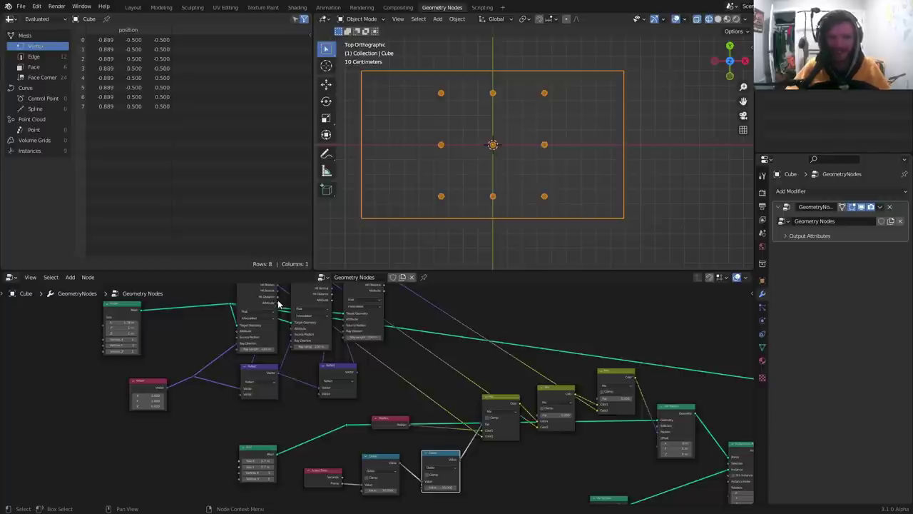
pyautogui.moveTo(279, 299); pyautogui.dragTo(424, 482)
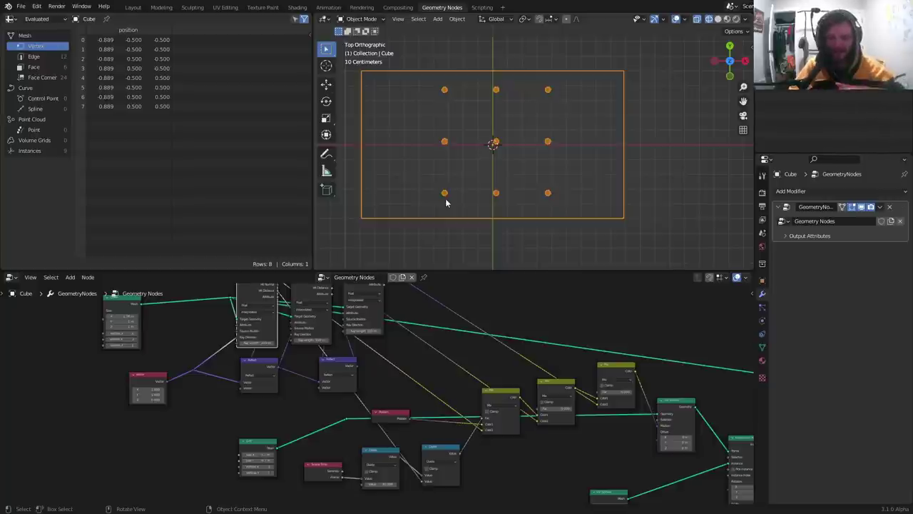
# Step: Play the animation with the Hit Distance division applied and inspect the Scene Time and Divide nodes feeding it
pyautogui.press('space')
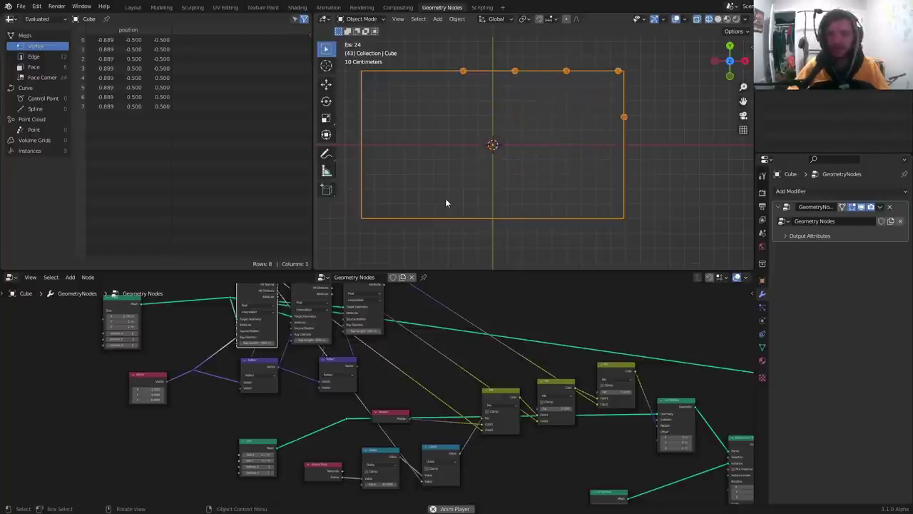
pyautogui.press('space')
pyautogui.moveTo(443, 418); pyautogui.dragTo(464, 366, button='middle')
pyautogui.scroll(2, 410, 402)
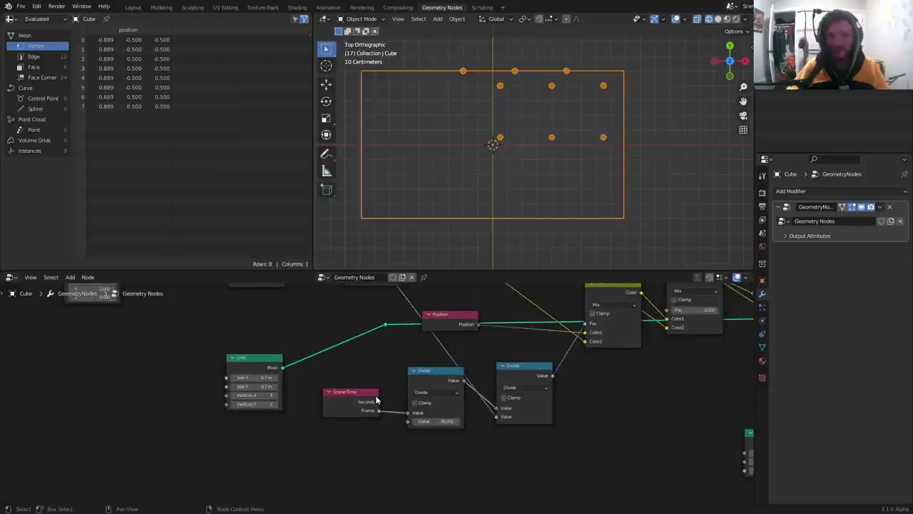
pyautogui.press('space')
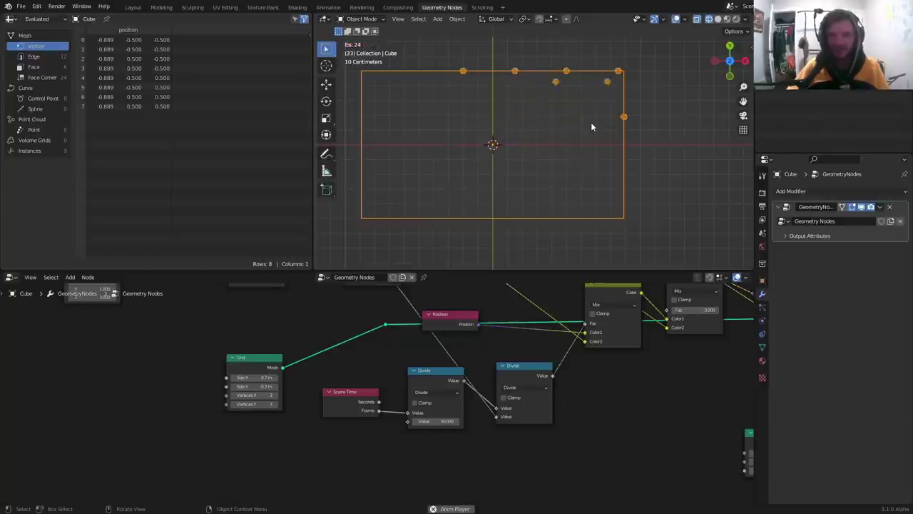
# Step: Try the second Mix node's Fac at 1.000, and undo the change
pyautogui.moveTo(629, 321); pyautogui.dragTo(450, 368, button='middle')
pyautogui.moveTo(497, 357); pyautogui.dragTo(542, 357)
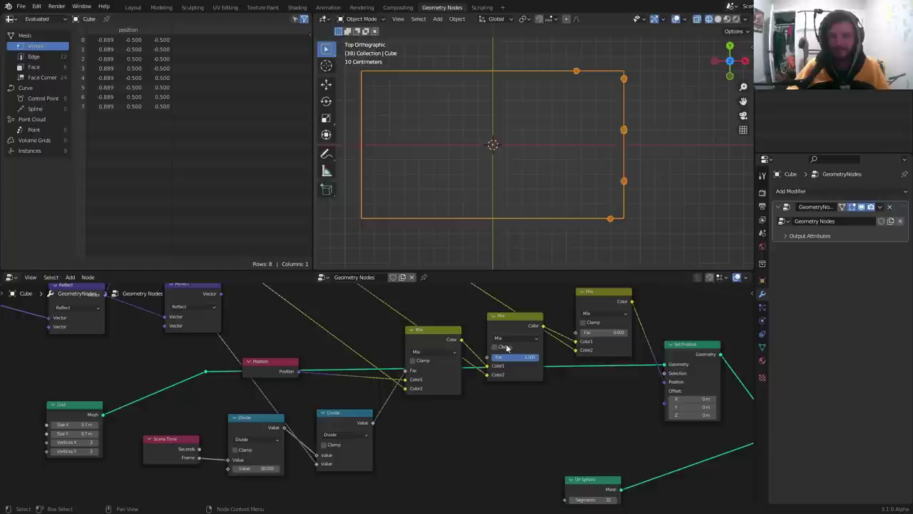
pyautogui.hotkey('ctrl', 'z')
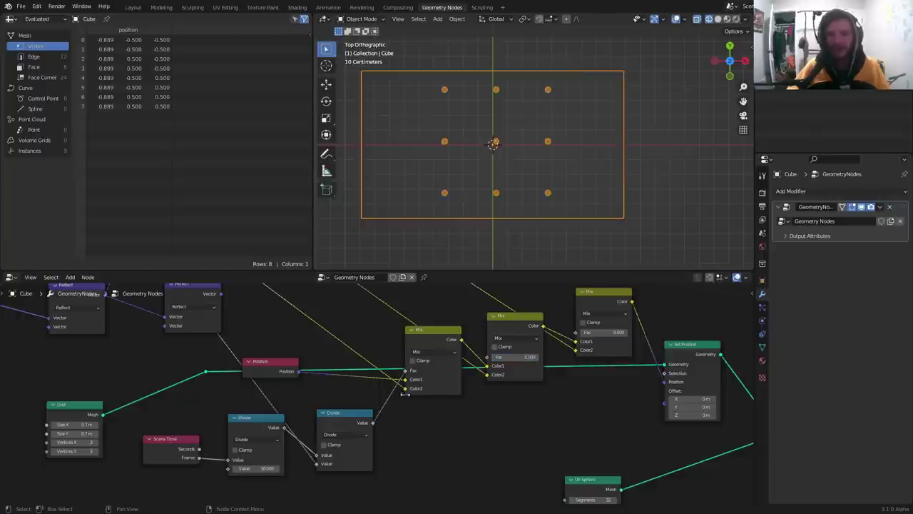
# Step: Try a duplicate of the second Divide node placed below it, linked from the first Divide node's Value output
pyautogui.moveTo(349, 420); pyautogui.dragTo(380, 370, button='middle')
pyautogui.click(377, 373)
pyautogui.hotkey('shift', 'd')
pyautogui.click(386, 483)
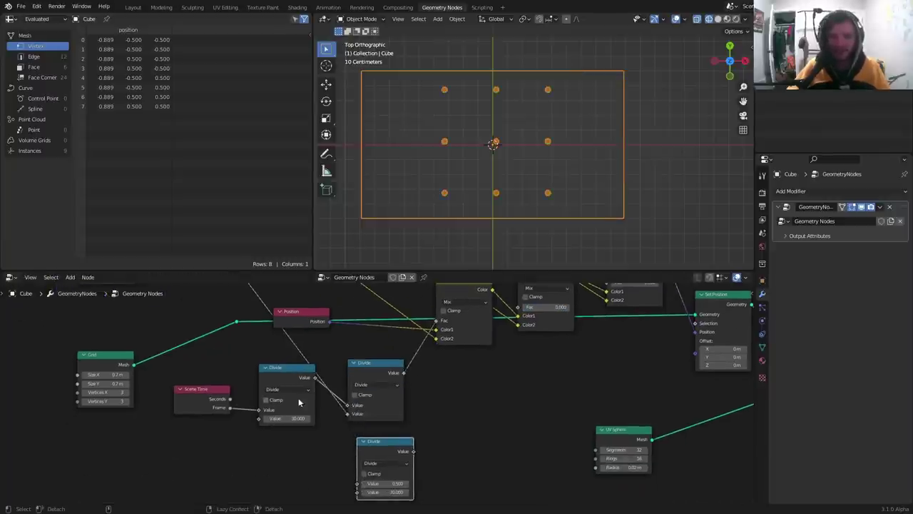
pyautogui.scroll(-5, 310, 383)
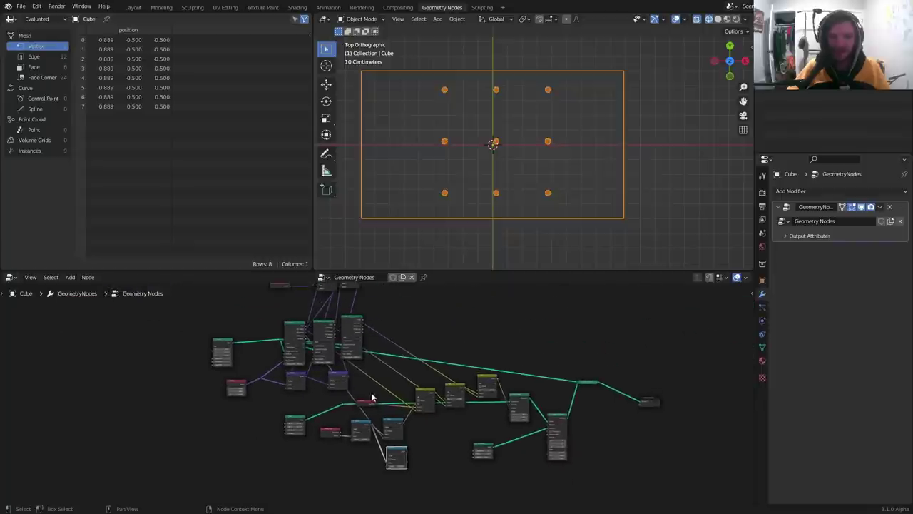
pyautogui.scroll(4, 396, 431)
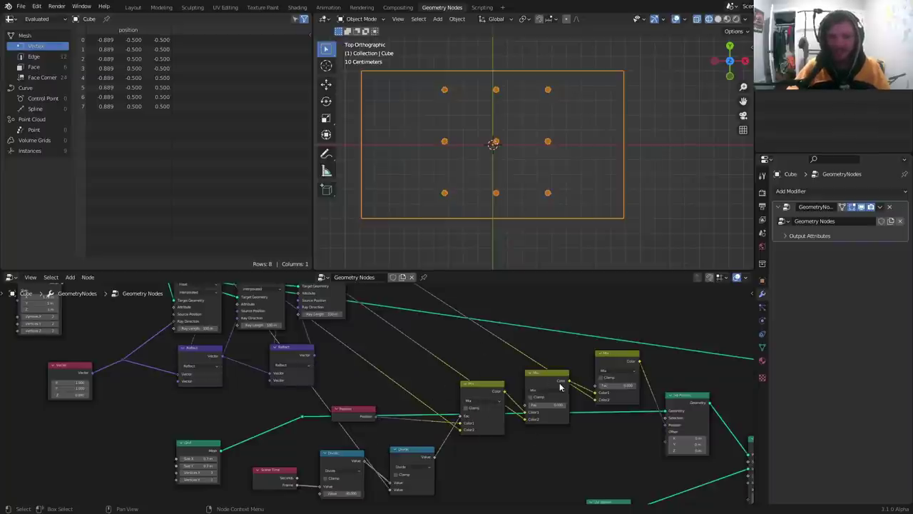
# Step: Play the sphere animation briefly, stop it and return to the first frame
pyautogui.press('space')
pyautogui.press('space')
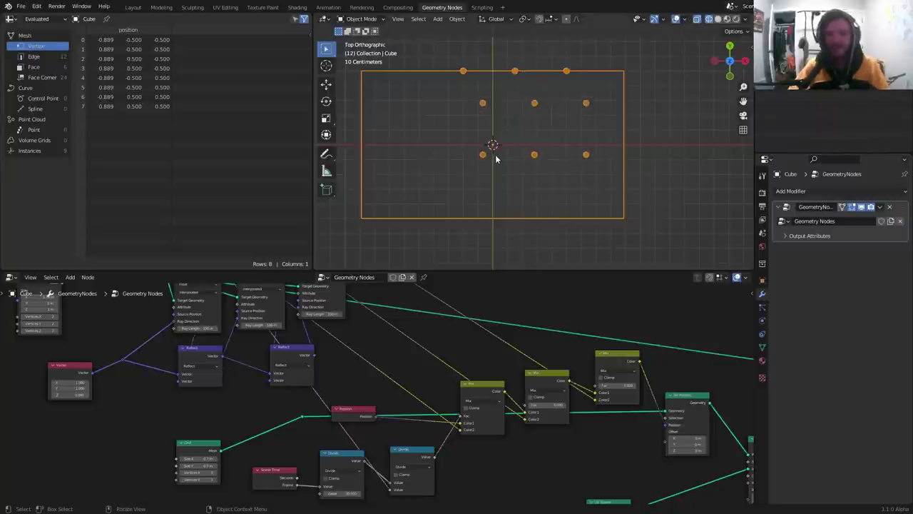
pyautogui.hotkey('shift', 'Left')
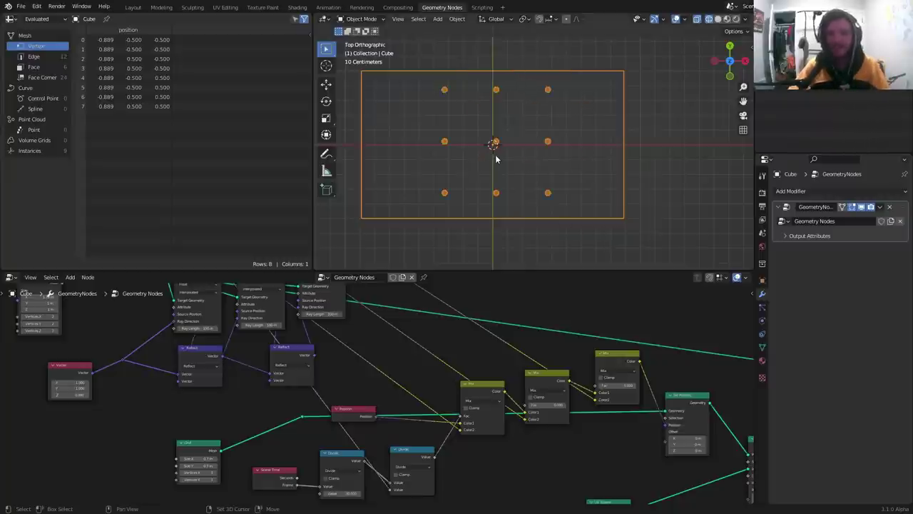
# Step: Duplicate the second Divide node and place the unconnected copy to its right, below the Mix nodes
pyautogui.moveTo(422, 423); pyautogui.dragTo(464, 350, button='middle')
pyautogui.moveTo(294, 448); pyautogui.dragTo(383, 428)
pyautogui.click(423, 438)
pyautogui.scroll(4, 424, 435)
pyautogui.moveTo(424, 435); pyautogui.dragTo(368, 414, button='middle')
pyautogui.click(316, 412)
pyautogui.hotkey('shift', 'd')
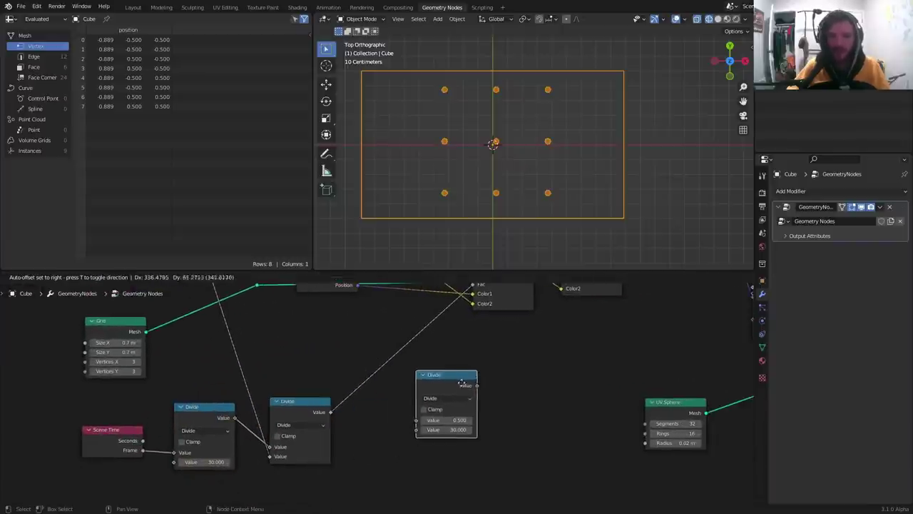
pyautogui.click(462, 382)
# Step: Move the first Divide node closer to Scene Time and enclose these two nodes in a frame
pyautogui.moveTo(246, 424); pyautogui.dragTo(280, 416, button='middle')
pyautogui.moveTo(224, 404); pyautogui.dragTo(210, 406)
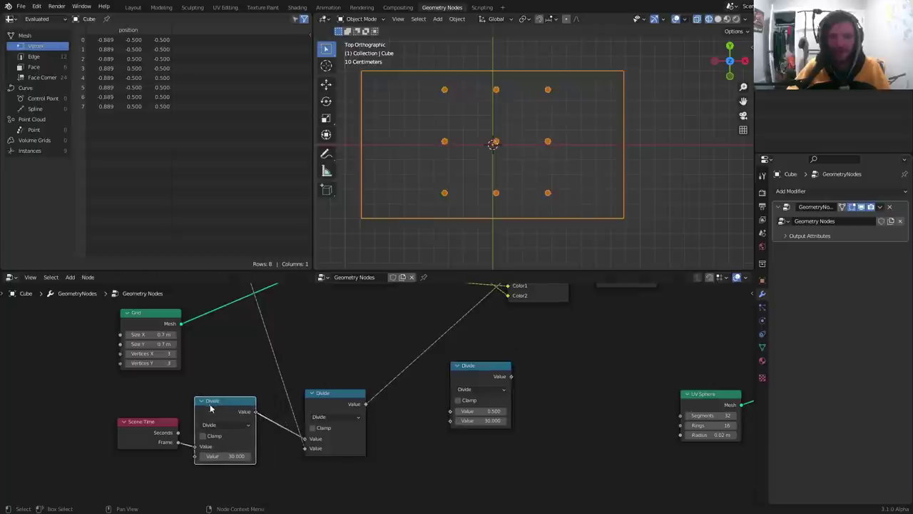
pyautogui.moveTo(153, 461); pyautogui.dragTo(201, 412)
pyautogui.hotkey('shift', 'p')
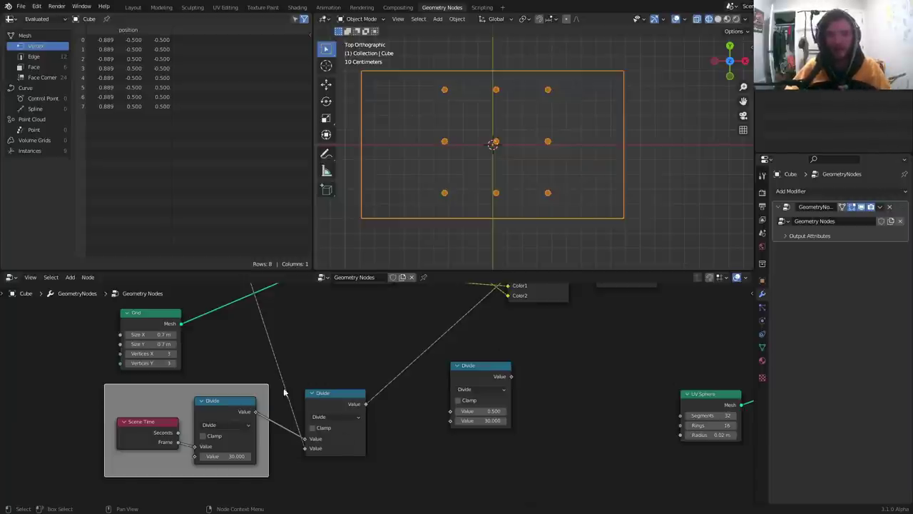
# Step: Connect the second Divide node's Value output to the first Value input of the duplicated Divide node
pyautogui.moveTo(444, 332); pyautogui.dragTo(357, 399, button='middle')
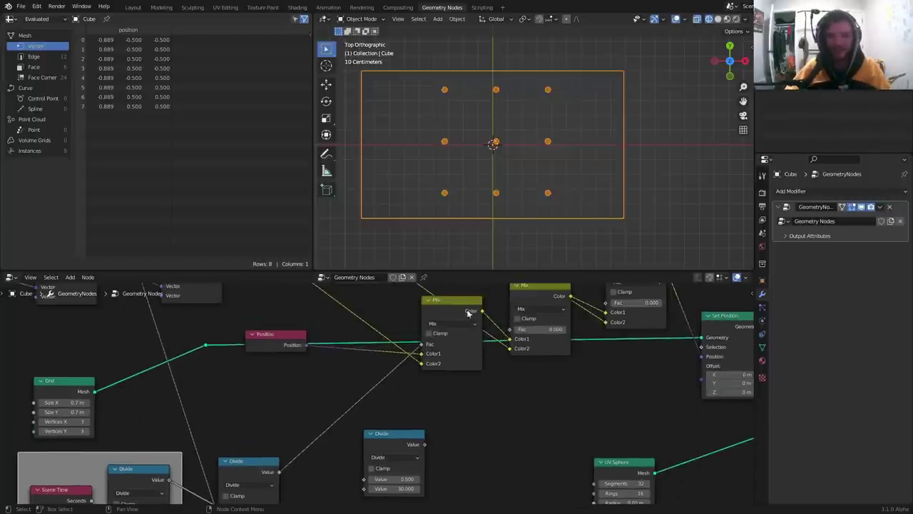
pyautogui.moveTo(317, 449); pyautogui.dragTo(349, 387, button='middle')
pyautogui.moveTo(455, 308); pyautogui.dragTo(424, 362, button='middle')
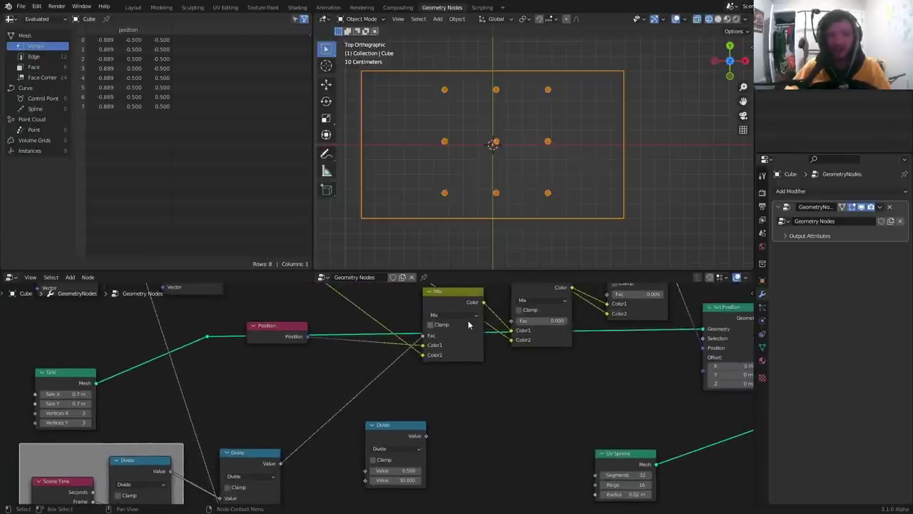
pyautogui.moveTo(279, 455); pyautogui.dragTo(303, 395, button='middle')
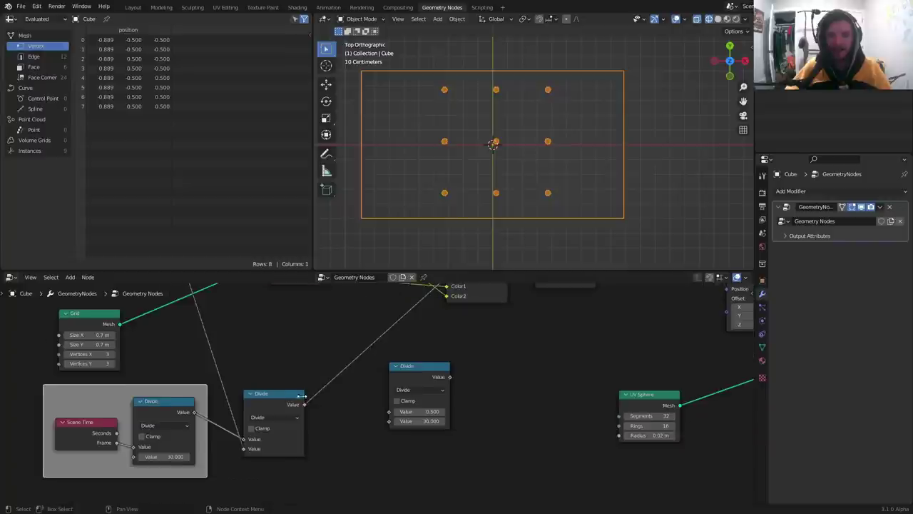
pyautogui.moveTo(455, 313); pyautogui.dragTo(421, 376, button='middle')
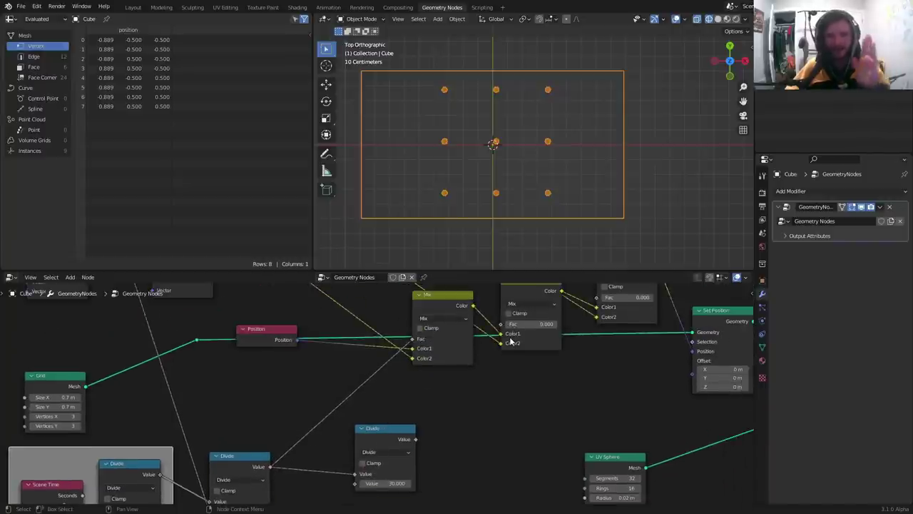
pyautogui.moveTo(497, 347); pyautogui.dragTo(545, 274, button='middle')
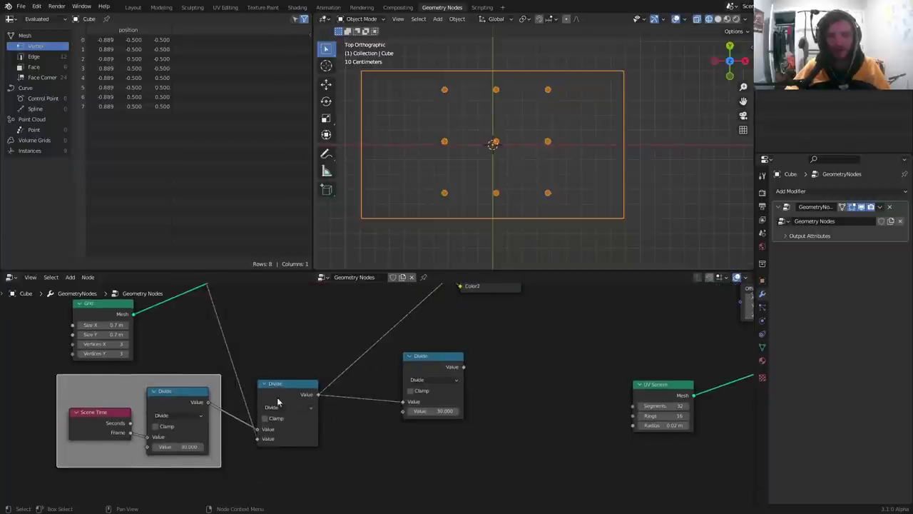
# Step: Change the duplicated Math node to Greater Than with a Threshold of 1.000 and move it closer to the second Divide node
pyautogui.click(433, 379)
pyautogui.click(492, 435)
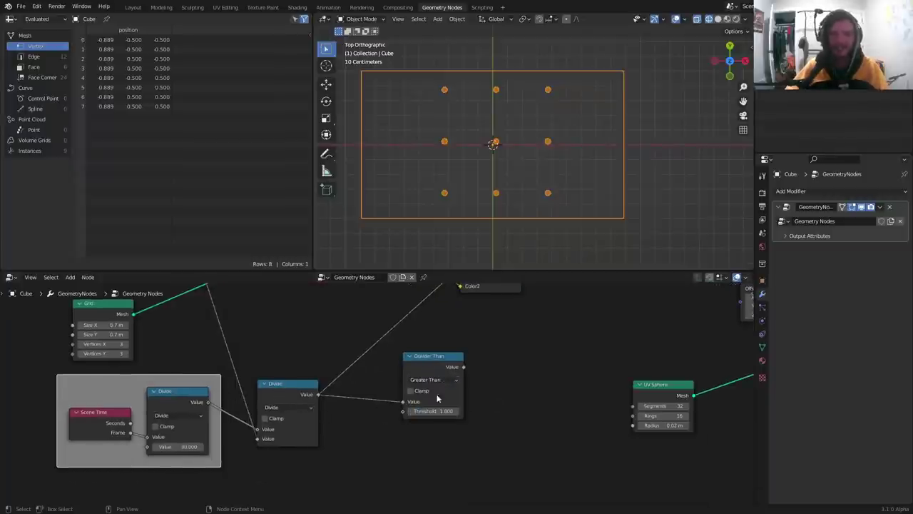
pyautogui.moveTo(426, 357); pyautogui.dragTo(405, 349)
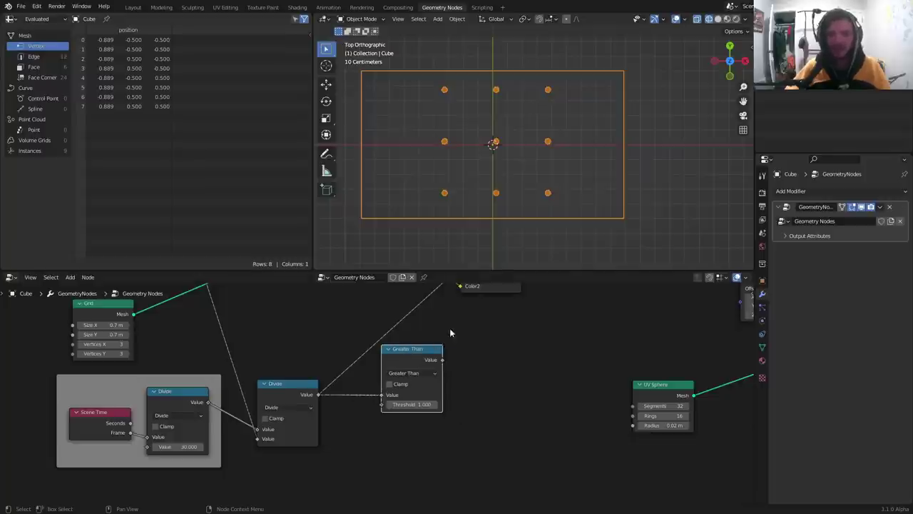
pyautogui.moveTo(450, 332); pyautogui.dragTo(404, 366, button='middle')
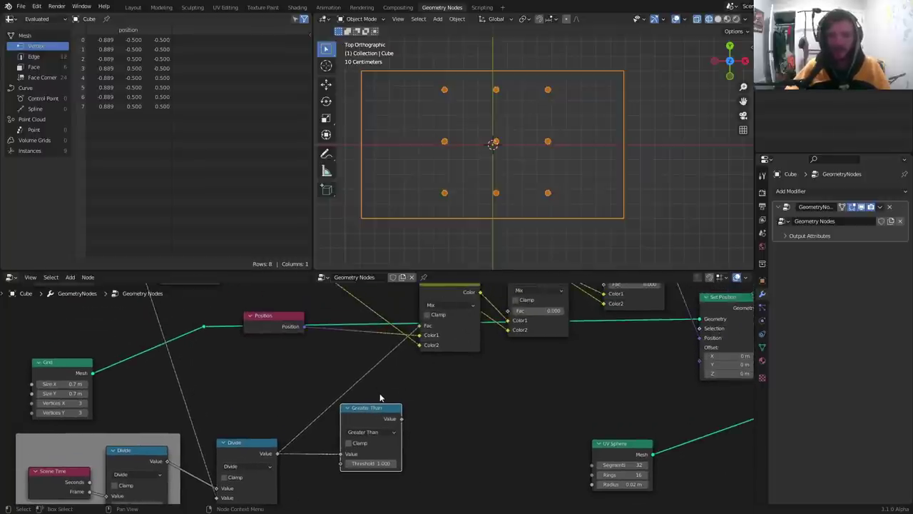
pyautogui.moveTo(378, 440); pyautogui.dragTo(382, 353, button='middle')
pyautogui.moveTo(323, 399); pyautogui.dragTo(467, 483)
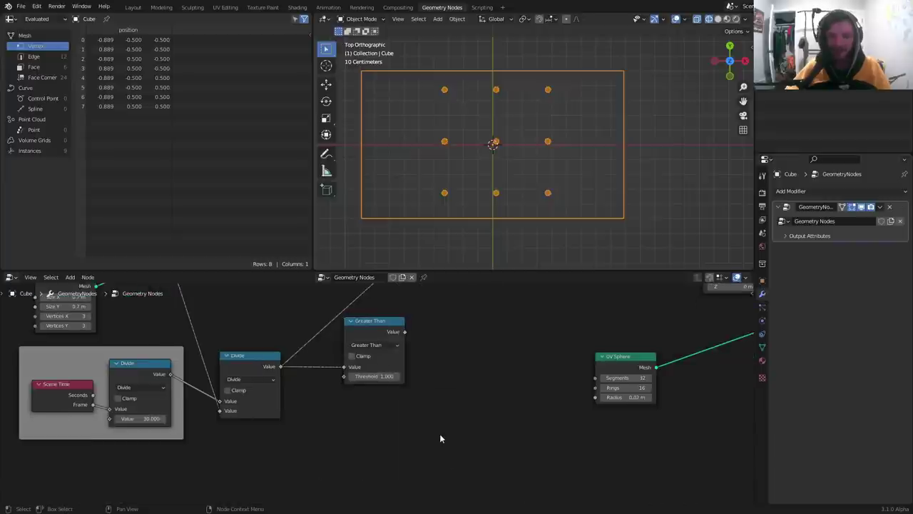
pyautogui.click(385, 341)
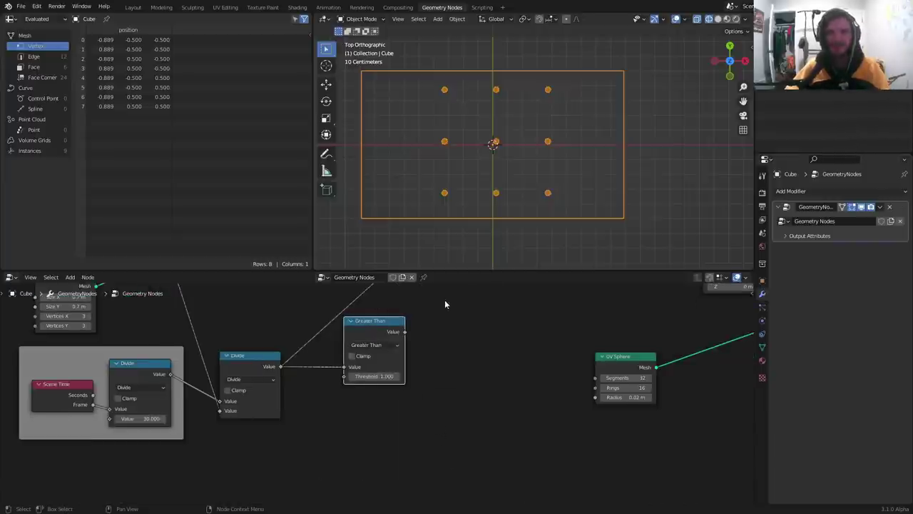
pyautogui.scroll(-3, 445, 305)
pyautogui.scroll(3, 480, 311)
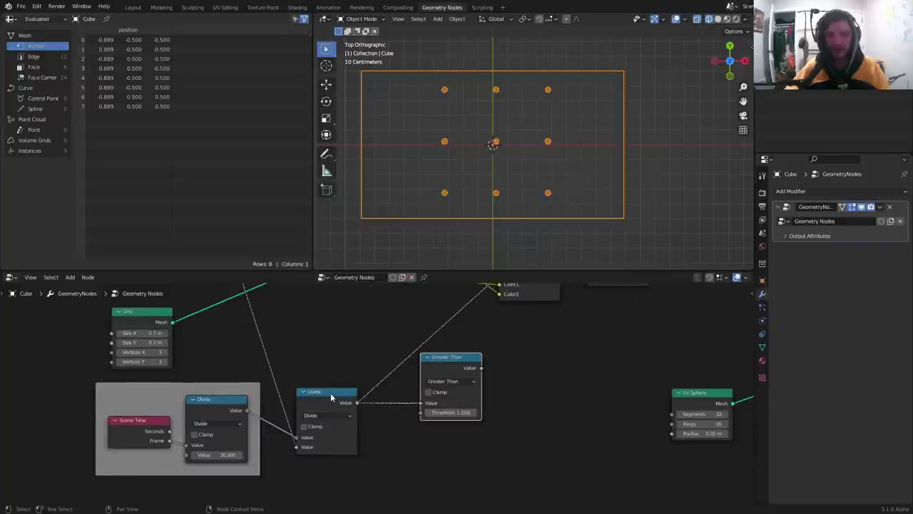
# Step: Duplicate the second Divide node below the original, with the framed Divide's output feeding its first Value input, and shift the frame left
pyautogui.moveTo(330, 396); pyautogui.dragTo(356, 372, button='middle')
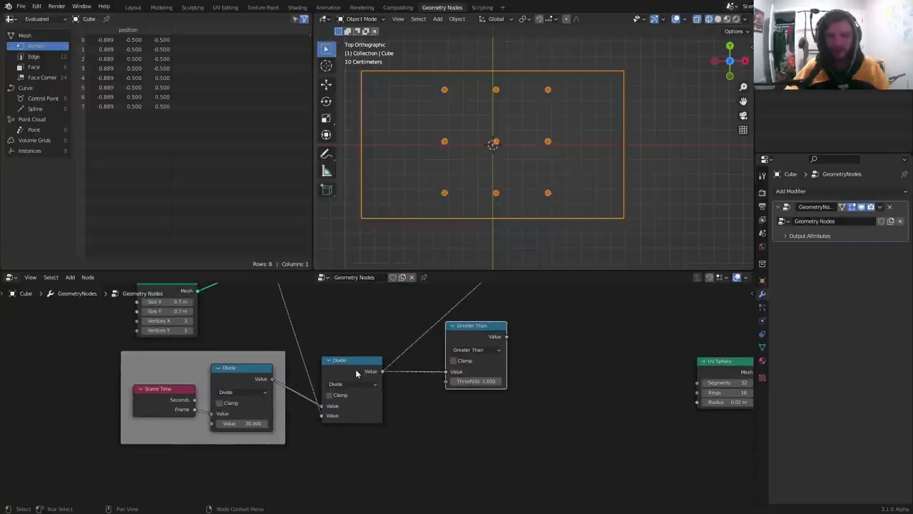
pyautogui.click(355, 369)
pyautogui.moveTo(355, 369); pyautogui.dragTo(331, 383, button='middle')
pyautogui.scroll(-11, 362, 338)
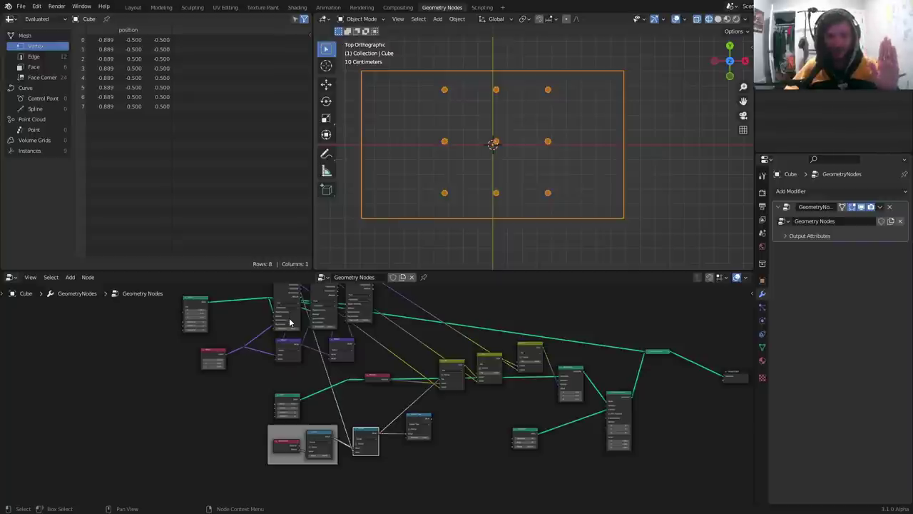
pyautogui.scroll(4, 415, 418)
pyautogui.moveTo(406, 447); pyautogui.dragTo(426, 362, button='middle')
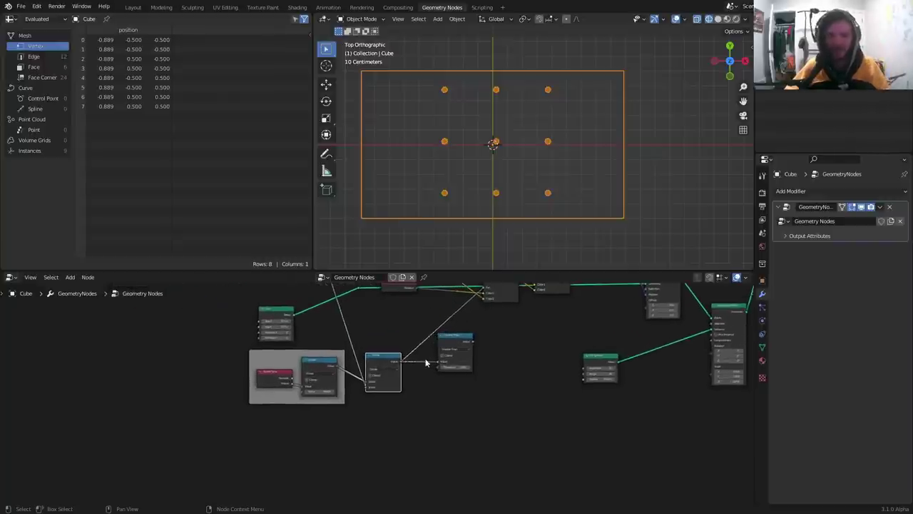
pyautogui.scroll(5, 426, 363)
pyautogui.hotkey('shift', 'd')
pyautogui.click(404, 443)
pyautogui.keyDown('alt'); pyautogui.moveTo(291, 360); pyautogui.dragTo(402, 457, button='right'); pyautogui.keyUp('alt')
pyautogui.moveTo(262, 347); pyautogui.dragTo(198, 355)
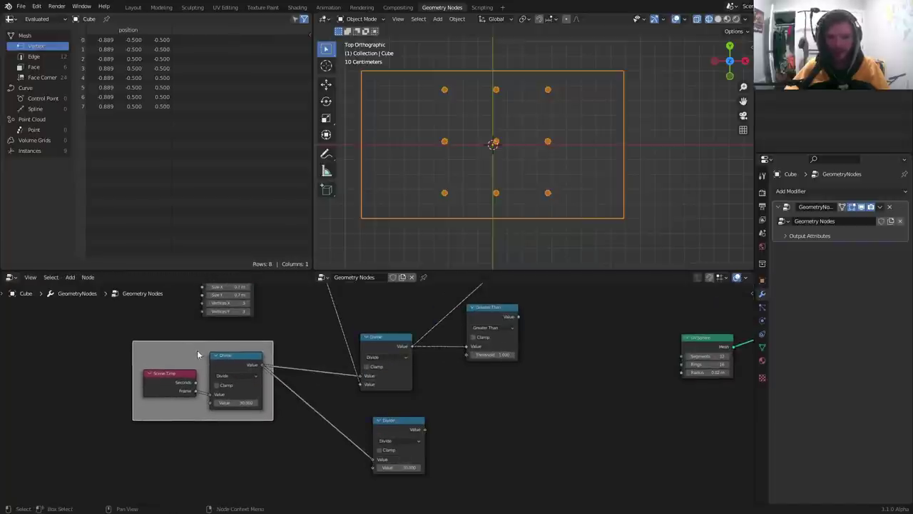
# Step: Change the copied node to Subtract and branch the second Divide's Hit Distance link through a reroute into its second Value input
pyautogui.click(383, 441)
pyautogui.scroll(-5, 357, 385)
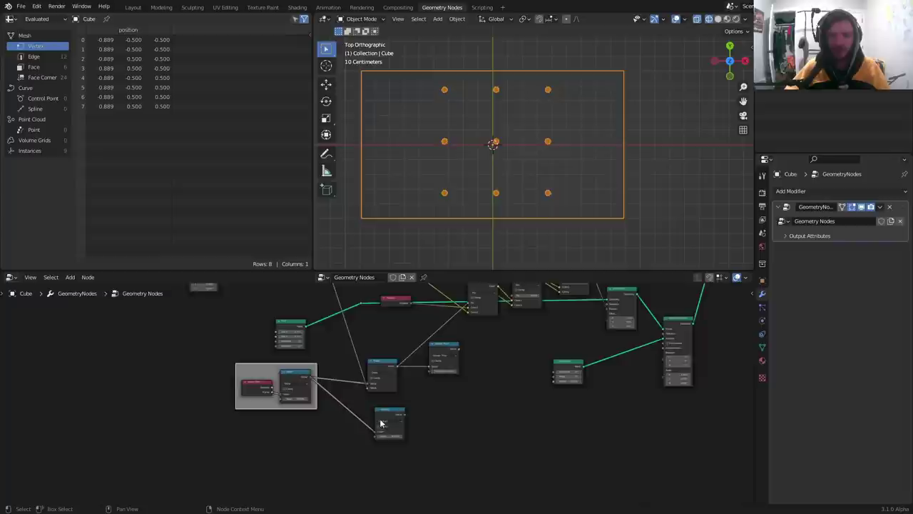
pyautogui.moveTo(365, 407); pyautogui.dragTo(380, 435, button='middle')
pyautogui.moveTo(330, 331); pyautogui.dragTo(331, 339, button='middle')
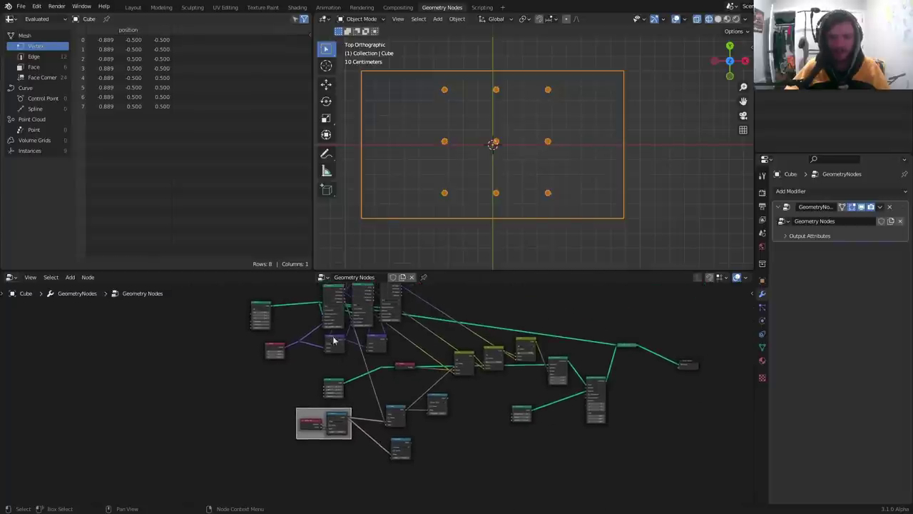
pyautogui.keyDown('shift'); pyautogui.scroll(-2, 373, 378); pyautogui.keyUp('shift')
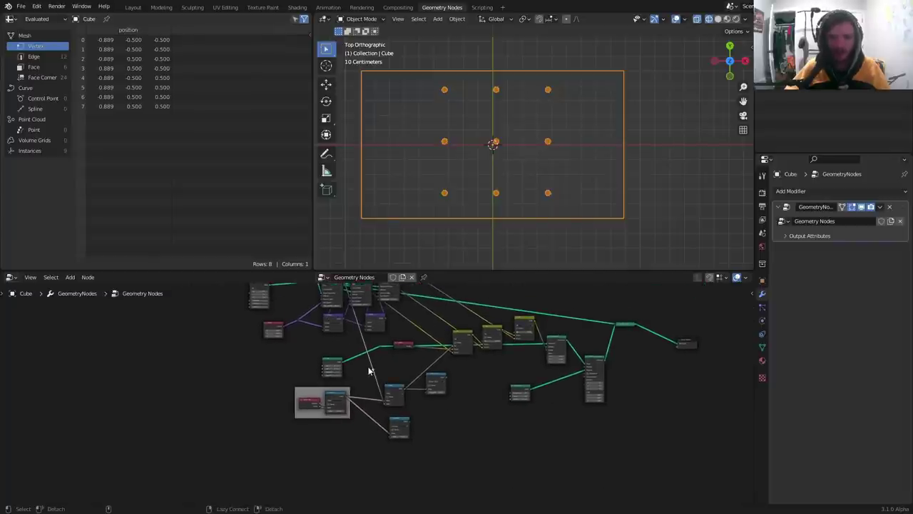
pyautogui.keyDown('alt'); pyautogui.moveTo(369, 370); pyautogui.dragTo(396, 430, button='right'); pyautogui.keyUp('alt')
pyautogui.scroll(8, 397, 431)
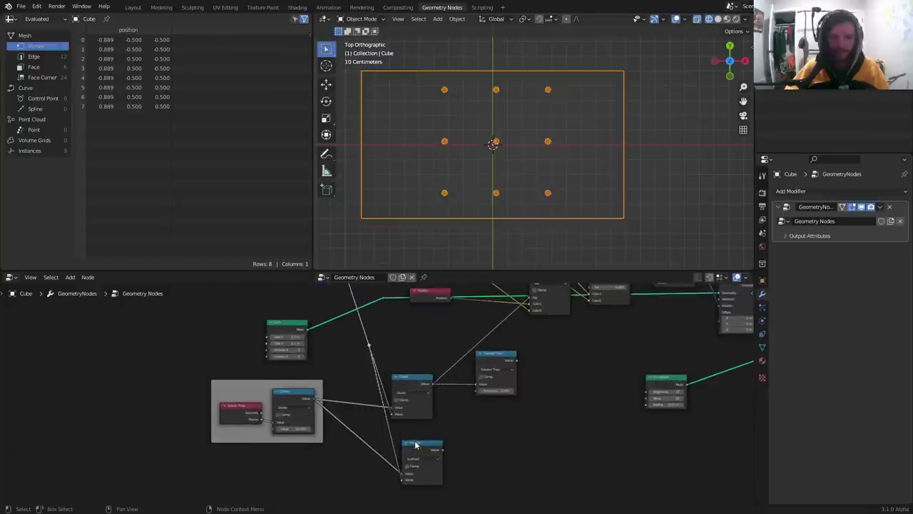
pyautogui.moveTo(416, 442); pyautogui.dragTo(407, 430)
pyautogui.scroll(2, 406, 431)
pyautogui.scroll(1, 406, 434)
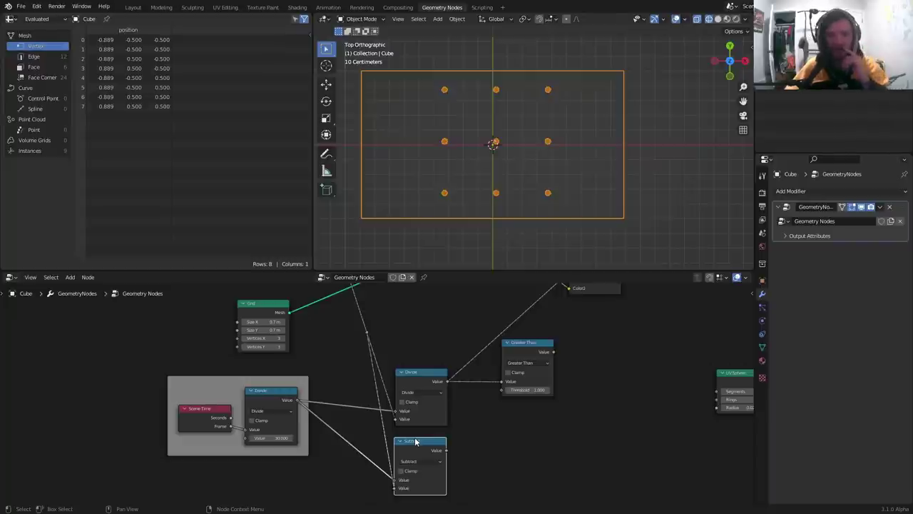
# Step: Duplicate the Subtract node to its right, connect Subtract's Value output to the copy's first Value input, and set the copy to Divide
pyautogui.hotkey('shift', 'd')
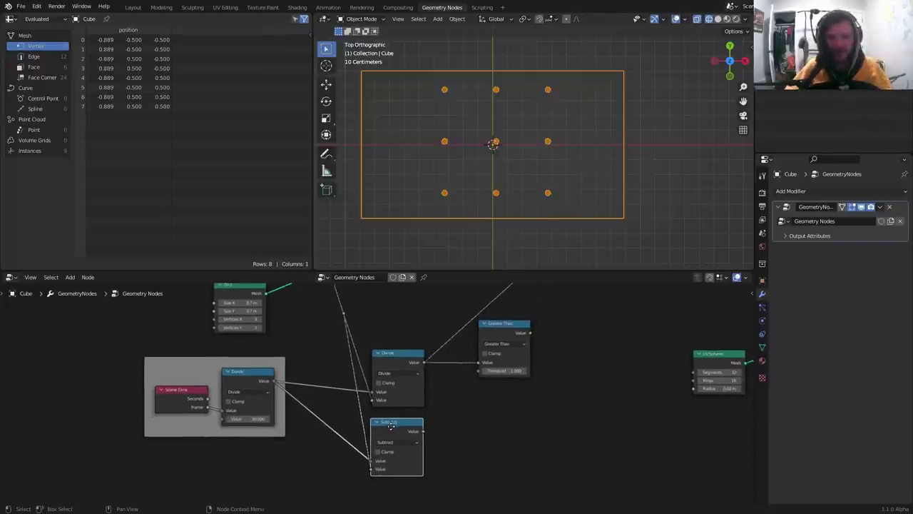
pyautogui.click(463, 423)
pyautogui.moveTo(418, 430); pyautogui.dragTo(442, 458)
pyautogui.click(468, 440)
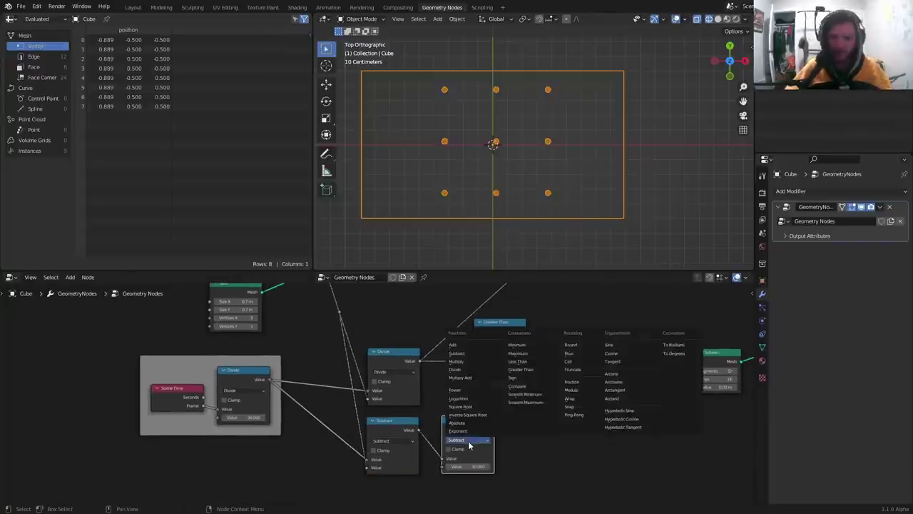
pyautogui.press('d')
pyautogui.scroll(-6, 377, 371)
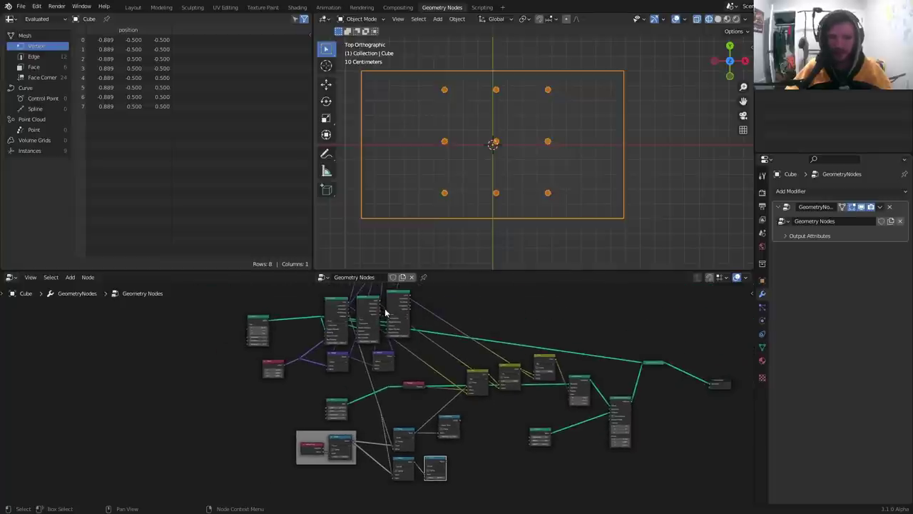
# Step: Connect the second Raycast node's Hit Distance to the new Divide node's second Value input and move that node slightly up and right
pyautogui.moveTo(379, 314); pyautogui.dragTo(424, 469)
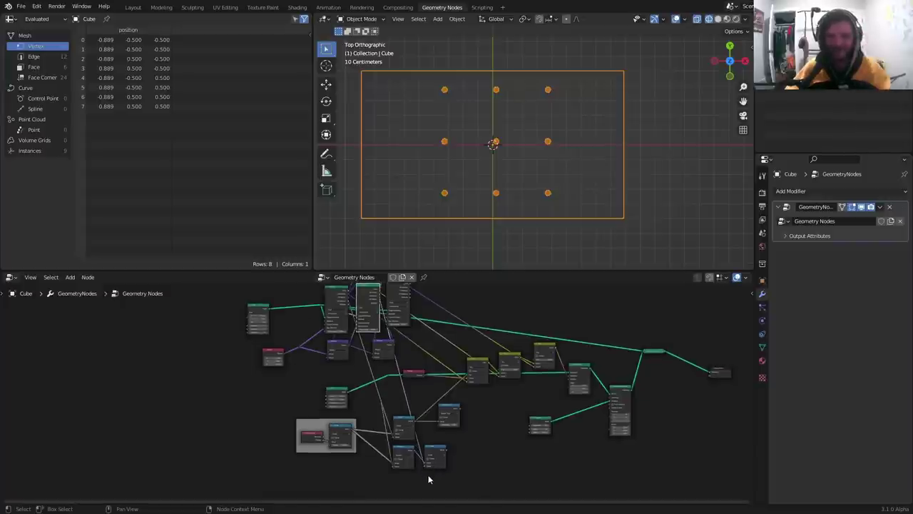
pyautogui.scroll(3, 428, 474)
pyautogui.scroll(2, 375, 396)
pyautogui.moveTo(357, 428); pyautogui.dragTo(379, 413)
pyautogui.moveTo(379, 412); pyautogui.dragTo(317, 445, button='middle')
pyautogui.scroll(-2, 311, 434)
pyautogui.scroll(-1, 320, 405)
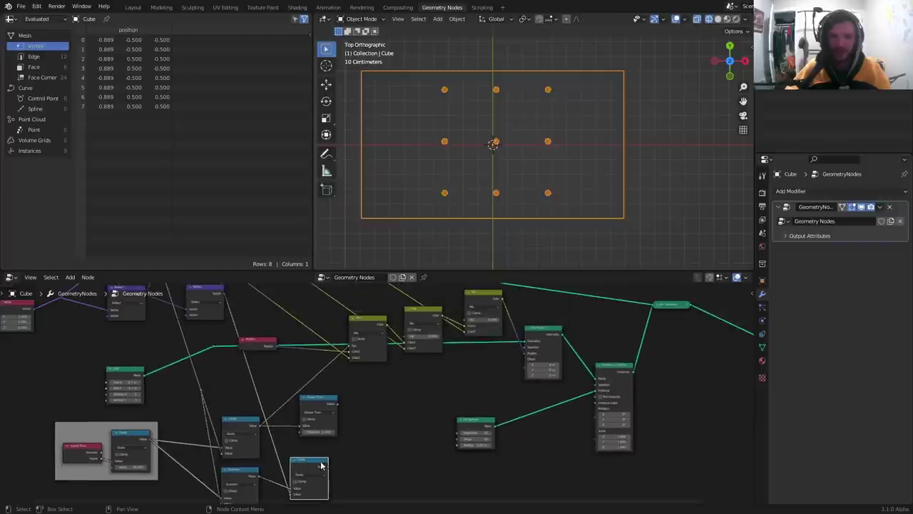
# Step: Connect the new Divide node's Value output to the second Mix node's Fac input and preview the animation
pyautogui.keyDown('alt'); pyautogui.moveTo(321, 464); pyautogui.dragTo(412, 337, button='right'); pyautogui.keyUp('alt')
pyautogui.press('space')
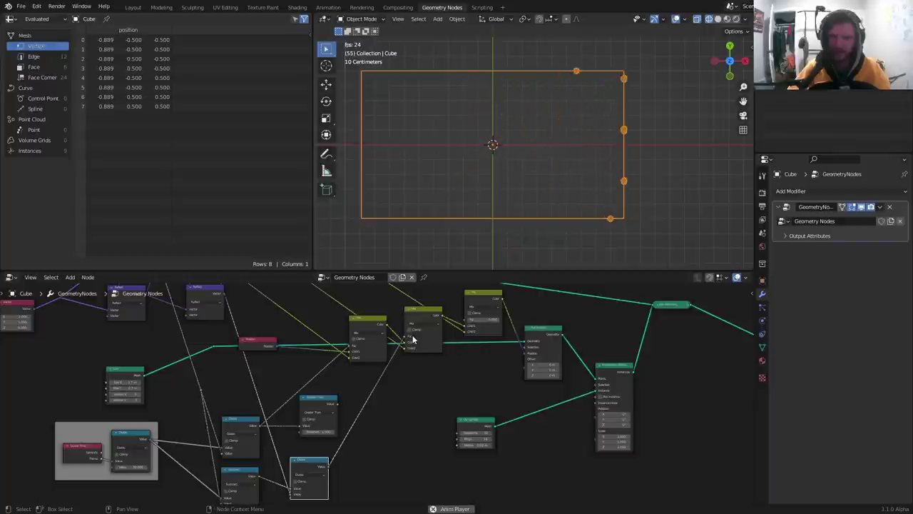
pyautogui.press('Escape')
# Step: Insert a Multiply Math node between the new Divide and the second Mix node, and feed Greater Than's Value into its remaining input
pyautogui.scroll(3, 341, 447)
pyautogui.moveTo(337, 456); pyautogui.dragTo(323, 413, button='middle')
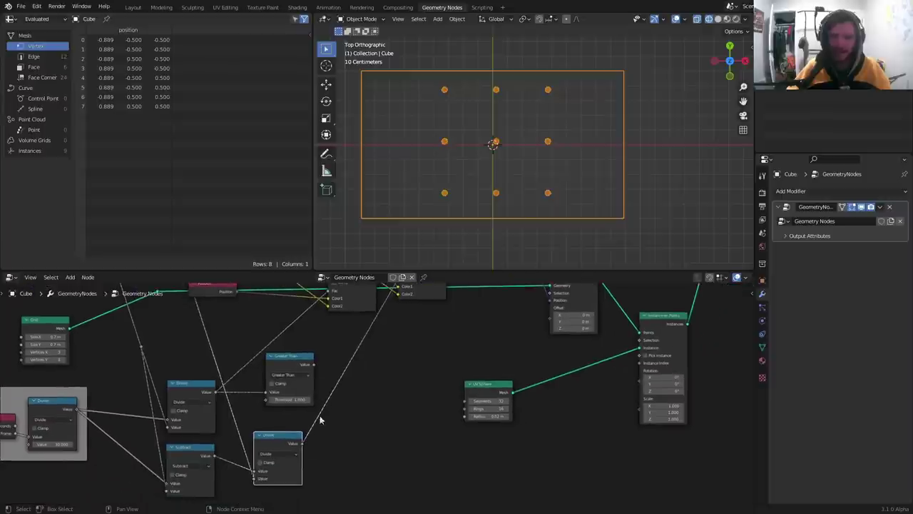
pyautogui.moveTo(293, 434); pyautogui.dragTo(377, 375)
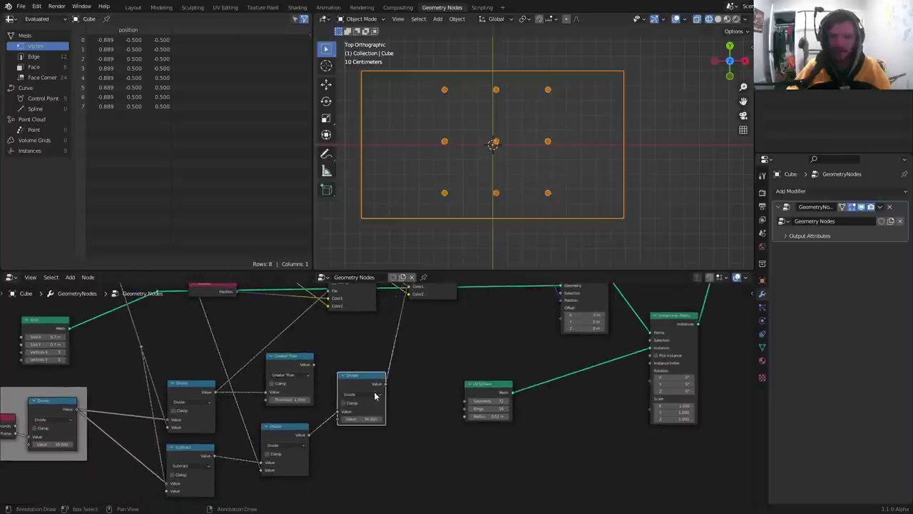
pyautogui.click(370, 395)
pyautogui.click(351, 428)
pyautogui.moveTo(302, 363); pyautogui.dragTo(294, 375)
# Step: Play and stop the animation to check how the spheres move after reaching the box's walls
pyautogui.press('space')
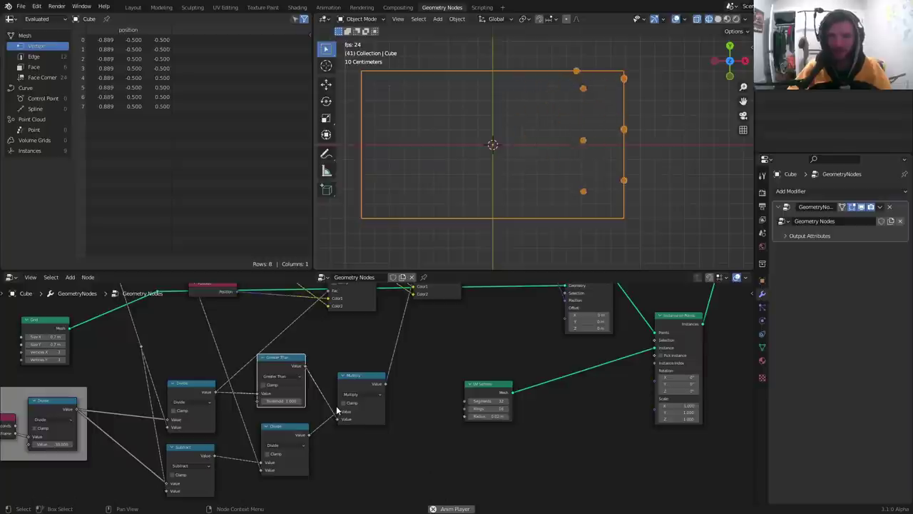
pyautogui.press('space')
pyautogui.press('space')
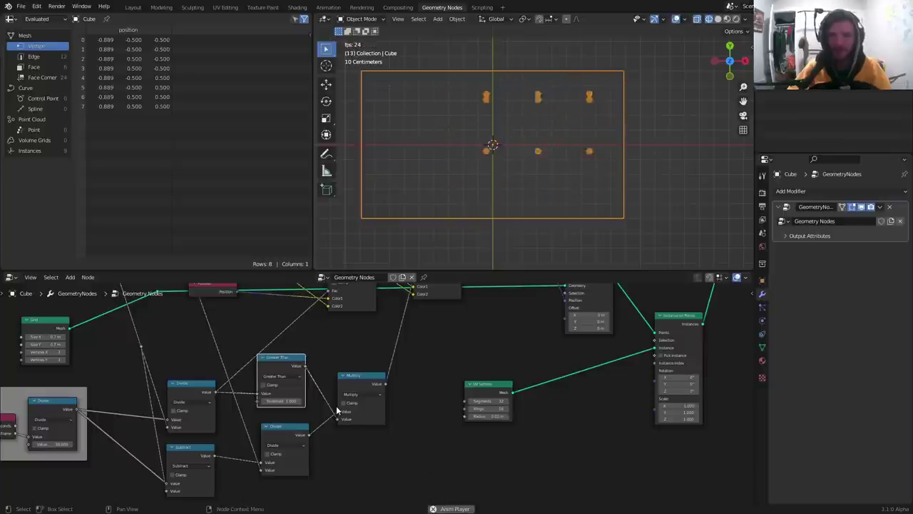
pyautogui.press('space')
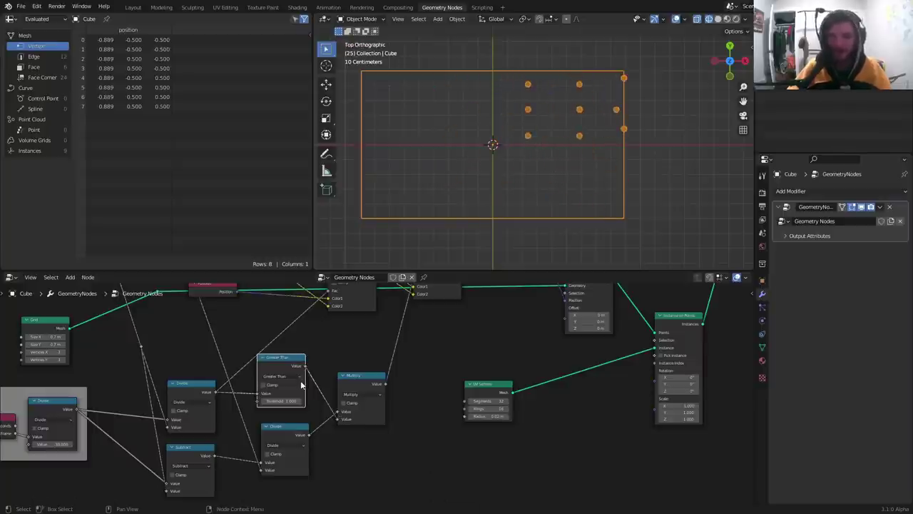
# Step: Play the animation from the first frame to check the instanced spheres' motion, then return to the first frame
pyautogui.hotkey('shift', 'Left')
pyautogui.press('space')
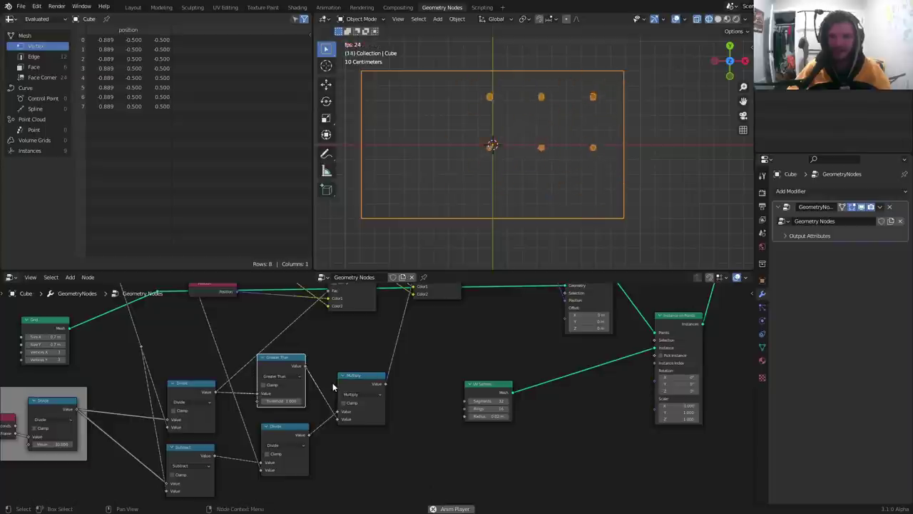
pyautogui.press('Escape')
# Step: Move the UV Sphere node slightly further away from the math nodes
pyautogui.scroll(-2, 399, 341)
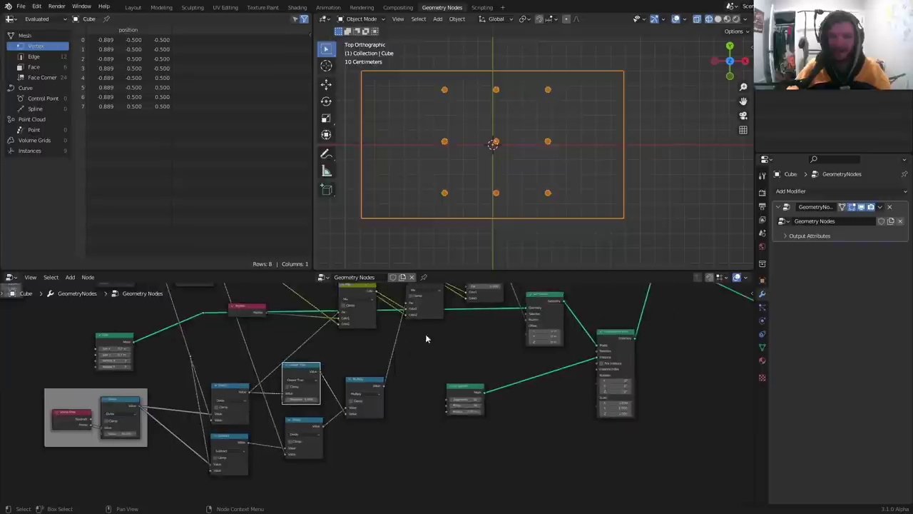
pyautogui.moveTo(457, 286); pyautogui.dragTo(421, 339, button='middle')
pyautogui.moveTo(437, 446); pyautogui.dragTo(477, 448)
pyautogui.moveTo(444, 444); pyautogui.dragTo(506, 373, button='middle')
pyautogui.moveTo(368, 403); pyautogui.dragTo(398, 367, button='middle')
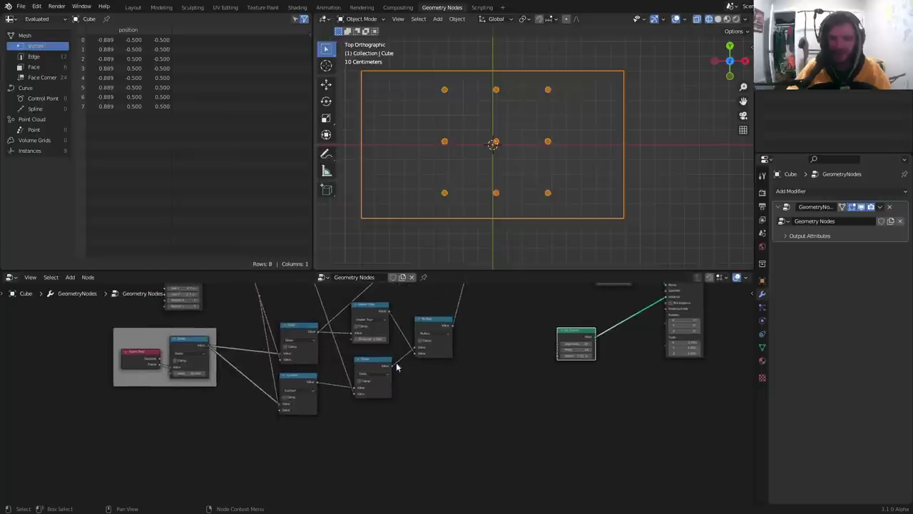
# Step: Duplicate the Subtract node below the other math nodes and feed its first Value from the framed Scene Time Divide node
pyautogui.click(305, 391)
pyautogui.hotkey('shift', 'd')
pyautogui.click(326, 445)
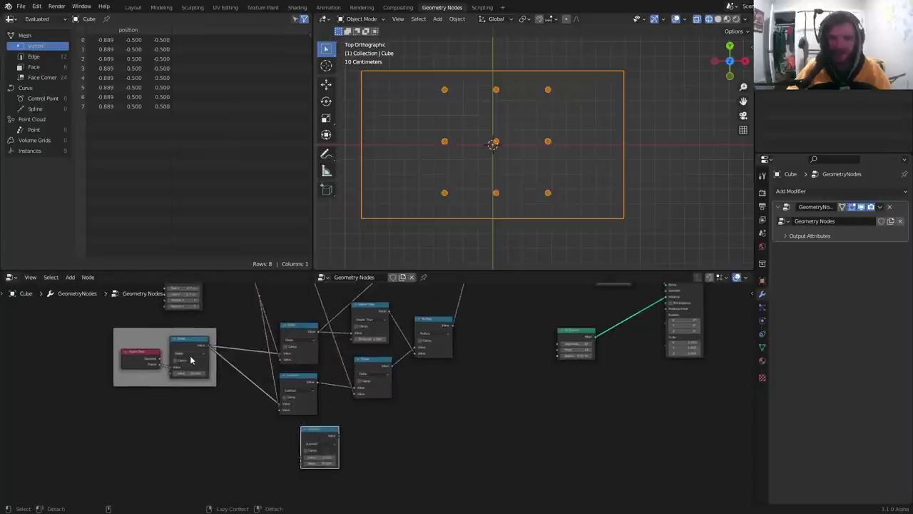
pyautogui.keyDown('alt'); pyautogui.moveTo(189, 353); pyautogui.dragTo(282, 429, button='right'); pyautogui.keyUp('alt')
pyautogui.moveTo(309, 435); pyautogui.dragTo(362, 441)
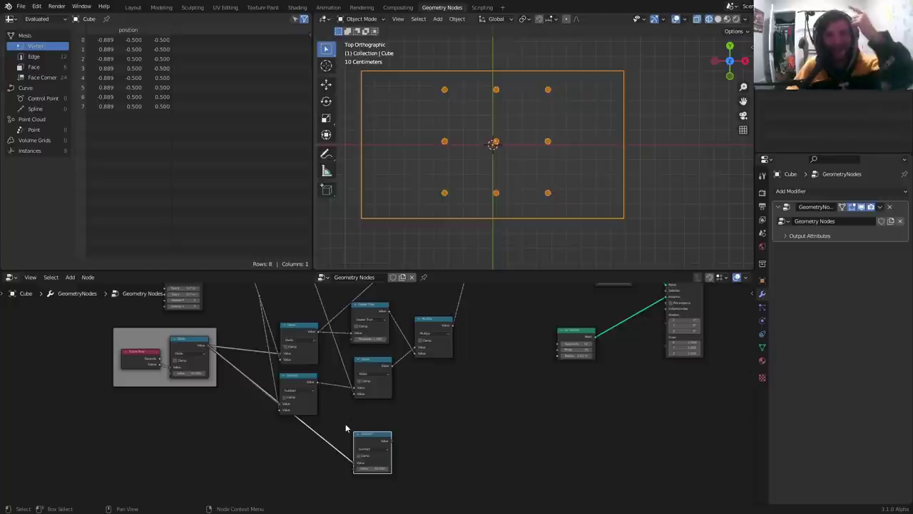
# Step: Duplicate the upper Divide node, set the copy to Add, and link the first Raycast's distance reroute into it
pyautogui.click(297, 341)
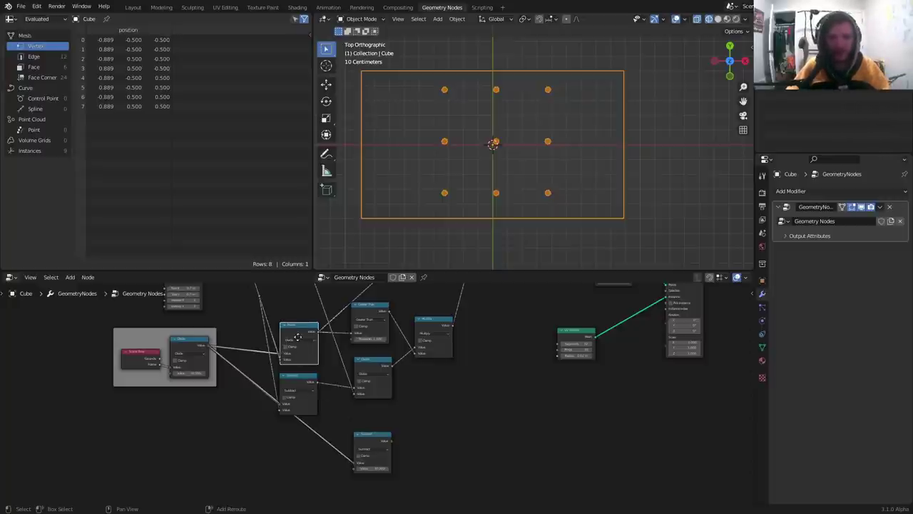
pyautogui.hotkey('shift', 'd')
pyautogui.click(277, 459)
pyautogui.click(281, 459)
pyautogui.click(268, 389)
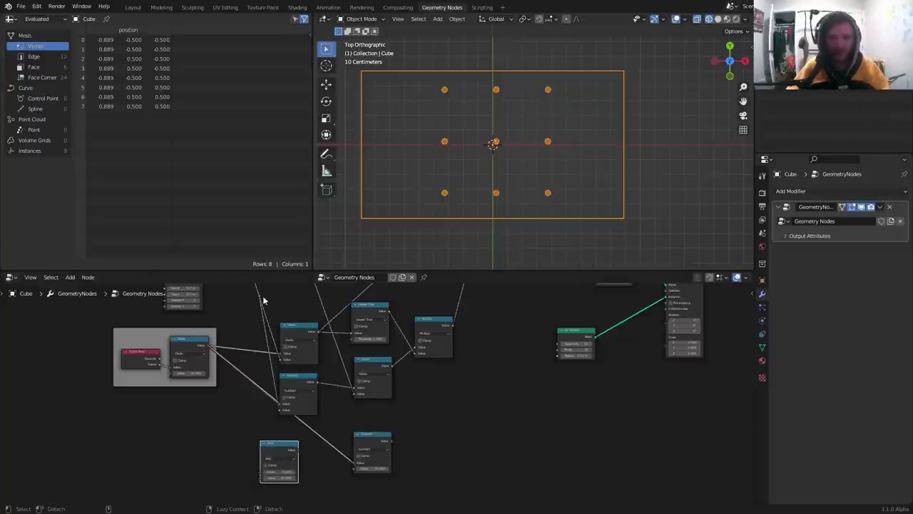
pyautogui.keyDown('alt'); pyautogui.moveTo(263, 301); pyautogui.dragTo(287, 456, button='right'); pyautogui.keyUp('alt')
# Step: Maximize the node editor and connect the second Raycast's Hit Distance to the Add node's other Value
pyautogui.scroll(-7, 374, 395)
pyautogui.moveTo(266, 372); pyautogui.dragTo(277, 424, button='middle')
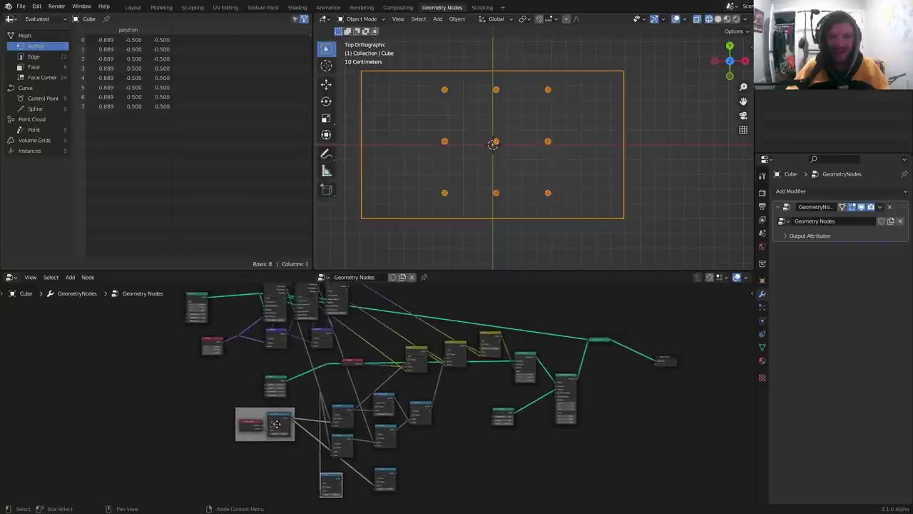
pyautogui.scroll(-1, 276, 424)
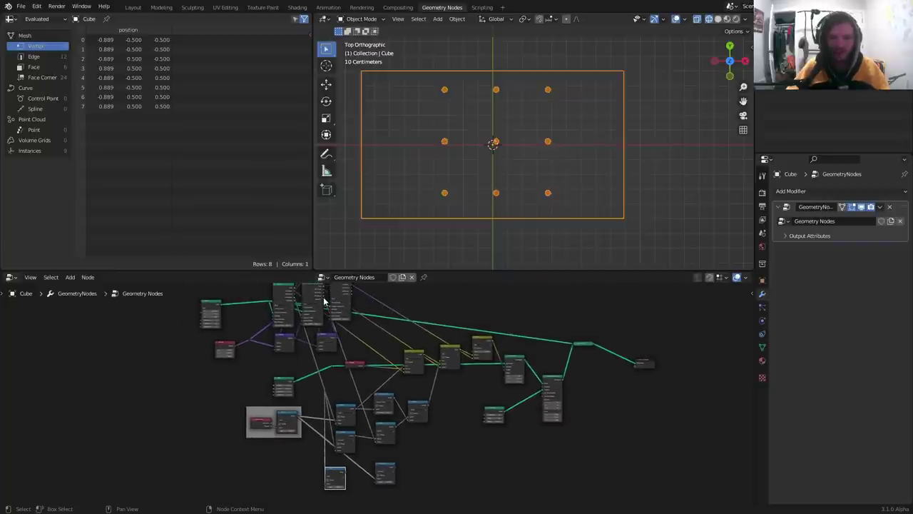
pyautogui.click(321, 307)
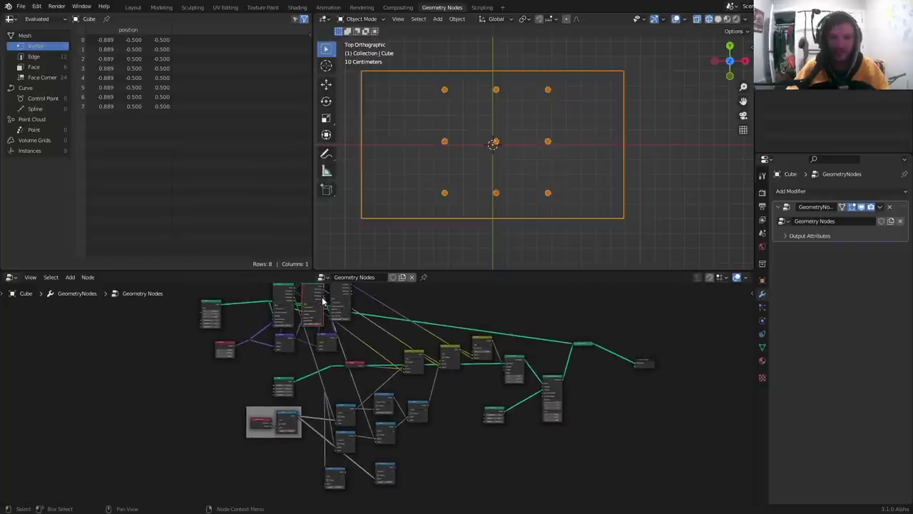
pyautogui.hotkey('ctrl', 'space')
pyautogui.scroll(2, 364, 148)
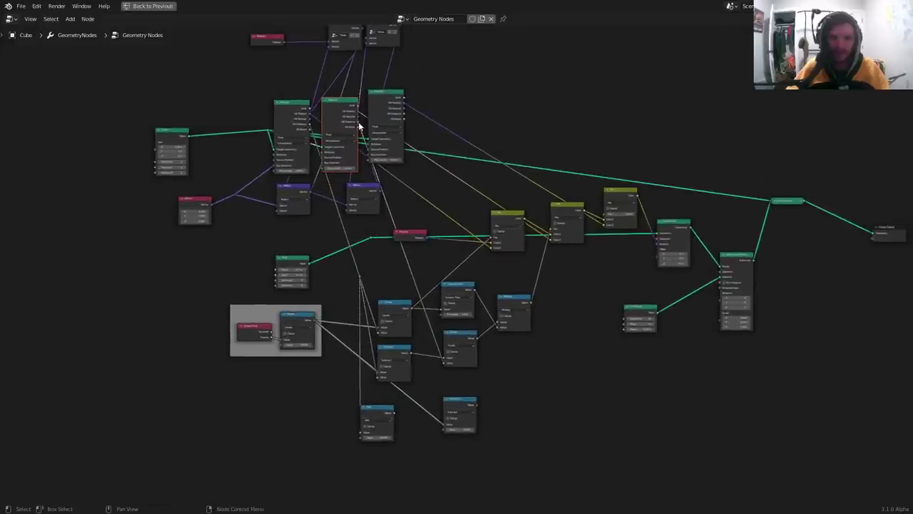
pyautogui.moveTo(359, 126); pyautogui.dragTo(334, 418)
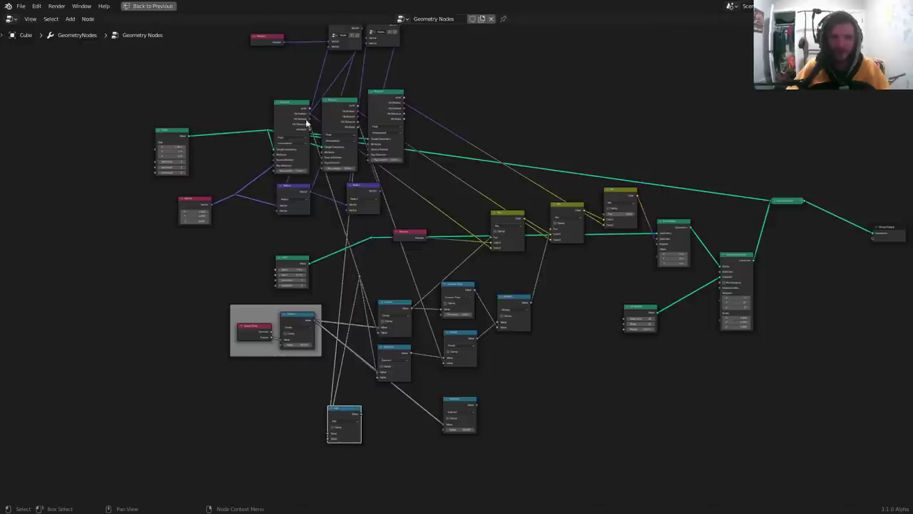
# Step: Connect the Add node's output to the new Subtract node's second Value and move the Subtract node closer to Add
pyautogui.scroll(2, 364, 445)
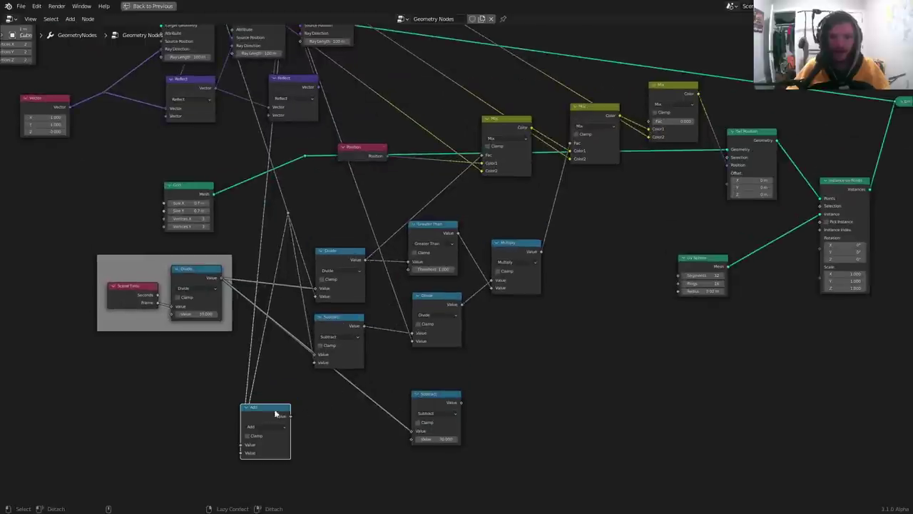
pyautogui.moveTo(289, 415); pyautogui.dragTo(413, 438)
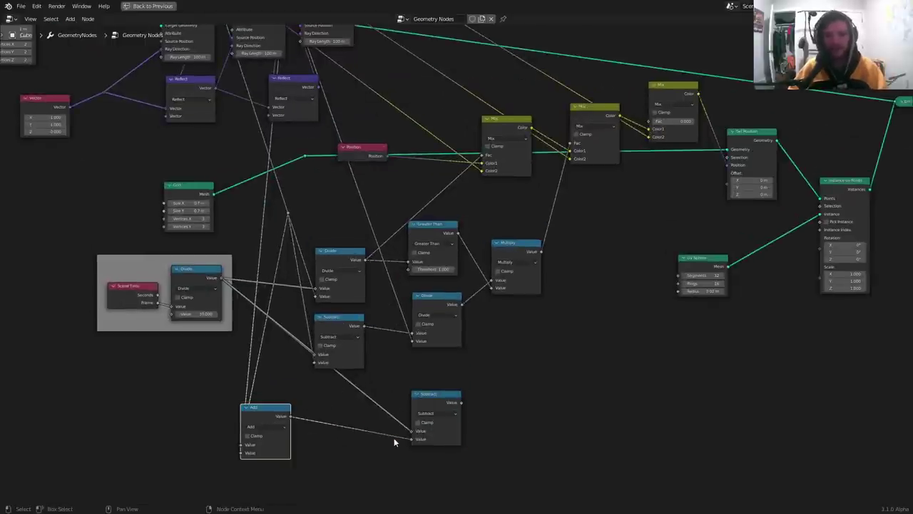
pyautogui.moveTo(437, 402); pyautogui.dragTo(349, 409)
# Step: Duplicate the new Subtract node, link the Subtract result into the copy, and set the copy to Divide
pyautogui.hotkey('shift', 'd')
pyautogui.click(437, 398)
pyautogui.keyDown('alt'); pyautogui.moveTo(371, 411); pyautogui.dragTo(425, 415, button='right'); pyautogui.keyUp('alt')
pyautogui.click(438, 407)
pyautogui.click(430, 388)
# Step: Connect the third Raycast's Hit Distance to the second Value of the new Divide node
pyautogui.scroll(-5, 421, 357)
pyautogui.moveTo(395, 329); pyautogui.dragTo(386, 367, button='middle')
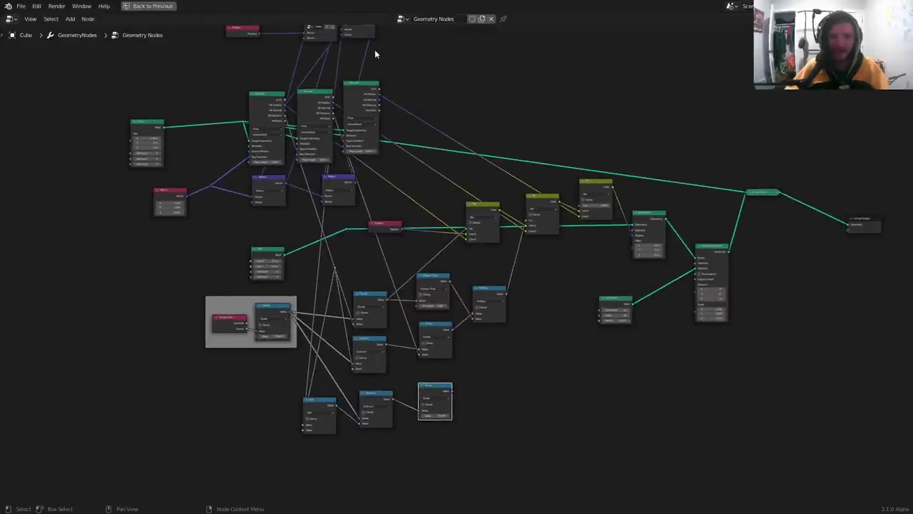
pyautogui.moveTo(380, 104)
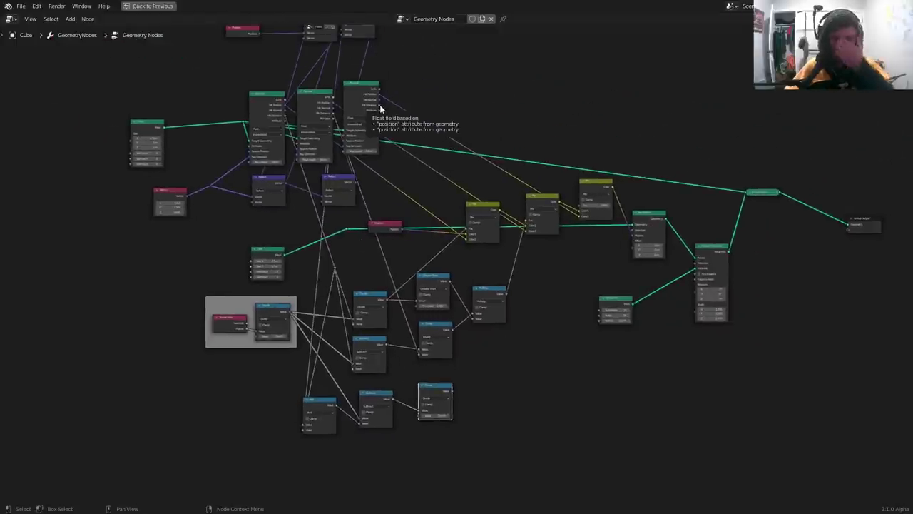
pyautogui.moveTo(379, 107); pyautogui.dragTo(426, 387)
pyautogui.scroll(1, 427, 379)
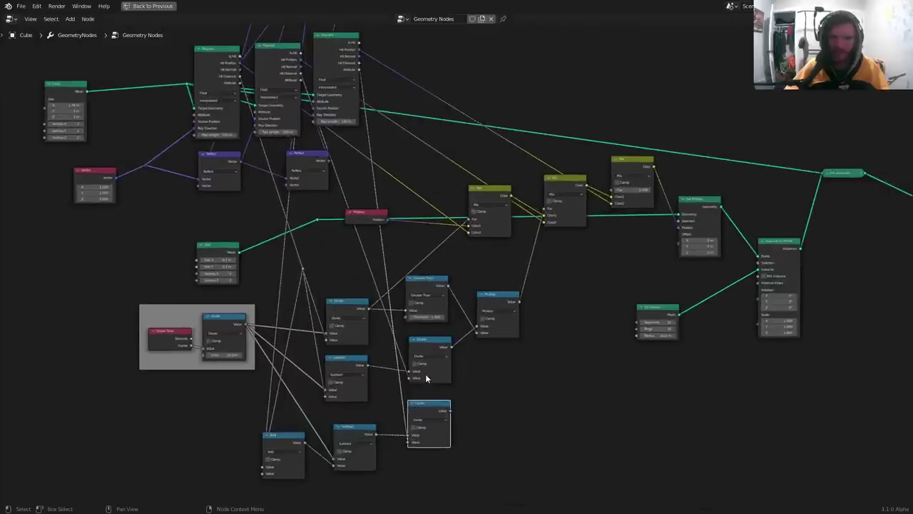
# Step: Restore the full workspace layout and link the new Divide result to the Fac of the third Mix node
pyautogui.hotkey('ctrl', 'space')
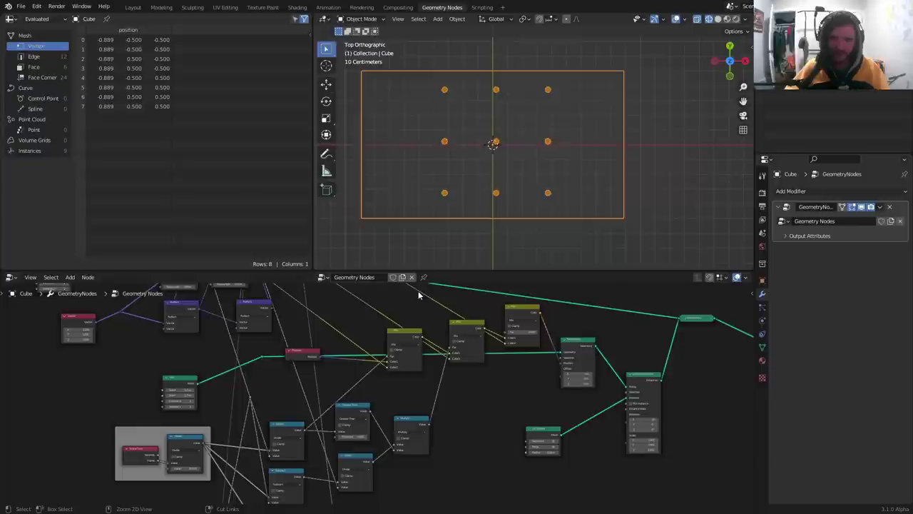
pyautogui.scroll(2, 361, 399)
pyautogui.moveTo(360, 405); pyautogui.dragTo(268, 429, button='middle')
pyautogui.scroll(-3, 268, 430)
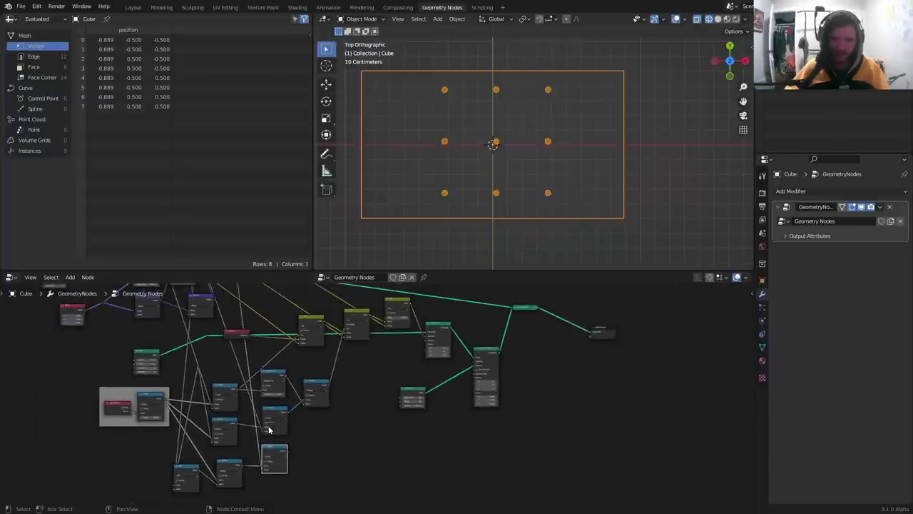
pyautogui.keyDown('alt'); pyautogui.moveTo(278, 456); pyautogui.dragTo(395, 316, button='right'); pyautogui.keyUp('alt')
# Step: Play the animation from the first frame and examine how the spheres bounce off the box walls
pyautogui.press('space')
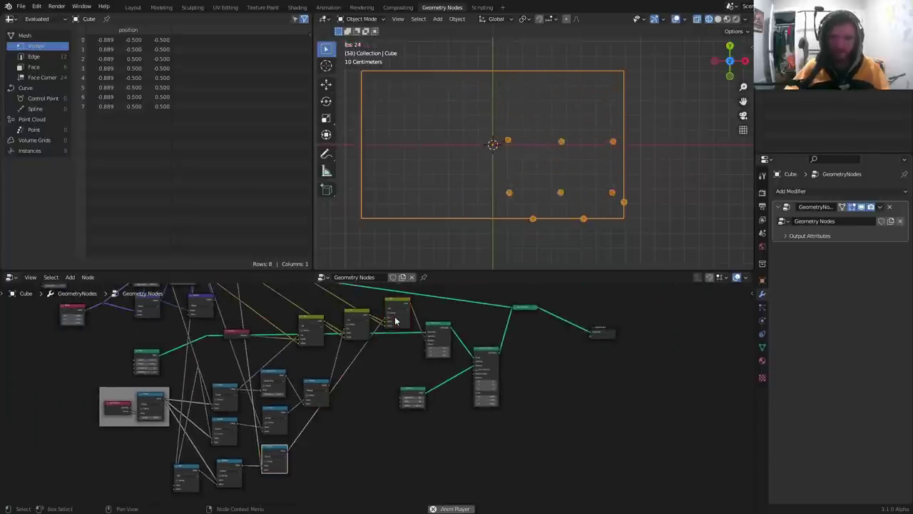
pyautogui.press('space')
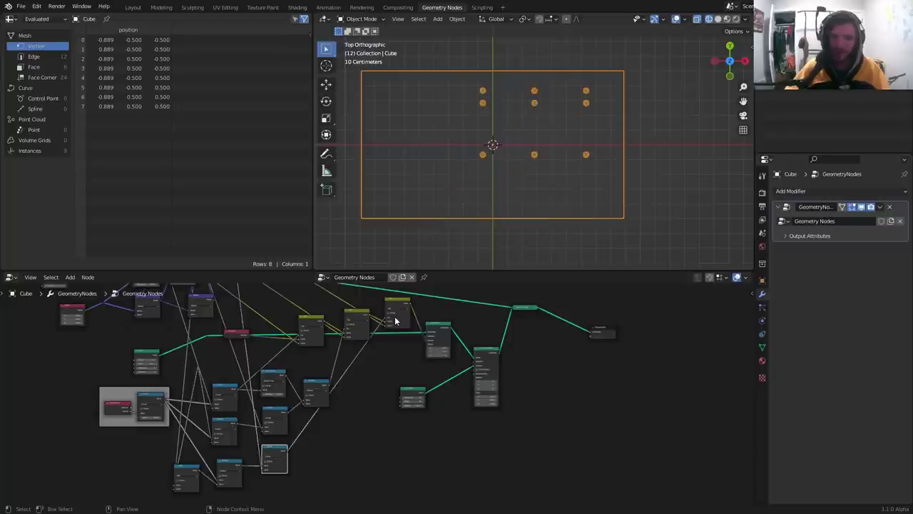
pyautogui.hotkey('shift', 'Left')
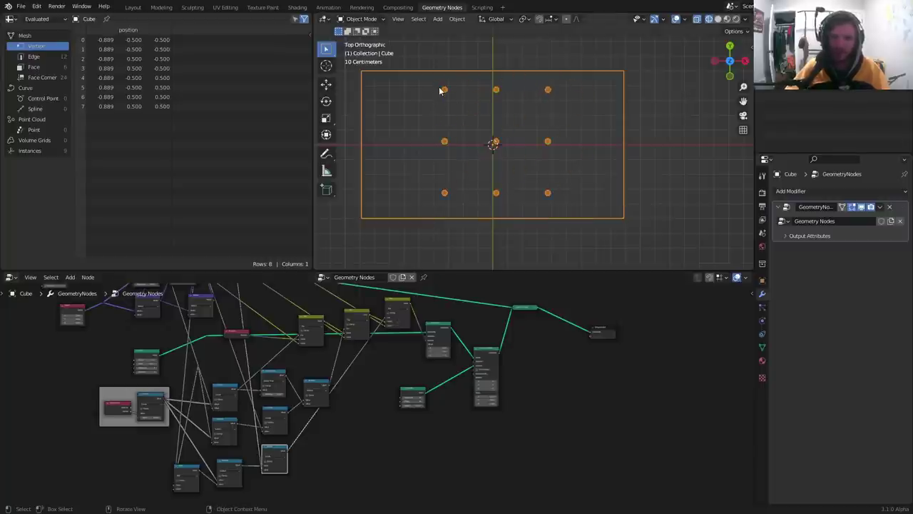
pyautogui.press('space')
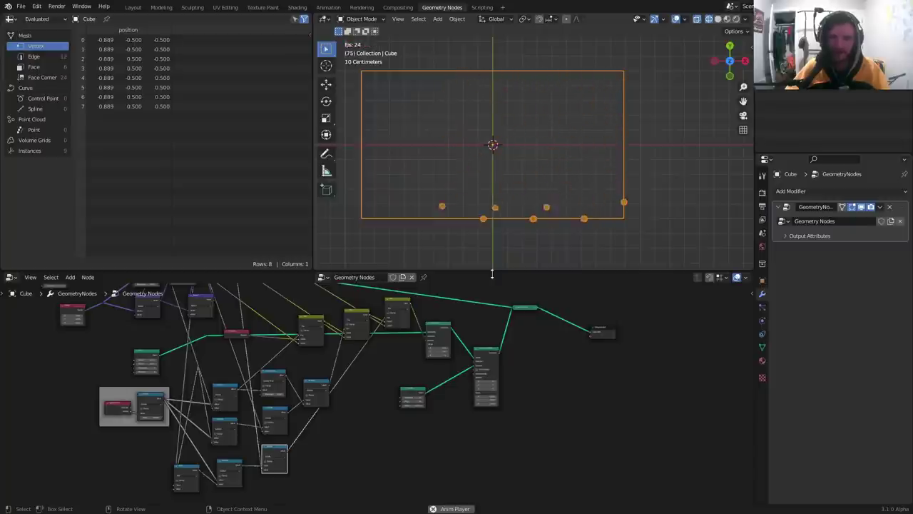
pyautogui.press('space')
# Step: Move the newest Divide node further along to make room beside the Multiply node
pyautogui.scroll(4, 321, 378)
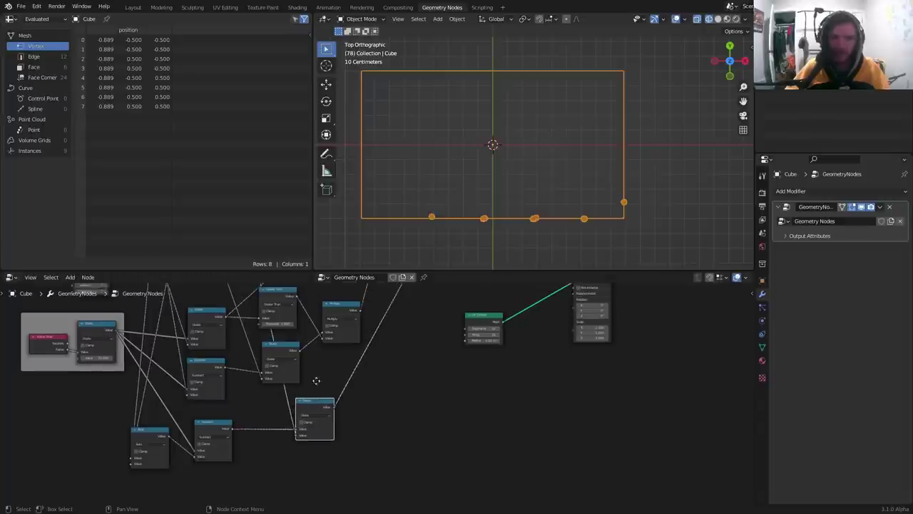
pyautogui.click(279, 338)
pyautogui.moveTo(280, 338); pyautogui.dragTo(219, 385, button='middle')
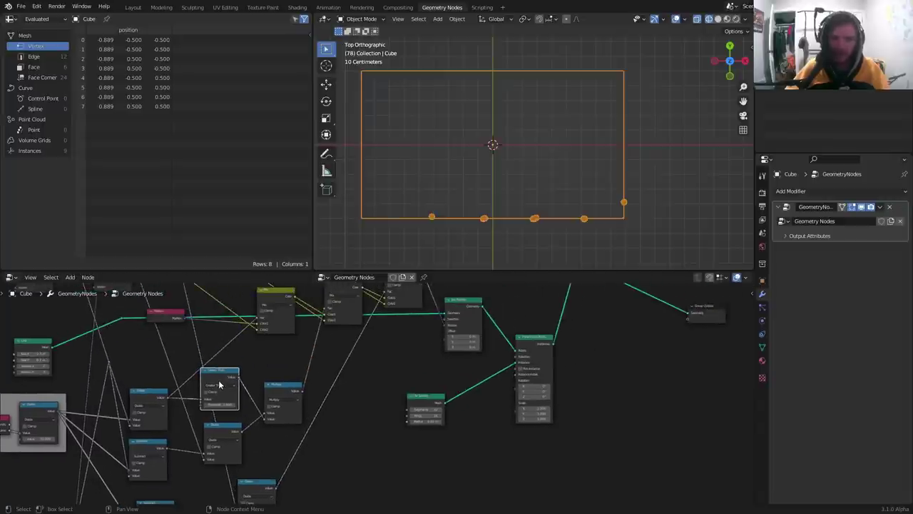
pyautogui.moveTo(267, 483); pyautogui.dragTo(366, 473)
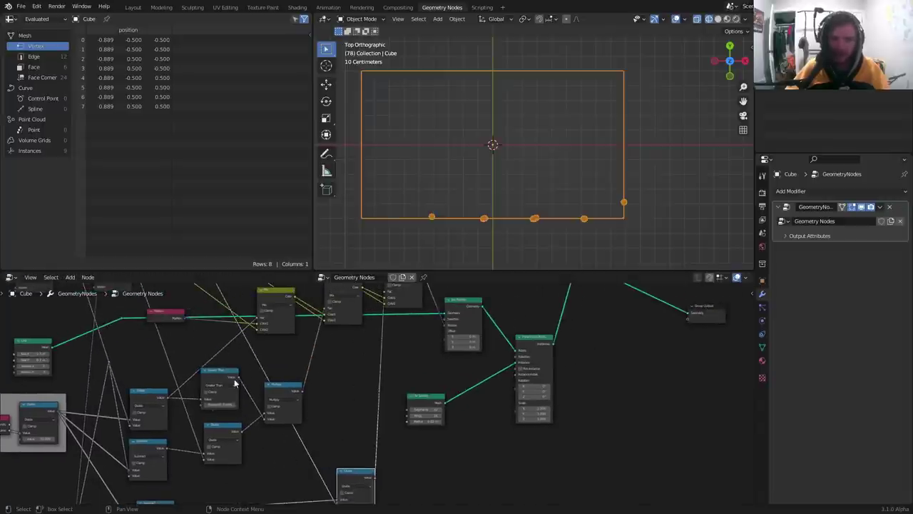
# Step: Duplicate the Greater Than node, place it after the Multiply node, and feed it the Multiply result
pyautogui.hotkey('shift', 'd')
pyautogui.click(348, 378)
pyautogui.scroll(1, 299, 383)
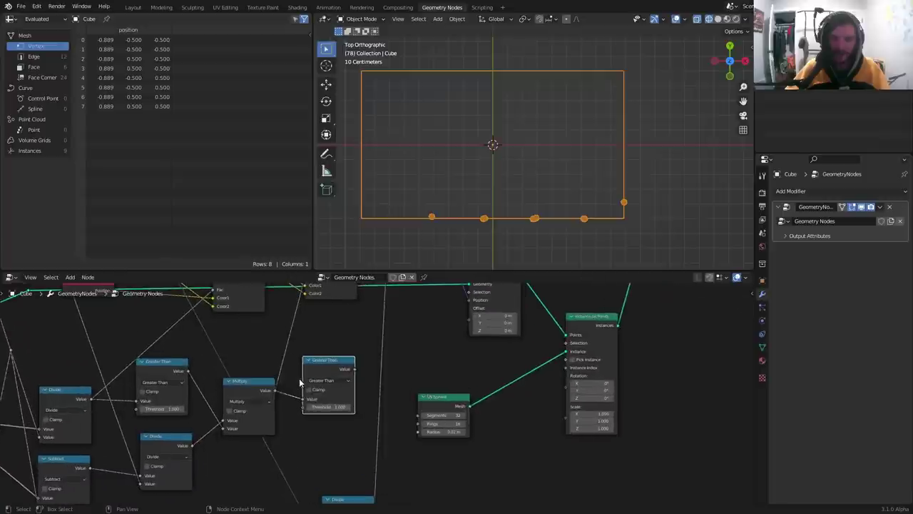
pyautogui.moveTo(323, 402); pyautogui.dragTo(308, 345, button='middle')
pyautogui.scroll(-3, 308, 342)
pyautogui.keyDown('alt'); pyautogui.moveTo(325, 326); pyautogui.dragTo(309, 366, button='right'); pyautogui.keyUp('alt')
# Step: Move the third Mix, Set Position, UV Sphere, Instance on Points, Join Geometry and Group Output nodes further right
pyautogui.scroll(-2, 371, 403)
pyautogui.scroll(-2, 499, 389)
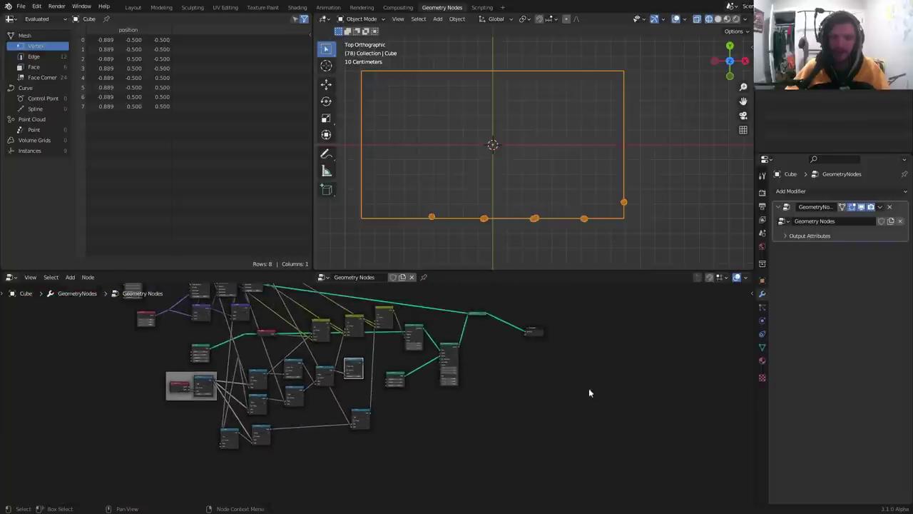
pyautogui.moveTo(589, 389); pyautogui.dragTo(490, 313)
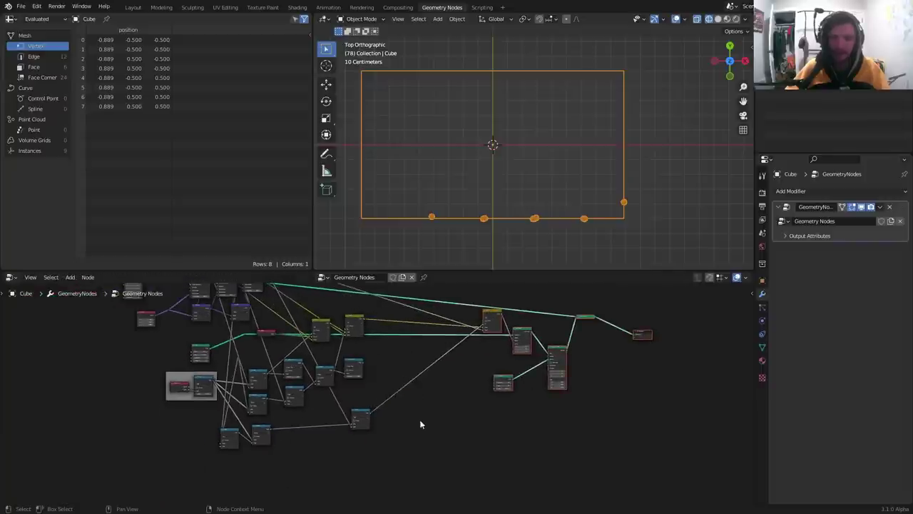
# Step: Duplicate the newest Divide node, insert the copy on its link to the third Mix node, and set it to Multiply
pyautogui.scroll(8, 420, 425)
pyautogui.click(346, 428)
pyautogui.hotkey('shift', 'd')
pyautogui.click(426, 373)
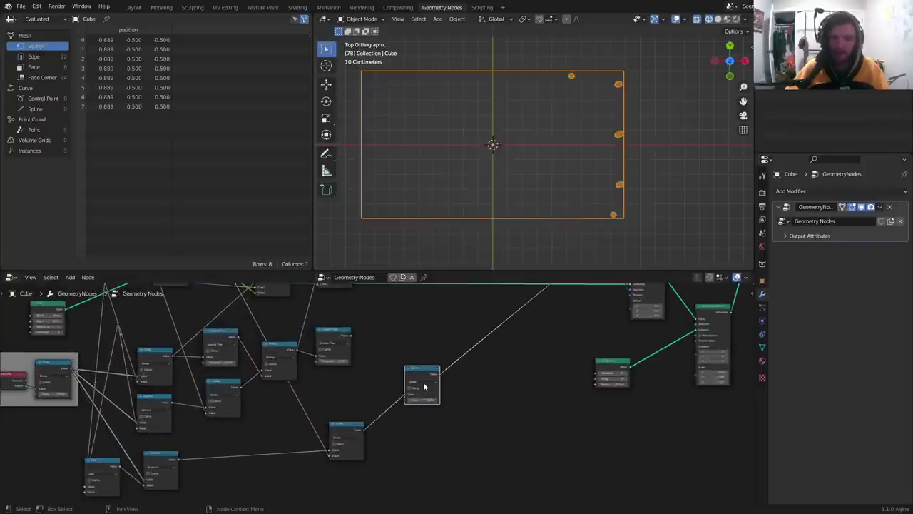
pyautogui.click(424, 383)
pyautogui.press('m')
# Step: Link the new Greater Than node to the second Value of the new Multiply node and play the animation
pyautogui.keyDown('alt'); pyautogui.moveTo(344, 349); pyautogui.dragTo(414, 390, button='right'); pyautogui.keyUp('alt')
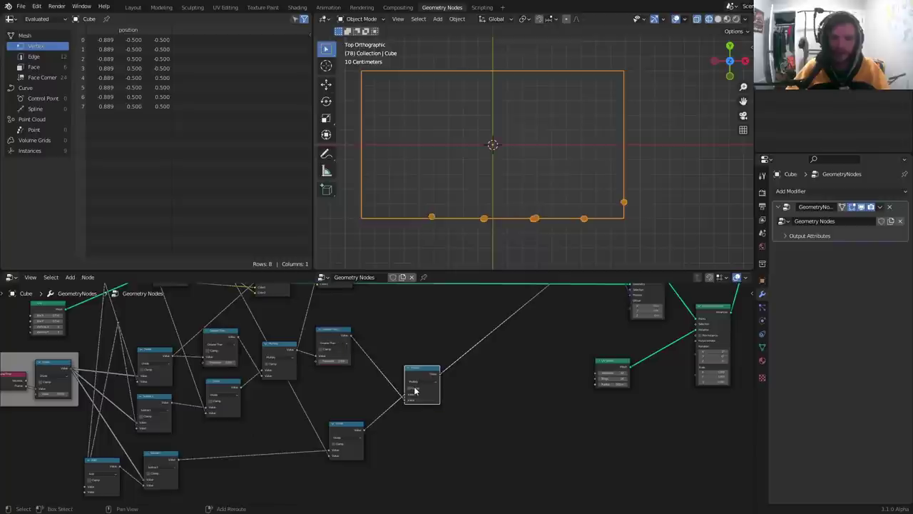
pyautogui.press('space')
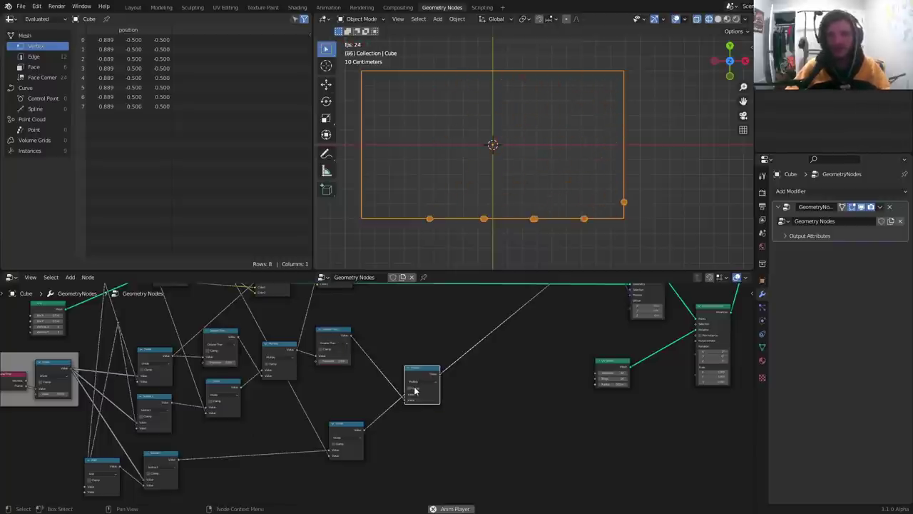
pyautogui.press('space')
# Step: Move the first two Mix nodes next to the third Mix node and play the animation
pyautogui.scroll(-5, 382, 423)
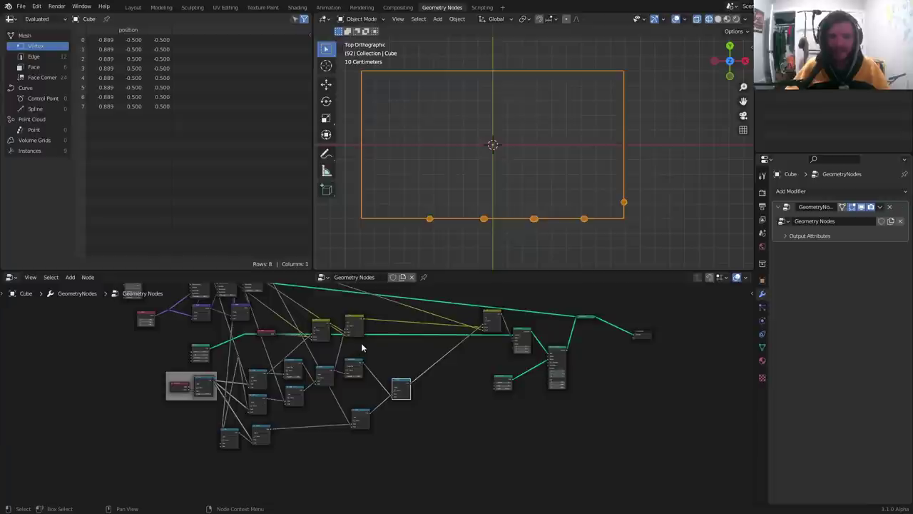
pyautogui.moveTo(362, 345); pyautogui.dragTo(311, 319)
pyautogui.press('g')
pyautogui.click(400, 318)
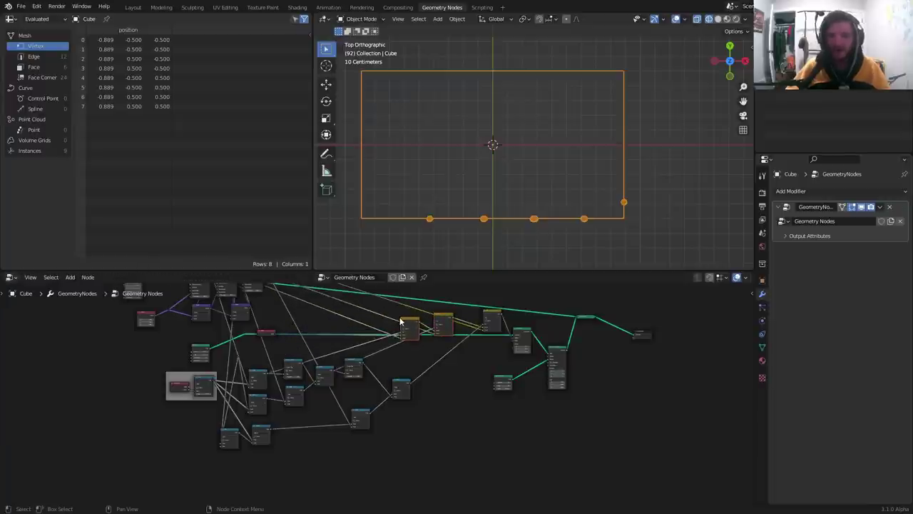
pyautogui.press('space')
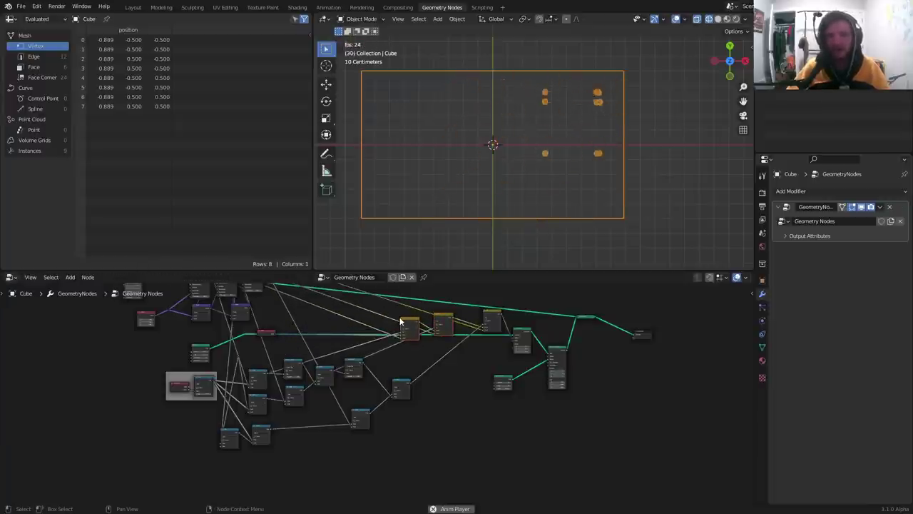
# Step: Set the Grid node's Vertices X and Vertices Y to 12 and play the animation
pyautogui.press('Escape')
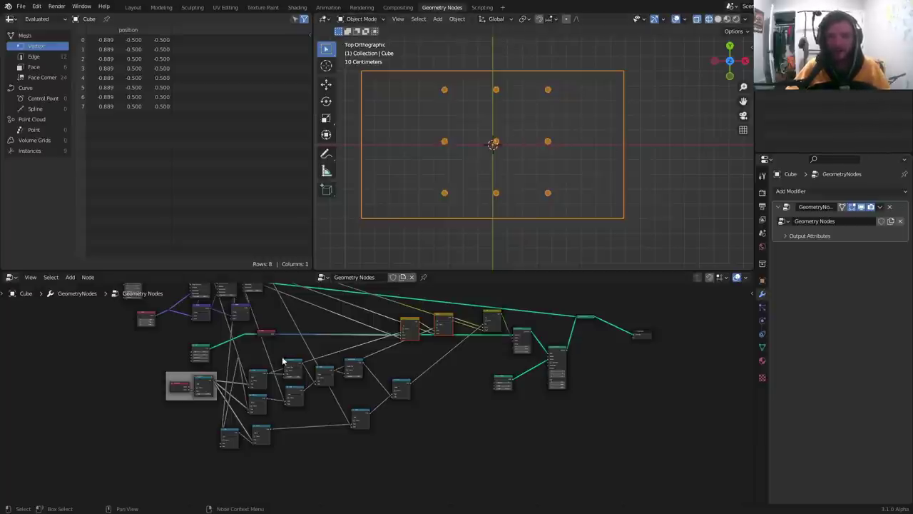
pyautogui.scroll(6, 283, 361)
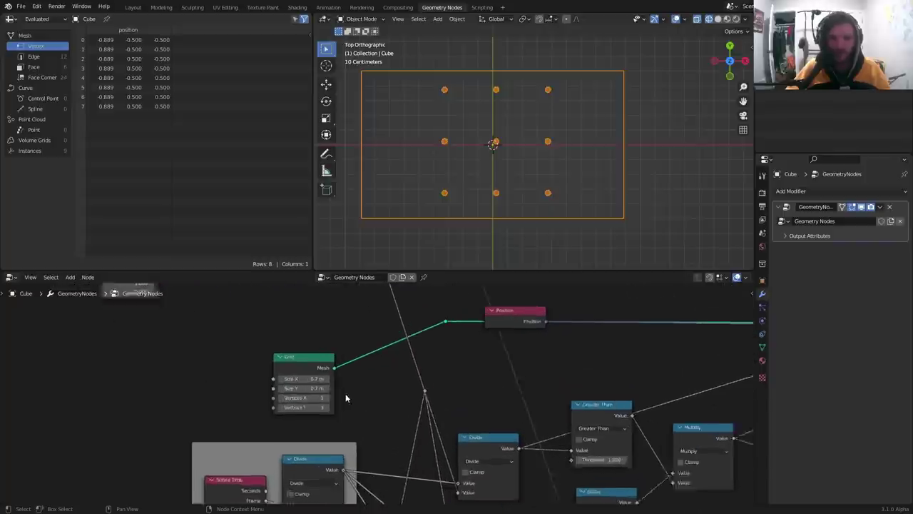
pyautogui.scroll(1, 346, 394)
pyautogui.moveTo(310, 398); pyautogui.dragTo(349, 410)
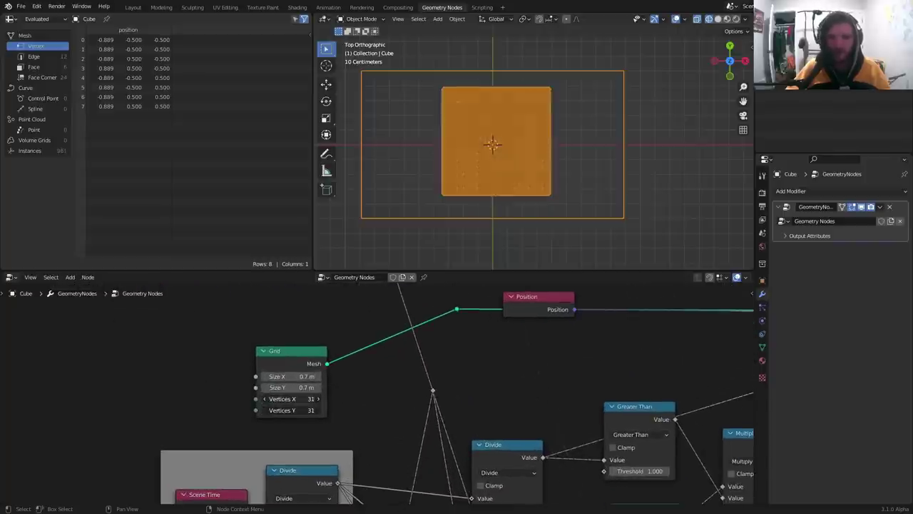
pyautogui.hotkey('ctrl', 'z')
pyautogui.press('space')
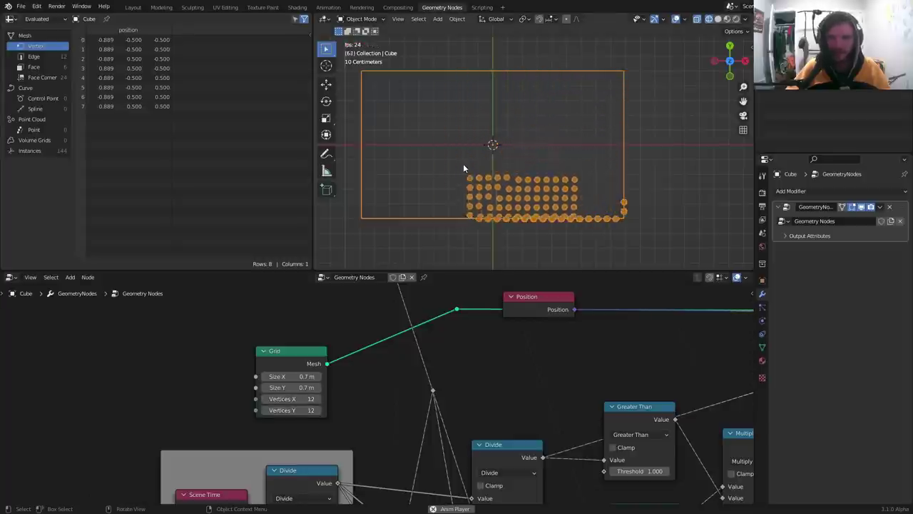
pyautogui.press('space')
pyautogui.scroll(-1, 368, 324)
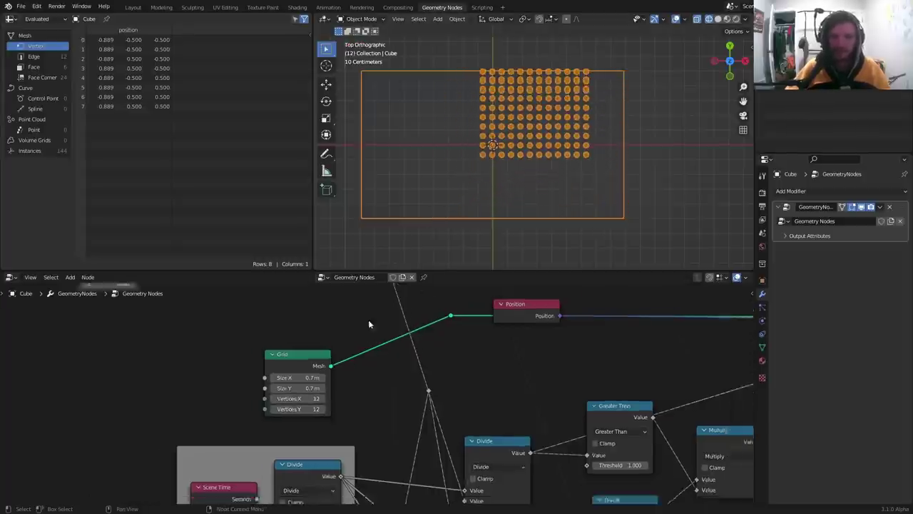
# Step: Move the Grid node further left and insert a Distribute Points on Faces node on its Mesh link
pyautogui.scroll(-3, 368, 324)
pyautogui.moveTo(323, 372); pyautogui.dragTo(188, 356)
pyautogui.hotkey('shift', 'a')
pyautogui.click(218, 316)
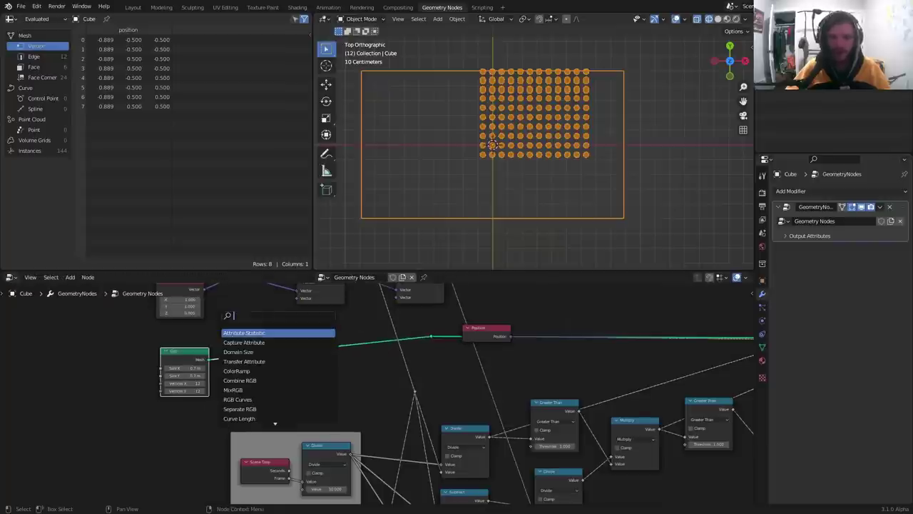
pyautogui.write('dist')
pyautogui.press('Return')
pyautogui.click(237, 327)
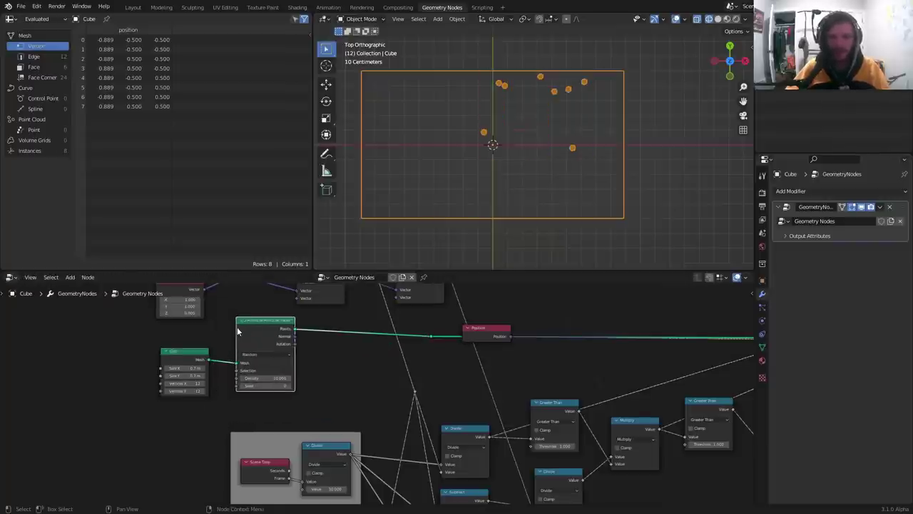
# Step: From the first frame, set the point distribution's Density to 36.5 and the Grid's Size X to 1.65 m, and play the animation
pyautogui.hotkey('shift', 'Left')
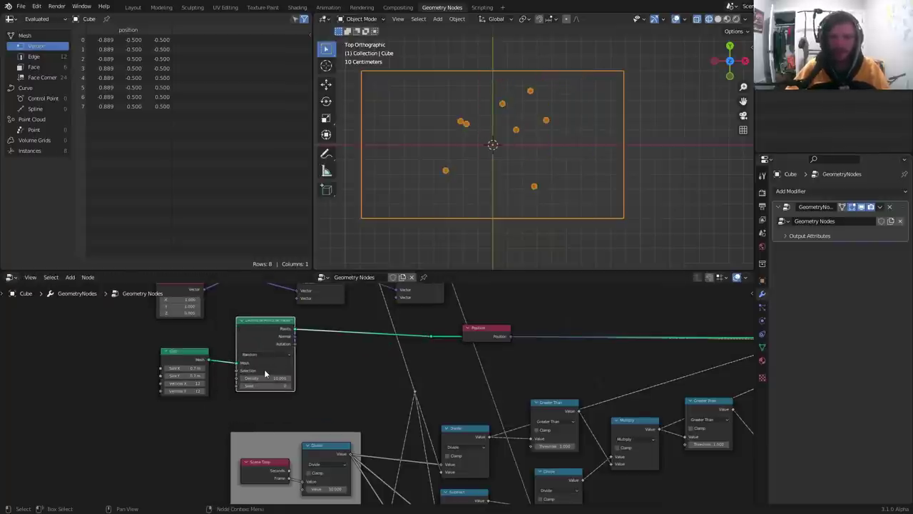
pyautogui.moveTo(277, 378); pyautogui.dragTo(288, 378)
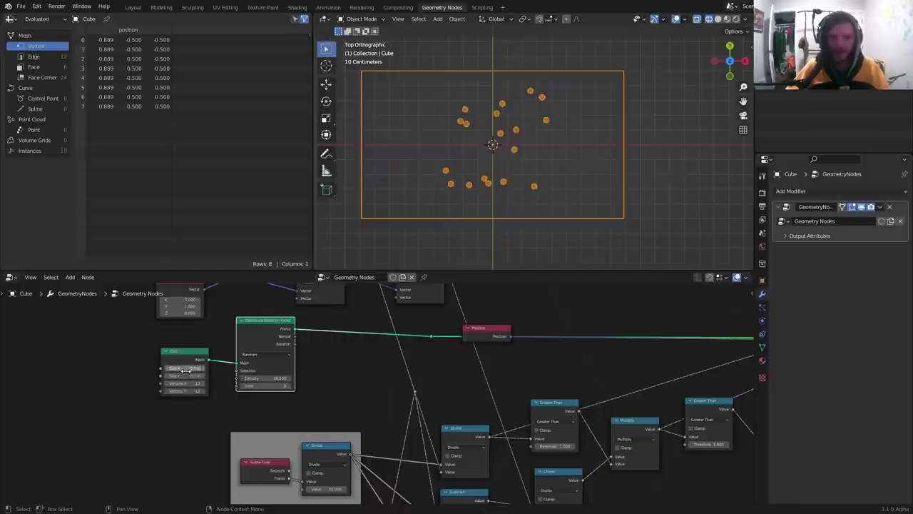
pyautogui.moveTo(185, 369); pyautogui.dragTo(239, 370)
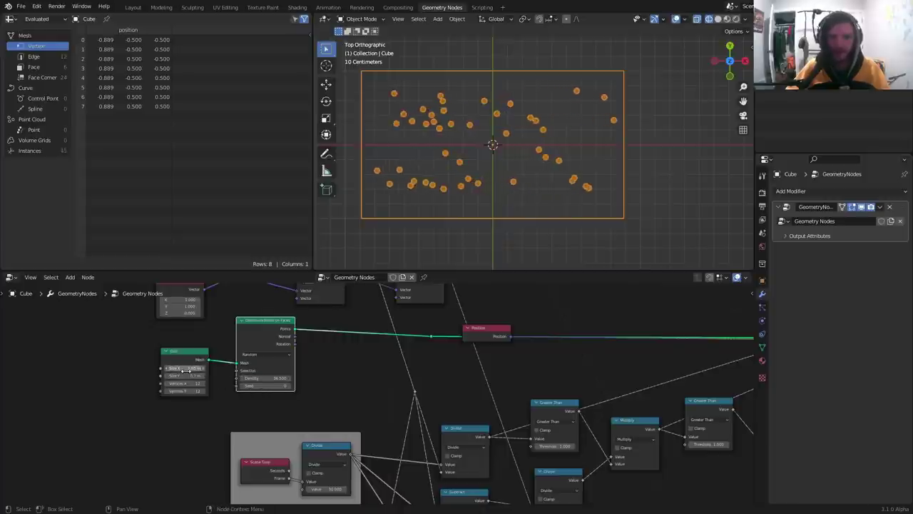
pyautogui.press('space')
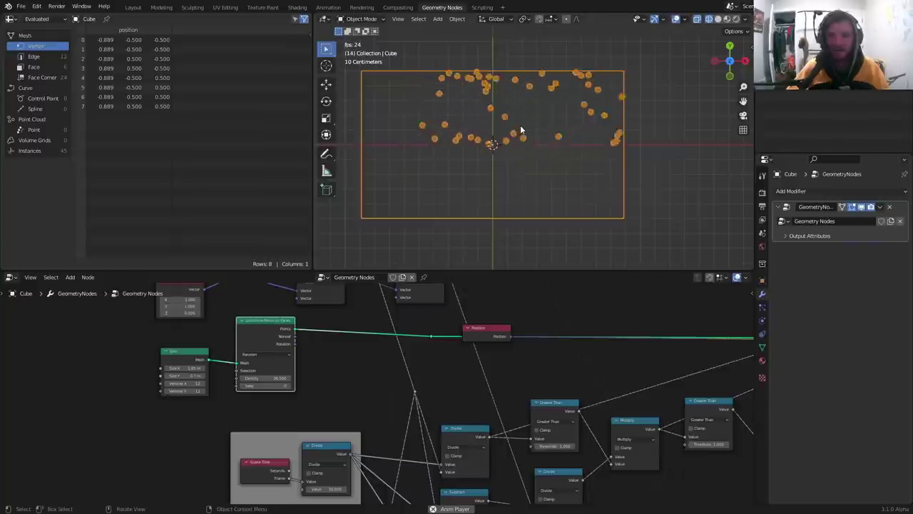
pyautogui.scroll(-2, 613, 351)
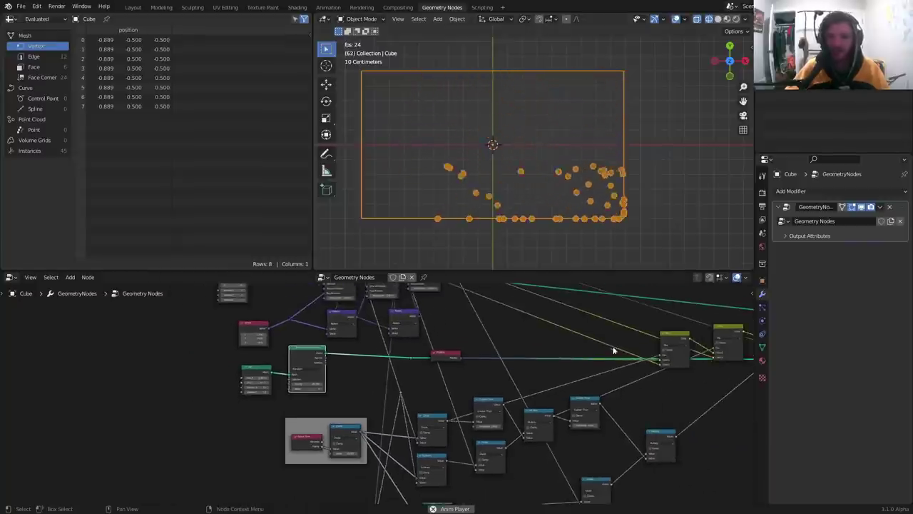
pyautogui.scroll(-1, 612, 350)
pyautogui.press('Escape')
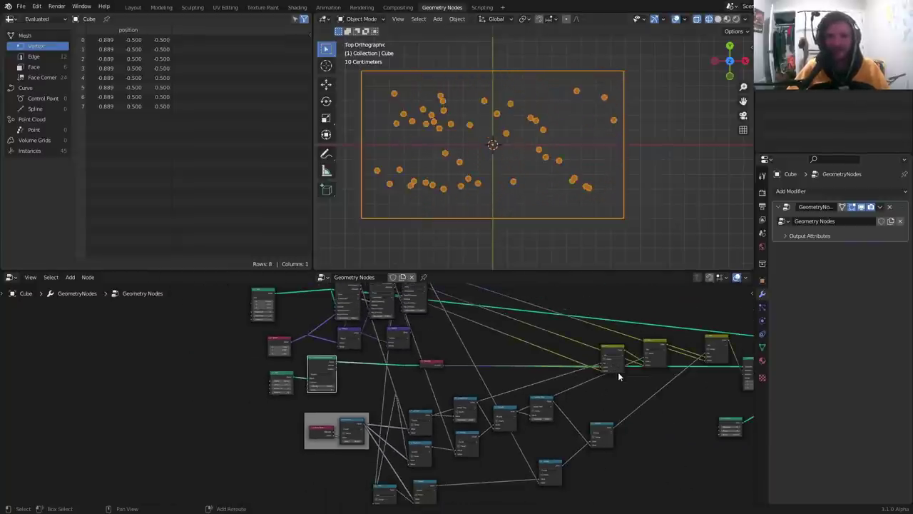
pyautogui.press('space')
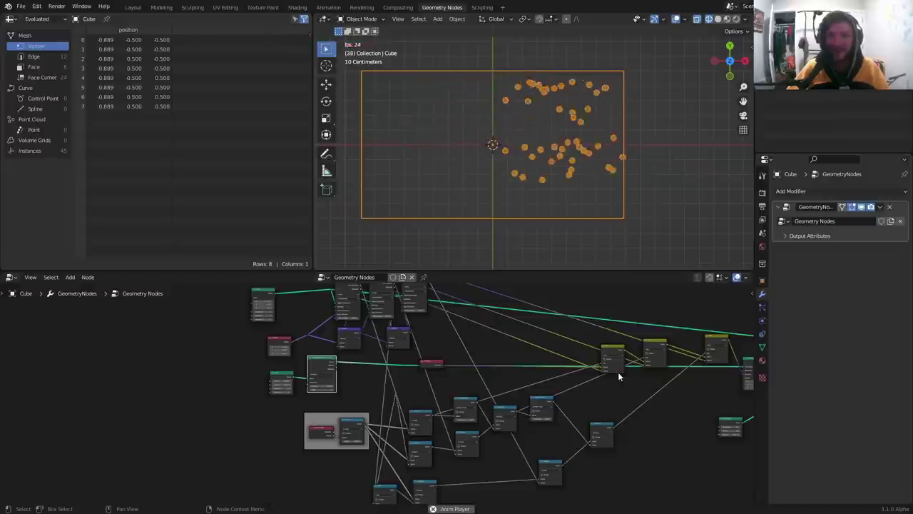
pyautogui.press('Escape')
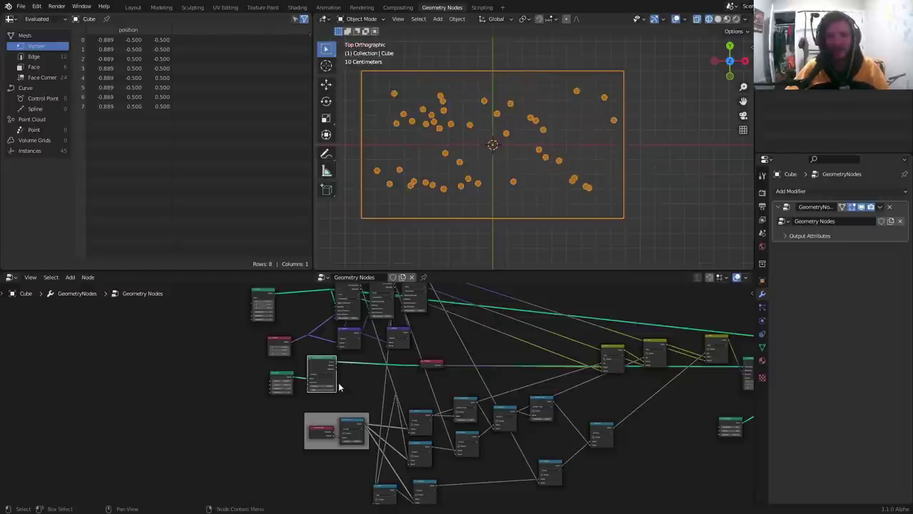
# Step: Set the Vector node's X to -3.4 and play the animation
pyautogui.scroll(2, 338, 391)
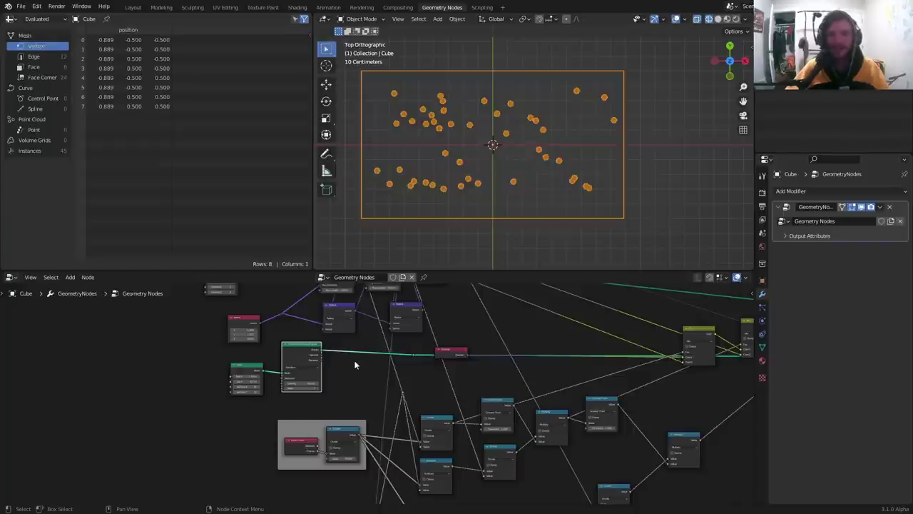
pyautogui.scroll(5, 309, 374)
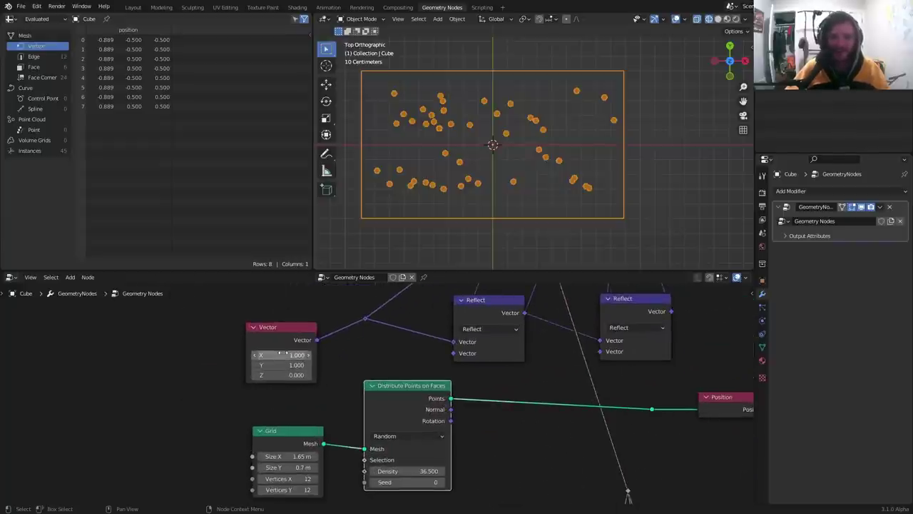
pyautogui.press('space')
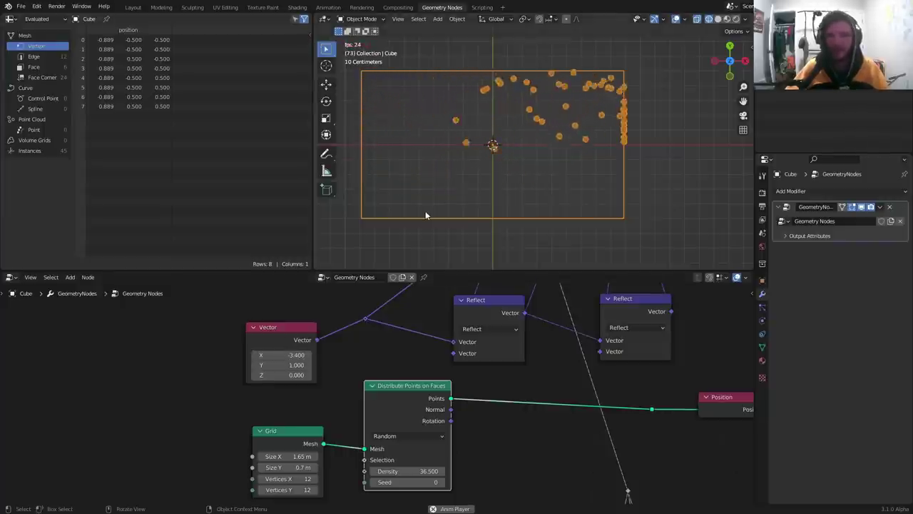
pyautogui.press('Escape')
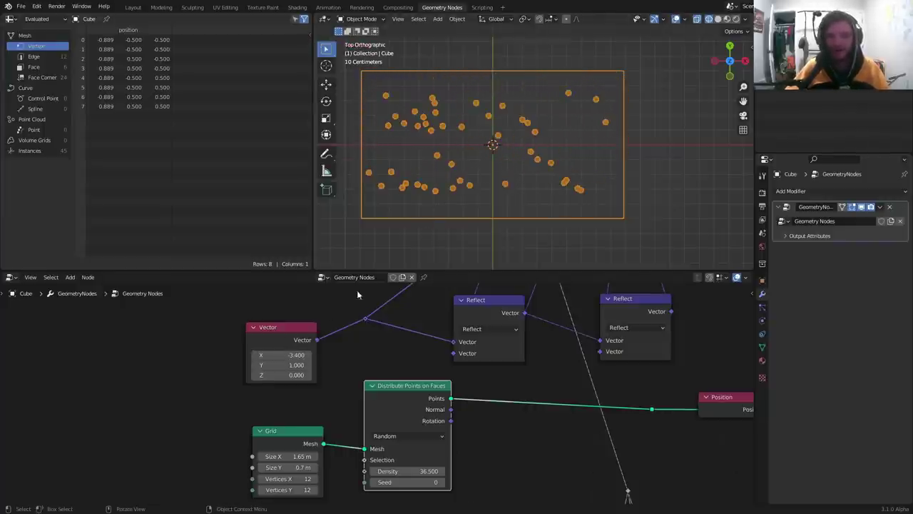
# Step: Add a Noise Texture node and place it well to the left of the Vector node
pyautogui.moveTo(356, 289); pyautogui.dragTo(506, 309, button='middle')
pyautogui.hotkey('shift', 'a')
pyautogui.click(291, 310)
pyautogui.write('no')
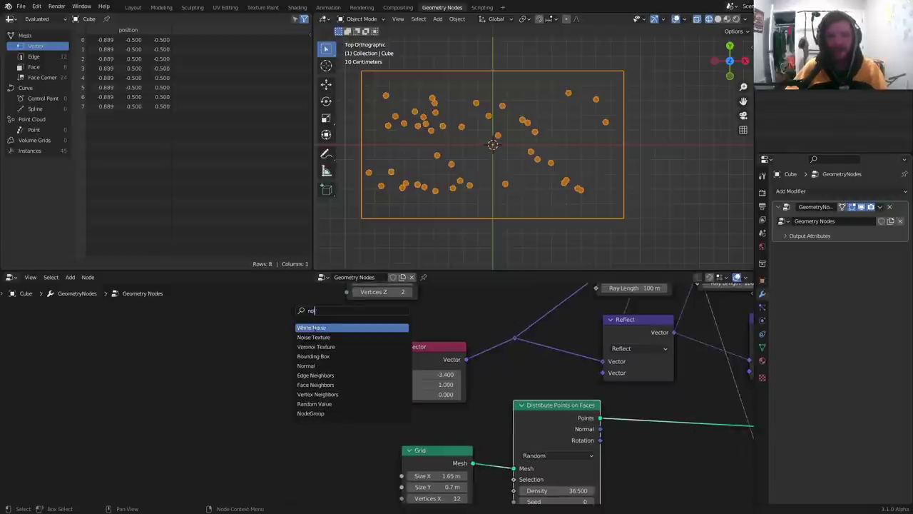
pyautogui.click(314, 337)
pyautogui.click(231, 344)
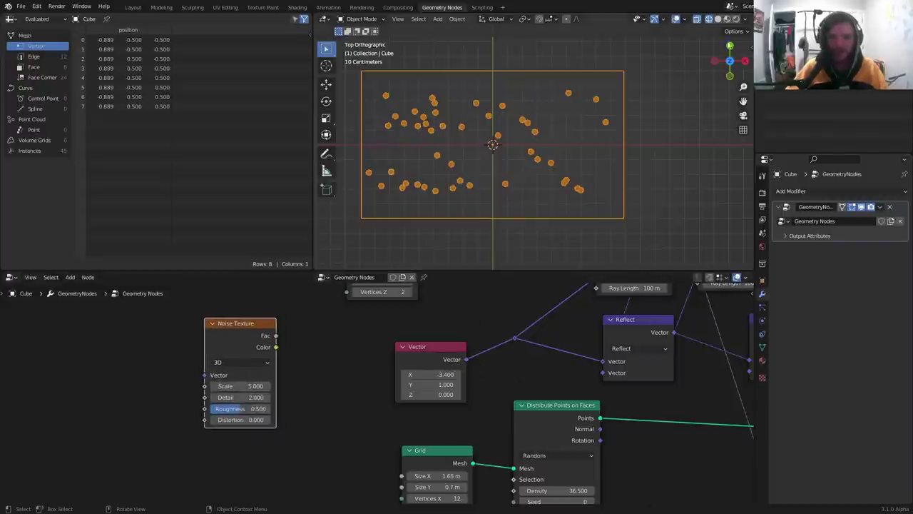
pyautogui.press('space')
pyautogui.press('Escape')
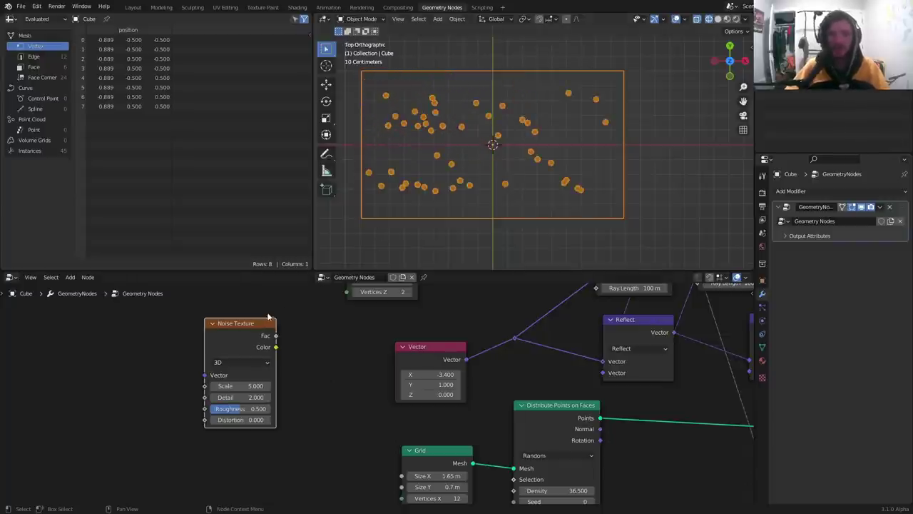
pyautogui.moveTo(268, 318); pyautogui.dragTo(186, 321)
# Step: Add a Vector Math node fed by the Noise Texture's Color, set to Multiply by 1, 1, 0
pyautogui.hotkey('shift', 'a')
pyautogui.write('ve')
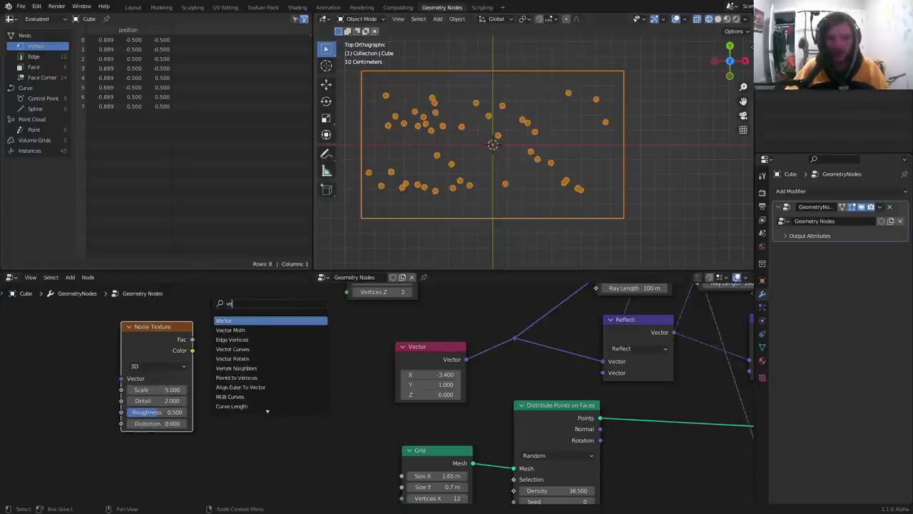
pyautogui.press('Down')
pyautogui.press('Return')
pyautogui.click(193, 365)
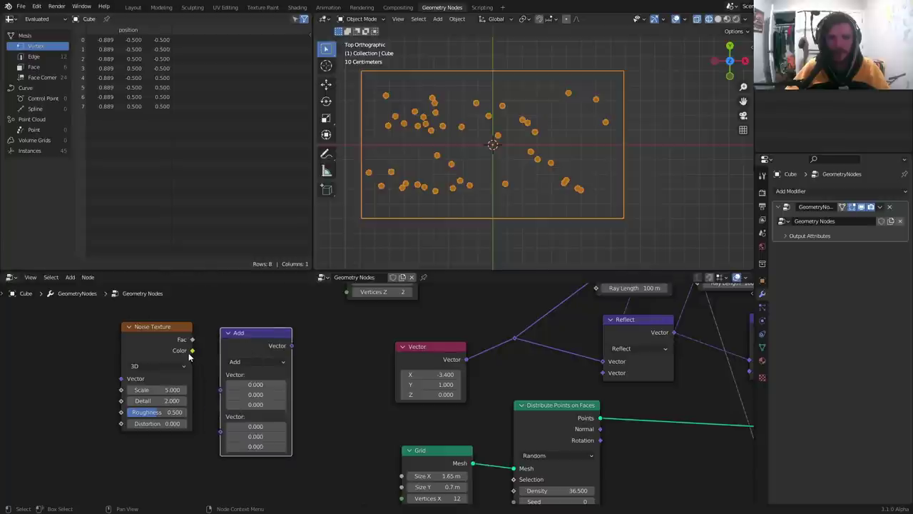
pyautogui.moveTo(191, 351); pyautogui.dragTo(255, 406)
pyautogui.click(257, 361)
pyautogui.click(241, 367)
pyautogui.write('1')
pyautogui.press('Return')
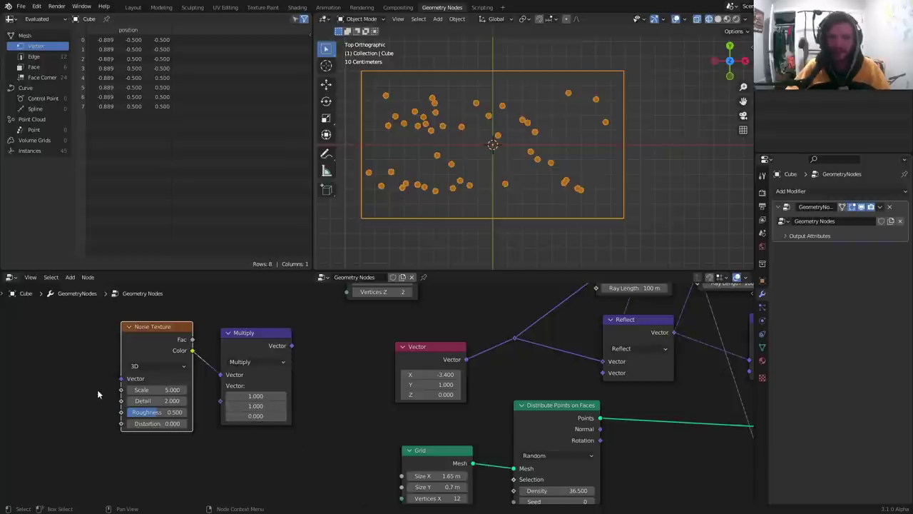
# Step: Move the Noise Texture and vector Multiply nodes further left, then duplicate the Multiply node and link the original's output into the copy
pyautogui.moveTo(98, 393); pyautogui.dragTo(257, 330)
pyautogui.press('g')
pyautogui.click(211, 331)
pyautogui.click(211, 331)
pyautogui.click(188, 362)
pyautogui.hotkey('shift', 'd')
pyautogui.click(276, 338)
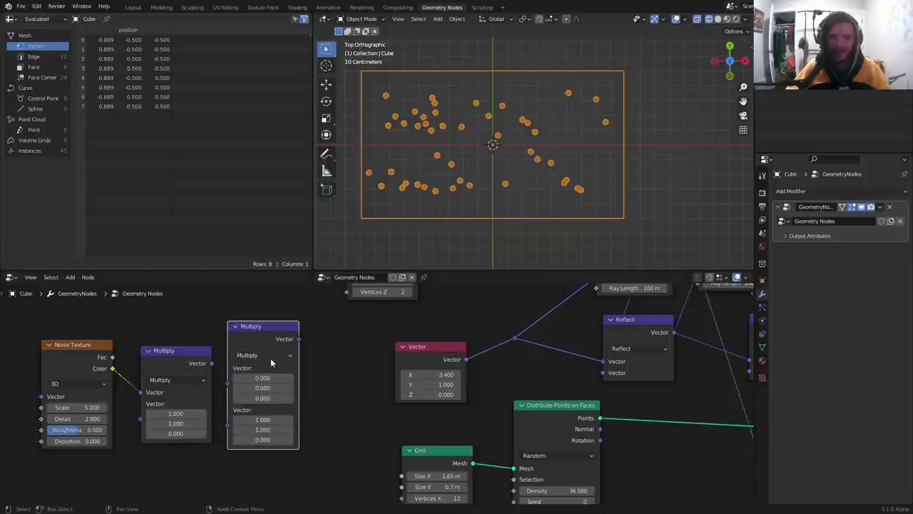
pyautogui.keyDown('alt'); pyautogui.moveTo(207, 366); pyautogui.dragTo(260, 350, button='right'); pyautogui.keyUp('alt')
# Step: Set the duplicated vector node to Subtract with 0.5 for X and Y, and nudge the Multiply node up and left
pyautogui.click(261, 357)
pyautogui.press('s')
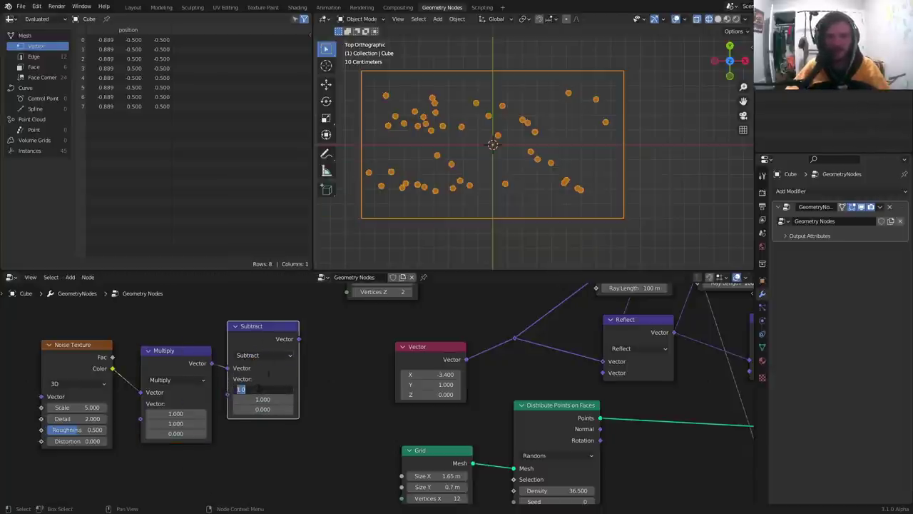
pyautogui.click(268, 373)
pyautogui.moveTo(263, 389); pyautogui.dragTo(263, 401)
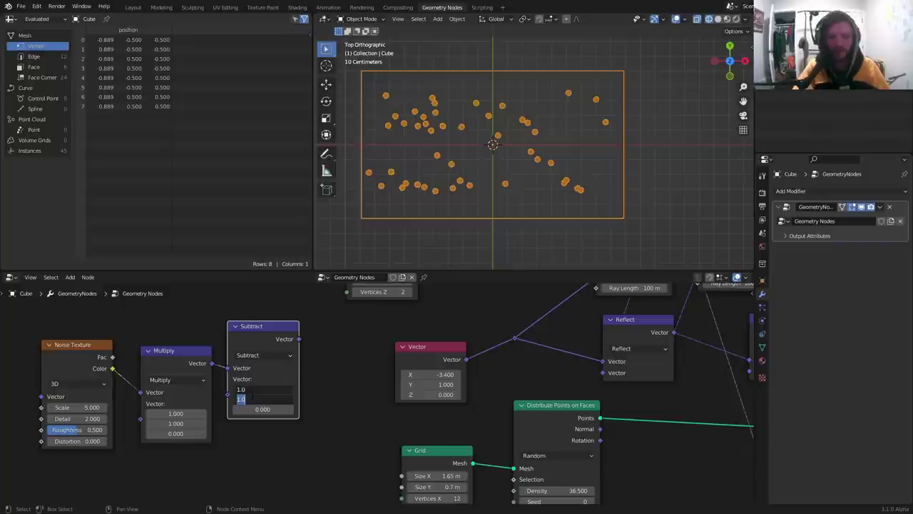
pyautogui.write('0.5')
pyautogui.press('Return')
pyautogui.moveTo(171, 358); pyautogui.dragTo(162, 348)
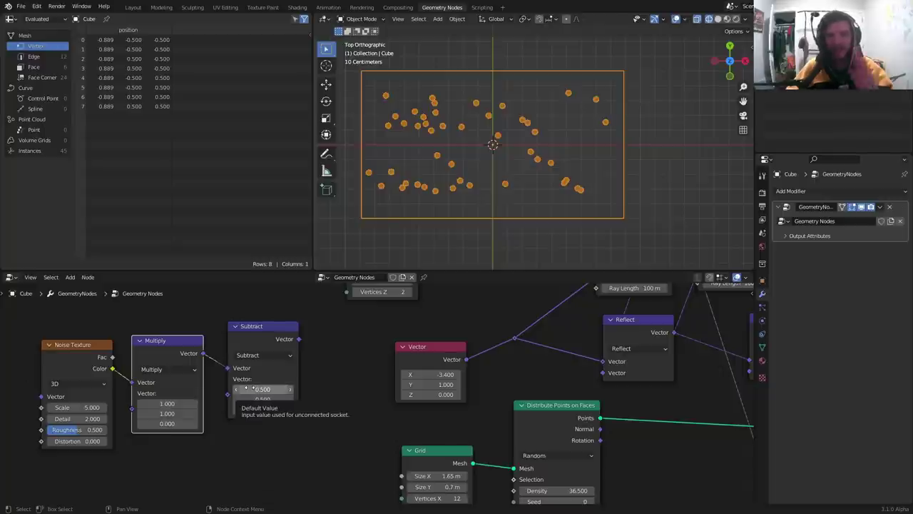
# Step: Link the Subtract output to the reroute feeding the first Raycast and Reflect nodes in place of the Vector node, and play the animation
pyautogui.scroll(-3, 299, 364)
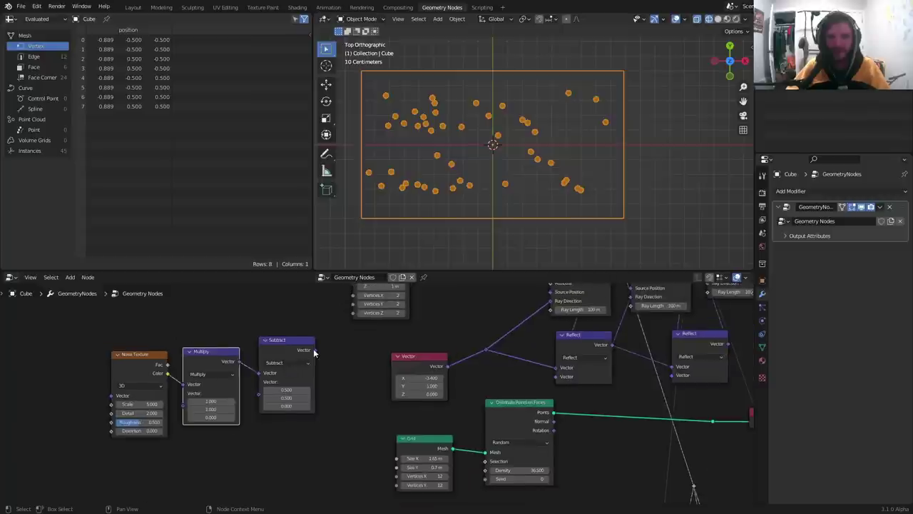
pyautogui.moveTo(337, 356); pyautogui.dragTo(289, 365, button='middle')
pyautogui.moveTo(265, 361); pyautogui.dragTo(340, 354)
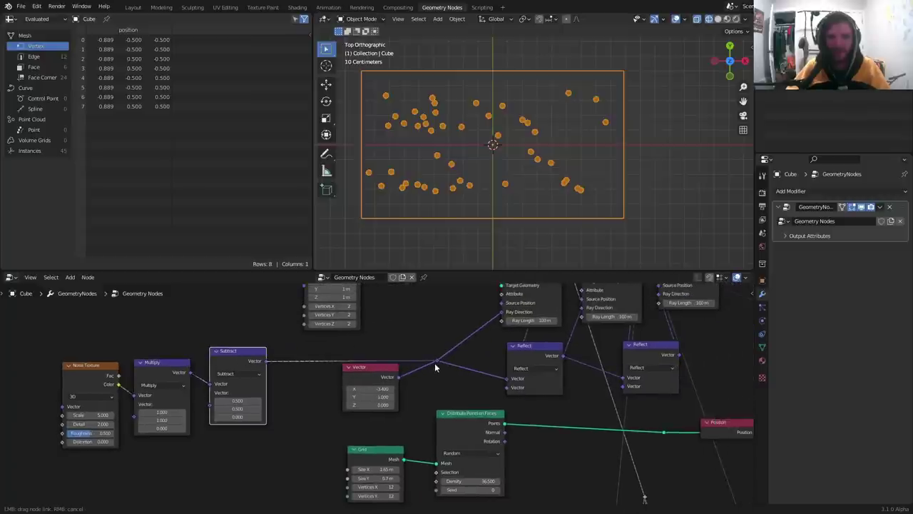
pyautogui.moveTo(435, 363); pyautogui.dragTo(438, 364)
pyautogui.press('space')
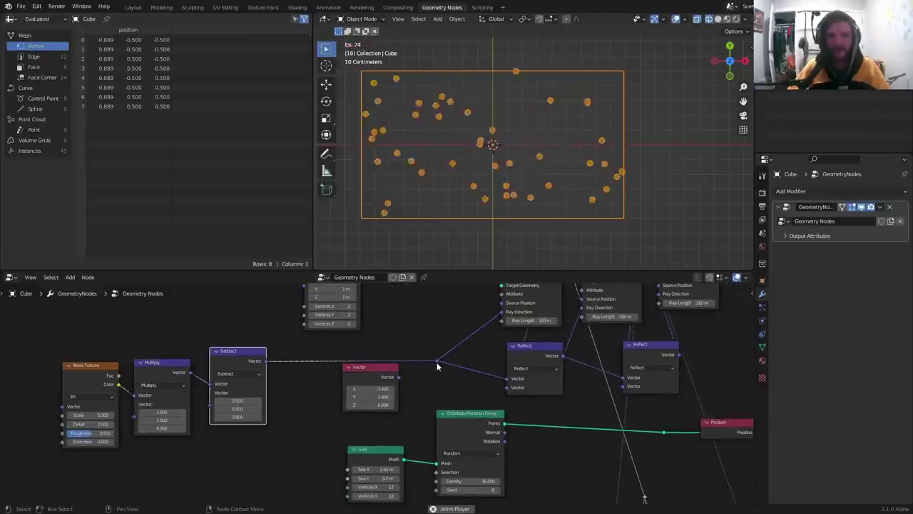
pyautogui.press('Escape')
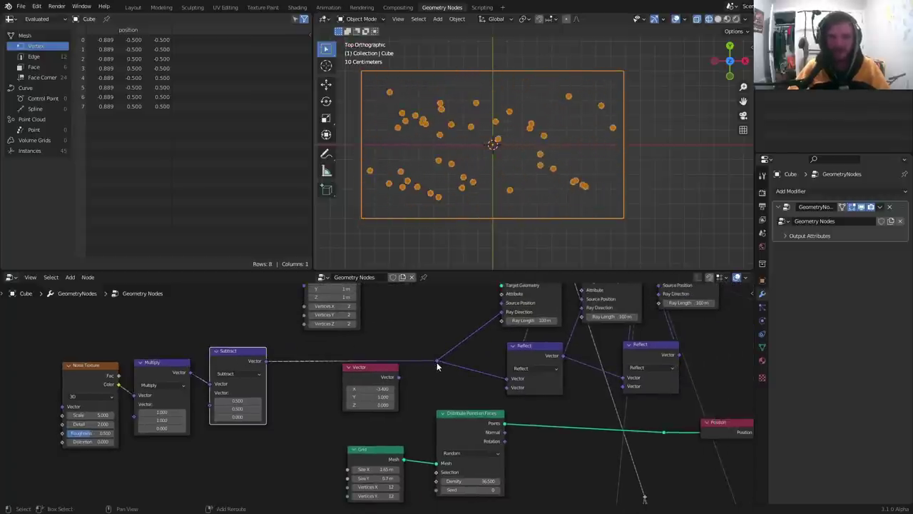
# Step: Set the Noise Texture's Detail to 0 and its Scale to 1
pyautogui.moveTo(61, 426); pyautogui.dragTo(244, 386, button='middle')
pyautogui.scroll(3, 243, 387)
pyautogui.click(253, 381)
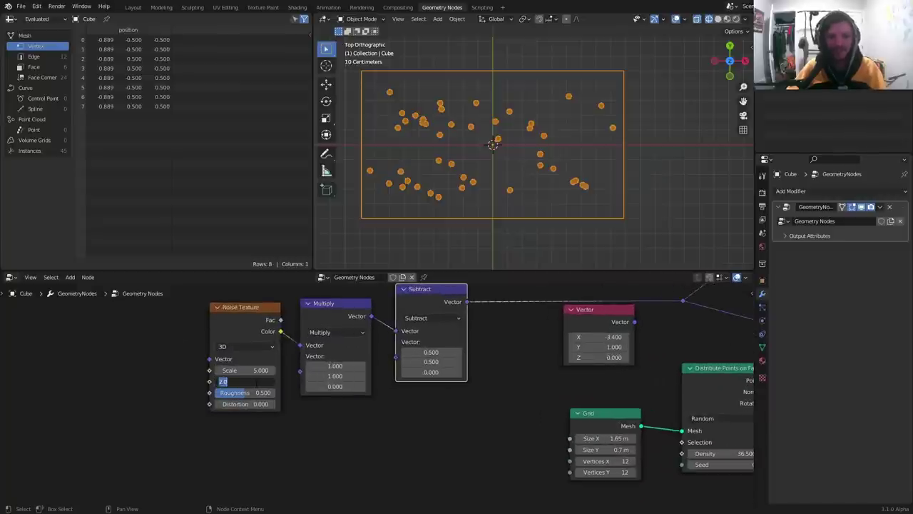
pyautogui.write('0')
pyautogui.press('Return')
pyautogui.click(252, 369)
pyautogui.write('1')
# Step: Raise the Density of the Distribute Points on Faces node and play the animation
pyautogui.moveTo(365, 419); pyautogui.dragTo(162, 338, button='middle')
pyautogui.moveTo(401, 345); pyautogui.dragTo(470, 345)
pyautogui.press('space')
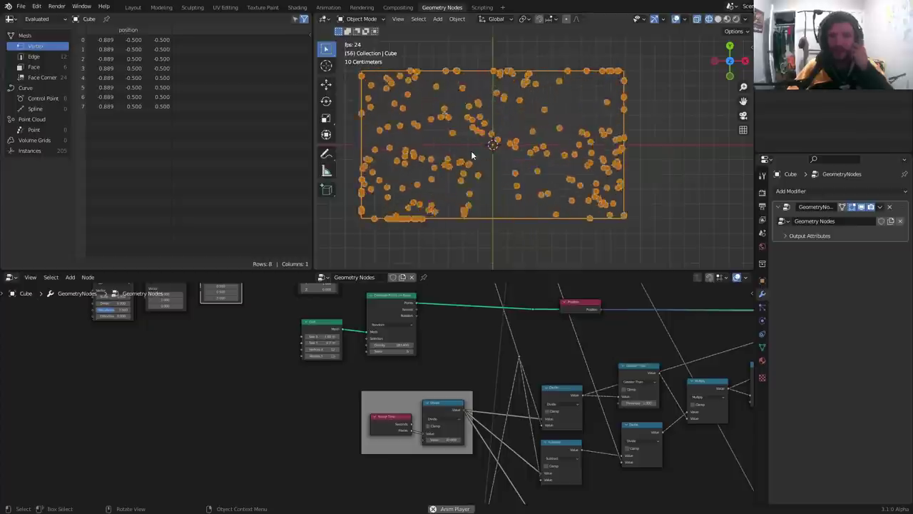
# Step: Cut the Subtract node's link to the reroute and connect the Vector node to the reroute instead
pyautogui.press('Escape')
pyautogui.press('space')
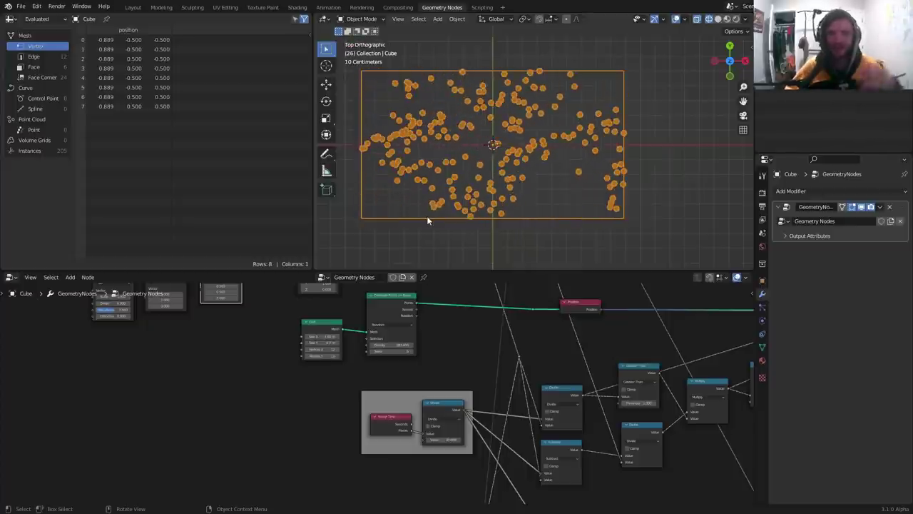
pyautogui.moveTo(204, 343); pyautogui.dragTo(222, 431, button='middle')
pyautogui.scroll(3, 298, 371)
pyautogui.moveTo(298, 370); pyautogui.dragTo(276, 371, button='middle')
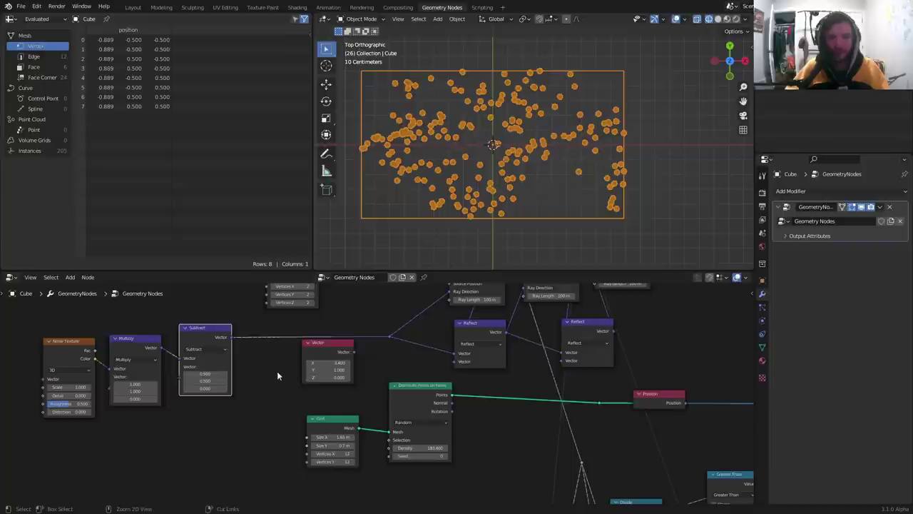
pyautogui.keyDown('ctrl'); pyautogui.moveTo(276, 364); pyautogui.dragTo(284, 321, button='right'); pyautogui.keyUp('ctrl')
pyautogui.keyDown('ctrl'); pyautogui.moveTo(392, 335); pyautogui.dragTo(364, 329, button='right'); pyautogui.keyUp('ctrl')
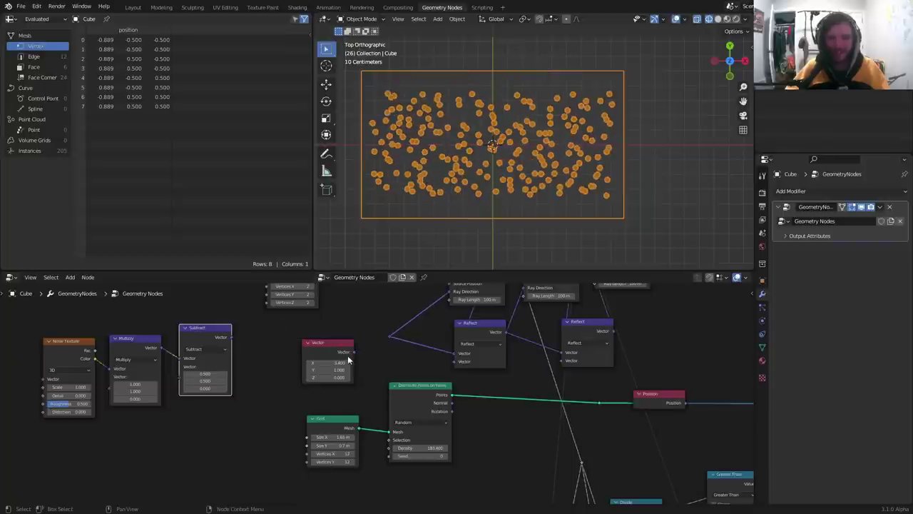
pyautogui.moveTo(354, 355); pyautogui.dragTo(388, 336)
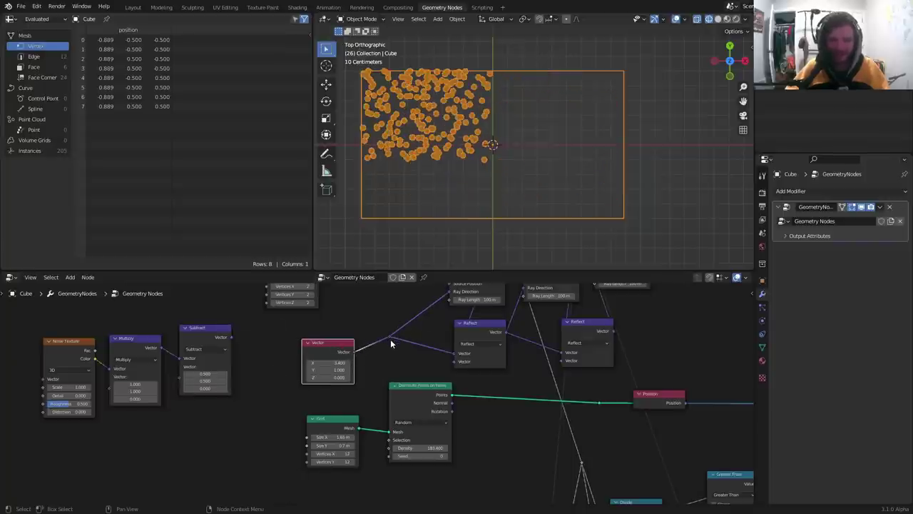
# Step: Remove the Distribute Points on Faces node while keeping the Grid's mesh connected to the reroute
pyautogui.moveTo(420, 395); pyautogui.dragTo(330, 367, button='middle')
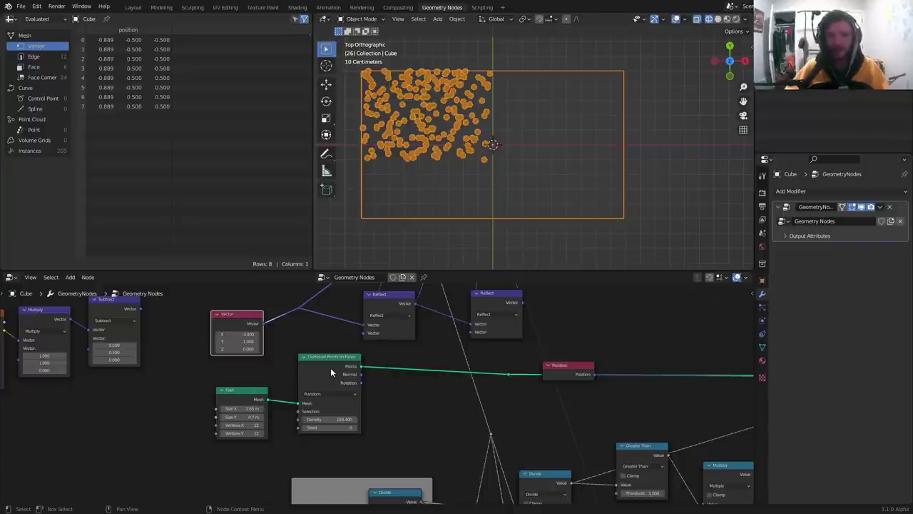
pyautogui.click(330, 368)
pyautogui.hotkey('ctrl', 'x')
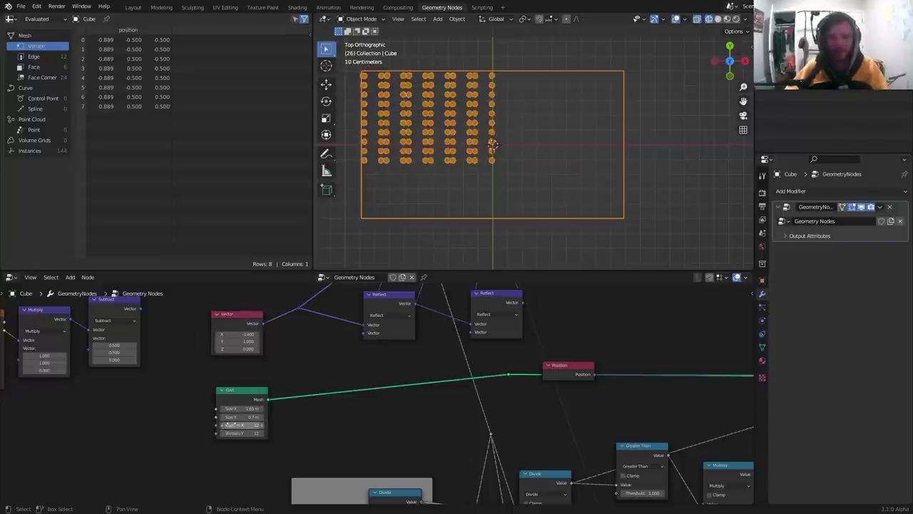
# Step: Set the Grid node's Vertices X and Vertices Y to 2
pyautogui.scroll(1, 232, 423)
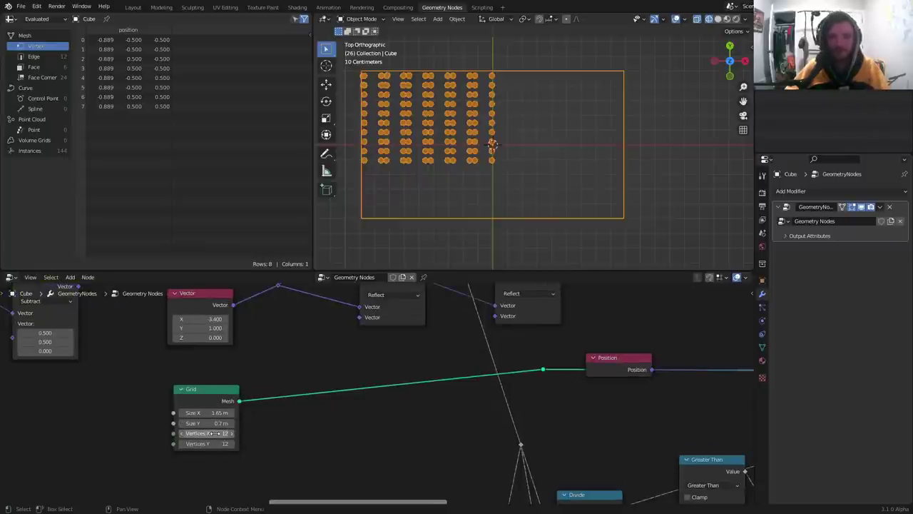
pyautogui.moveTo(206, 433); pyautogui.dragTo(207, 443)
pyautogui.write('2')
pyautogui.press('Return')
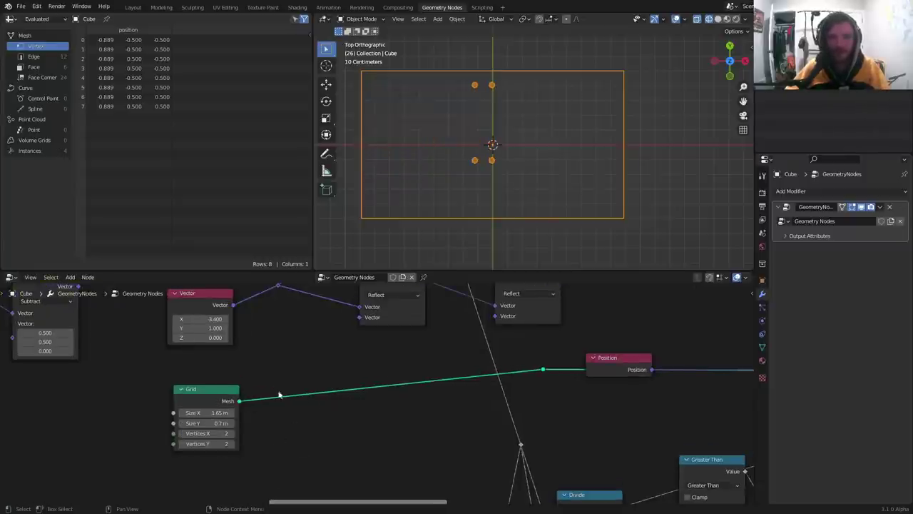
# Step: Replace the Grid node with a Mesh Line node and link its Mesh output to the reroute beside the Position node
pyautogui.click(224, 401)
pyautogui.press('x')
pyautogui.moveTo(337, 377); pyautogui.dragTo(240, 398, button='middle')
pyautogui.hotkey('shift', 'a')
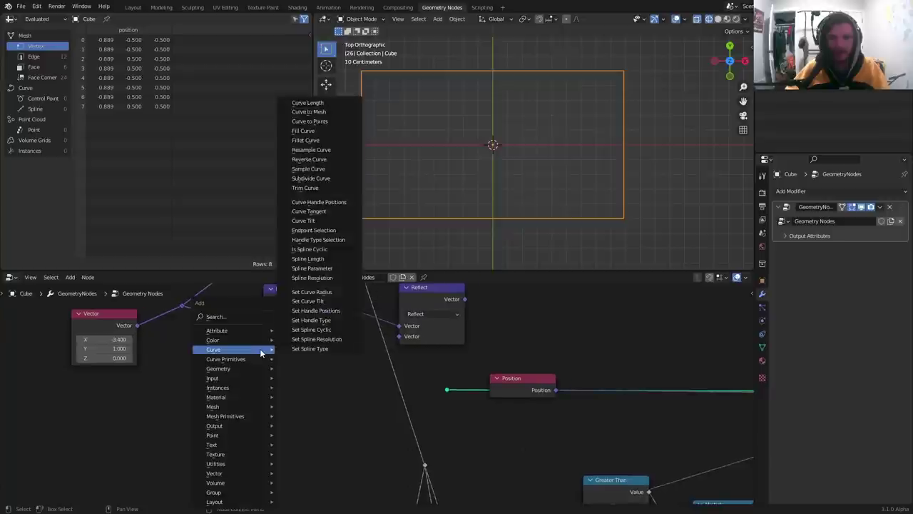
pyautogui.click(242, 317)
pyautogui.write('mesh')
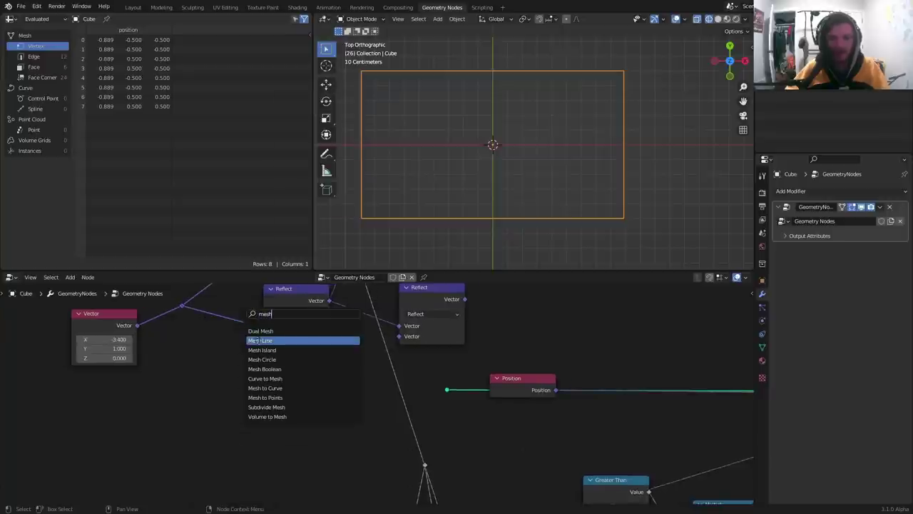
pyautogui.click(254, 340)
pyautogui.click(165, 397)
pyautogui.moveTo(203, 383); pyautogui.dragTo(446, 389)
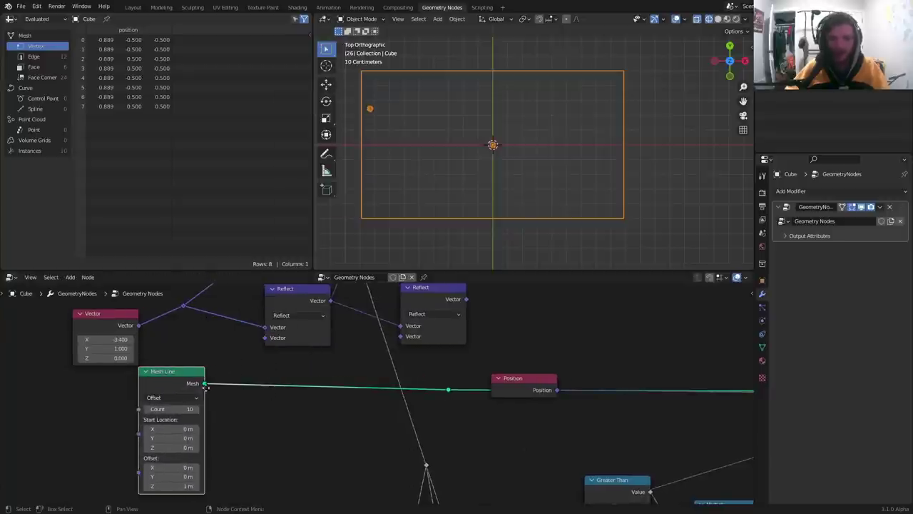
# Step: Set the Mesh Line's Count to 1 and play the animation of the single sphere
pyautogui.moveTo(199, 395); pyautogui.dragTo(269, 363, button='middle')
pyautogui.click(226, 376)
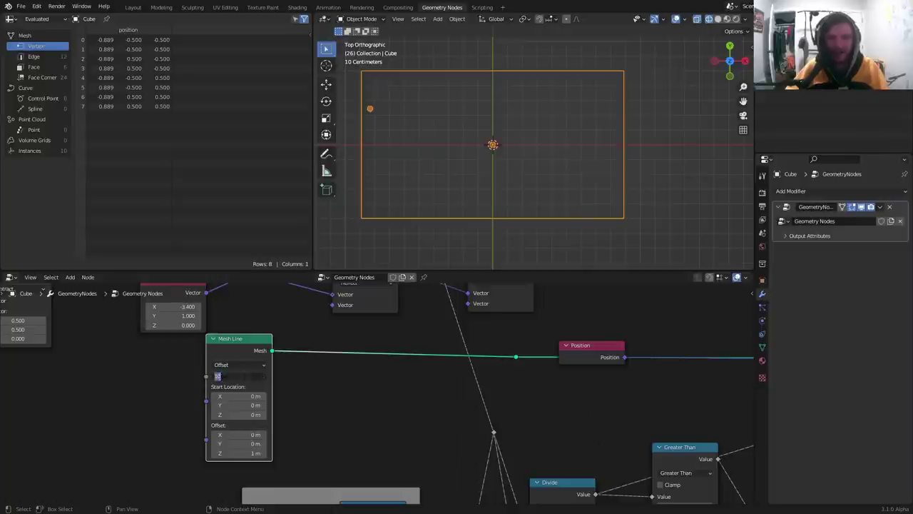
pyautogui.write('1')
pyautogui.press('Return')
pyautogui.press('space')
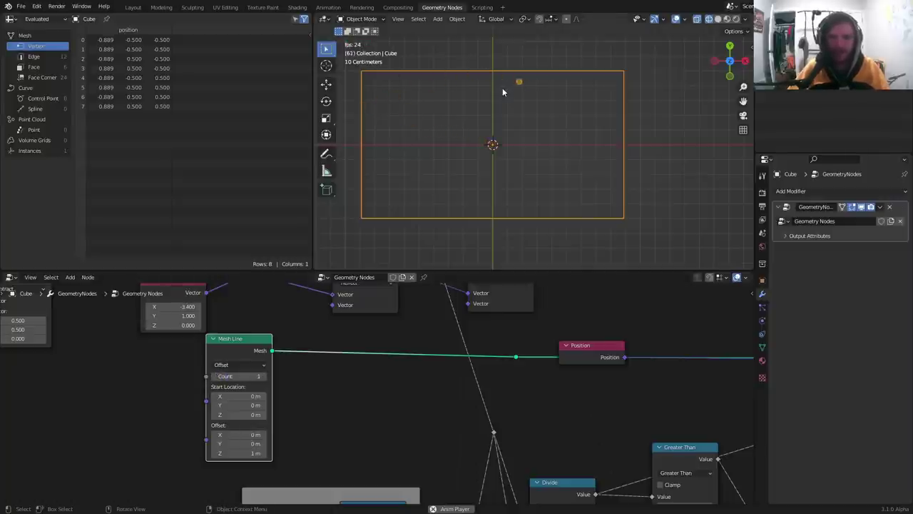
pyautogui.press('Escape')
pyautogui.scroll(-1, 335, 334)
pyautogui.moveTo(336, 334); pyautogui.dragTo(448, 346, button='middle')
pyautogui.press('space')
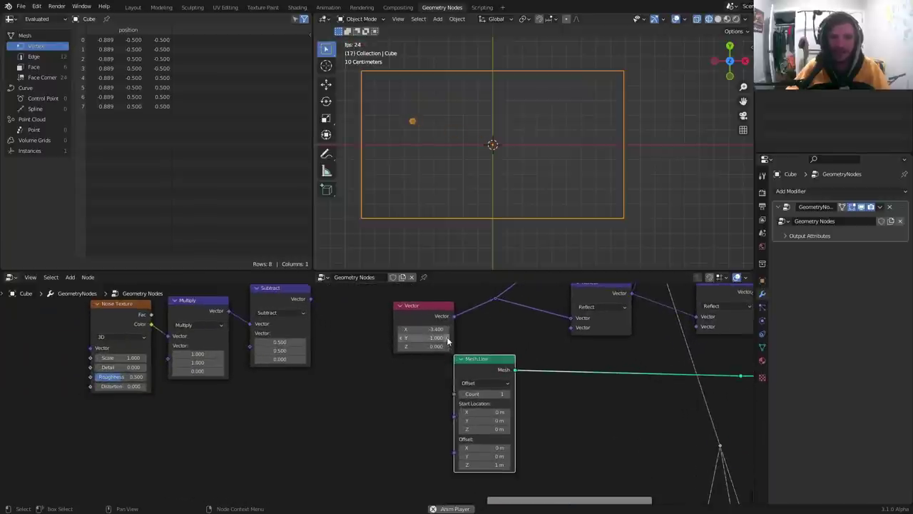
pyautogui.press('space')
# Step: Save the file and set the Vector node's Y value to 1.840
pyautogui.scroll(2, 407, 302)
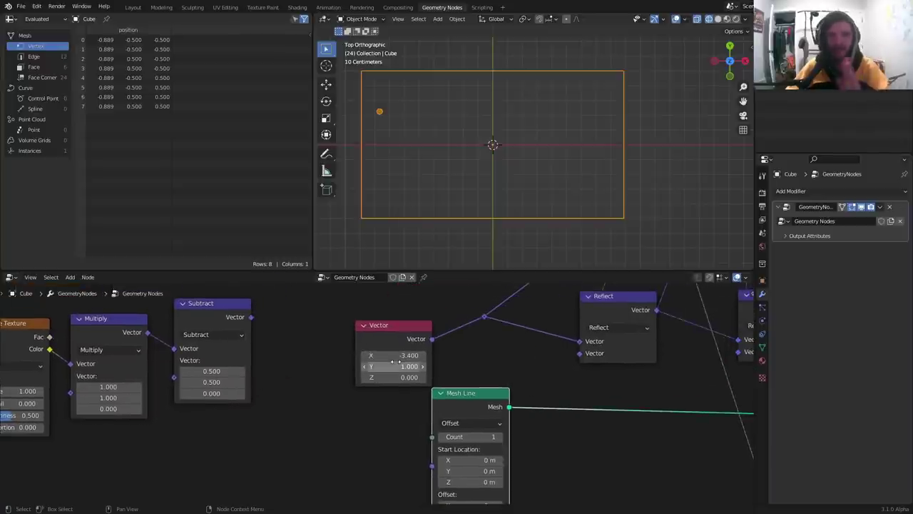
pyautogui.hotkey('ctrl', 's')
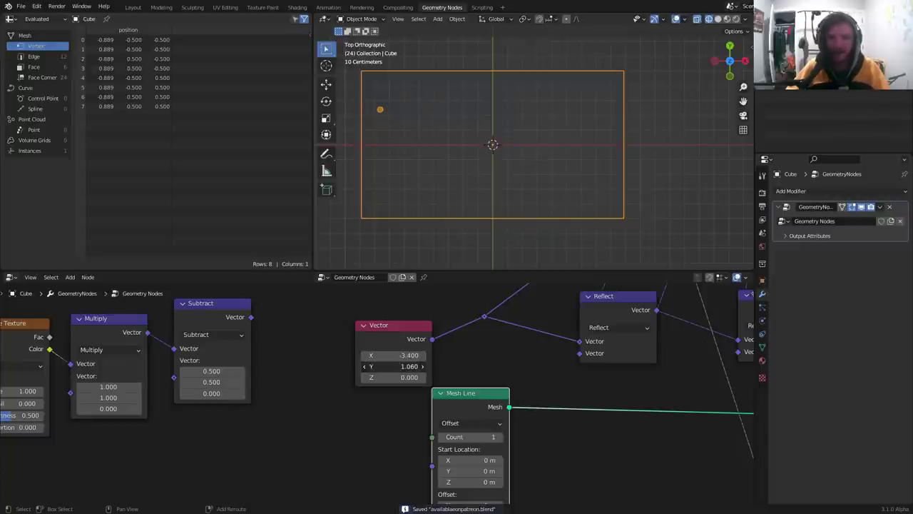
pyautogui.moveTo(400, 366); pyautogui.dragTo(399, 367)
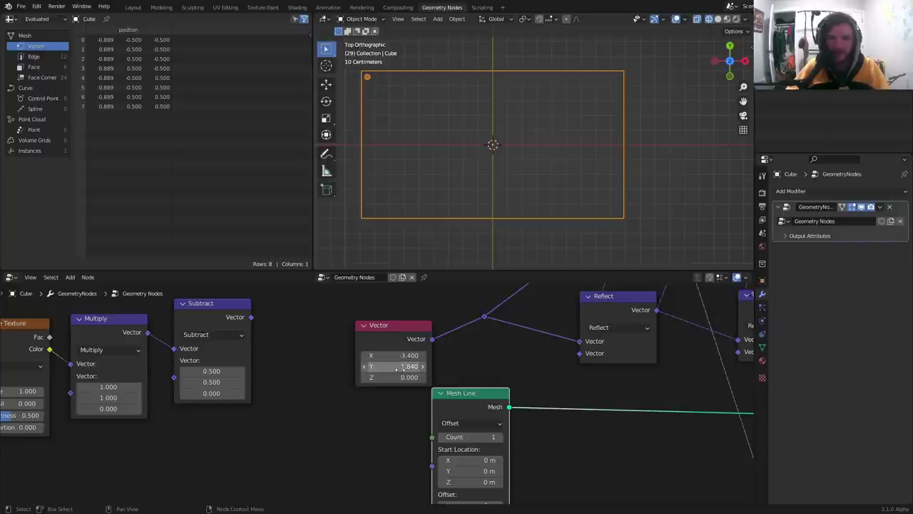
# Step: Play the animation and examine the sphere's motion near the corner of the box
pyautogui.press('space')
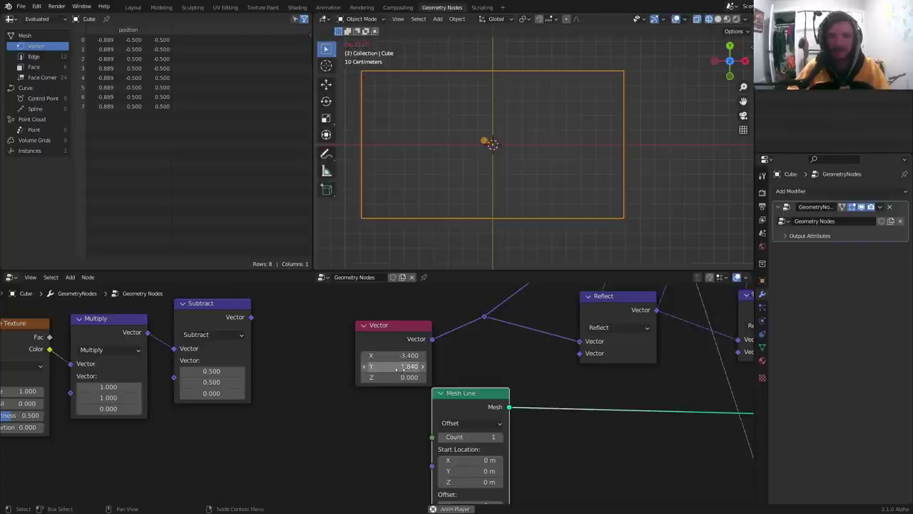
pyautogui.press('space')
pyautogui.scroll(6, 487, 149)
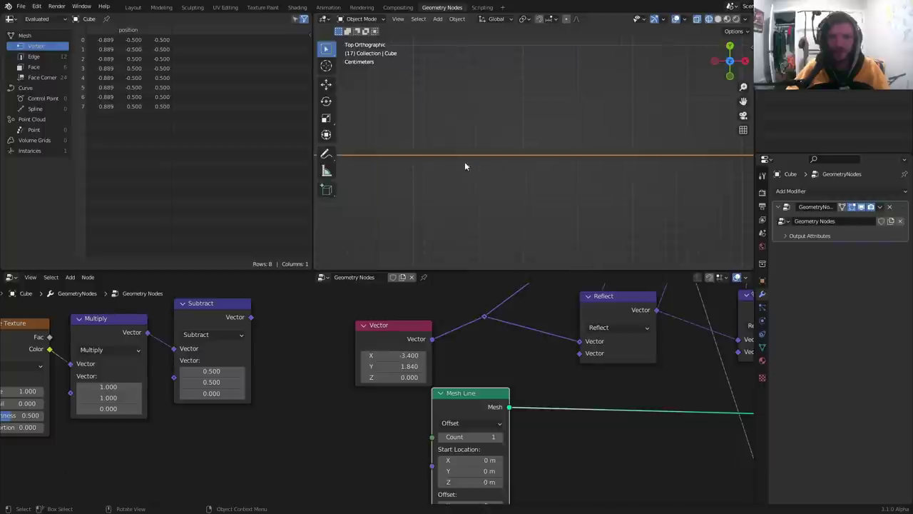
pyautogui.press('space')
pyautogui.scroll(-6, 432, 143)
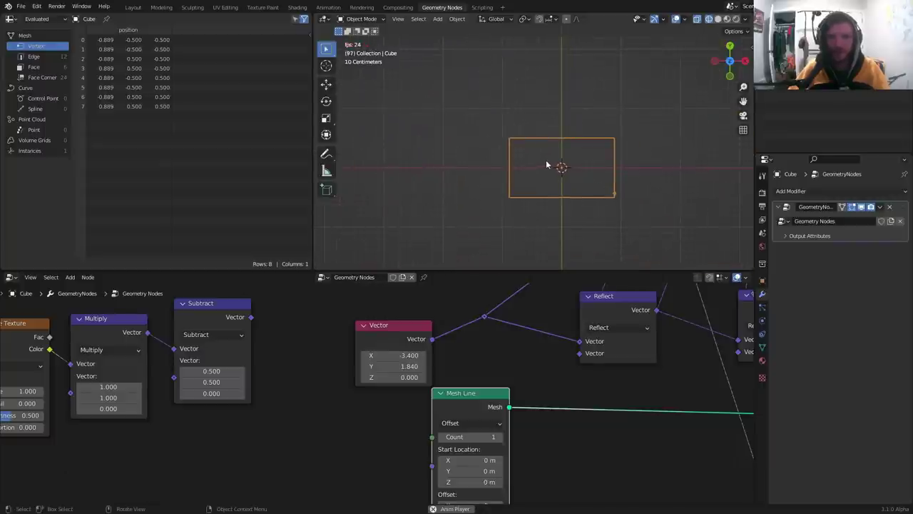
pyautogui.scroll(4, 546, 164)
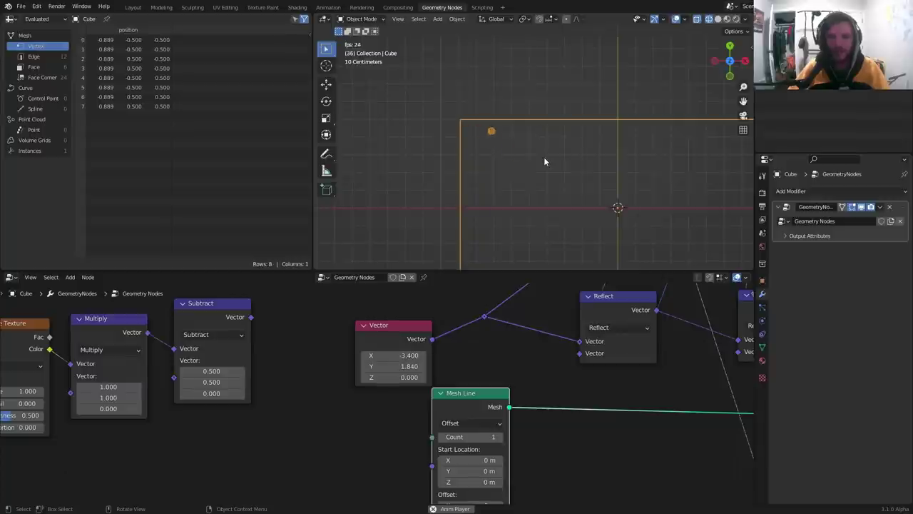
pyautogui.press('Escape')
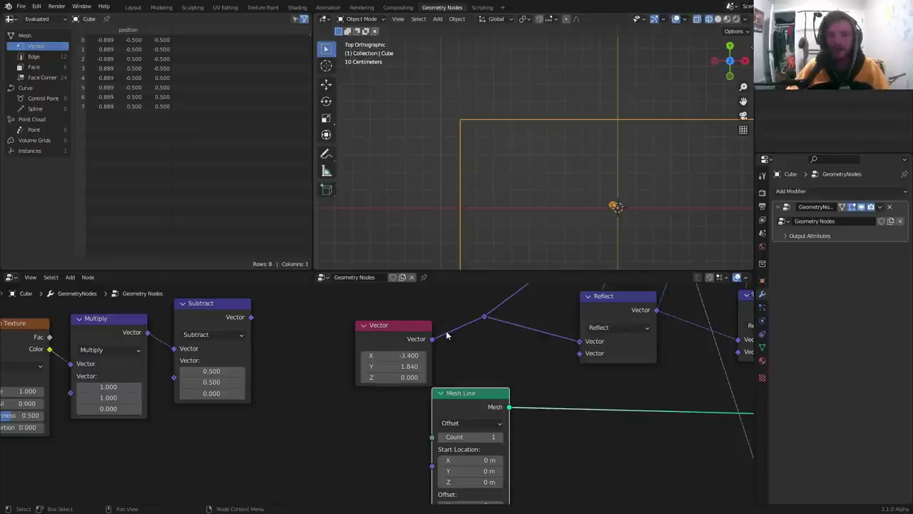
# Step: Step back and forth frame by frame between frames 28 and 33 to examine how the sphere bounces at the box corner
pyautogui.scroll(-6, 447, 335)
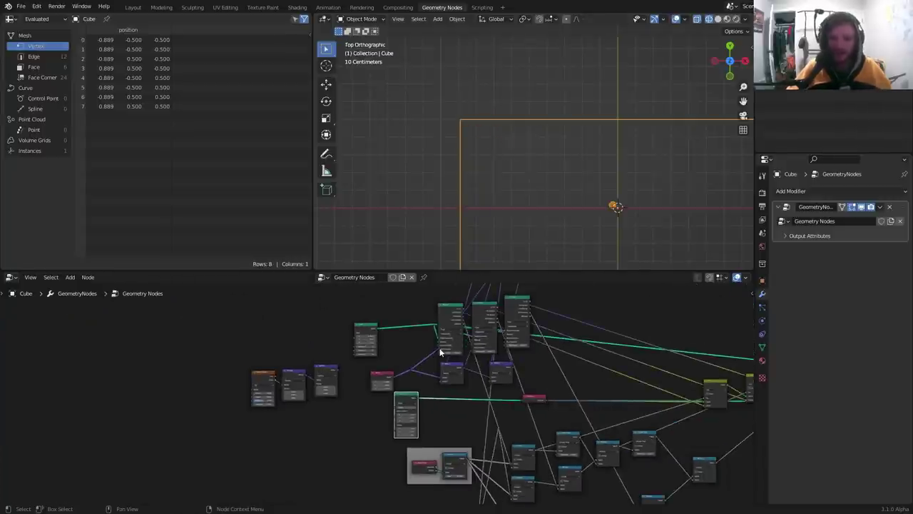
pyautogui.scroll(3, 463, 141)
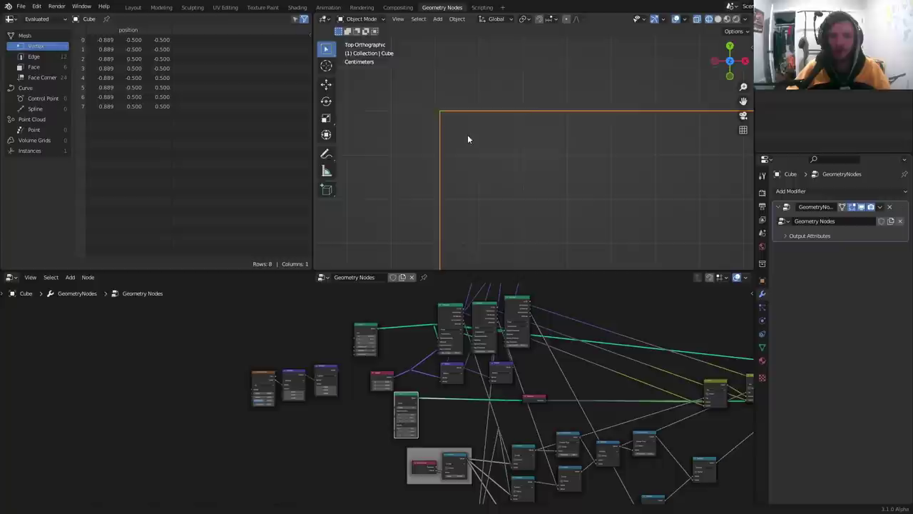
pyautogui.press('space')
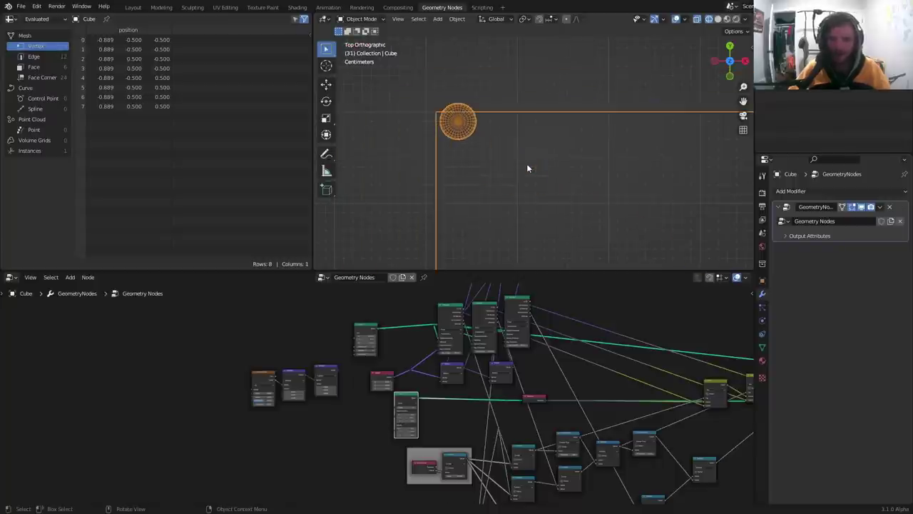
pyautogui.press('Left')
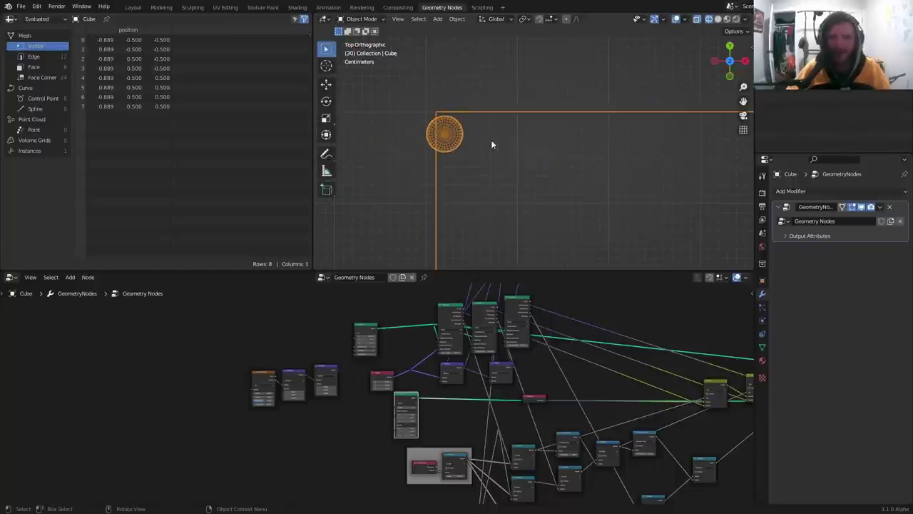
pyautogui.scroll(3, 421, 126)
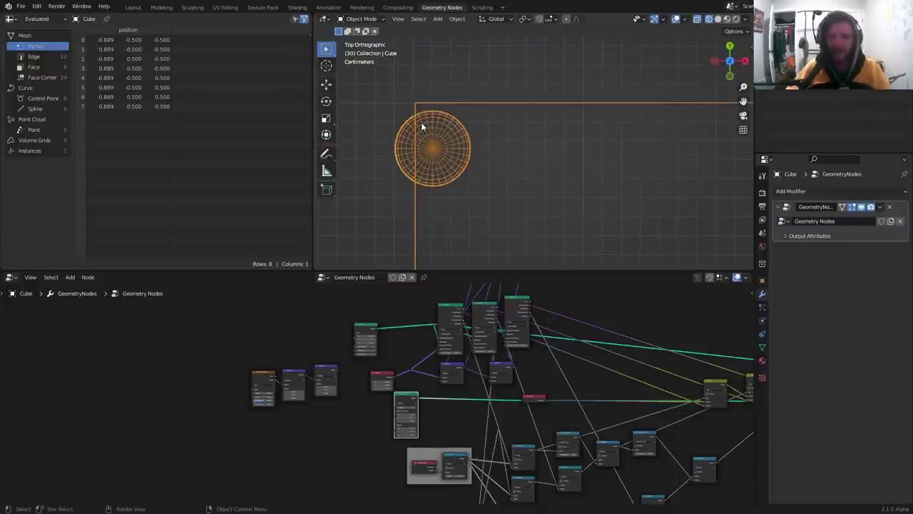
pyautogui.press('Right')
pyautogui.press('Right')
pyautogui.press('Right')
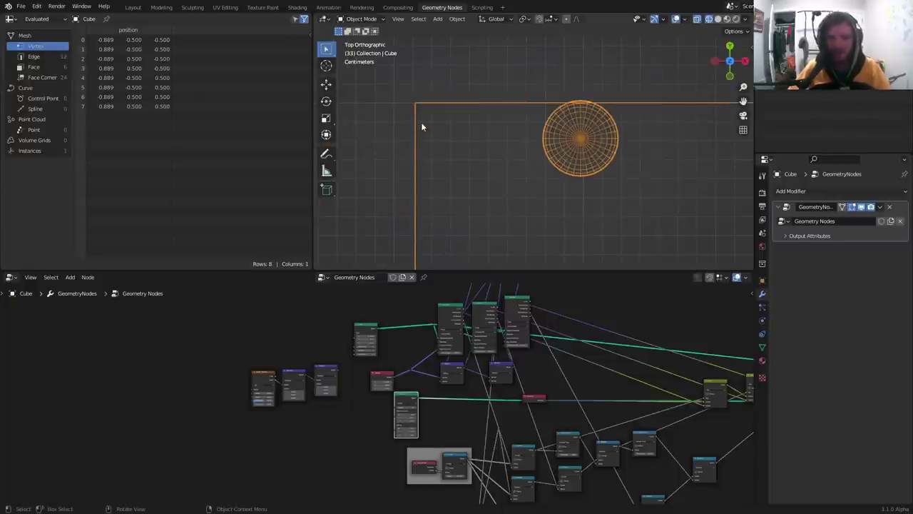
pyautogui.press('Left')
pyautogui.press('Left')
pyautogui.press('Left')
pyautogui.press('Left')
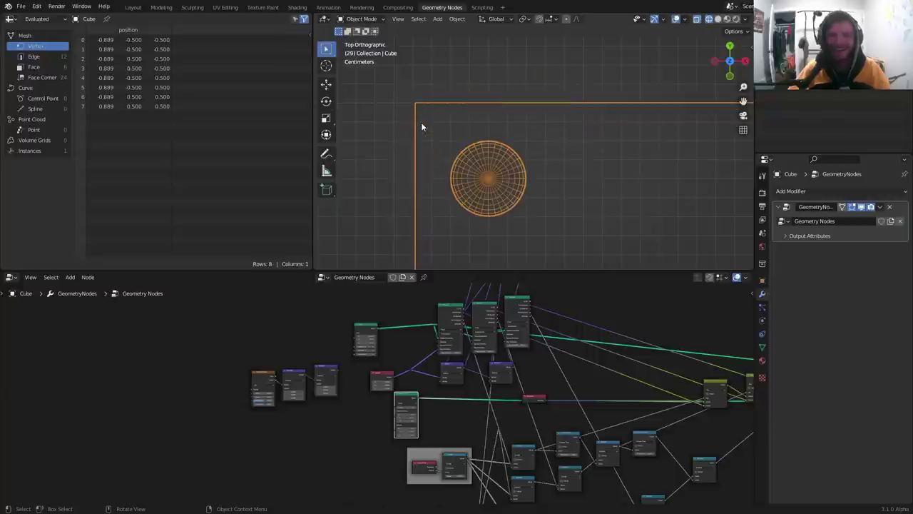
pyautogui.press('Right')
pyautogui.press('Right')
pyautogui.press('Right')
pyautogui.press('Right')
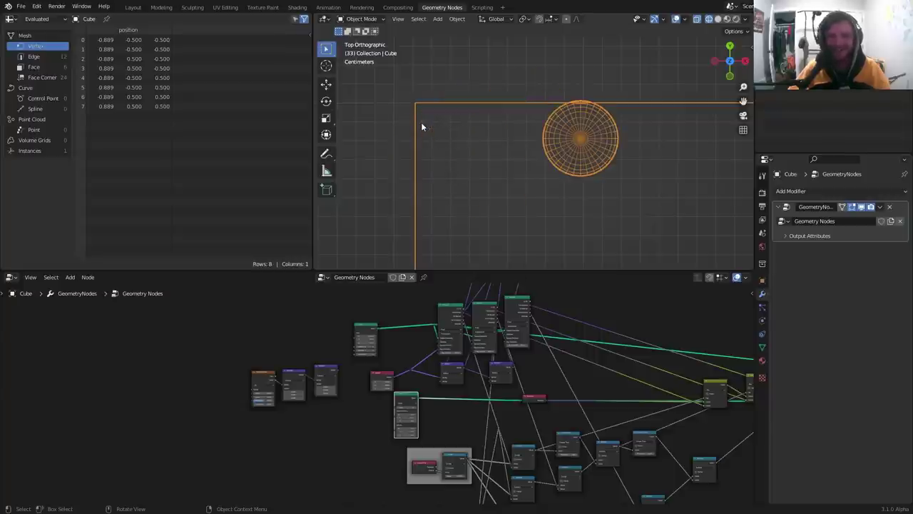
pyautogui.press('Left')
pyautogui.press('Left')
pyautogui.press('Left')
pyautogui.press('Left')
pyautogui.press('Left')
pyautogui.press('Right')
pyautogui.press('Right')
pyautogui.press('Right')
pyautogui.press('Right')
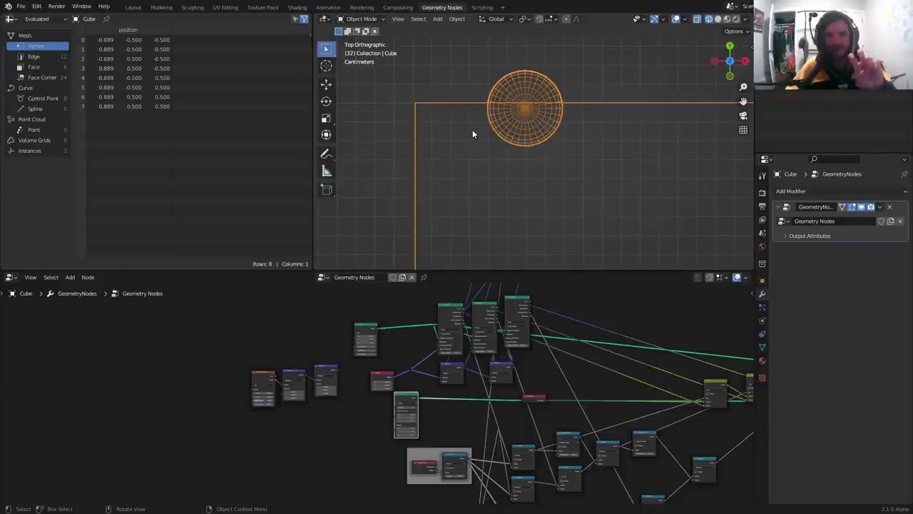
# Step: Move the reroute on the Cube's mesh link and the first Raycast node closer to the Cube node, and inspect the Raycast's Hit Position output
pyautogui.click(437, 315)
pyautogui.moveTo(435, 324); pyautogui.dragTo(397, 331)
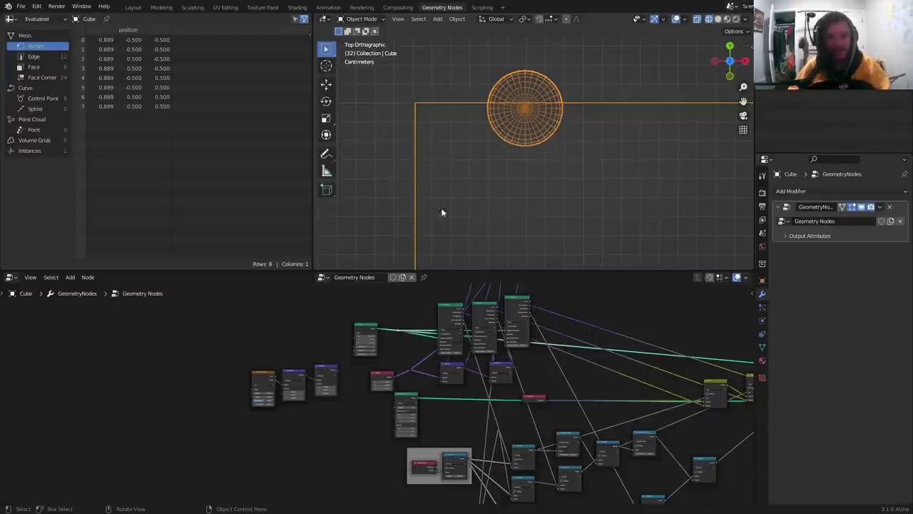
pyautogui.scroll(3, 431, 321)
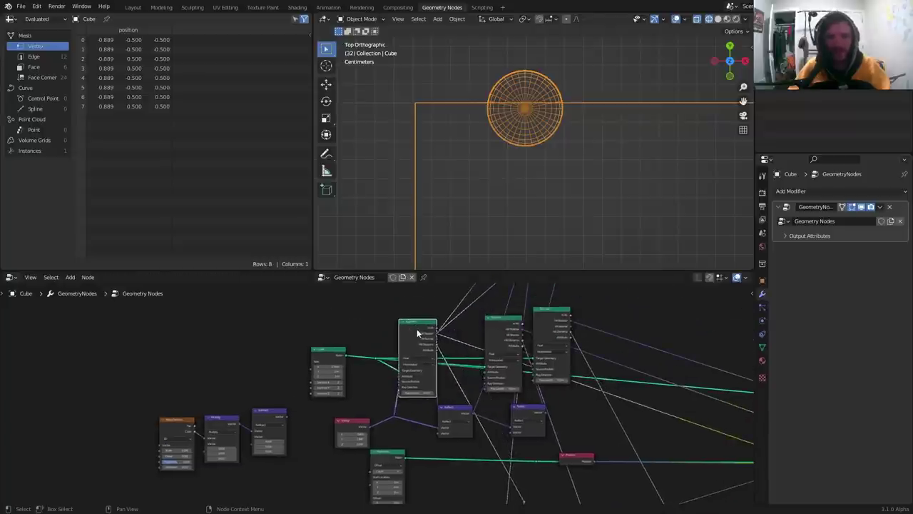
pyautogui.scroll(2, 399, 328)
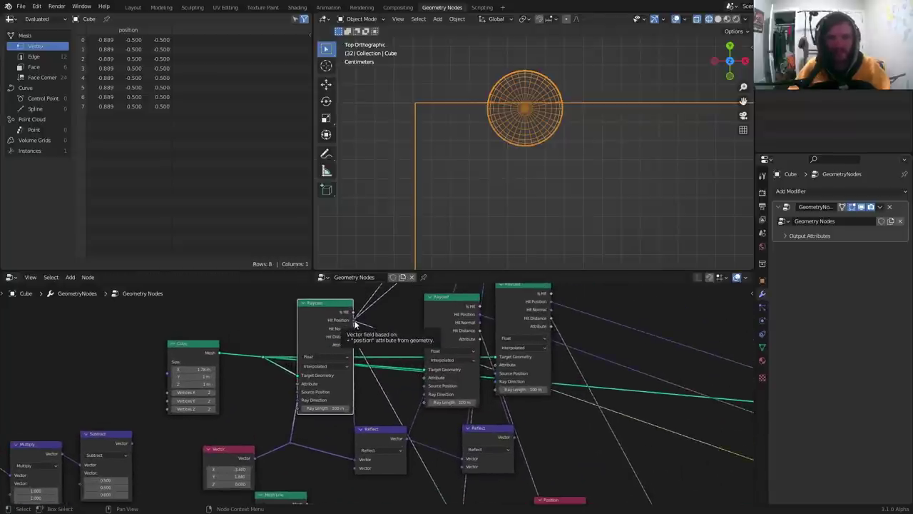
pyautogui.moveTo(323, 287); pyautogui.dragTo(323, 376, button='middle')
pyautogui.scroll(2, 340, 348)
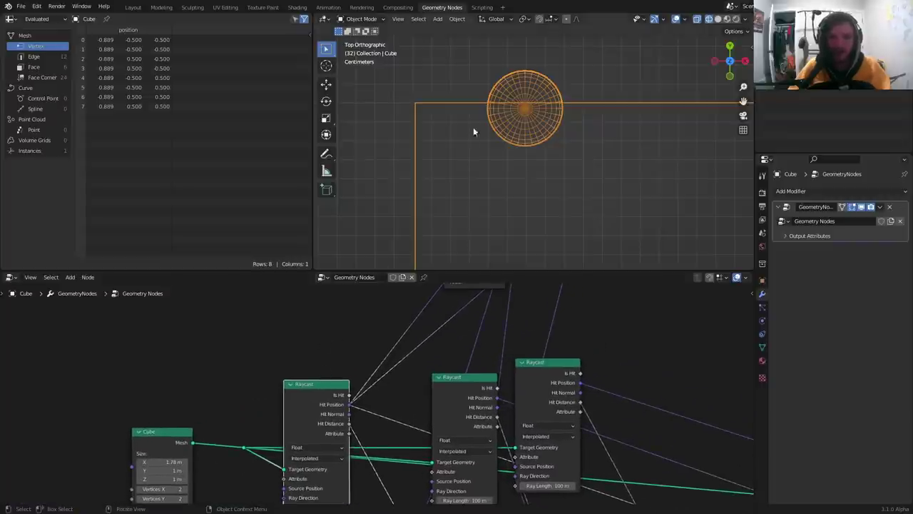
# Step: Add a Plain Axes empty and move it roughly to the box's upper-left corner
pyautogui.scroll(-12, 464, 142)
pyautogui.keyDown('shift'); pyautogui.moveTo(532, 173); pyautogui.dragTo(405, 132, button='middle'); pyautogui.keyUp('shift')
pyautogui.hotkey('shift', 'a')
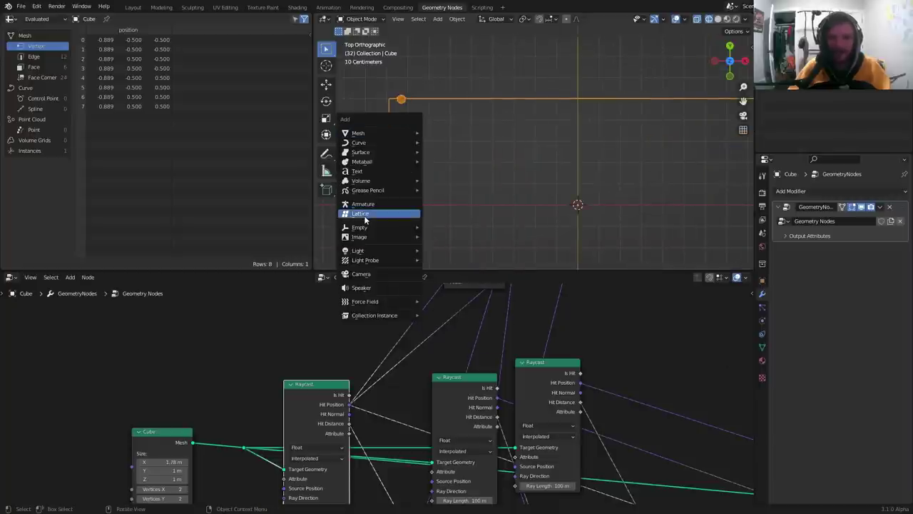
pyautogui.moveTo(377, 228)
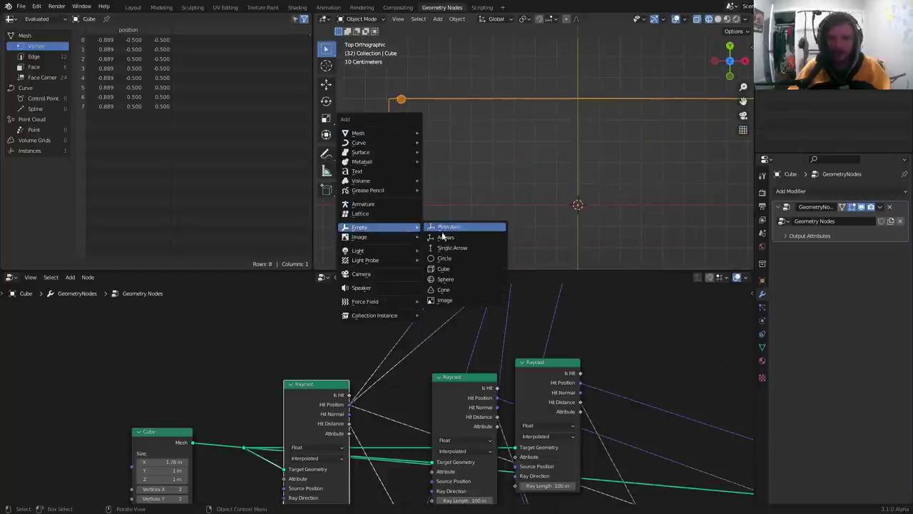
pyautogui.click(467, 227)
pyautogui.press('g')
pyautogui.click(401, 90)
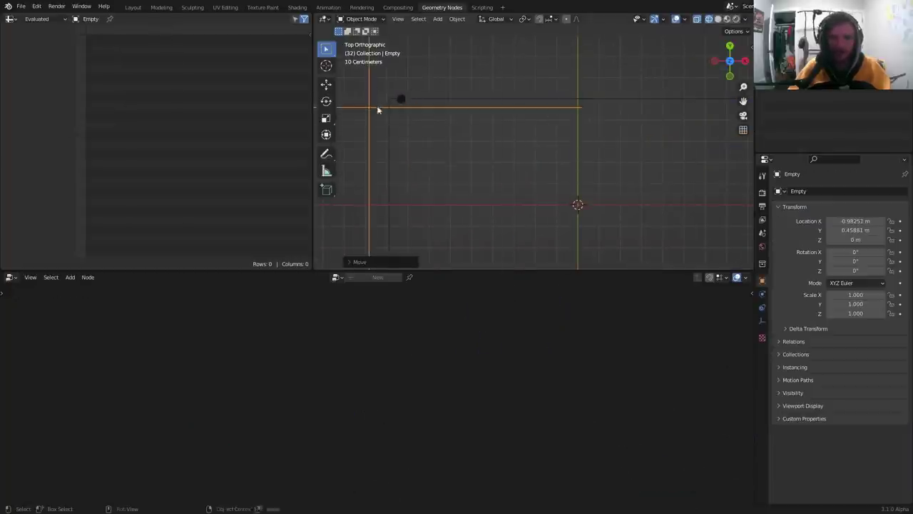
# Step: Refine the empty's position onto the box's upper-left corner, with its transform values shown in the viewport
pyautogui.keyDown('shift'); pyautogui.moveTo(378, 110); pyautogui.dragTo(483, 164, button='middle'); pyautogui.keyUp('shift')
pyautogui.scroll(5, 503, 155)
pyautogui.press('g')
pyautogui.click(487, 153)
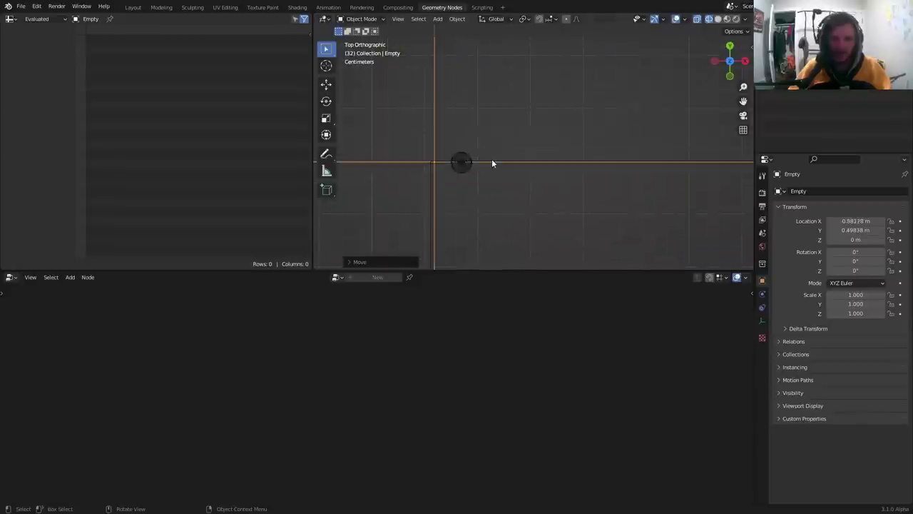
pyautogui.press('n')
pyautogui.press('KP_Decimal')
pyautogui.scroll(3, 525, 148)
pyautogui.press('g')
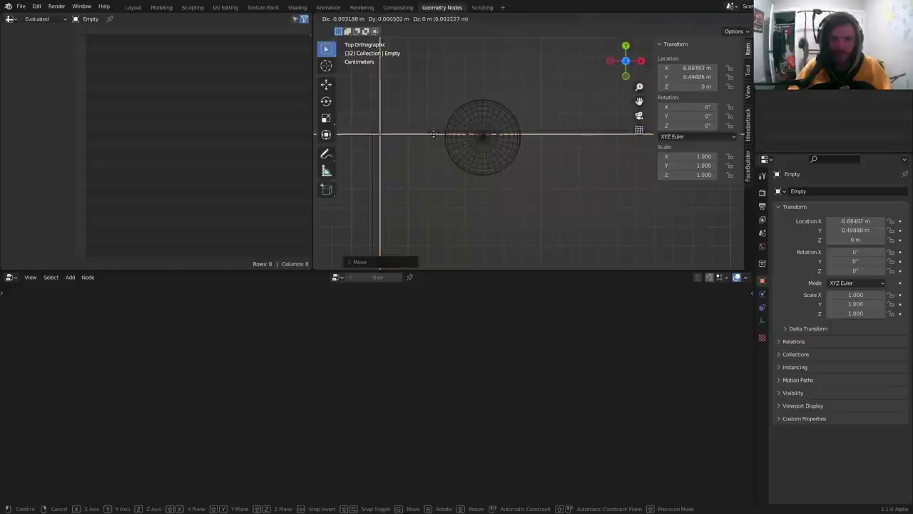
pyautogui.click(381, 120)
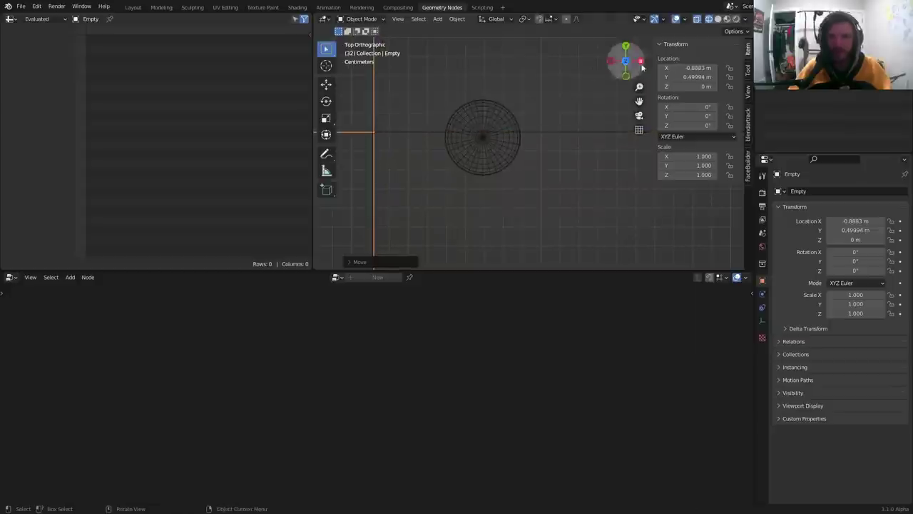
# Step: Try doubling the empty's X location, undo that, then delete the empty and reselect the box
pyautogui.doubleClick(695, 68)
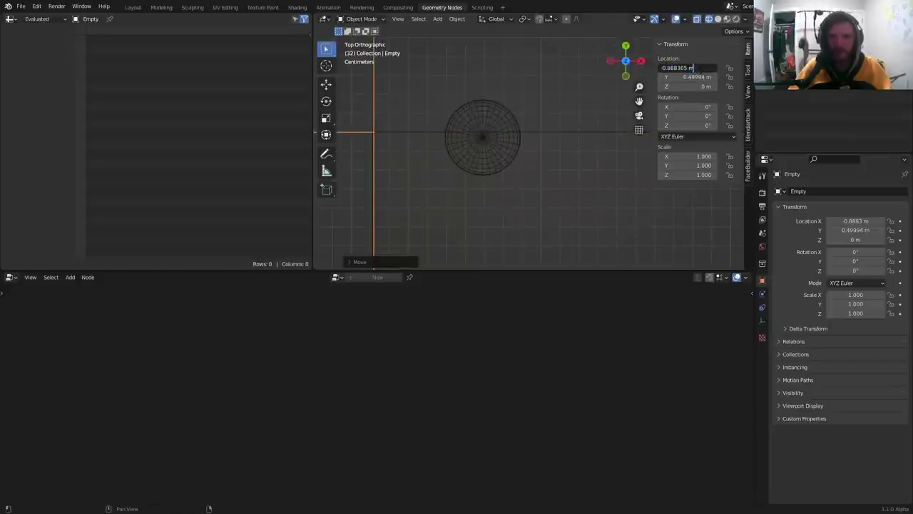
pyautogui.write('*2')
pyautogui.press('Return')
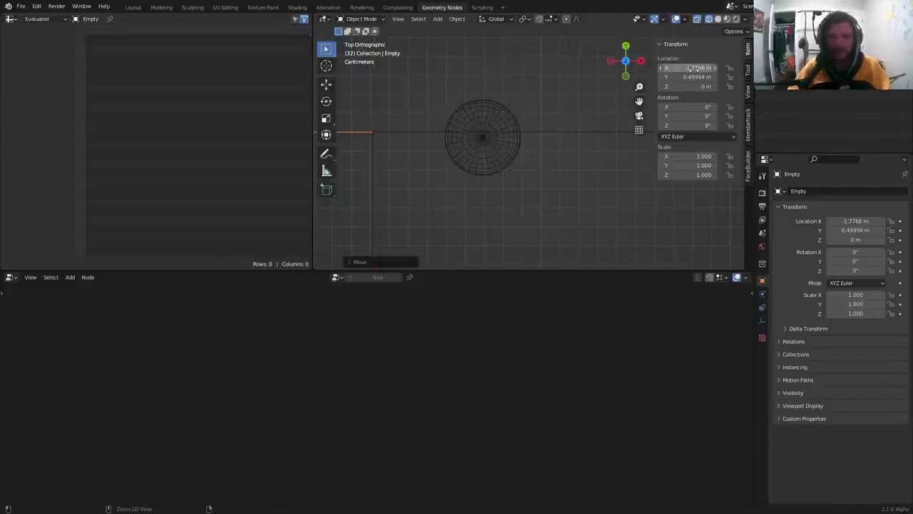
pyautogui.hotkey('ctrl', 'z')
pyautogui.press('x')
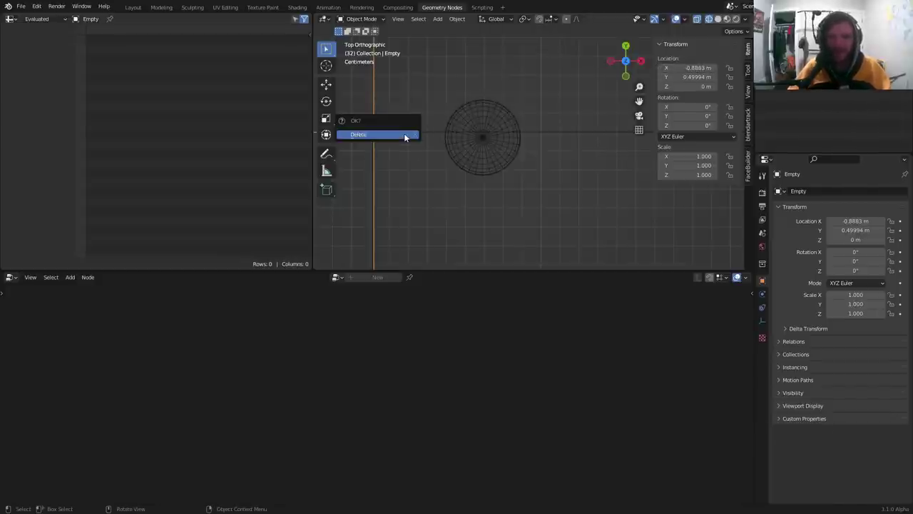
pyautogui.click(412, 136)
pyautogui.click(414, 134)
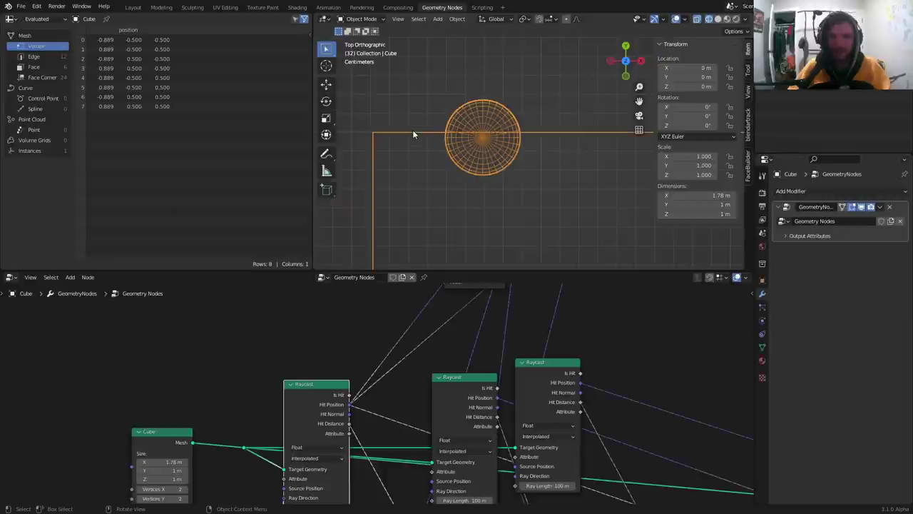
# Step: Add a Vector node in the empty area above the Cube node
pyautogui.moveTo(180, 367); pyautogui.dragTo(268, 384, button='middle')
pyautogui.hotkey('shift', 'a')
pyautogui.write('vec')
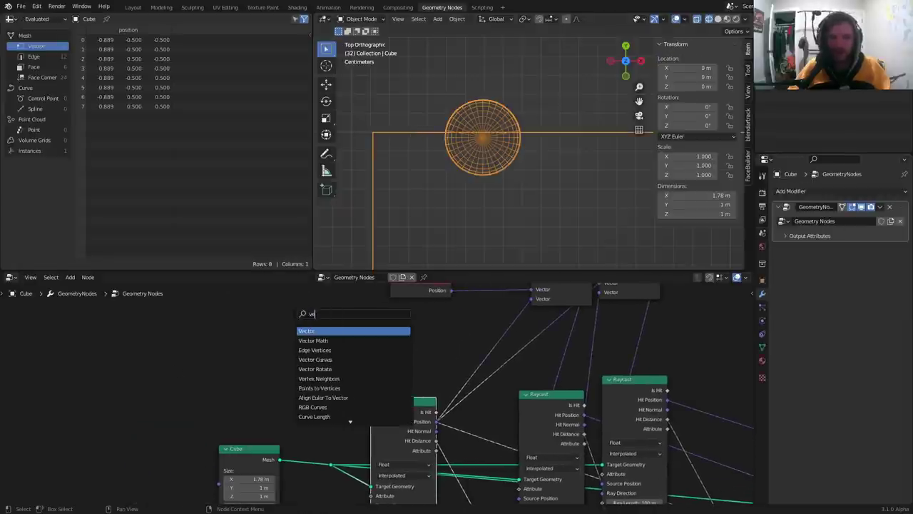
pyautogui.click(305, 331)
pyautogui.click(187, 322)
pyautogui.scroll(3, 287, 356)
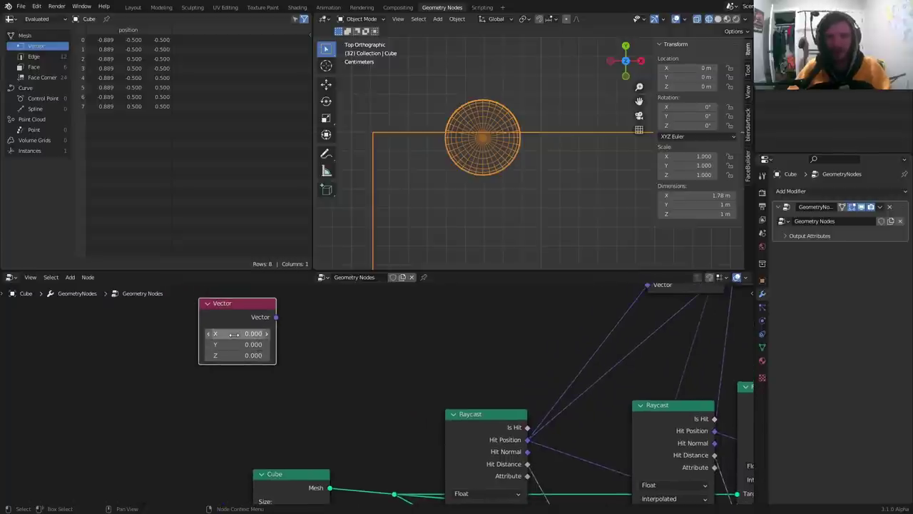
pyautogui.scroll(-4, 411, 179)
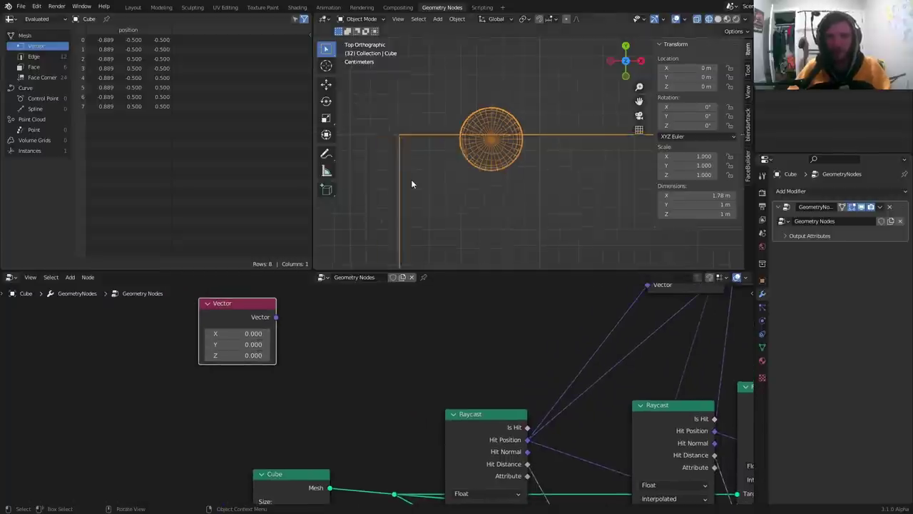
# Step: Set the new Vector node's X to -0.889 and Y to 0.5 for the box's upper-left corner
pyautogui.click(238, 333)
pyautogui.press('BackSpace')
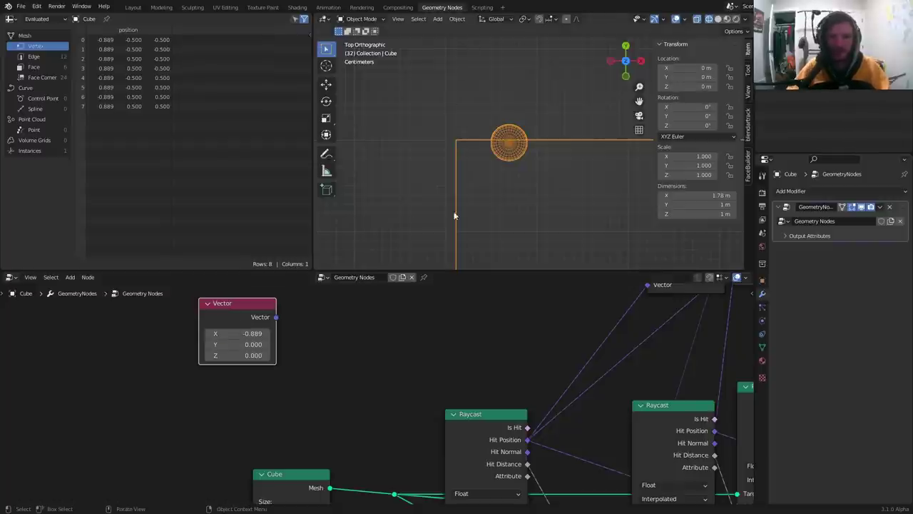
pyautogui.scroll(-10, 455, 215)
pyautogui.scroll(2, 524, 175)
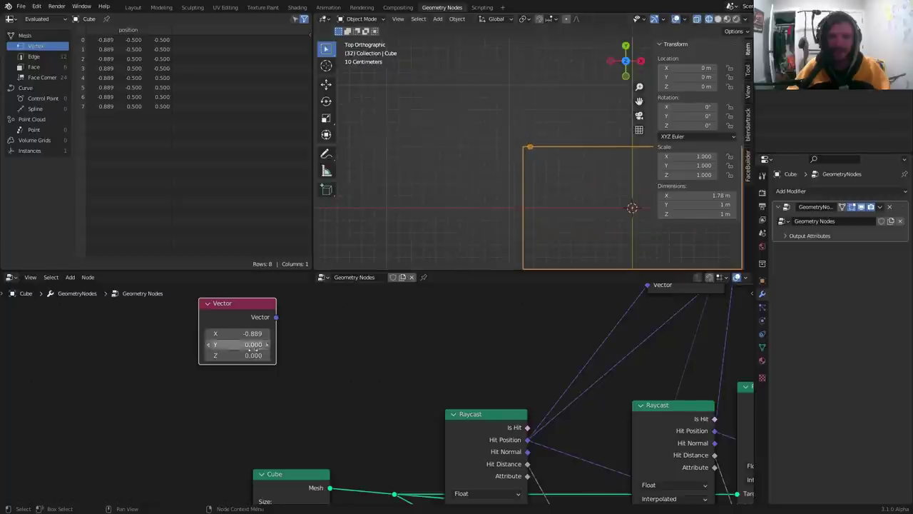
pyautogui.click(238, 344)
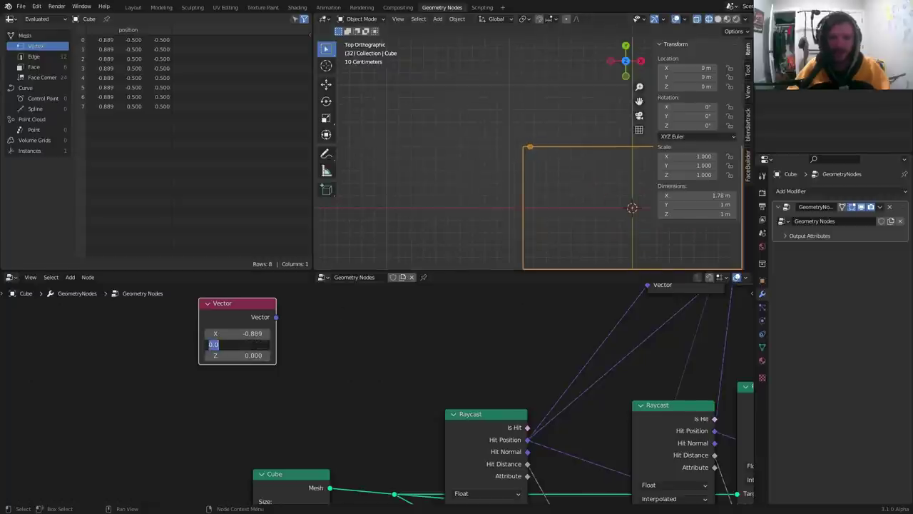
pyautogui.write('.5')
pyautogui.press('Return')
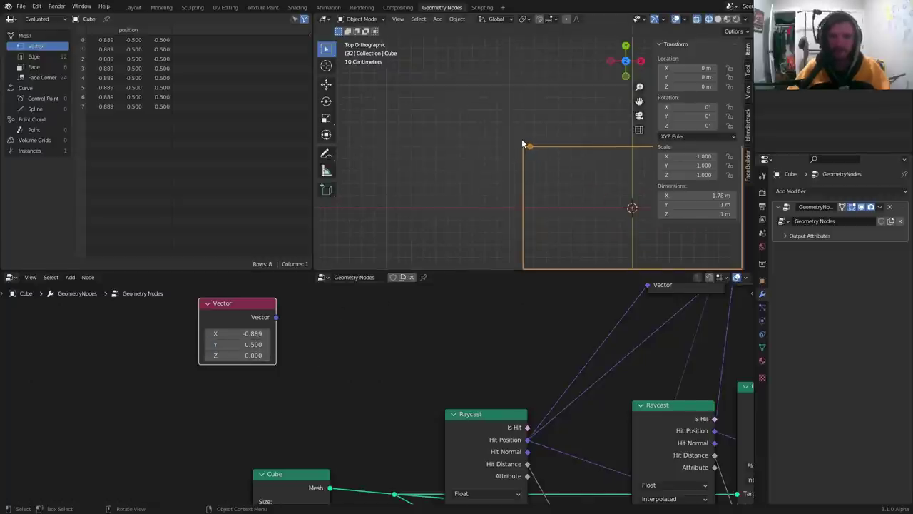
# Step: Place a temporary Plain Axes empty at the box's upper-left corner to check its coordinates, then delete it and reselect the box
pyautogui.scroll(3, 523, 144)
pyautogui.hotkey('shift', 'a')
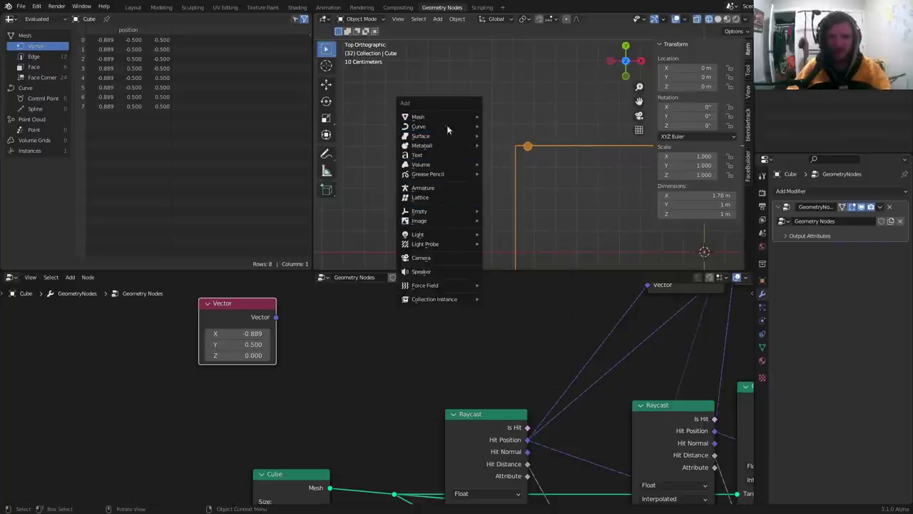
pyautogui.moveTo(442, 211)
pyautogui.click(515, 207)
pyautogui.press('g')
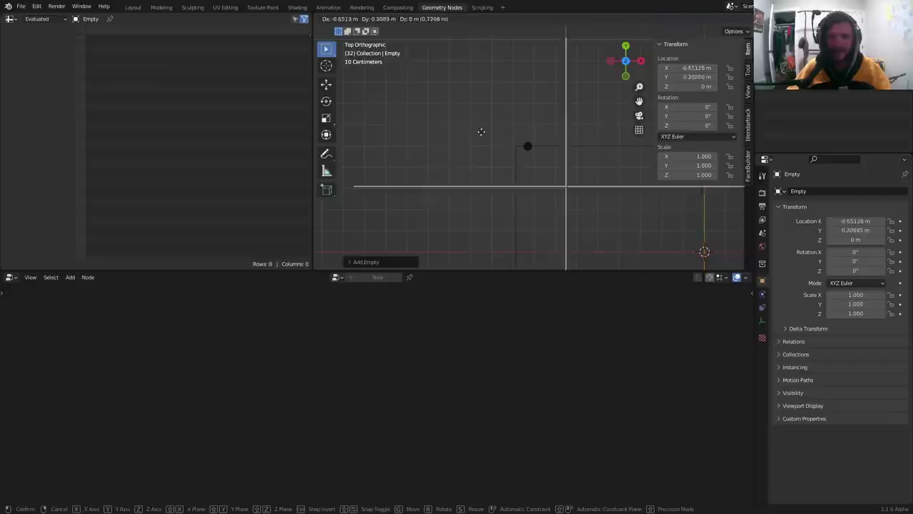
pyautogui.click(442, 95)
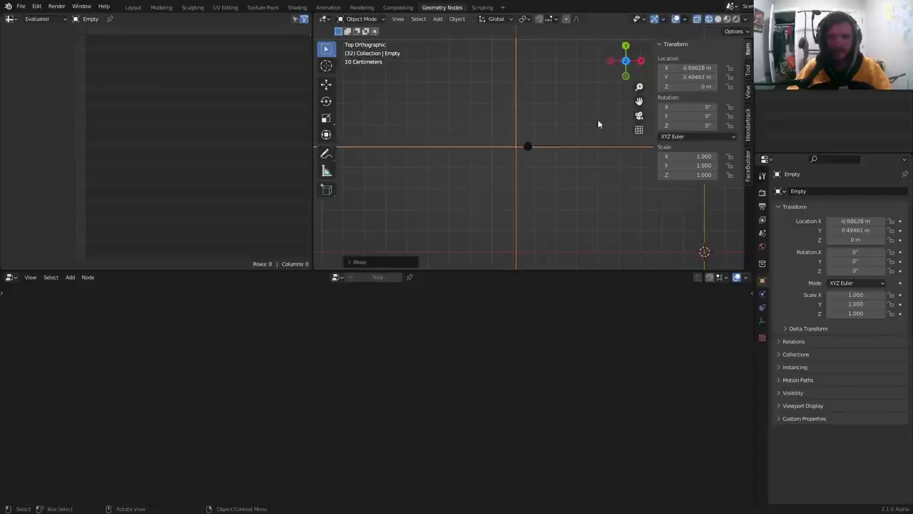
pyautogui.press('Delete')
pyautogui.click(520, 146)
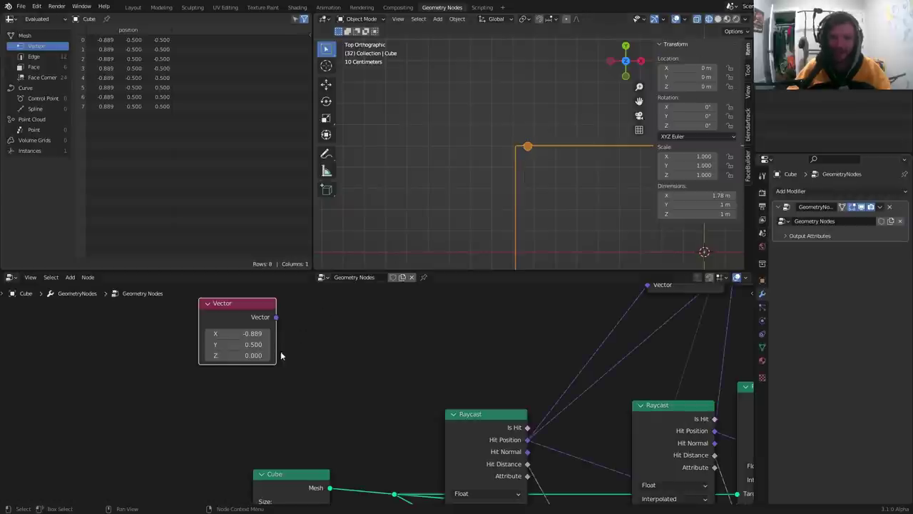
# Step: Duplicate the corner Vector node below the original and set the copy's X to 0.889
pyautogui.scroll(-3, 244, 330)
pyautogui.moveTo(276, 344); pyautogui.dragTo(224, 318)
pyautogui.hotkey('shift', 'd')
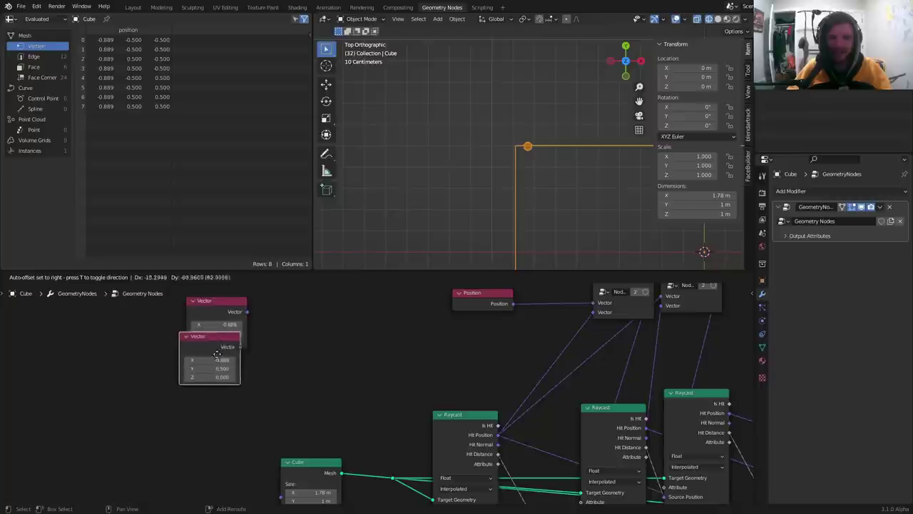
pyautogui.click(225, 372)
pyautogui.click(233, 377)
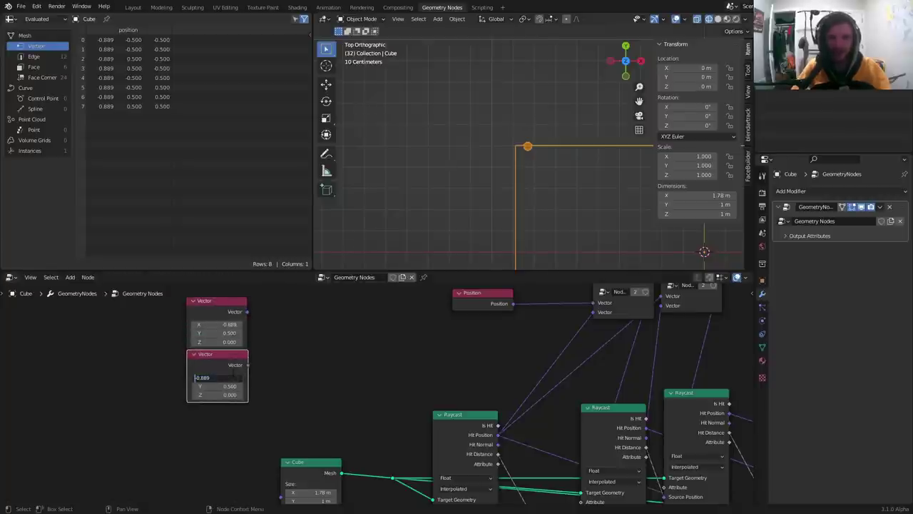
pyautogui.press('Return')
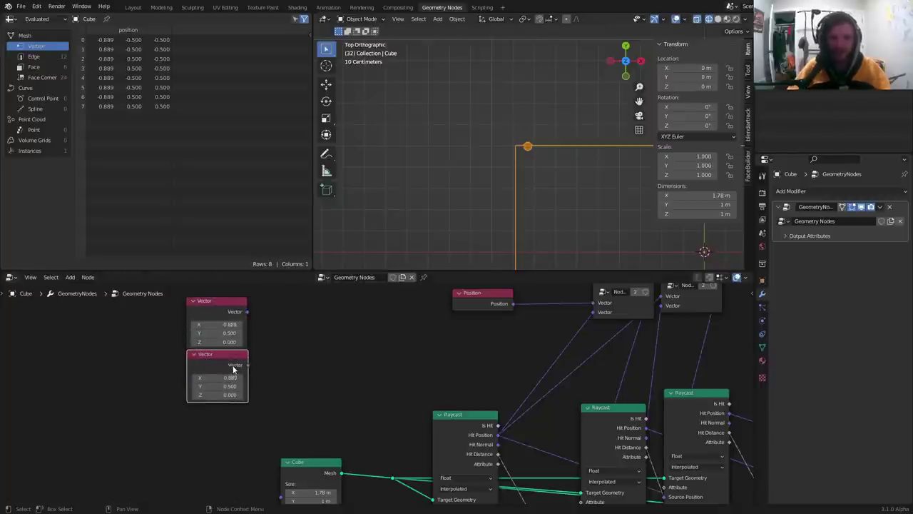
# Step: Duplicate both corner Vector nodes beside the originals and set the upper copy's Y to -0.5
pyautogui.moveTo(233, 368); pyautogui.dragTo(231, 333)
pyautogui.hotkey('shift', 'd')
pyautogui.click(339, 326)
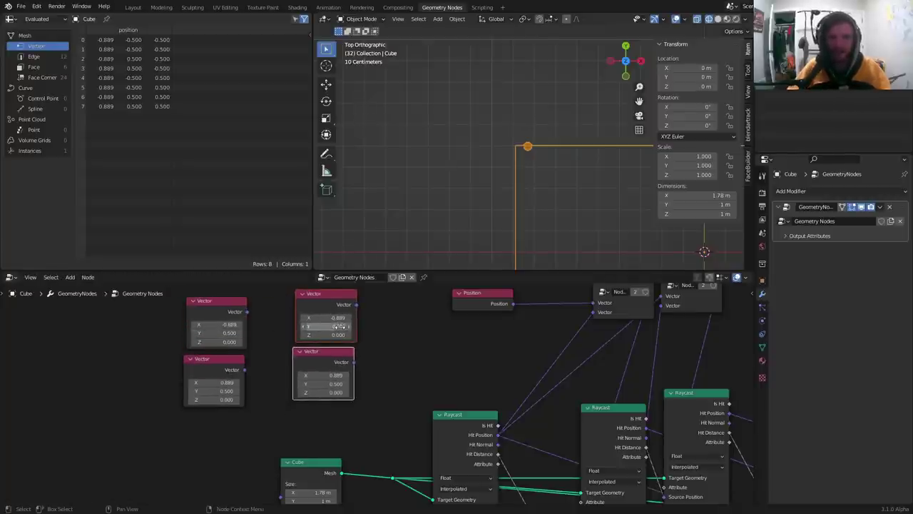
pyautogui.click(338, 326)
pyautogui.write('-0')
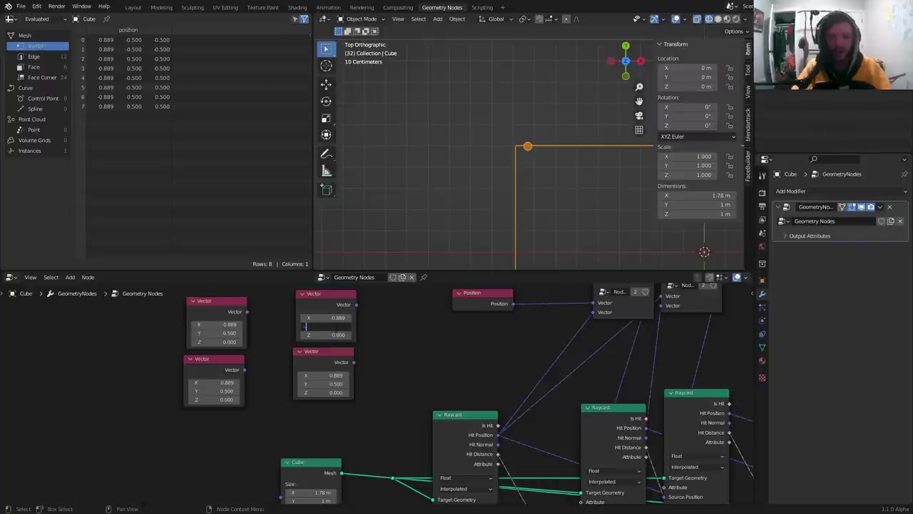
pyautogui.write('.5')
pyautogui.press('Return')
# Step: Set the lower duplicated Vector node's Y to -0.5
pyautogui.click(337, 391)
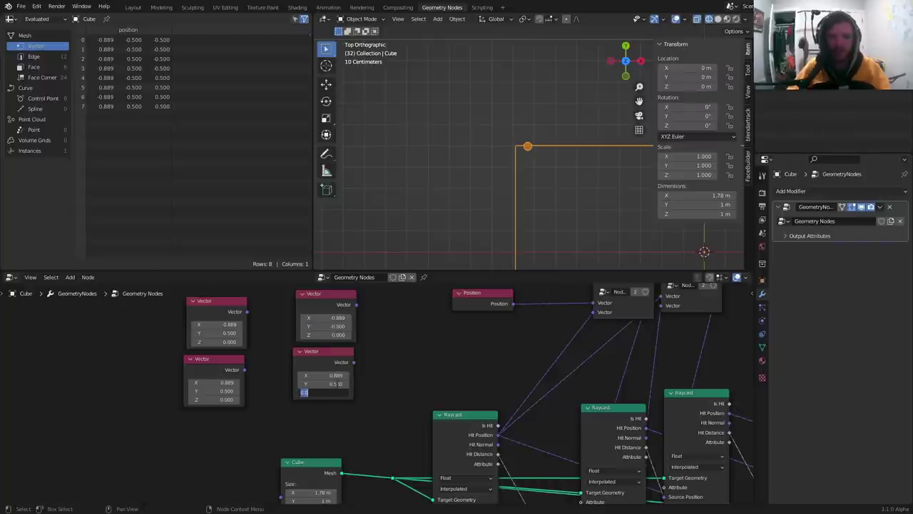
pyautogui.click(336, 384)
pyautogui.write('-0.5')
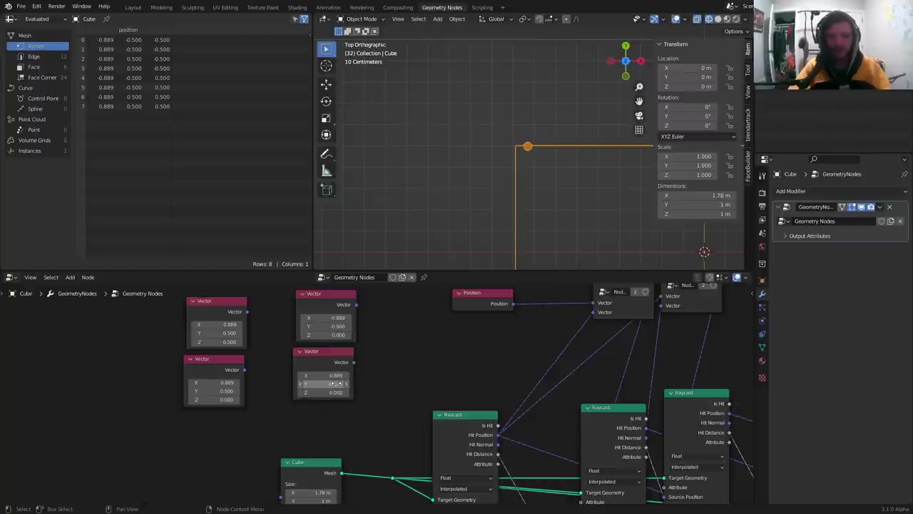
pyautogui.press('Return')
pyautogui.scroll(-5, 512, 189)
pyautogui.scroll(3, 500, 154)
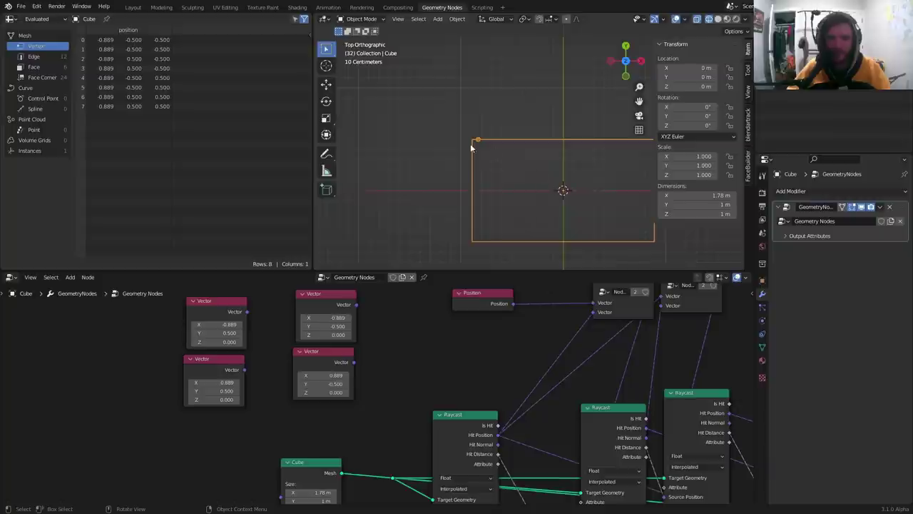
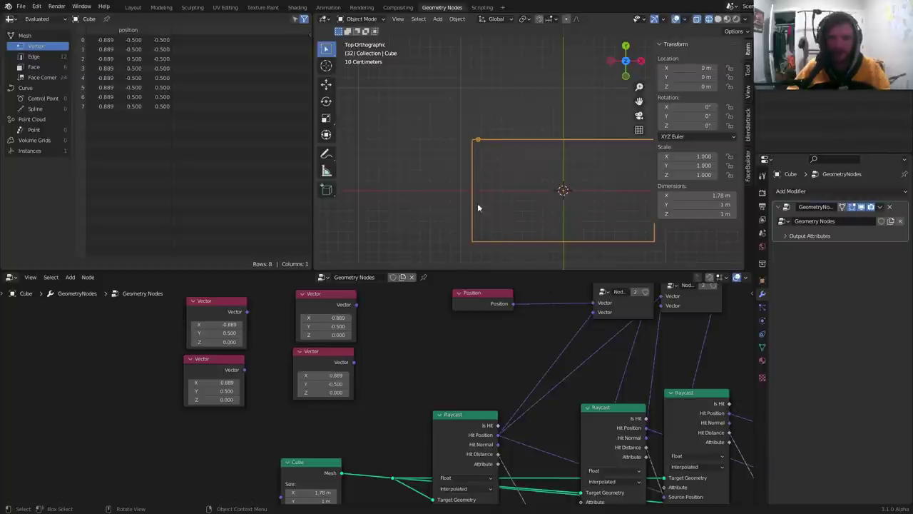
# Step: Move all four corner Vector nodes farther left to free space before the first Raycast node
pyautogui.keyDown('shift'); pyautogui.moveTo(520, 178); pyautogui.dragTo(451, 169, button='middle'); pyautogui.keyUp('shift')
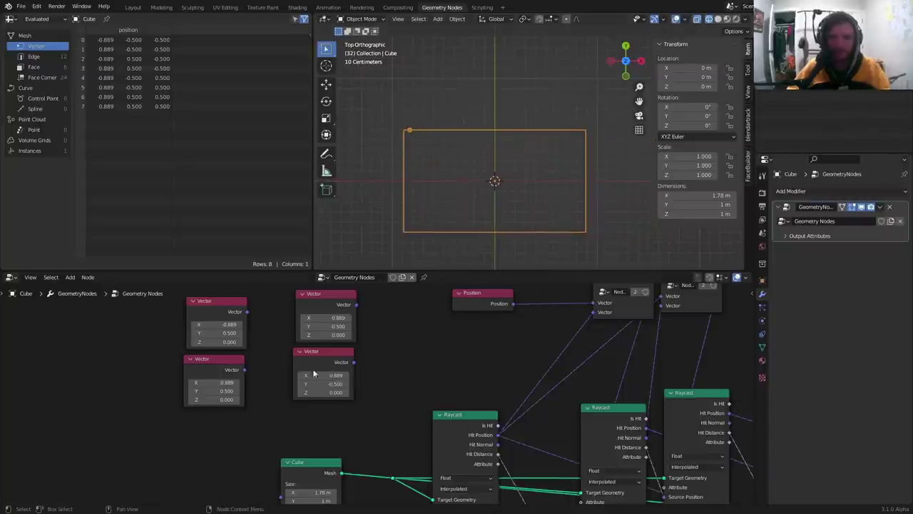
pyautogui.scroll(-1, 284, 348)
pyautogui.scroll(-1, 284, 347)
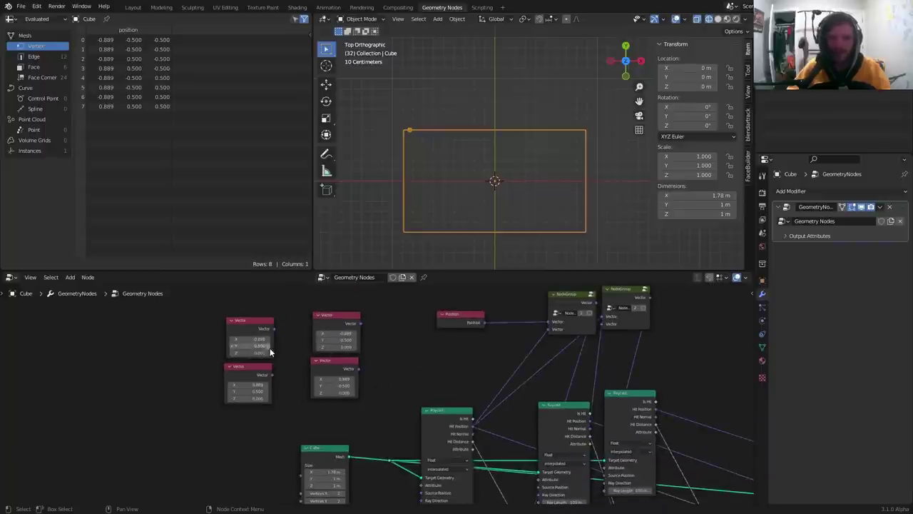
pyautogui.moveTo(218, 398); pyautogui.dragTo(372, 316)
pyautogui.press('g')
pyautogui.click(316, 330)
pyautogui.click(316, 330)
pyautogui.scroll(1, 273, 315)
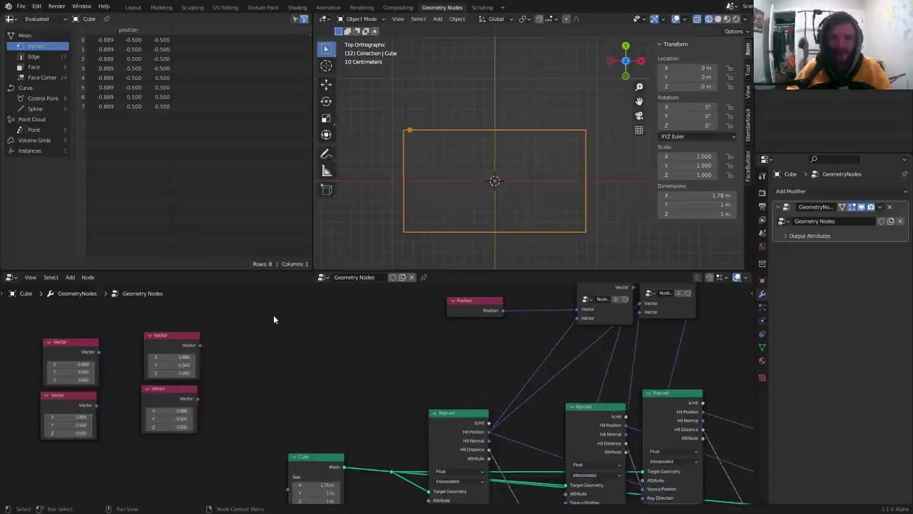
# Step: Add a Vector Math node beside the corner vectors and connect the Vector node with X -0.889 and Y -0.5 to its first input
pyautogui.hotkey('shift', 'a')
pyautogui.write('vec')
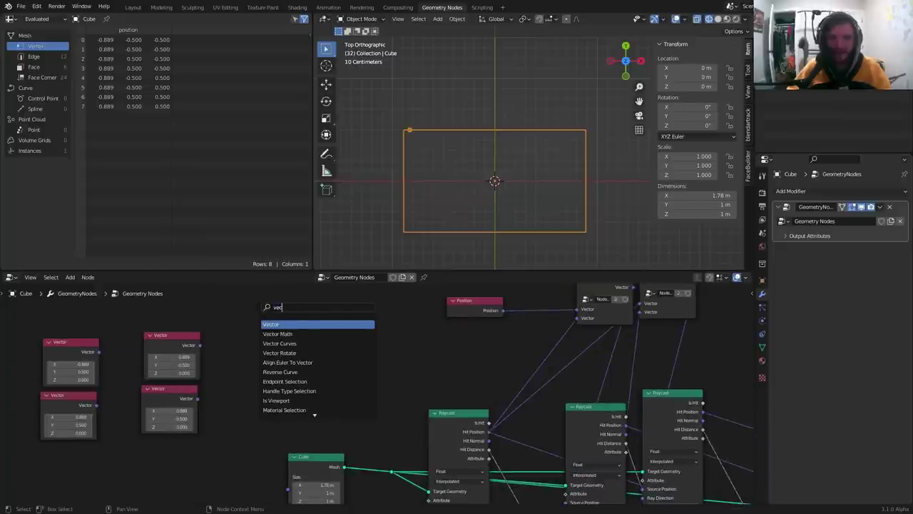
pyautogui.click(289, 334)
pyautogui.click(299, 340)
pyautogui.keyDown('alt'); pyautogui.moveTo(163, 351); pyautogui.dragTo(289, 333, button='right'); pyautogui.keyUp('alt')
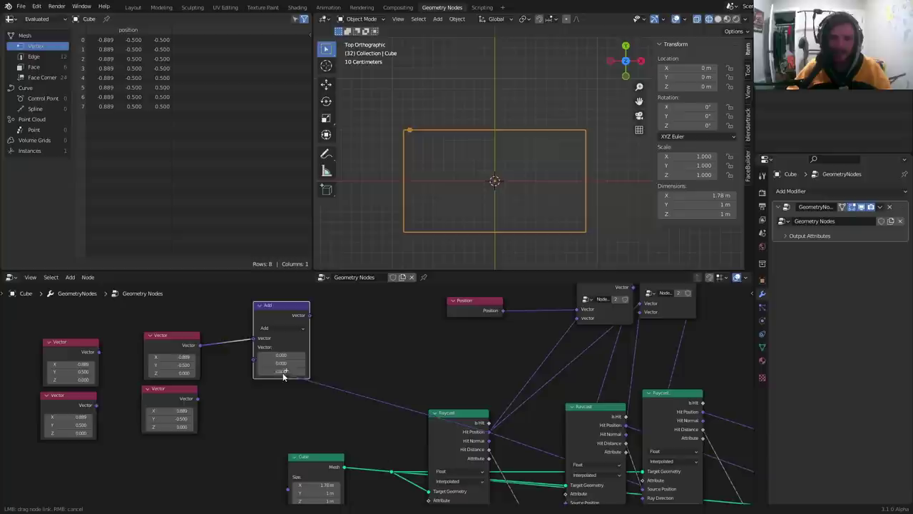
# Step: Set the Vector Math node to Distance, duplicate it below, and connect the Vector node with X 0.889 and Y -0.5 to the copy
pyautogui.click(271, 330)
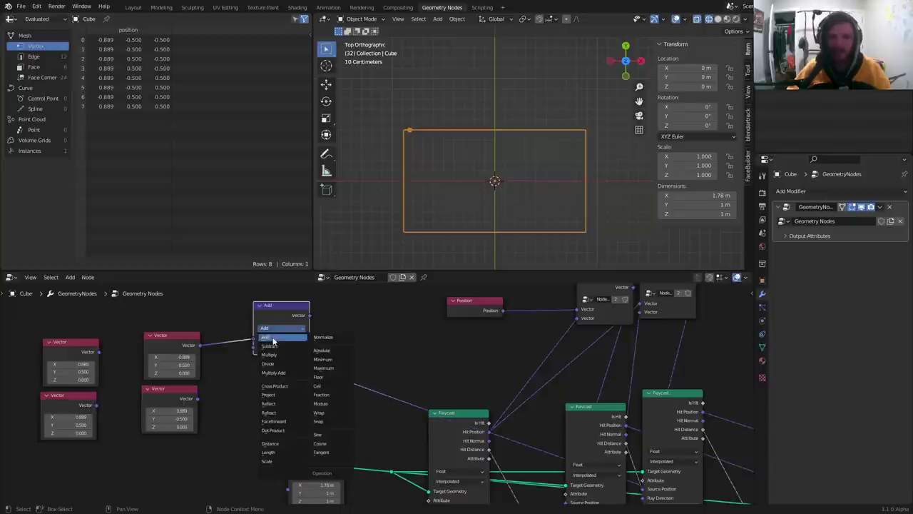
pyautogui.click(284, 445)
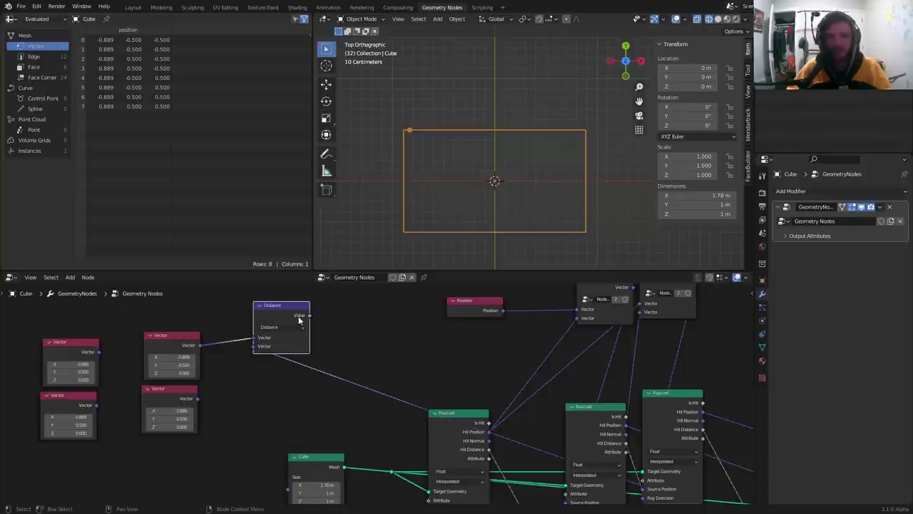
pyautogui.hotkey('shift', 'd')
pyautogui.click(283, 403)
pyautogui.moveTo(196, 398); pyautogui.dragTo(264, 406)
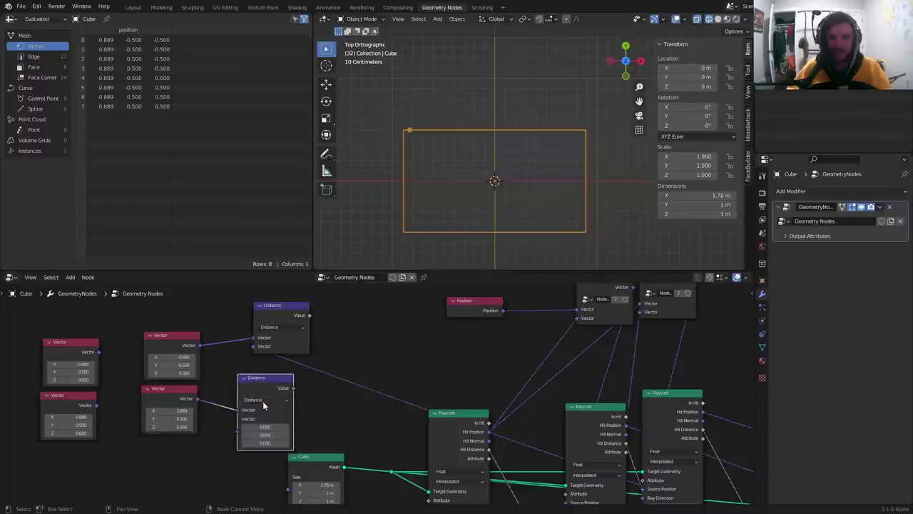
# Step: Add a reroute on the Hit Position link and use it to feed the second Distance node's other vector input
pyautogui.moveTo(339, 410)
pyautogui.keyDown('shift'); pyautogui.mouseDown(button='right')
pyautogui.moveTo(355, 373)
pyautogui.moveTo(264, 396)
pyautogui.mouseUp(button='right'); pyautogui.keyUp('shift')
pyautogui.moveTo(265, 397); pyautogui.dragTo(421, 384, button='middle')
pyautogui.scroll(-7, 385, 317)
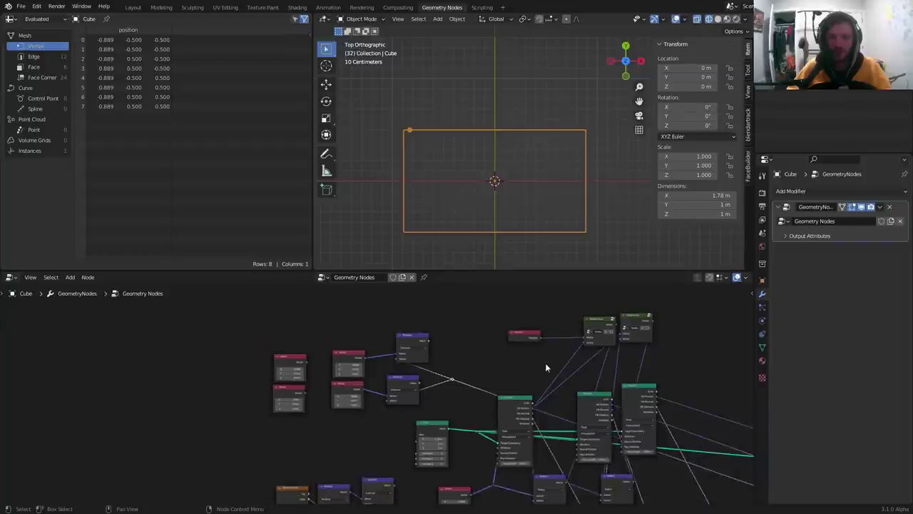
# Step: Move the two Vector nodes with Y 0.5 farther left to leave room beside them
pyautogui.moveTo(613, 403); pyautogui.dragTo(408, 401, button='middle')
pyautogui.scroll(4, 309, 386)
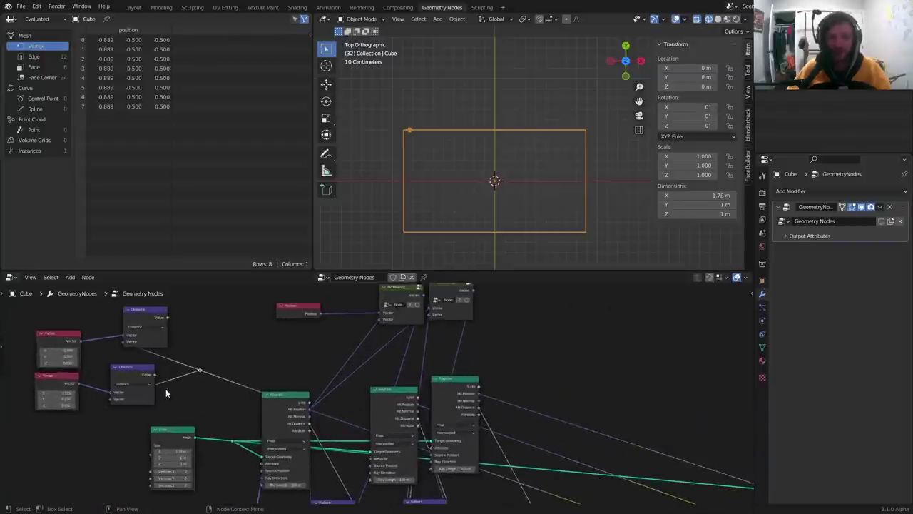
pyautogui.moveTo(165, 390); pyautogui.dragTo(396, 395, button='middle')
pyautogui.scroll(3, 386, 391)
pyautogui.moveTo(224, 346); pyautogui.dragTo(387, 360, button='middle')
pyautogui.moveTo(250, 412); pyautogui.dragTo(337, 377)
pyautogui.press('g')
pyautogui.click(232, 373)
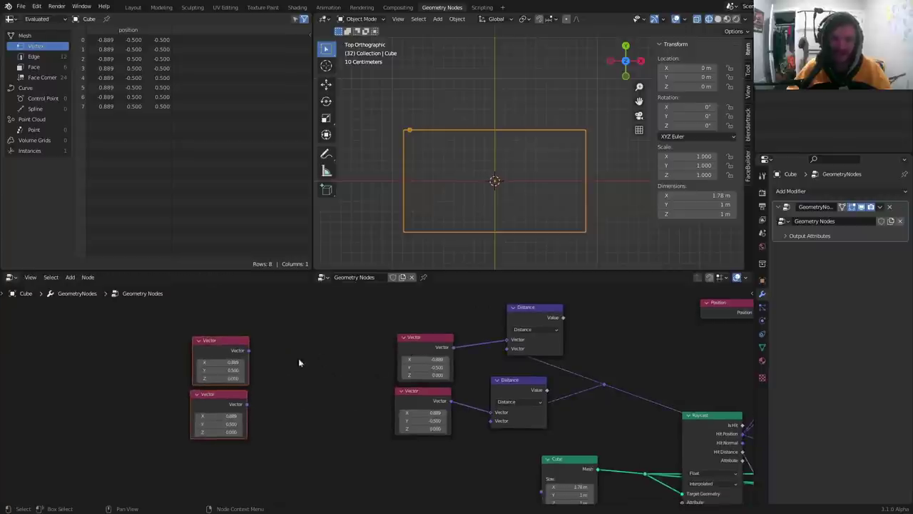
# Step: Duplicate the Distance node twice beside the two Y 0.5 Vector nodes and connect each Vector to its own copy
pyautogui.click(509, 333)
pyautogui.hotkey('shift', 'd')
pyautogui.click(293, 336)
pyautogui.keyDown('alt'); pyautogui.moveTo(230, 355); pyautogui.dragTo(318, 336, button='right'); pyautogui.keyUp('alt')
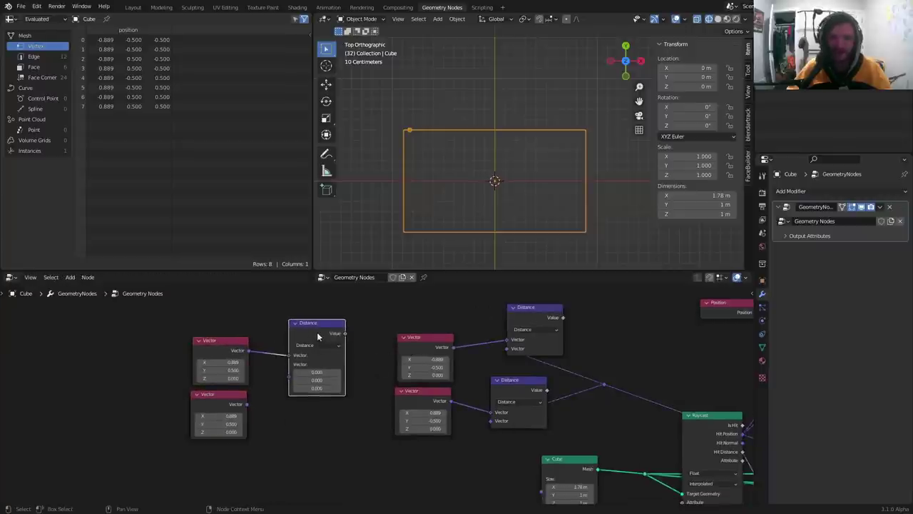
pyautogui.moveTo(317, 330); pyautogui.dragTo(316, 317)
pyautogui.hotkey('shift', 'd')
pyautogui.click(305, 393)
pyautogui.keyDown('alt'); pyautogui.moveTo(217, 404); pyautogui.dragTo(307, 405, button='right'); pyautogui.keyUp('alt')
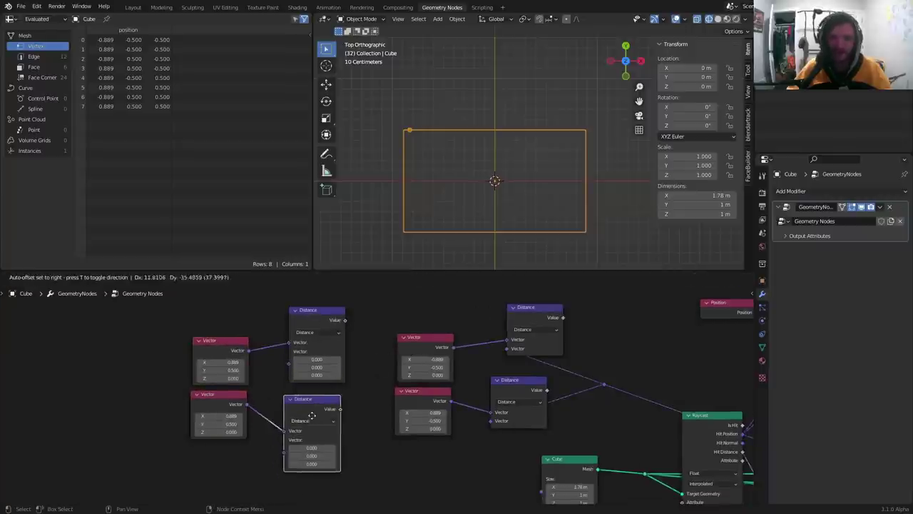
# Step: Connect the second vector inputs of the two new Distance nodes to the shared Hit Position reroute
pyautogui.scroll(-1, 373, 394)
pyautogui.keyDown('alt'); pyautogui.moveTo(557, 386); pyautogui.dragTo(351, 415, button='right'); pyautogui.keyUp('alt')
pyautogui.moveTo(377, 398); pyautogui.dragTo(352, 411, button='middle')
# Step: Stack all four Distance nodes in one column before the Hit Position reroute and save the file
pyautogui.moveTo(295, 416); pyautogui.dragTo(297, 392)
pyautogui.moveTo(298, 438); pyautogui.dragTo(309, 357)
pyautogui.press('g')
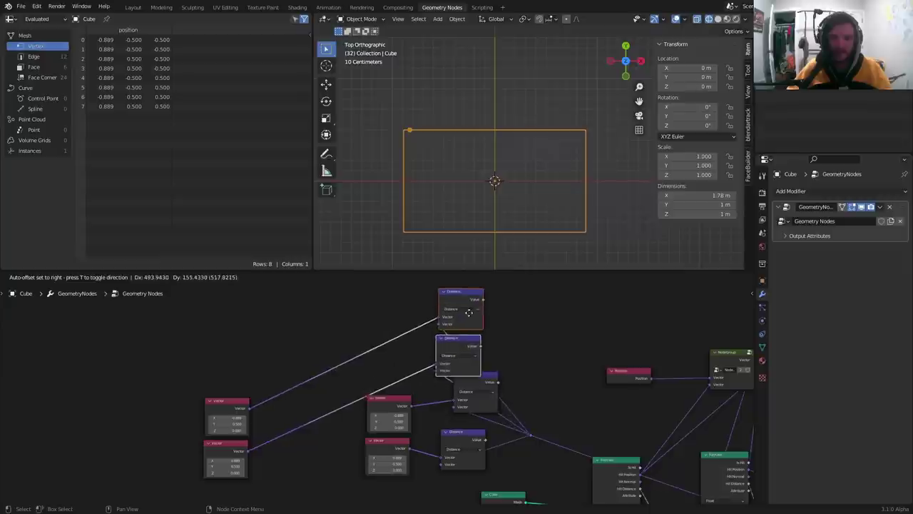
pyautogui.click(479, 300)
pyautogui.moveTo(455, 435); pyautogui.dragTo(474, 422)
pyautogui.click(474, 422)
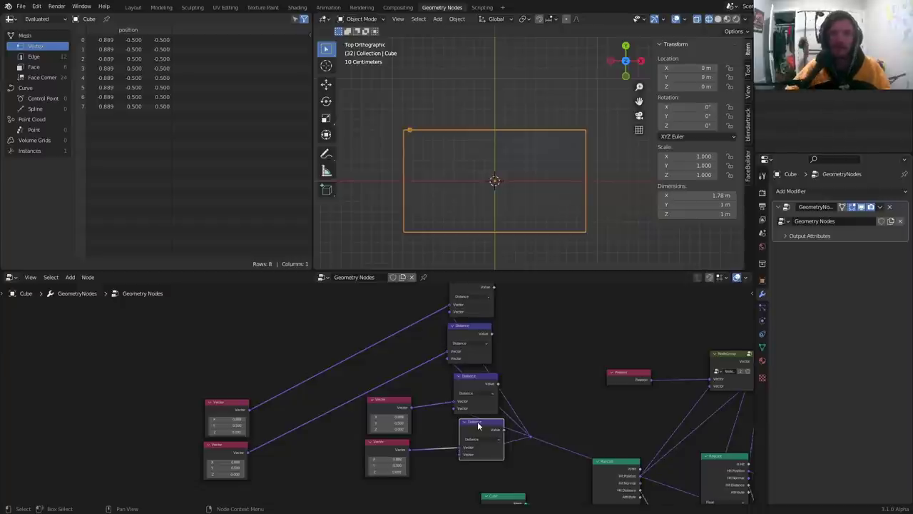
pyautogui.hotkey('ctrl', 's')
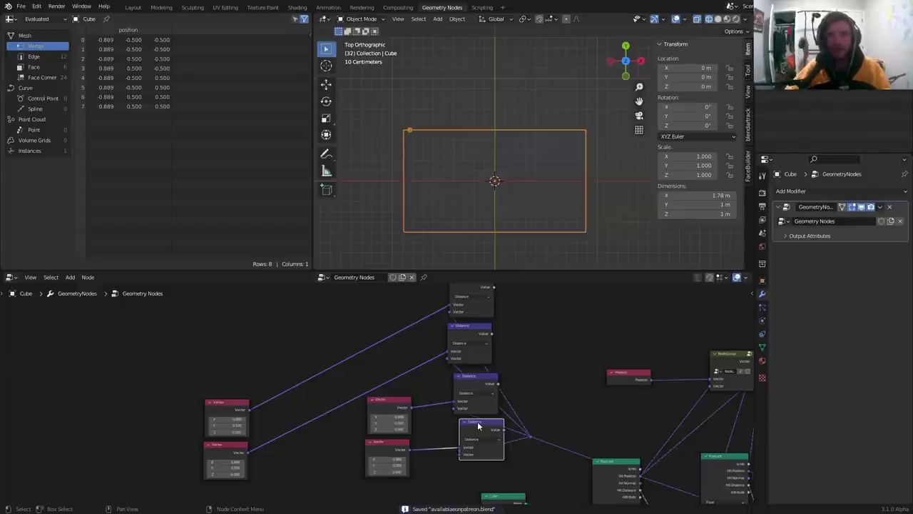
# Step: Add a Math node beside the top Distance node, set it to Greater Than, and connect the distance to its Value input
pyautogui.moveTo(476, 359); pyautogui.dragTo(371, 391, button='middle')
pyautogui.scroll(2, 371, 391)
pyautogui.moveTo(425, 333); pyautogui.dragTo(361, 378, button='middle')
pyautogui.hotkey('shift', 'a')
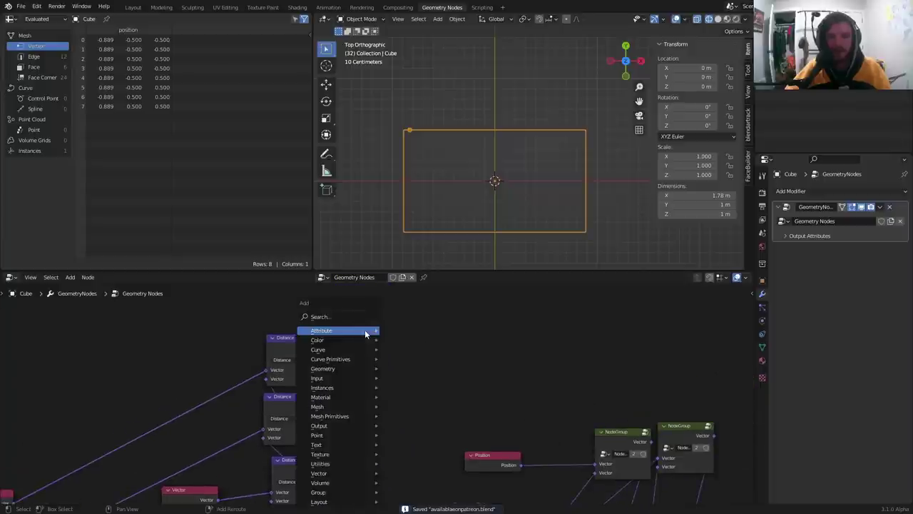
pyautogui.click(357, 316)
pyautogui.write('math')
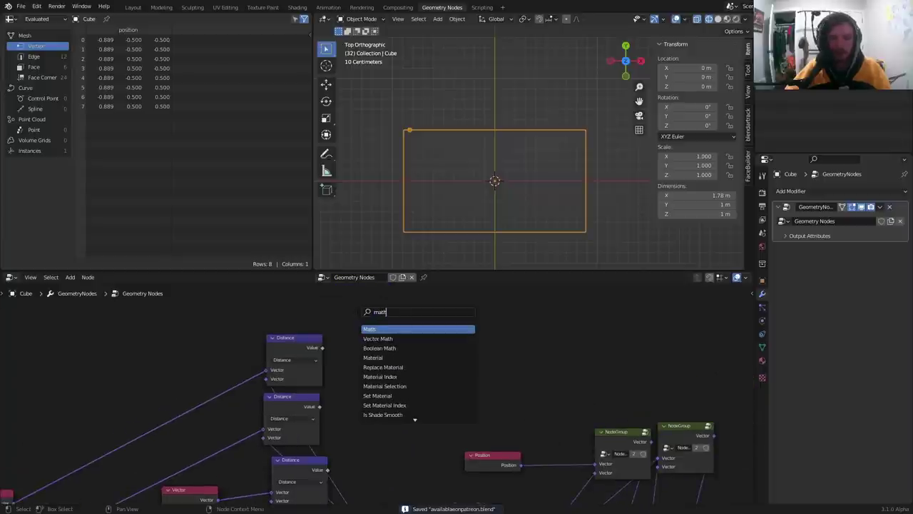
pyautogui.click(374, 329)
pyautogui.click(374, 326)
pyautogui.click(373, 340)
pyautogui.click(441, 376)
pyautogui.scroll(3, 345, 351)
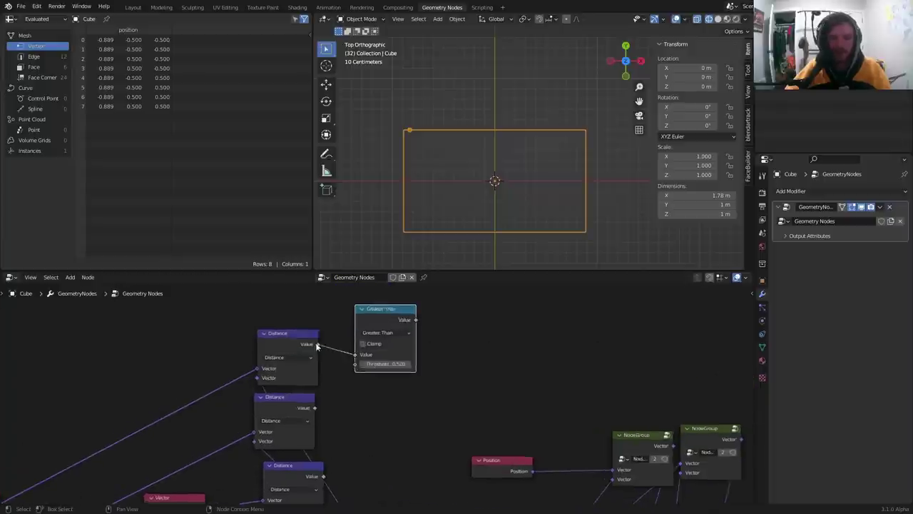
pyautogui.scroll(-3, 241, 366)
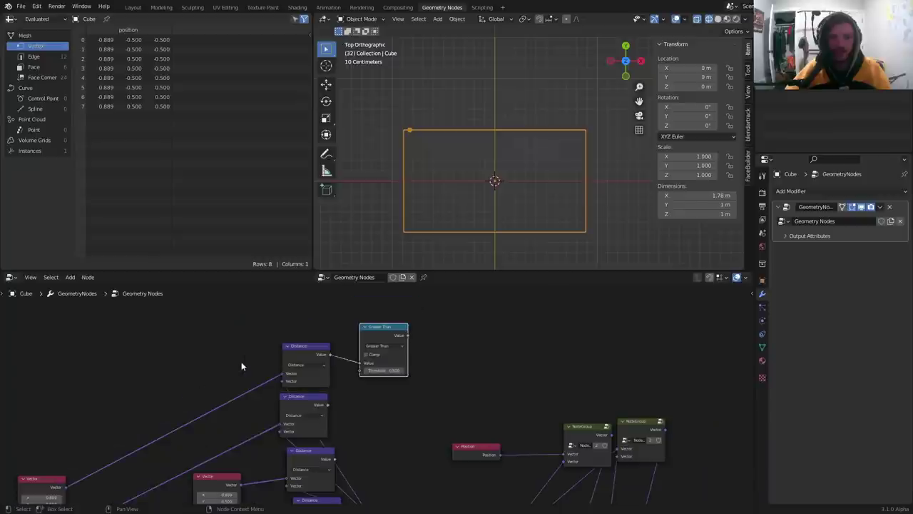
# Step: Set the Greater Than node's Threshold to 0.1
pyautogui.moveTo(149, 456); pyautogui.dragTo(201, 398, button='middle')
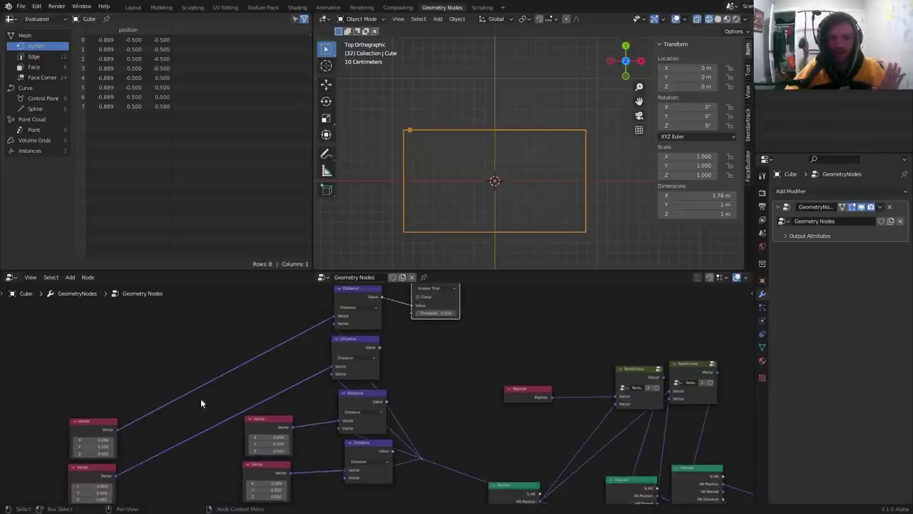
pyautogui.moveTo(105, 423); pyautogui.dragTo(109, 409)
pyautogui.moveTo(521, 489); pyautogui.dragTo(368, 508, button='middle')
pyautogui.scroll(4, 292, 355)
pyautogui.moveTo(304, 329); pyautogui.dragTo(344, 388, button='middle')
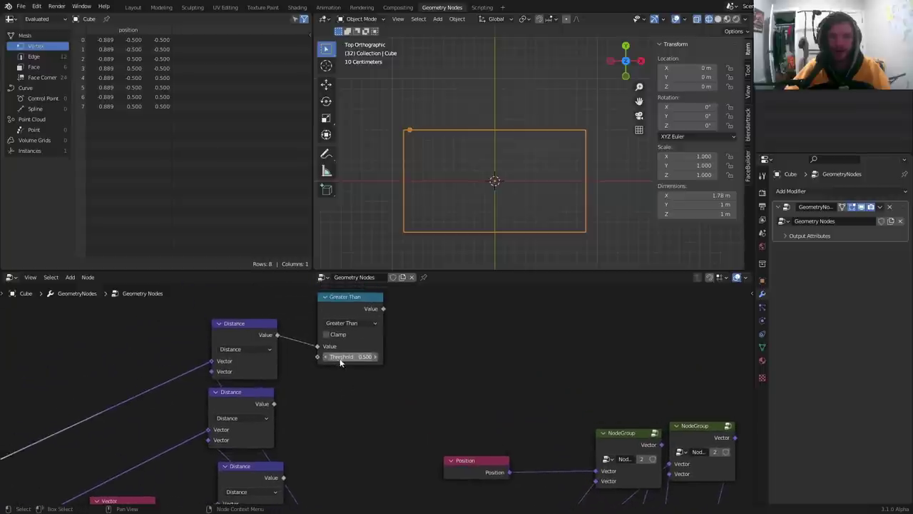
pyautogui.click(342, 357)
pyautogui.write('0.1')
pyautogui.press('Return')
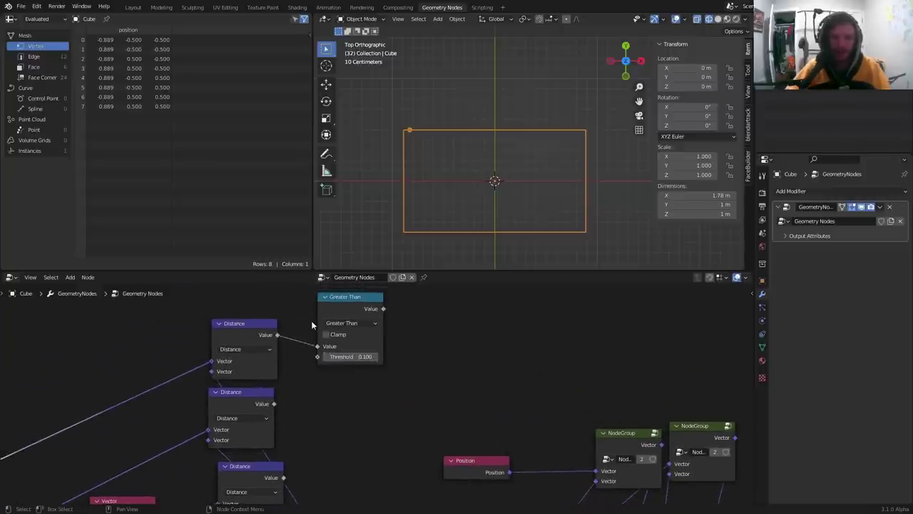
# Step: Duplicate the Greater Than node three times and stack all four in a column beside the Distance nodes
pyautogui.click(349, 308)
pyautogui.hotkey('shift', 'd')
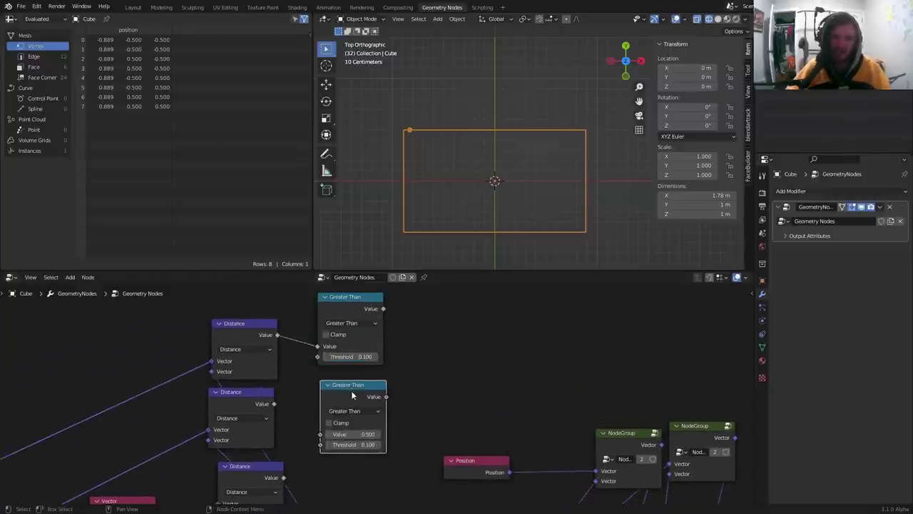
pyautogui.click(350, 390)
pyautogui.scroll(-3, 353, 378)
pyautogui.moveTo(392, 360); pyautogui.dragTo(387, 412, button='middle')
pyautogui.keyDown('shift'); pyautogui.click(357, 360); pyautogui.keyUp('shift')
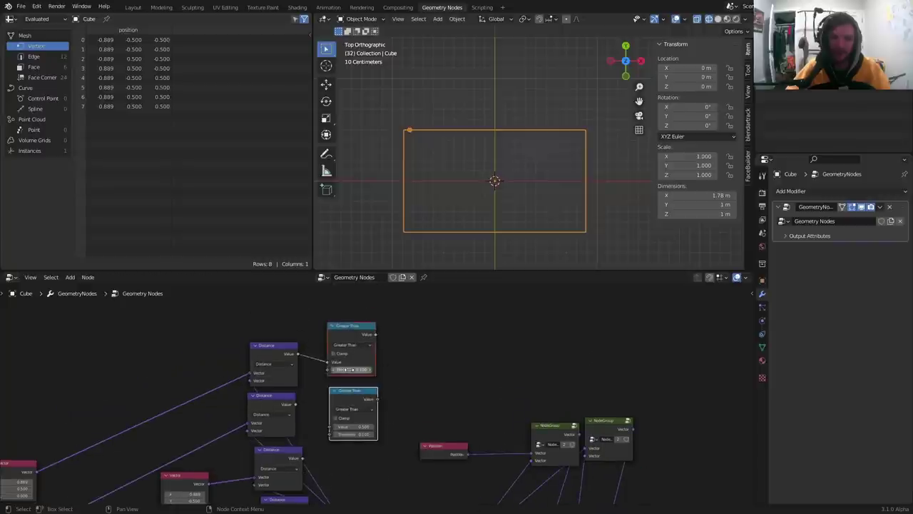
pyautogui.moveTo(356, 360); pyautogui.dragTo(358, 298)
pyautogui.click(403, 348)
pyautogui.hotkey('shift', 'd')
pyautogui.click(363, 390)
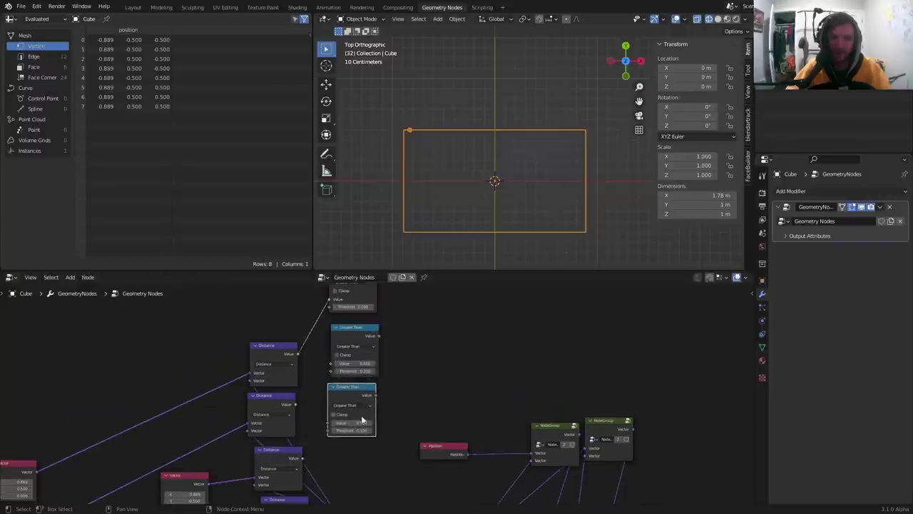
pyautogui.hotkey('shift', 'd')
pyautogui.click(368, 448)
# Step: Connect each of the three lower Distance nodes to the Value input of its own Greater Than node
pyautogui.moveTo(295, 404); pyautogui.dragTo(360, 426)
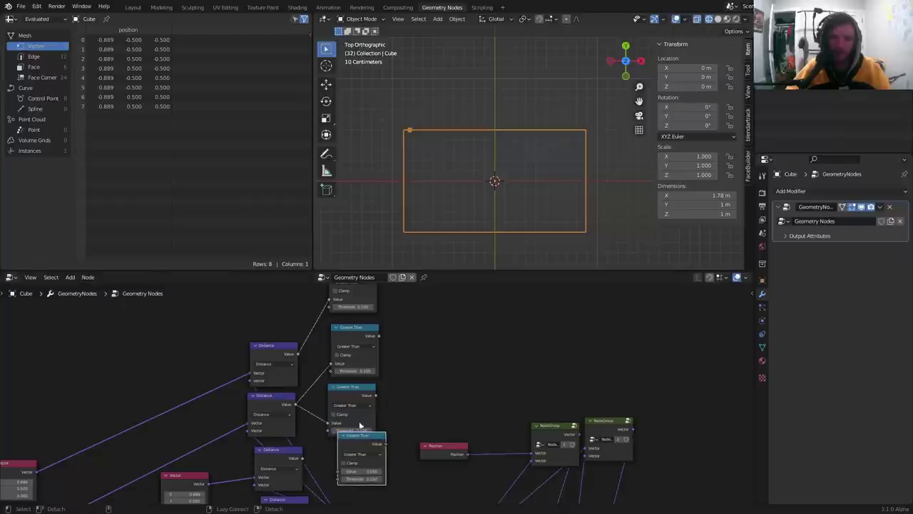
pyautogui.hotkey('ctrl', 'z')
pyautogui.keyDown('alt'); pyautogui.moveTo(289, 459); pyautogui.dragTo(329, 423, button='right'); pyautogui.keyUp('alt')
pyautogui.moveTo(309, 440); pyautogui.dragTo(339, 353, button='middle')
pyautogui.scroll(-2, 350, 386)
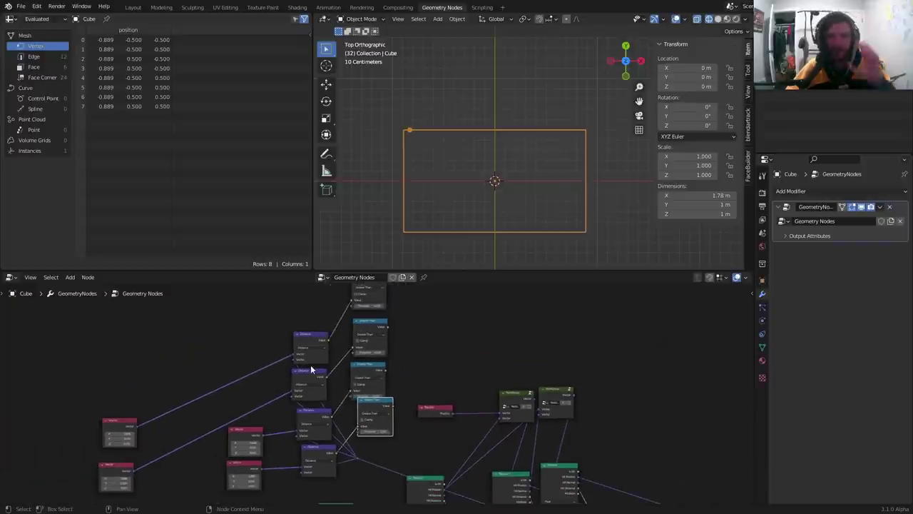
# Step: Add a Value node above the Distance nodes and connect it to the Threshold of all four Greater Than nodes
pyautogui.scroll(3, 326, 332)
pyautogui.hotkey('shift', 'a')
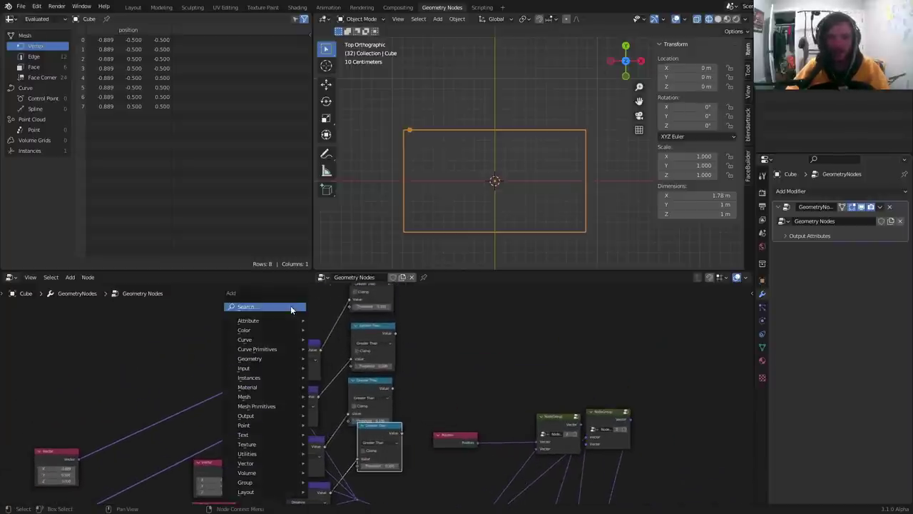
pyautogui.click(290, 306)
pyautogui.write('va')
pyautogui.press('Return')
pyautogui.click(268, 306)
pyautogui.keyDown('alt'); pyautogui.moveTo(285, 309); pyautogui.dragTo(362, 303, button='right'); pyautogui.keyUp('alt')
pyautogui.keyDown('alt'); pyautogui.moveTo(292, 311); pyautogui.dragTo(381, 344, button='right'); pyautogui.keyUp('alt')
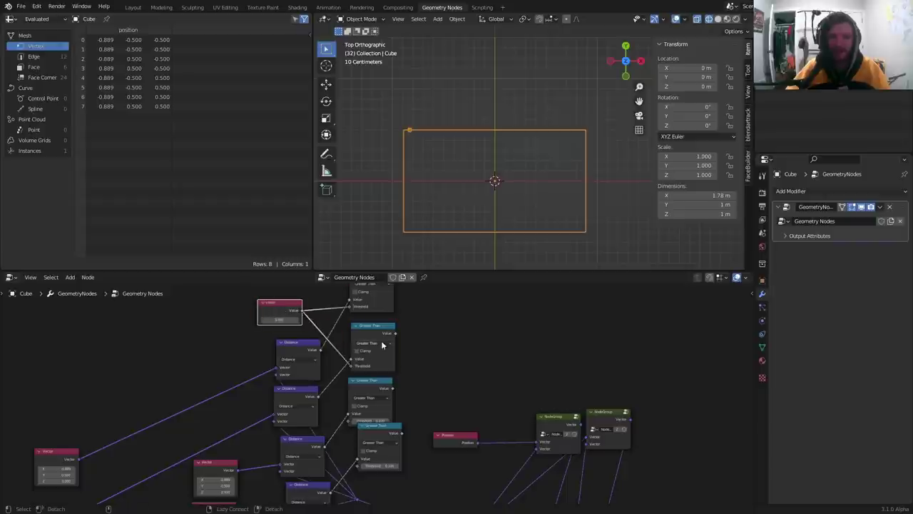
pyautogui.keyDown('alt'); pyautogui.moveTo(279, 312); pyautogui.dragTo(351, 420, button='right'); pyautogui.keyUp('alt')
pyautogui.keyDown('alt'); pyautogui.moveTo(279, 311); pyautogui.dragTo(359, 465, button='right'); pyautogui.keyUp('alt')
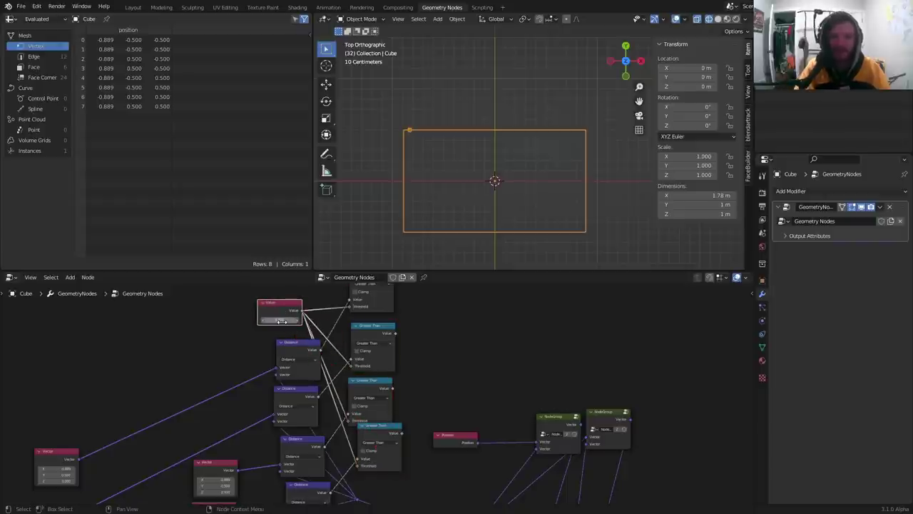
# Step: Shift the column of four Greater Than nodes slightly higher
pyautogui.scroll(-2, 378, 413)
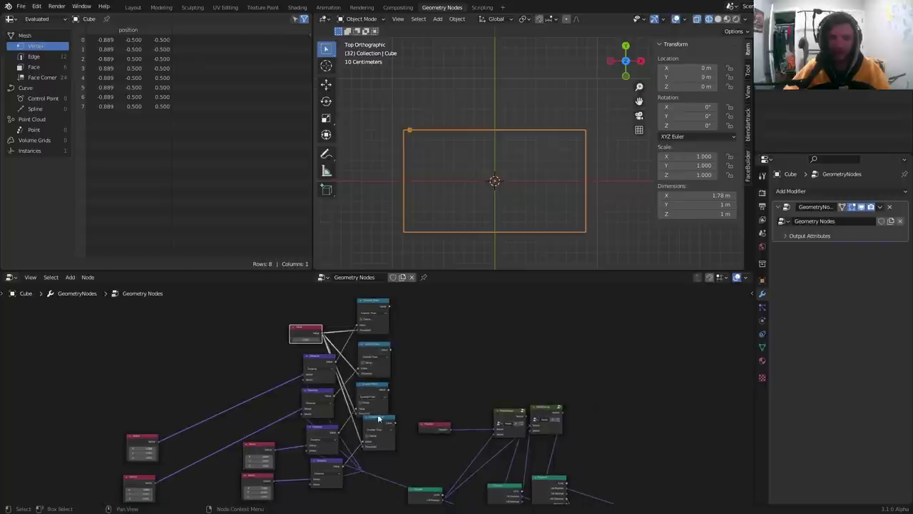
pyautogui.moveTo(394, 455); pyautogui.dragTo(349, 321)
pyautogui.press('g')
pyautogui.click(366, 312)
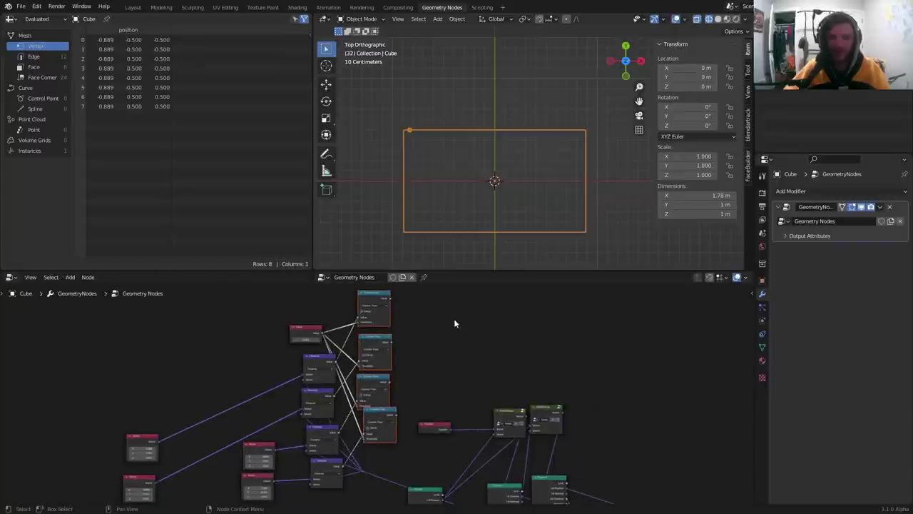
# Step: Place a duplicated Math node after the Greater Than column and feed it the outputs of the top two Greater Than nodes
pyautogui.moveTo(388, 321); pyautogui.dragTo(363, 341, button='middle')
pyautogui.click(352, 321)
pyautogui.hotkey('shift', 'd')
pyautogui.click(392, 331)
pyautogui.moveTo(371, 329); pyautogui.dragTo(437, 324)
pyautogui.moveTo(367, 318)
pyautogui.mouseDown()
pyautogui.moveTo(421, 325)
pyautogui.moveTo(403, 326)
pyautogui.mouseUp()
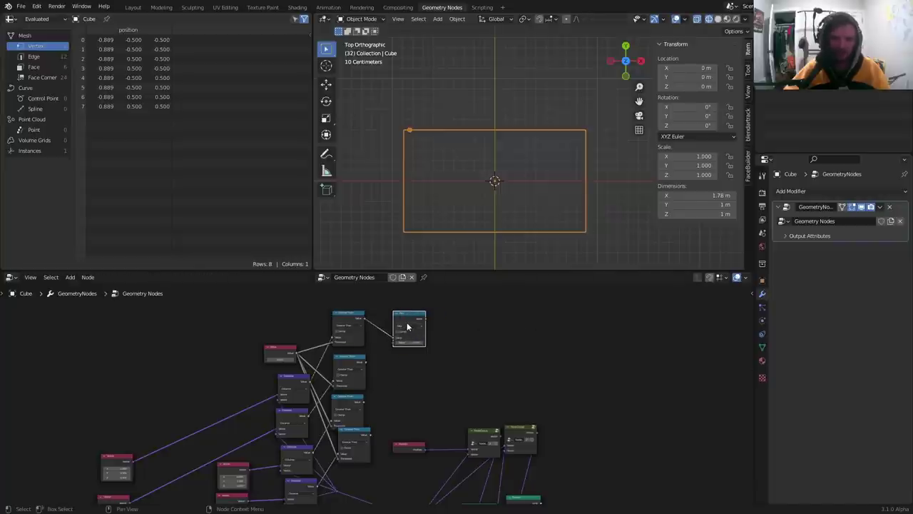
pyautogui.moveTo(366, 362); pyautogui.dragTo(393, 343)
# Step: Duplicate the combining Math node and connect the first combined result and the third Greater Than output to the copy
pyautogui.moveTo(417, 322); pyautogui.dragTo(435, 357)
pyautogui.hotkey('shift', 'd')
pyautogui.click(454, 343)
pyautogui.moveTo(363, 401); pyautogui.dragTo(423, 349)
# Step: Chain a third combining Math node that takes the previous result and the fourth Greater Than output
pyautogui.hotkey('shift', 'd')
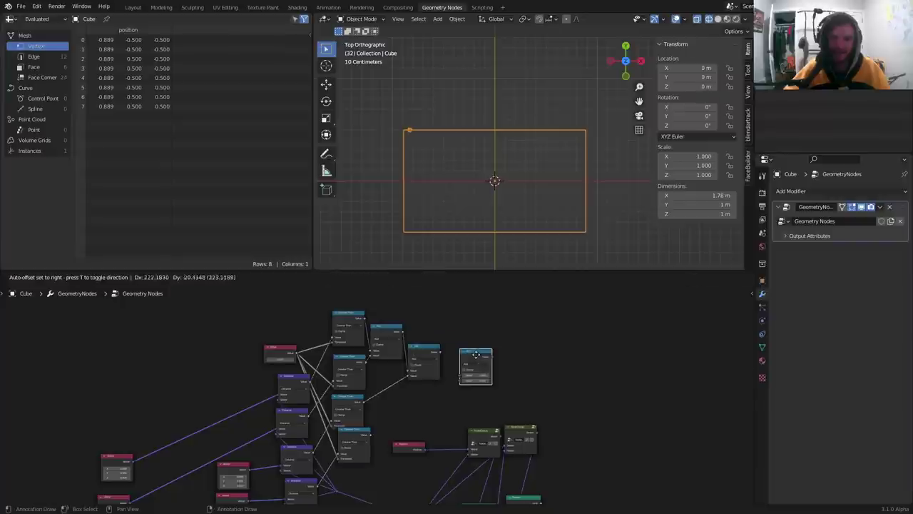
pyautogui.click(476, 354)
pyautogui.keyDown('alt'); pyautogui.moveTo(421, 362); pyautogui.dragTo(498, 374, button='right'); pyautogui.keyUp('alt')
pyautogui.keyDown('alt'); pyautogui.moveTo(363, 435); pyautogui.dragTo(468, 387, button='right'); pyautogui.keyUp('alt')
pyautogui.moveTo(468, 352); pyautogui.dragTo(447, 372)
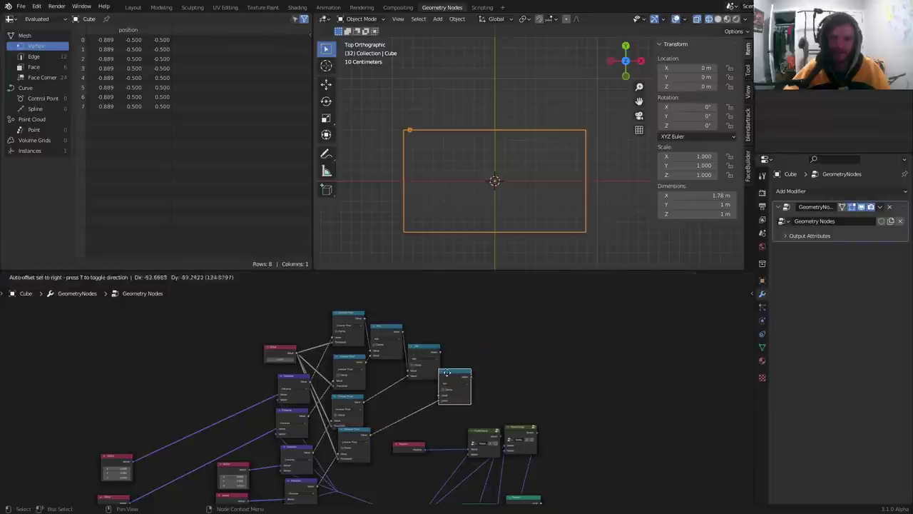
# Step: Examine the X and Y values of the corner Vector nodes and the layout of the comparison network
pyautogui.moveTo(457, 378); pyautogui.dragTo(418, 340, button='middle')
pyautogui.scroll(-3, 375, 346)
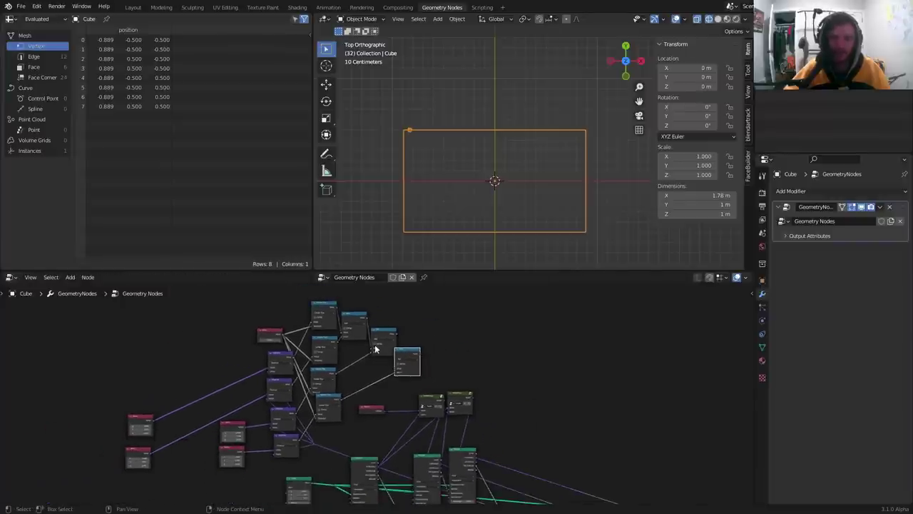
pyautogui.moveTo(98, 483); pyautogui.dragTo(195, 437)
pyautogui.moveTo(155, 442); pyautogui.dragTo(283, 362, button='middle')
pyautogui.scroll(7, 274, 375)
pyautogui.scroll(3, 245, 388)
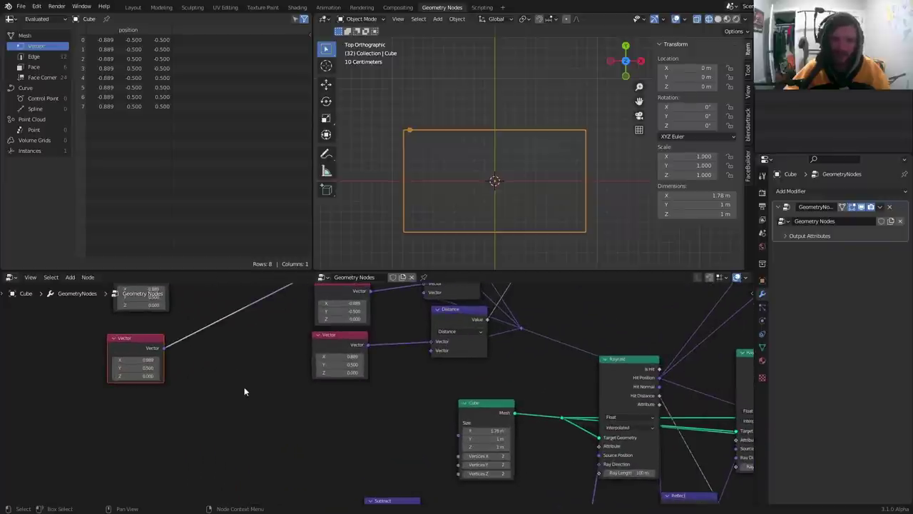
pyautogui.moveTo(211, 369); pyautogui.dragTo(222, 408, button='middle')
pyautogui.scroll(-5, 222, 407)
pyautogui.scroll(-3, 222, 406)
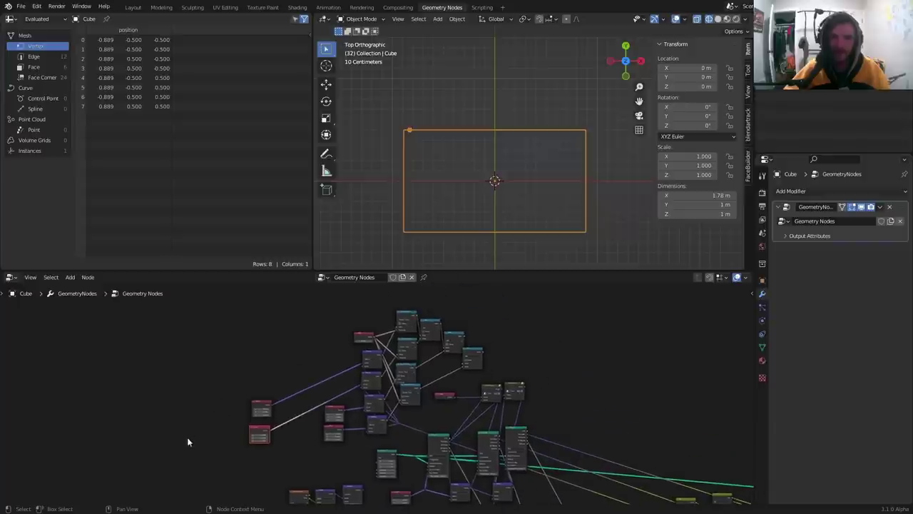
# Step: Move the corner Vector, Value, Distance and Greater Than nodes farther left, away from the chained Math nodes
pyautogui.moveTo(214, 447); pyautogui.dragTo(412, 304)
pyautogui.press('g')
pyautogui.click(300, 304)
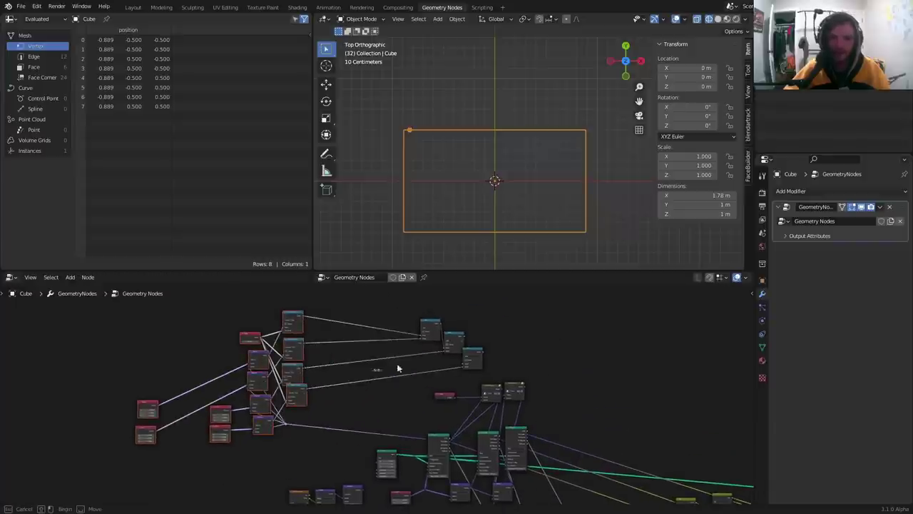
# Step: Move the three chained Math nodes next to the corner Greater Than nodes
pyautogui.moveTo(372, 372); pyautogui.dragTo(490, 321)
pyautogui.press('g')
pyautogui.click(393, 329)
pyautogui.scroll(2, 383, 352)
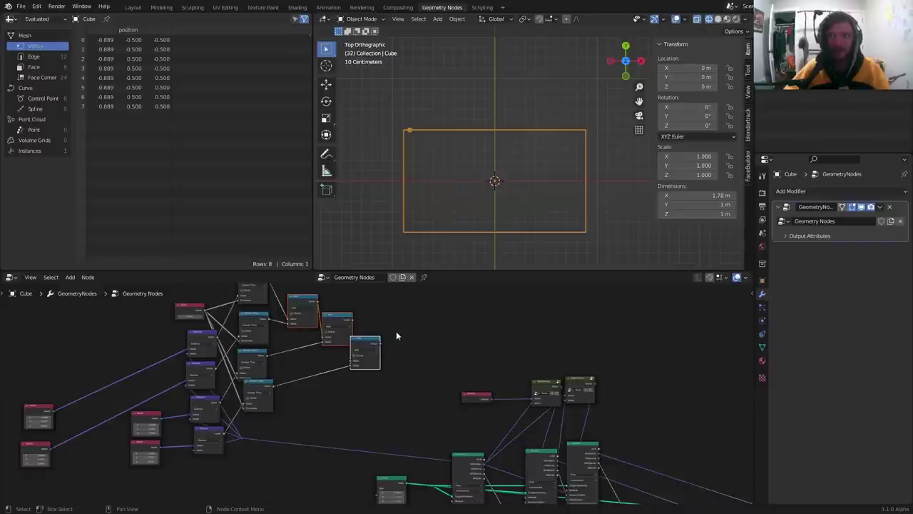
pyautogui.click(410, 333)
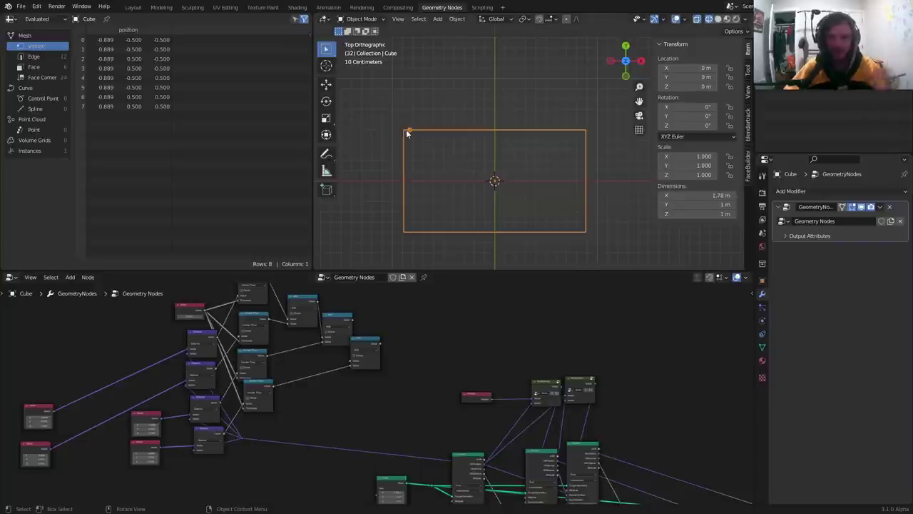
# Step: Combine all the corner Vector, Value, Distance, Greater Than and chained Add nodes into one node group
pyautogui.scroll(-2, 292, 338)
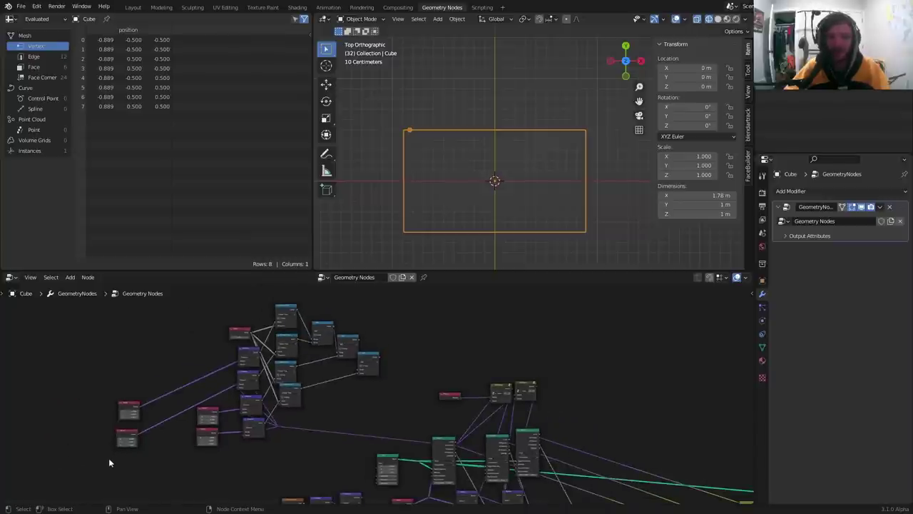
pyautogui.moveTo(105, 464); pyautogui.dragTo(363, 296)
pyautogui.hotkey('ctrl', 'g')
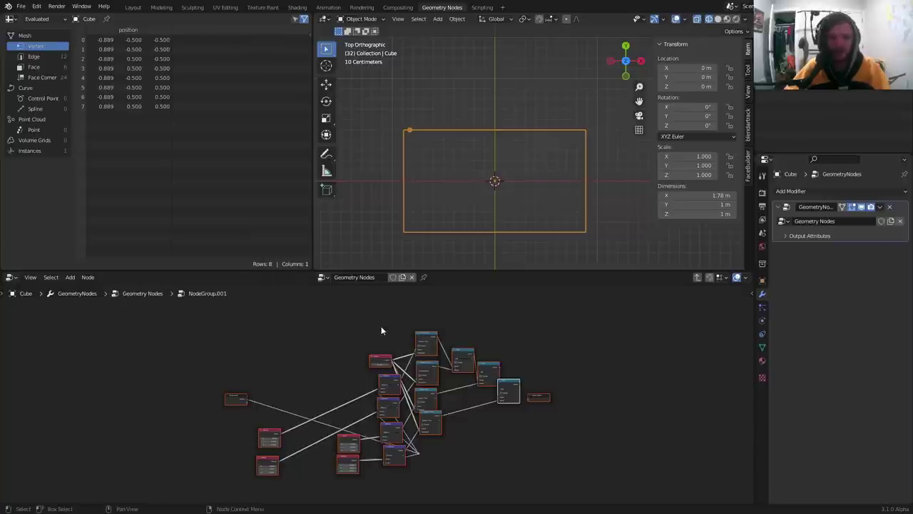
pyautogui.press('Tab')
pyautogui.press('Tab')
# Step: Connect the last Add node's Value to the Group Output inside the new group and return to the main node tree
pyautogui.scroll(6, 452, 395)
pyautogui.moveTo(568, 401); pyautogui.dragTo(339, 402, button='middle')
pyautogui.scroll(3, 371, 397)
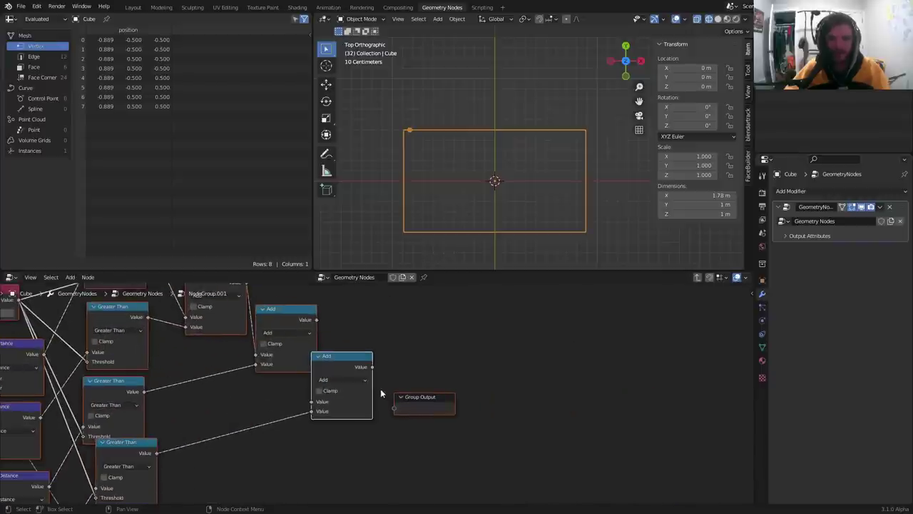
pyautogui.moveTo(372, 366); pyautogui.dragTo(395, 407)
pyautogui.press('Tab')
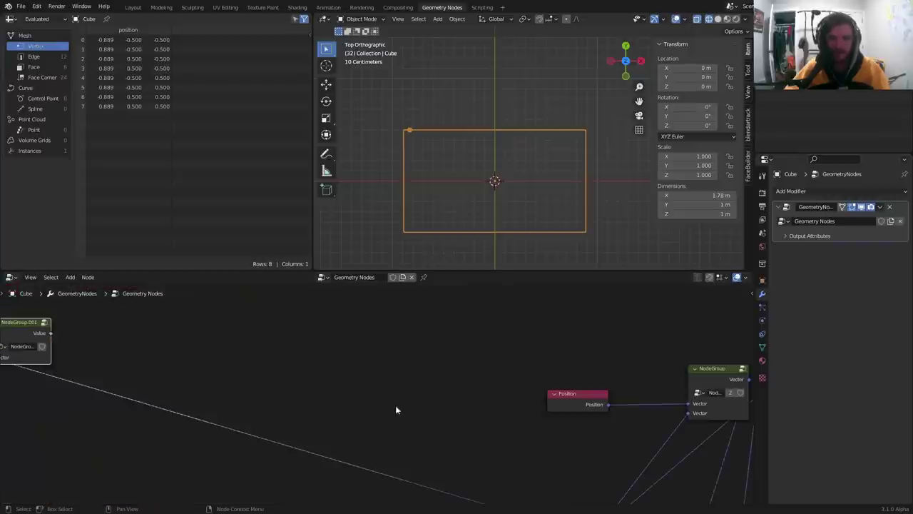
# Step: Place the corner-check node group just above the first Raycast node
pyautogui.scroll(-3, 286, 392)
pyautogui.moveTo(190, 376); pyautogui.dragTo(508, 432)
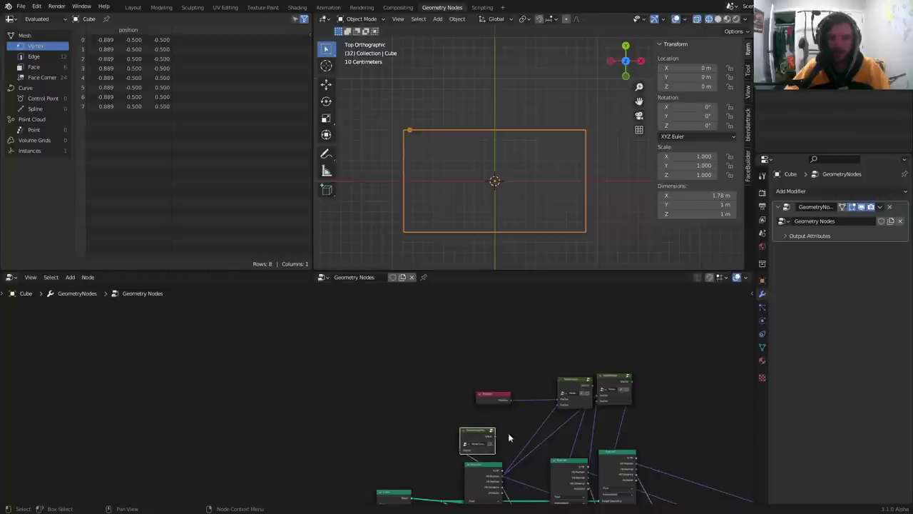
pyautogui.moveTo(508, 433); pyautogui.dragTo(321, 394, button='middle')
pyautogui.scroll(2, 367, 385)
pyautogui.moveTo(392, 436); pyautogui.dragTo(347, 440)
pyautogui.moveTo(243, 408); pyautogui.dragTo(159, 374, button='middle')
pyautogui.scroll(3, 212, 390)
# Step: Duplicate the corner-check group, feed it the second Raycast's Hit Position and place it above that Raycast node
pyautogui.click(156, 372)
pyautogui.hotkey('shift', 'd')
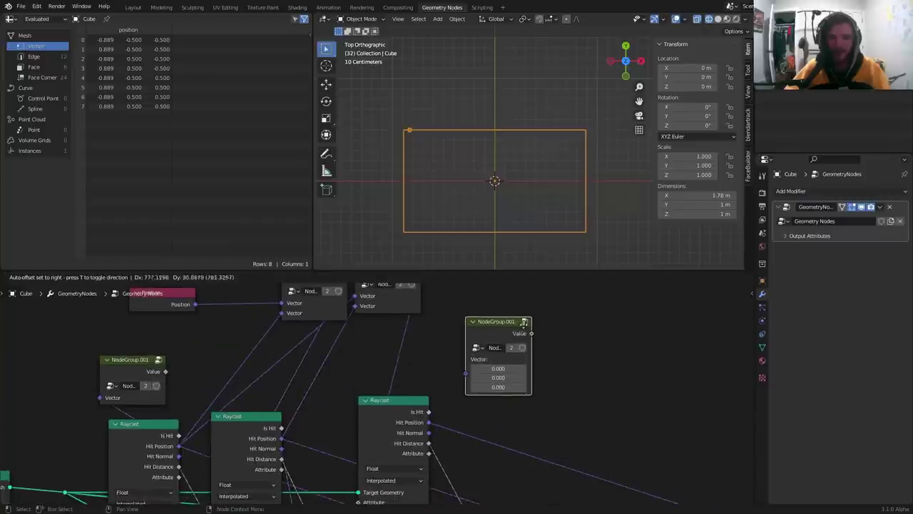
pyautogui.click(533, 326)
pyautogui.moveTo(281, 438); pyautogui.dragTo(468, 368)
pyautogui.moveTo(490, 331); pyautogui.dragTo(274, 382)
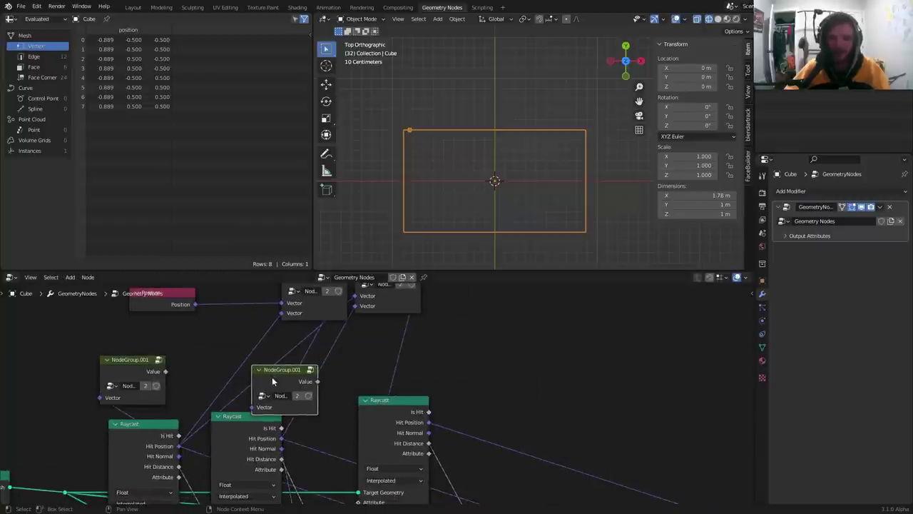
# Step: Duplicate the corner-check group for the third Raycast's Hit Position, place it above that node and tidy the second copy's position
pyautogui.hotkey('shift', 'd')
pyautogui.click(511, 335)
pyautogui.click(429, 423)
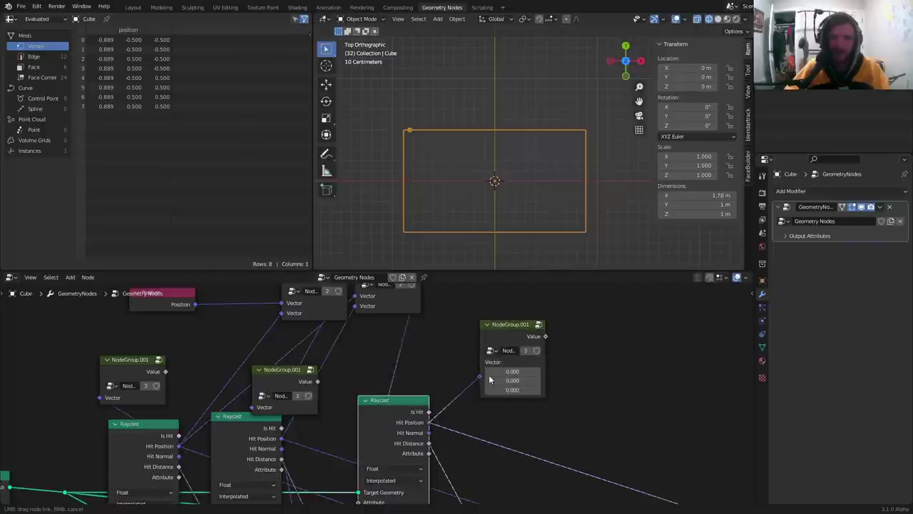
pyautogui.moveTo(491, 376); pyautogui.dragTo(391, 397)
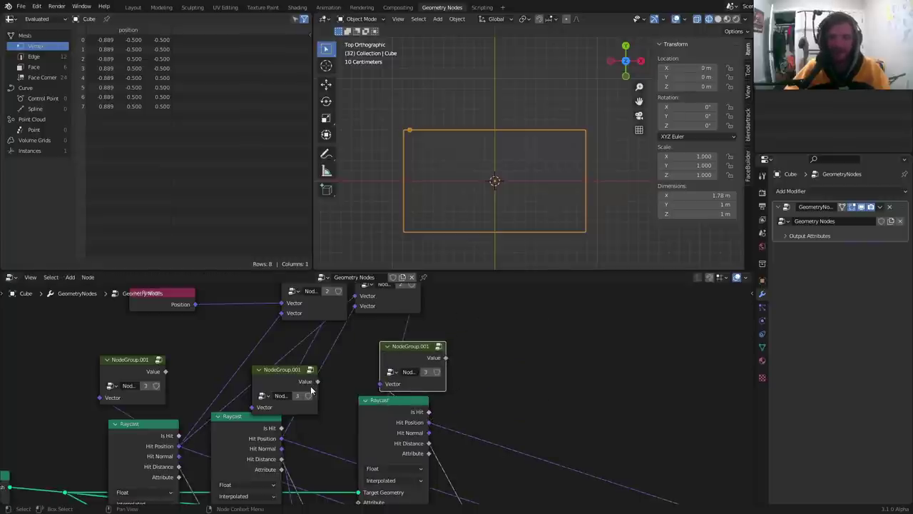
pyautogui.moveTo(312, 373); pyautogui.dragTo(311, 368)
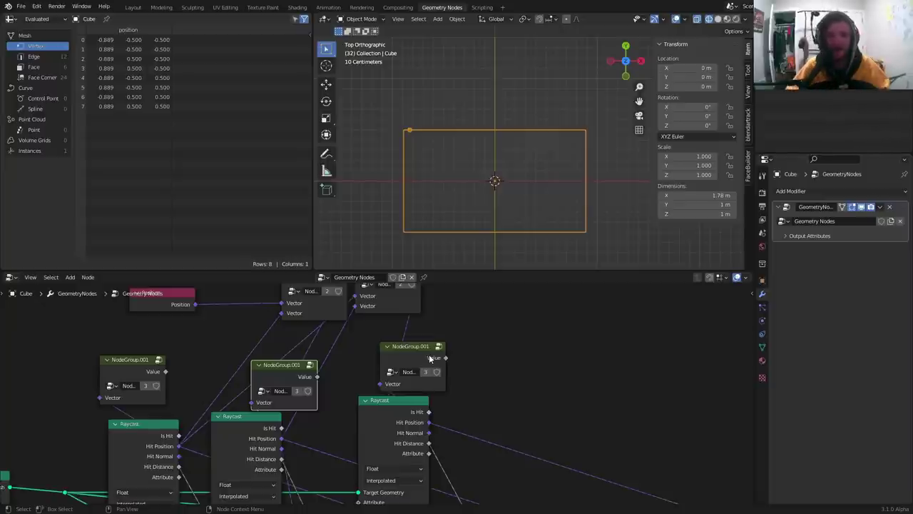
pyautogui.moveTo(288, 376); pyautogui.dragTo(289, 365)
# Step: Add a Math node set to Add and connect the Value outputs of the first and second corner-check groups to it
pyautogui.moveTo(454, 316); pyautogui.dragTo(378, 323, button='middle')
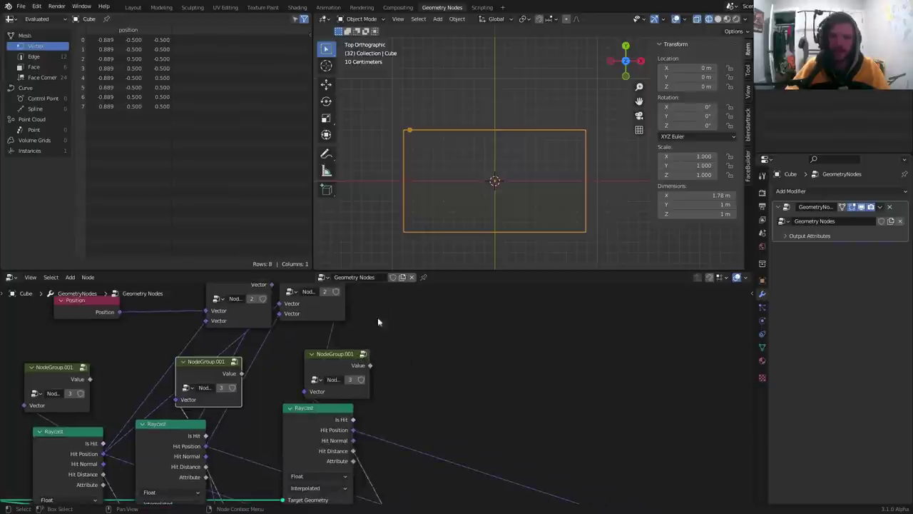
pyautogui.hotkey('shift', 'a')
pyautogui.click(392, 316)
pyautogui.write('add')
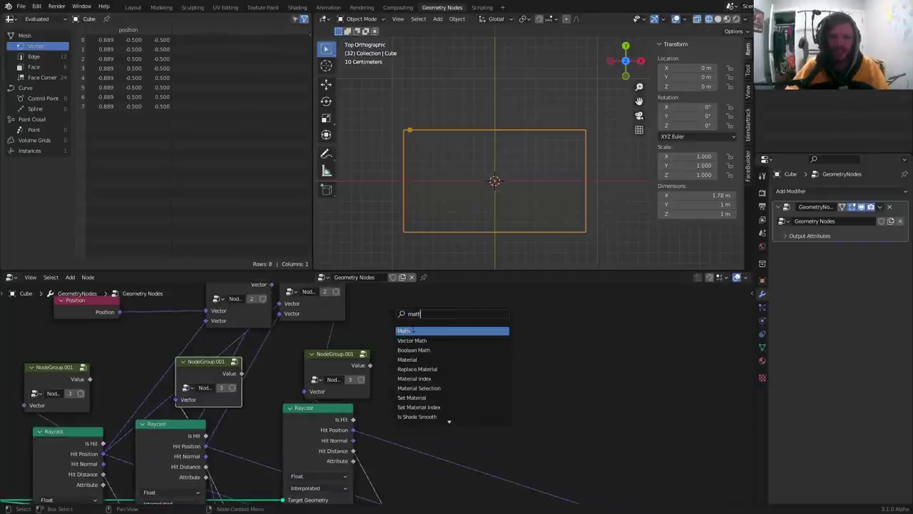
pyautogui.press('Return')
pyautogui.click(406, 341)
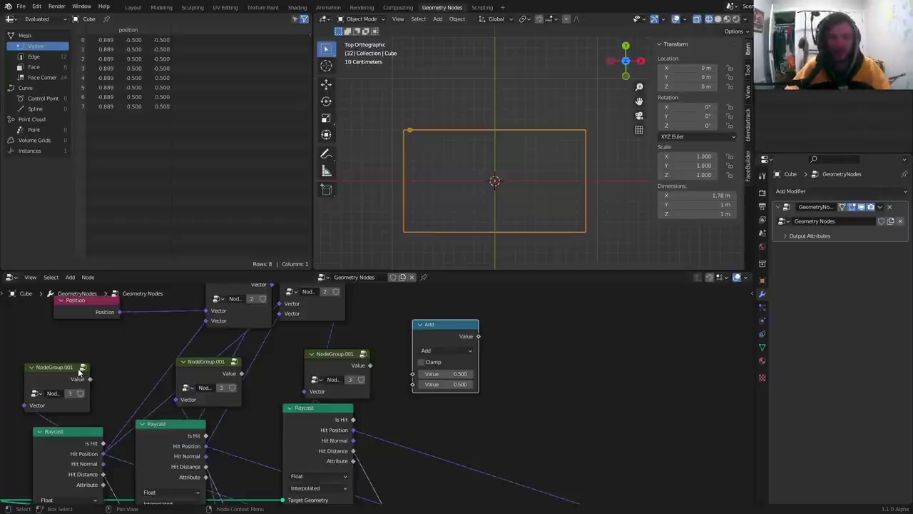
pyautogui.moveTo(90, 378); pyautogui.dragTo(412, 374)
pyautogui.moveTo(449, 336); pyautogui.dragTo(426, 287)
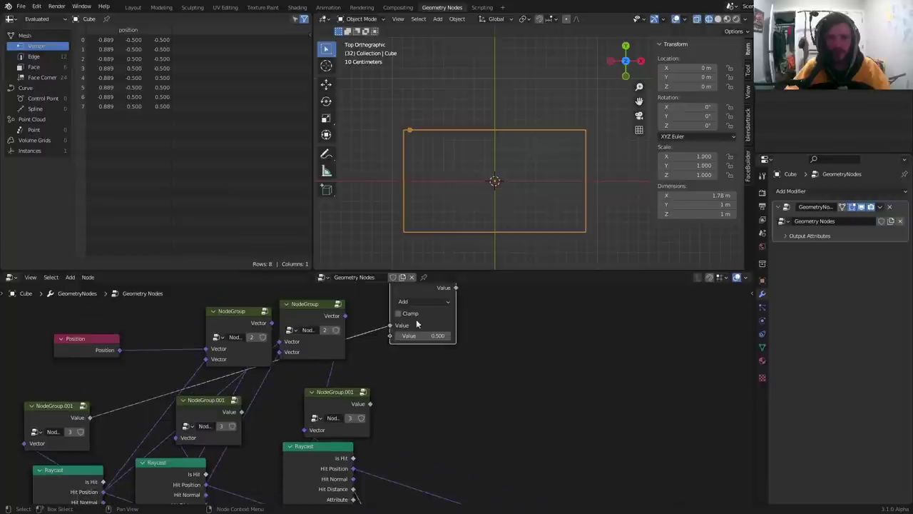
pyautogui.moveTo(241, 411); pyautogui.dragTo(392, 335)
# Step: Duplicate the Add node and sum the first Add result with the third corner-check group's Value
pyautogui.moveTo(421, 295); pyautogui.dragTo(482, 373)
pyautogui.hotkey('shift', 'd')
pyautogui.click(529, 349)
pyautogui.moveTo(370, 404); pyautogui.dragTo(482, 383)
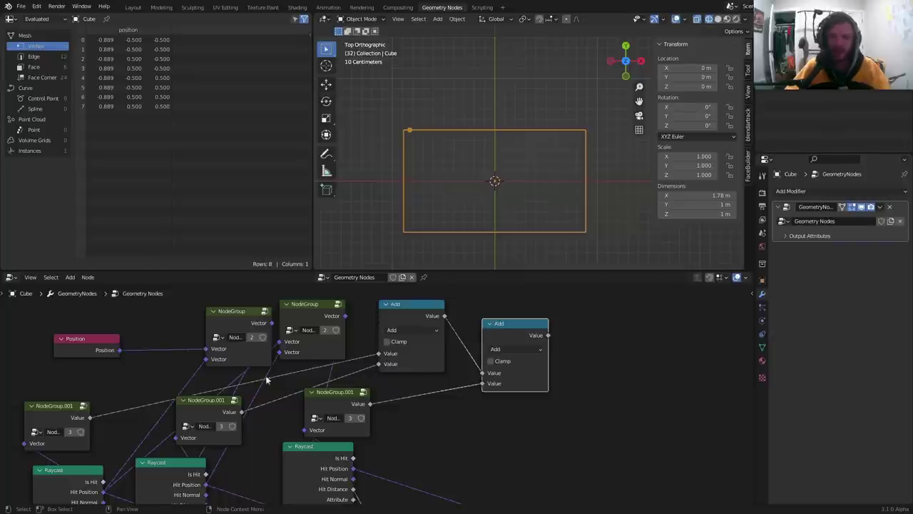
# Step: Examine how the Raycast, corner-check and Mix nodes lead to the instancing and output nodes
pyautogui.click(405, 313)
pyautogui.scroll(-3, 437, 369)
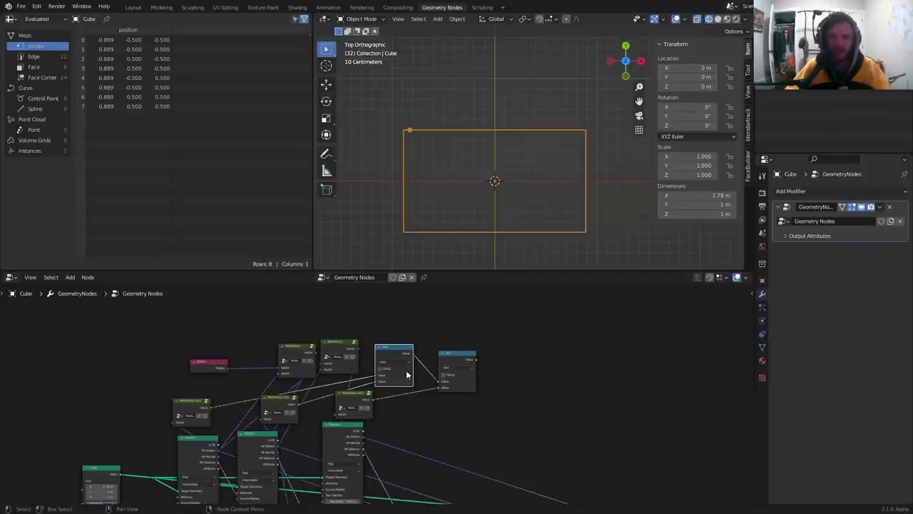
pyautogui.moveTo(482, 407); pyautogui.dragTo(333, 300, button='middle')
pyautogui.scroll(-6, 372, 400)
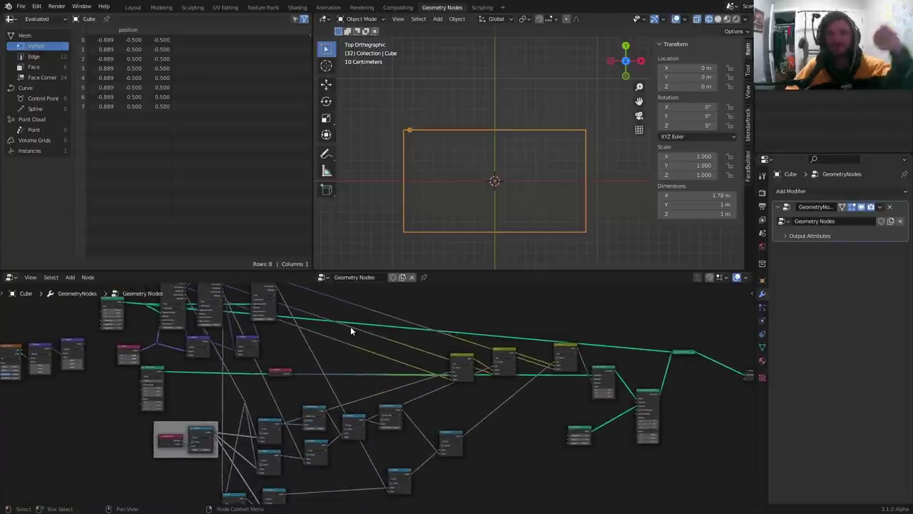
pyautogui.moveTo(348, 324); pyautogui.dragTo(347, 392, button='middle')
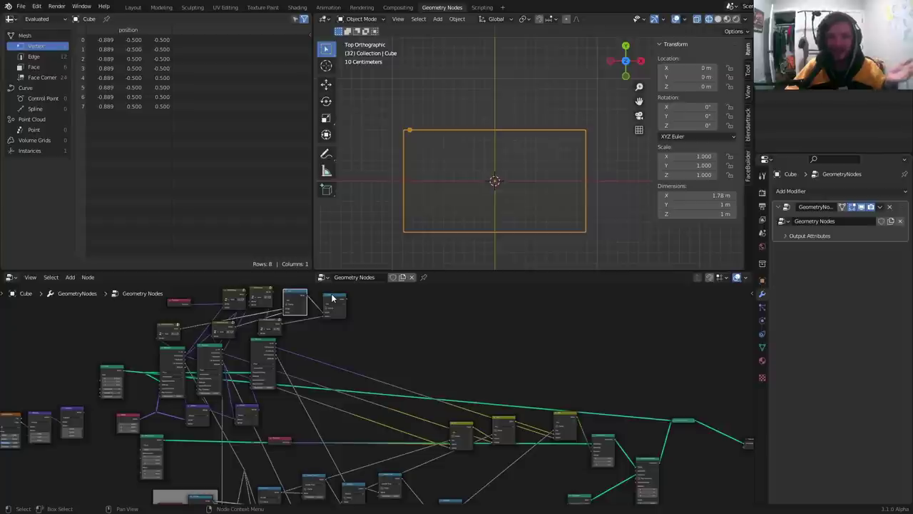
pyautogui.keyDown('shift'); pyautogui.scroll(-3, 351, 428); pyautogui.keyUp('shift')
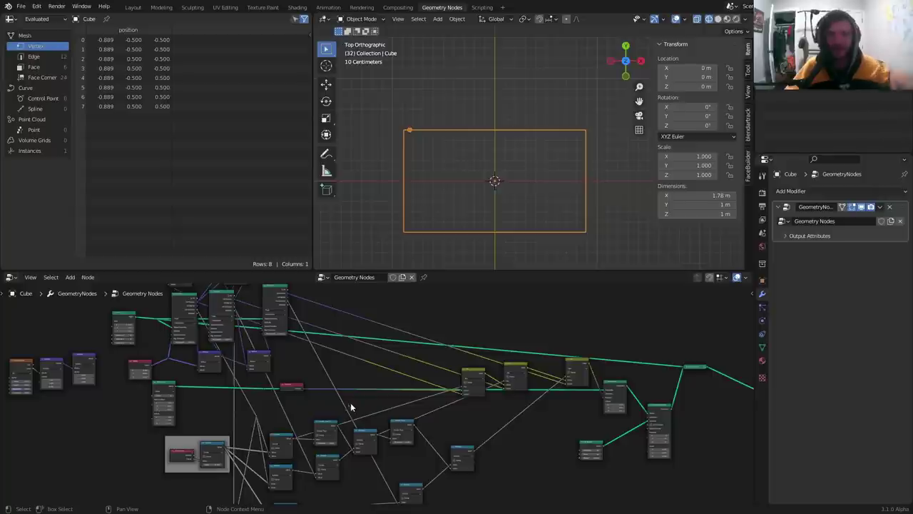
pyautogui.keyDown('shift'); pyautogui.scroll(3, 304, 346); pyautogui.keyUp('shift')
pyautogui.moveTo(326, 324); pyautogui.dragTo(306, 341, button='middle')
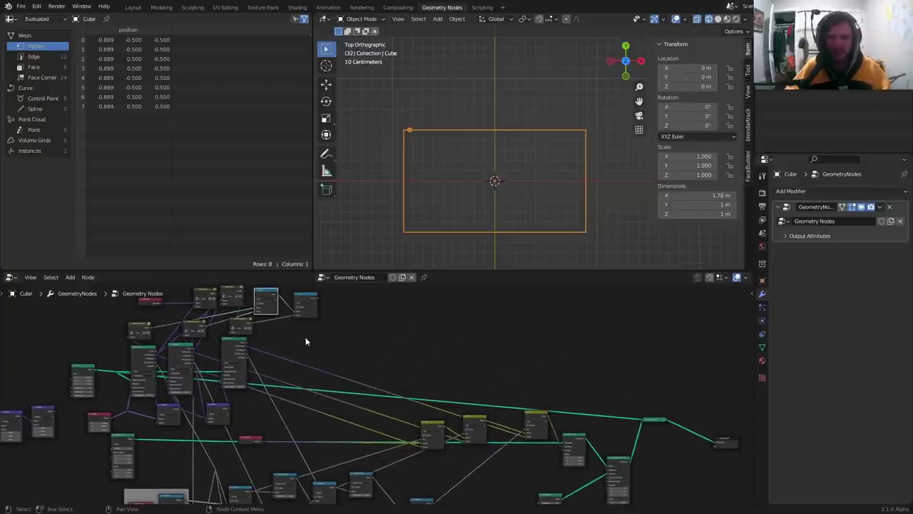
# Step: Shift the last Mix and Set Position nodes left, move the second Add node farther right, and save the file
pyautogui.moveTo(410, 368); pyautogui.dragTo(252, 385, button='middle')
pyautogui.scroll(2, 332, 347)
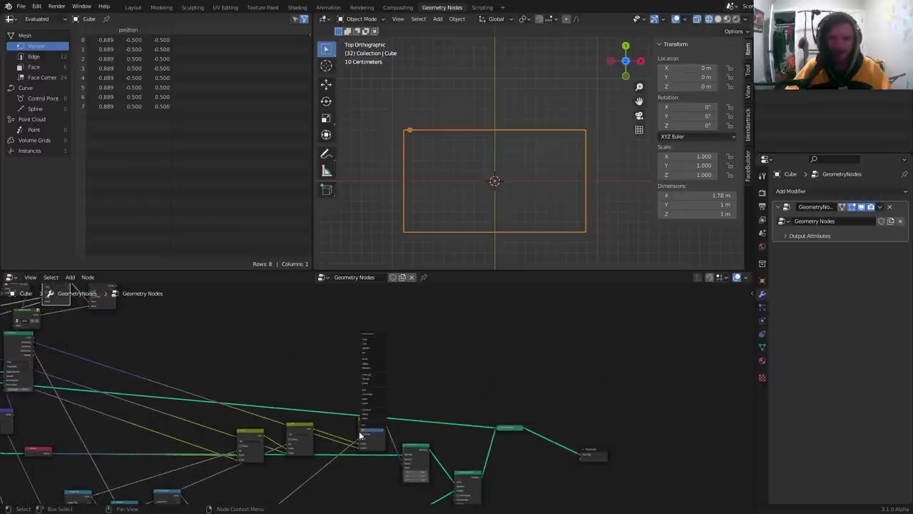
pyautogui.moveTo(363, 428); pyautogui.dragTo(351, 433)
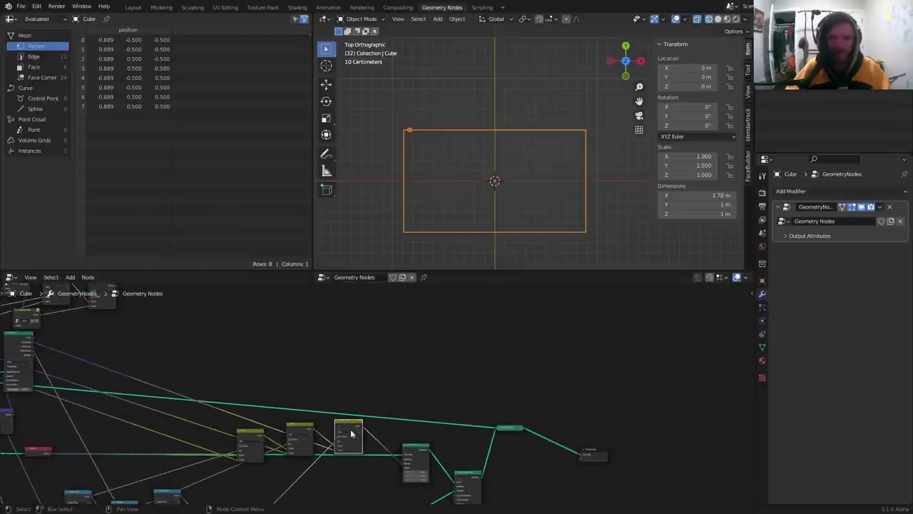
pyautogui.moveTo(413, 453); pyautogui.dragTo(396, 451)
pyautogui.moveTo(186, 314); pyautogui.dragTo(312, 368, button='middle')
pyautogui.moveTo(233, 346); pyautogui.dragTo(271, 363)
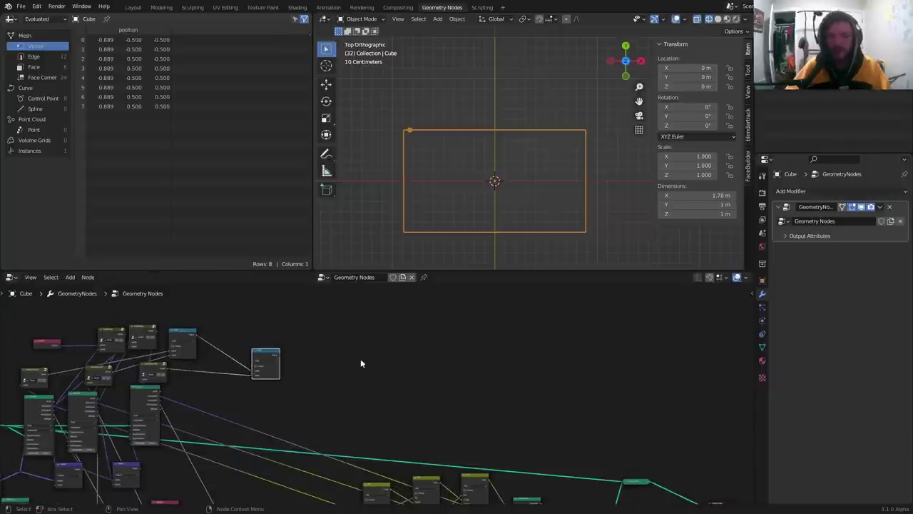
pyautogui.hotkey('ctrl', 's')
# Step: Insert a Capture Attribute node between the Set Position and Instance on Points nodes
pyautogui.moveTo(357, 361); pyautogui.dragTo(284, 312, button='middle')
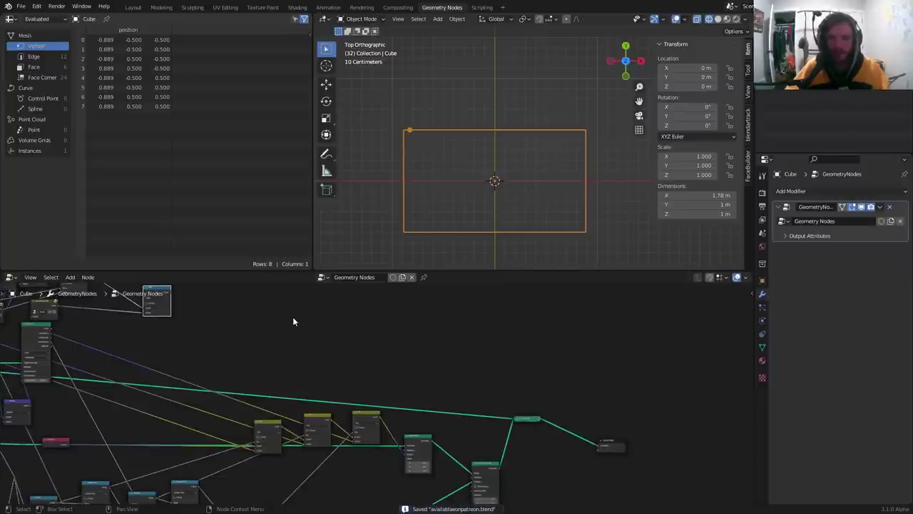
pyautogui.scroll(2, 380, 353)
pyautogui.moveTo(380, 352); pyautogui.dragTo(298, 327, button='middle')
pyautogui.scroll(2, 382, 367)
pyautogui.moveTo(387, 370); pyautogui.dragTo(337, 338, button='middle')
pyautogui.hotkey('shift', 'a')
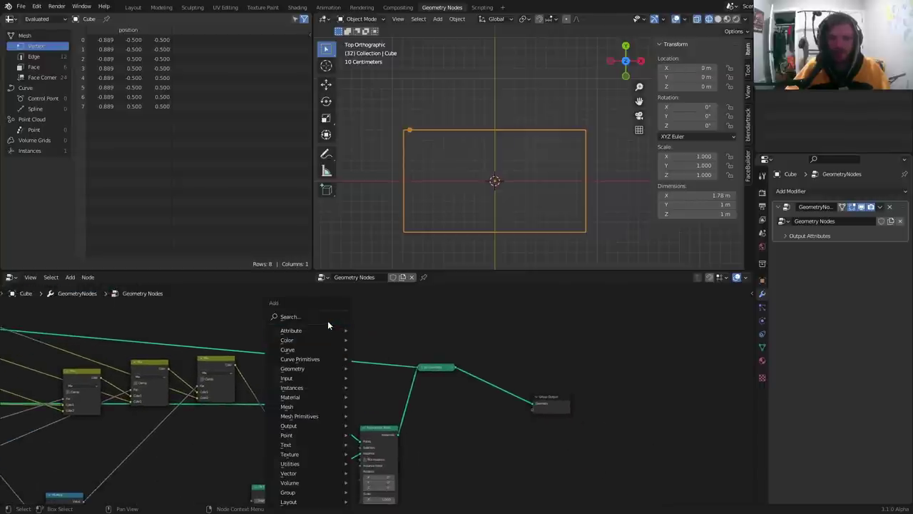
pyautogui.write('ca')
pyautogui.press('Return')
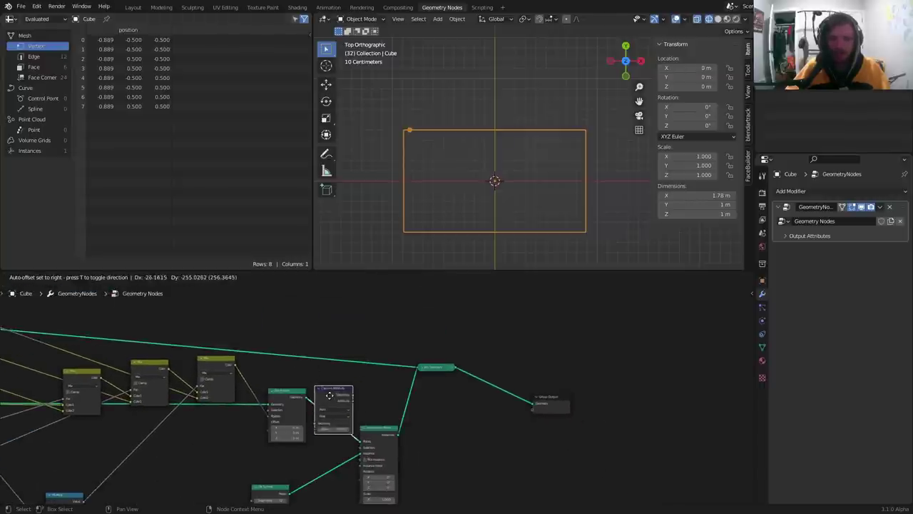
pyautogui.click(330, 394)
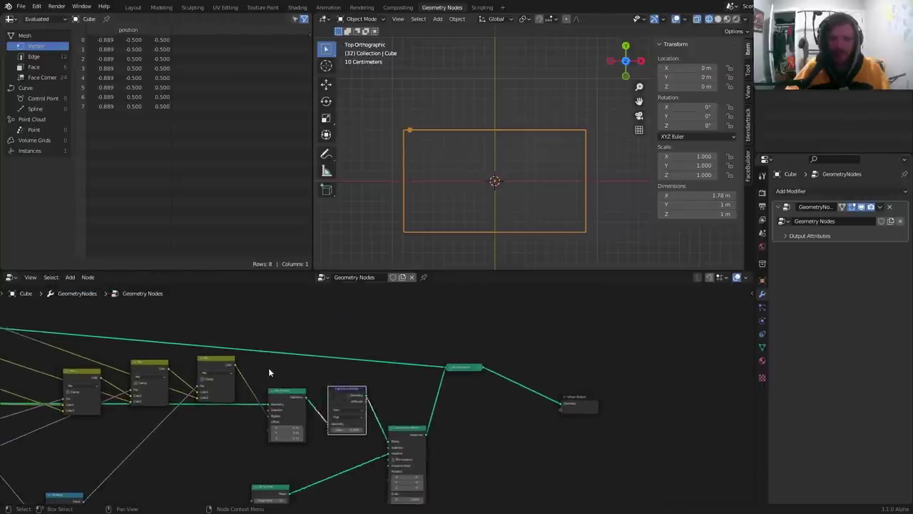
# Step: Connect the final Add result to the Capture Attribute's Value and its Attribute output to a new Group Output socket
pyautogui.scroll(-4, 268, 368)
pyautogui.keyDown('alt'); pyautogui.moveTo(145, 306); pyautogui.dragTo(401, 435, button='right'); pyautogui.keyUp('alt')
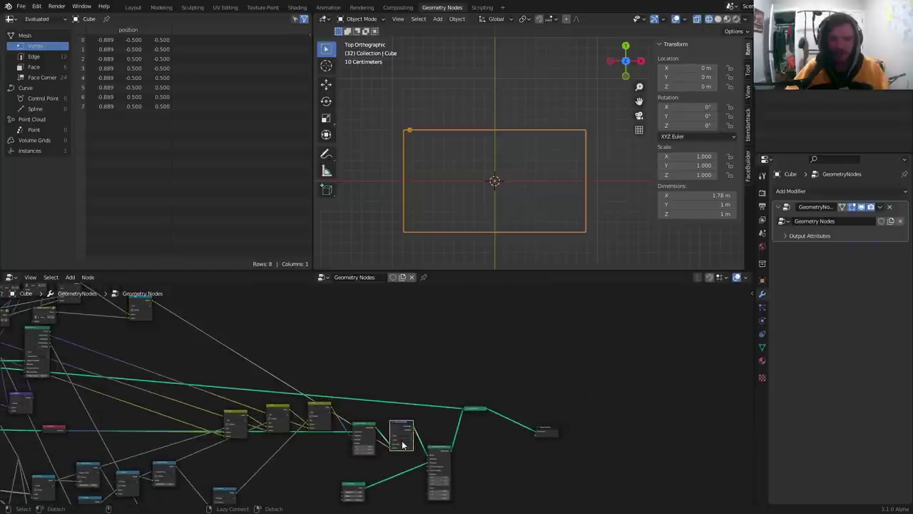
pyautogui.scroll(4, 401, 435)
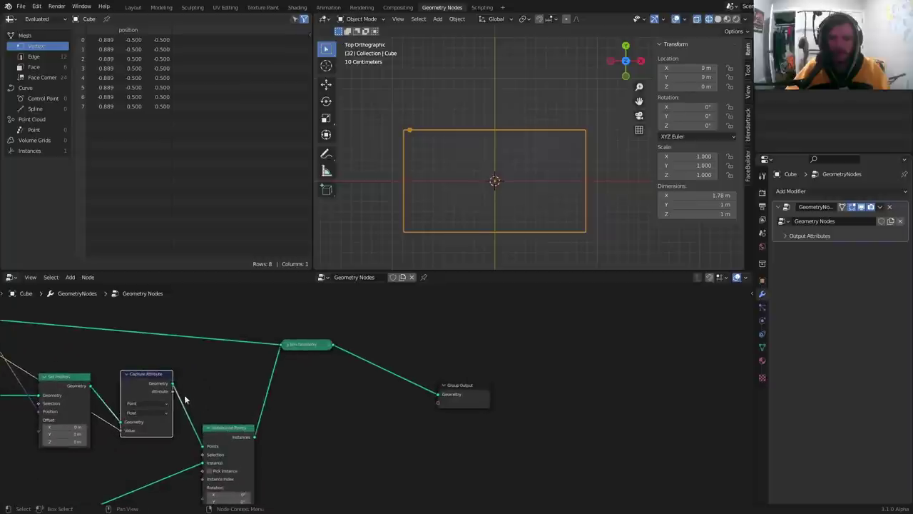
pyautogui.moveTo(173, 393); pyautogui.dragTo(439, 403)
# Step: Play the animation to check the sphere's bouncing, stop it, and inspect the Group Output's attribute connection
pyautogui.press('space')
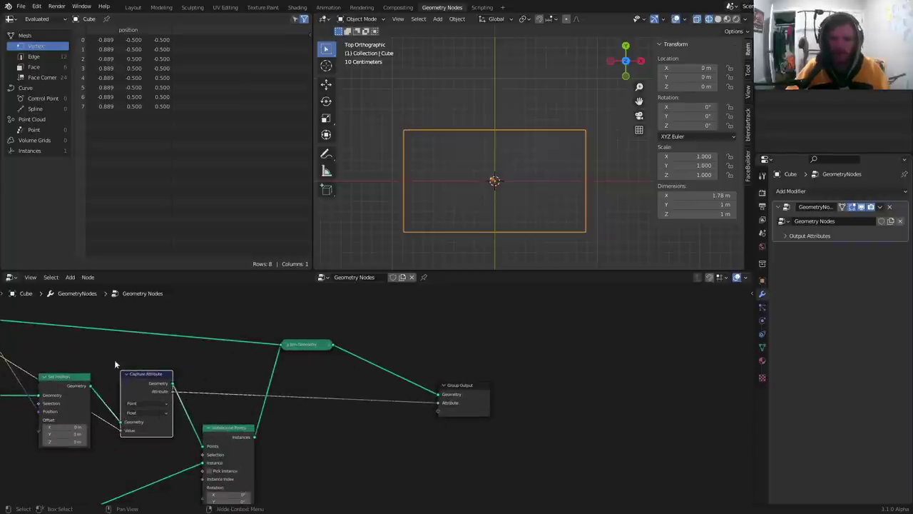
pyautogui.moveTo(230, 358); pyautogui.dragTo(364, 378, button='middle')
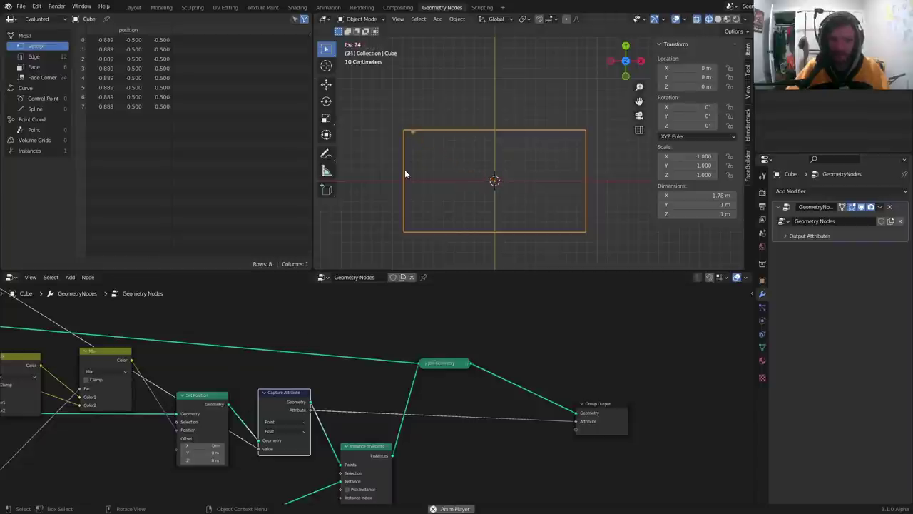
pyautogui.press('space')
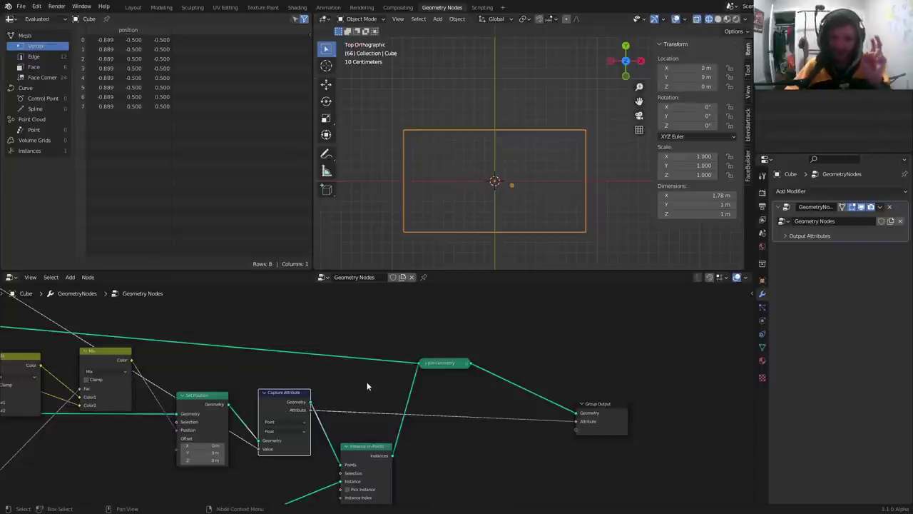
pyautogui.scroll(4, 450, 397)
pyautogui.moveTo(472, 402); pyautogui.dragTo(372, 384, button='middle')
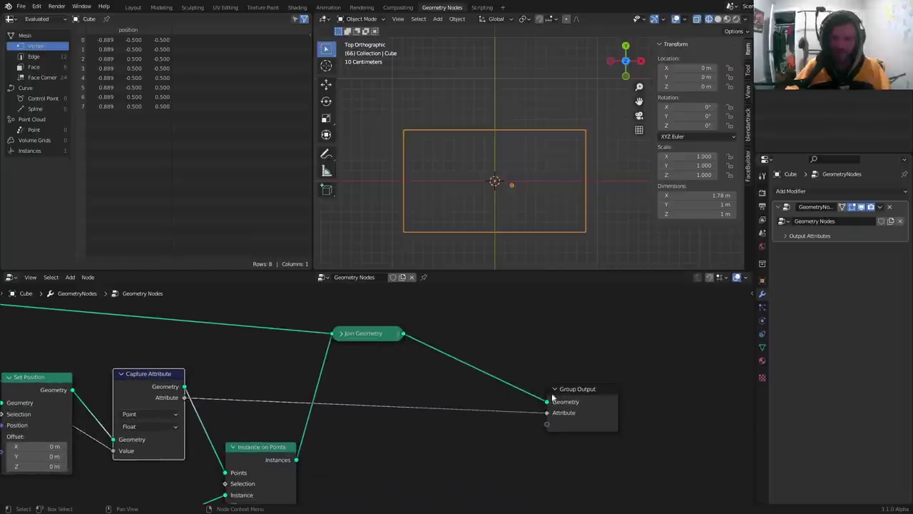
# Step: Move the Group Output node slightly left, name the modifier's output attribute cornerhit, and save the file
pyautogui.moveTo(570, 400); pyautogui.dragTo(540, 396)
pyautogui.click(785, 235)
pyautogui.click(856, 249)
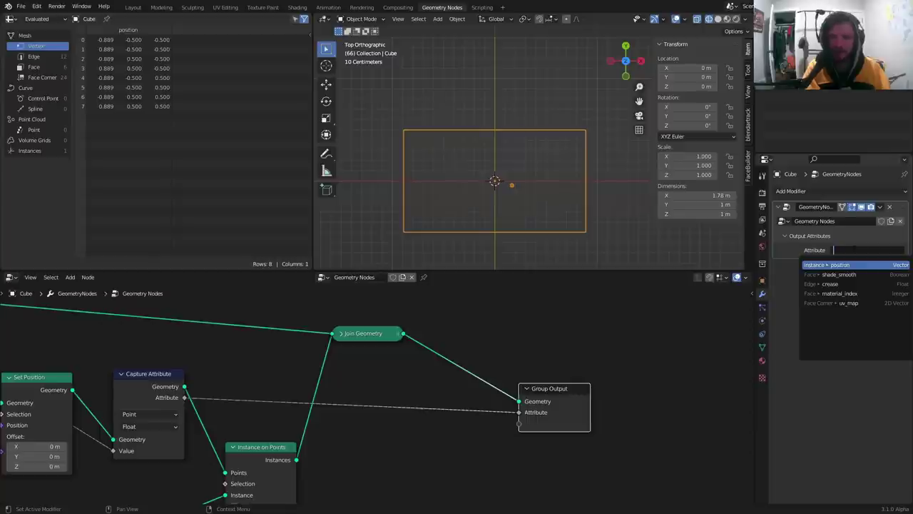
pyautogui.write('corne')
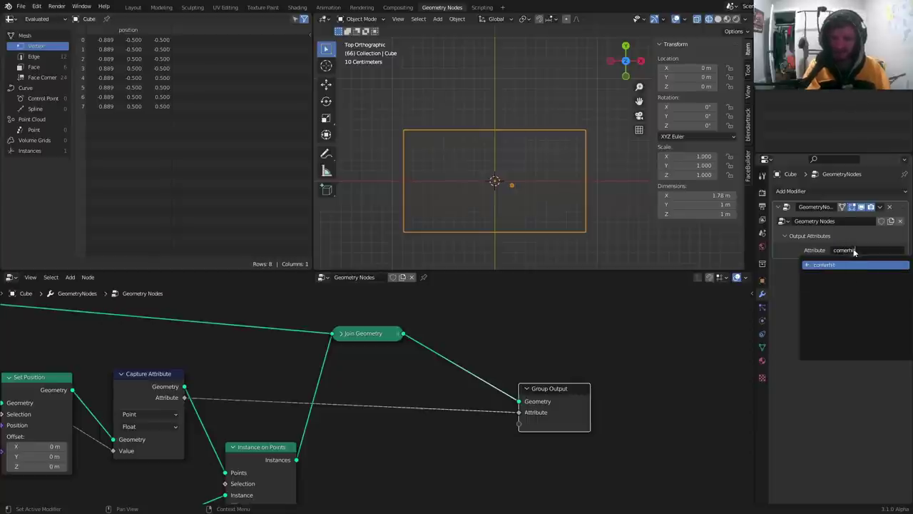
pyautogui.write('rhit')
pyautogui.press('Return')
pyautogui.hotkey('ctrl', 's')
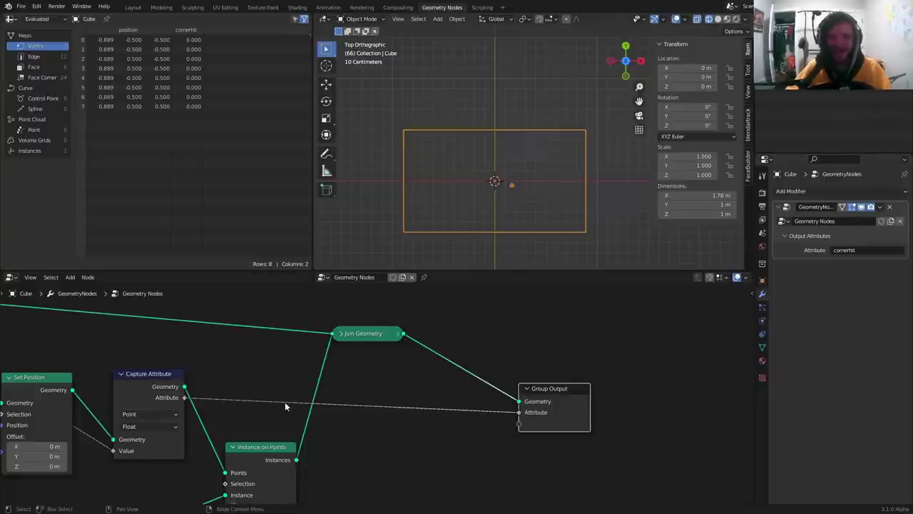
# Step: Split the node editor area into two side by side and make the new right half a Shader Editor framing all nodes
pyautogui.scroll(-5, 347, 380)
pyautogui.moveTo(332, 361); pyautogui.dragTo(412, 284, button='middle')
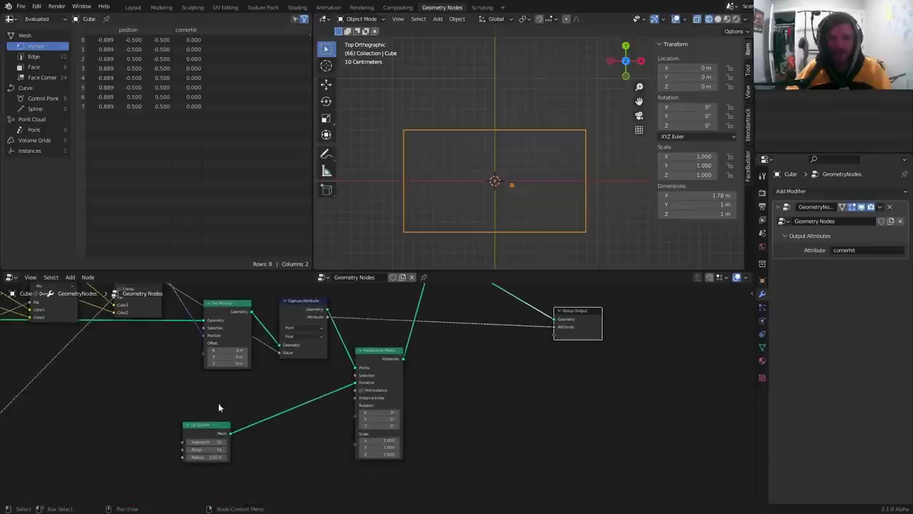
pyautogui.moveTo(314, 344); pyautogui.dragTo(284, 425, button='middle')
pyautogui.moveTo(360, 435); pyautogui.dragTo(348, 440)
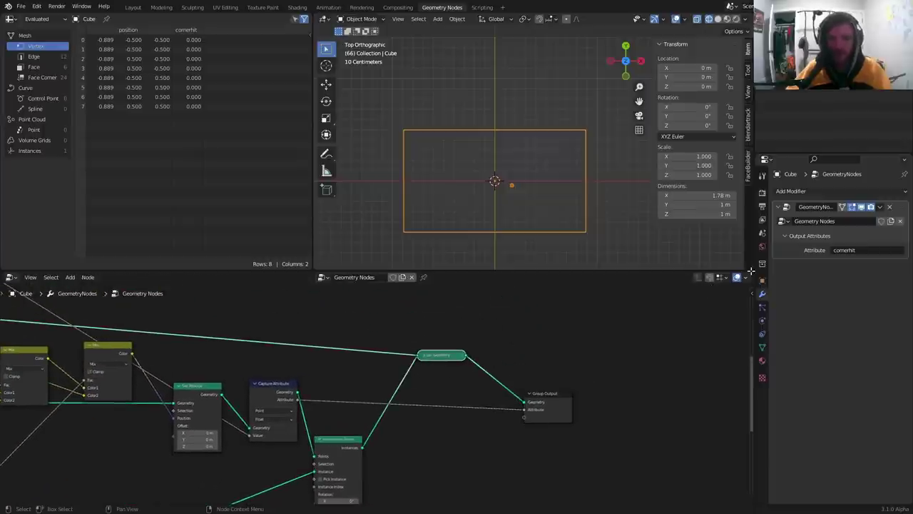
pyautogui.moveTo(750, 274); pyautogui.dragTo(423, 290)
pyautogui.click(436, 276)
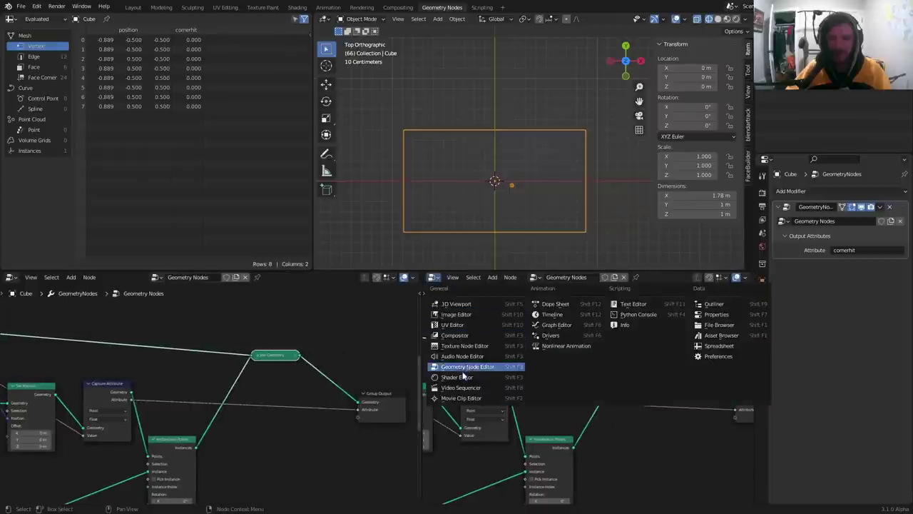
pyautogui.click(460, 374)
pyautogui.press('Home')
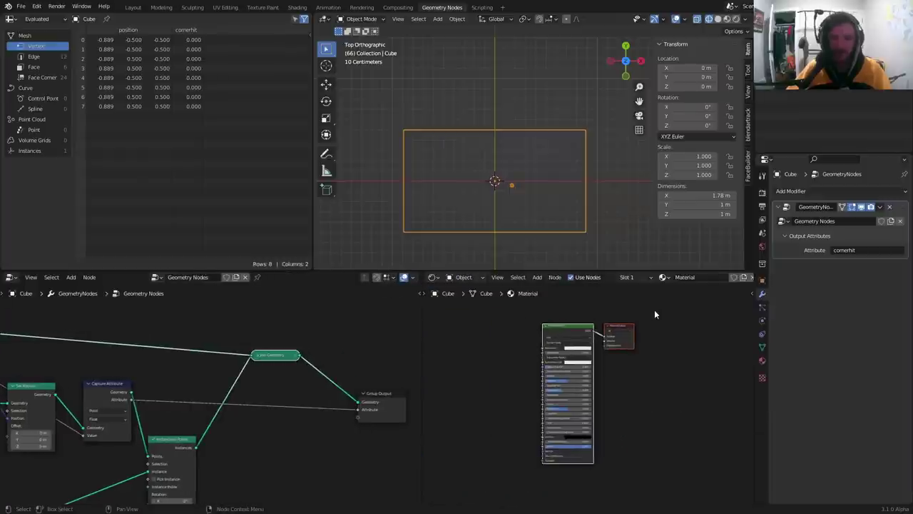
# Step: Rename the cube's material as balls
pyautogui.doubleClick(687, 277)
pyautogui.write('b')
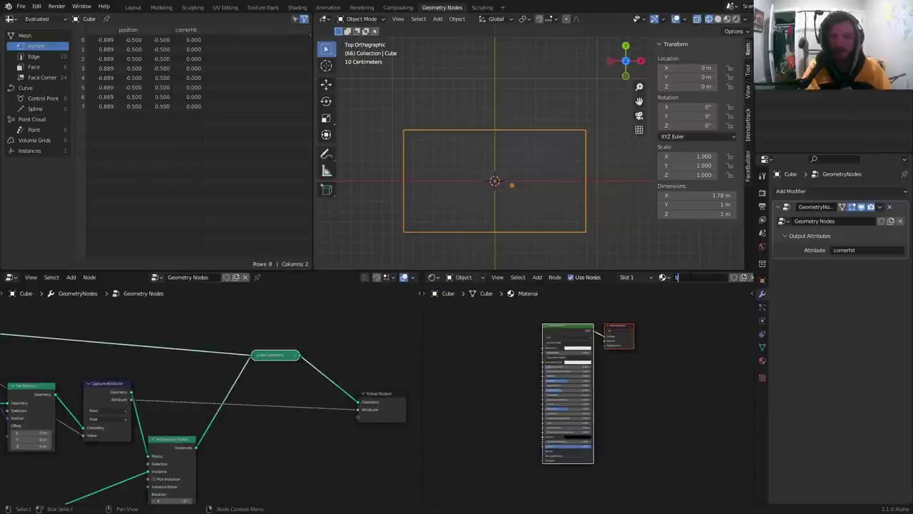
pyautogui.write('alls')
pyautogui.press('Return')
# Step: Add an Attribute node beside the Principled BSDF and set its name to cornerhit
pyautogui.scroll(4, 475, 383)
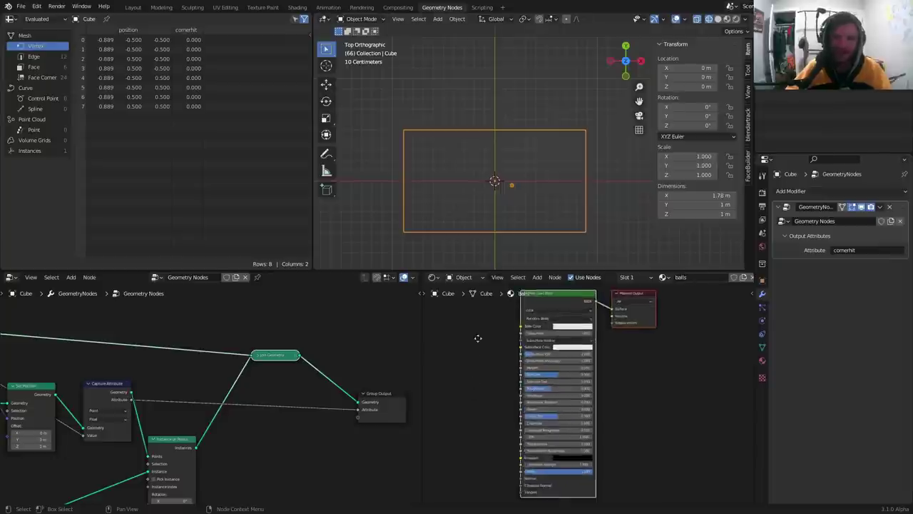
pyautogui.moveTo(557, 336); pyautogui.dragTo(483, 379, button='middle')
pyautogui.hotkey('shift', 'a')
pyautogui.write('att')
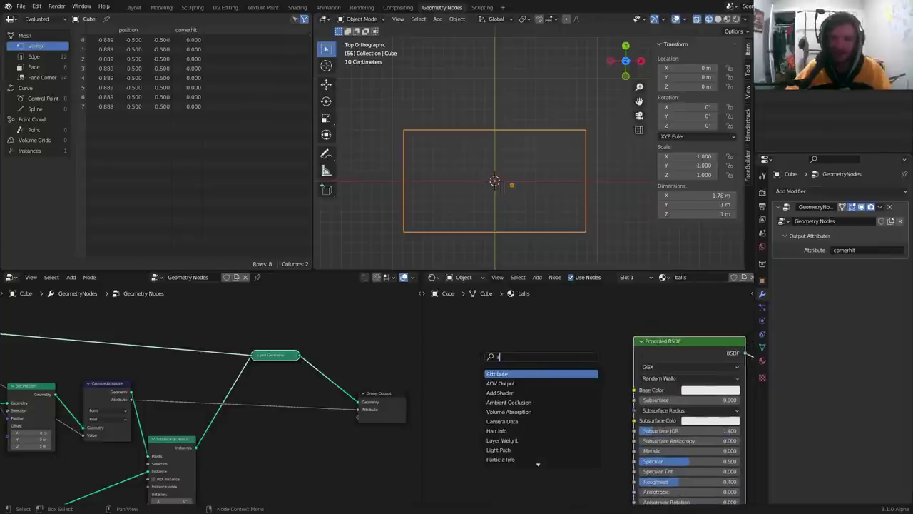
pyautogui.click(503, 373)
pyautogui.click(494, 365)
pyautogui.scroll(3, 495, 378)
pyautogui.moveTo(496, 395); pyautogui.dragTo(571, 371, button='middle')
pyautogui.scroll(2, 564, 375)
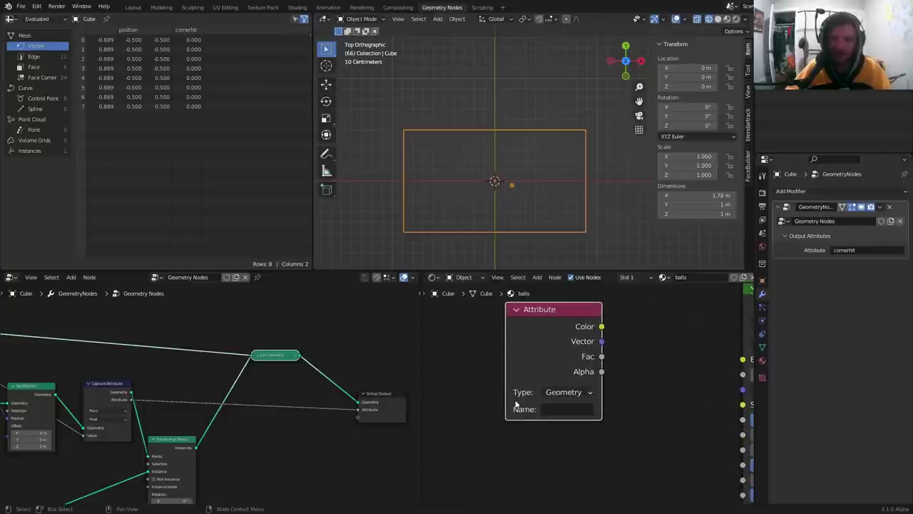
pyautogui.write('cornerhit')
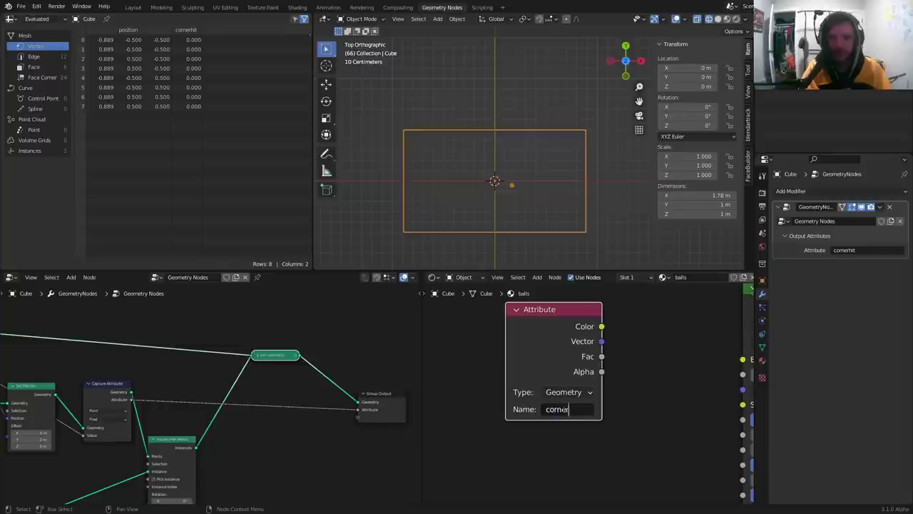
pyautogui.press('Return')
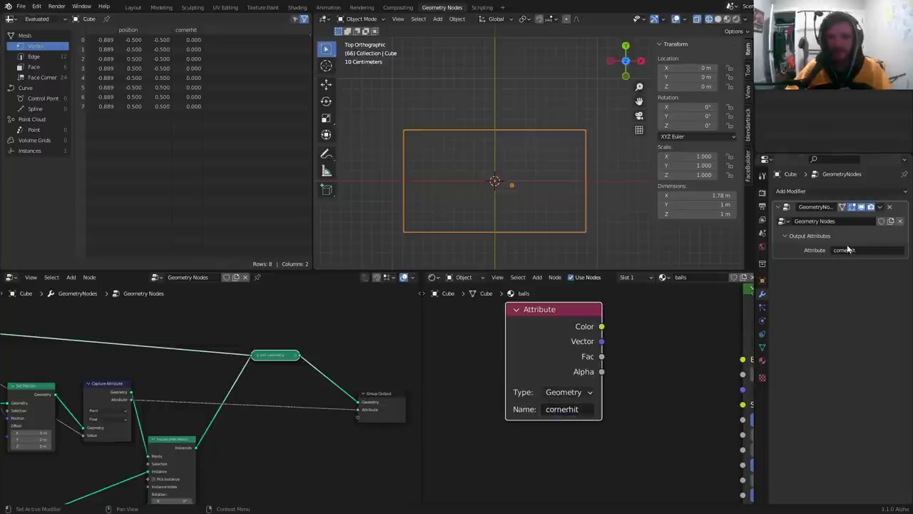
# Step: Preview the Attribute node's Color output as the material surface and switch the viewport to rendered shading
pyautogui.scroll(-2, 456, 366)
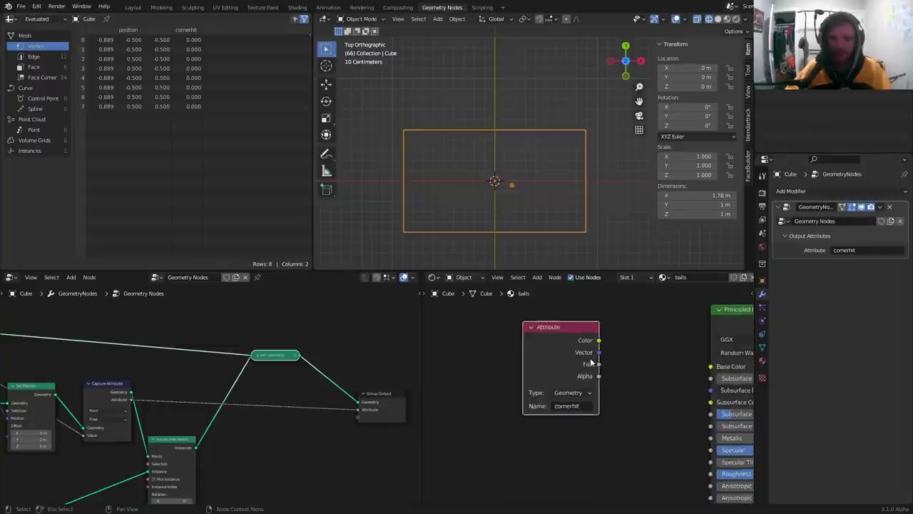
pyautogui.keyDown('ctrl'); pyautogui.keyDown('shift'); pyautogui.click(586, 347); pyautogui.keyUp('shift'); pyautogui.keyUp('ctrl')
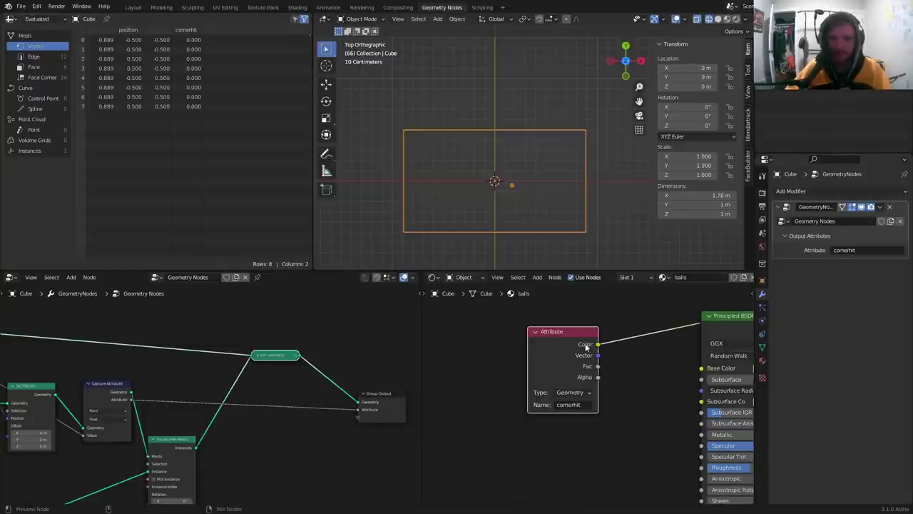
pyautogui.click(737, 19)
# Step: Dissolve the Join Geometry node and connect Instance on Points directly to the Group Output's Geometry
pyautogui.scroll(-5, 153, 407)
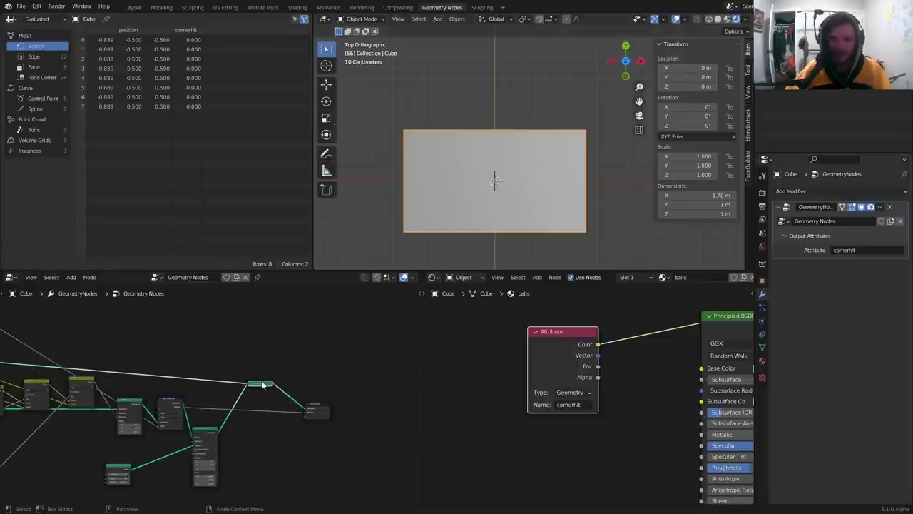
pyautogui.hotkey('ctrl', 'x')
pyautogui.scroll(1, 207, 438)
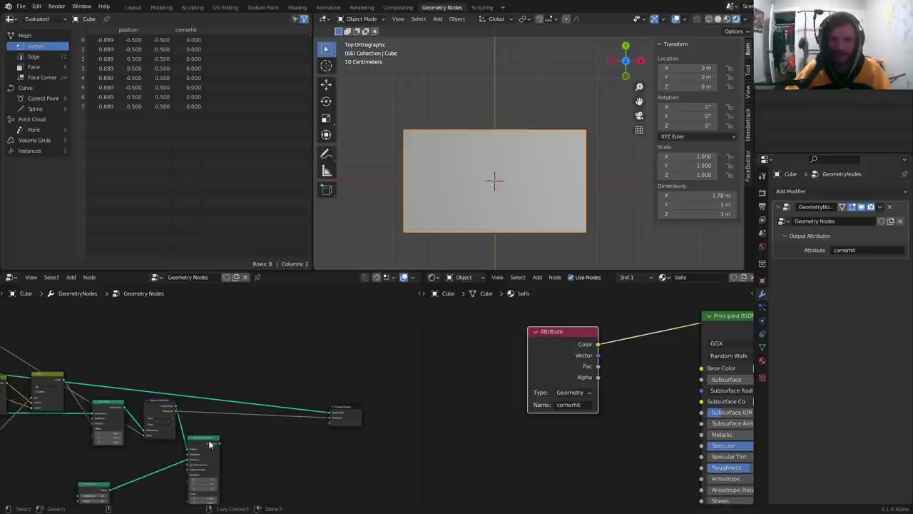
pyautogui.keyDown('ctrl'); pyautogui.keyDown('shift'); pyautogui.click(208, 439); pyautogui.keyUp('shift'); pyautogui.keyUp('ctrl')
pyautogui.click(676, 18)
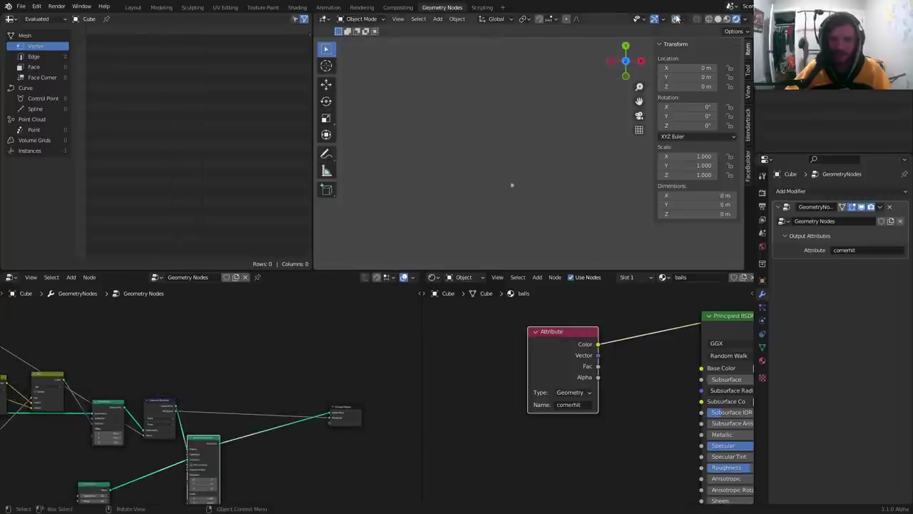
pyautogui.click(676, 18)
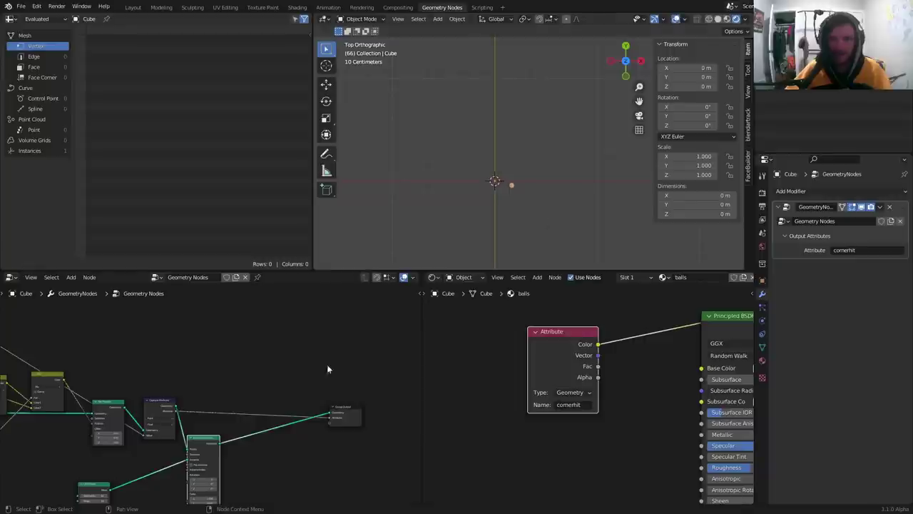
# Step: Insert a Set Material node using balls between Instance on Points and Group Output, and play the animation to check it
pyautogui.scroll(2, 255, 397)
pyautogui.scroll(4, 267, 409)
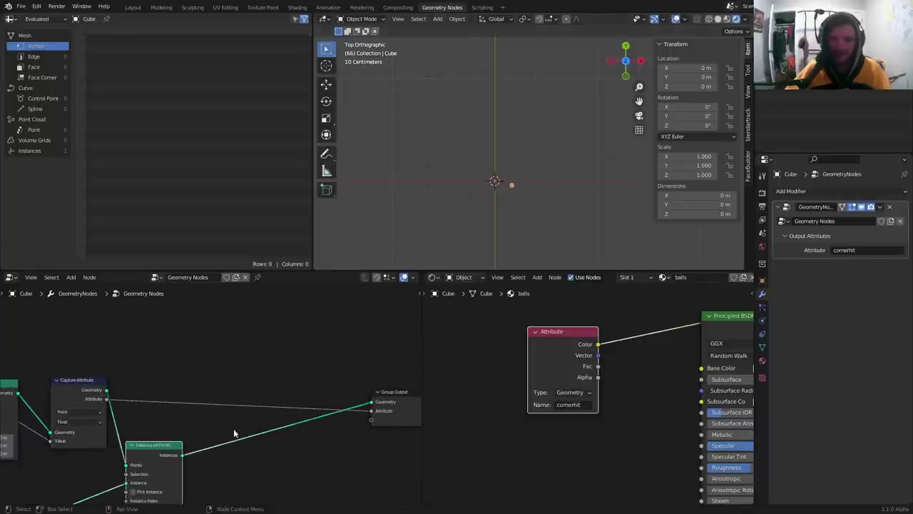
pyautogui.hotkey('shift', 'a')
pyautogui.click(214, 317)
pyautogui.write('set')
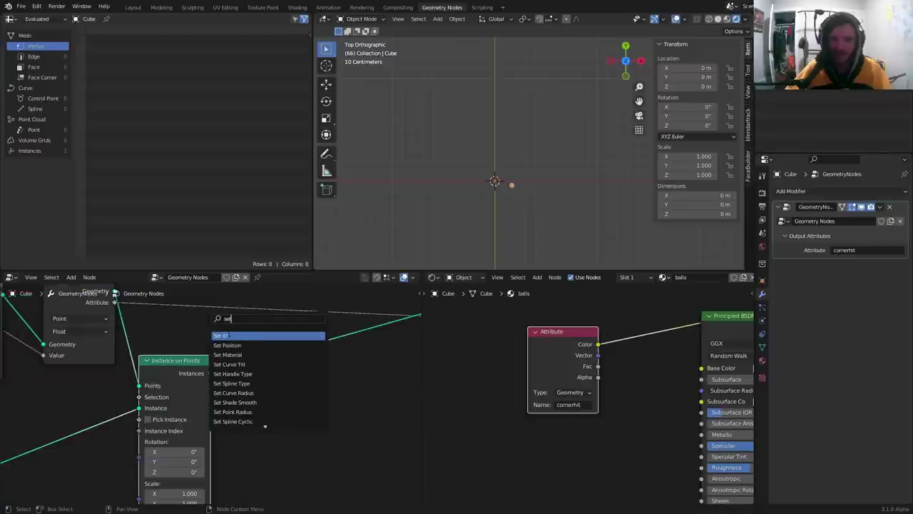
pyautogui.click(243, 355)
pyautogui.click(285, 357)
pyautogui.click(282, 381)
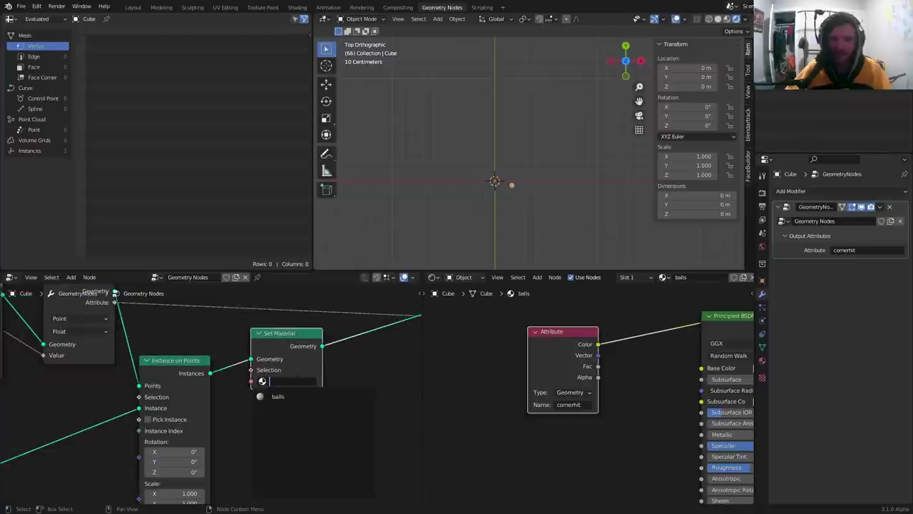
pyautogui.click(307, 397)
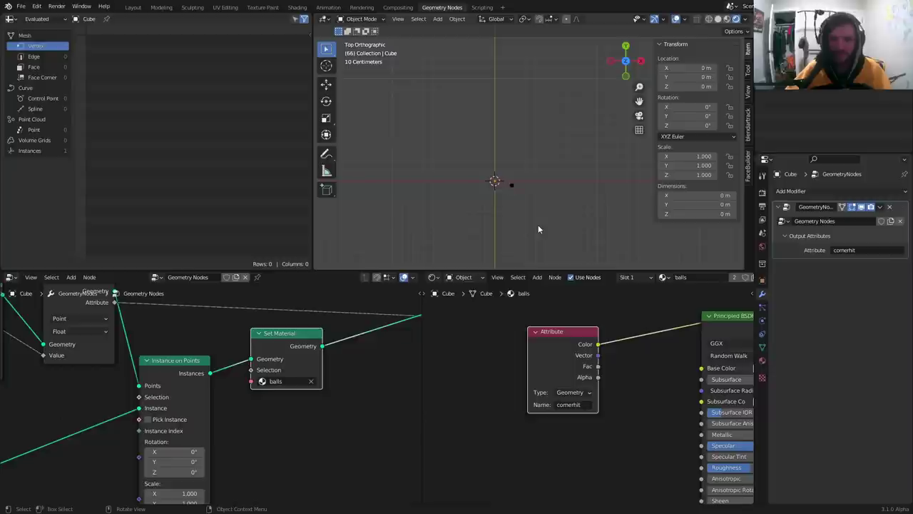
pyautogui.press('space')
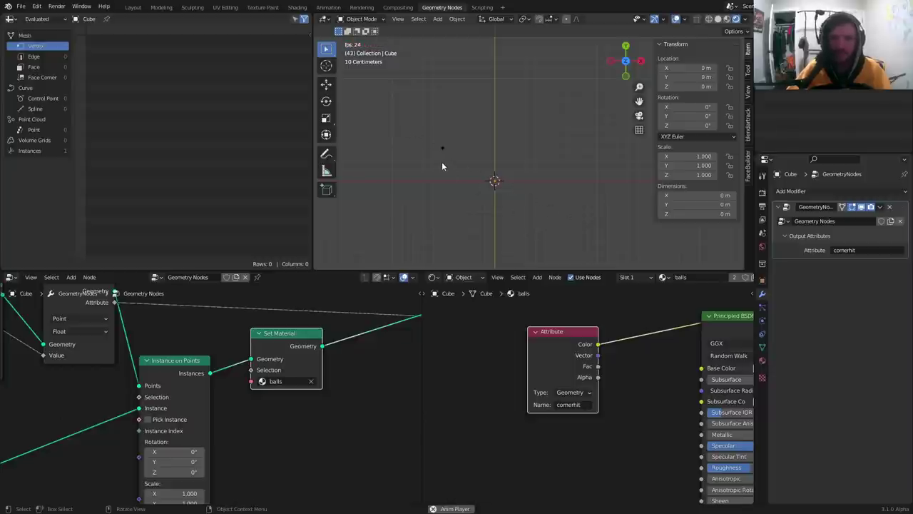
pyautogui.press('space')
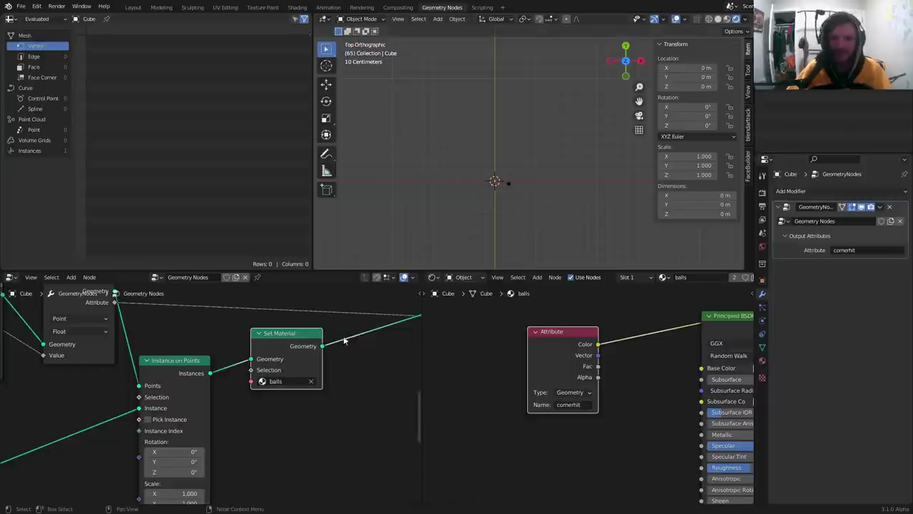
# Step: Insert a Realize Instances node between Instance on Points and Set Material, and play the animation to check the sphere's colour
pyautogui.scroll(-2, 246, 363)
pyautogui.moveTo(199, 354); pyautogui.dragTo(214, 355, button='middle')
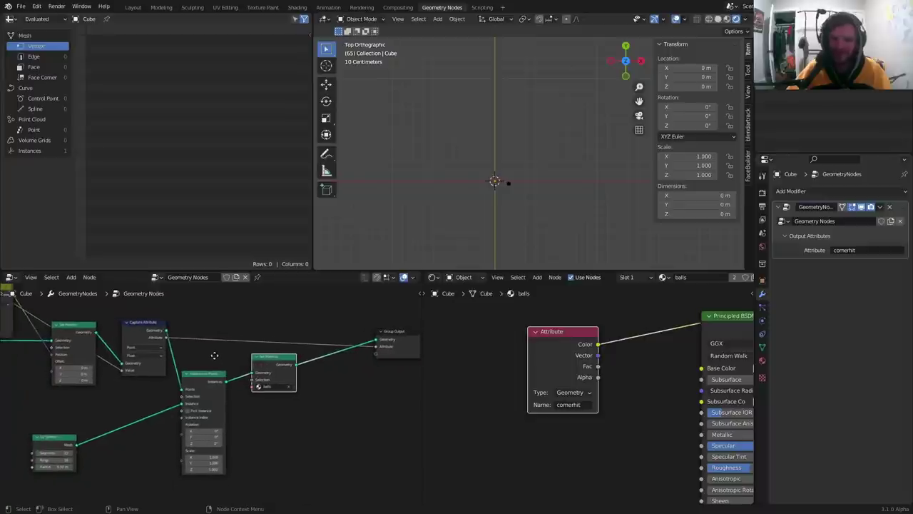
pyautogui.moveTo(222, 373); pyautogui.dragTo(215, 377)
pyautogui.scroll(2, 208, 396)
pyautogui.moveTo(276, 360); pyautogui.dragTo(324, 368)
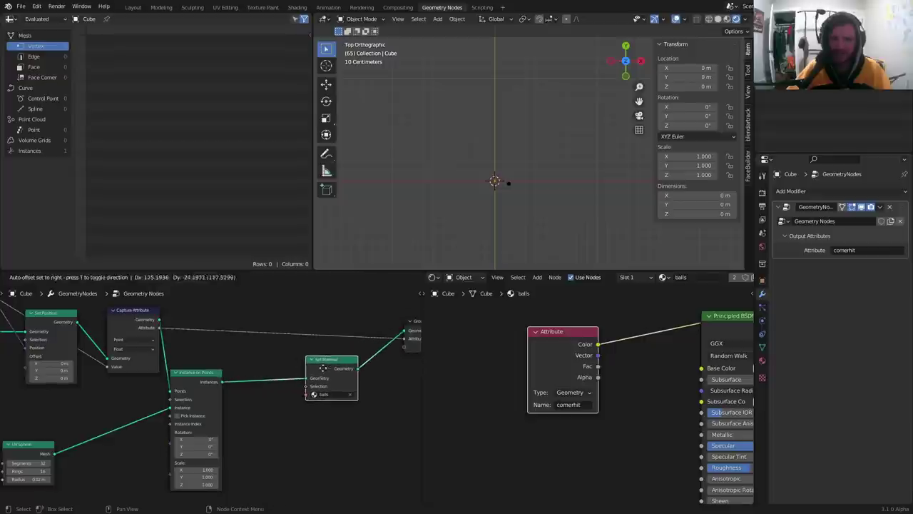
pyautogui.hotkey('shift', 'a')
pyautogui.click(252, 318)
pyautogui.write('rea')
pyautogui.press('Return')
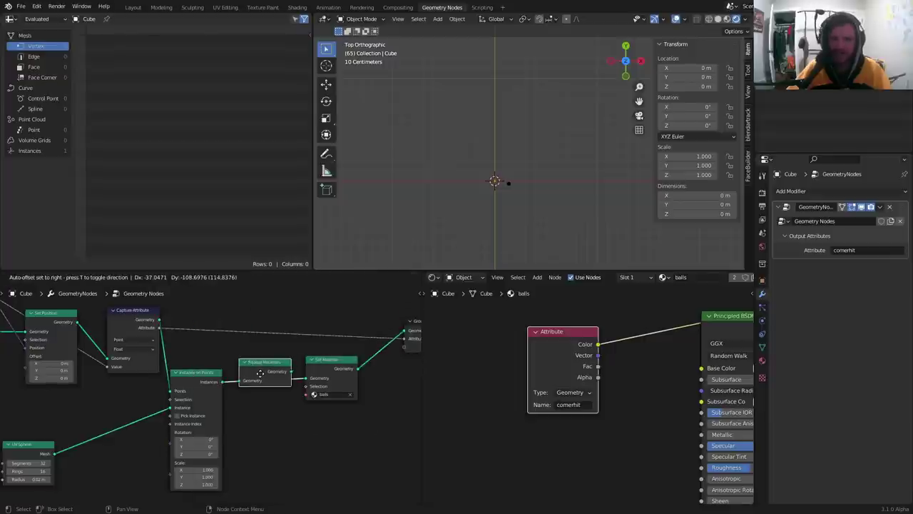
pyautogui.click(261, 380)
pyautogui.press('space')
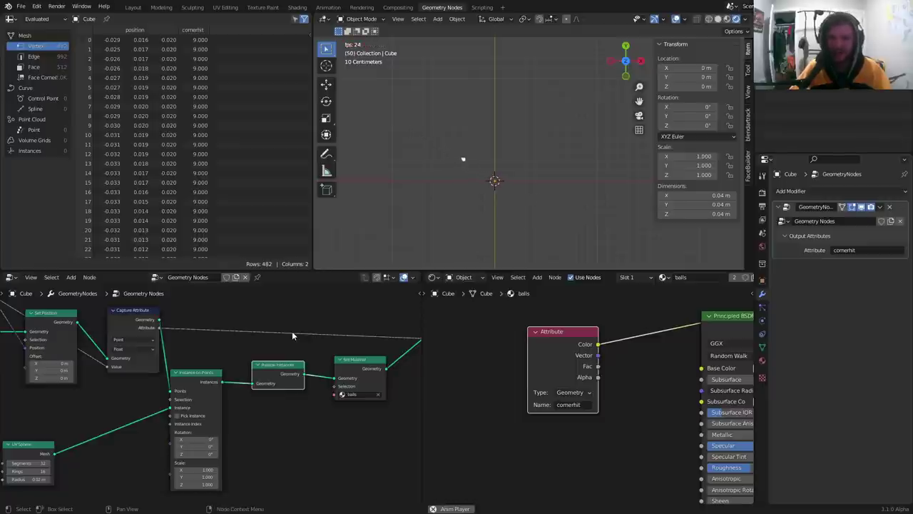
pyautogui.press('Escape')
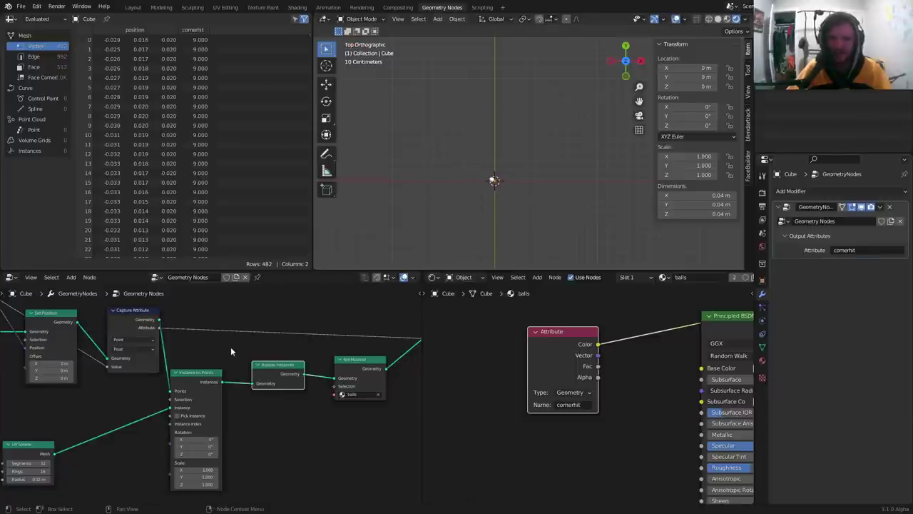
# Step: Raise the X component of the Vector node that sets the initial direction to a positive value
pyautogui.scroll(-8, 230, 346)
pyautogui.moveTo(61, 392); pyautogui.dragTo(347, 427, button='middle')
pyautogui.moveTo(179, 392); pyautogui.dragTo(421, 367, button='middle')
pyautogui.moveTo(82, 363); pyautogui.dragTo(249, 357, button='middle')
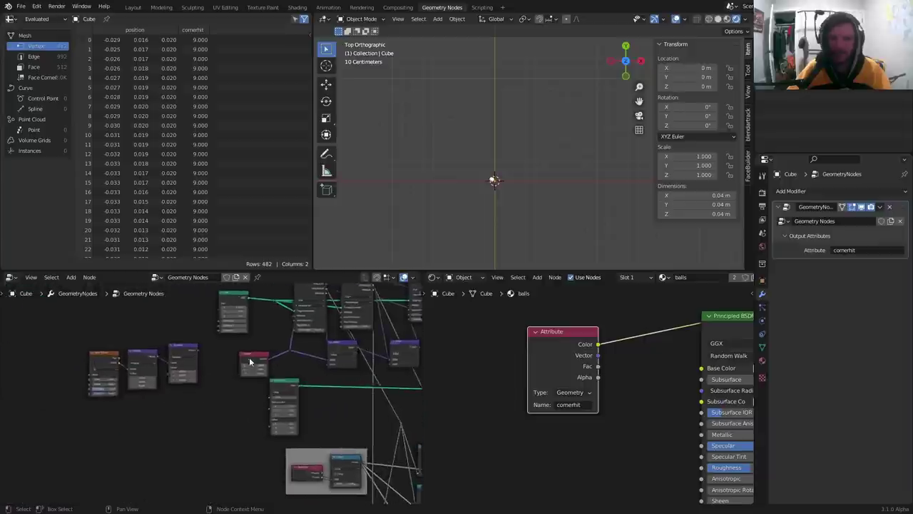
pyautogui.scroll(3, 249, 357)
pyautogui.moveTo(285, 344); pyautogui.dragTo(307, 344)
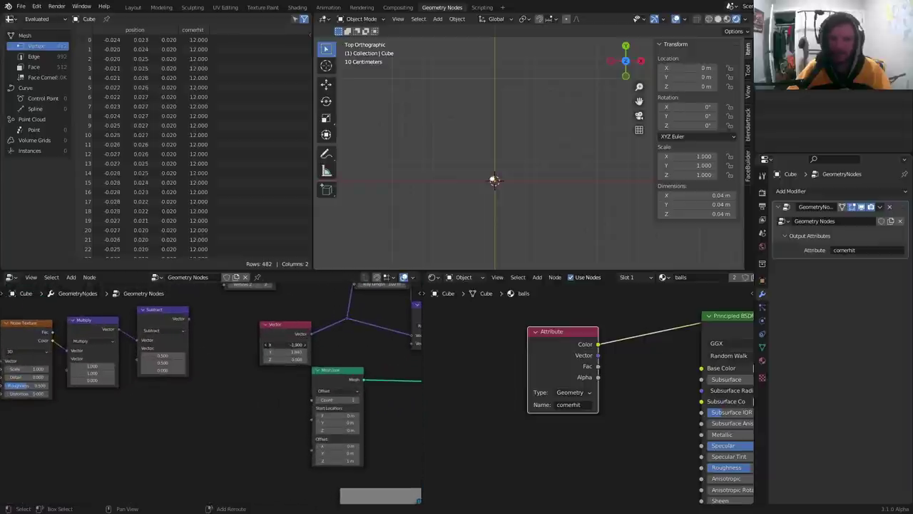
# Step: Play the animation, return to the first frame, and replay it to check the sphere's path and colour
pyautogui.press('space')
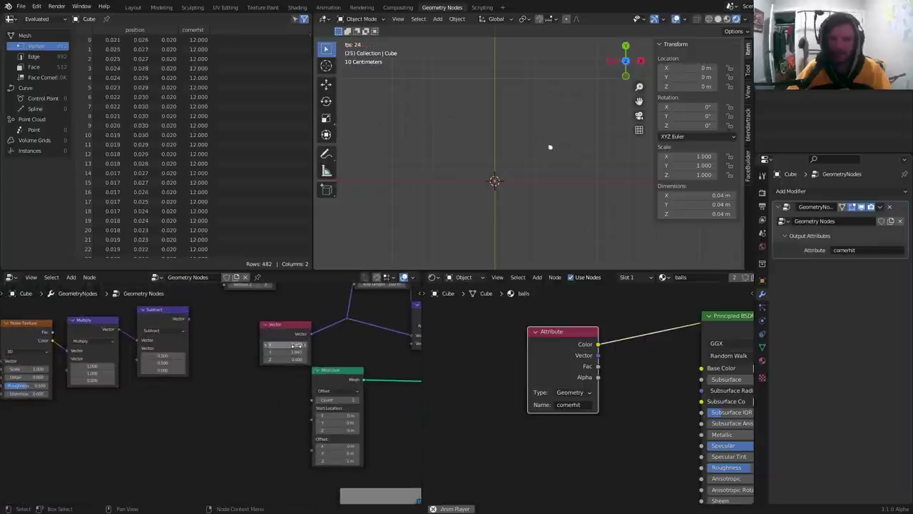
pyautogui.press('space')
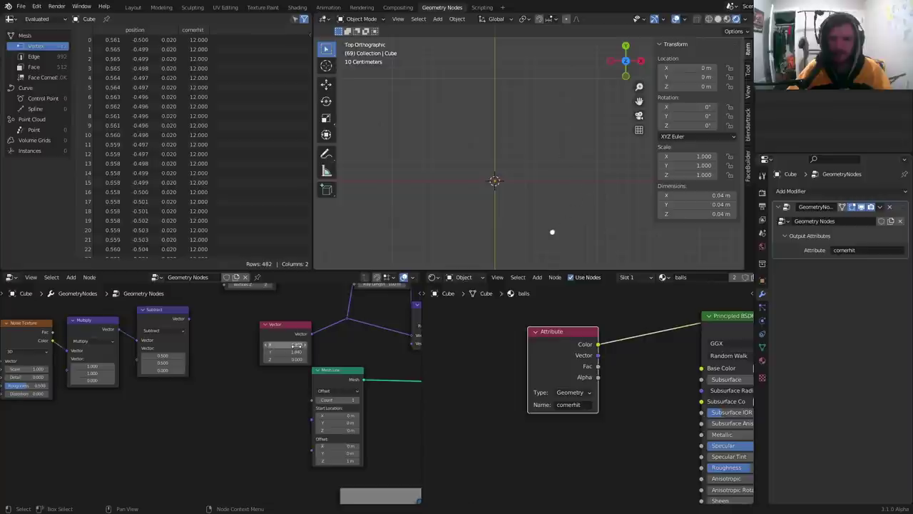
pyautogui.hotkey('shift', 'Left')
pyautogui.press('space')
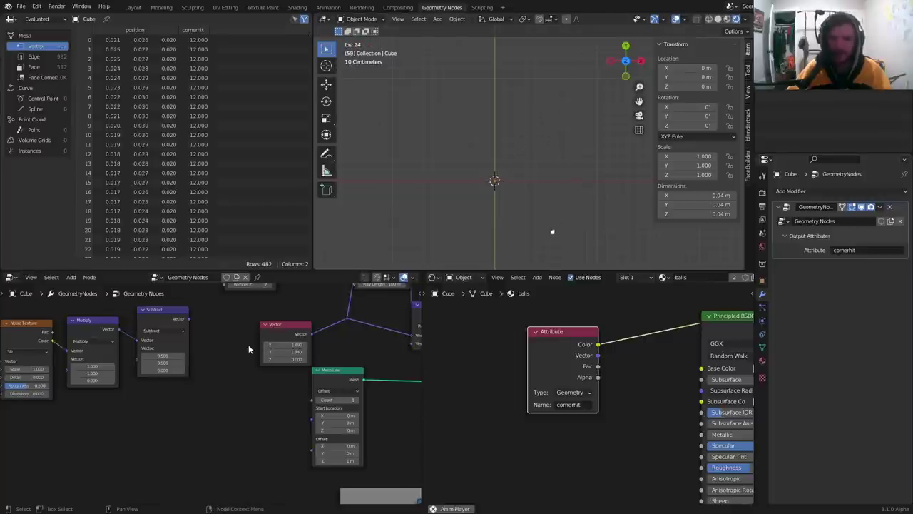
# Step: Stop the playback and move the reroute on the Cube's mesh link closer to the Cube node
pyautogui.press('space')
pyautogui.scroll(-5, 307, 358)
pyautogui.scroll(2, 141, 383)
pyautogui.scroll(1, 73, 377)
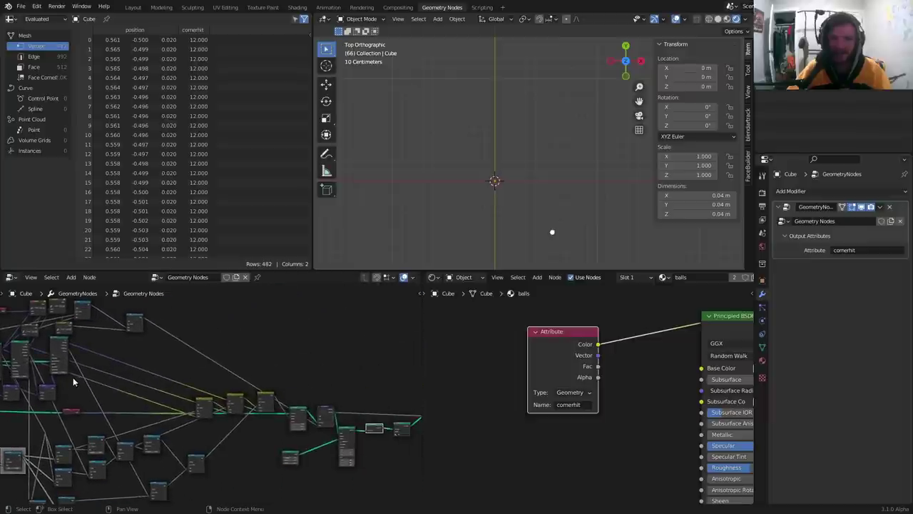
pyautogui.scroll(5, 121, 372)
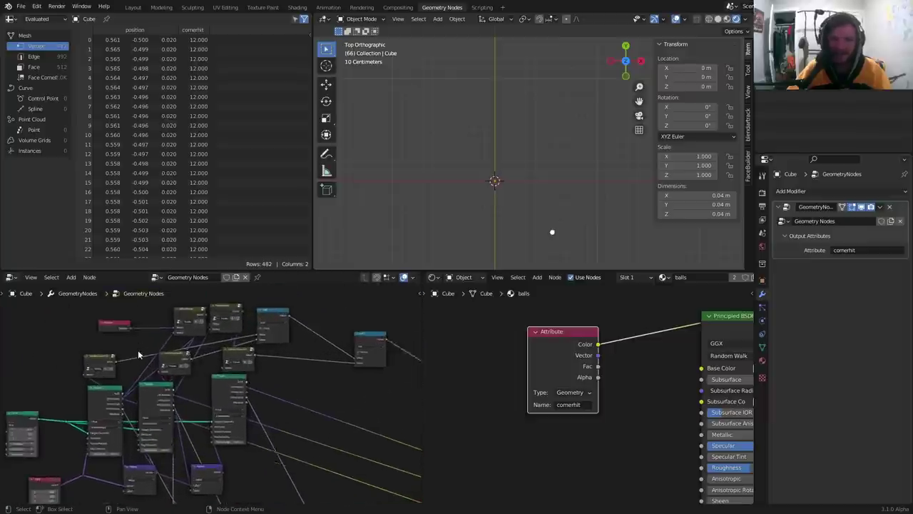
pyautogui.scroll(2, 226, 366)
pyautogui.moveTo(159, 392)
pyautogui.mouseDown()
pyautogui.moveTo(118, 393)
pyautogui.moveTo(147, 403)
pyautogui.mouseUp()
pyautogui.moveTo(81, 448); pyautogui.dragTo(52, 448)
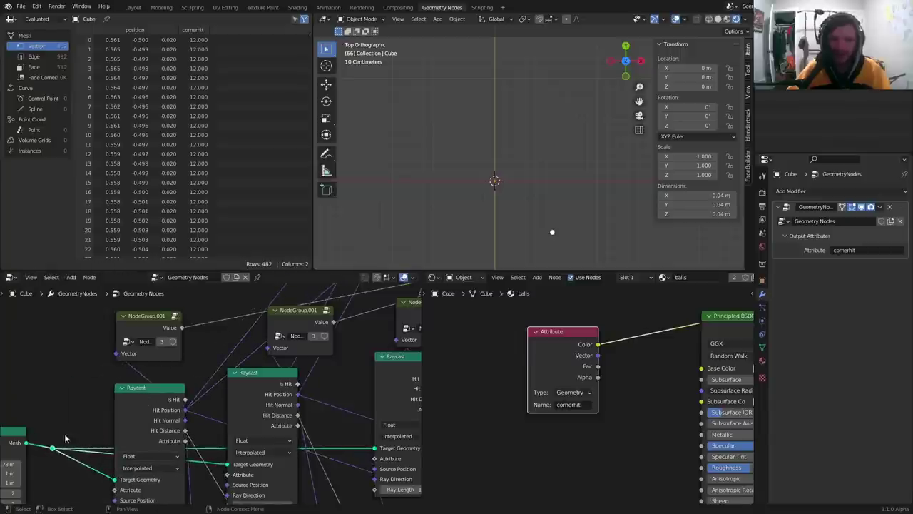
# Step: Open the NodeGroup.001 corner-detection group and move the reroute feeding the Distance nodes back ahead of them
pyautogui.click(176, 317)
pyautogui.scroll(-3, 126, 359)
pyautogui.moveTo(126, 360); pyautogui.dragTo(321, 328, button='middle')
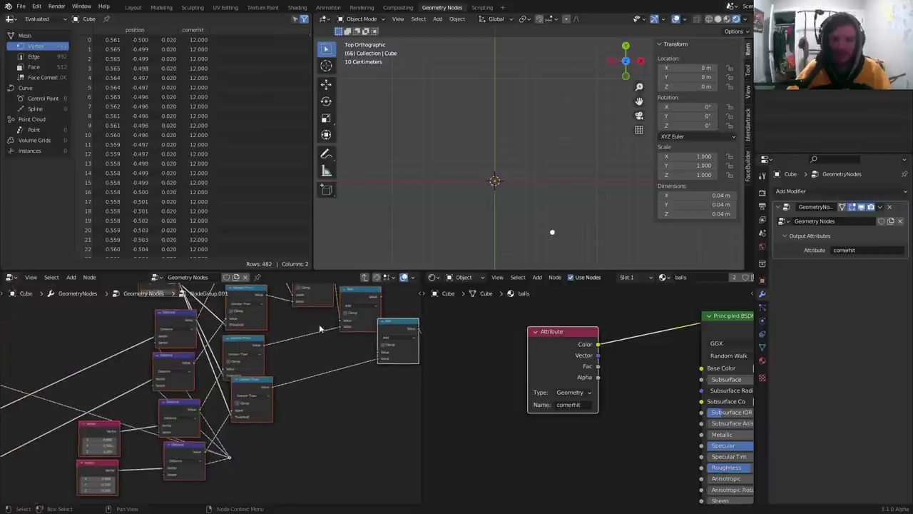
pyautogui.moveTo(165, 380); pyautogui.dragTo(353, 315, button='middle')
pyautogui.moveTo(167, 350); pyautogui.dragTo(189, 384, button='middle')
pyautogui.moveTo(321, 400); pyautogui.dragTo(234, 378, button='middle')
pyautogui.moveTo(286, 360)
pyautogui.mouseDown()
pyautogui.moveTo(278, 349)
pyautogui.moveTo(290, 363)
pyautogui.mouseUp()
pyautogui.click(209, 390)
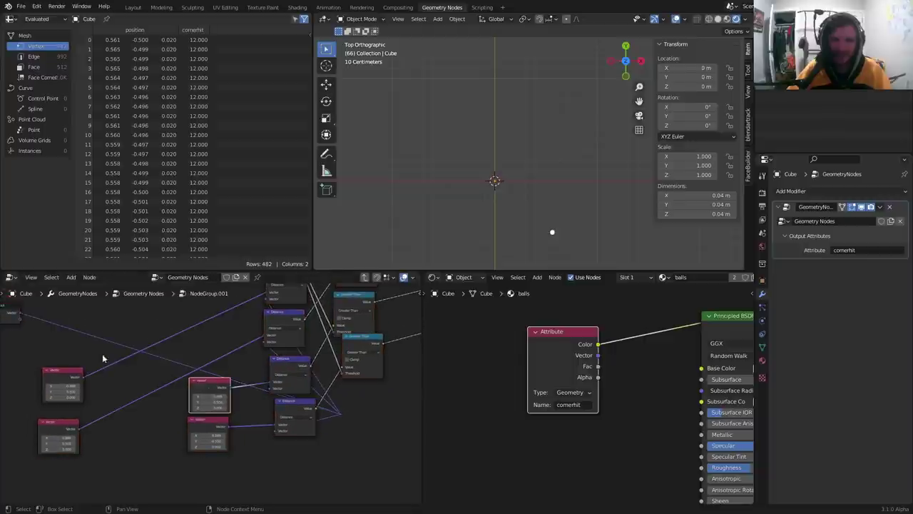
pyautogui.click(338, 421)
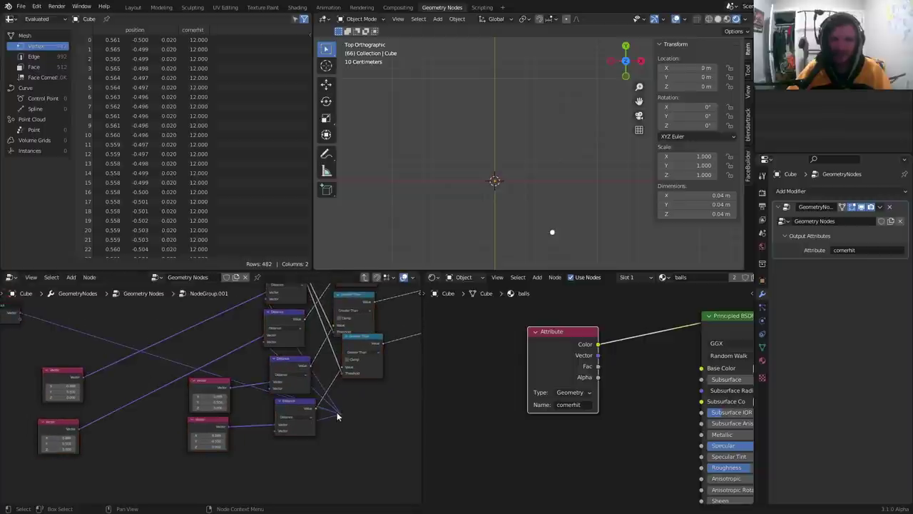
pyautogui.moveTo(339, 414); pyautogui.dragTo(196, 356)
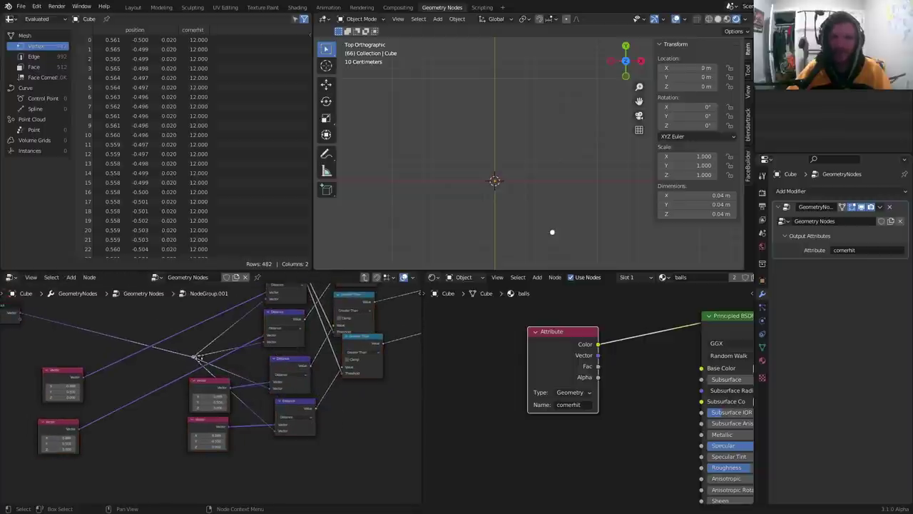
# Step: Change all four Greater Than math nodes in the corner-detection group to Less Than, and leave the group
pyautogui.moveTo(222, 331); pyautogui.dragTo(179, 397, button='middle')
pyautogui.moveTo(223, 371); pyautogui.dragTo(171, 395, button='middle')
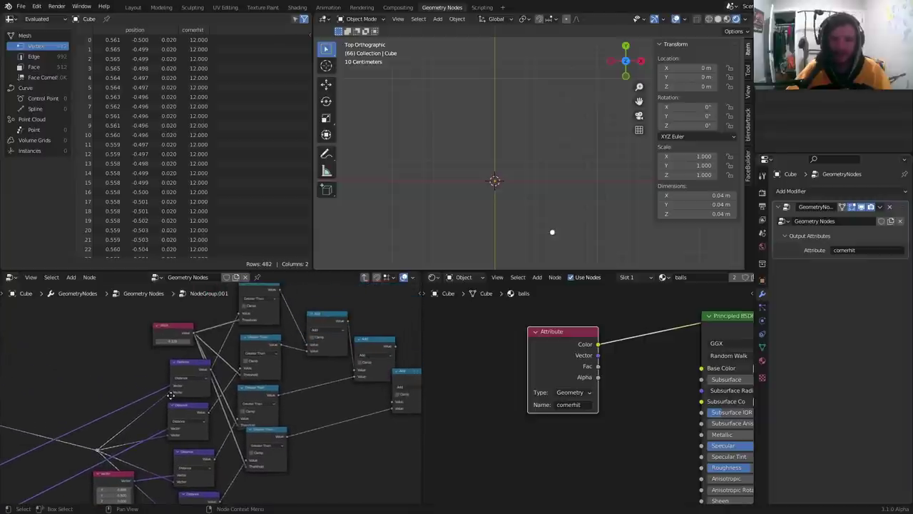
pyautogui.scroll(4, 230, 345)
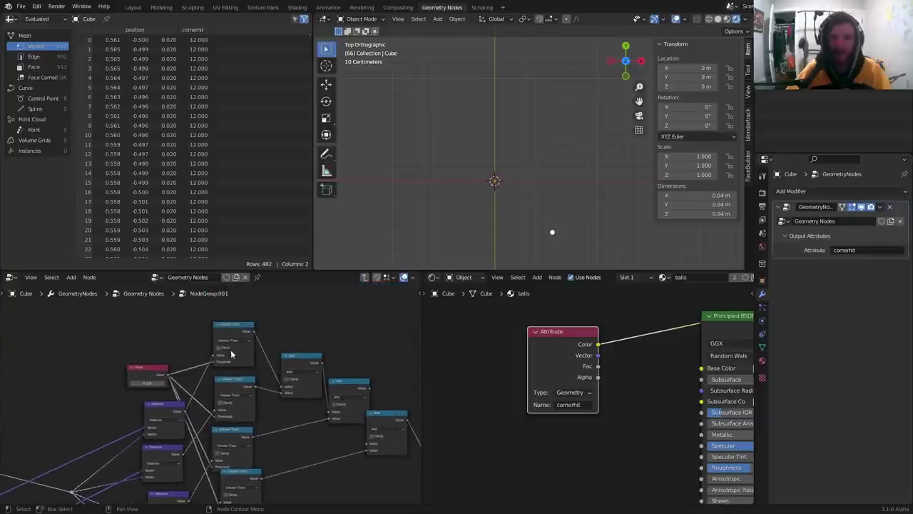
pyautogui.click(245, 315)
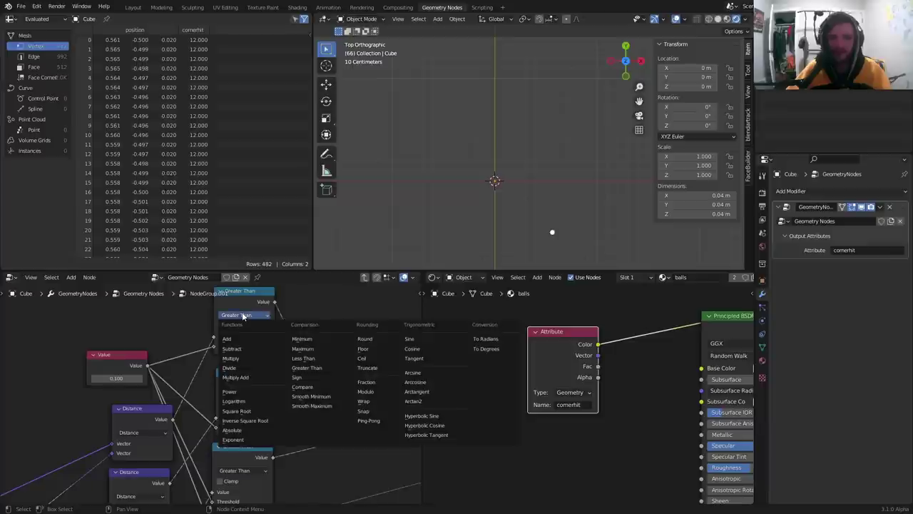
pyautogui.click(318, 359)
pyautogui.click(243, 395)
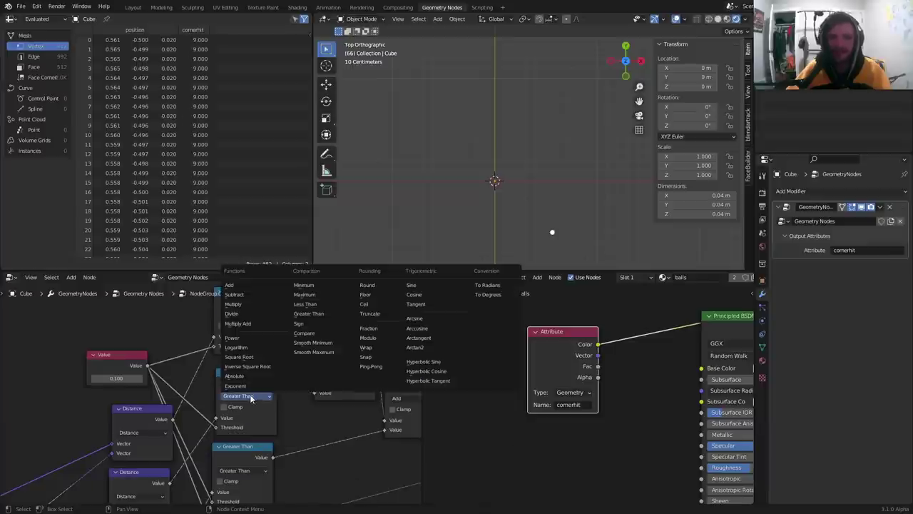
pyautogui.click(311, 304)
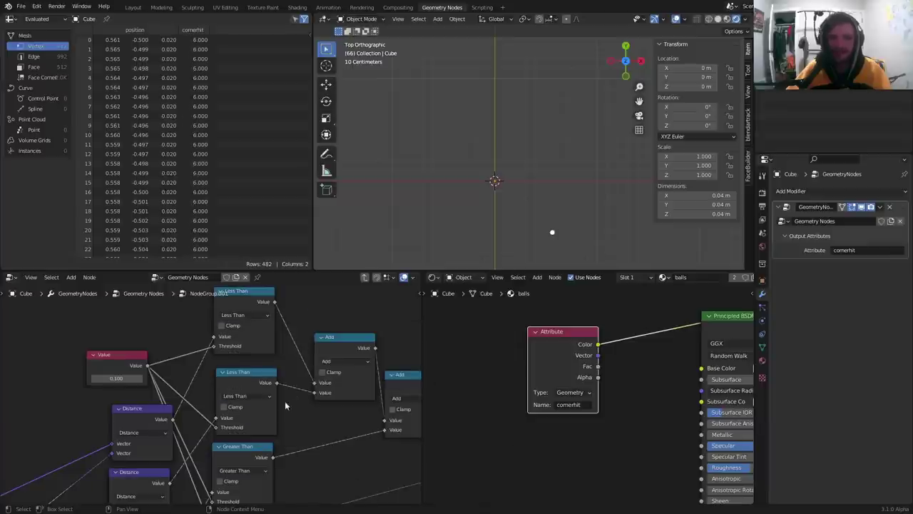
pyautogui.click(244, 470)
pyautogui.click(317, 381)
pyautogui.keyDown('shift'); pyautogui.scroll(-3, 314, 399); pyautogui.keyUp('shift')
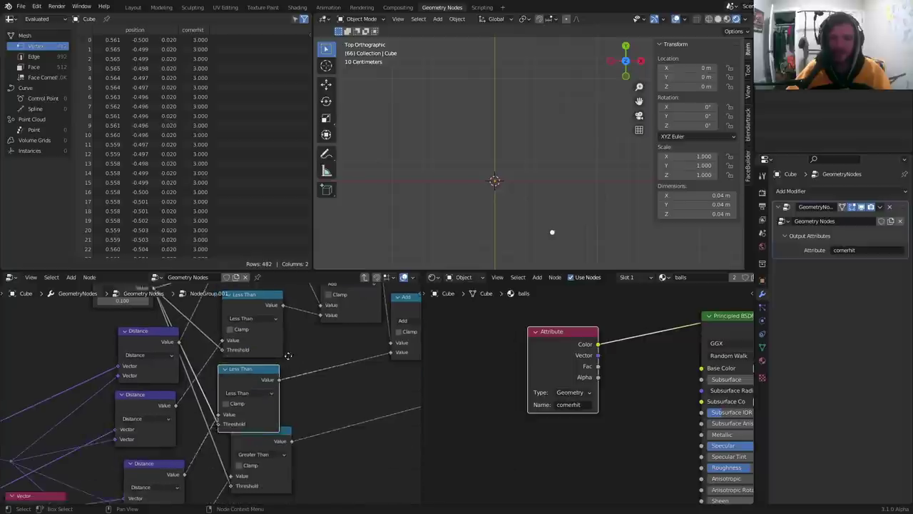
pyautogui.click(276, 449)
pyautogui.click(332, 360)
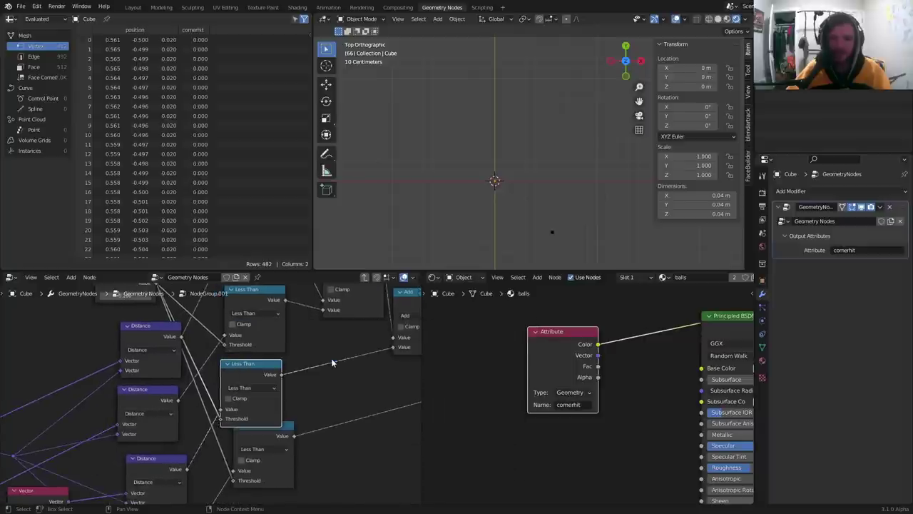
pyautogui.press('Tab')
pyautogui.scroll(-3, 306, 358)
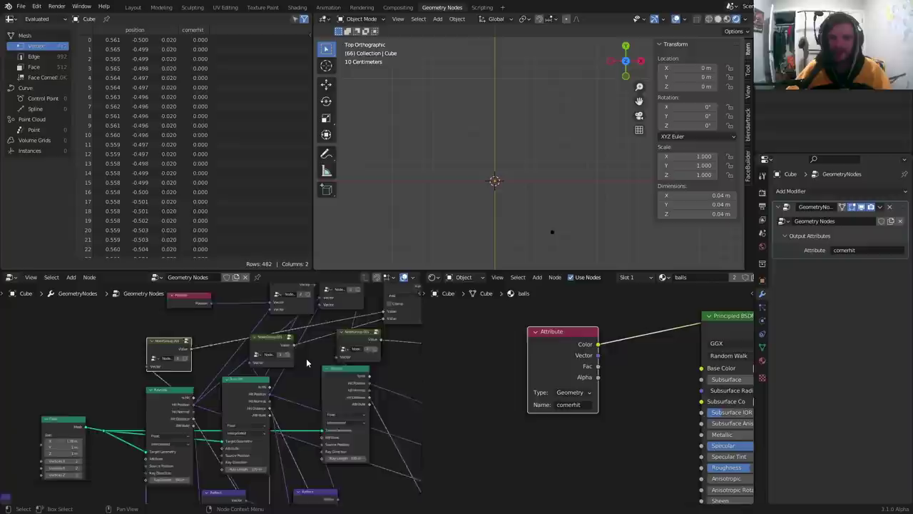
# Step: Play the animation and look inside the corner-detection group at how its exposed threshold input is wired
pyautogui.press('space')
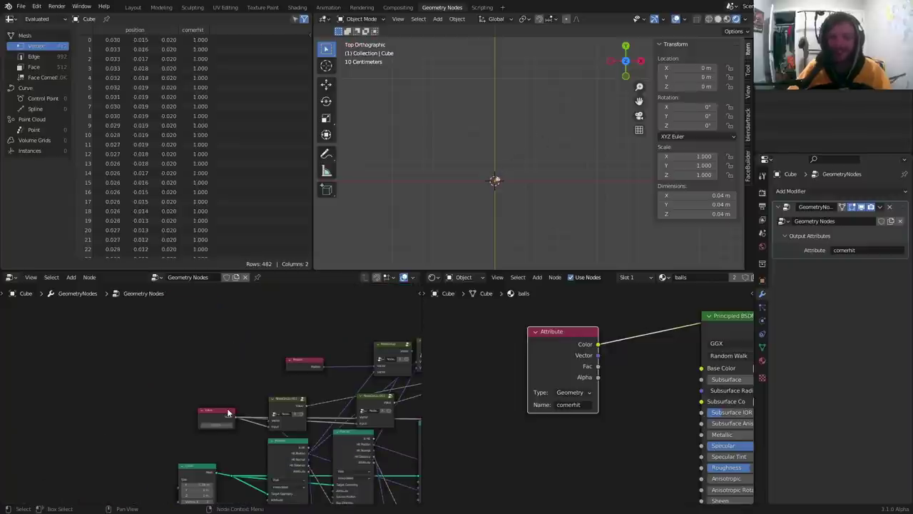
pyautogui.moveTo(327, 393); pyautogui.dragTo(306, 340, button='middle')
pyautogui.scroll(4, 211, 387)
pyautogui.click(161, 395)
pyautogui.press('Tab')
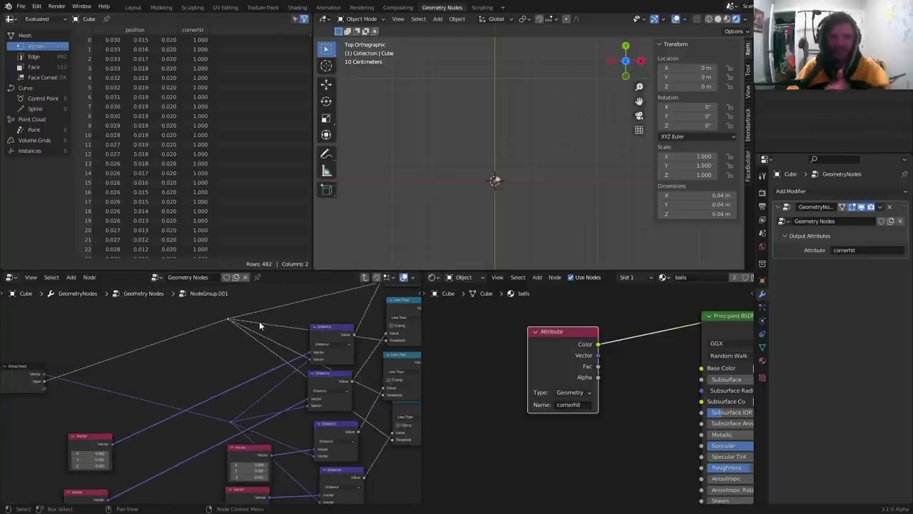
pyautogui.press('Tab')
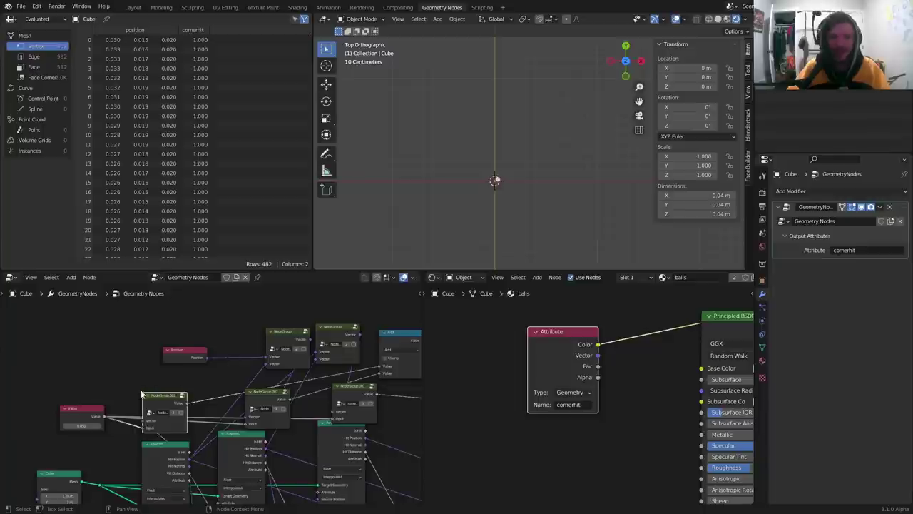
# Step: Place the threshold Value node just above the Cube node and try adjusting its value
pyautogui.moveTo(143, 395); pyautogui.dragTo(173, 383, button='middle')
pyautogui.moveTo(106, 402); pyautogui.dragTo(70, 427)
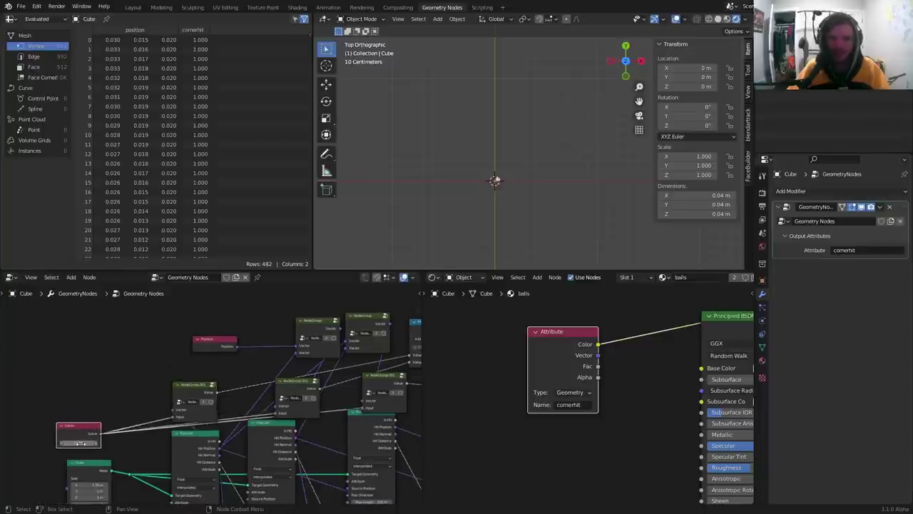
pyautogui.click(78, 443)
pyautogui.moveTo(77, 442); pyautogui.dragTo(69, 443)
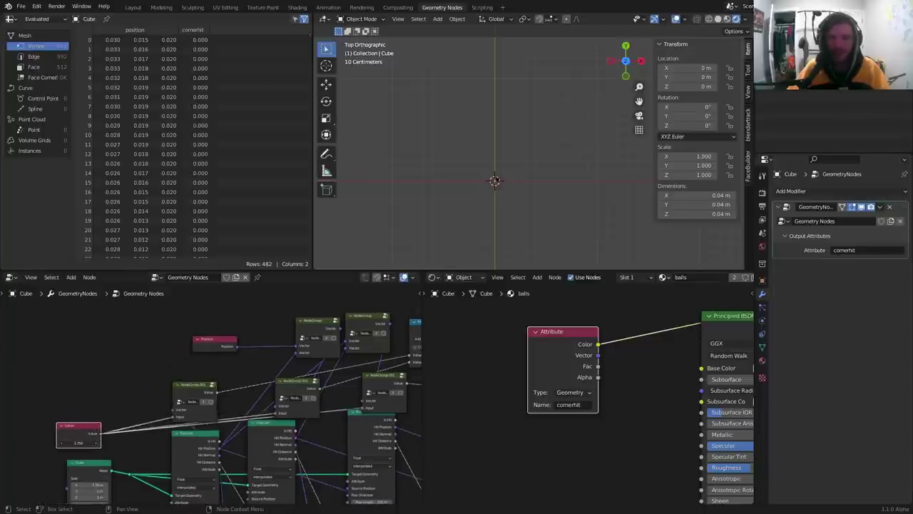
pyautogui.scroll(4, 451, 193)
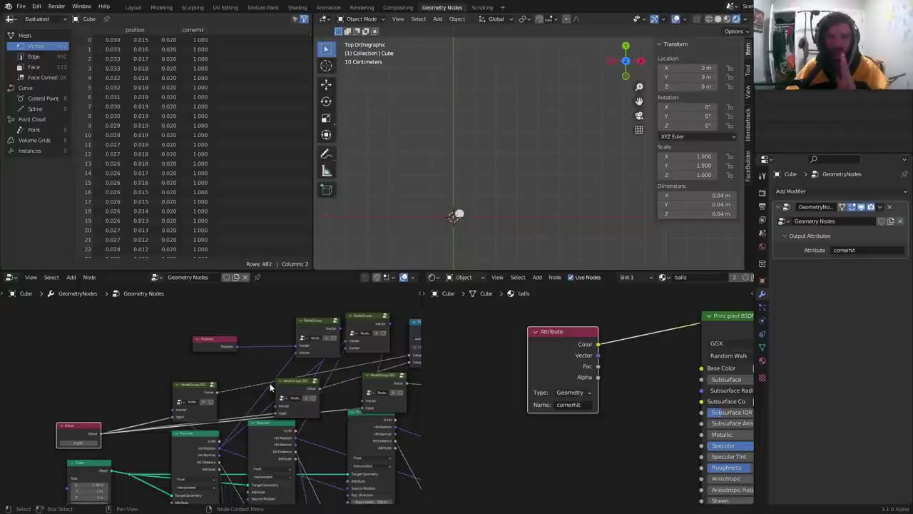
# Step: Review the corner-detection group's contents, and shift the Capture Attribute node further away from Set Position
pyautogui.click(212, 387)
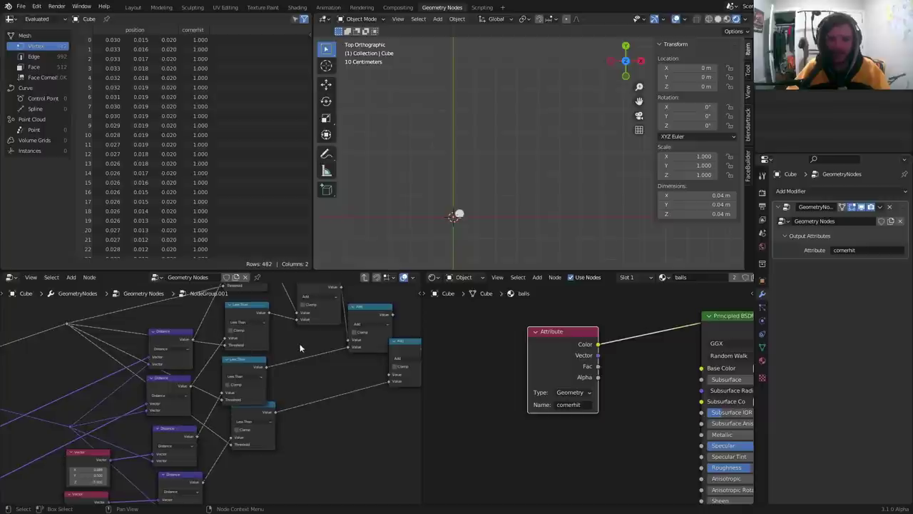
pyautogui.press('Tab')
pyautogui.scroll(-3, 222, 408)
pyautogui.scroll(2, 229, 385)
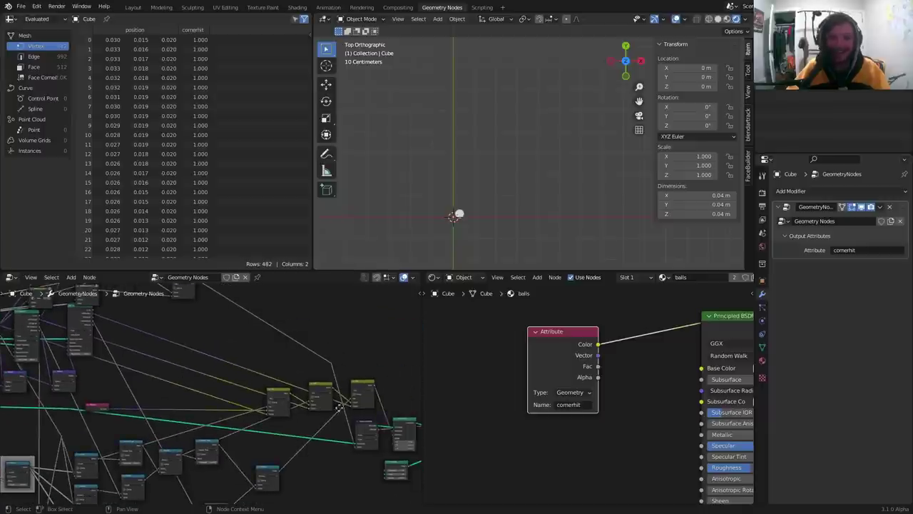
pyautogui.scroll(5, 339, 405)
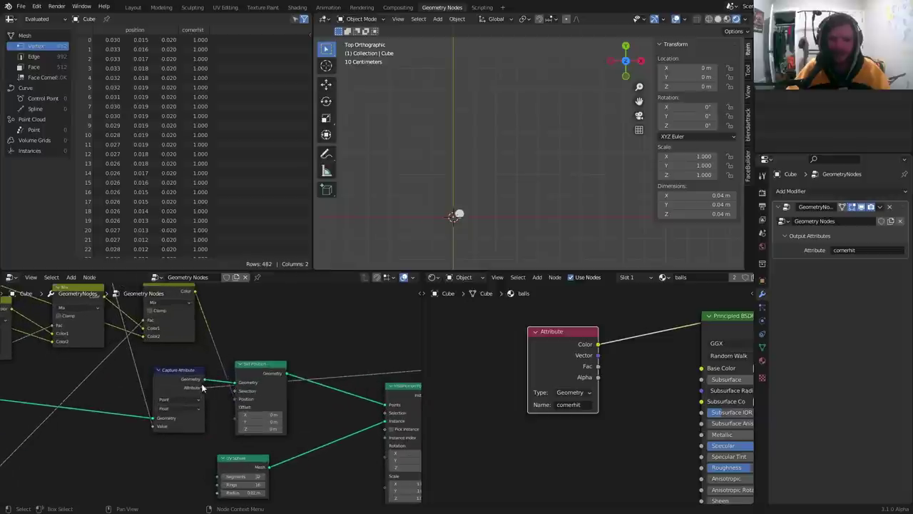
pyautogui.moveTo(191, 383); pyautogui.dragTo(172, 386)
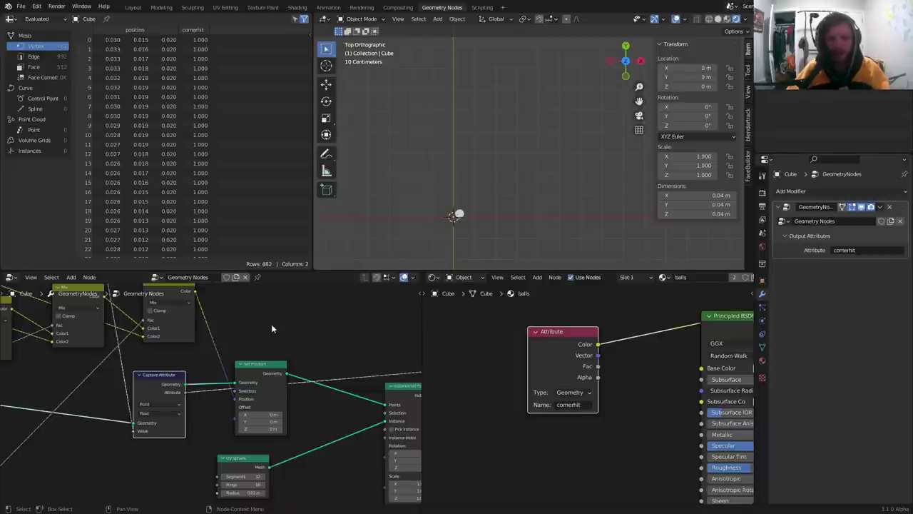
# Step: Review the threshold Value and Cube size settings, and play the animation to watch the sphere approach a corner
pyautogui.scroll(-8, 278, 331)
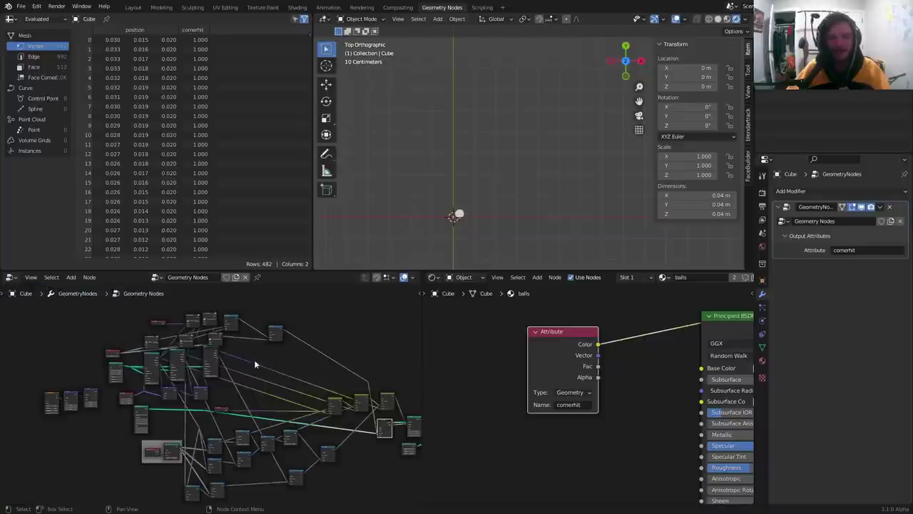
pyautogui.scroll(8, 228, 357)
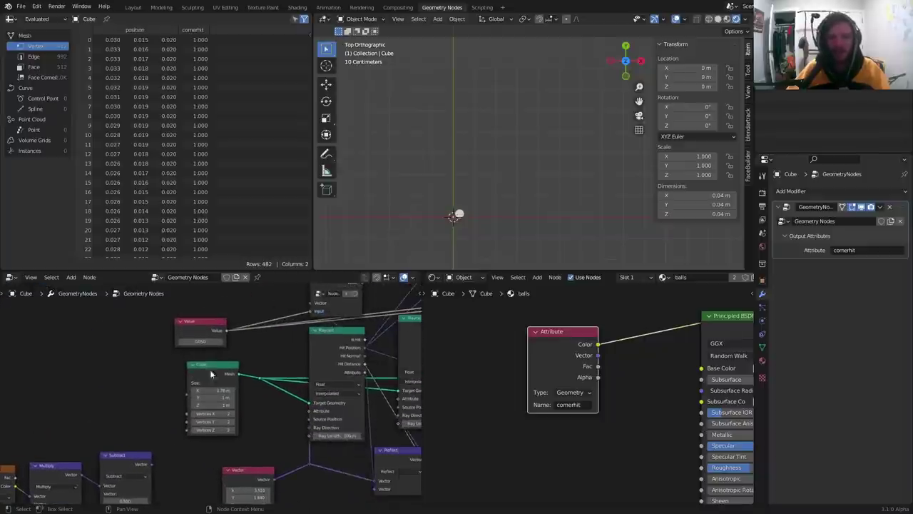
pyautogui.scroll(2, 211, 373)
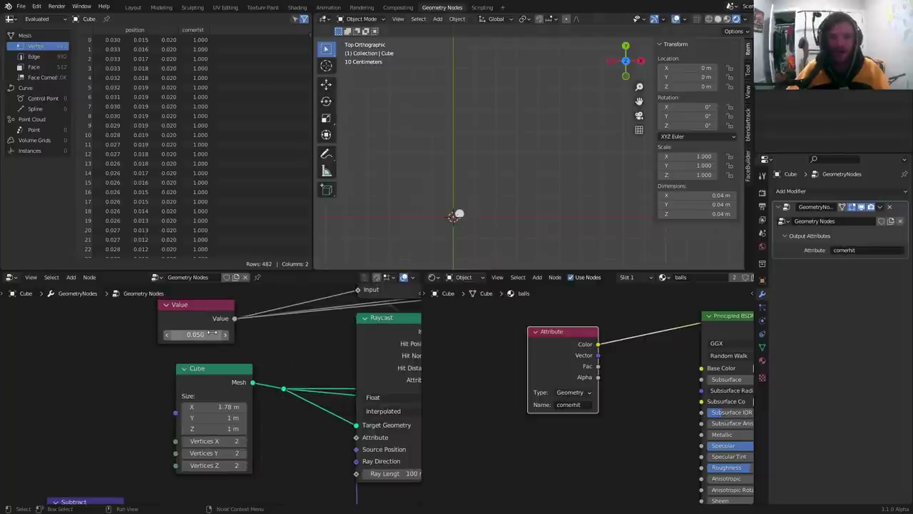
pyautogui.scroll(-5, 502, 168)
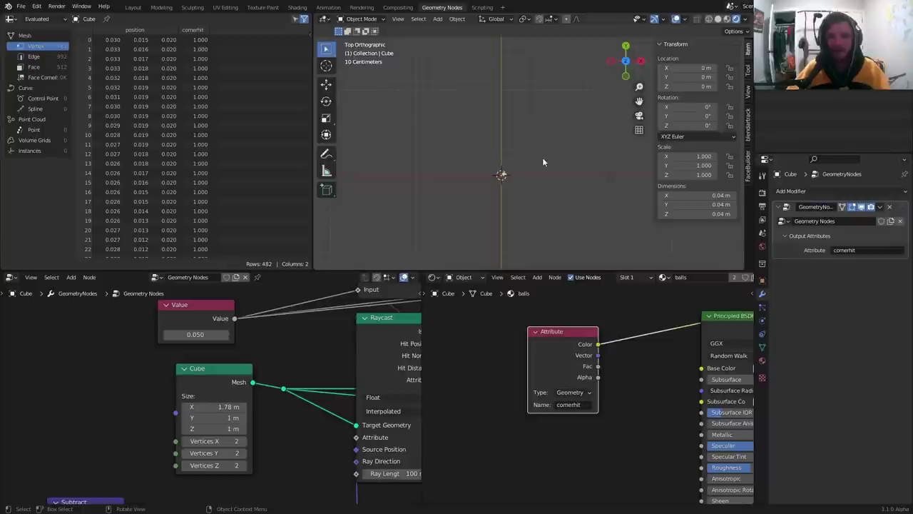
pyautogui.keyDown('shift'); pyautogui.moveTo(516, 171); pyautogui.dragTo(479, 183, button='middle'); pyautogui.keyUp('shift')
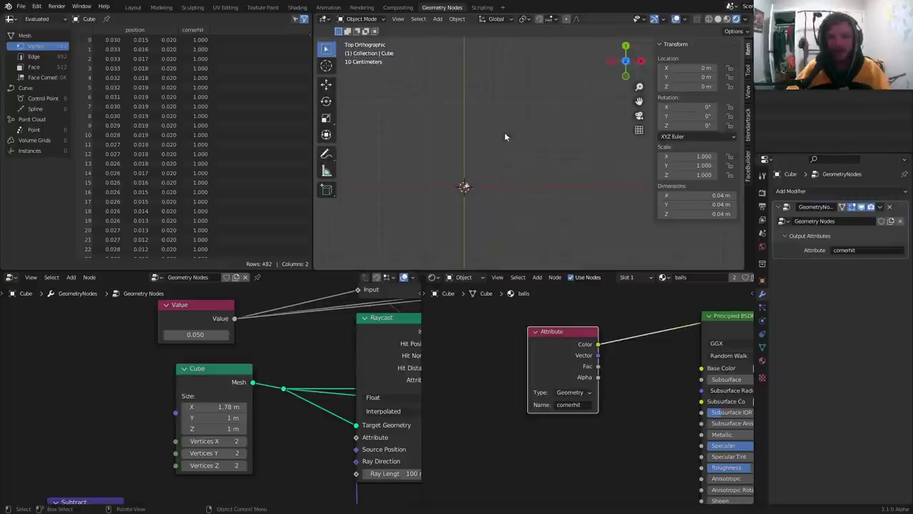
pyautogui.press('space')
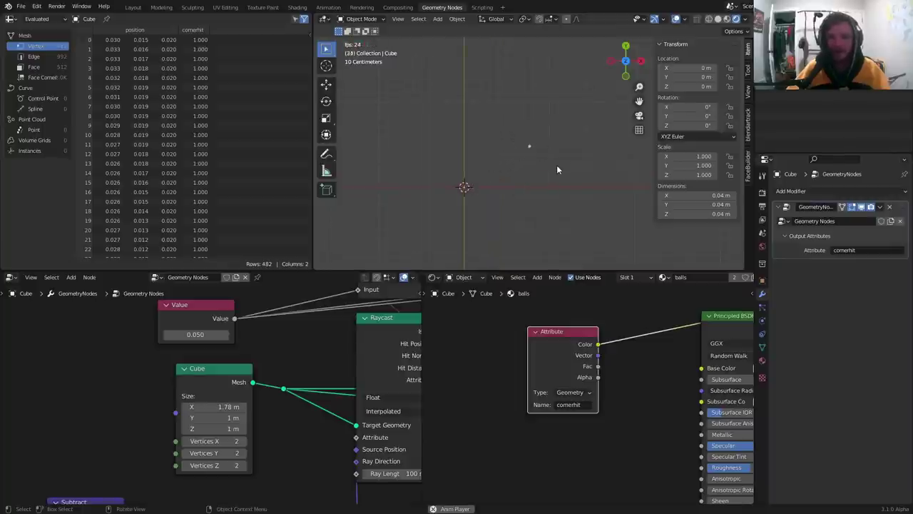
pyautogui.press('space')
pyautogui.scroll(3, 503, 167)
# Step: Step backward and forward through the frames around the corner bounce to check the sphere's position and cornerhit values
pyautogui.press('Left')
pyautogui.press('Left')
pyautogui.press('Left')
pyautogui.press('Left')
pyautogui.press('Left')
pyautogui.press('Left')
pyautogui.press('Left')
pyautogui.press('Left')
pyautogui.press('Left')
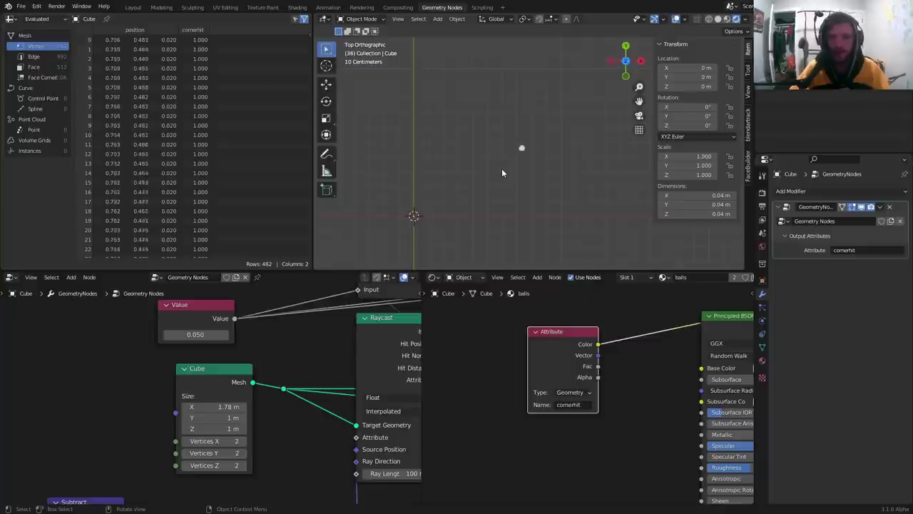
pyautogui.press('Right')
pyautogui.press('Right')
pyautogui.press('Right')
pyautogui.press('Right')
pyautogui.press('Right')
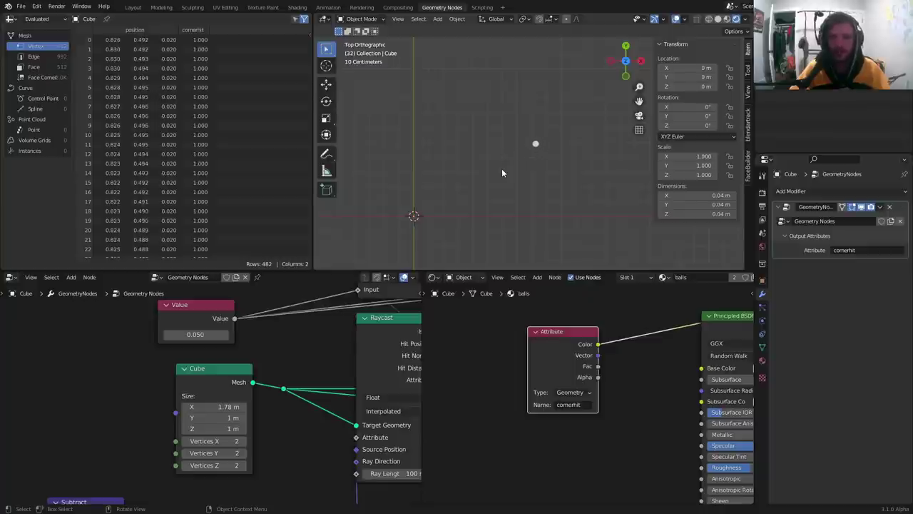
# Step: Try an X value of 2.760 on the direction Vector node and play the animation to check the bounces
pyautogui.scroll(-1, 270, 336)
pyautogui.scroll(-6, 270, 340)
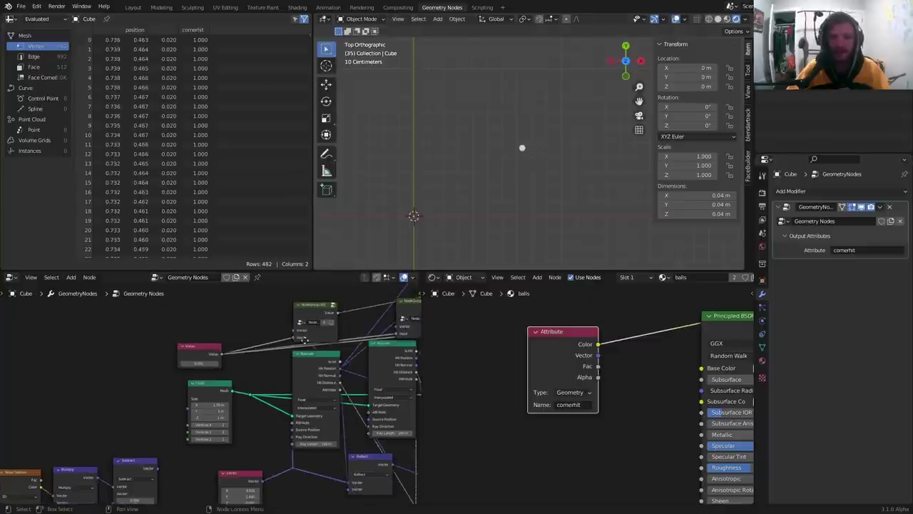
pyautogui.moveTo(338, 302); pyautogui.dragTo(333, 261, button='middle')
pyautogui.scroll(-7, 187, 390)
pyautogui.scroll(4, 272, 406)
pyautogui.scroll(4, 272, 406)
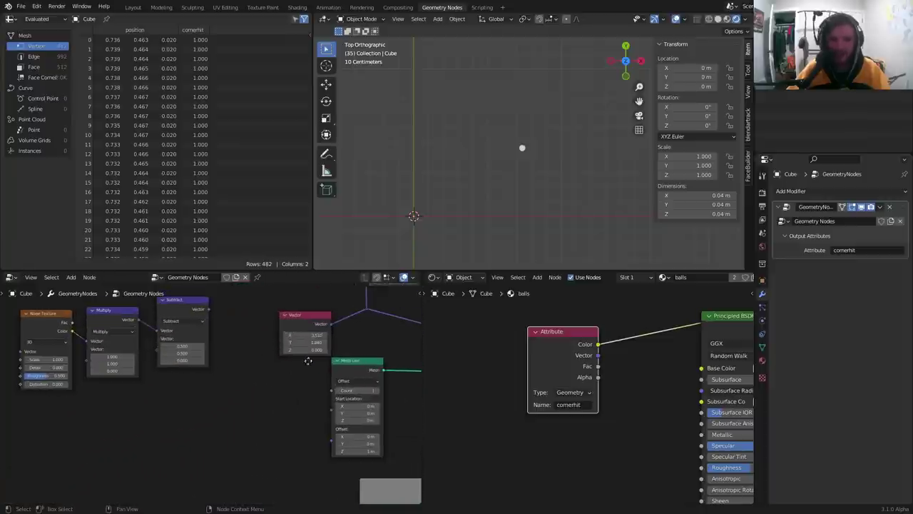
pyautogui.moveTo(309, 375); pyautogui.dragTo(255, 375)
pyautogui.scroll(-4, 452, 222)
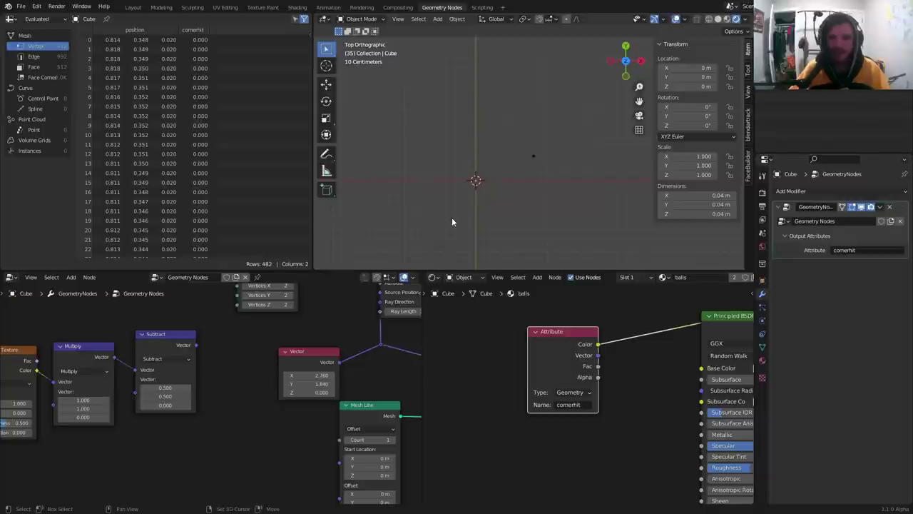
pyautogui.press('space')
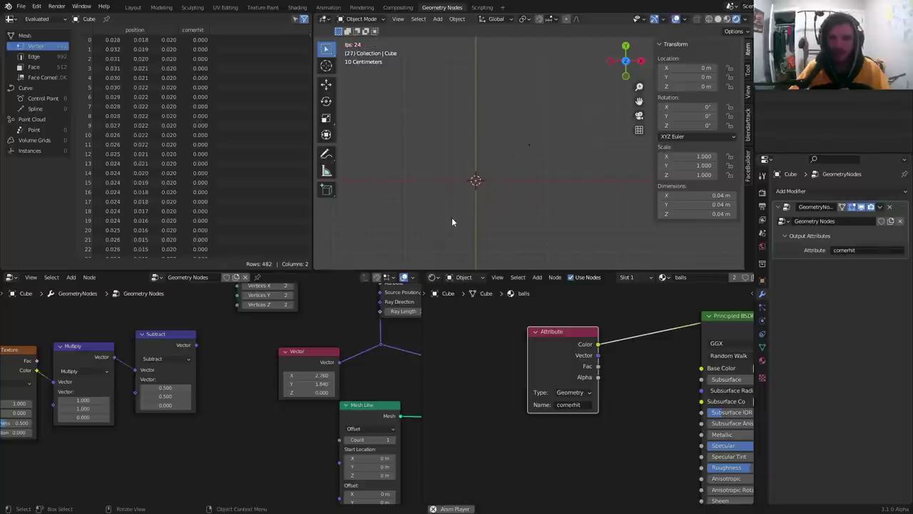
pyautogui.press('Escape')
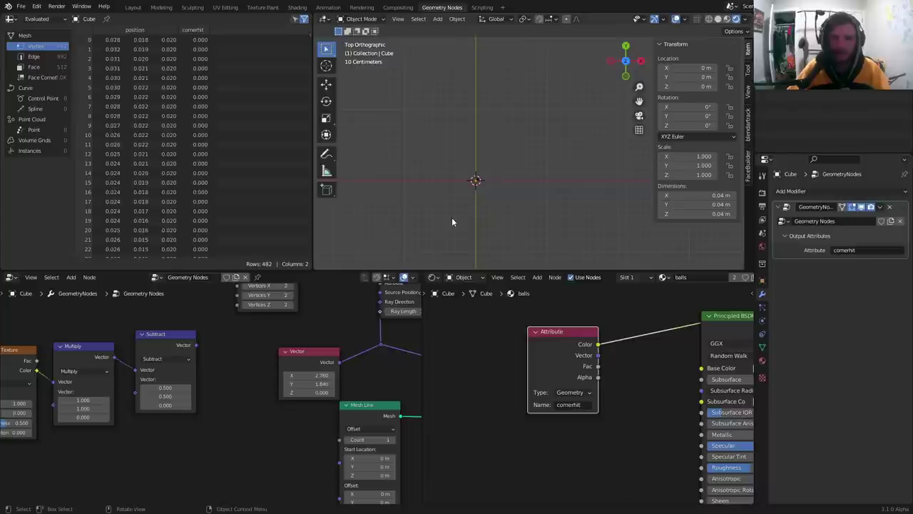
# Step: Reset the direction Vector node's X and Y values to 0
pyautogui.click(320, 375)
pyautogui.write('0')
pyautogui.press('Return')
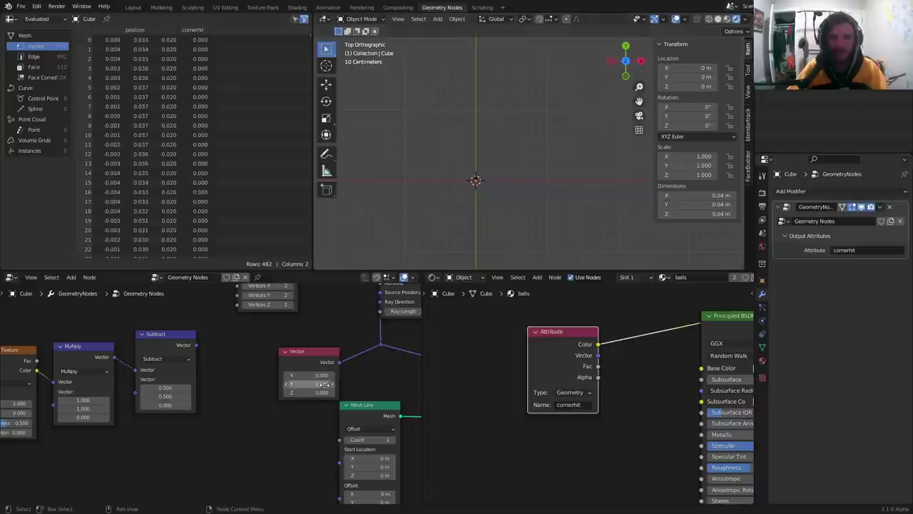
pyautogui.click(320, 384)
pyautogui.write('0')
pyautogui.press('Return')
pyautogui.scroll(2, 315, 402)
pyautogui.keyDown('shift'); pyautogui.moveTo(564, 156); pyautogui.dragTo(478, 206, button='middle'); pyautogui.keyUp('shift')
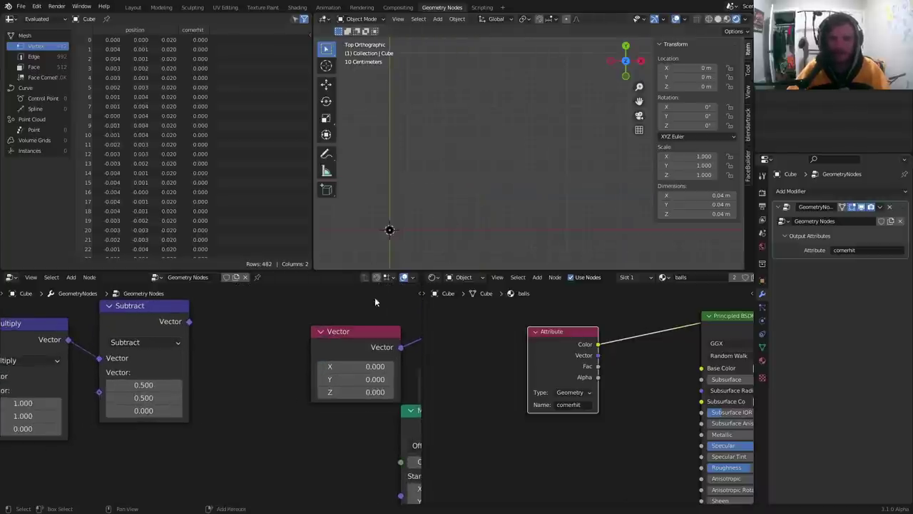
pyautogui.keyDown('shift'); pyautogui.moveTo(358, 234); pyautogui.dragTo(432, 191, button='middle'); pyautogui.keyUp('shift')
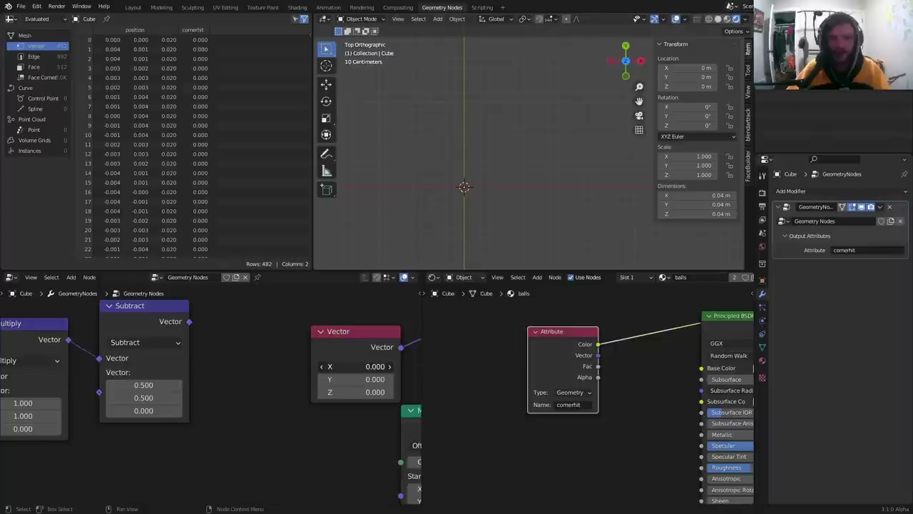
# Step: Set the direction Vector node's X to -2.000 and Y to 0.220
pyautogui.moveTo(355, 366); pyautogui.dragTo(337, 366)
pyautogui.scroll(3, 446, 202)
pyautogui.scroll(-2, 446, 203)
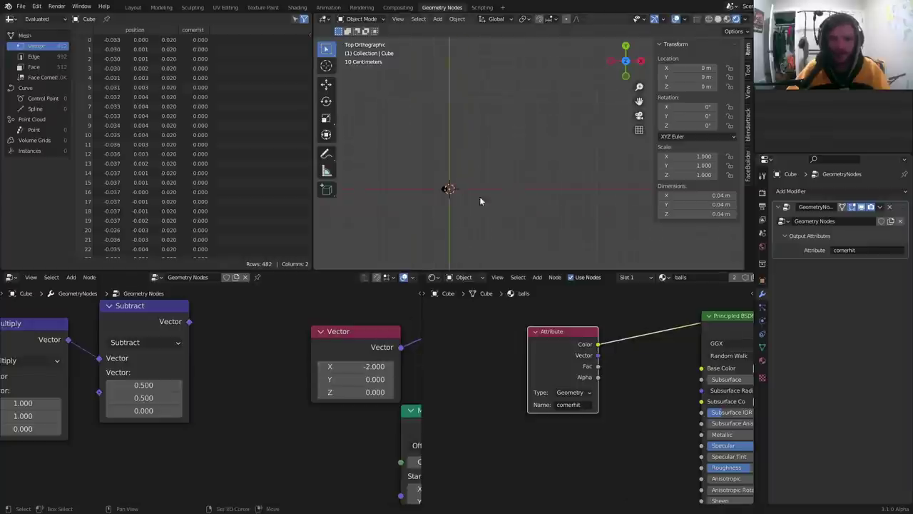
pyautogui.scroll(3, 480, 196)
pyautogui.keyDown('shift'); pyautogui.moveTo(382, 218); pyautogui.dragTo(459, 178, button='middle'); pyautogui.keyUp('shift')
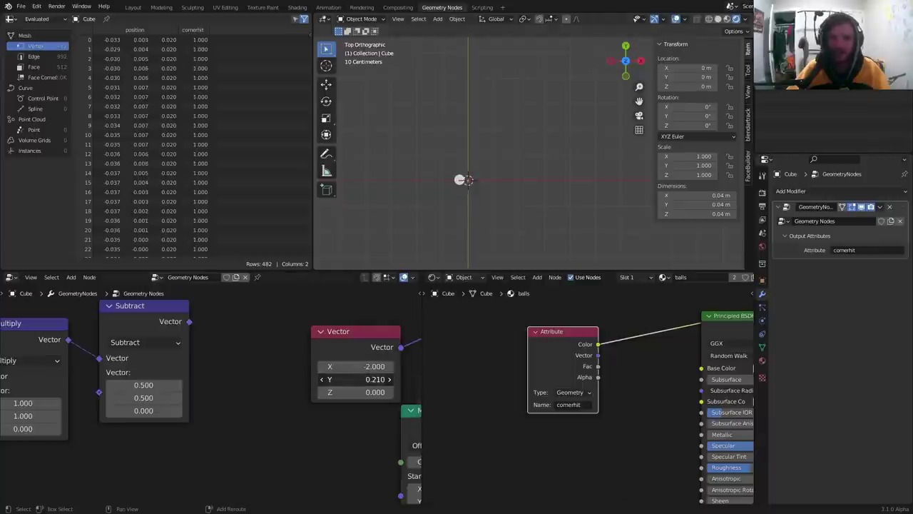
pyautogui.moveTo(355, 379); pyautogui.dragTo(352, 379)
pyautogui.keyDown('shift'); pyautogui.moveTo(460, 188); pyautogui.dragTo(470, 181, button='middle'); pyautogui.keyUp('shift')
pyautogui.moveTo(355, 379); pyautogui.dragTo(355, 379)
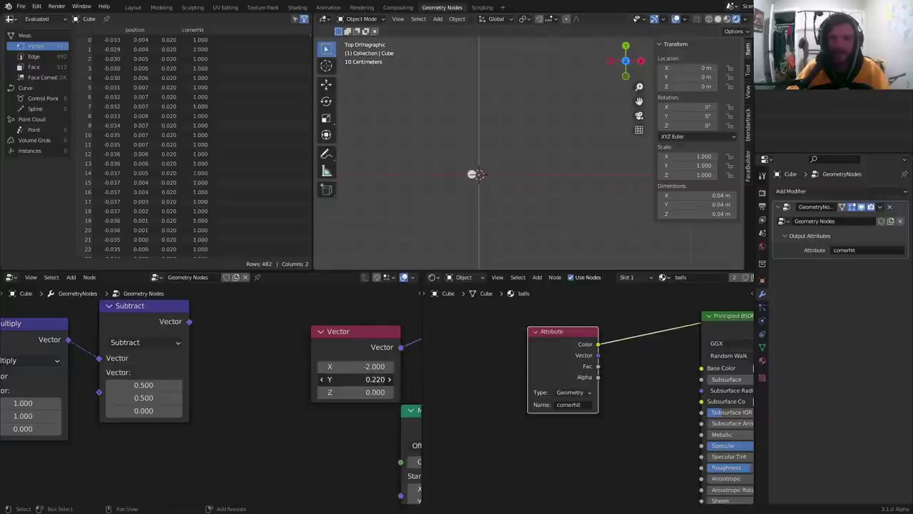
pyautogui.scroll(-3, 460, 247)
pyautogui.keyDown('shift'); pyautogui.moveTo(462, 208); pyautogui.dragTo(474, 225, button='middle'); pyautogui.keyUp('shift')
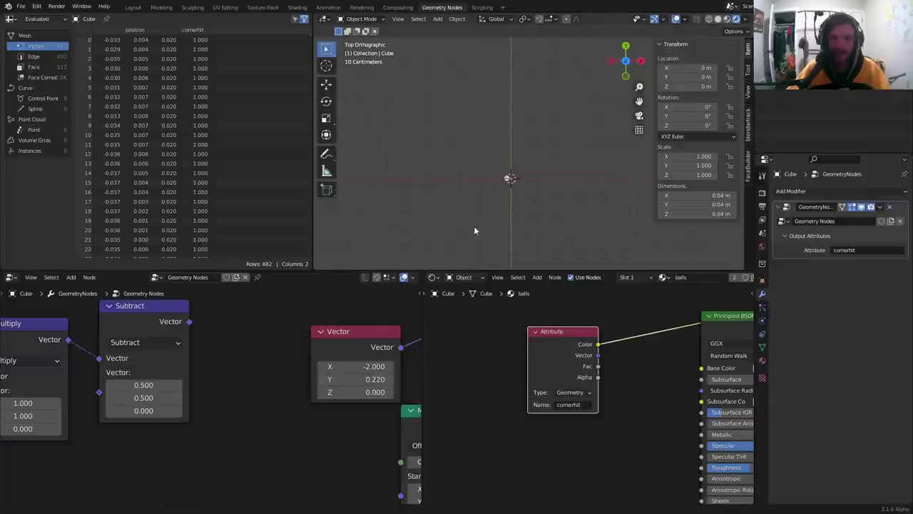
# Step: Play the animation with the changed direction, stop it, and look over the raycast and group nodes
pyautogui.press('space')
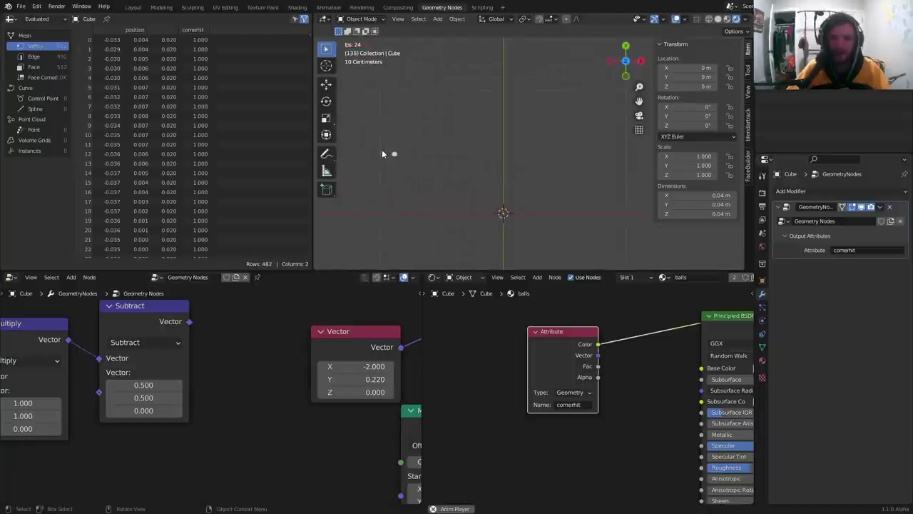
pyautogui.press('space')
pyautogui.scroll(-3, 309, 376)
pyautogui.scroll(-7, 309, 376)
pyautogui.moveTo(273, 323); pyautogui.dragTo(258, 397, button='middle')
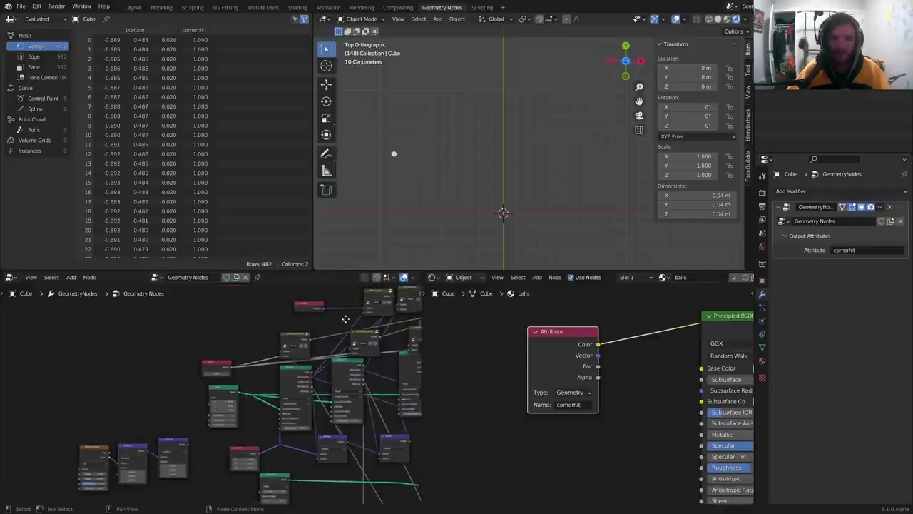
pyautogui.moveTo(349, 316); pyautogui.dragTo(221, 385, button='middle')
pyautogui.moveTo(308, 366); pyautogui.dragTo(260, 345, button='middle')
pyautogui.moveTo(198, 382); pyautogui.dragTo(353, 303, button='middle')
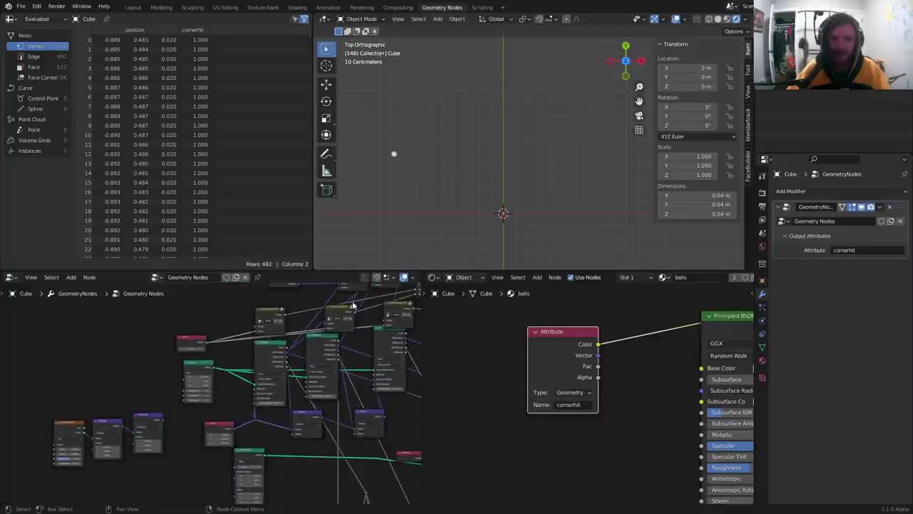
# Step: Replay the animation from the first frame, pausing along the way to check the sphere's position and cornerhit values
pyautogui.keyDown('ctrl'); pyautogui.keyDown('shift'); pyautogui.click(199, 368); pyautogui.keyUp('shift'); pyautogui.keyUp('ctrl')
pyautogui.hotkey('ctrl', 'z')
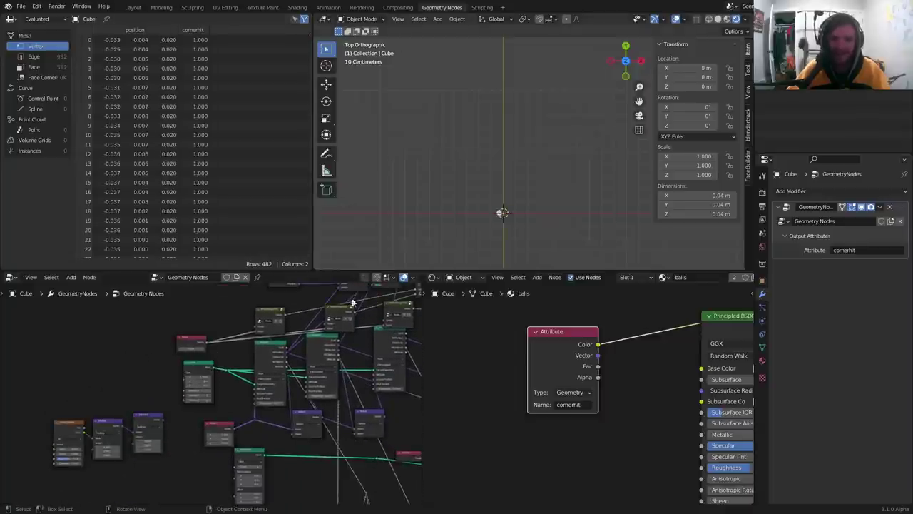
pyautogui.press('space')
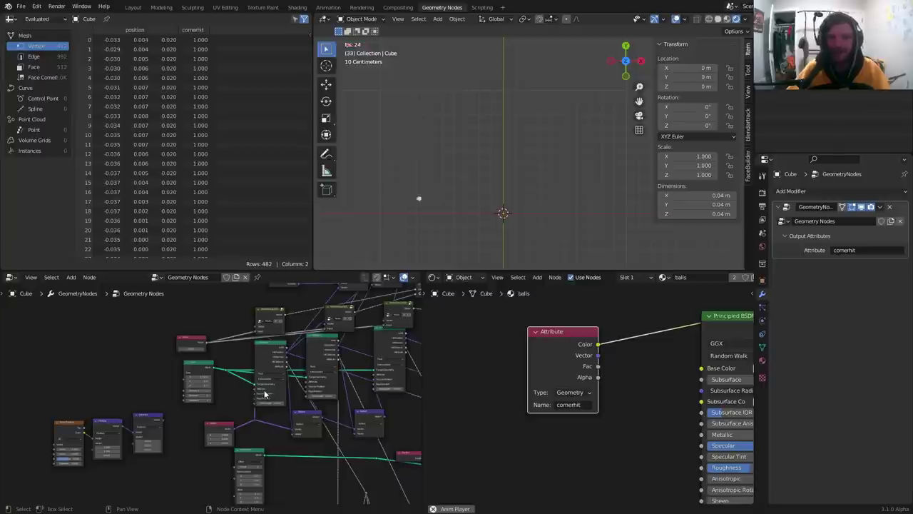
pyautogui.press('space')
pyautogui.moveTo(274, 417); pyautogui.dragTo(263, 382, button='middle')
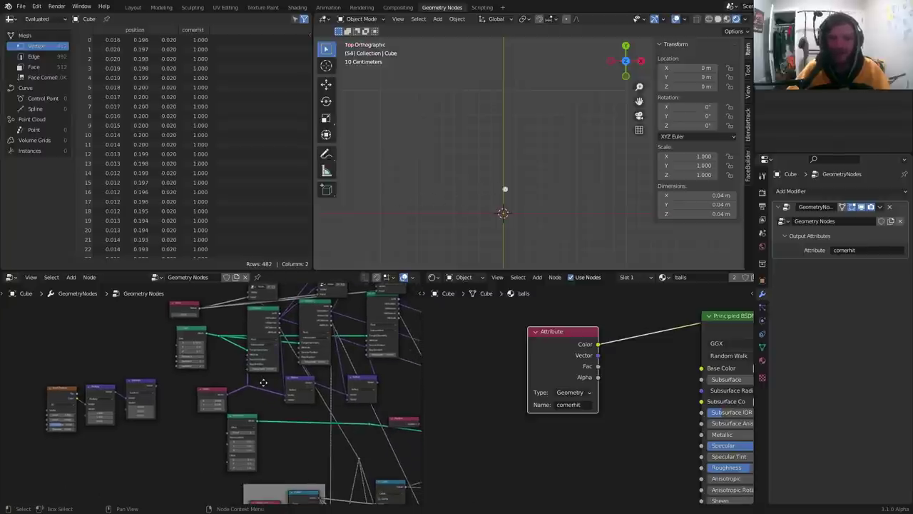
pyautogui.press('space')
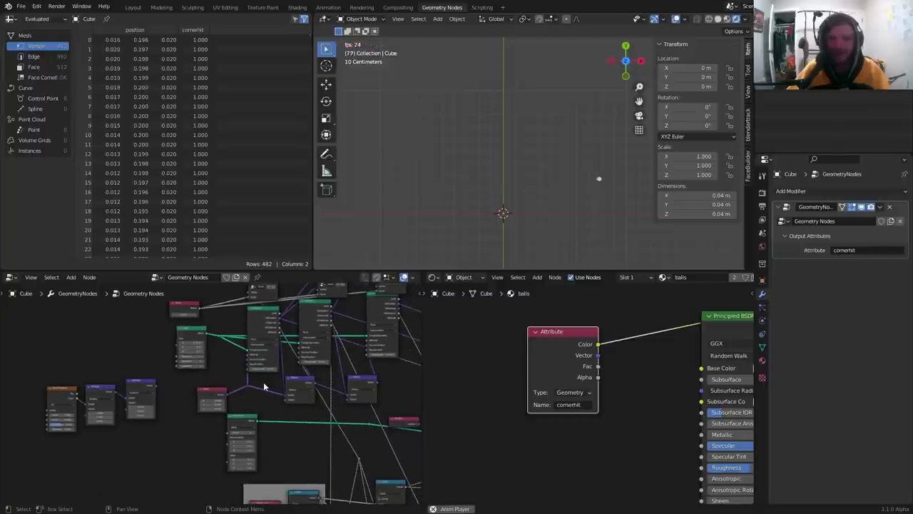
pyautogui.press('space')
# Step: Move the Mesh Line node clear of the Vector node and add a Grid node beside it
pyautogui.moveTo(264, 382); pyautogui.dragTo(252, 344, button='middle')
pyautogui.scroll(5, 253, 371)
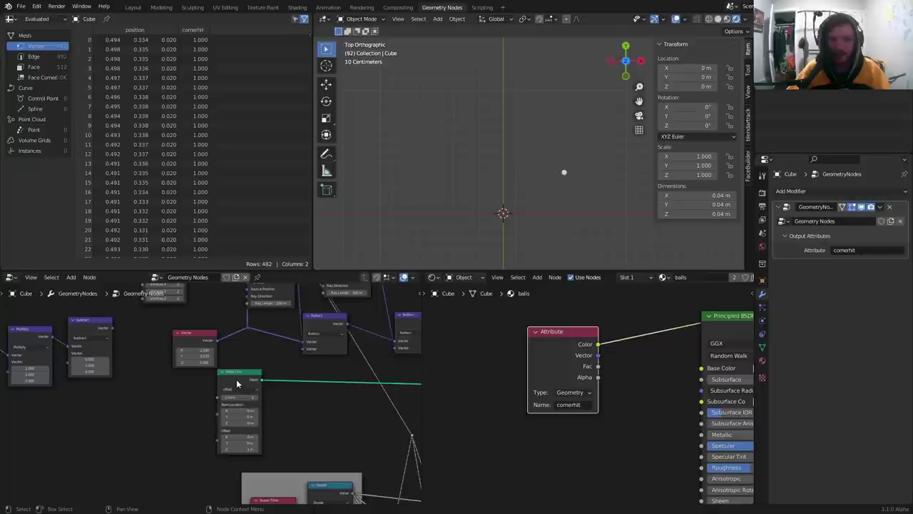
pyautogui.moveTo(234, 376); pyautogui.dragTo(144, 394)
pyautogui.scroll(4, 179, 387)
pyautogui.hotkey('shift', 'a')
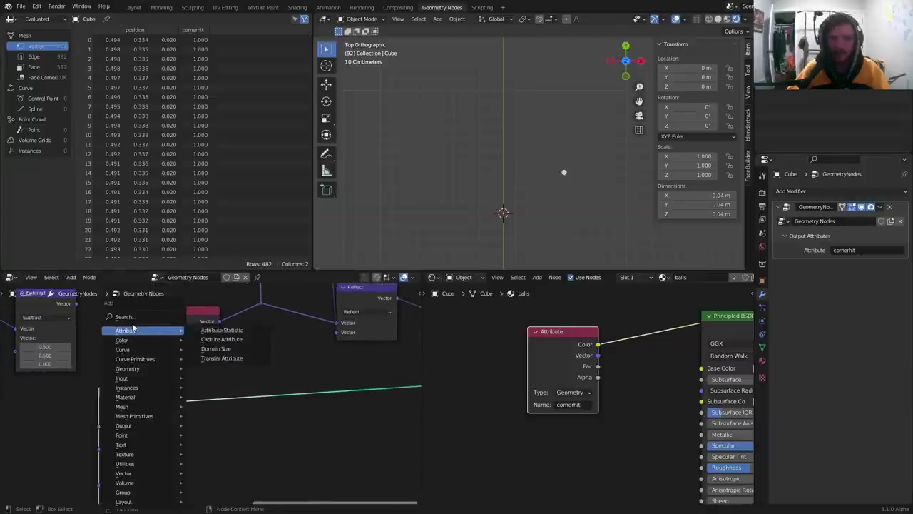
pyautogui.click(132, 316)
pyautogui.write('gr')
pyautogui.click(148, 337)
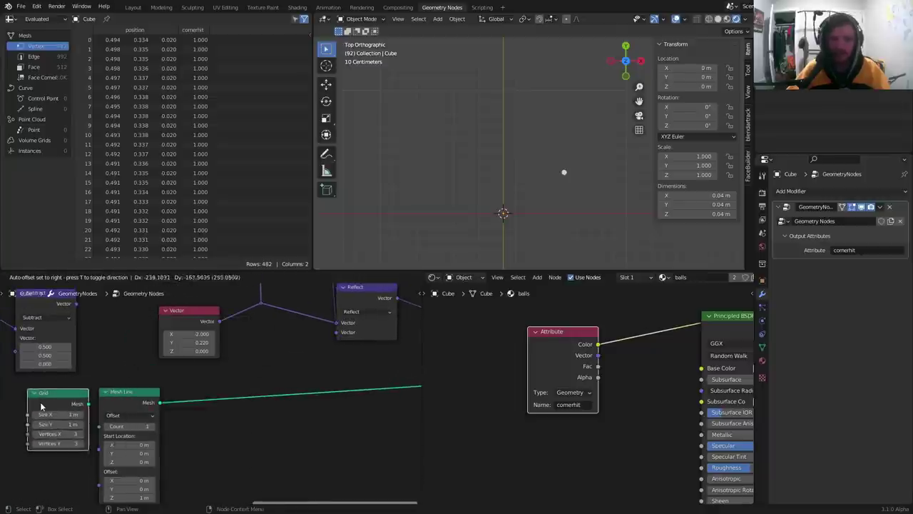
pyautogui.click(41, 405)
# Step: Replace the Mesh Line with the Grid by rerouting its output link, and return to the first frame
pyautogui.keyDown('shift'); pyautogui.moveTo(204, 426); pyautogui.dragTo(187, 371, button='right'); pyautogui.keyUp('shift')
pyautogui.click(142, 396)
pyautogui.press('x')
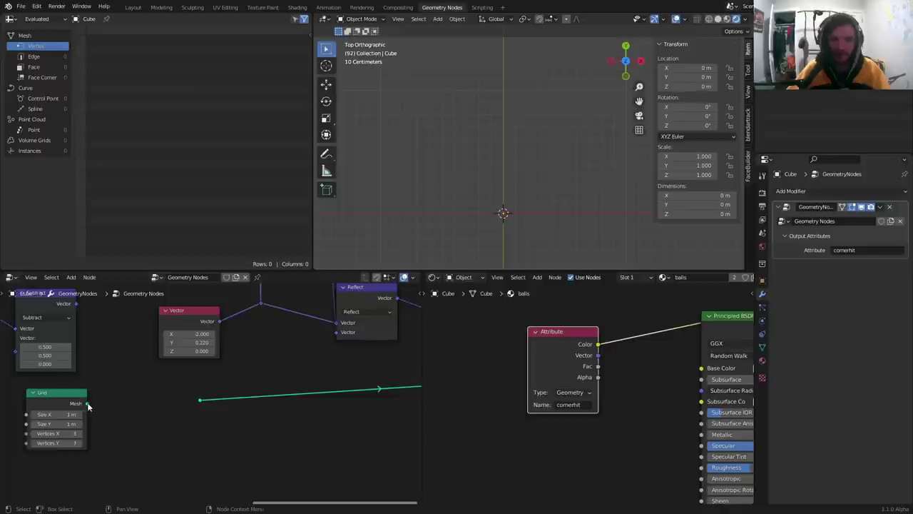
pyautogui.moveTo(87, 404); pyautogui.dragTo(200, 400)
pyautogui.moveTo(200, 400); pyautogui.dragTo(320, 361, button='middle')
pyautogui.moveTo(181, 356); pyautogui.dragTo(99, 363)
pyautogui.hotkey('shift', 'Left')
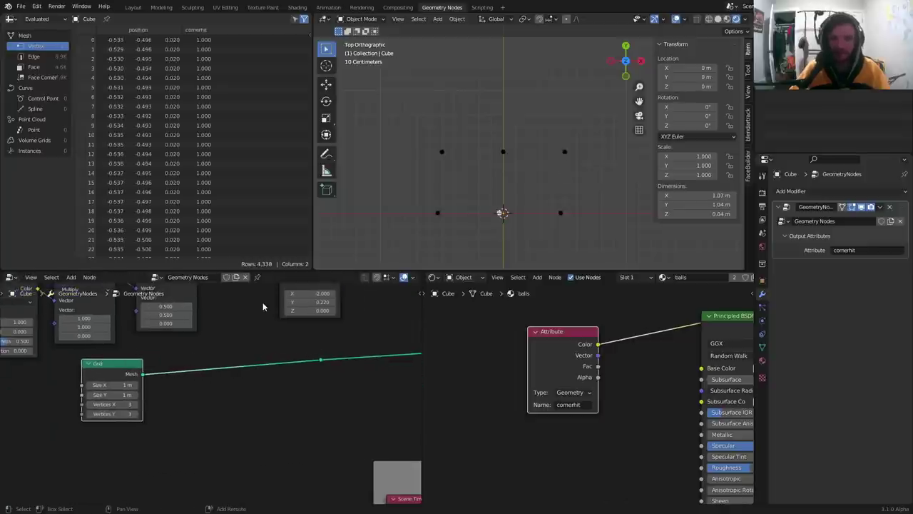
pyautogui.scroll(-3, 537, 122)
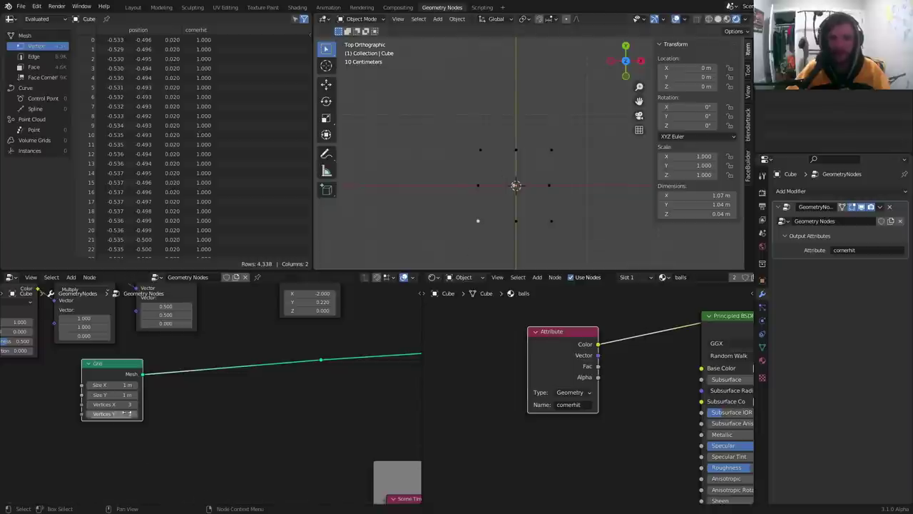
# Step: Insert a Distribute Points on Faces node after the Grid and set its density to 19
pyautogui.hotkey('shift', 'a')
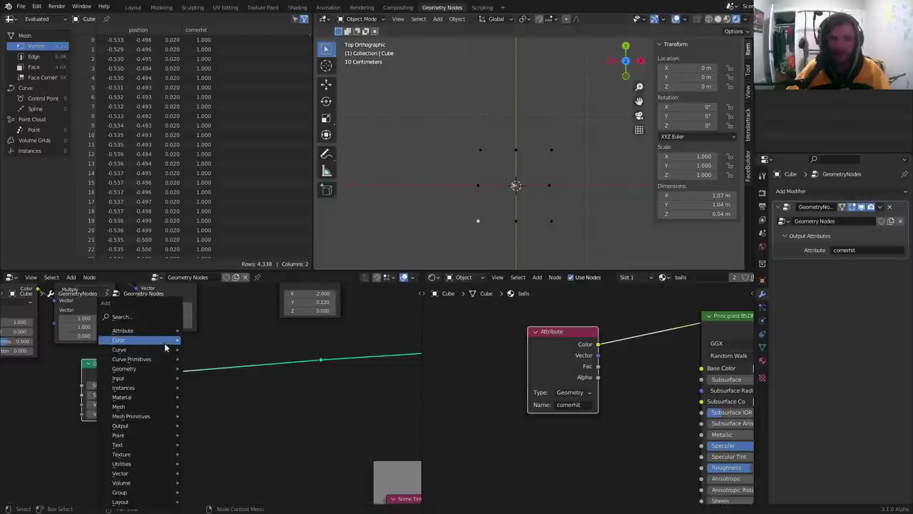
pyautogui.click(144, 305)
pyautogui.write('dist')
pyautogui.press('Return')
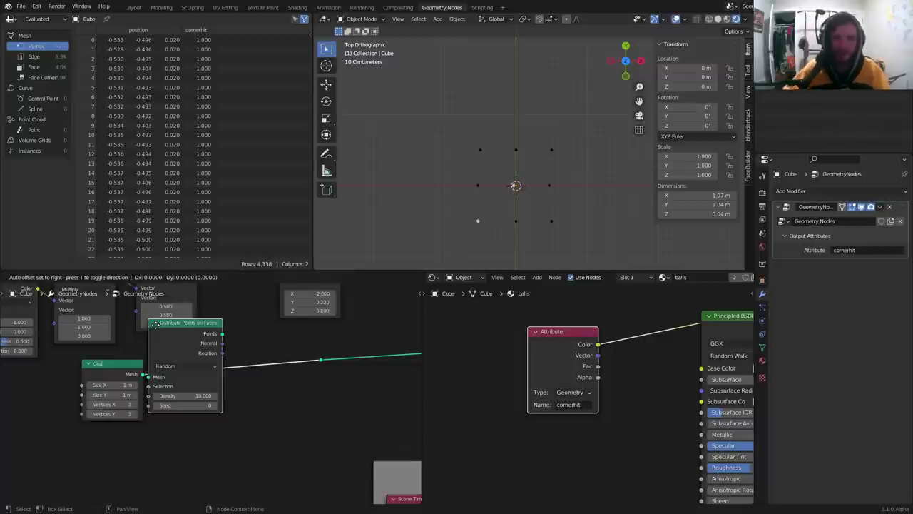
pyautogui.click(188, 331)
pyautogui.moveTo(224, 403); pyautogui.dragTo(250, 403)
# Step: Set the Grid node's Size X to 1.78 m
pyautogui.doubleClick(94, 385)
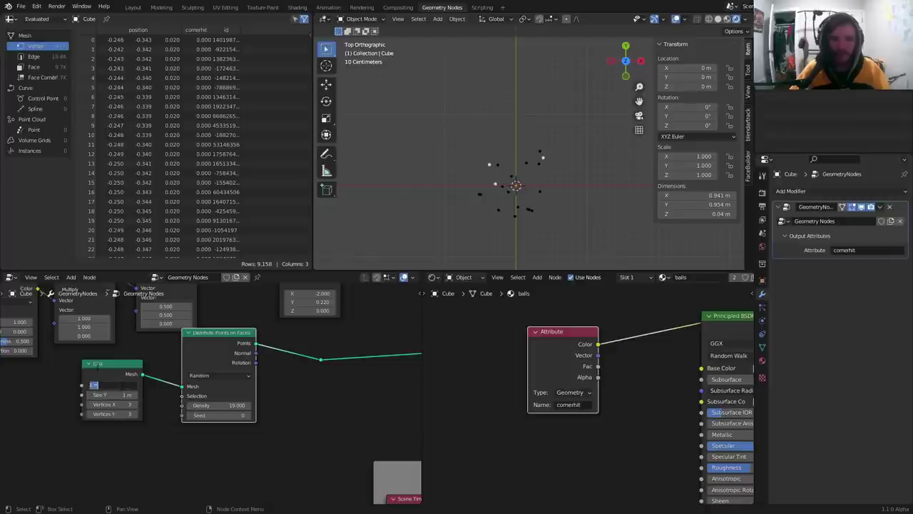
pyautogui.write('1.78')
pyautogui.press('Return')
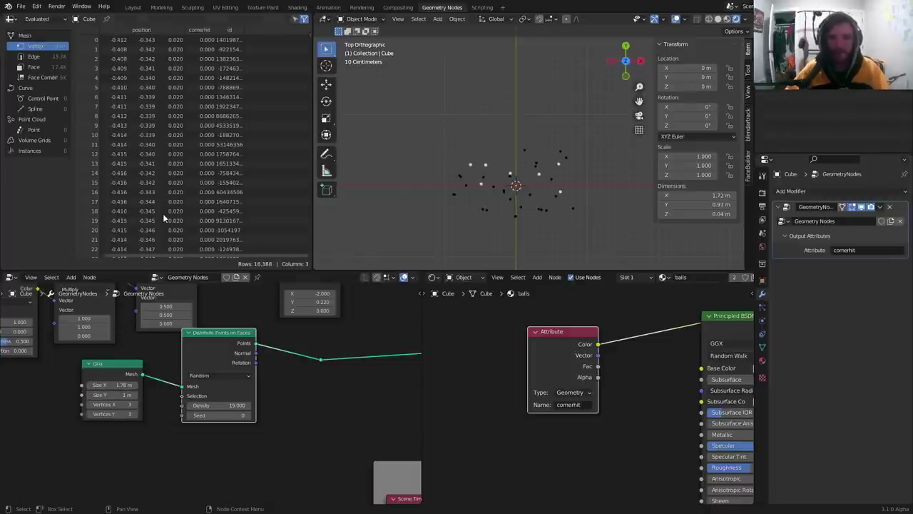
pyautogui.keyDown('shift'); pyautogui.moveTo(500, 179); pyautogui.dragTo(503, 159, button='middle'); pyautogui.keyUp('shift')
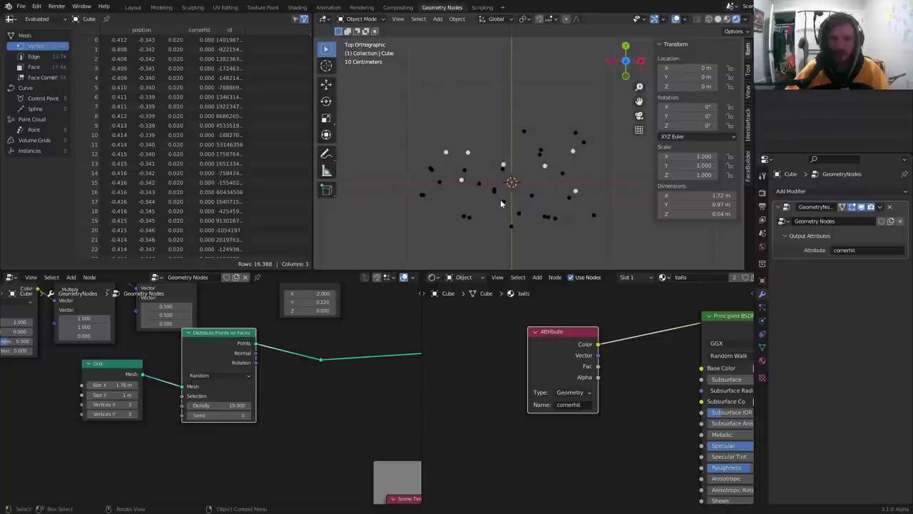
# Step: Add a plane mesh with a size of 1 m and scale it by 1.778 along the X axis
pyautogui.hotkey('shift', 'a')
pyautogui.moveTo(469, 99)
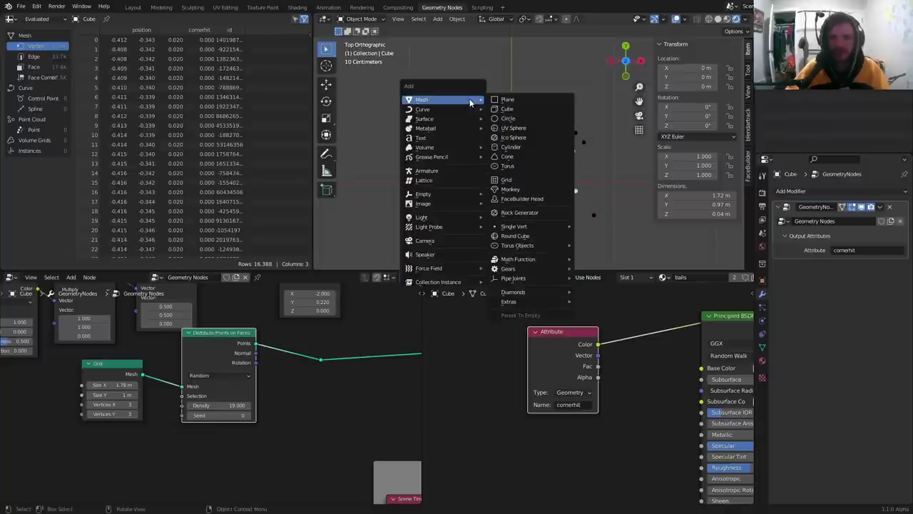
pyautogui.click(507, 101)
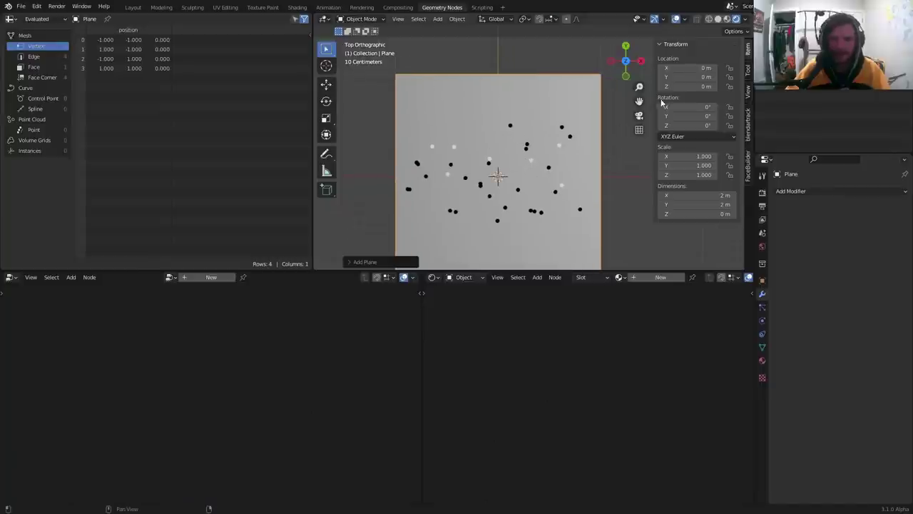
pyautogui.click(370, 263)
pyautogui.click(433, 179)
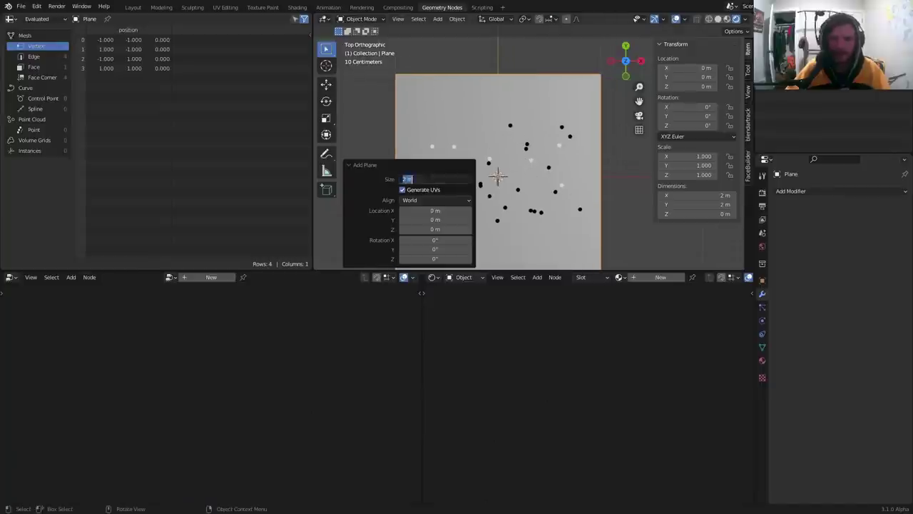
pyautogui.write('1')
pyautogui.press('Return')
pyautogui.write('sx1.778')
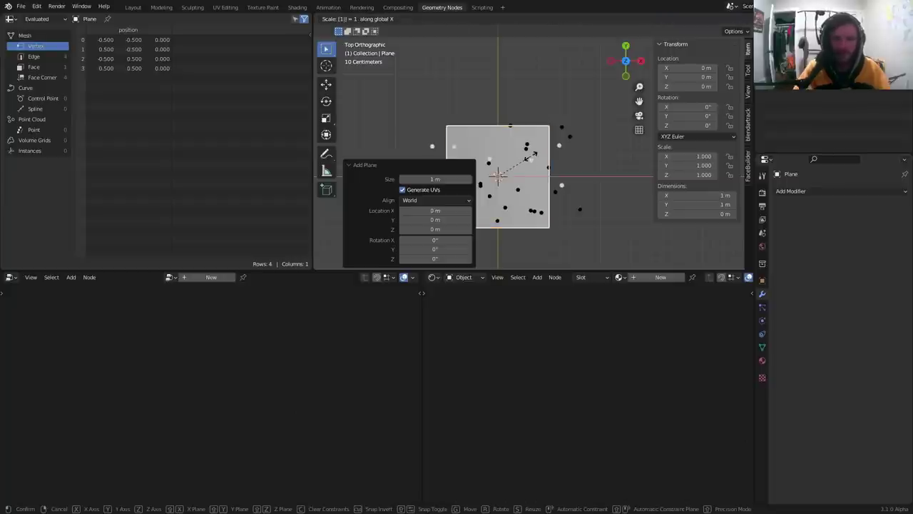
pyautogui.press('Return')
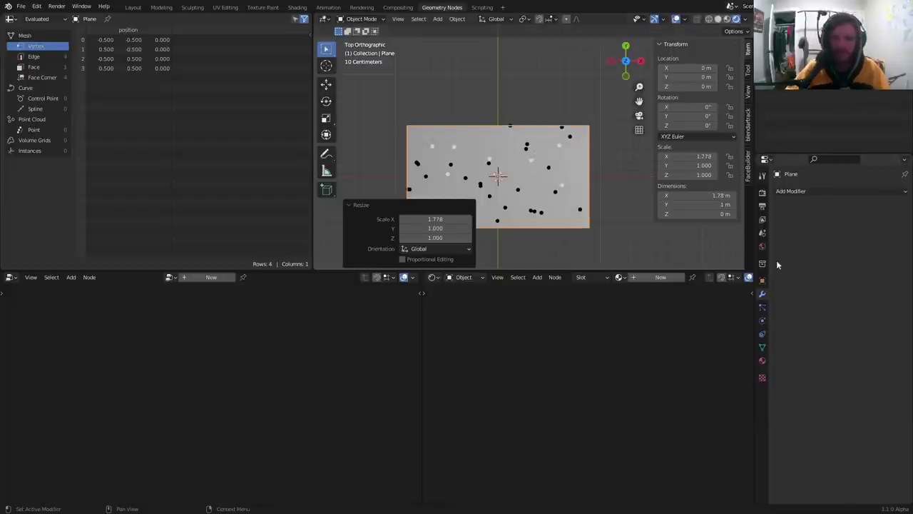
# Step: Set the plane's viewport display to Wire so it outlines the box around the balls
pyautogui.click(762, 280)
pyautogui.click(820, 393)
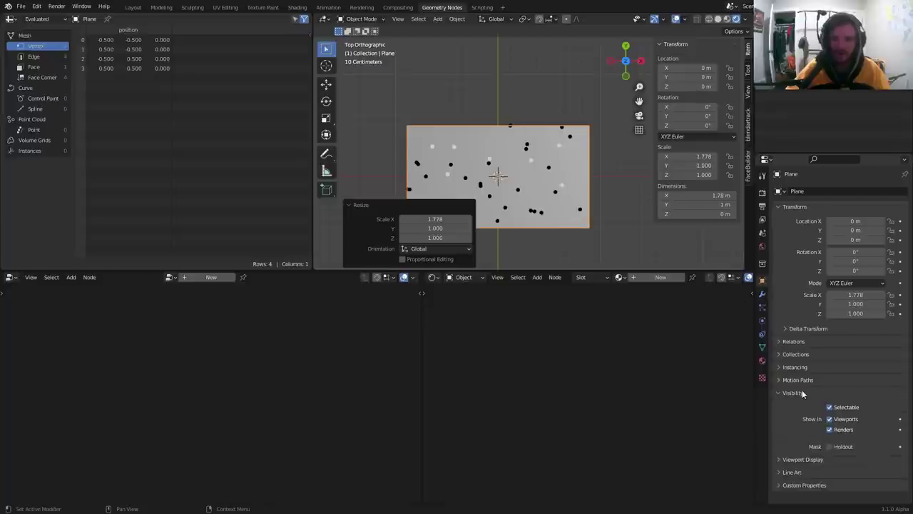
pyautogui.click(810, 461)
pyautogui.scroll(-1, 814, 462)
pyautogui.scroll(-4, 814, 461)
pyautogui.click(845, 457)
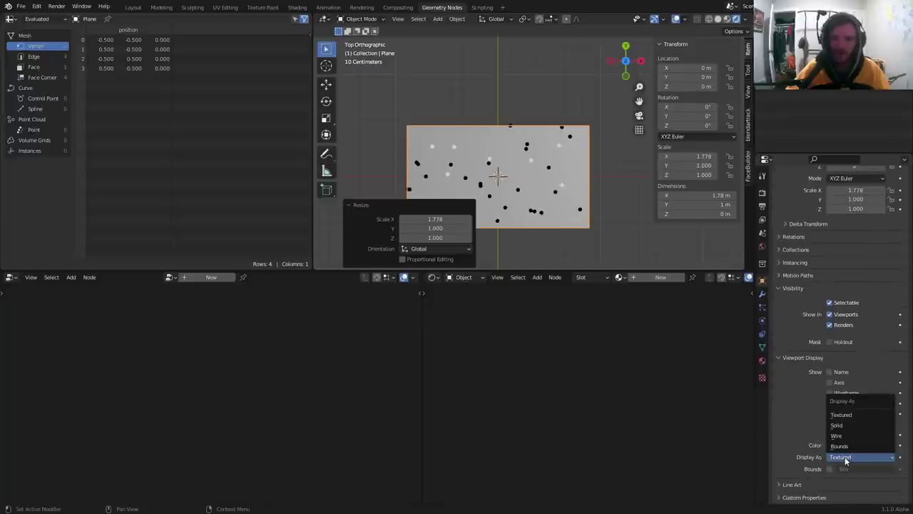
pyautogui.click(849, 428)
pyautogui.scroll(1, 499, 214)
pyautogui.keyDown('shift'); pyautogui.moveTo(498, 197); pyautogui.dragTo(482, 173, button='middle'); pyautogui.keyUp('shift')
pyautogui.scroll(1, 509, 156)
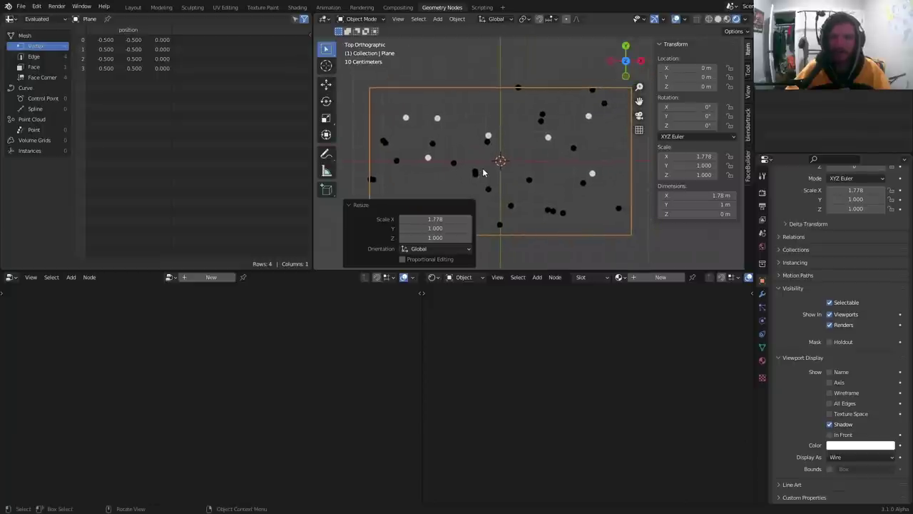
# Step: Play the animation from the first frame in the normal and maximized viewport, examining how the balls meet the outline's edges and corners
pyautogui.press('space')
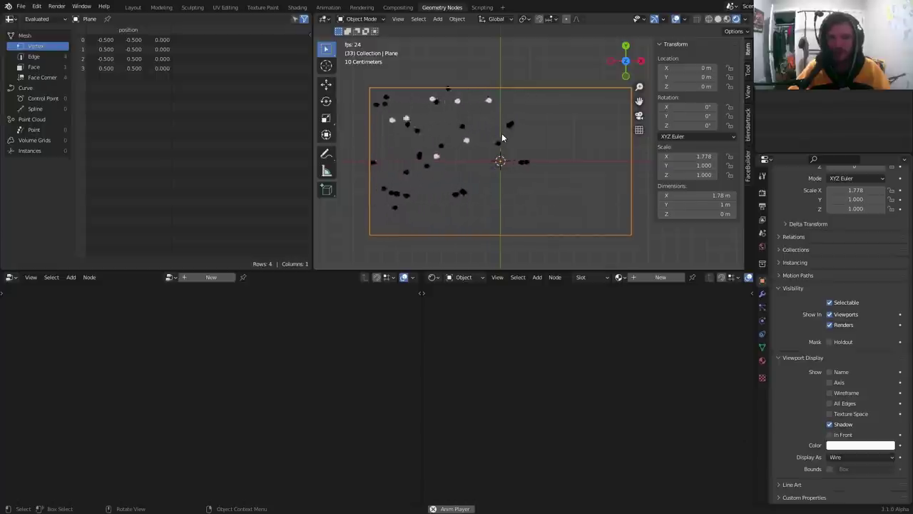
pyautogui.press('space')
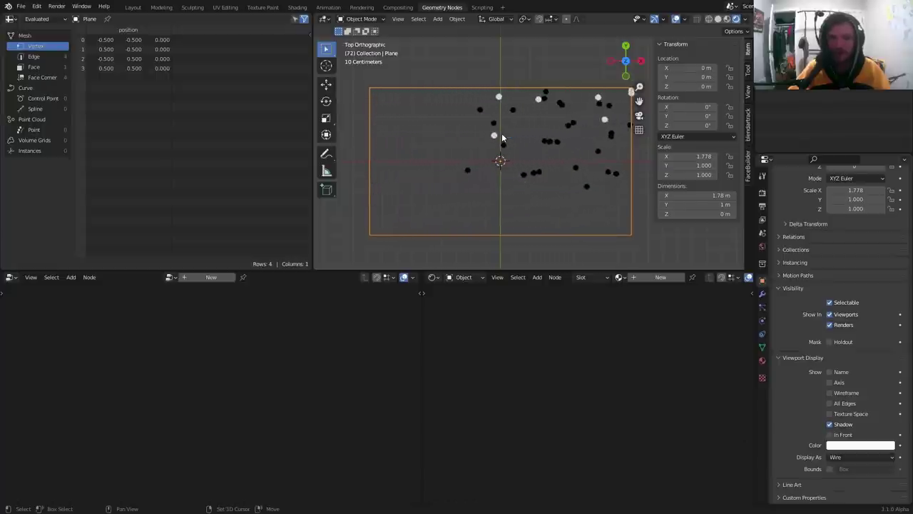
pyautogui.hotkey('shift', 'Left')
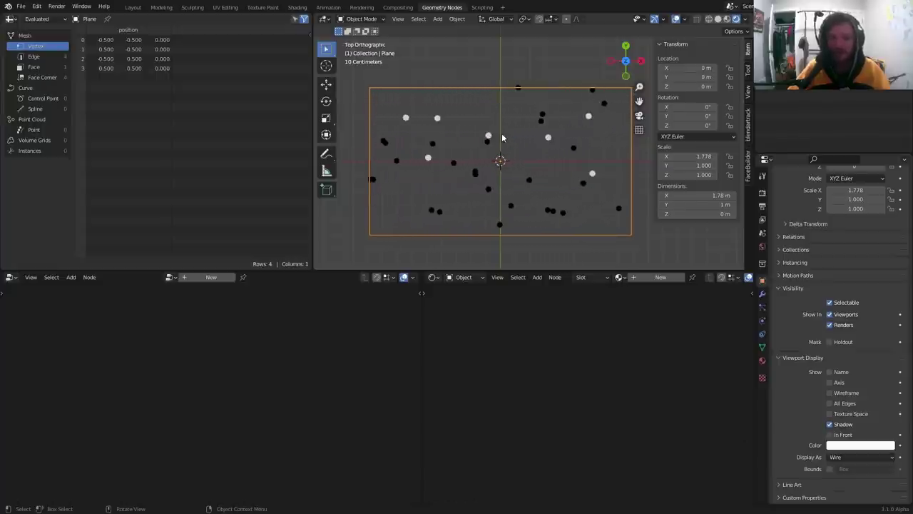
pyautogui.hotkey('ctrl', 'space')
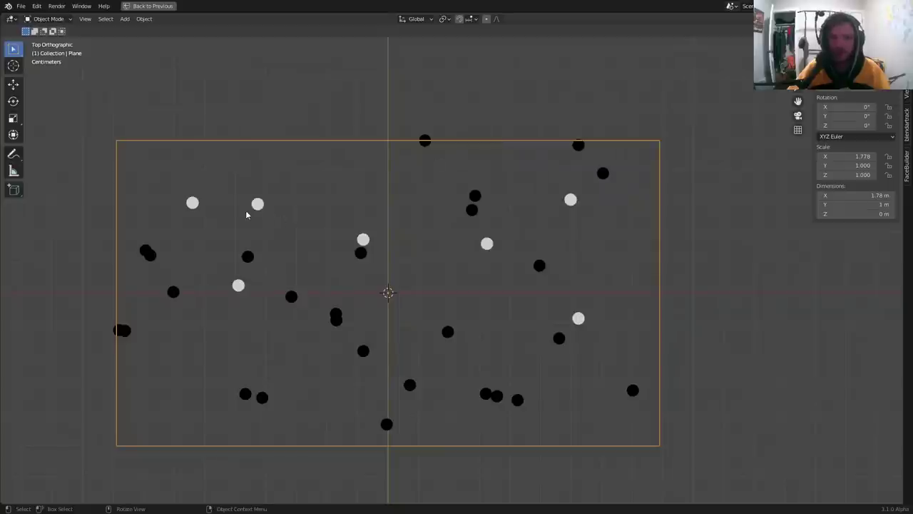
pyautogui.press('space')
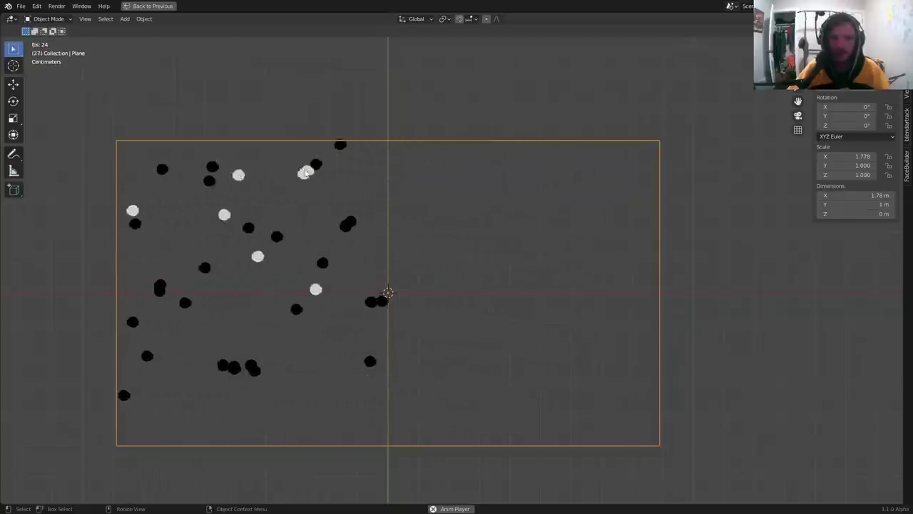
pyautogui.press('space')
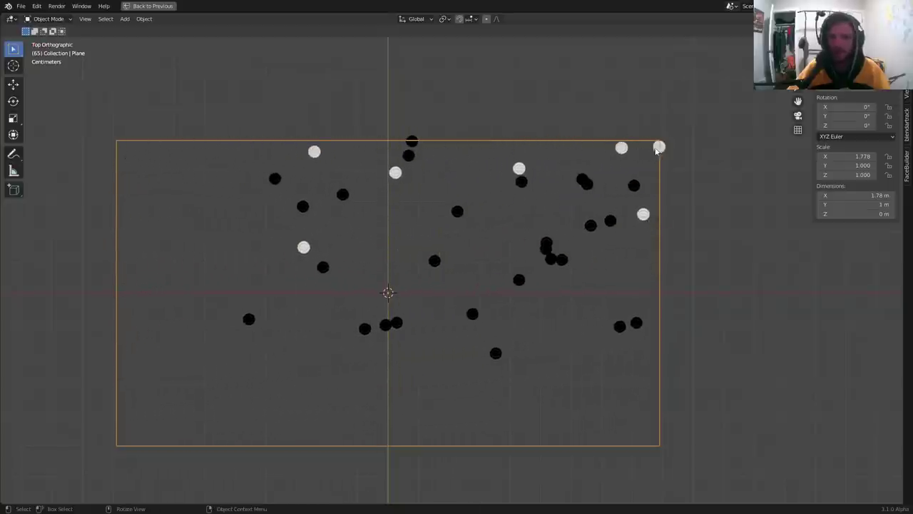
pyautogui.hotkey('shift', 'Left')
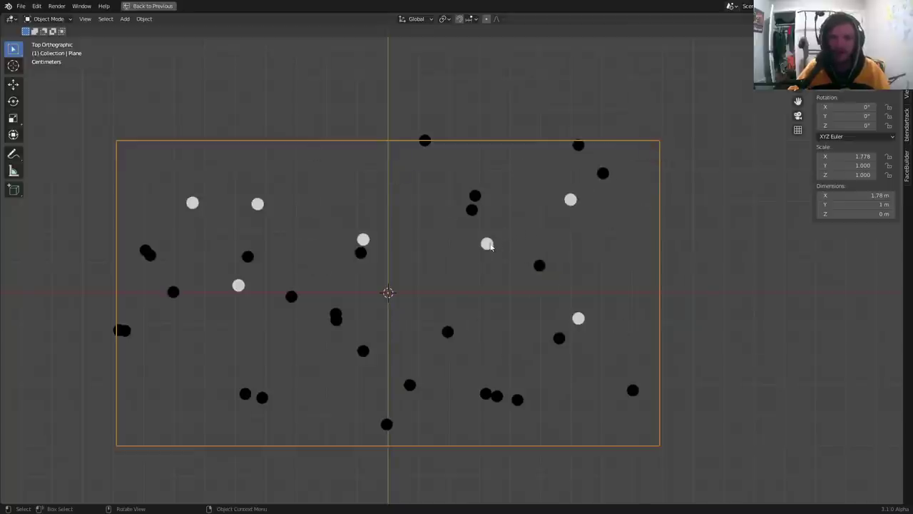
pyautogui.press('space')
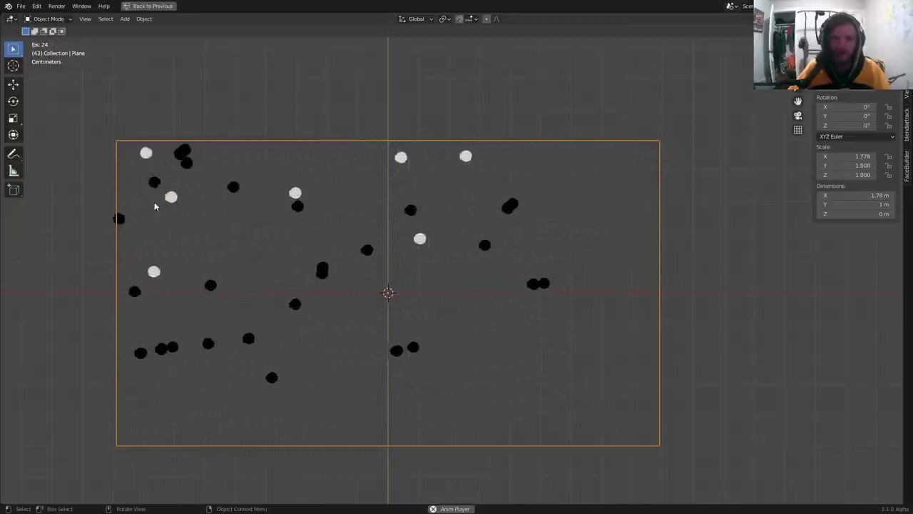
pyautogui.press('space')
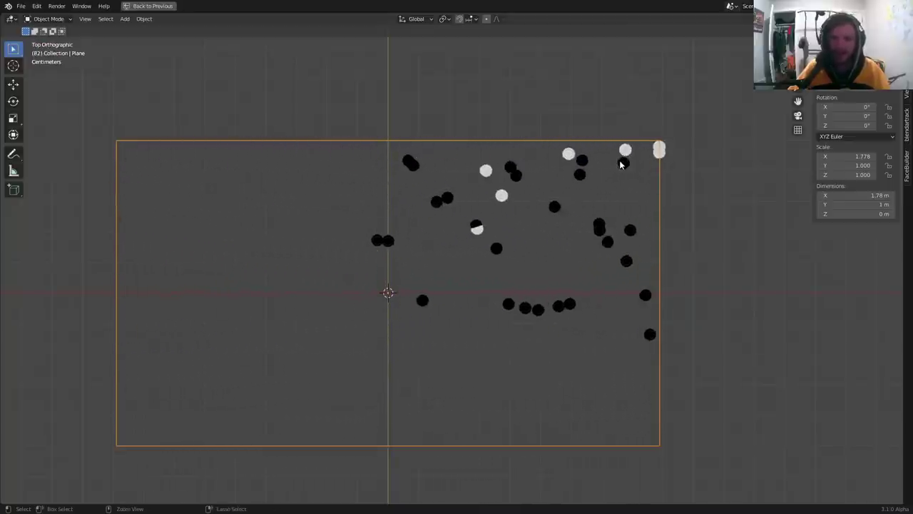
pyautogui.hotkey('ctrl', 'space')
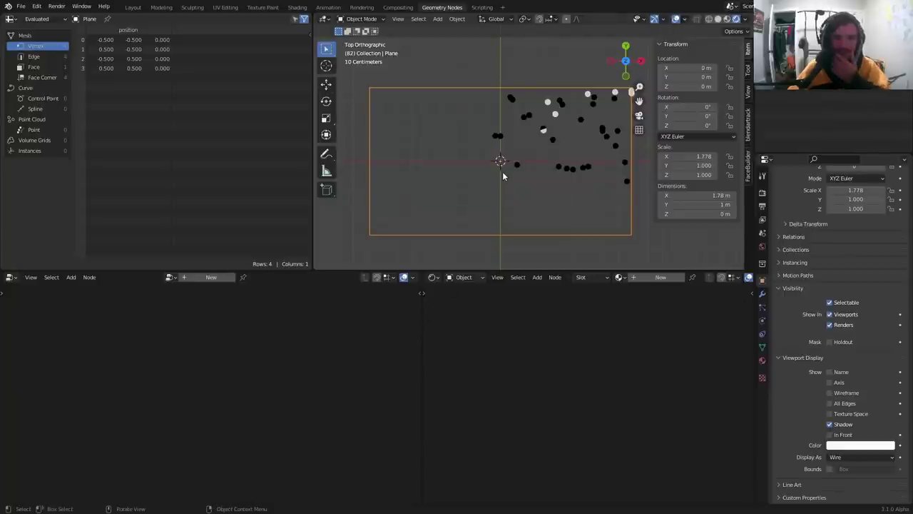
pyautogui.press('space')
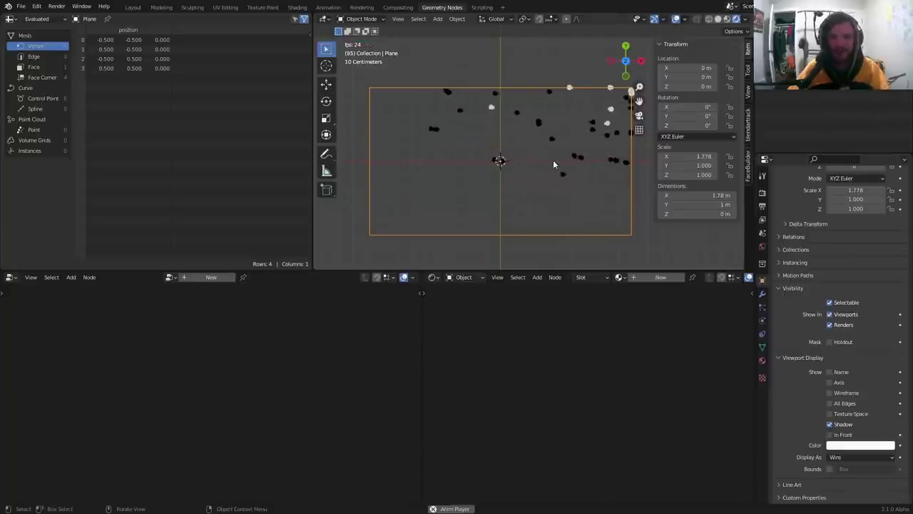
pyautogui.press('space')
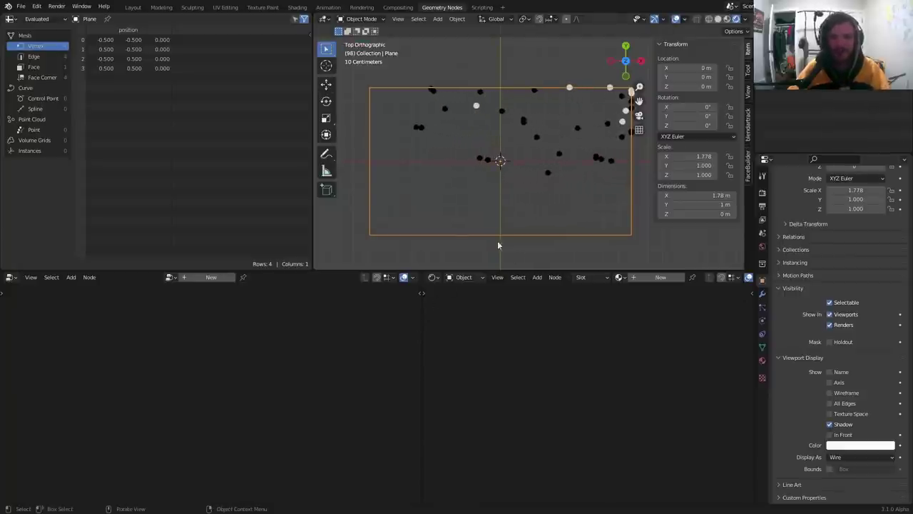
# Step: Select the ball object, set the Vector node's X and Y to 0, and return to the first frame
pyautogui.click(479, 162)
pyautogui.scroll(-2, 282, 392)
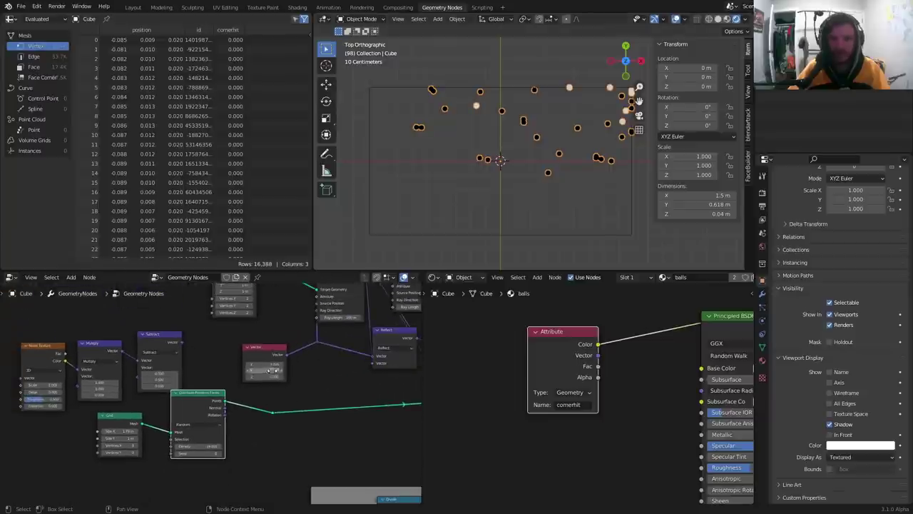
pyautogui.click(272, 364)
pyautogui.write('0')
pyautogui.press('Return')
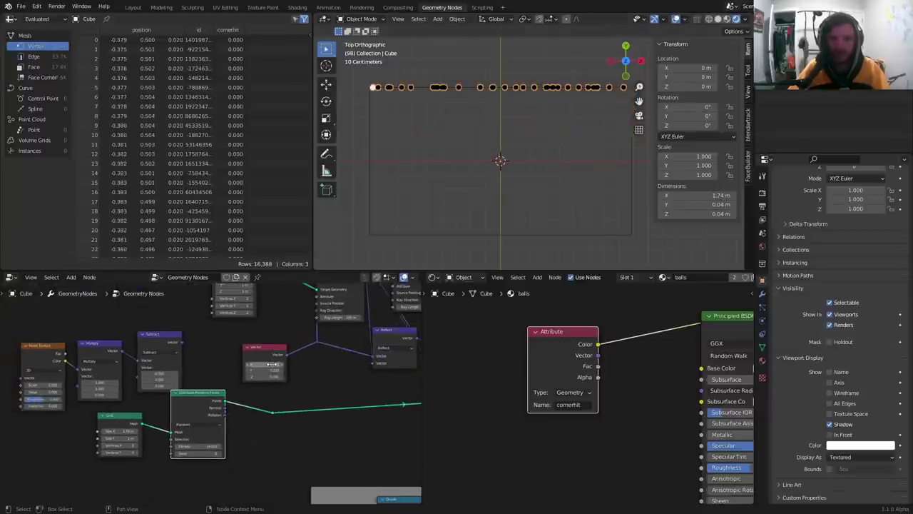
pyautogui.click(269, 371)
pyautogui.write('0')
pyautogui.press('Return')
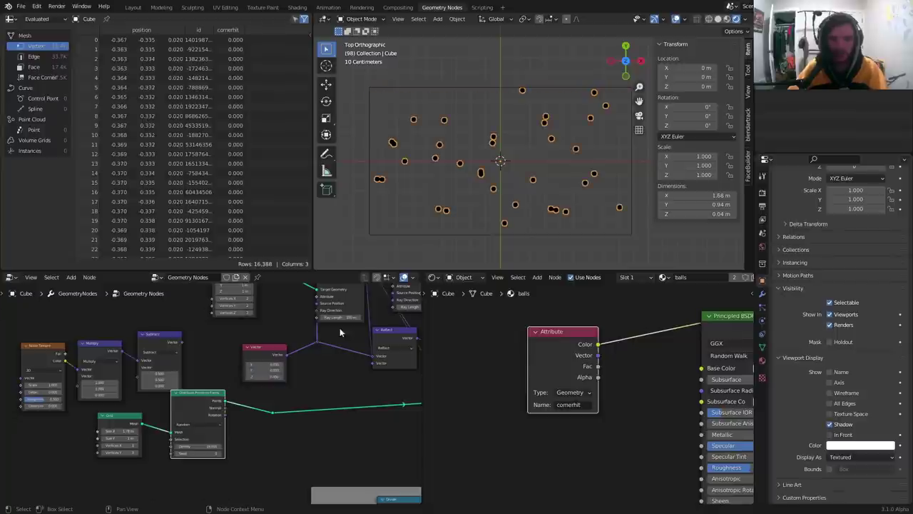
pyautogui.hotkey('shift', 'Left')
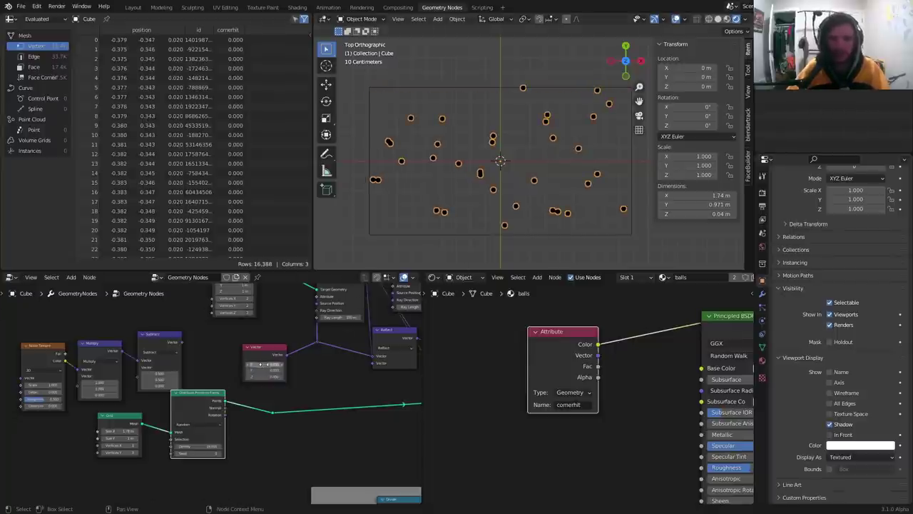
# Step: Give the direction Vector node a negative X value and a smaller positive Y value
pyautogui.moveTo(265, 363); pyautogui.dragTo(282, 370)
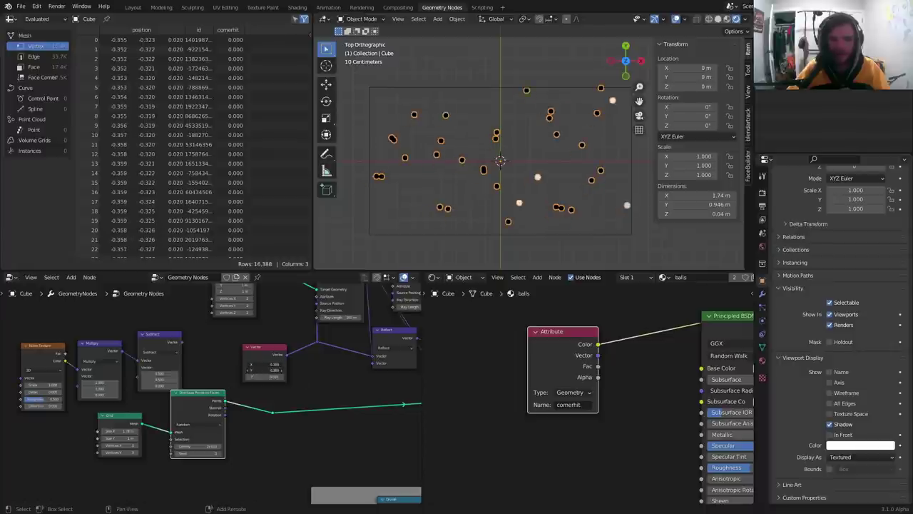
pyautogui.keyDown('shift'); pyautogui.moveTo(265, 370); pyautogui.dragTo(266, 370); pyautogui.keyUp('shift')
pyautogui.click(293, 382)
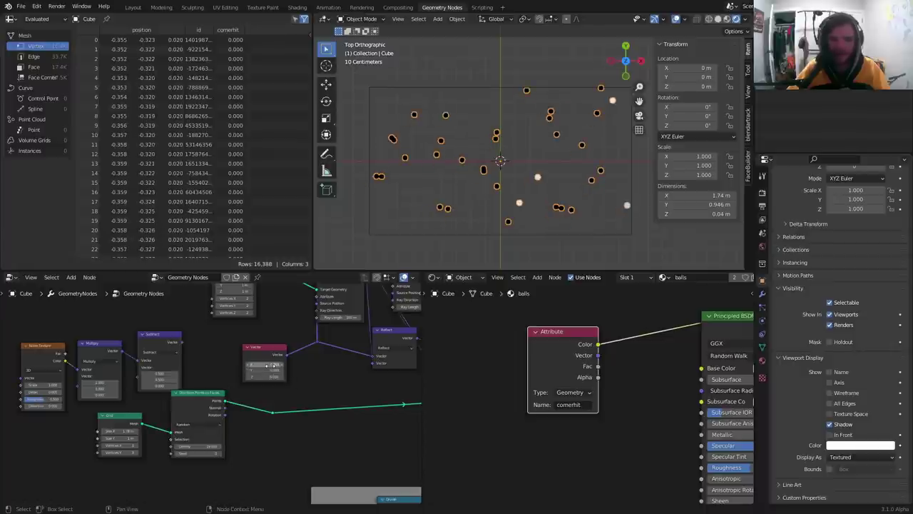
pyautogui.moveTo(265, 364); pyautogui.dragTo(239, 364)
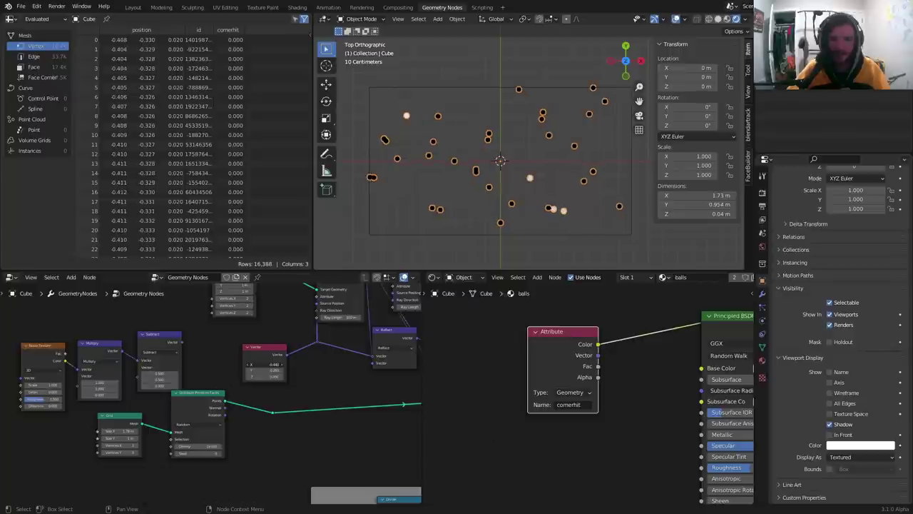
# Step: Replay the animation from the first frame to check the ball paths and corner hits, and return to the start
pyautogui.press('space')
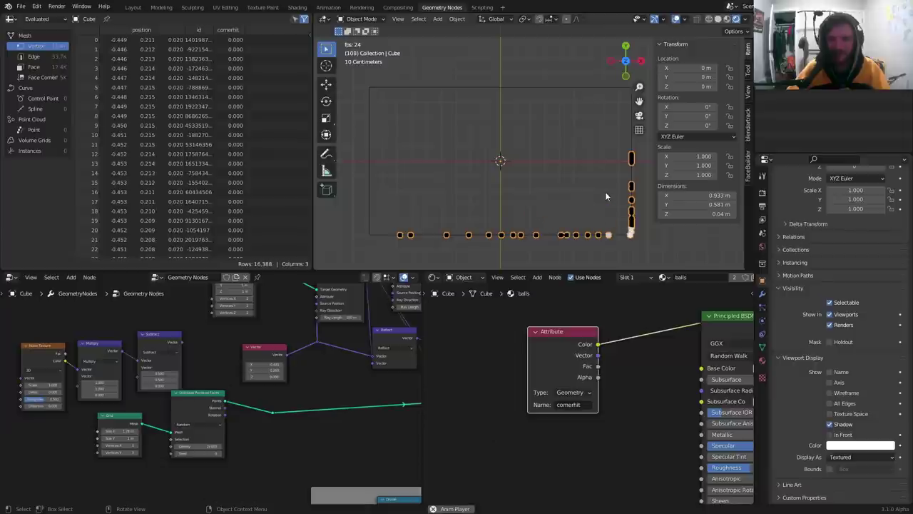
pyautogui.press('space')
pyautogui.hotkey('shift', 'Left')
pyautogui.press('space')
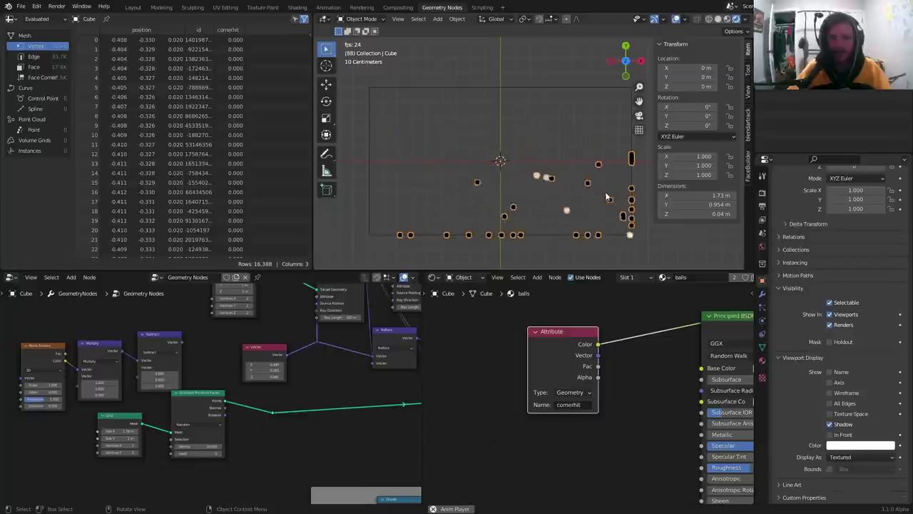
pyautogui.press('space')
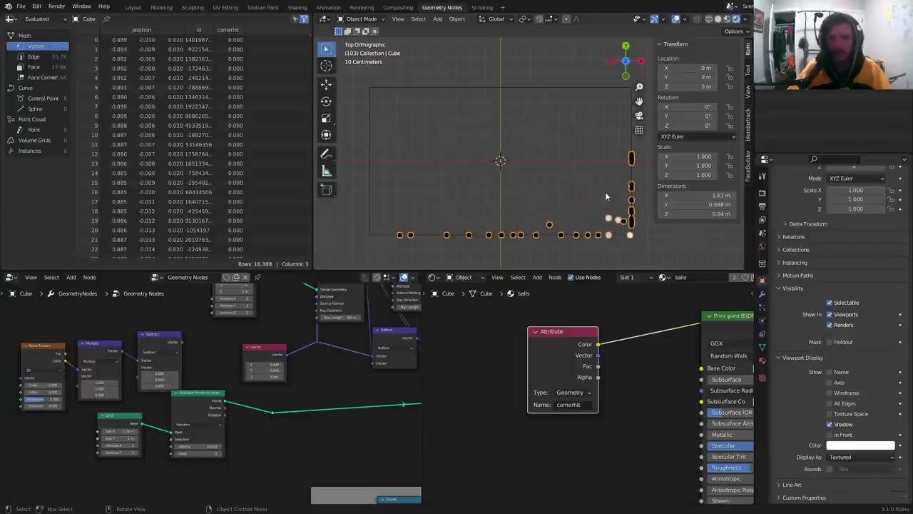
pyautogui.press('space')
pyautogui.press('space')
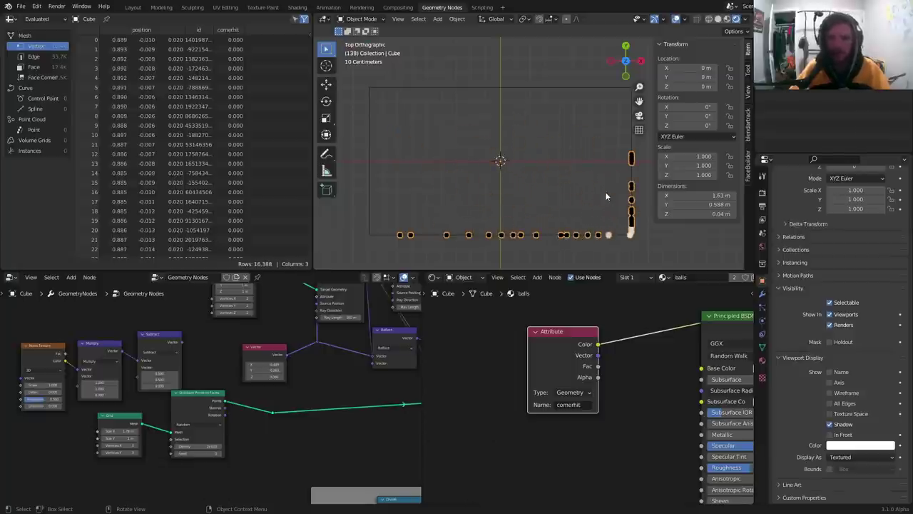
pyautogui.hotkey('shift', 'Left')
# Step: Move the cornerhit Attribute node away from the Principled BSDF and insert a ColorRamp node on the link between them
pyautogui.moveTo(555, 345); pyautogui.dragTo(393, 343)
pyautogui.moveTo(478, 340); pyautogui.dragTo(512, 346, button='middle')
pyautogui.hotkey('shift', 'a')
pyautogui.click(510, 327)
pyautogui.write('color')
pyautogui.press('Return')
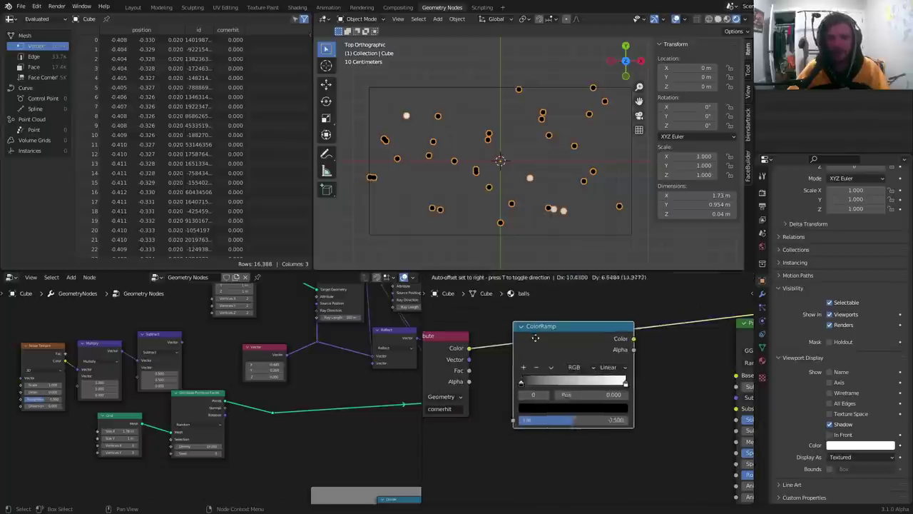
pyautogui.click(563, 394)
# Step: Change the ColorRamp's white stop to bright green, preview the animation, and return to the first frame
pyautogui.click(564, 406)
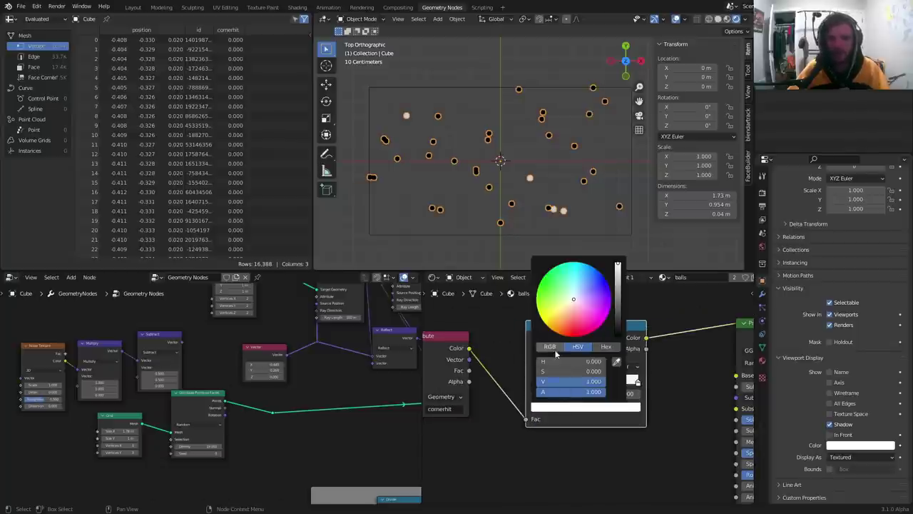
pyautogui.click(543, 281)
pyautogui.click(544, 163)
pyautogui.press('space')
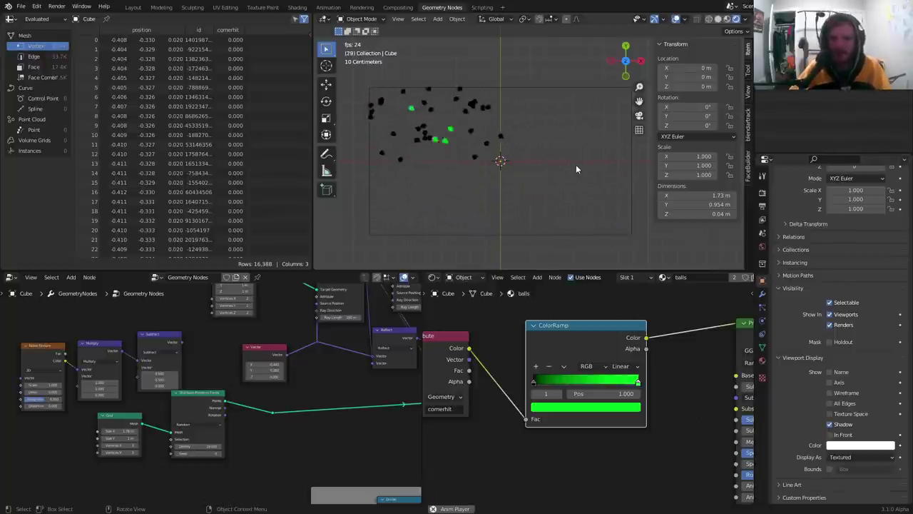
pyautogui.press('space')
pyautogui.hotkey('shift', 'Left')
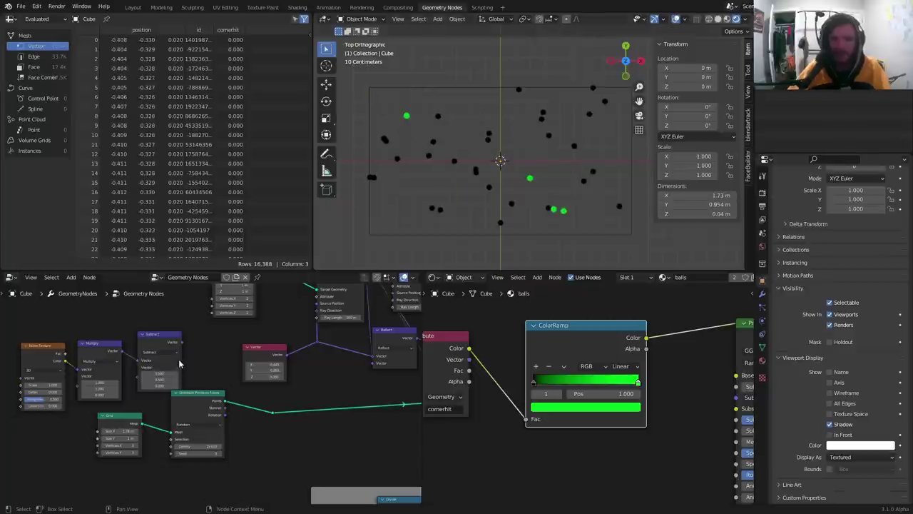
# Step: Connect the Subtract node's output to the direction reroute in place of the Vector node, and play the animation to check the corner hits
pyautogui.moveTo(180, 342); pyautogui.dragTo(319, 347)
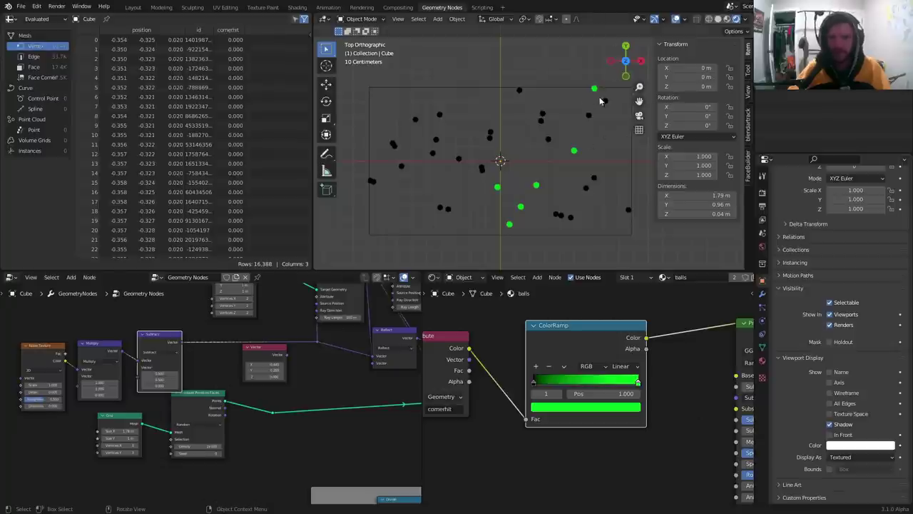
pyautogui.press('space')
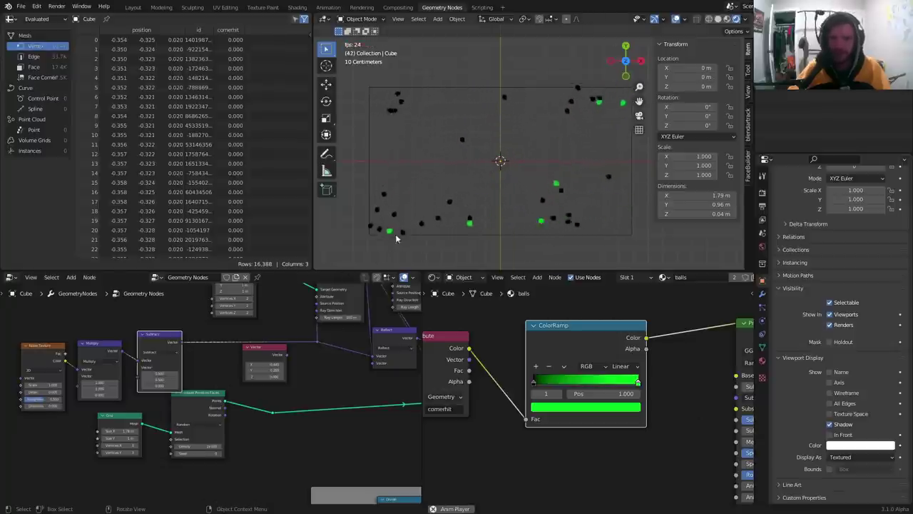
pyautogui.press('space')
pyautogui.hotkey('shift', 'Left')
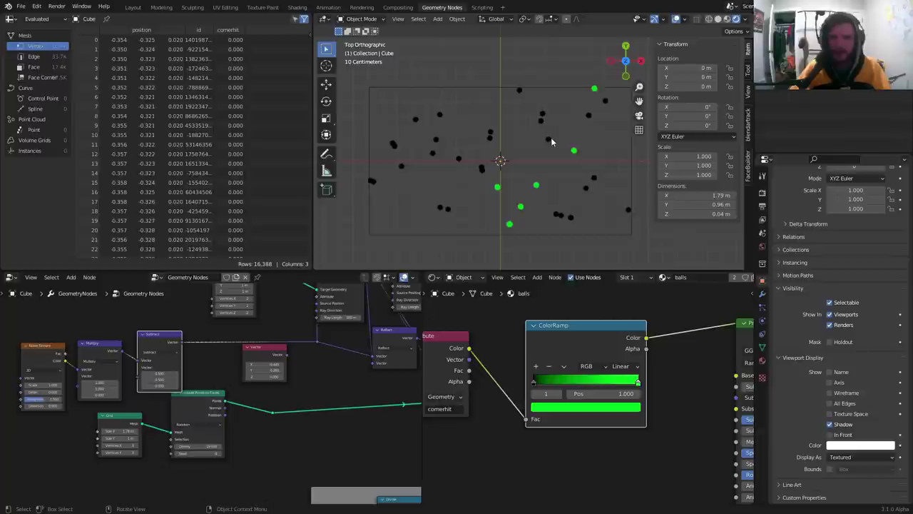
pyautogui.press('space')
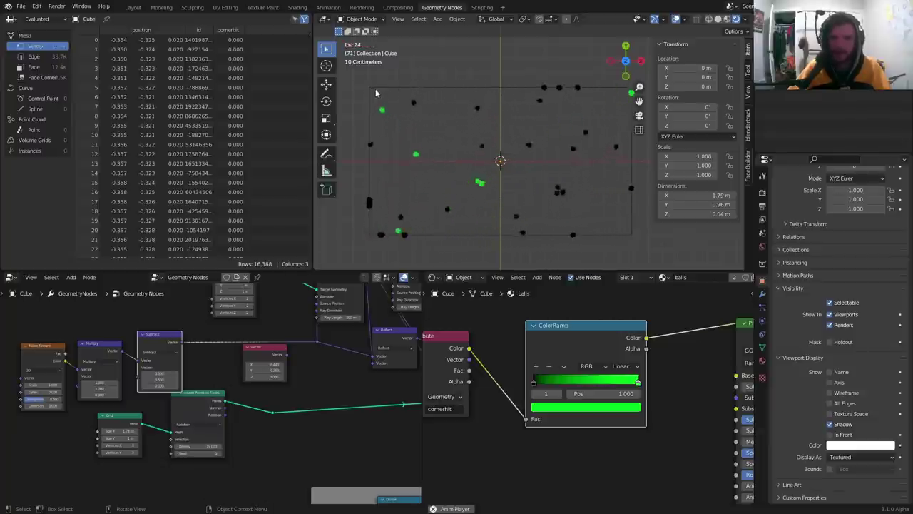
pyautogui.press('space')
pyautogui.scroll(-4, 132, 378)
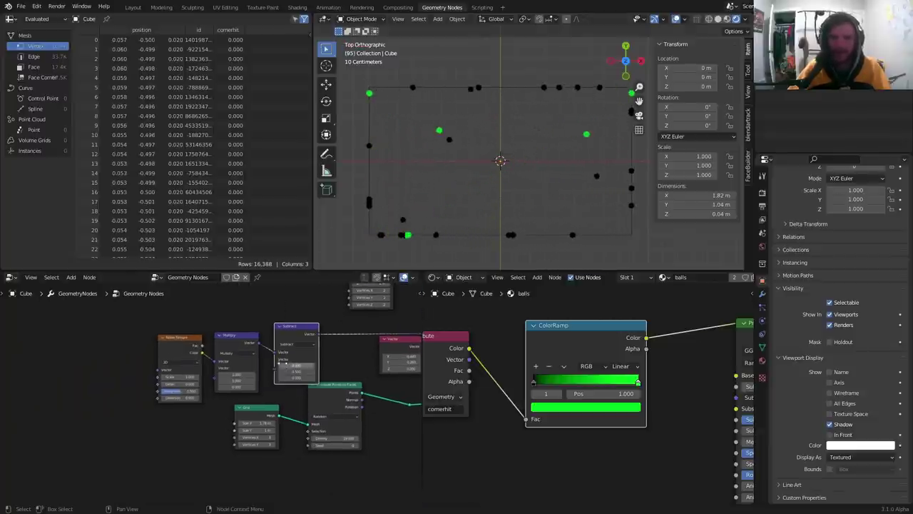
# Step: Set the Value node above the Cube node in the geometry node tree to 0.02
pyautogui.moveTo(253, 360); pyautogui.dragTo(229, 362, button='middle')
pyautogui.scroll(6, 214, 364)
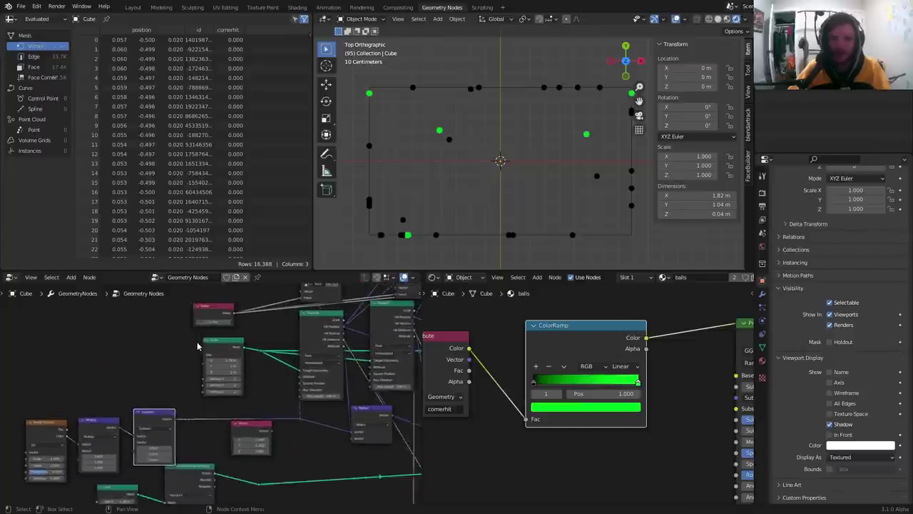
pyautogui.moveTo(90, 383); pyautogui.dragTo(285, 352, button='middle')
pyautogui.scroll(8, 267, 371)
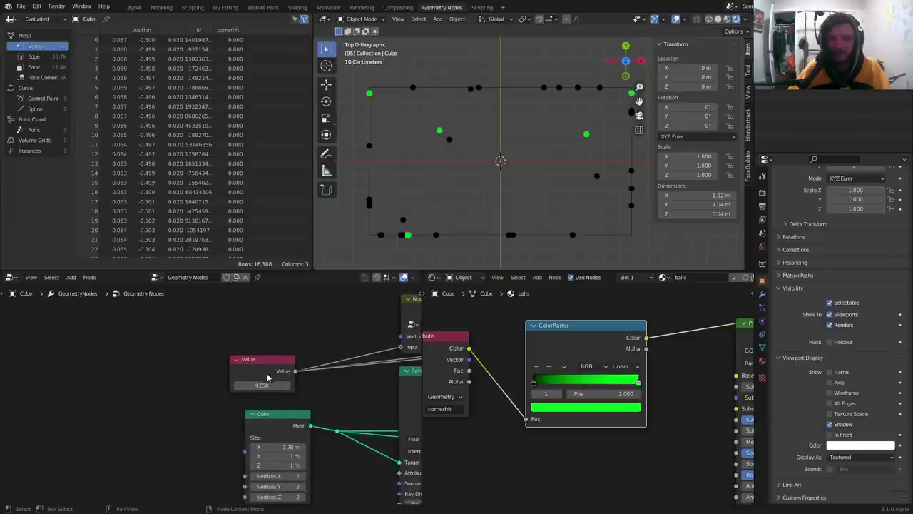
pyautogui.doubleClick(281, 382)
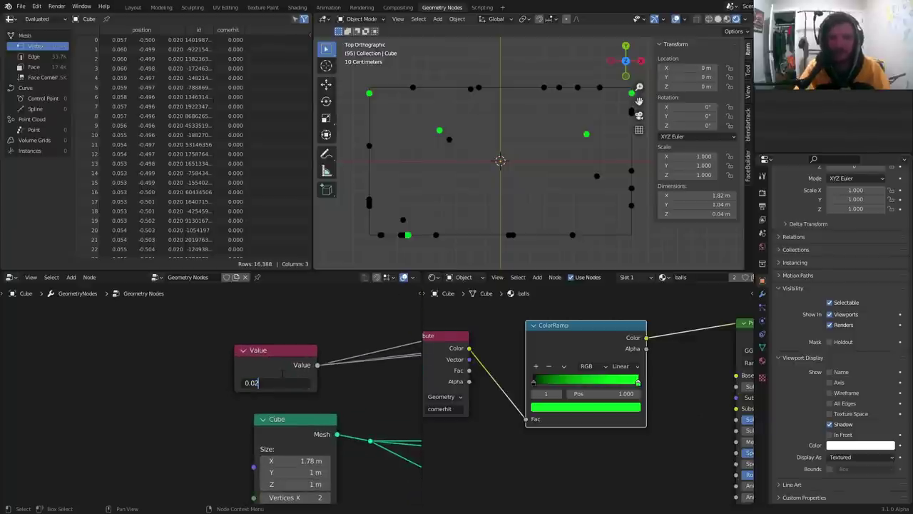
pyautogui.press('Return')
pyautogui.scroll(5, 416, 129)
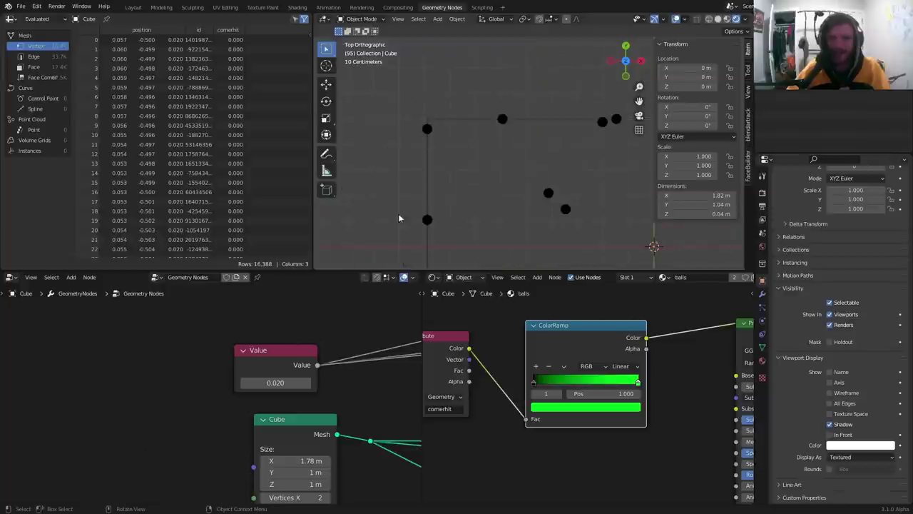
# Step: Try 0.04 in the Value node above the Cube node, and undo the change
pyautogui.doubleClick(291, 382)
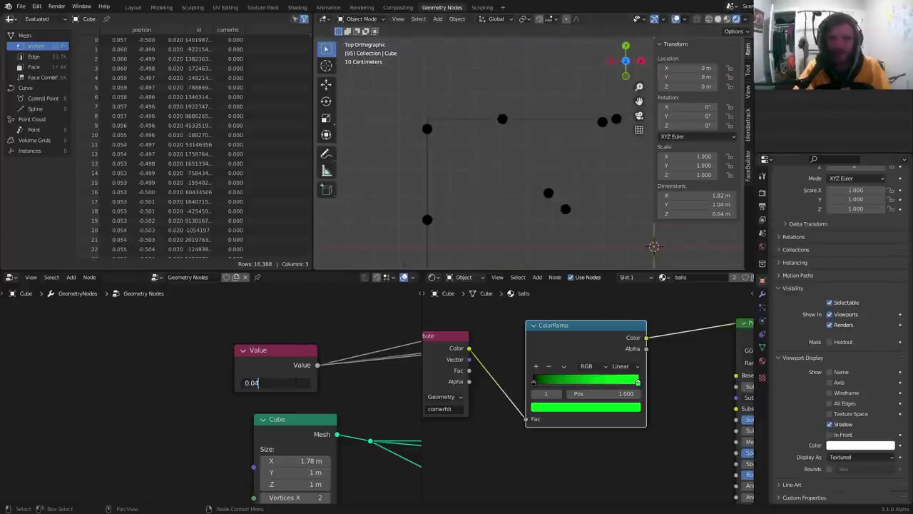
pyautogui.write('0.04')
pyautogui.press('Return')
pyautogui.hotkey('ctrl', 'z')
# Step: Play the animation several times in the top view to check which balls turn green at the box corners
pyautogui.scroll(-4, 480, 152)
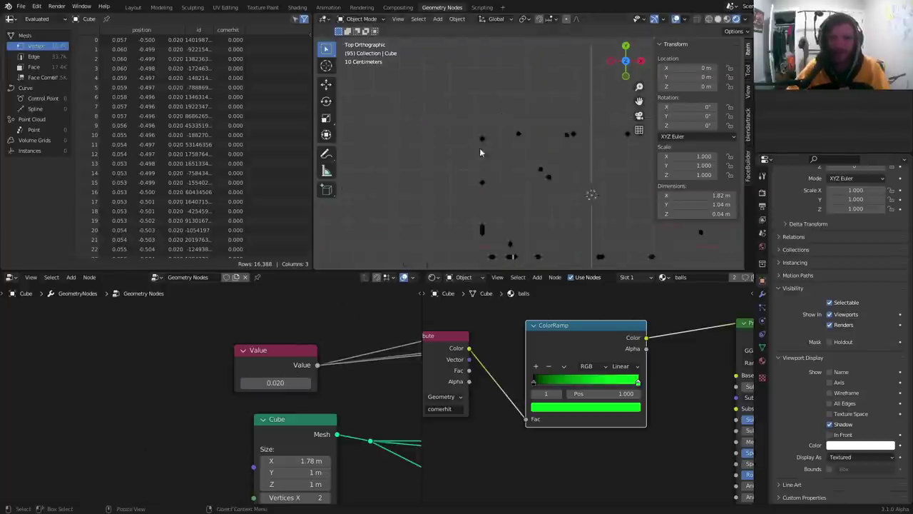
pyautogui.scroll(-4, 480, 152)
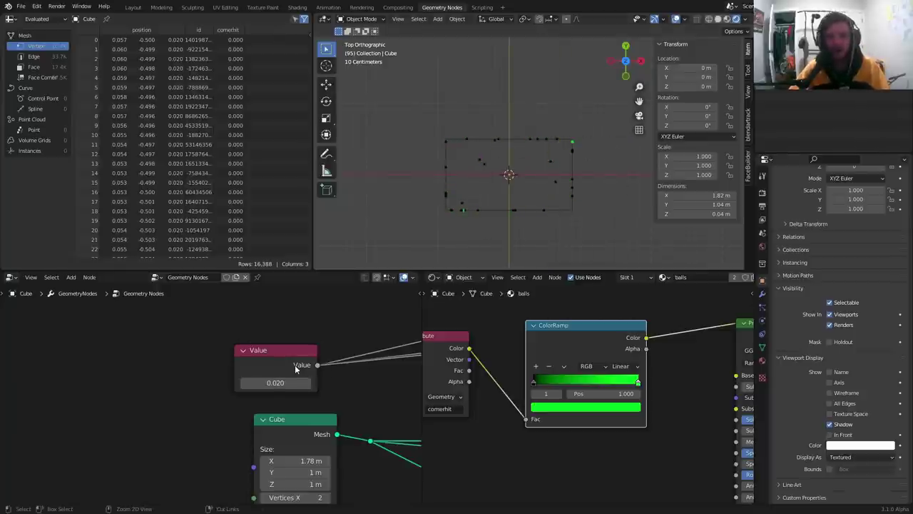
pyautogui.press('space')
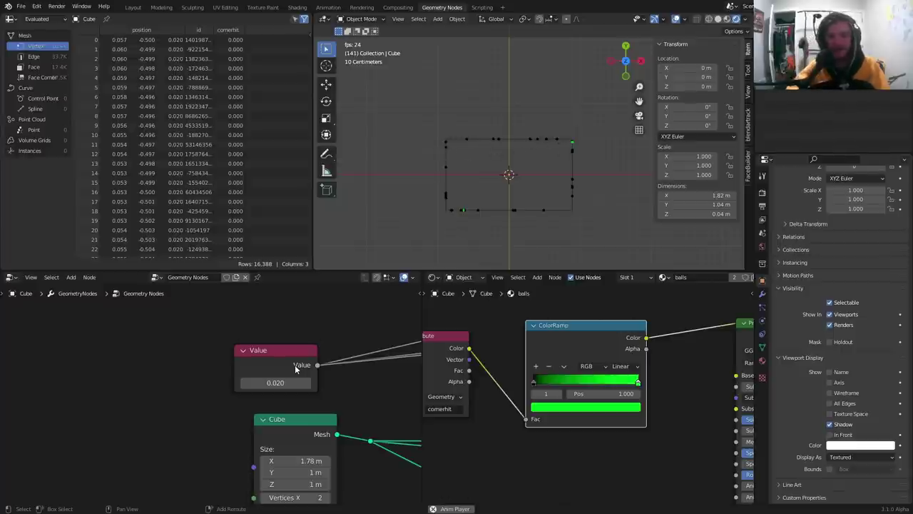
pyautogui.press('Escape')
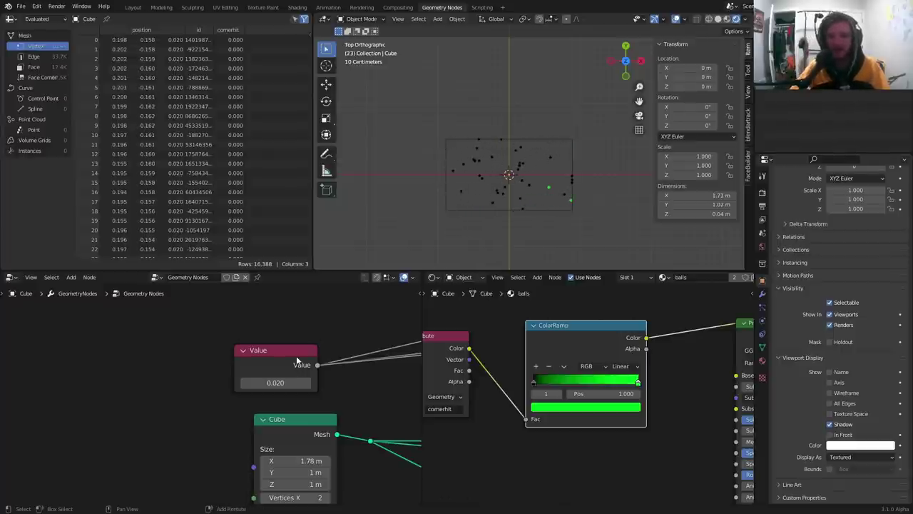
pyautogui.scroll(4, 428, 225)
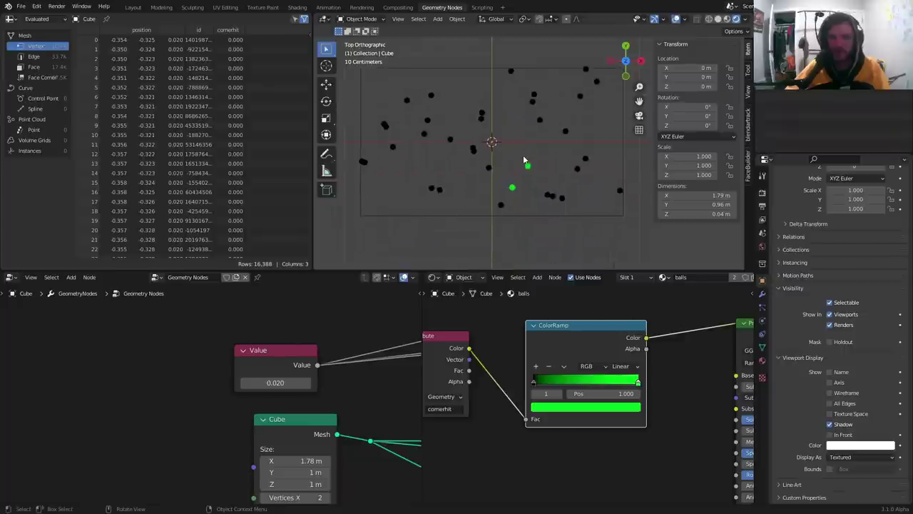
pyautogui.press('space')
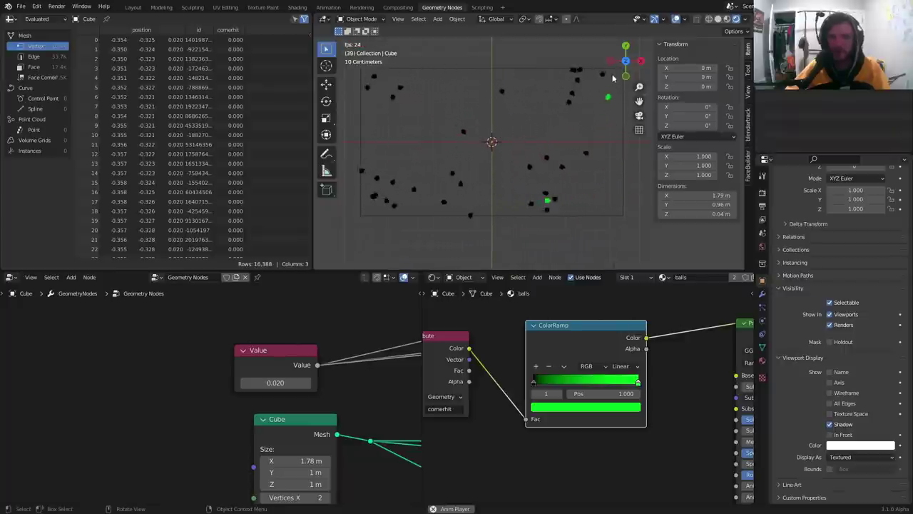
pyautogui.press('space')
pyautogui.press('space')
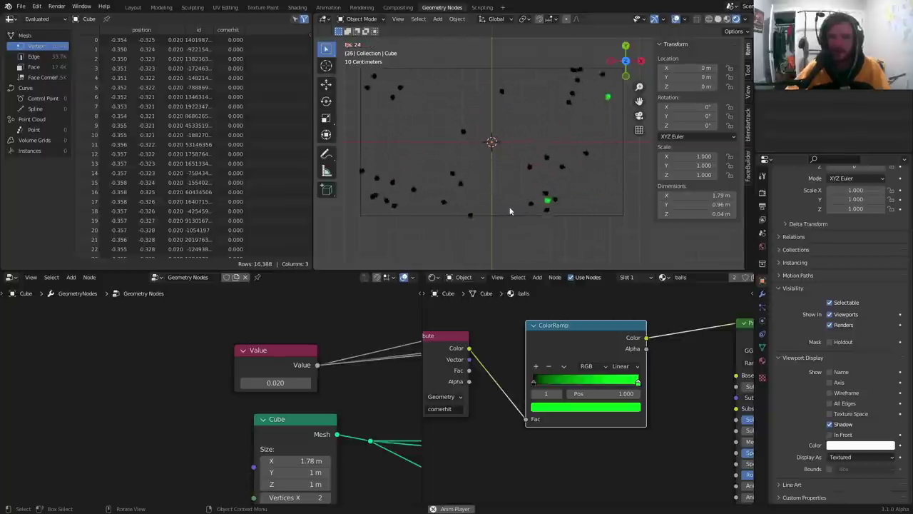
pyautogui.press('space')
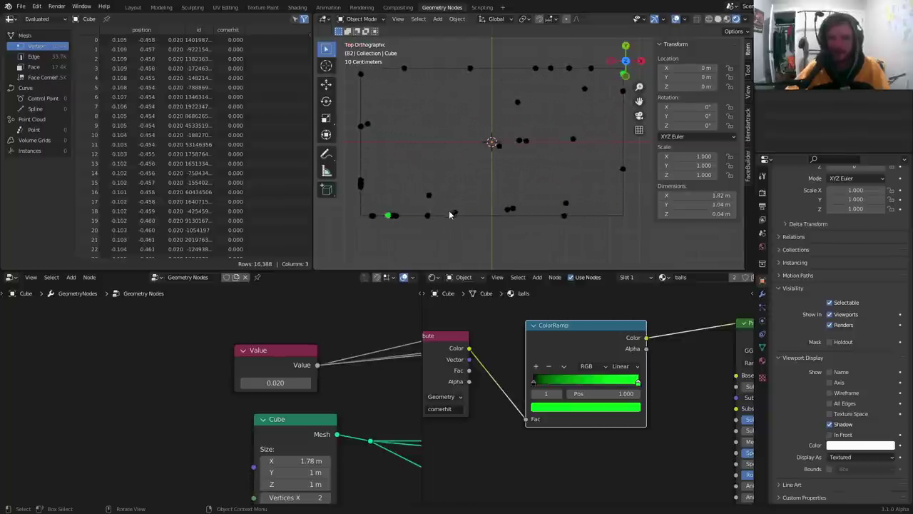
# Step: Review the complete geometry node tree in a maximized editor, restore the layout, and return the animation to the first frame
pyautogui.hotkey('ctrl', 'space')
pyautogui.scroll(-9, 408, 342)
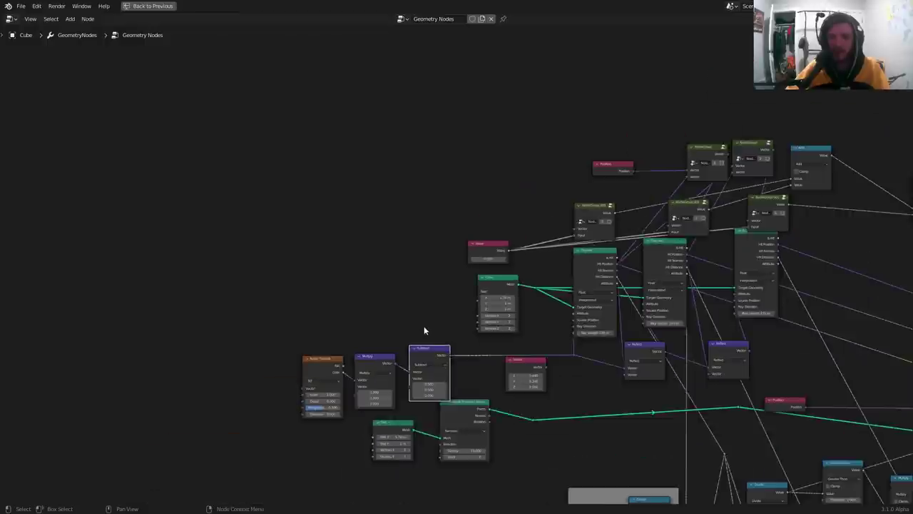
pyautogui.scroll(3, 432, 294)
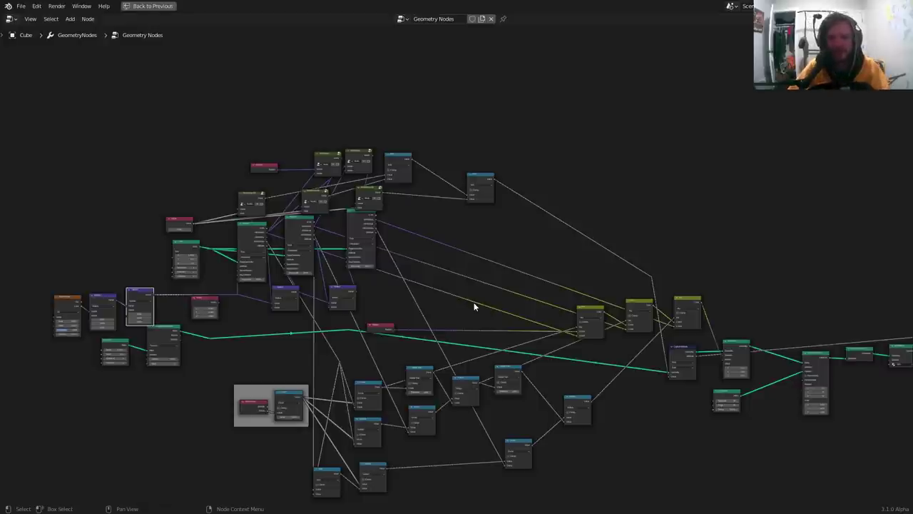
pyautogui.hotkey('ctrl', 'space')
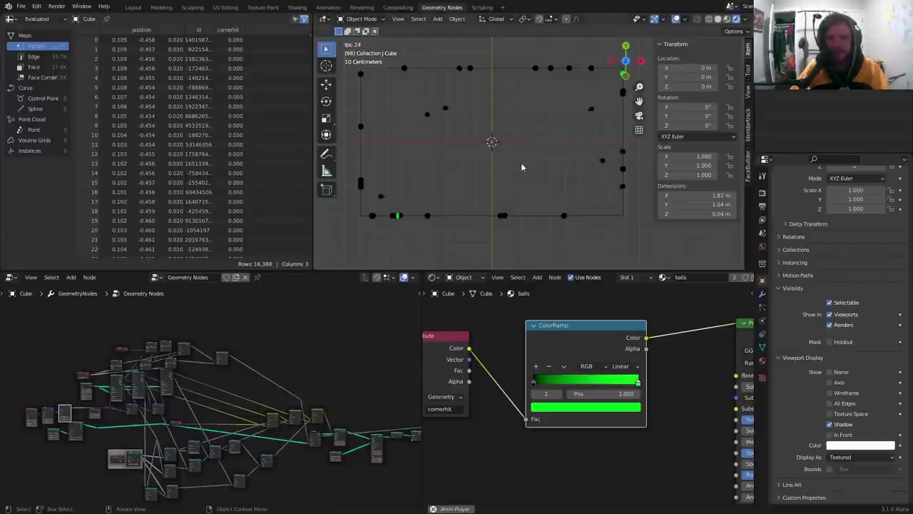
pyautogui.press('Escape')
# Step: Switch to OBS and make bigcam the active scene
pyautogui.press('q')
pyautogui.click(523, 165)
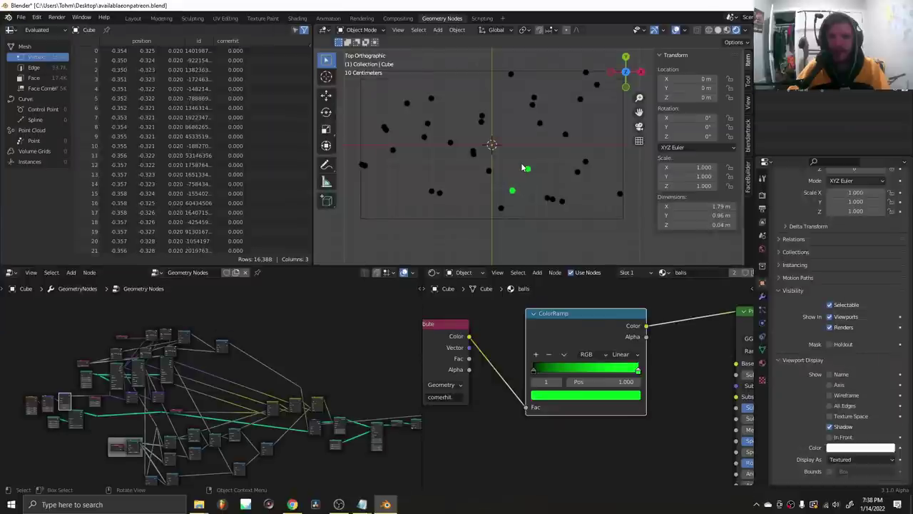
pyautogui.click(340, 508)
pyautogui.click(338, 504)
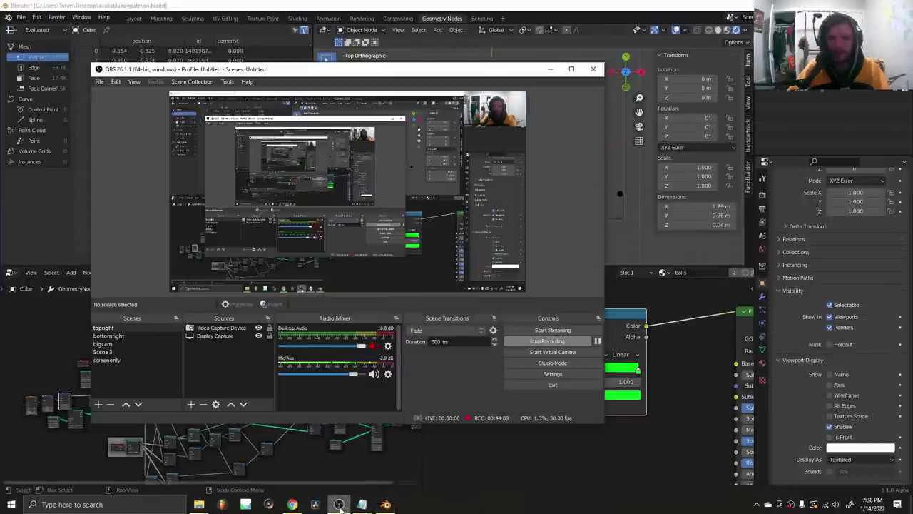
pyautogui.click(108, 345)
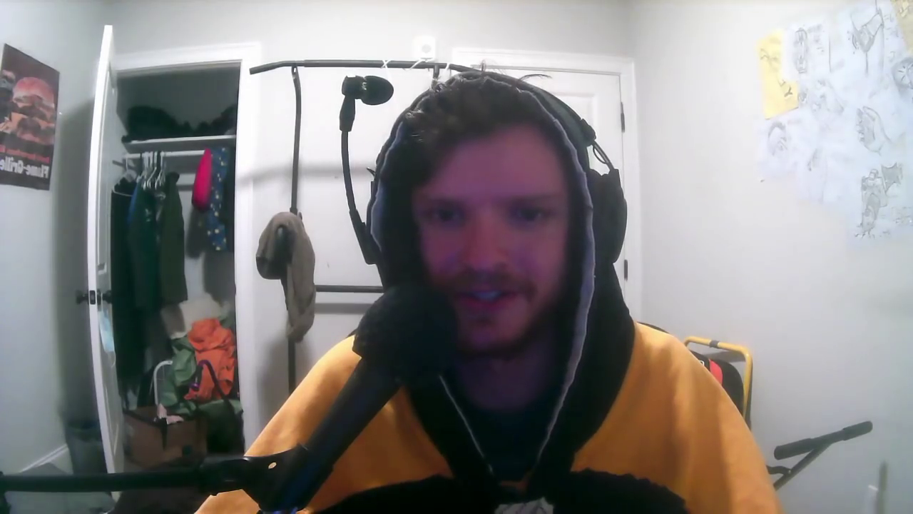